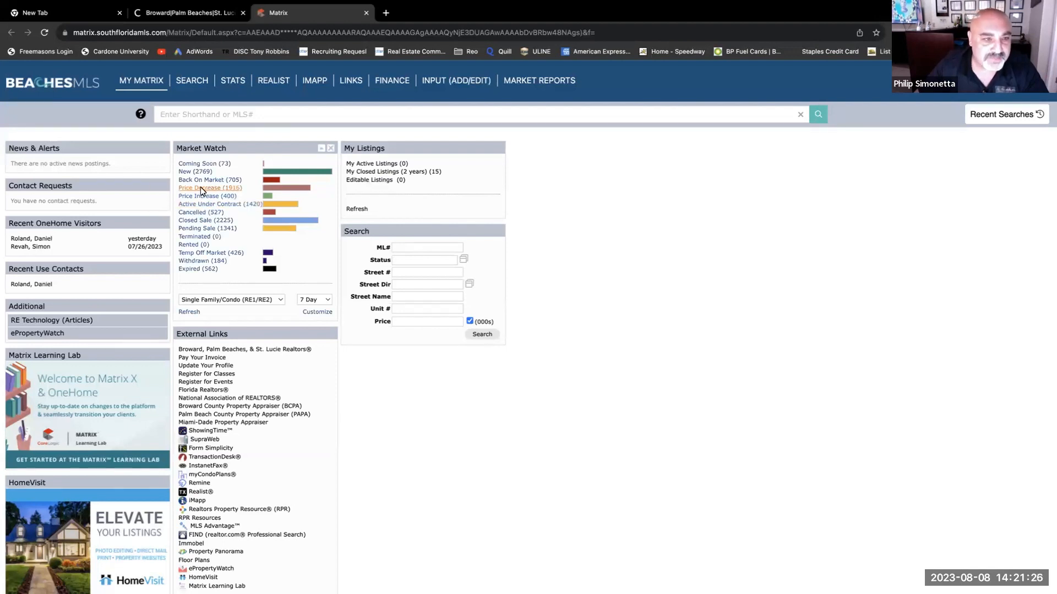
- Search Residential Sale for Single Family homes priced 750-1000 with 4 bedrooms and 2 full baths
mouse_move(193, 87)
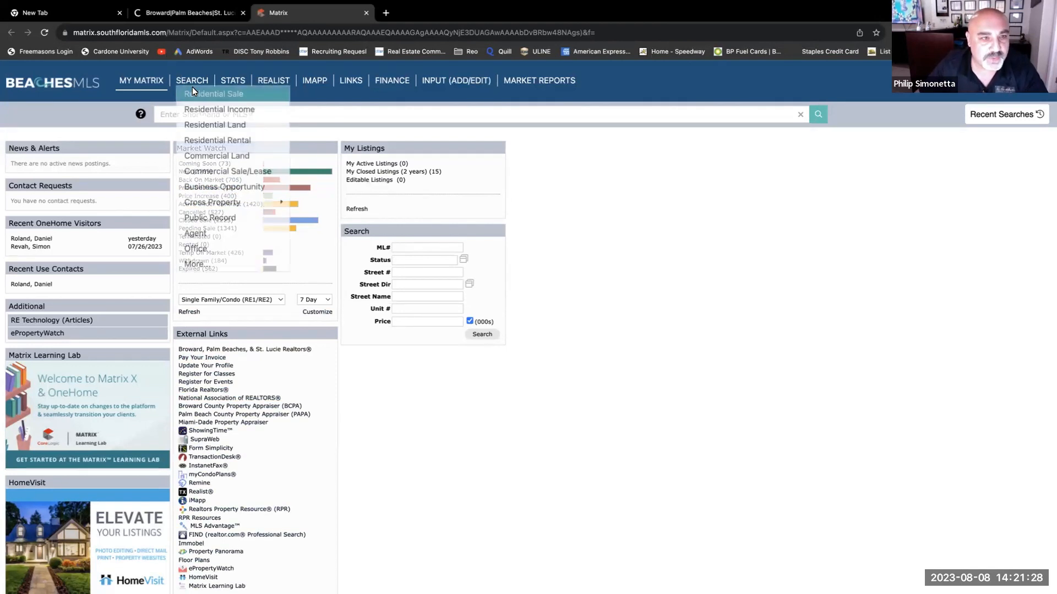
left_click(202, 94)
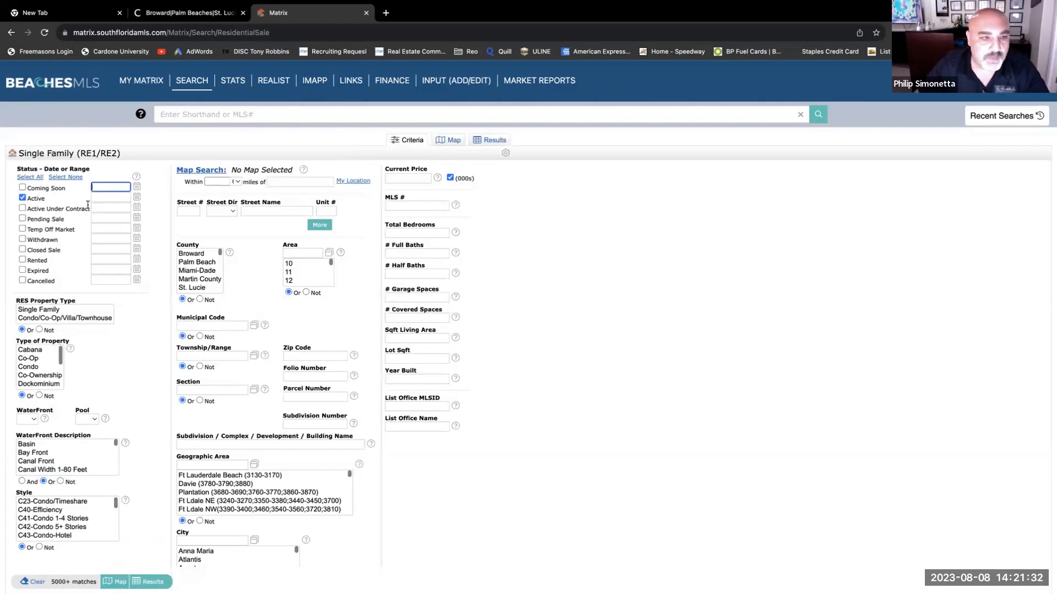
left_click(412, 179)
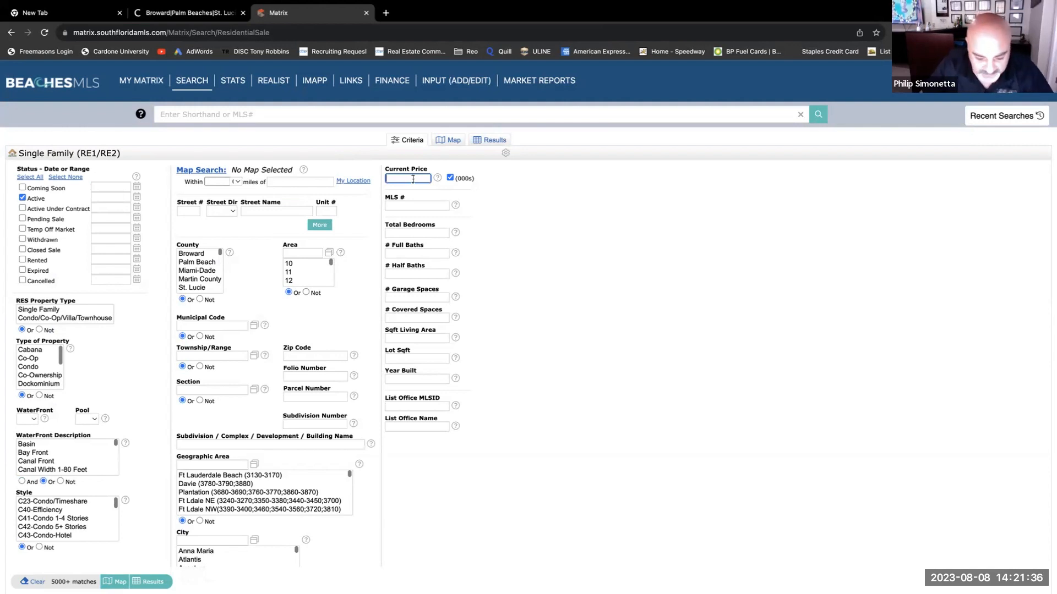
type("750")
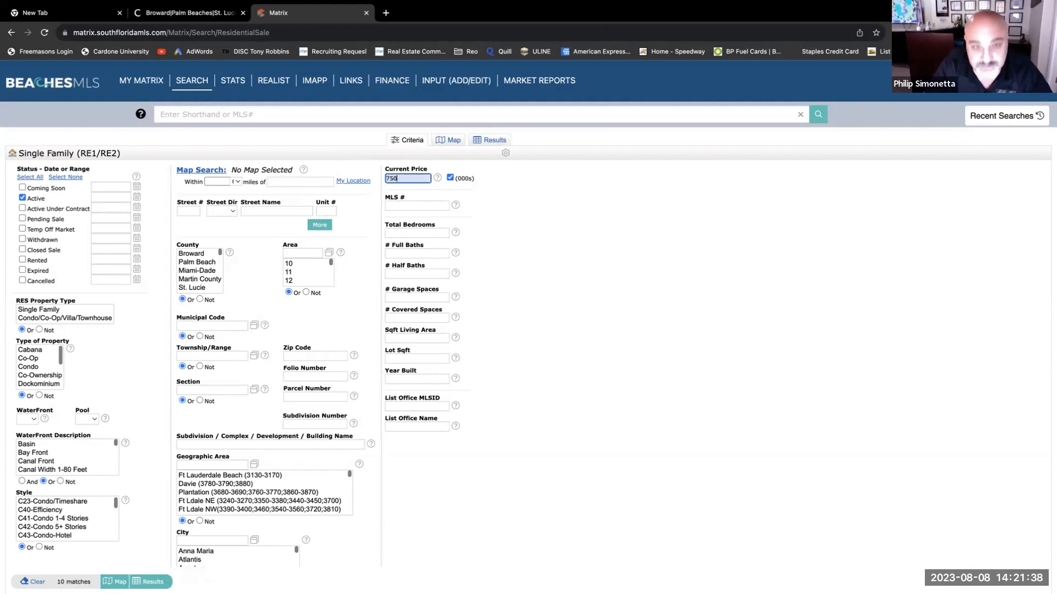
type("-")
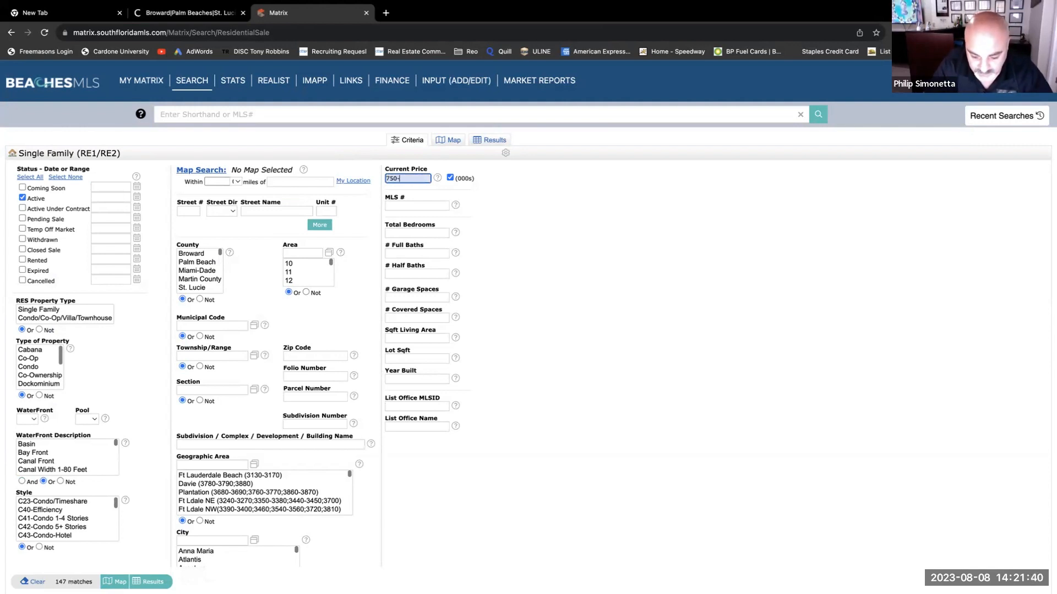
type("1")
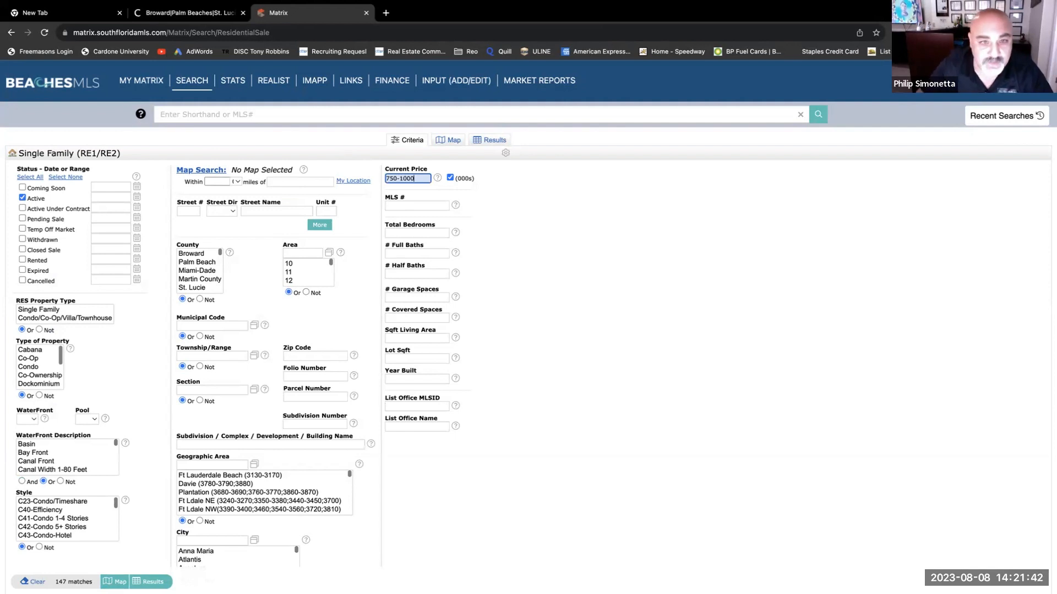
type("000")
left_click(411, 233)
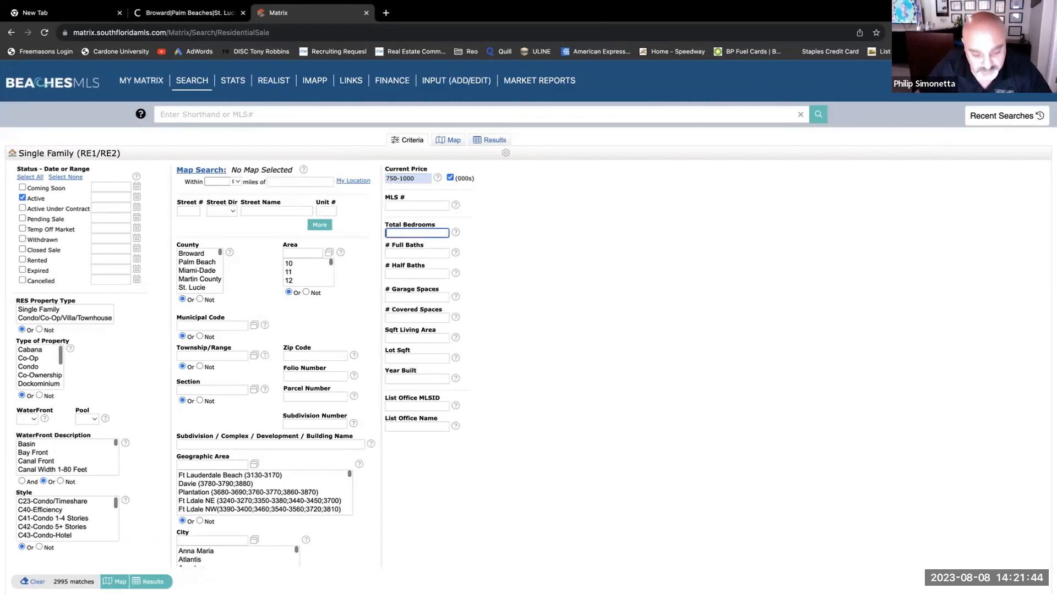
type("4")
left_click(406, 253)
type("2")
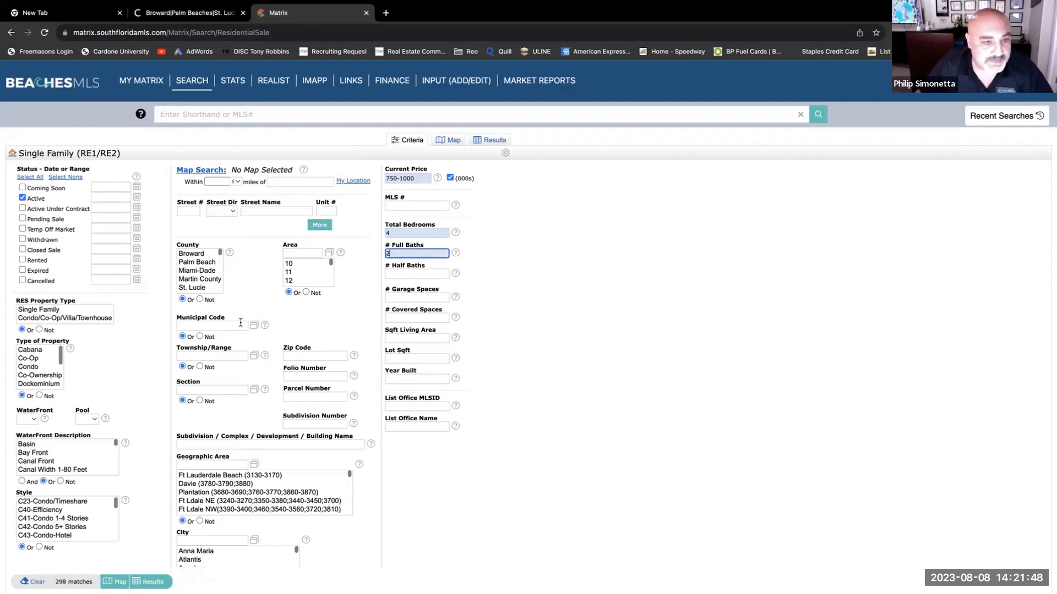
scroll(254, 373, "down", 1)
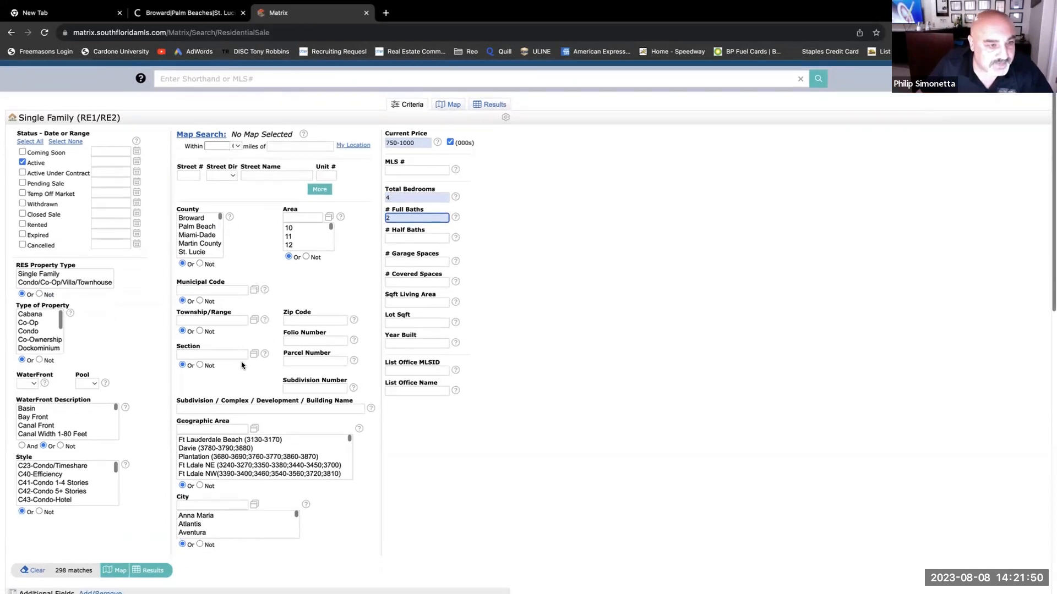
left_click(29, 275)
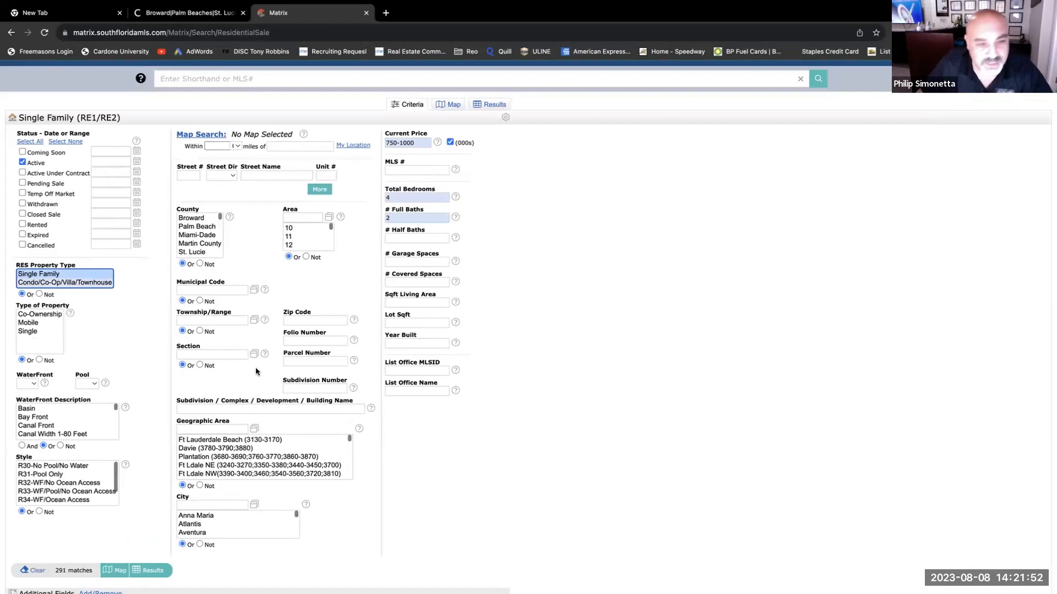
- Open result 20 of 291, the $995,000 Loxahatchee Groves listing, and browse its photos to 16 of 35
left_click(147, 573)
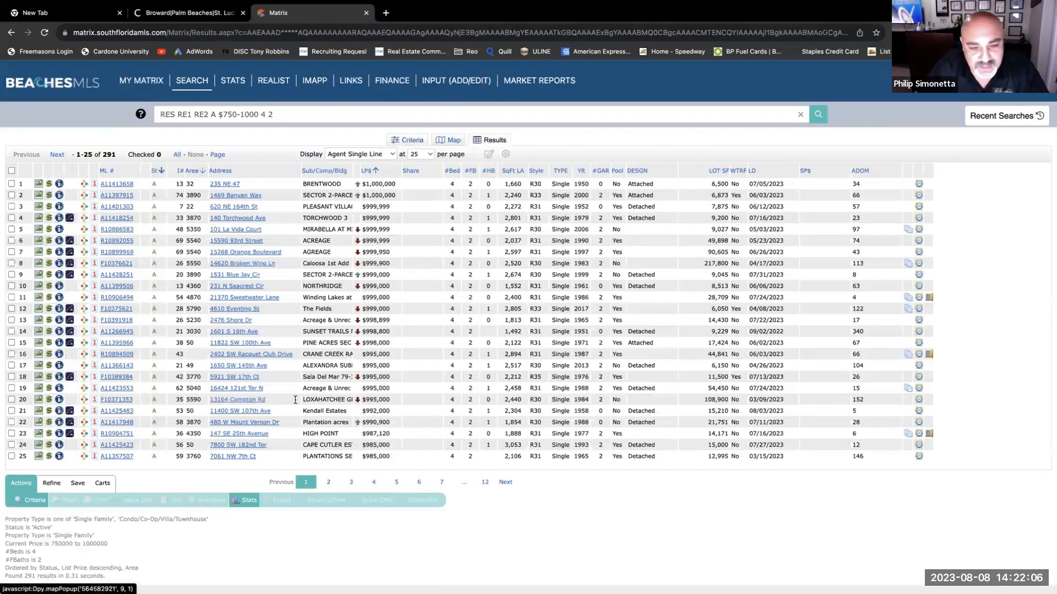
left_click(117, 400)
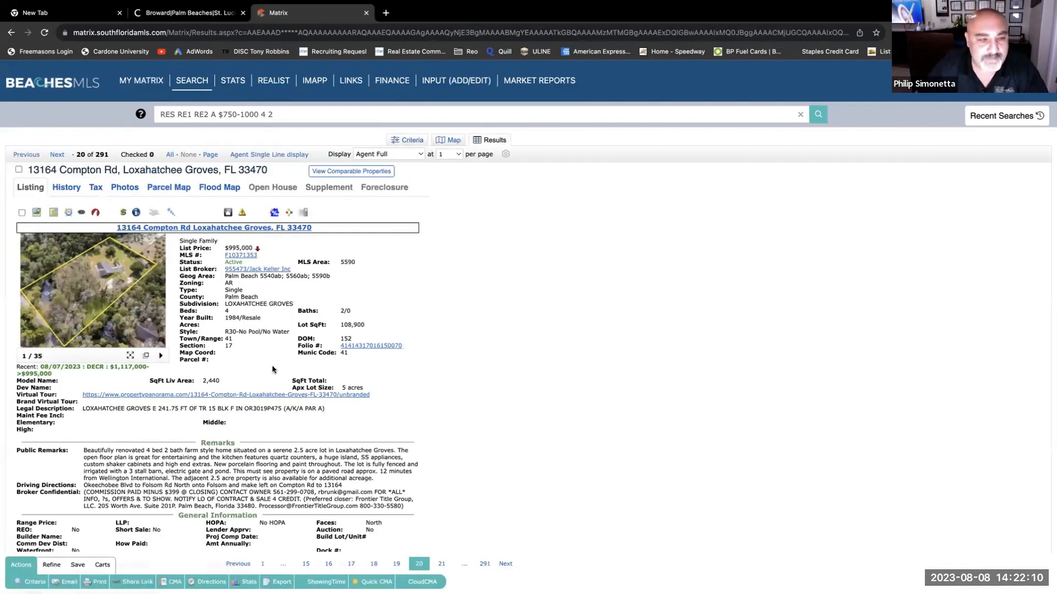
mouse_move(166, 302)
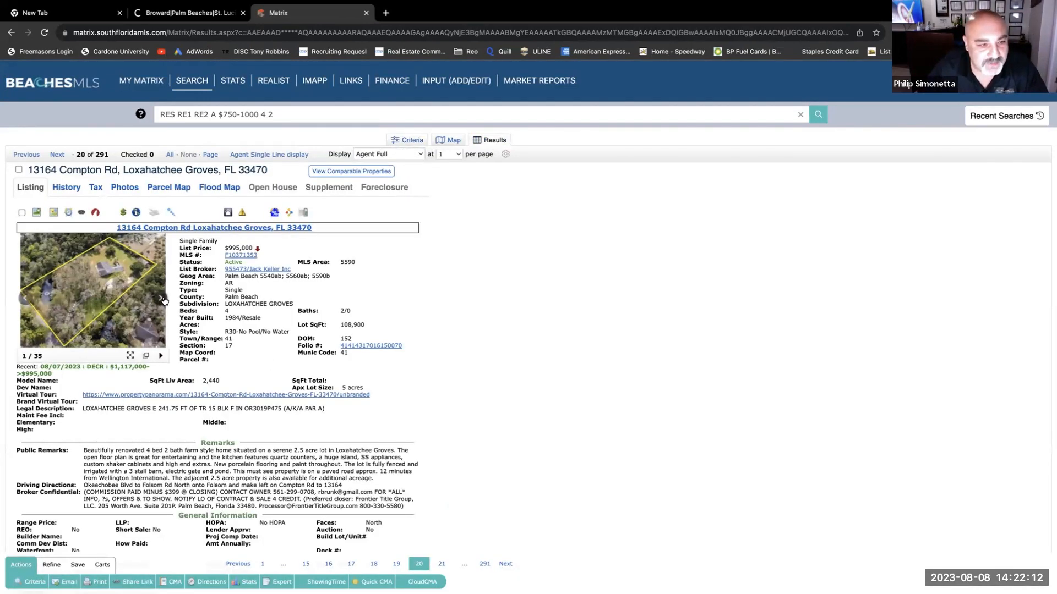
left_click(163, 299)
left_click(163, 299)
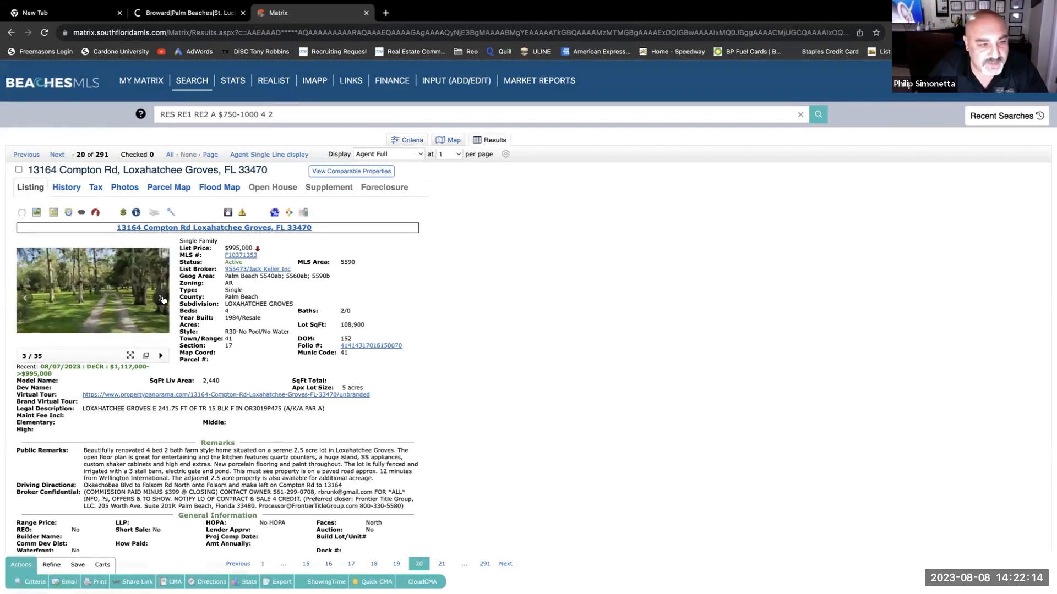
left_click(163, 299)
left_click(162, 299)
left_click(163, 299)
left_click(163, 299)
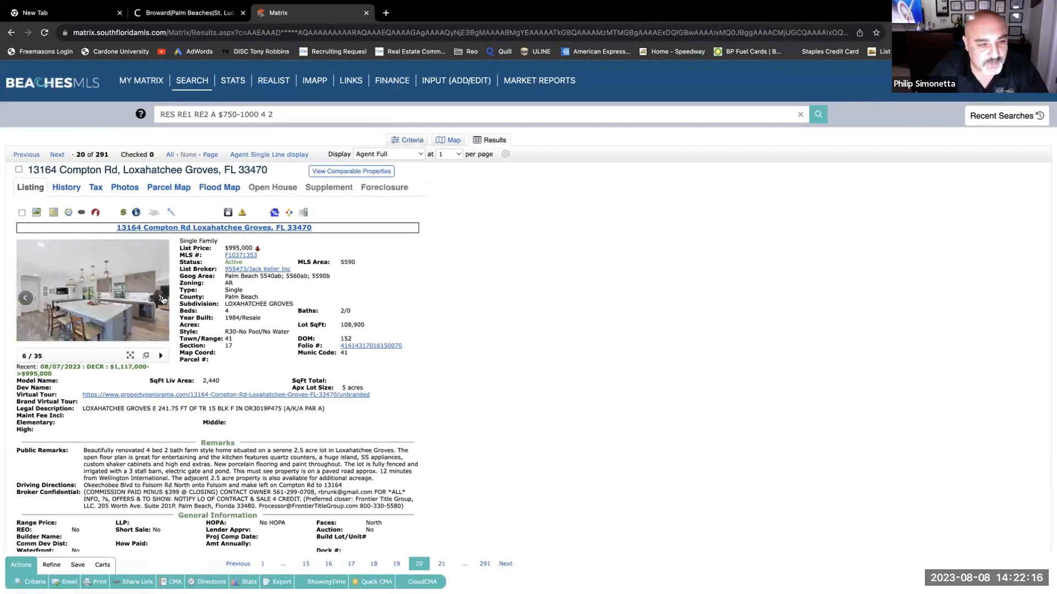
left_click(163, 300)
left_click(163, 299)
left_click(163, 299)
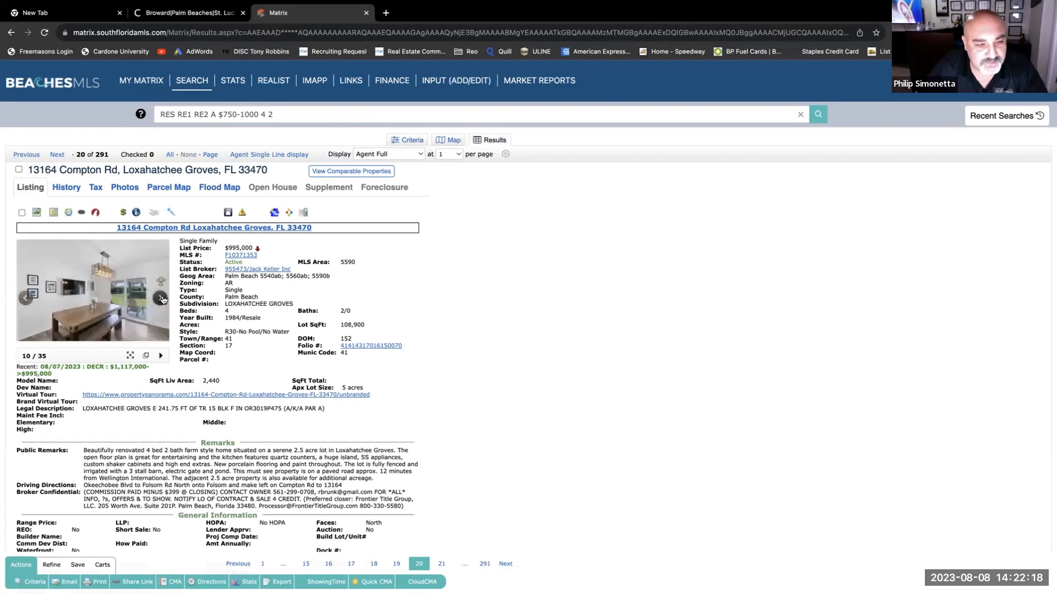
left_click(163, 300)
left_click(162, 299)
left_click(163, 300)
left_click(163, 299)
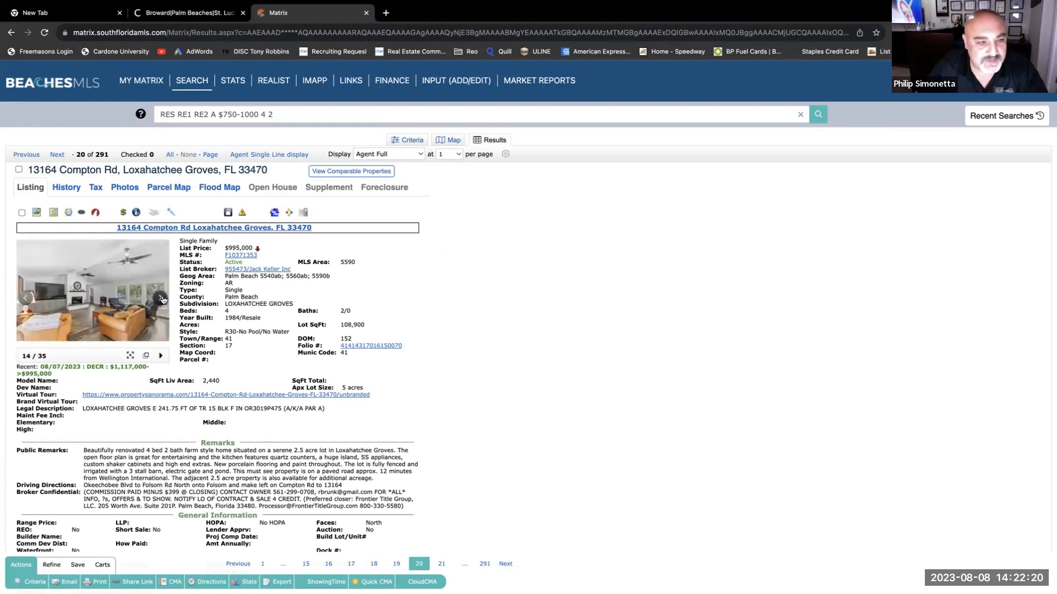
left_click(163, 299)
left_click(163, 300)
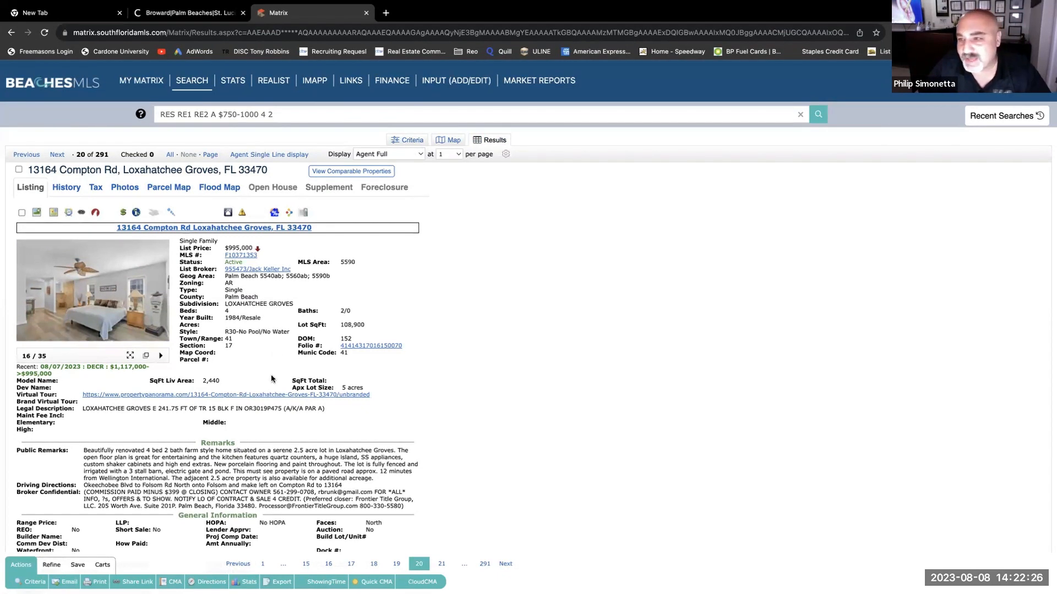
- Print the listing to a two-page Agent Full PDF
left_click(100, 585)
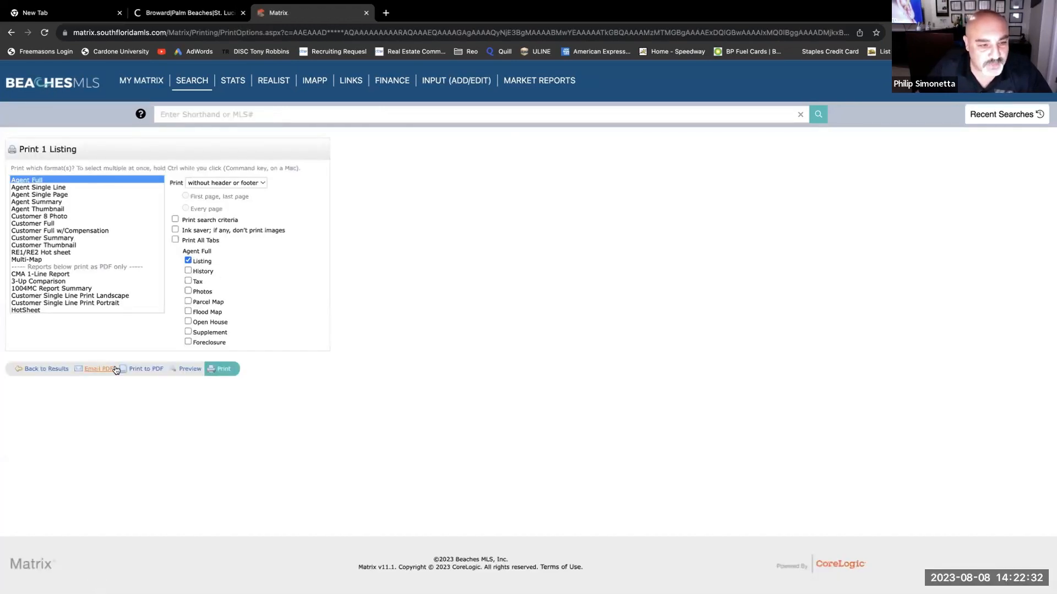
left_click(146, 369)
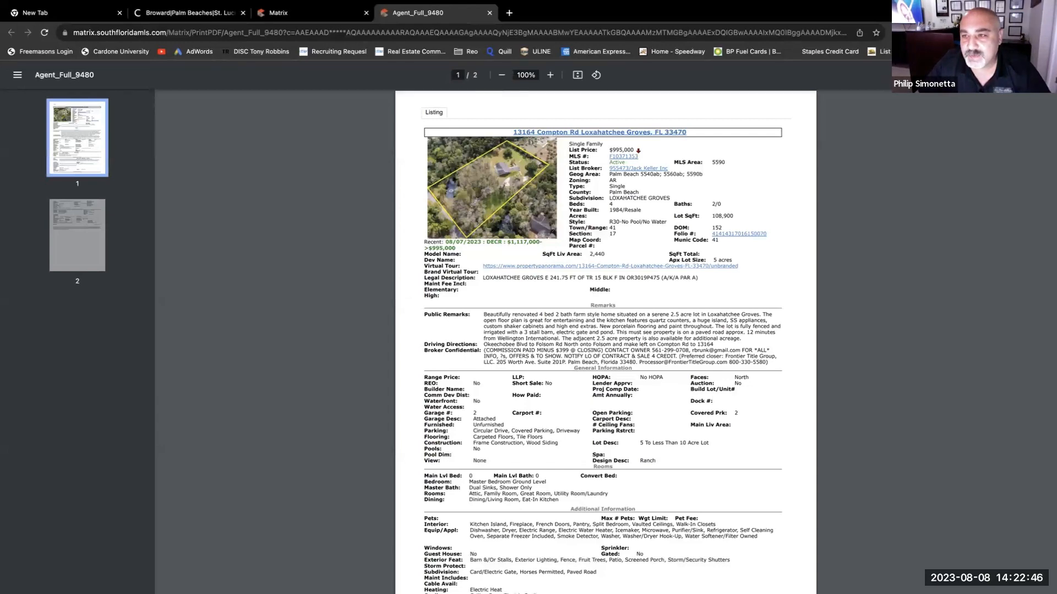
- Save the listing PDF to the Desktop as 'MLS TEST PURCHASE'
left_click(1002, 75)
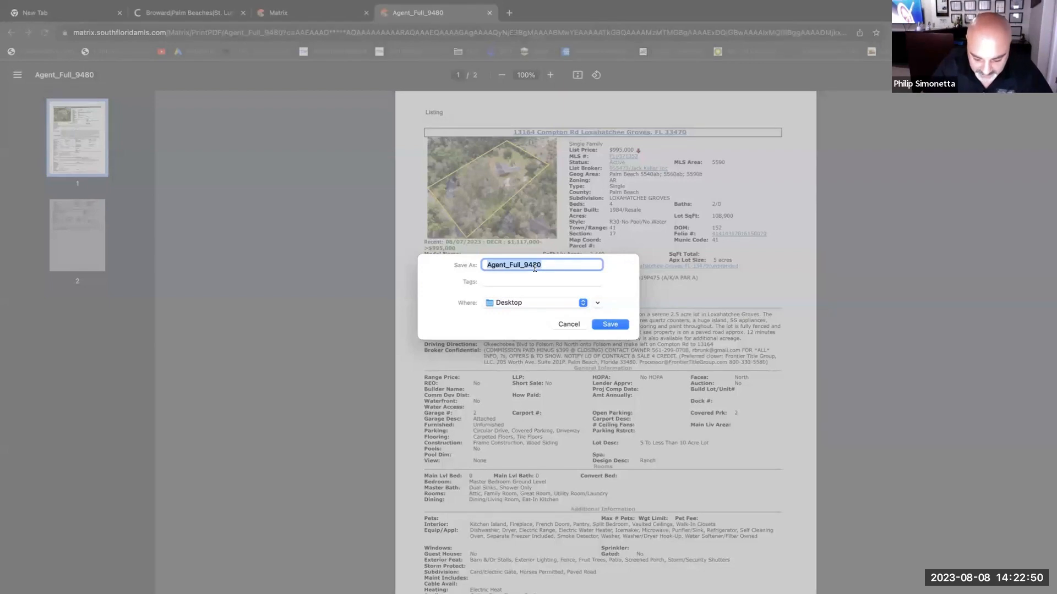
type("MK")
type("LS")
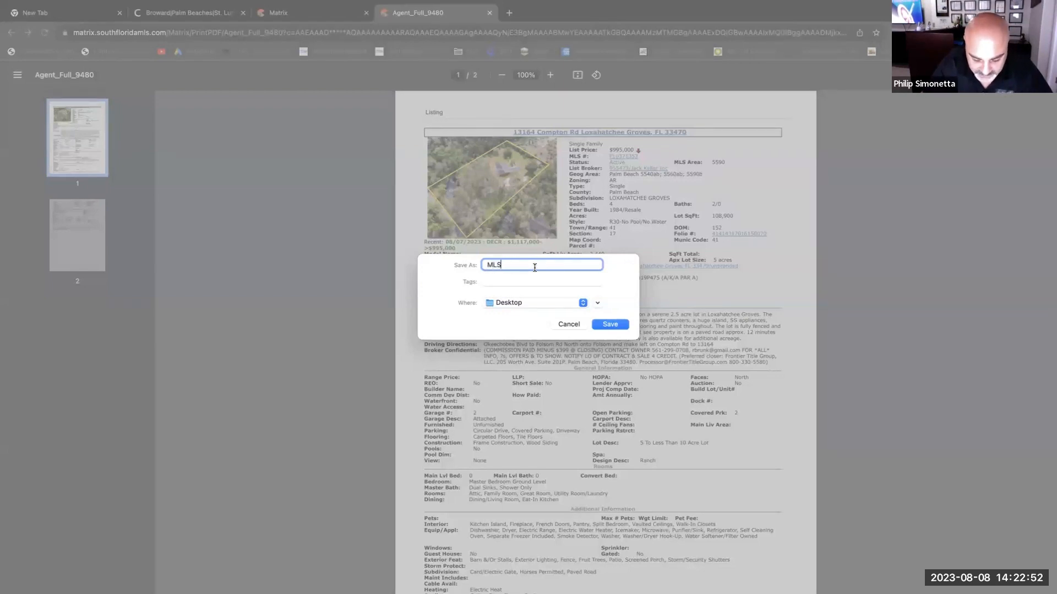
type(" TES")
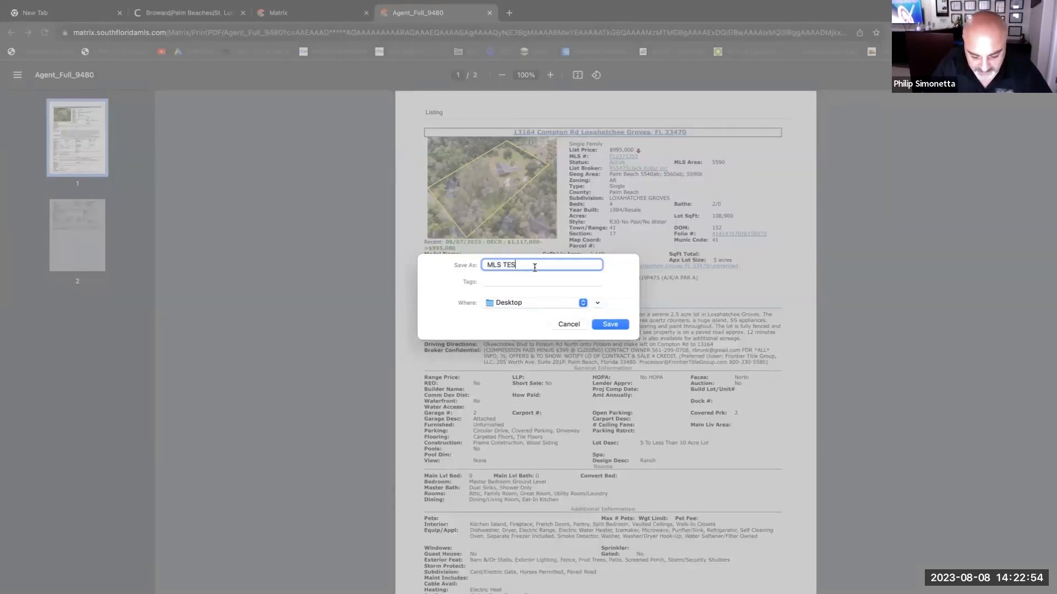
type("T PURCHA")
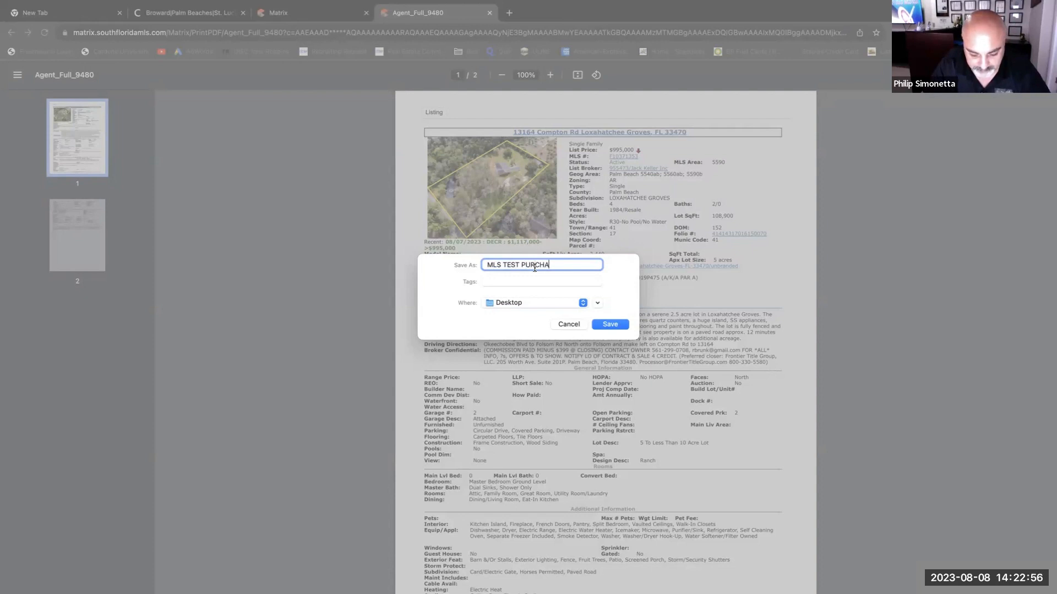
type("SE")
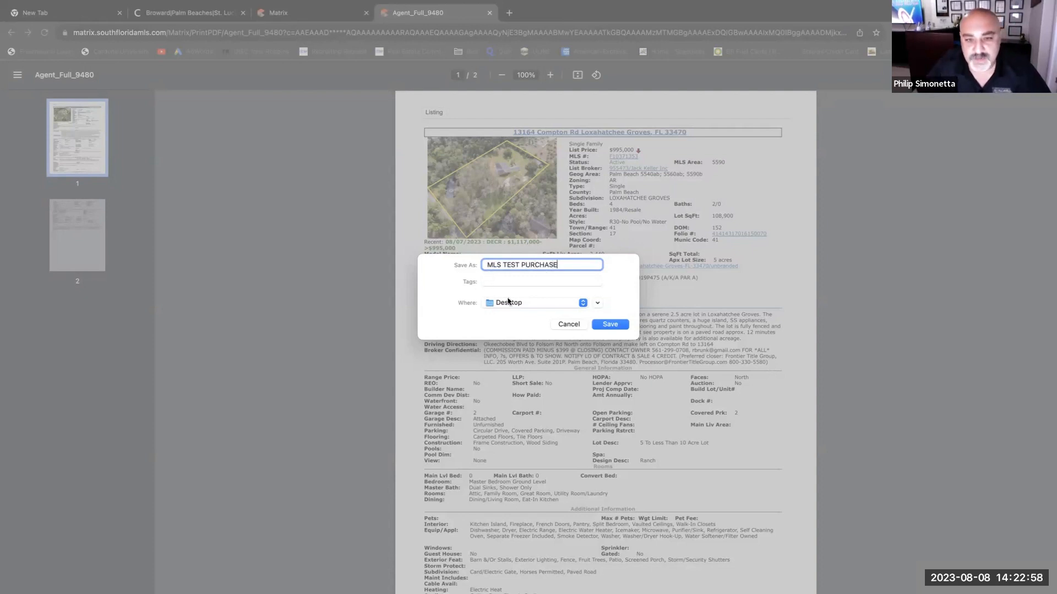
left_click(610, 325)
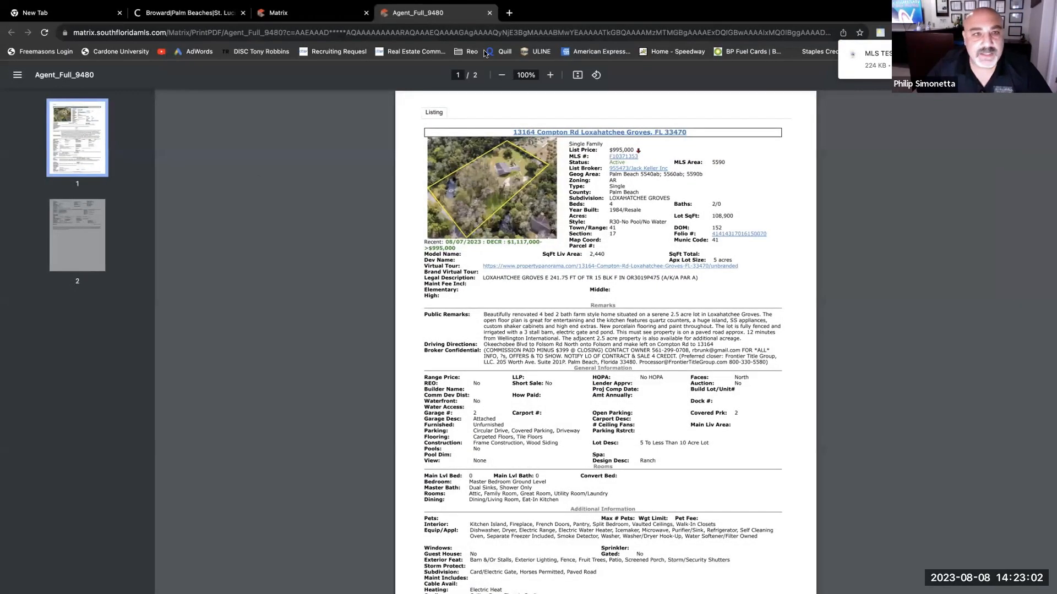
- Go back to the listing in Matrix and launch its iMapp tax record
left_click(331, 17)
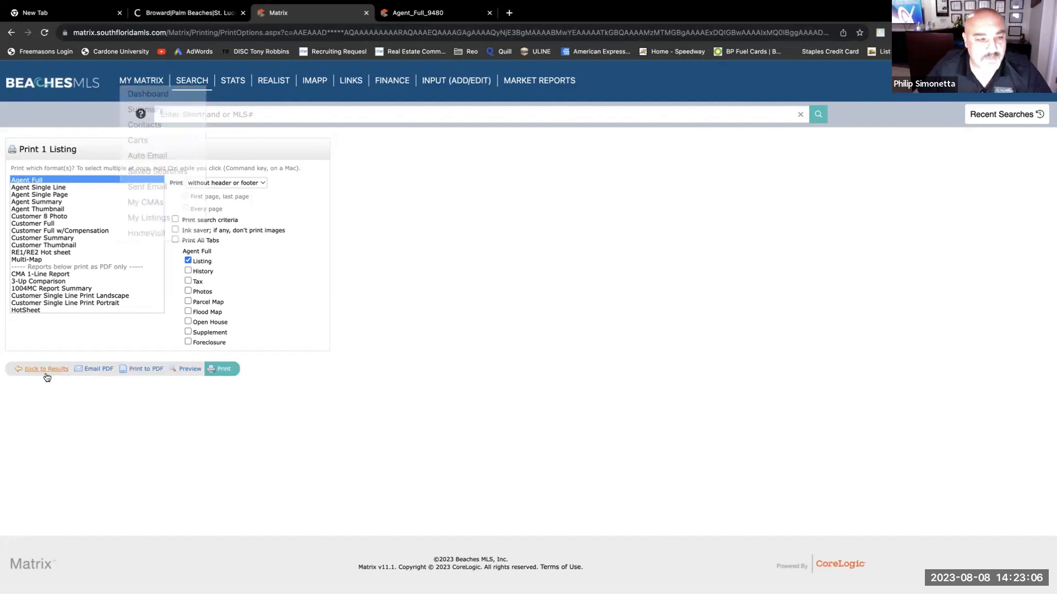
left_click(10, 35)
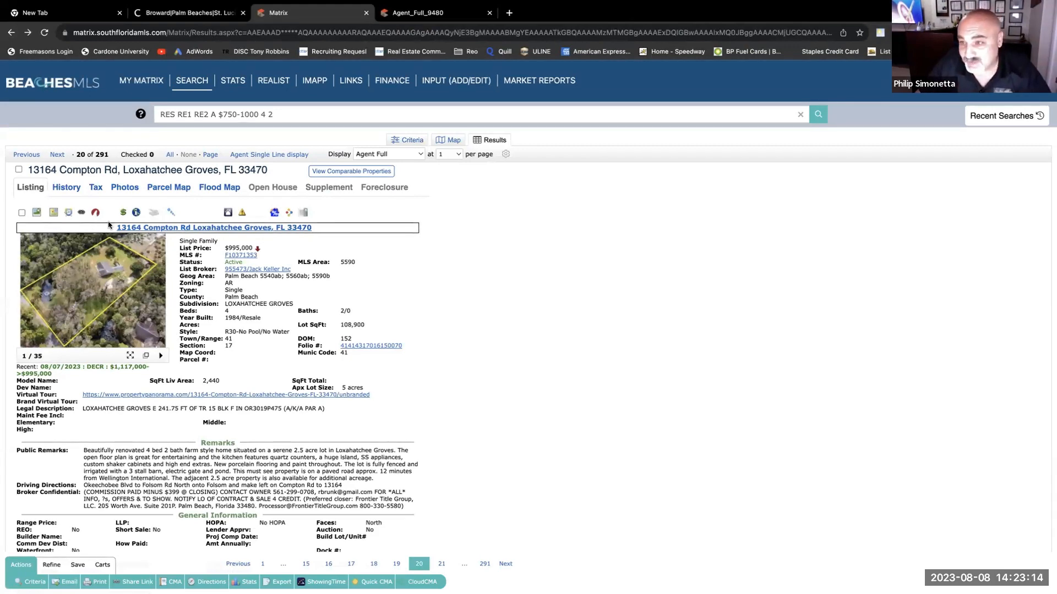
left_click(135, 213)
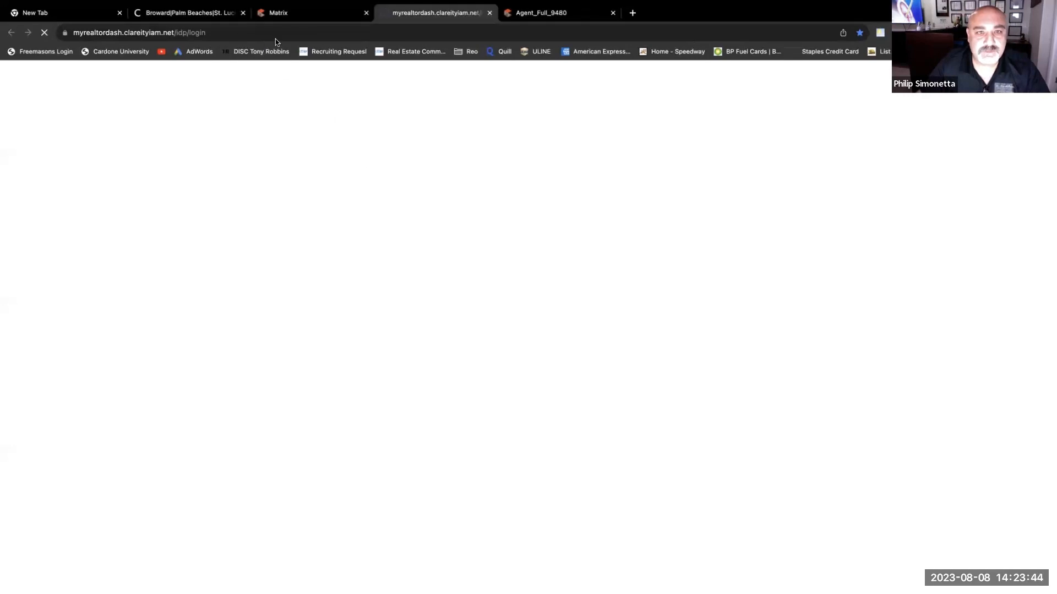
- Close the listing PDF tab and return to the Matrix listing
left_click(317, 15)
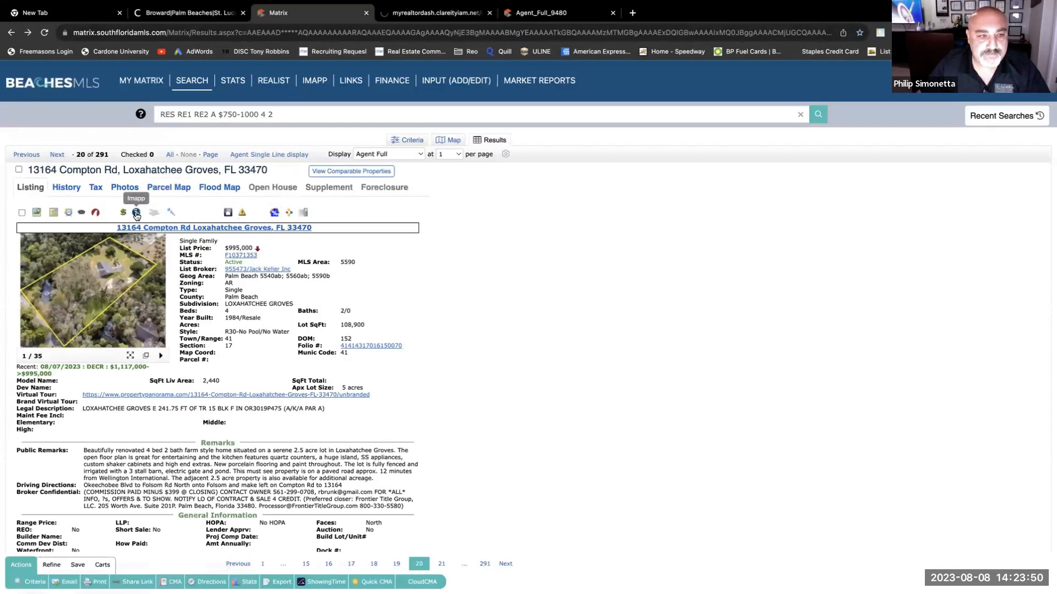
key("ctrl+Tab")
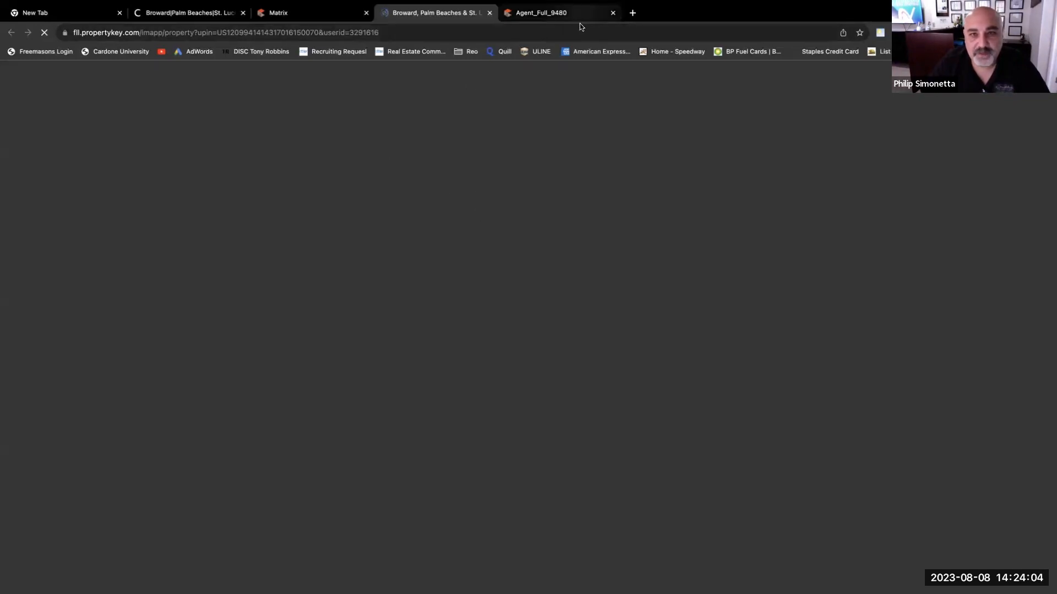
left_click(611, 19)
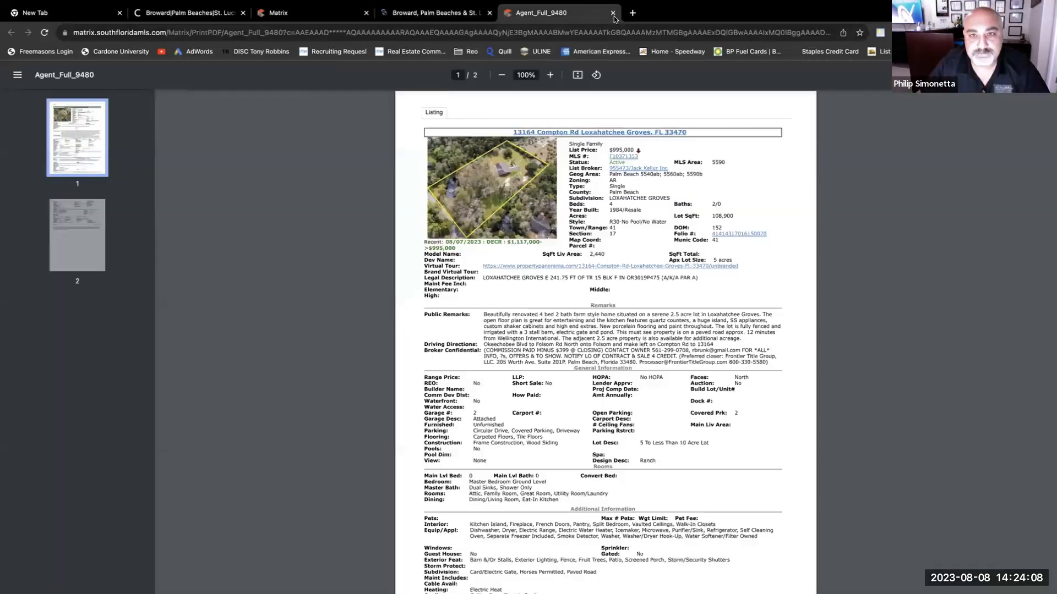
left_click(613, 14)
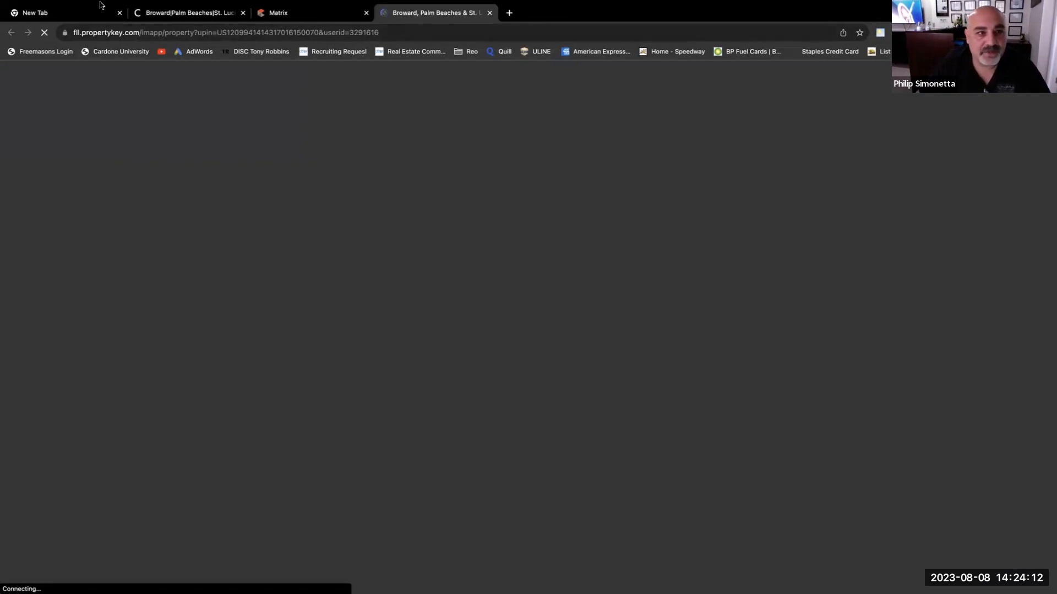
left_click(282, 17)
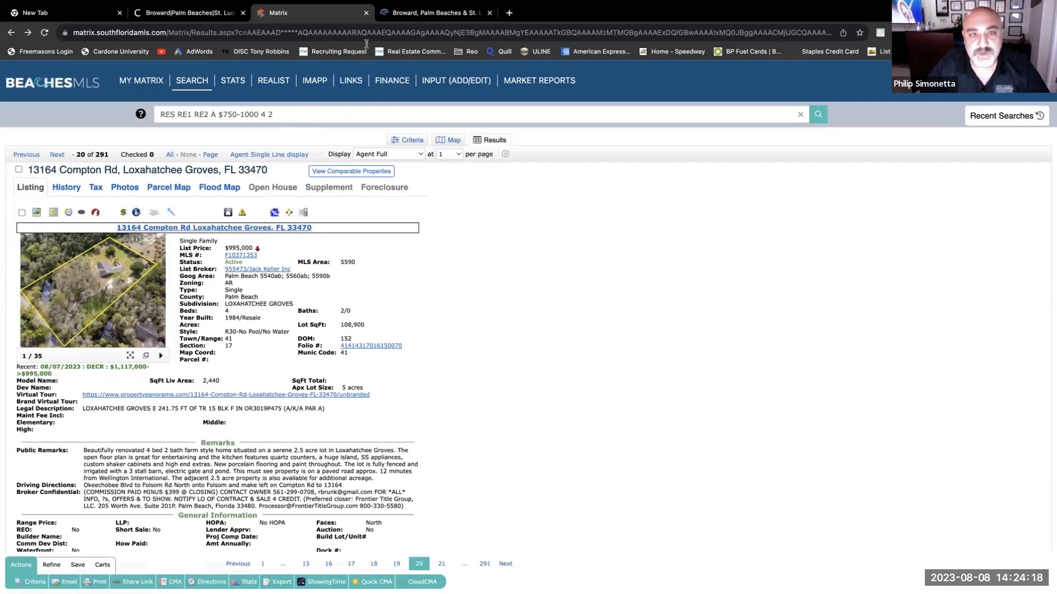
- Reopen the property's iMapp tax report from the listing after the first attempt stalls
left_click(397, 16)
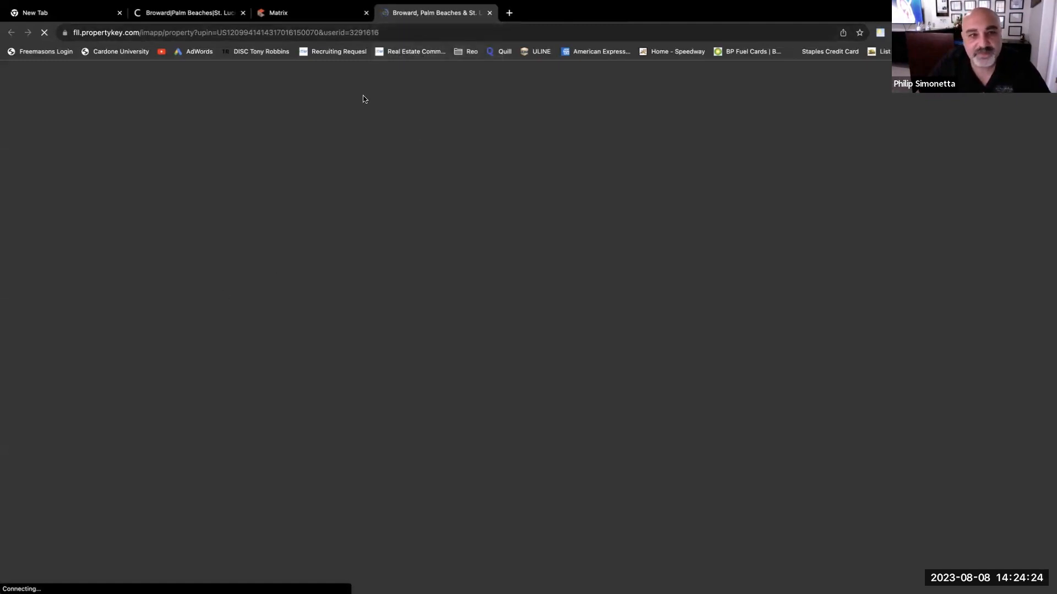
left_click(200, 20)
left_click(281, 14)
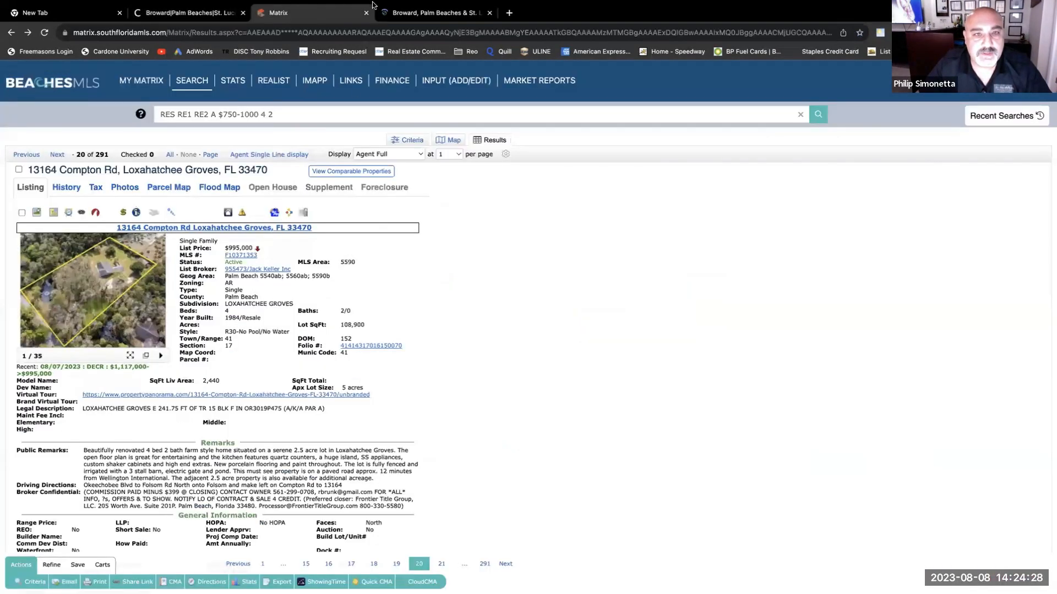
left_click(432, 12)
left_click(286, 19)
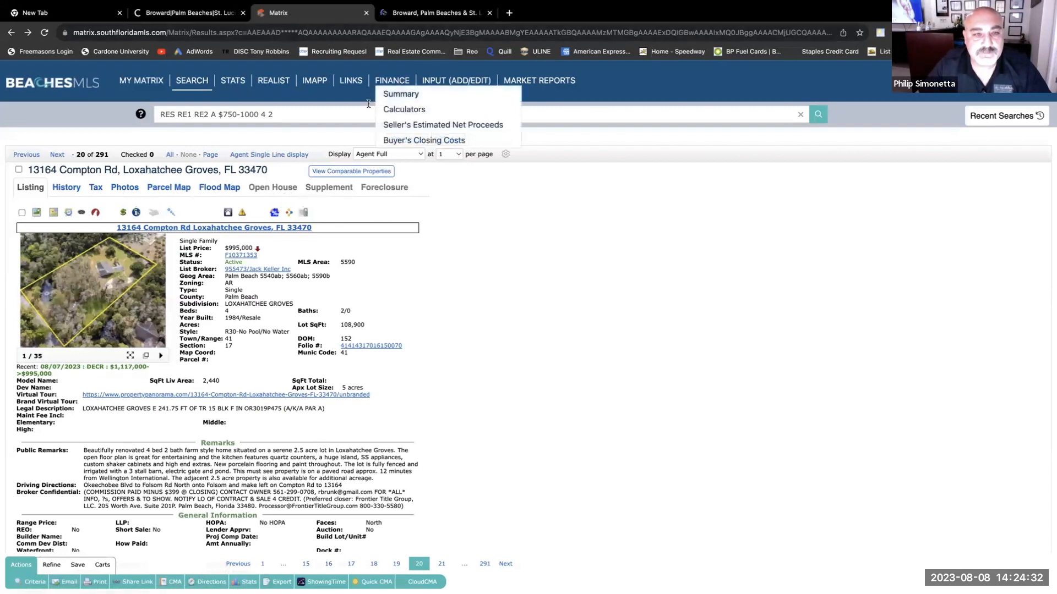
left_click(417, 15)
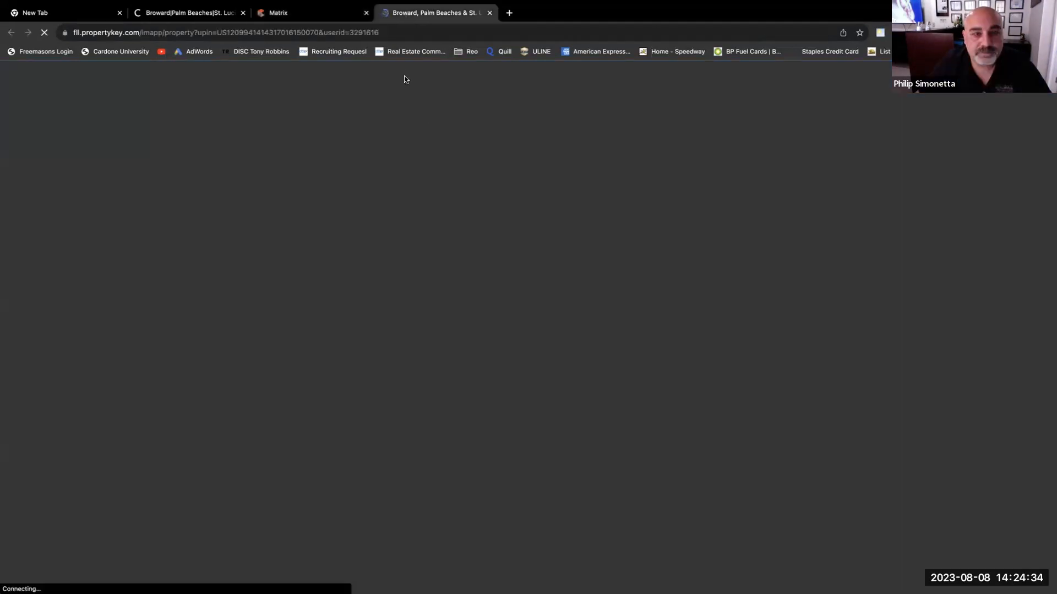
left_click(323, 13)
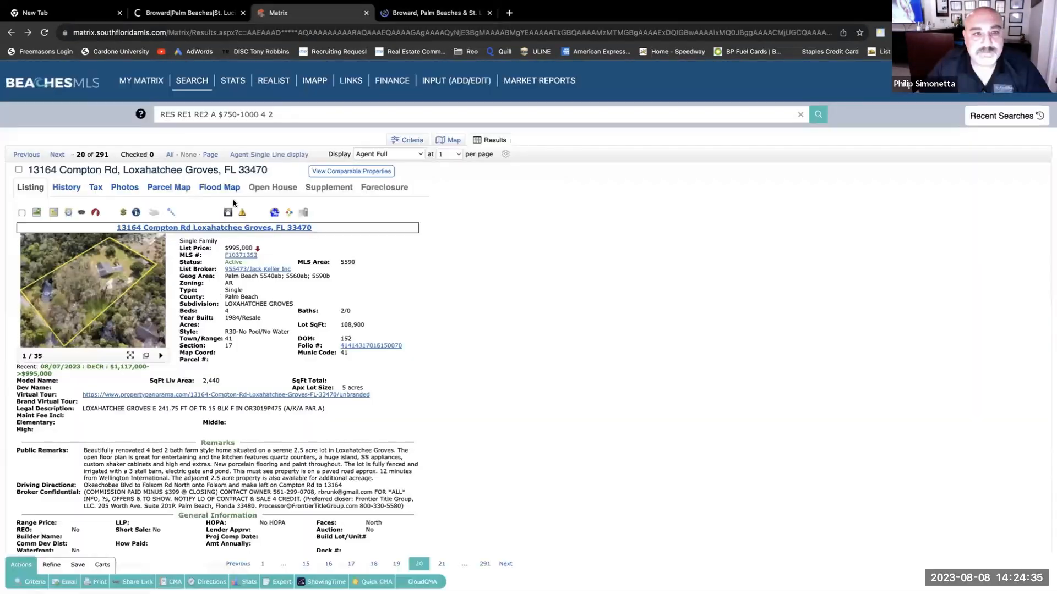
left_click(135, 212)
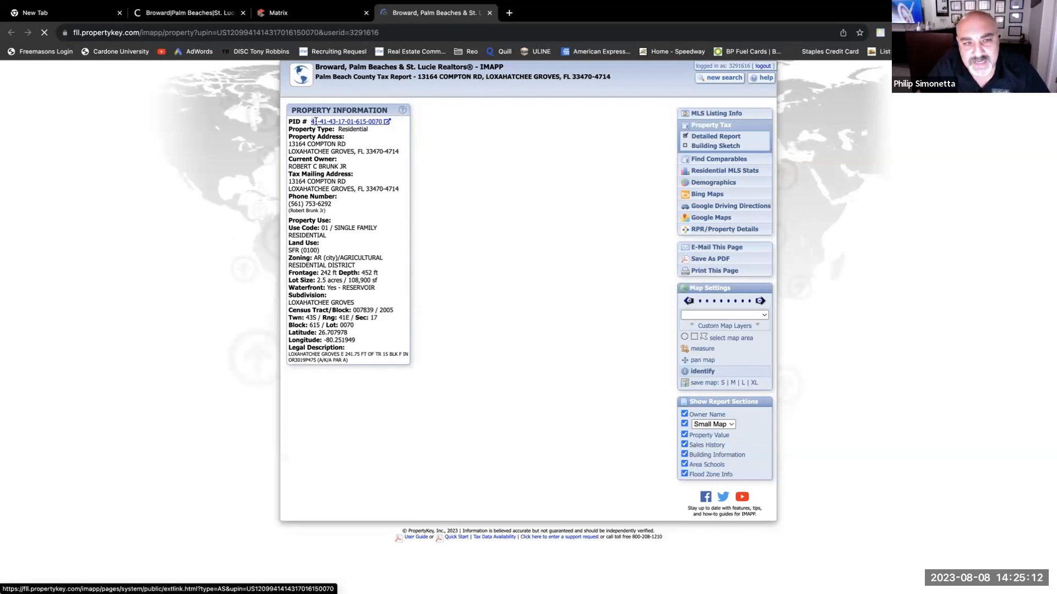
- Select the parcel ID number in the tax report and return to the Matrix listing
left_click_drag(315, 122, 381, 123)
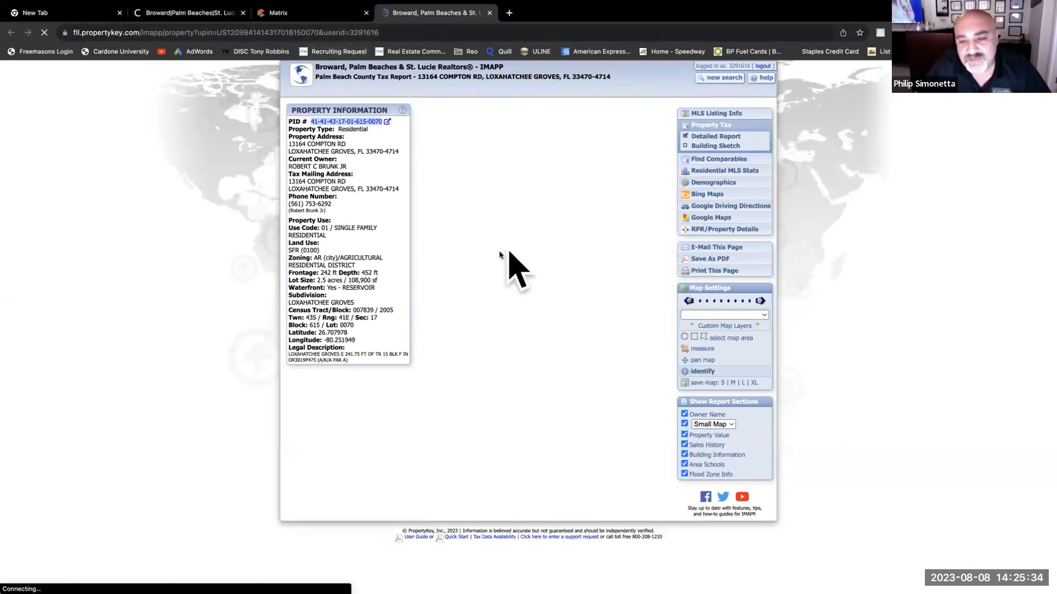
left_click(309, 21)
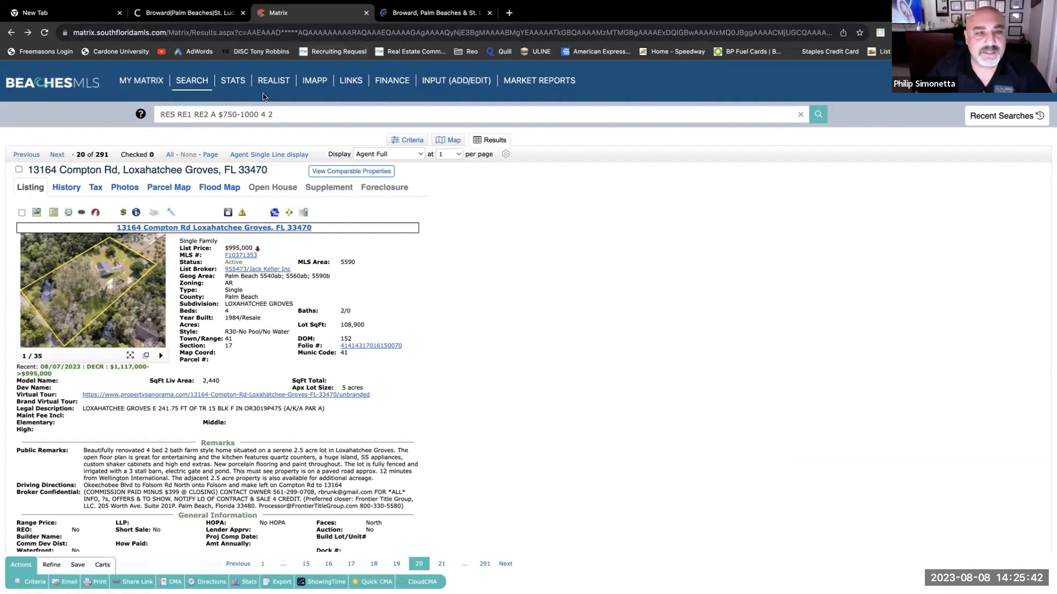
- Open the My Matrix dashboard and scroll to its External Links panel
mouse_move(249, 99)
mouse_move(275, 202)
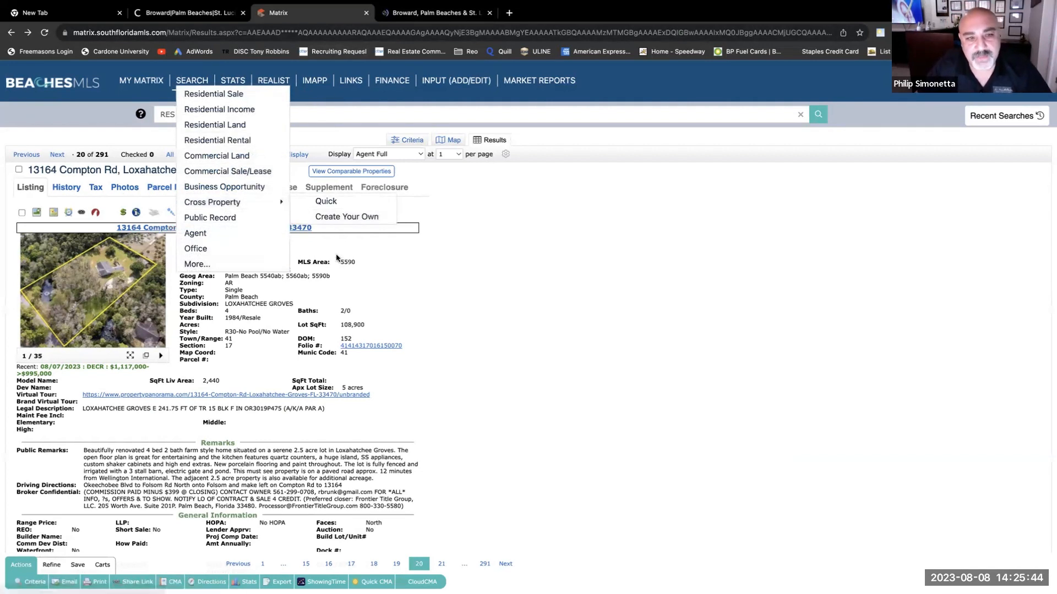
left_click(137, 81)
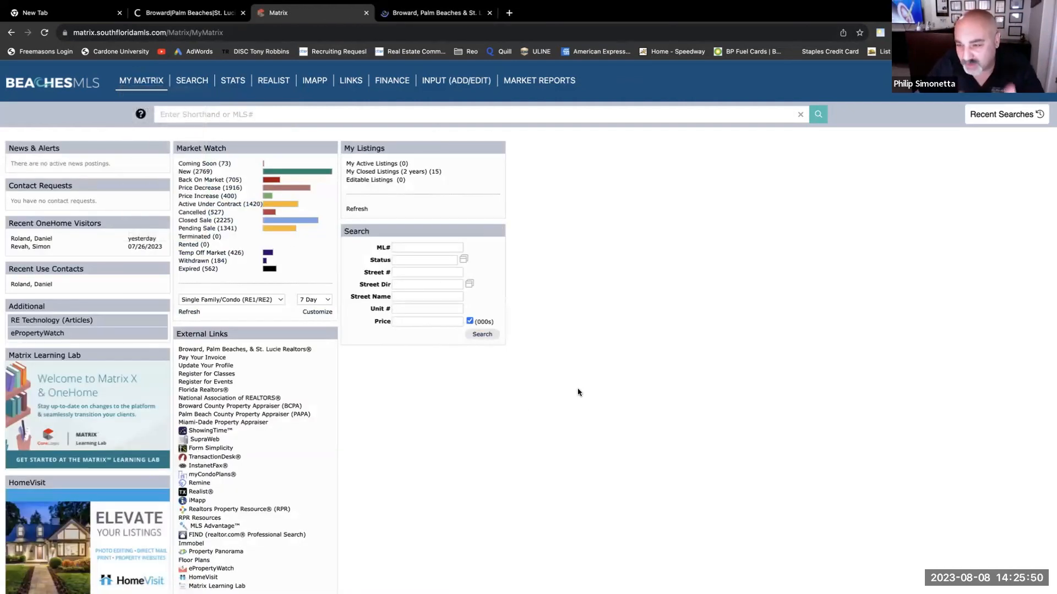
scroll(265, 418, "down", 1)
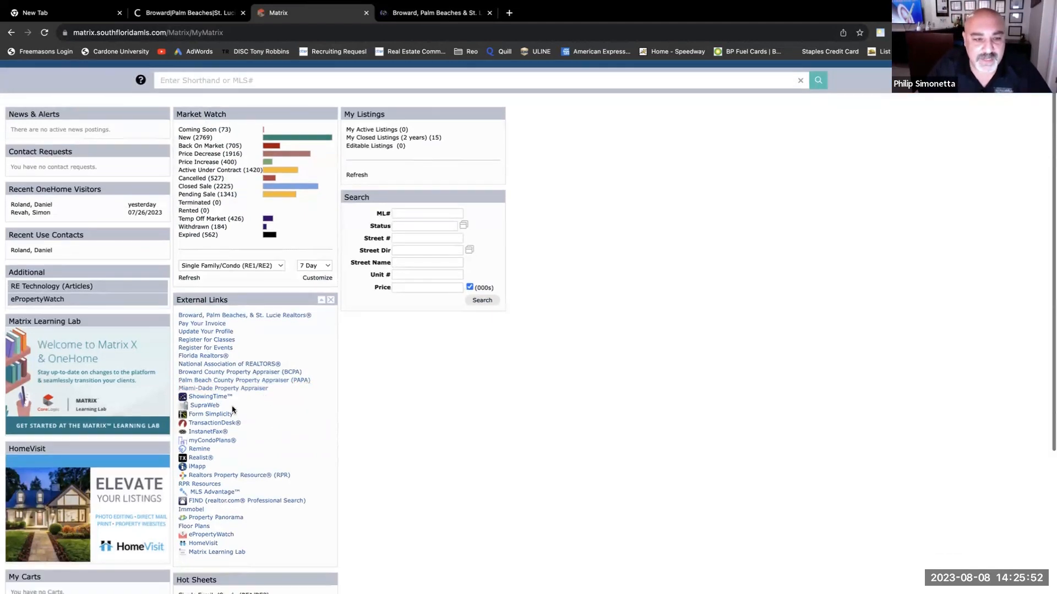
- Launch TransactionDesk and create a new transaction named for the client's test purchase
left_click(202, 425)
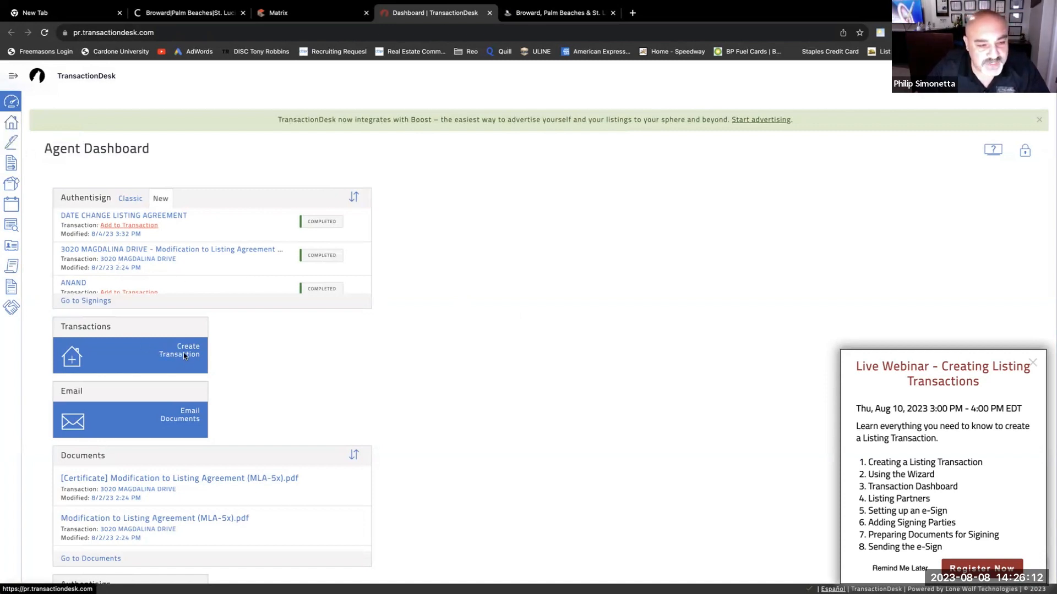
left_click(73, 362)
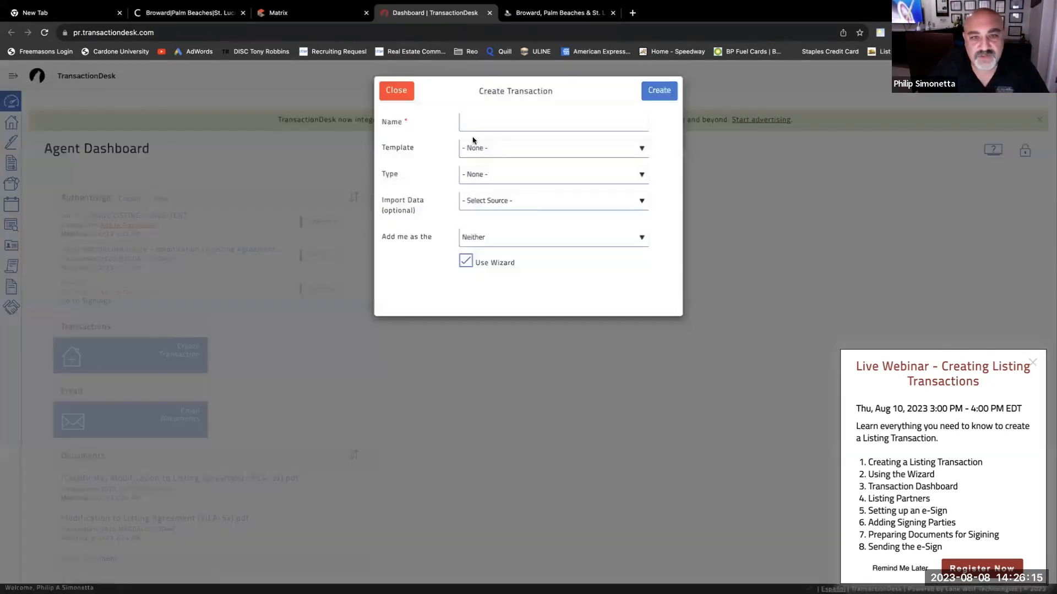
left_click(505, 123)
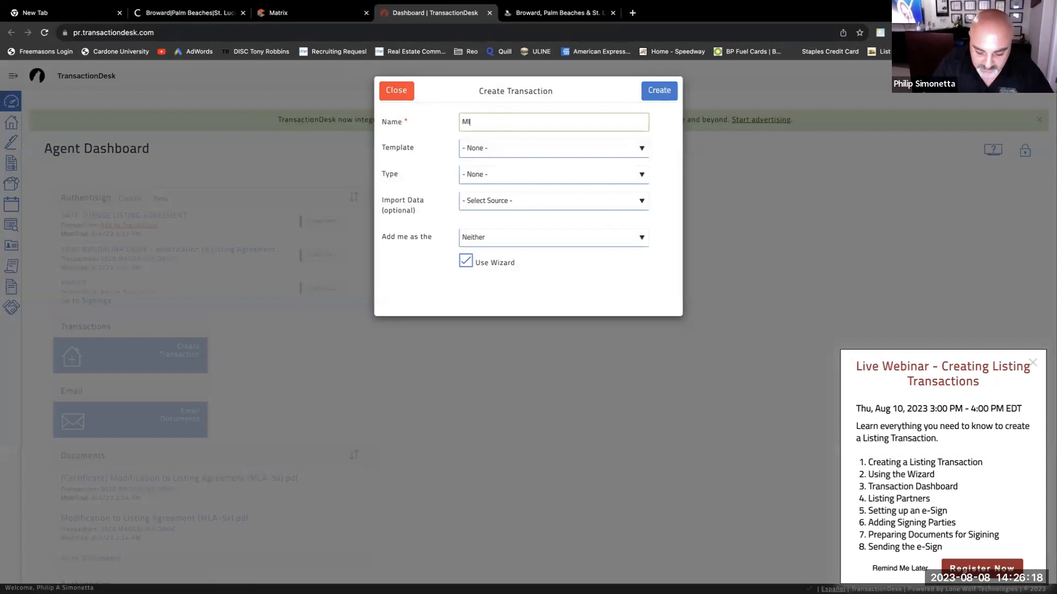
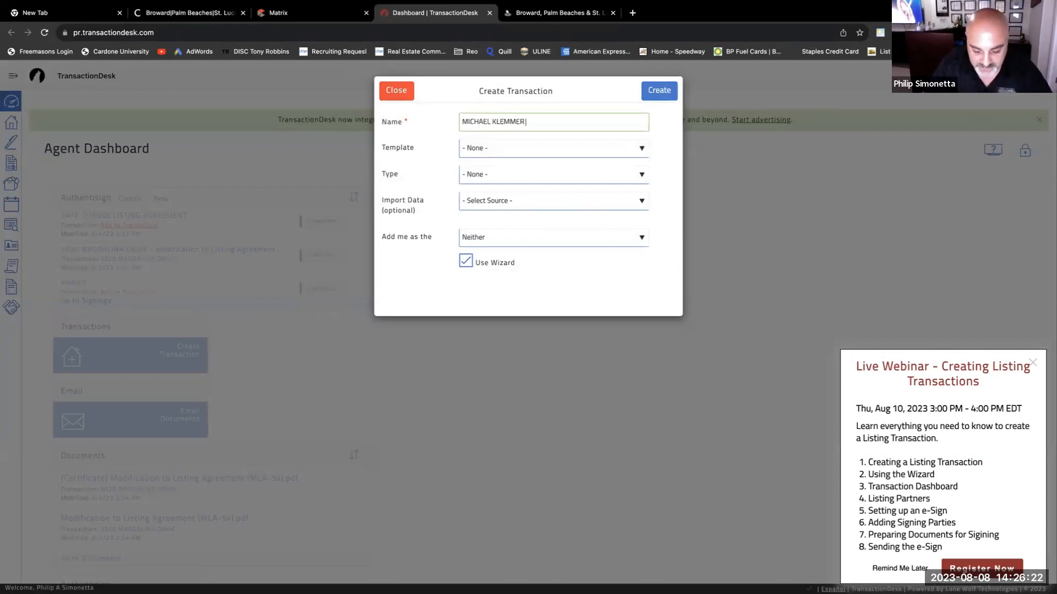
type(" TEST")
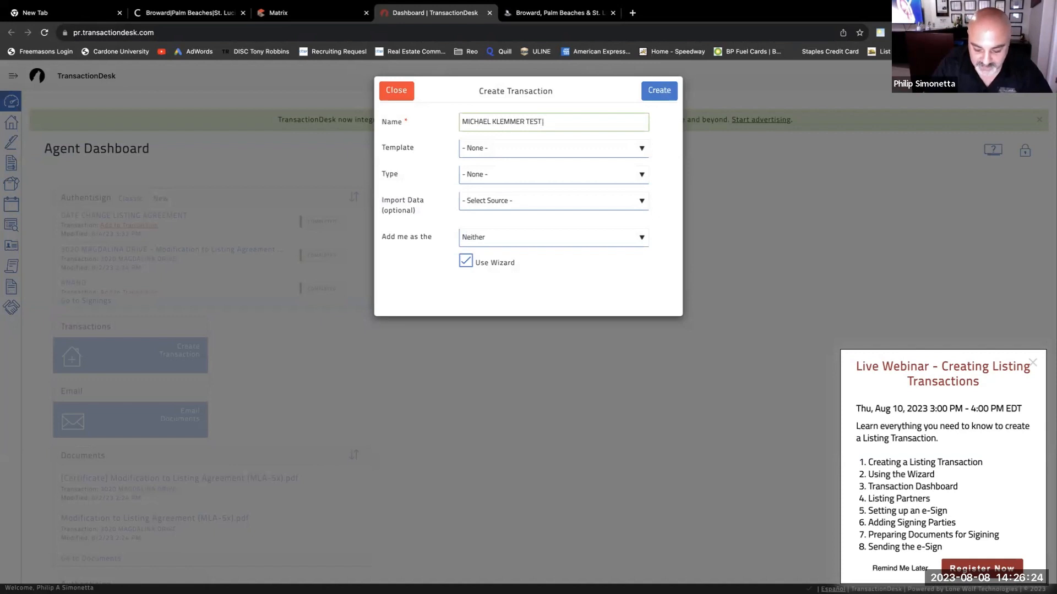
type(" PURCHASE")
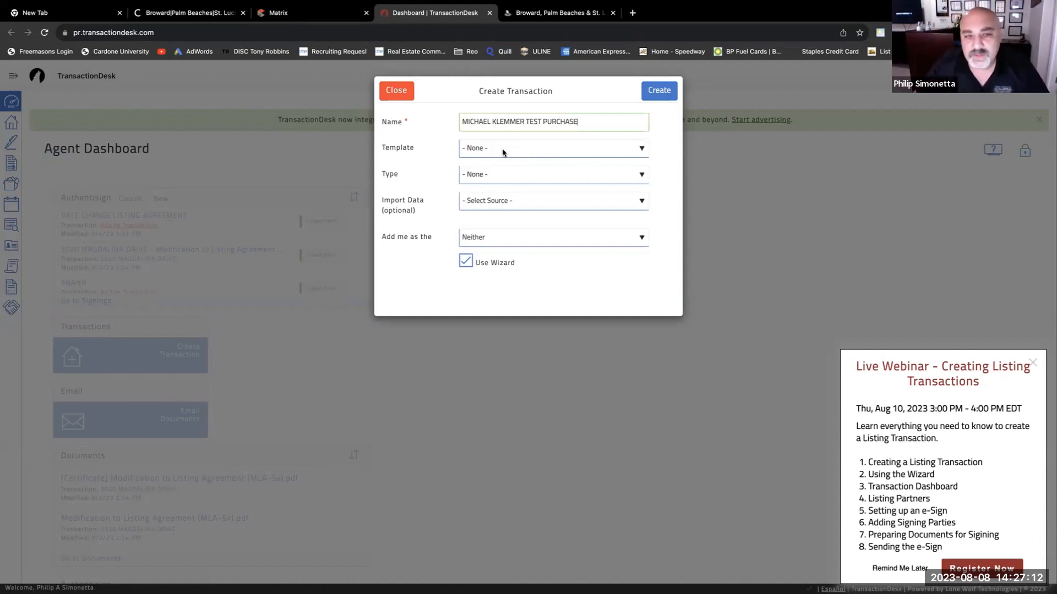
- Set iMapp as the transaction's data import source and return to the IMAPP tax report
left_click(638, 179)
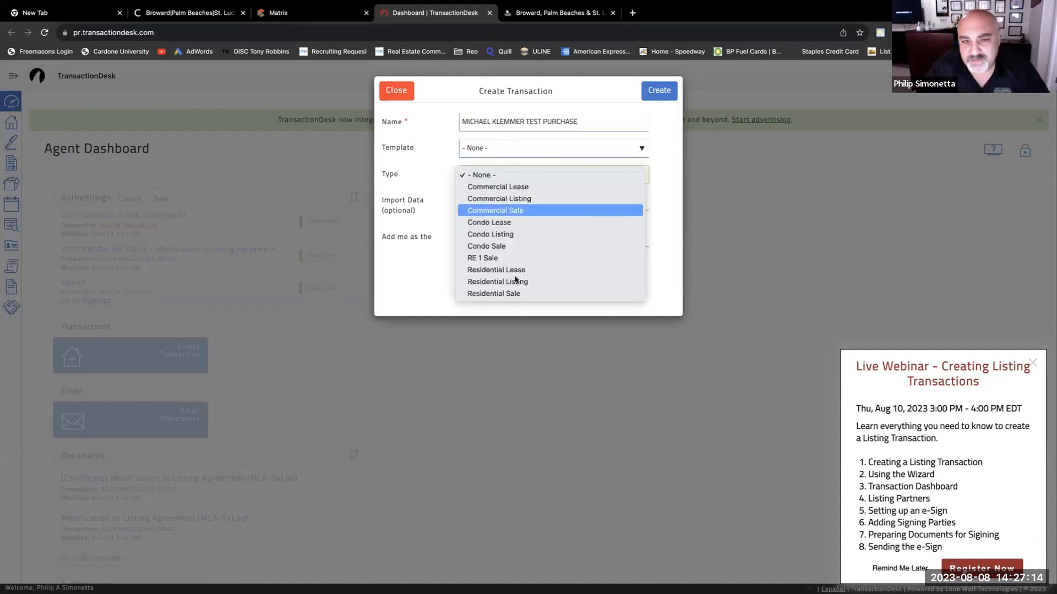
left_click(741, 163)
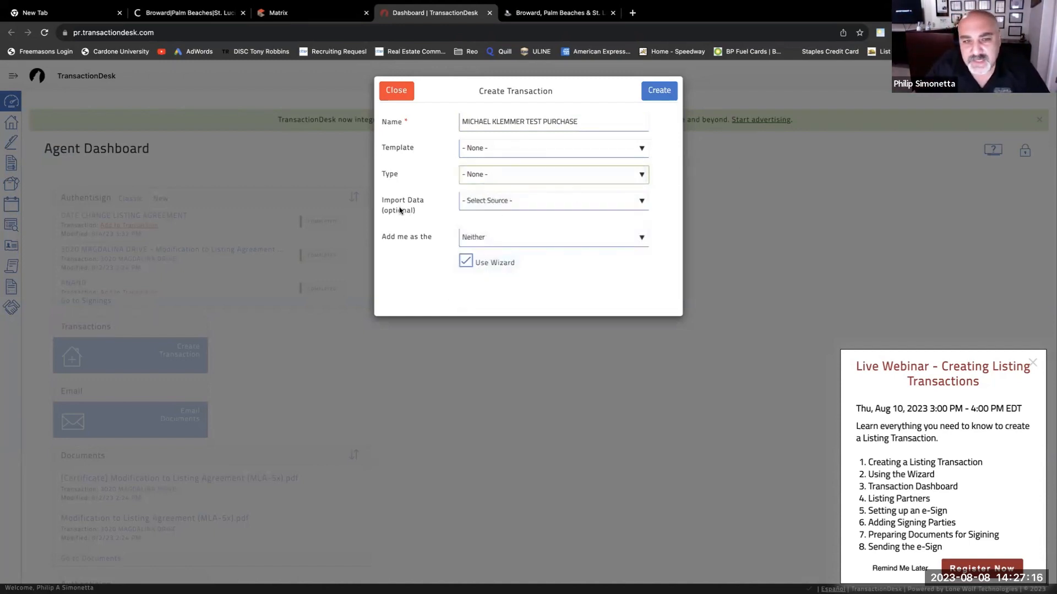
left_click(642, 203)
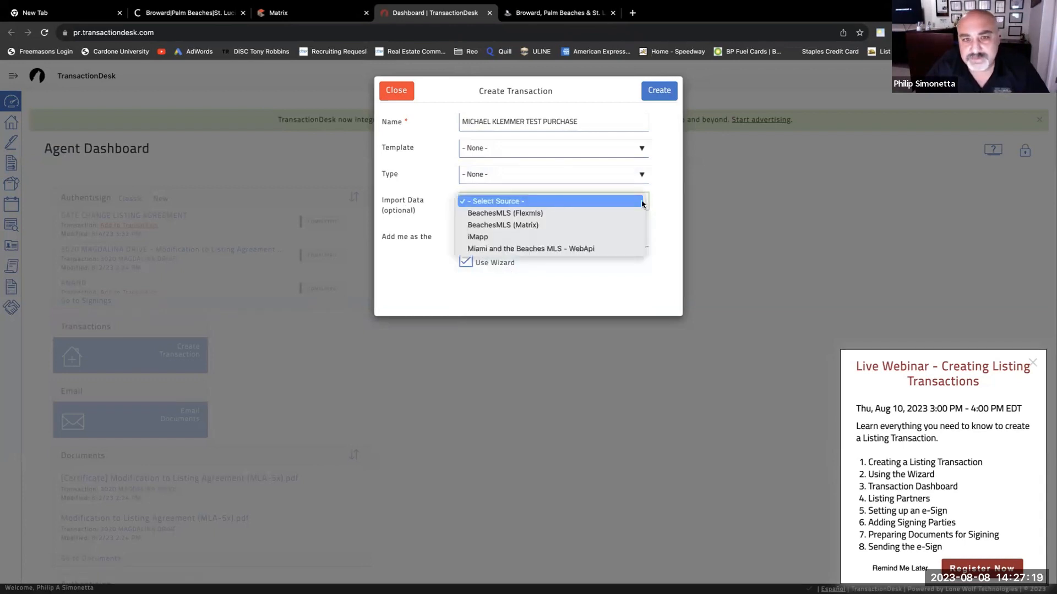
left_click(489, 237)
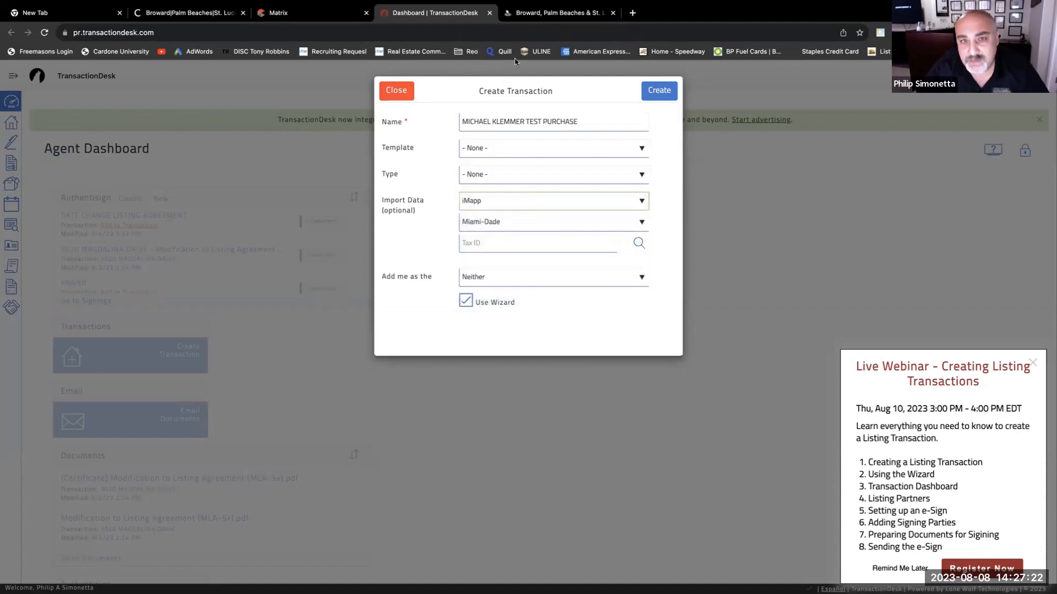
left_click(550, 15)
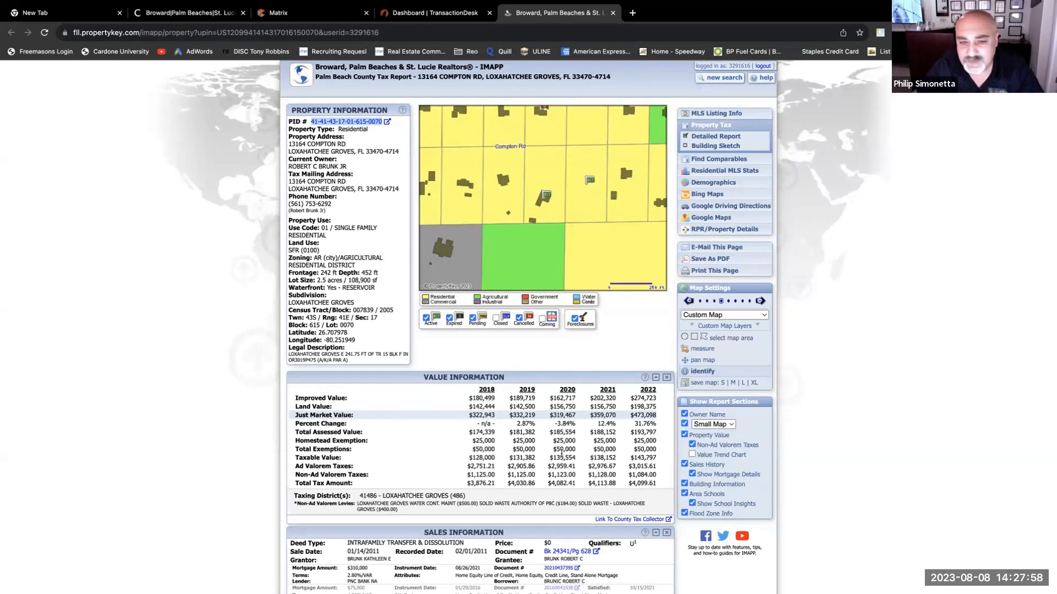
- Review the Value and Sales Information, then open recorded deed Bk 24341/Pg 628
scroll(526, 440, "down", 3)
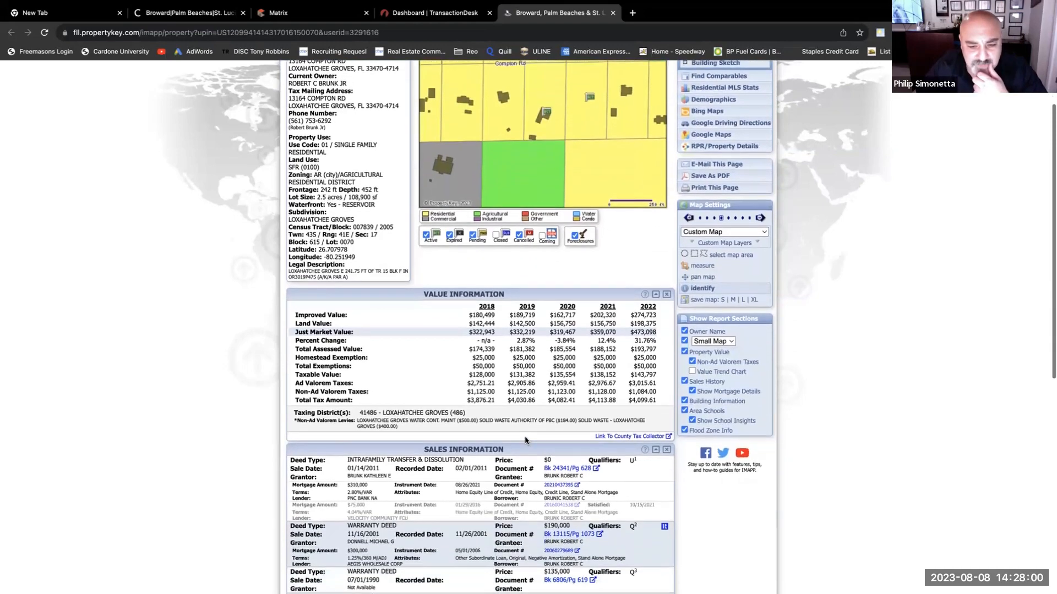
scroll(525, 440, "down", 2)
scroll(525, 440, "up", 3)
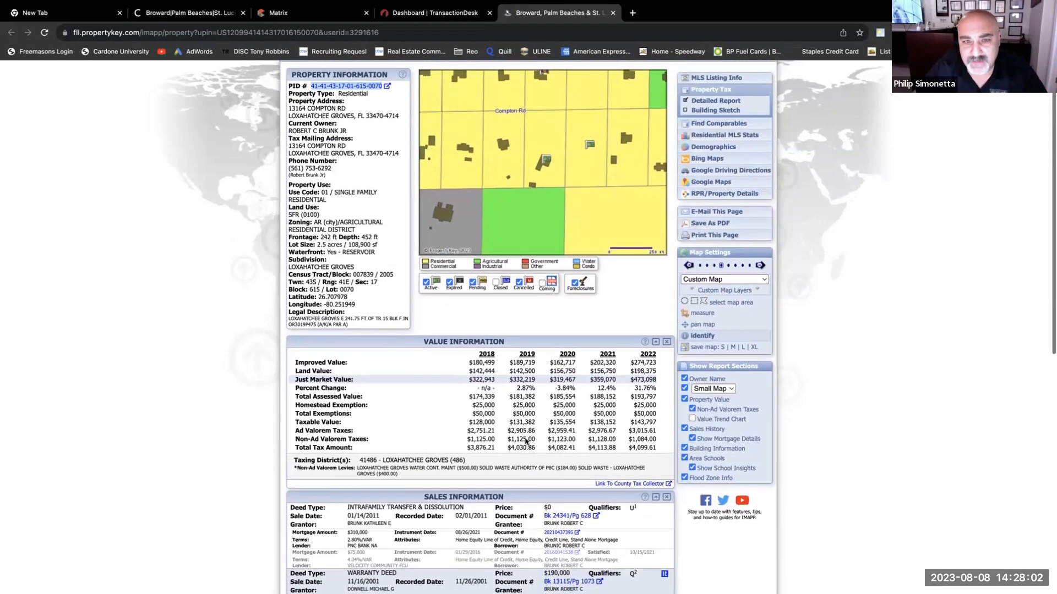
scroll(526, 440, "down", 9)
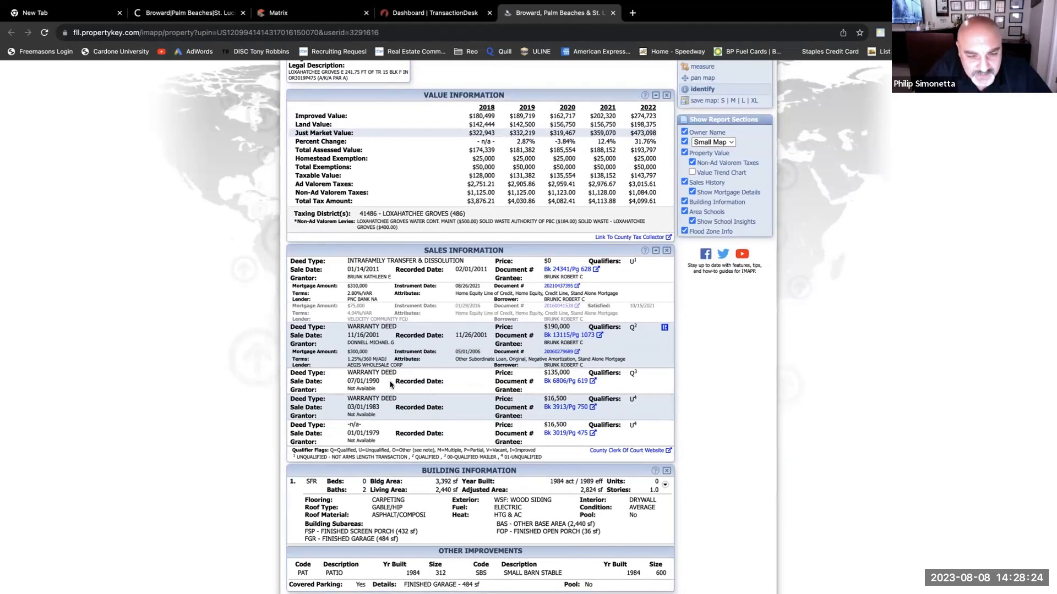
scroll(555, 388, "down", 1)
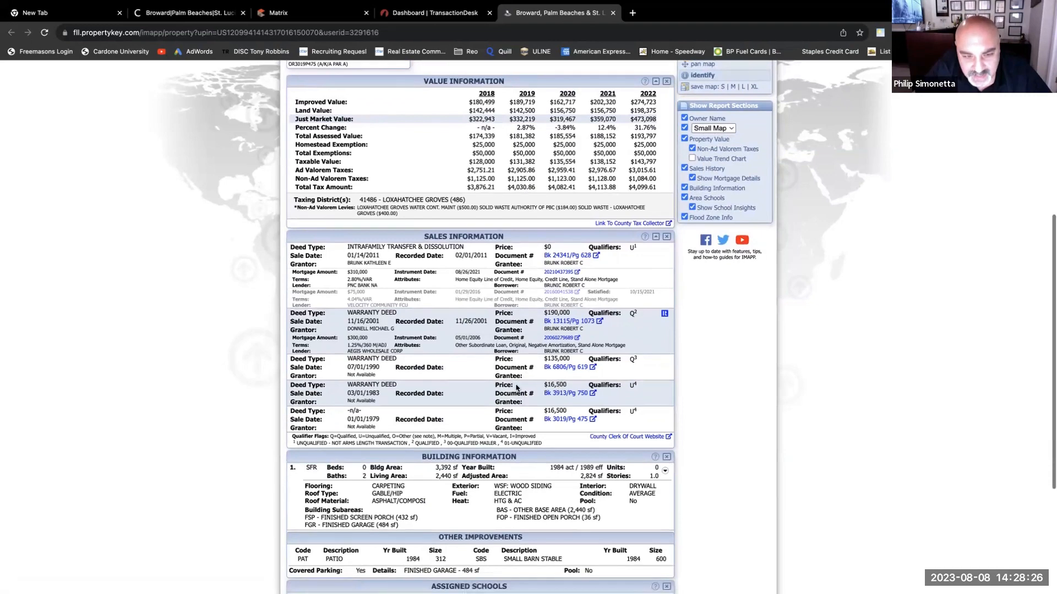
scroll(517, 388, "up", 2)
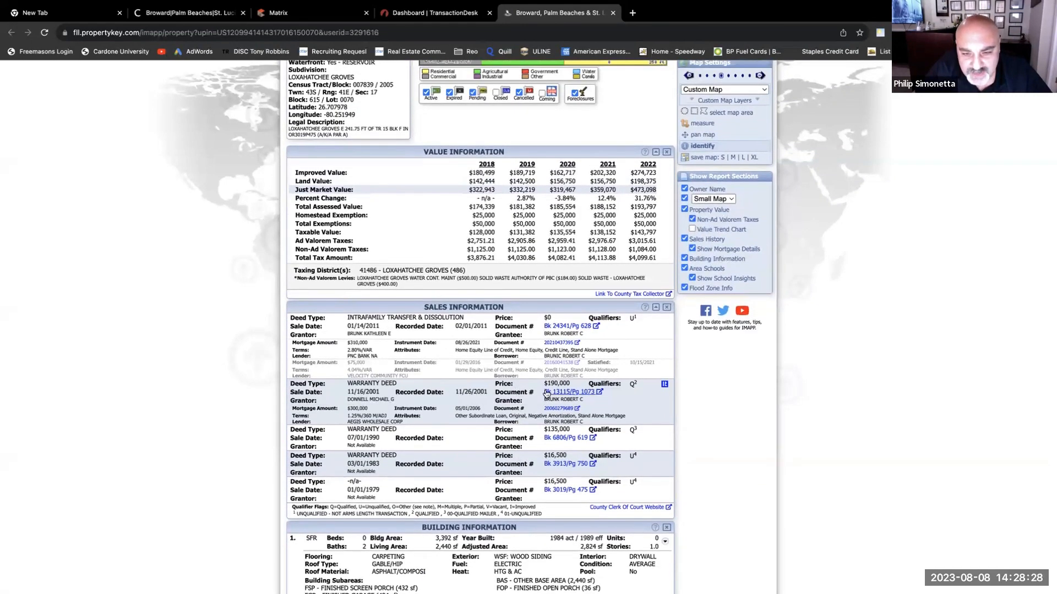
scroll(546, 393, "up", 1)
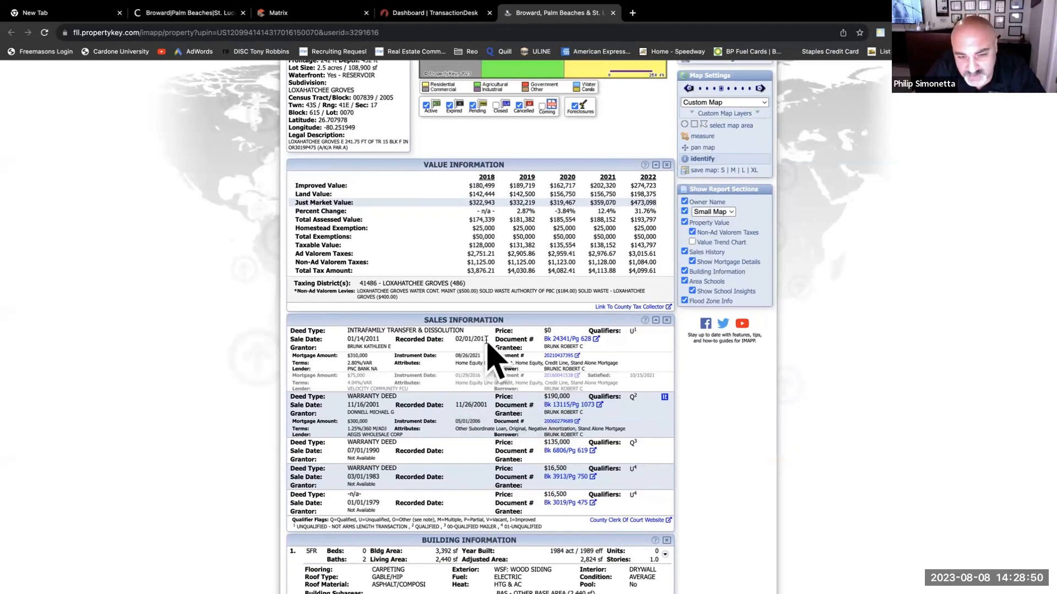
left_click(572, 341)
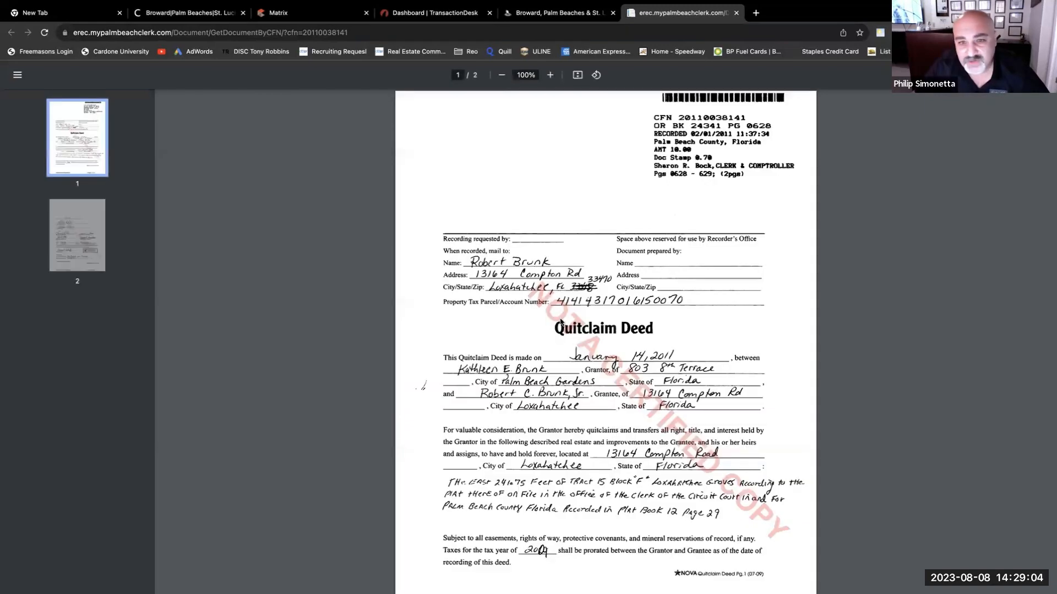
scroll(611, 375, "down", 10)
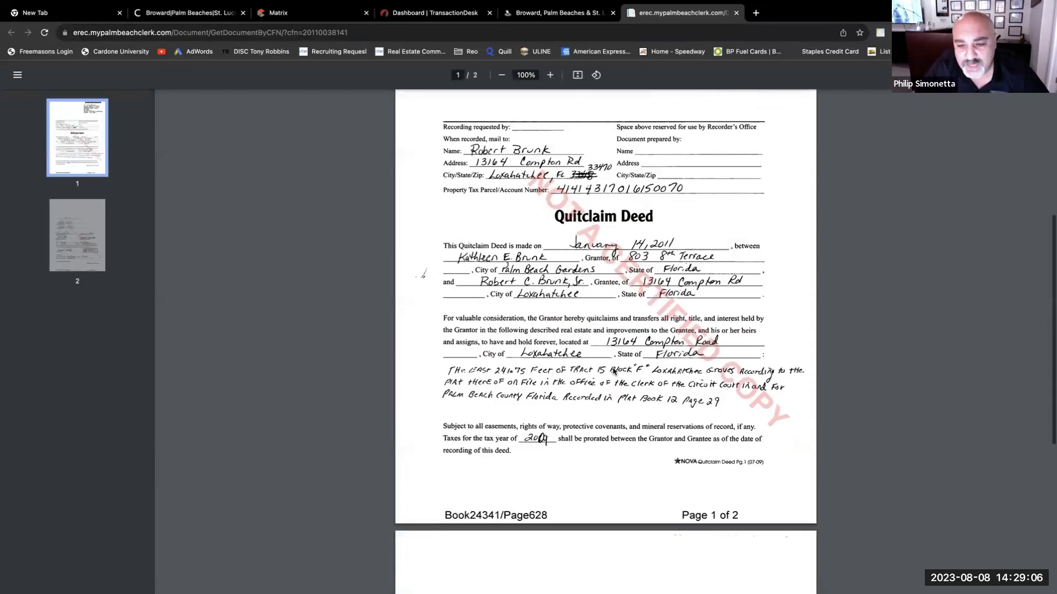
scroll(613, 373, "down", 1)
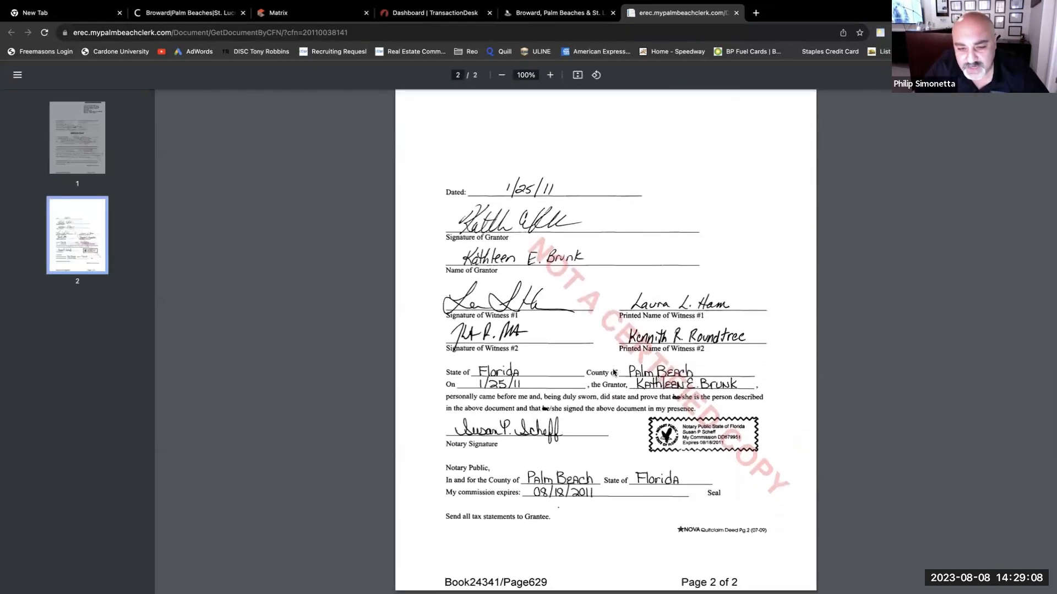
scroll(612, 373, "up", 10)
scroll(613, 372, "up", 3)
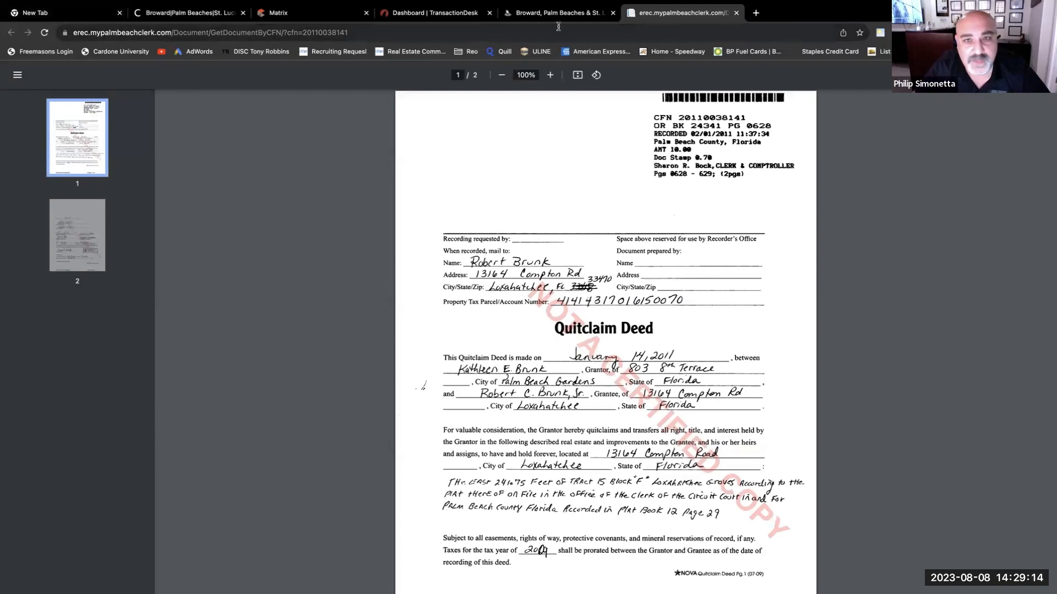
left_click(736, 12)
scroll(552, 287, "down", 4)
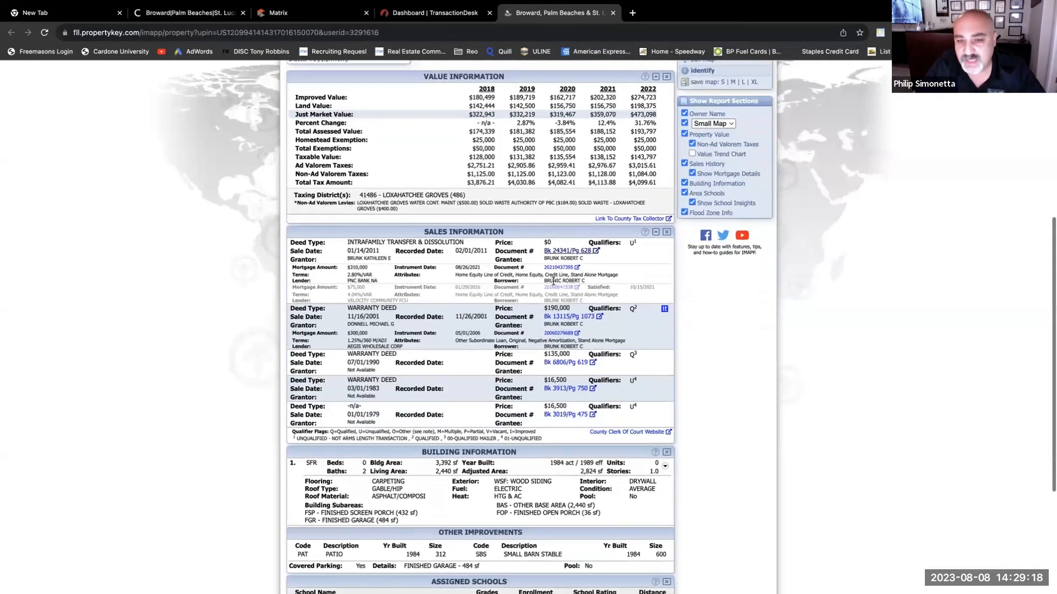
scroll(552, 287, "down", 2)
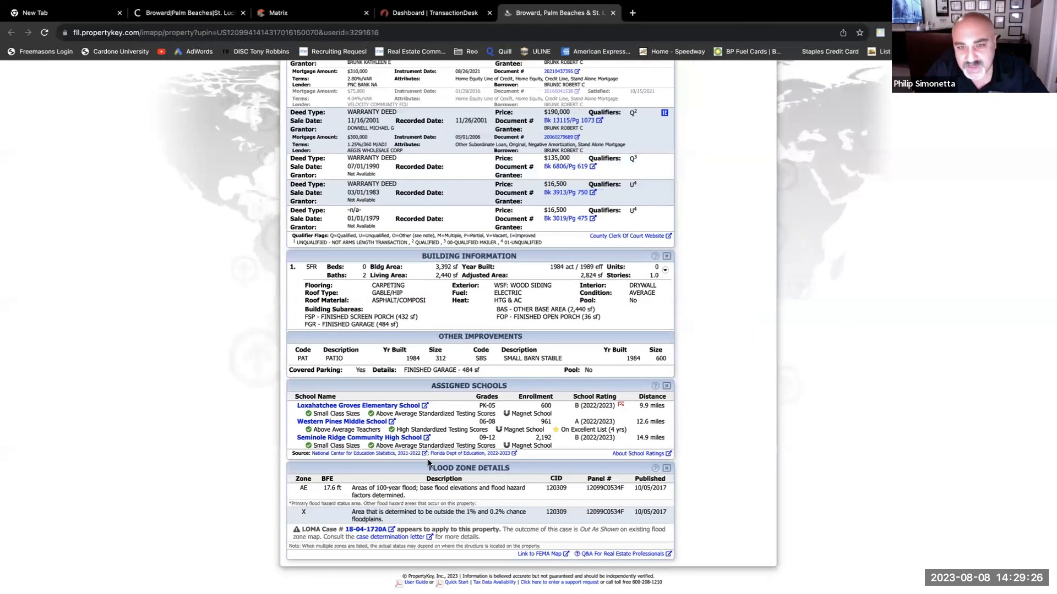
scroll(522, 418, "up", 10)
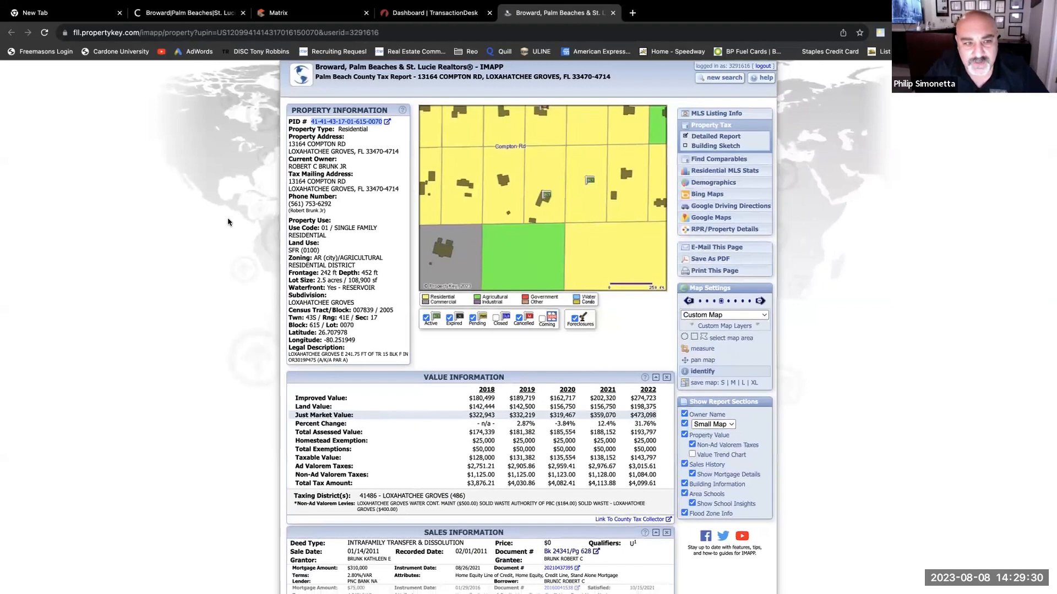
left_click(209, 237)
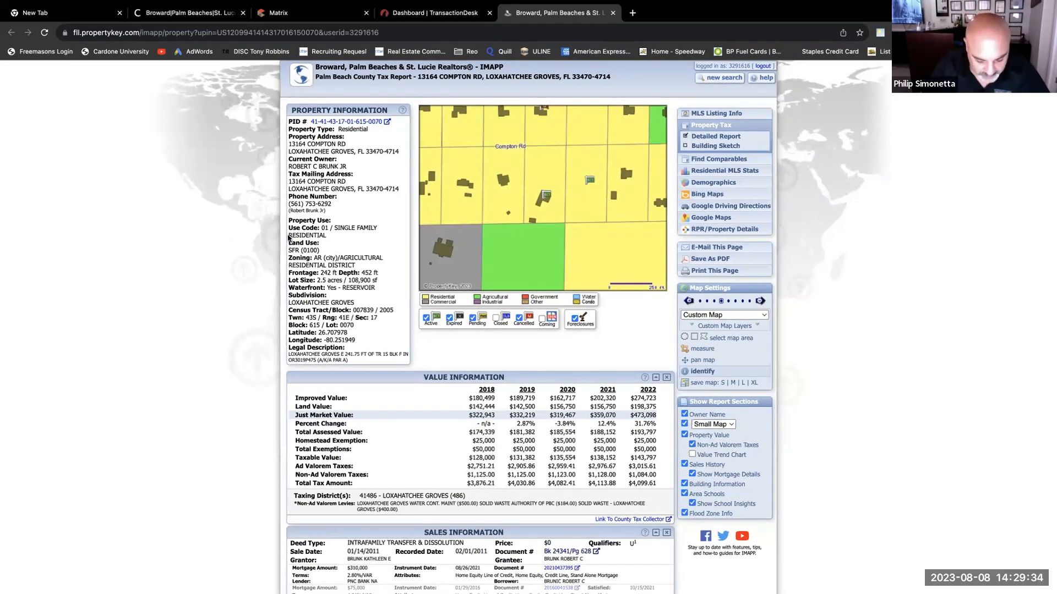
- Save the property tax report to the Desktop as a PDF named with the client's name plus 'TAX TEST'
key("super+p")
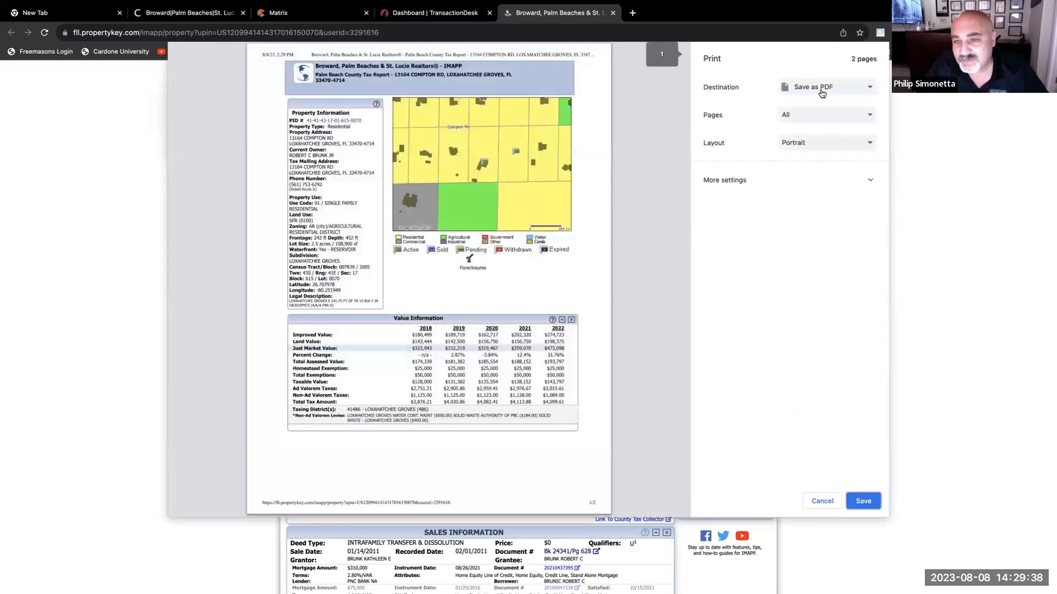
left_click(864, 502)
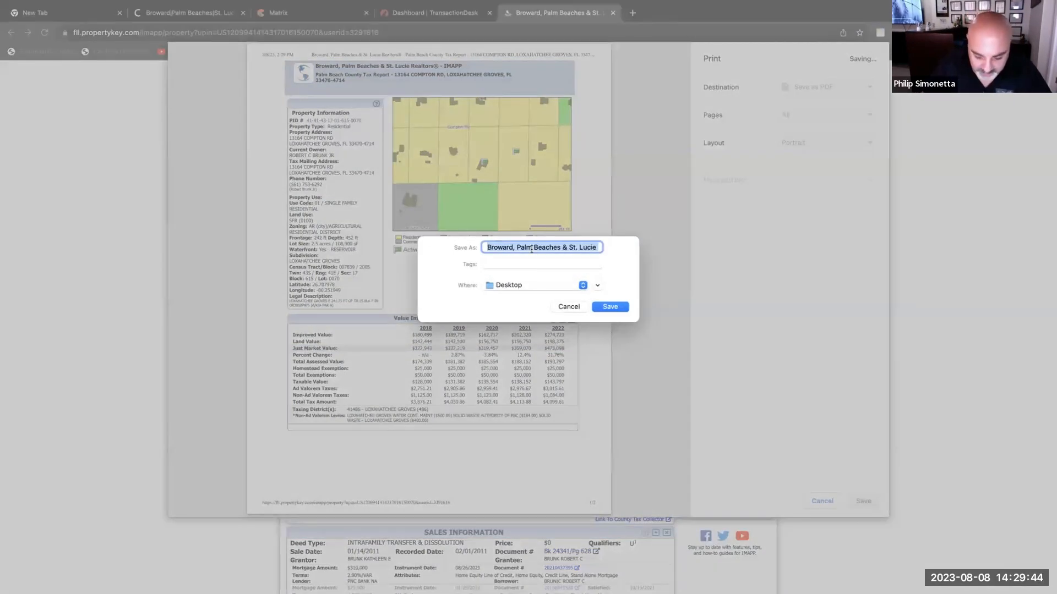
type("TAX")
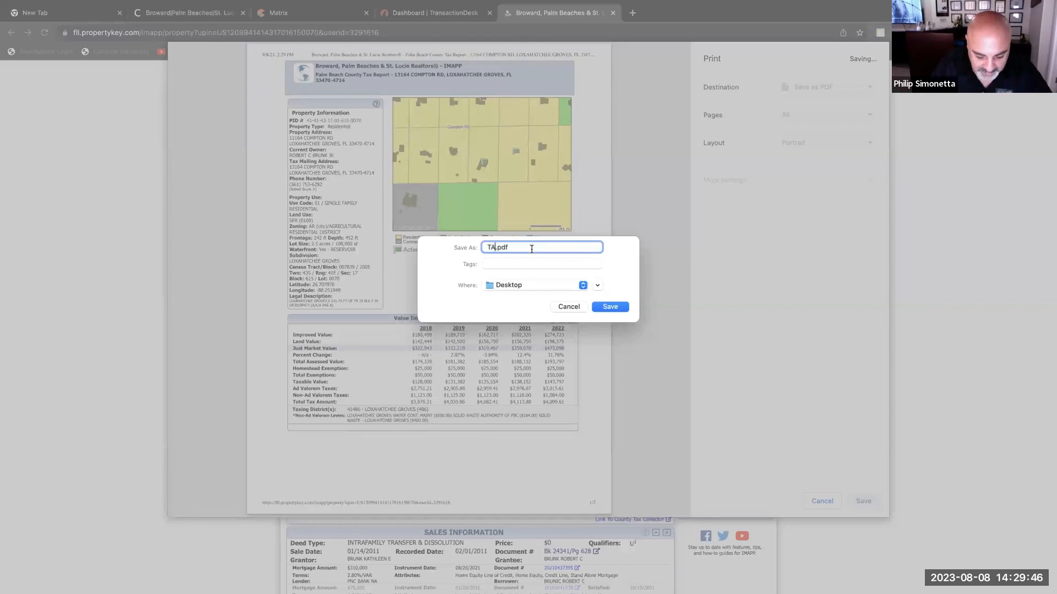
key("BackSpace")
key("BackSpace")
key("BackSpace")
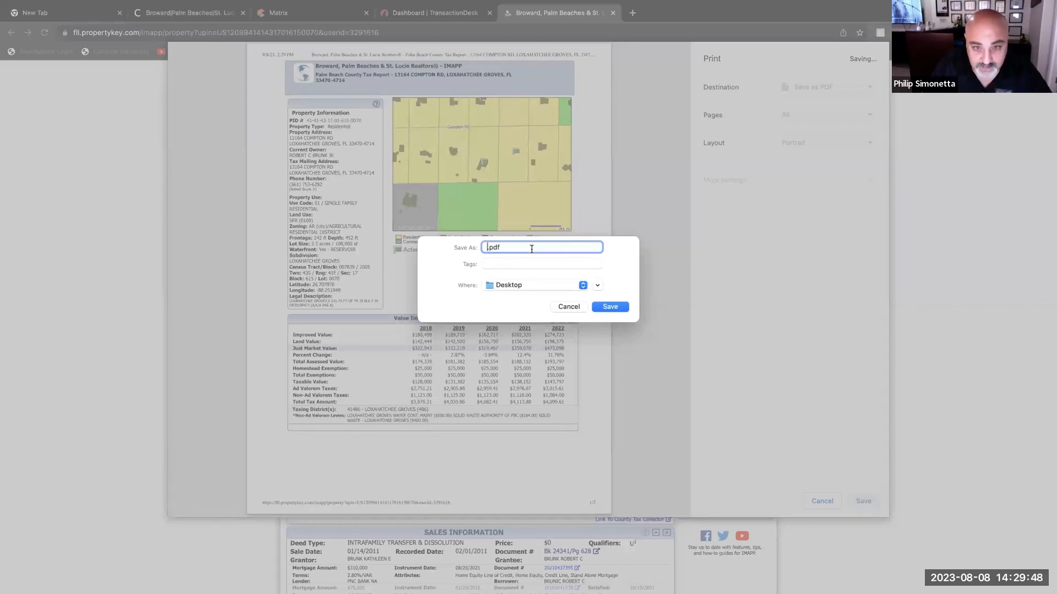
type("MIKE TAX")
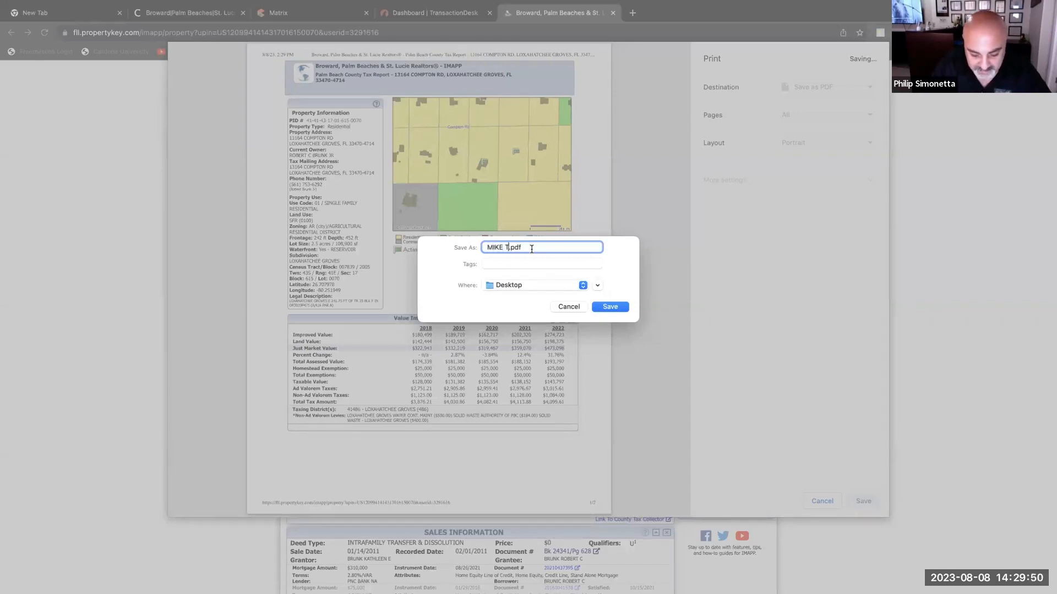
type(" TEST")
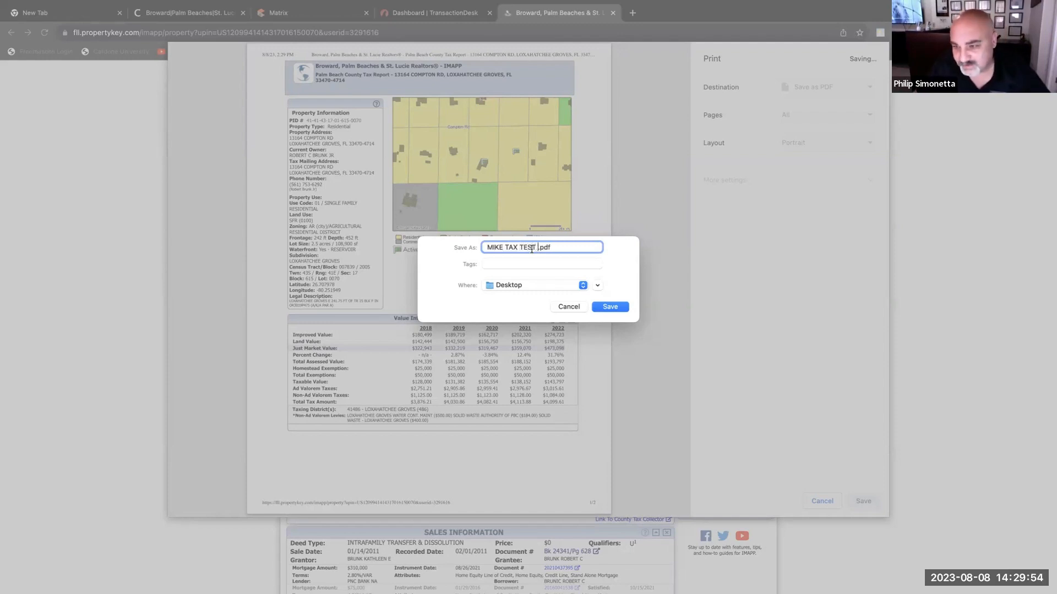
left_click(610, 308)
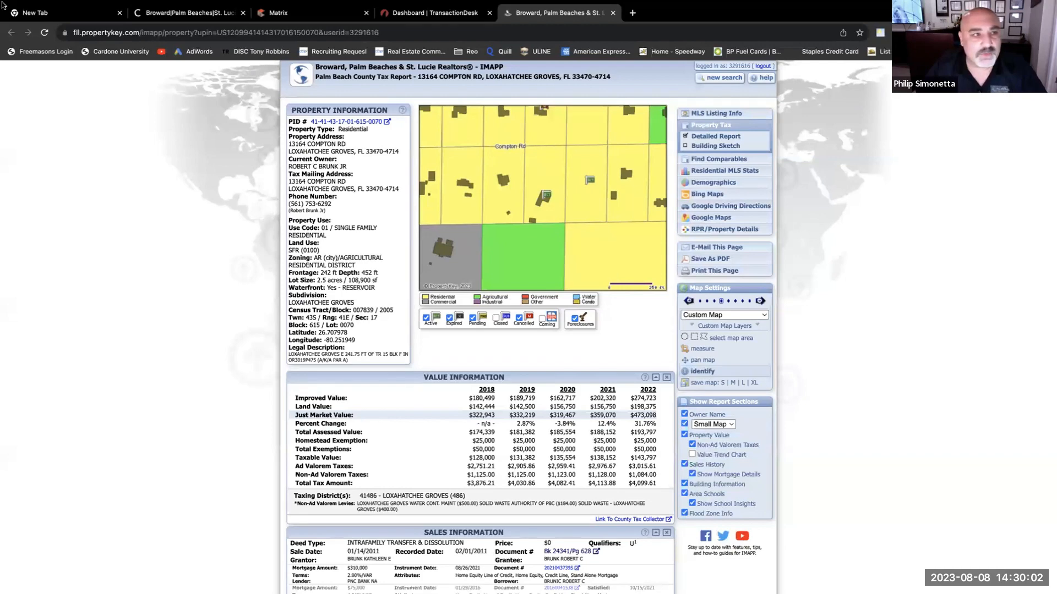
- Place MLS TEST PURCHASE.pdf and the client's tax-test PDF together on the desktop, then restore Chrome full screen
mouse_move(321, 5)
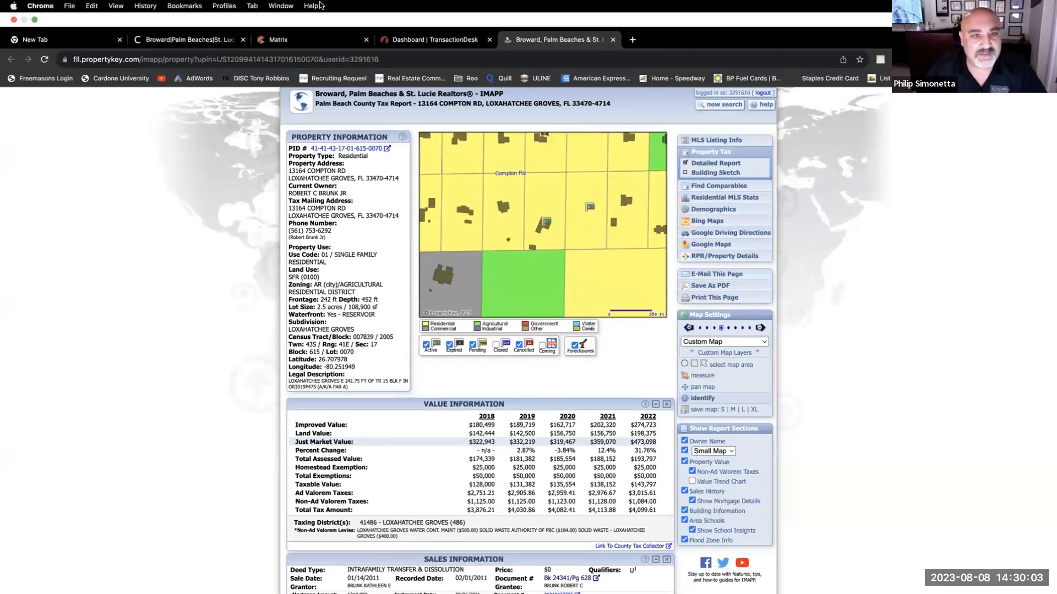
left_click(34, 19)
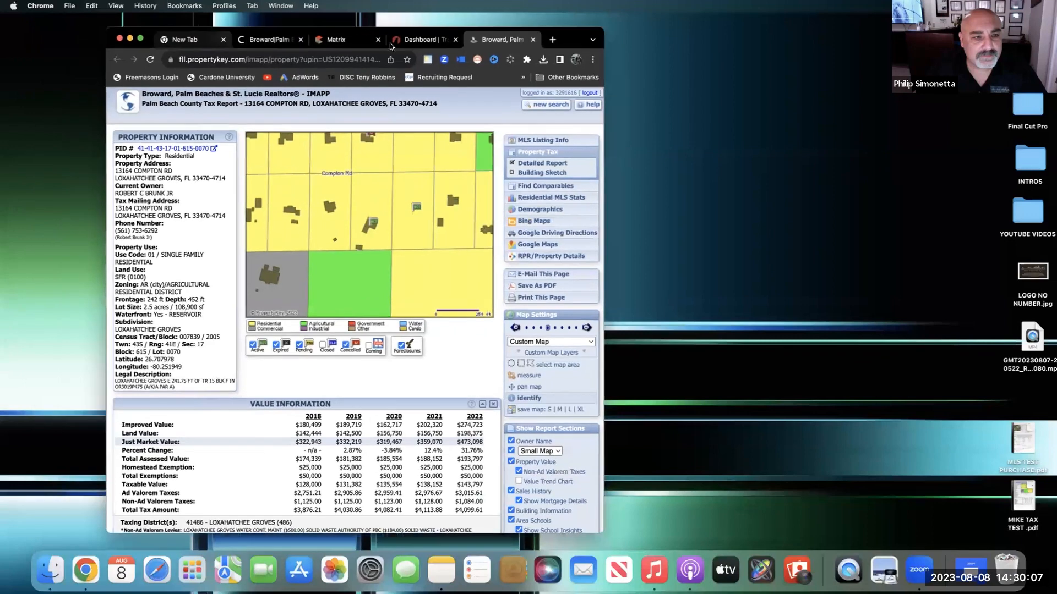
left_click_drag(390, 46, 431, 62)
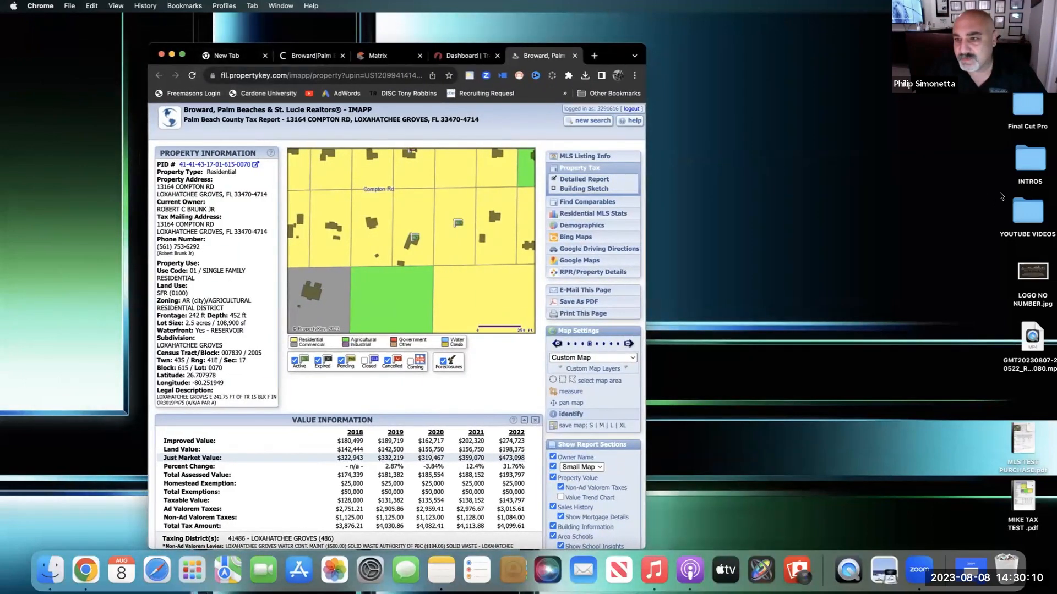
left_click_drag(1022, 440, 773, 61)
left_click_drag(1023, 498, 774, 120)
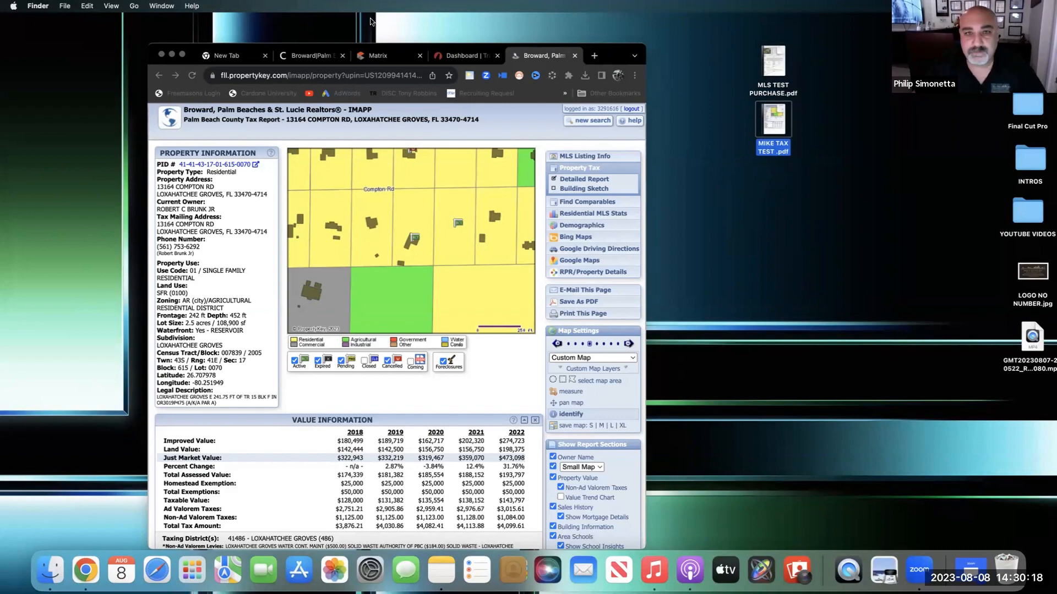
left_click(183, 55)
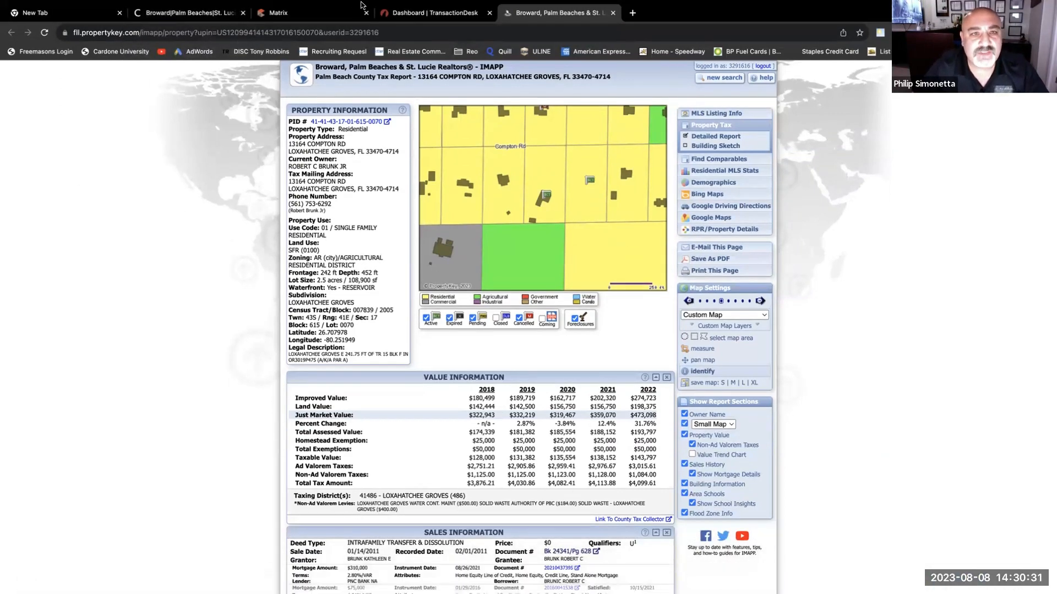
- Create a transaction importing Palm Beach iMapp data for the pasted tax ID, as Selling Agent, with no wizard
left_click(405, 11)
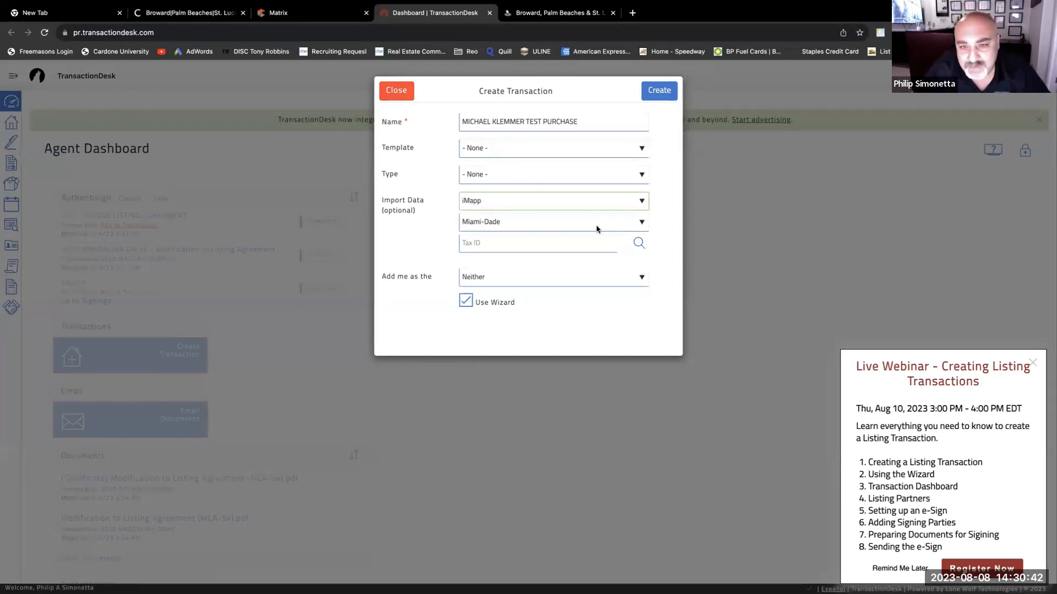
left_click(639, 224)
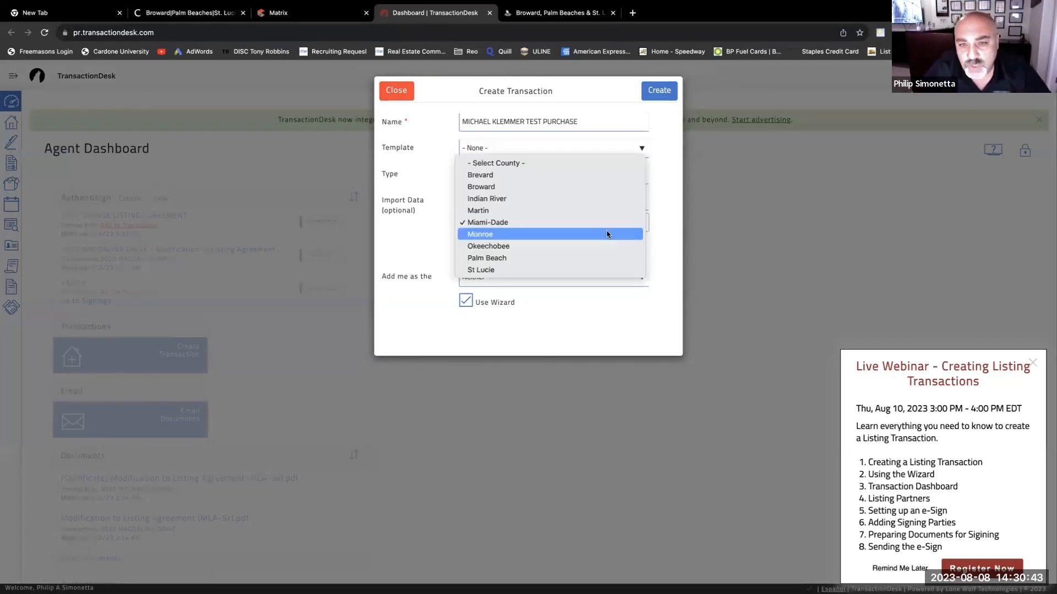
left_click(505, 259)
left_click(476, 245)
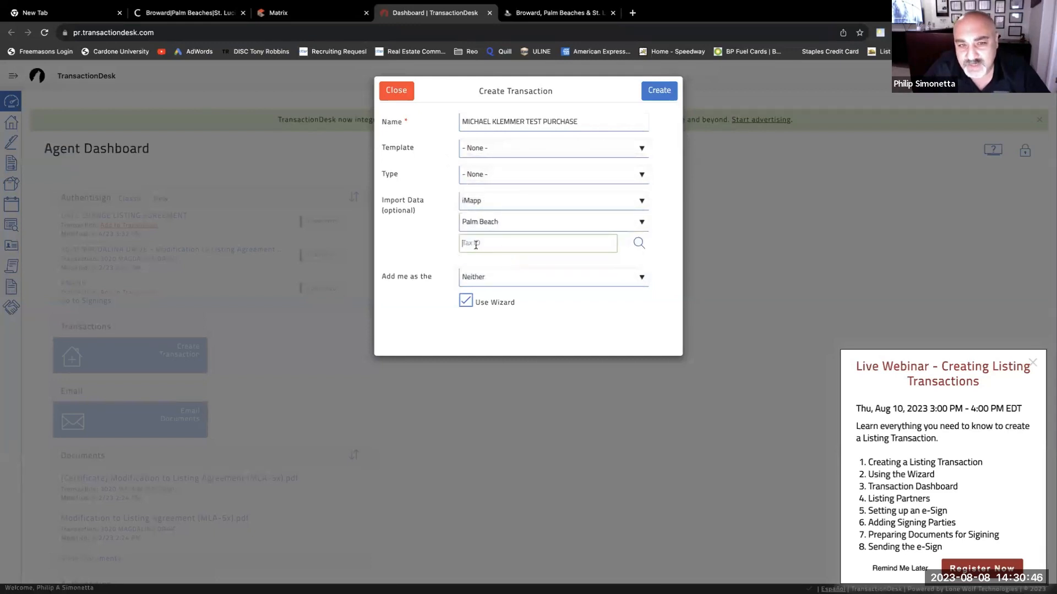
key("super+v")
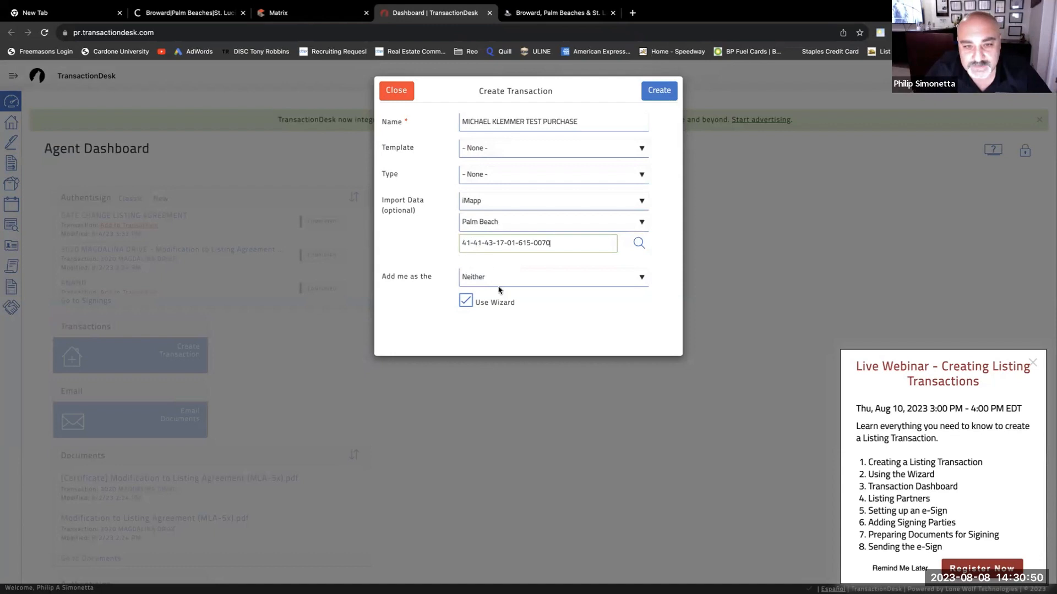
left_click(525, 278)
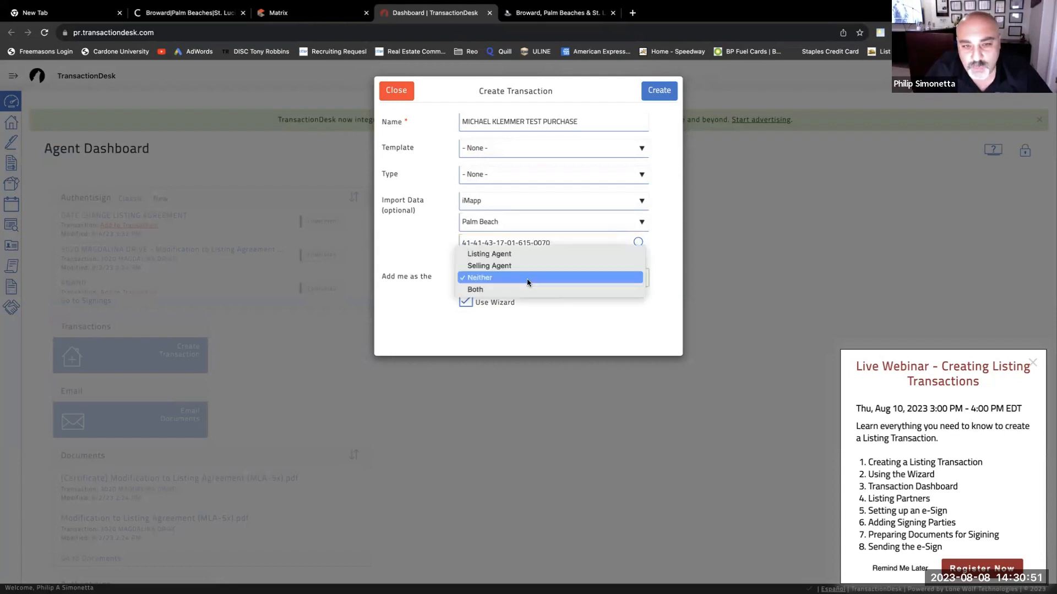
left_click(488, 267)
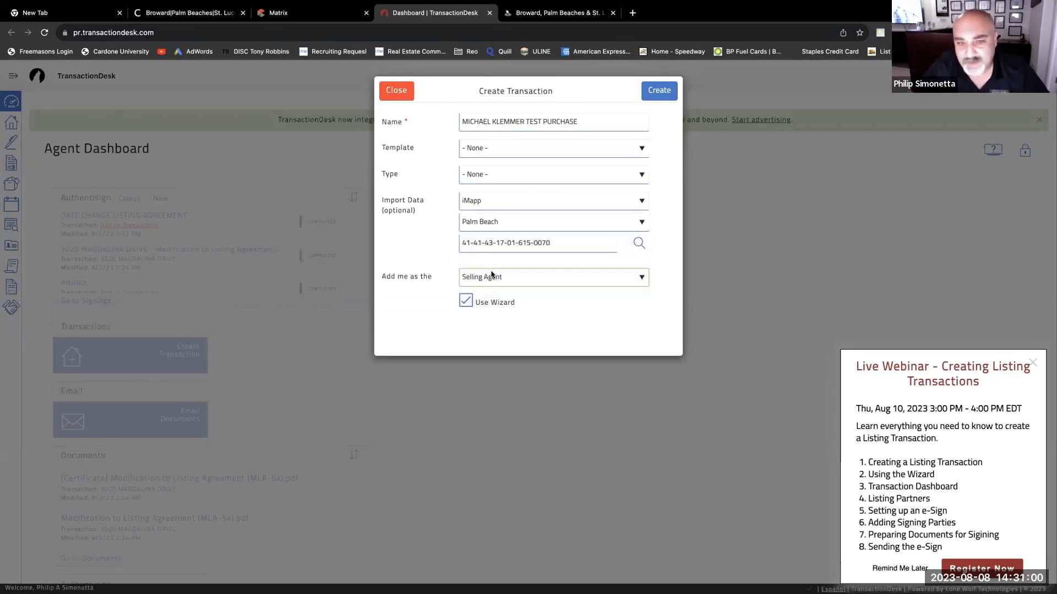
left_click(466, 301)
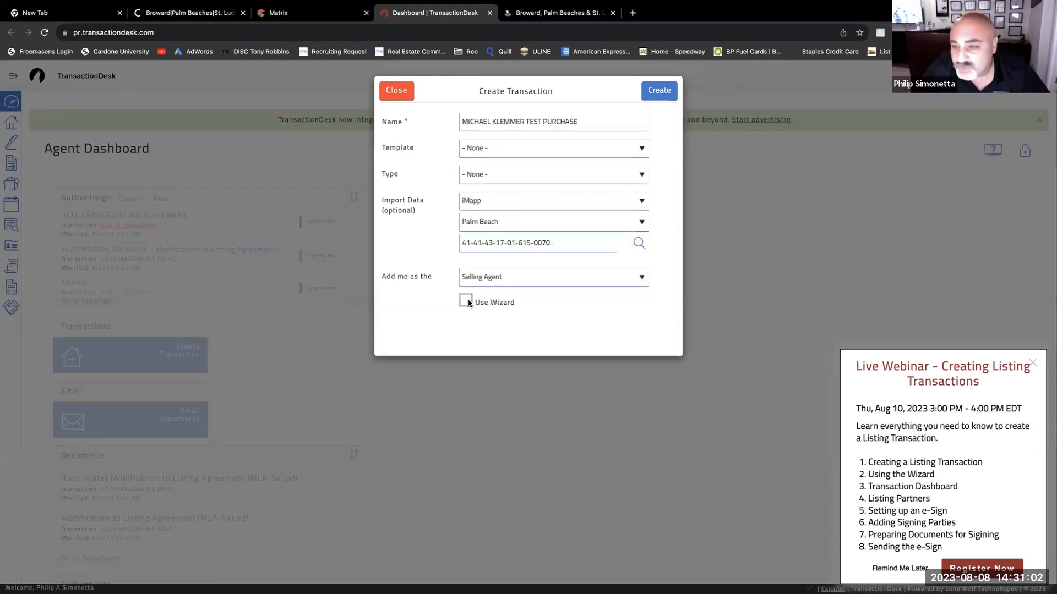
left_click(660, 92)
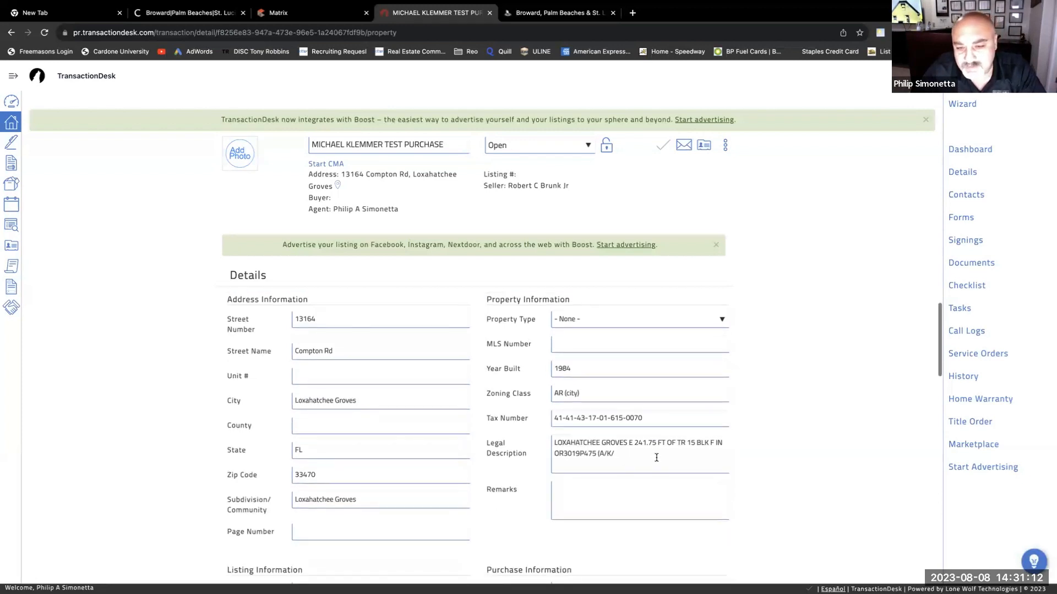
- Review the imported Compton Rd details, then bring up the Contacts list's add-contact options
scroll(492, 463, "down", 10)
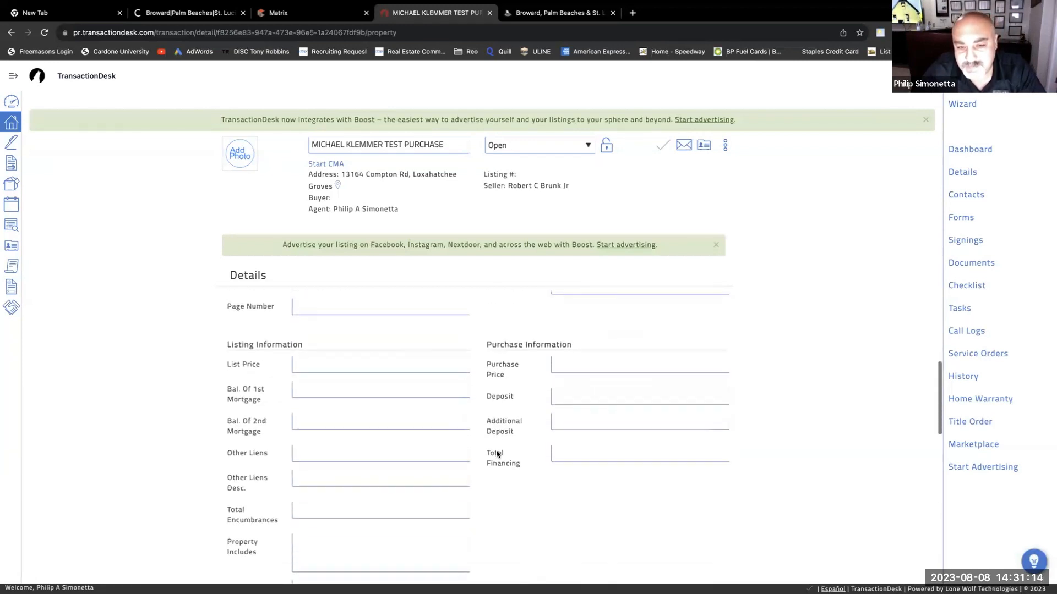
scroll(494, 456, "down", 3)
scroll(494, 457, "up", 15)
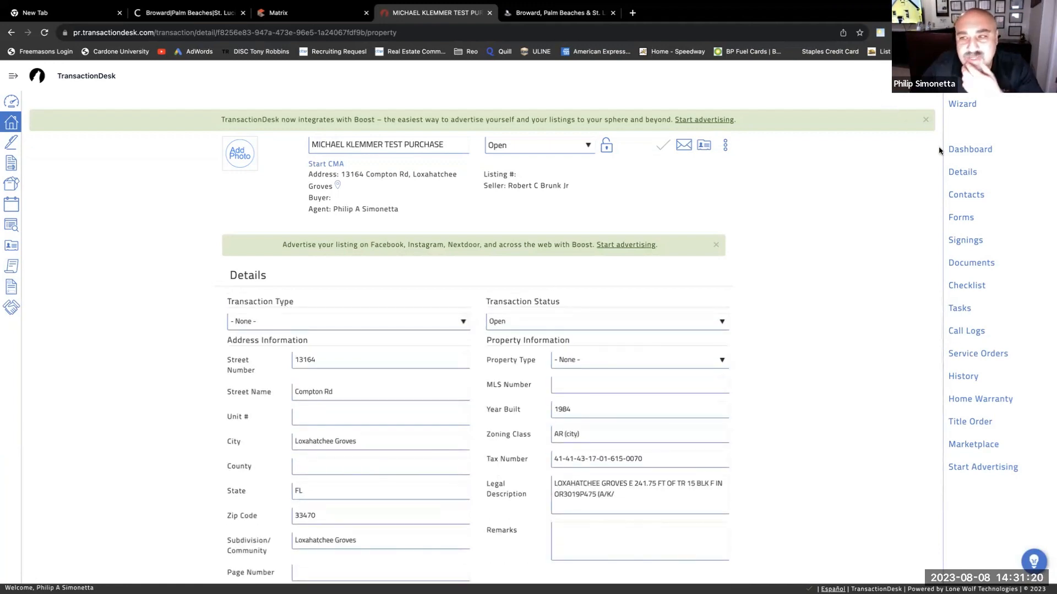
left_click(970, 194)
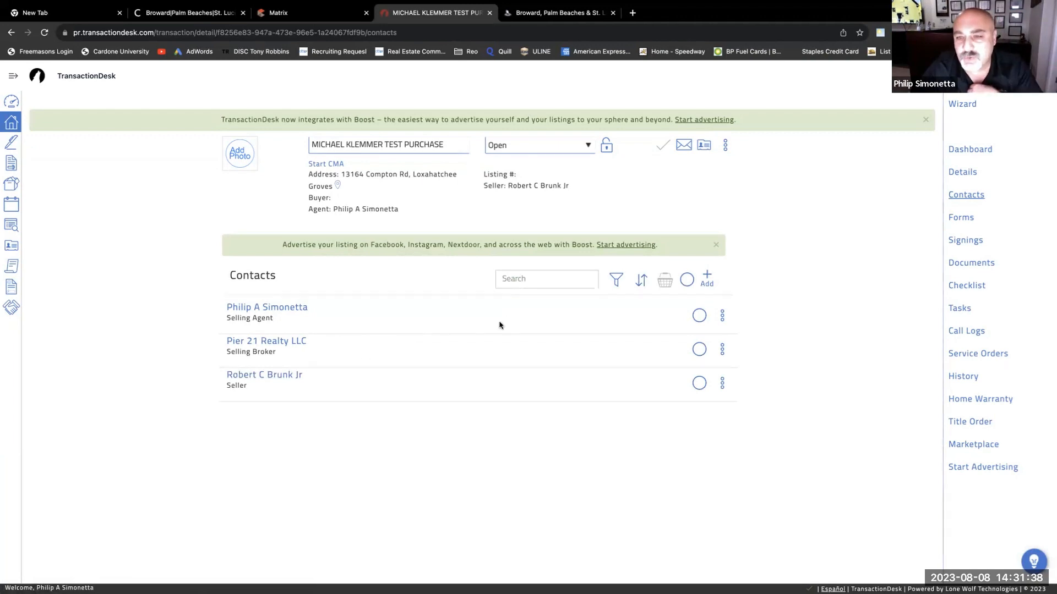
left_click(708, 278)
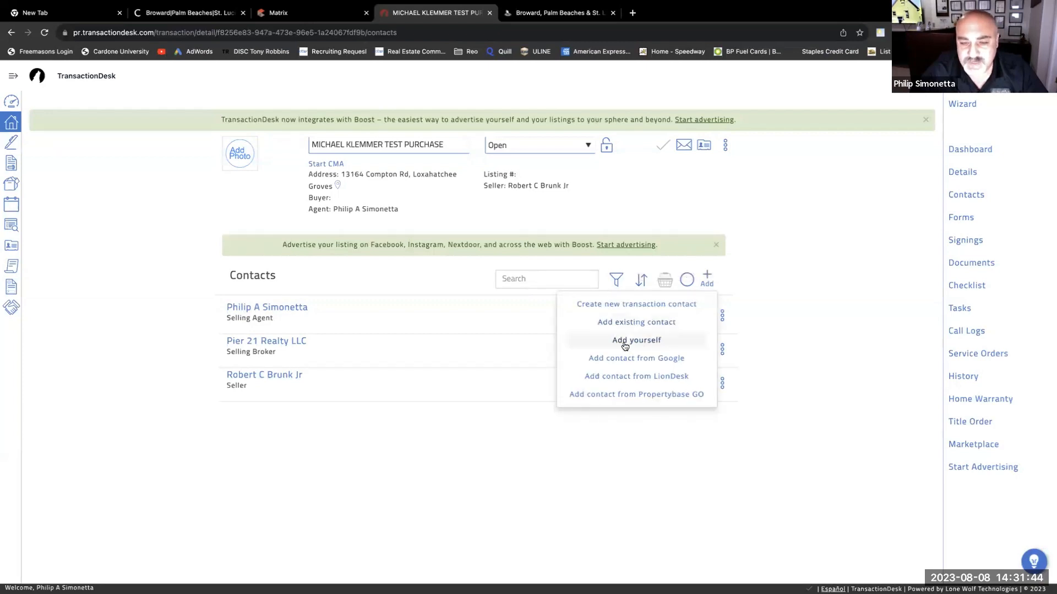
- Start a new transaction contact with type set to Buyer
left_click(651, 310)
left_click(511, 150)
left_click(523, 147)
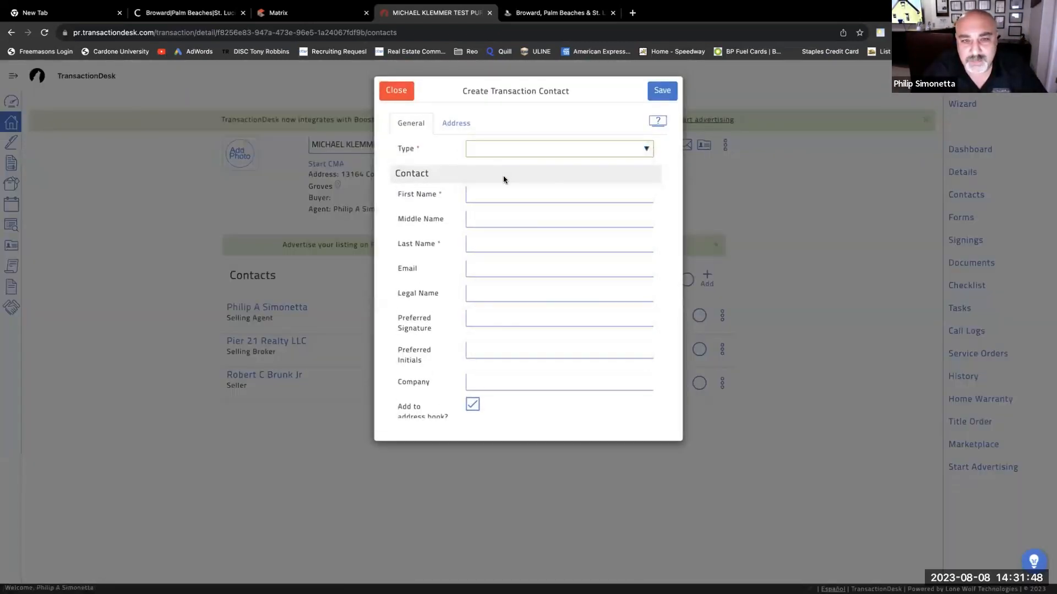
left_click(519, 150)
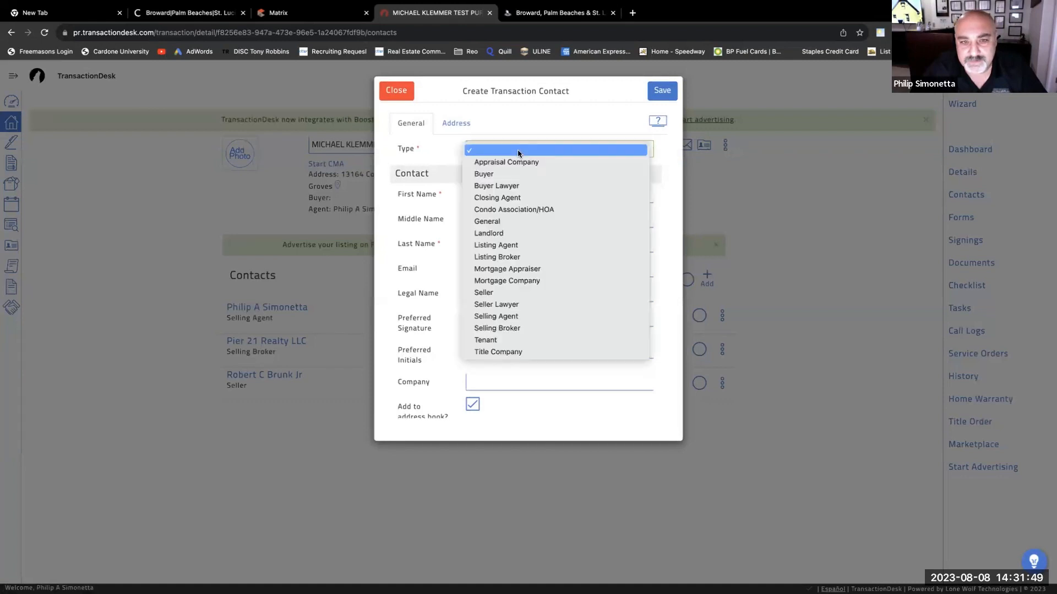
left_click(501, 173)
- Enter the buyer's first name, last name and e-mail address
left_click(500, 192)
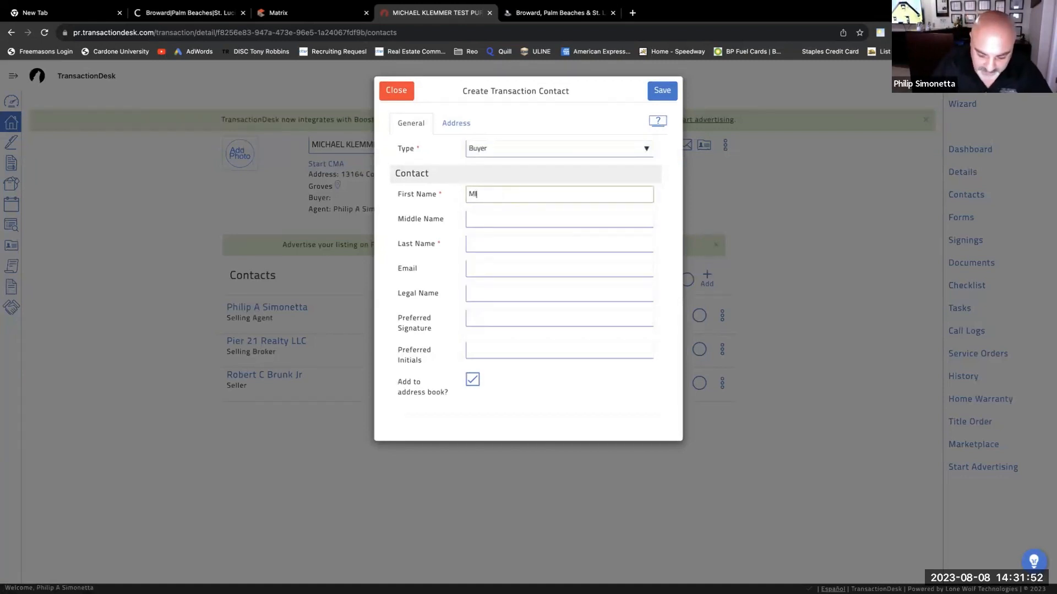
key("Tab")
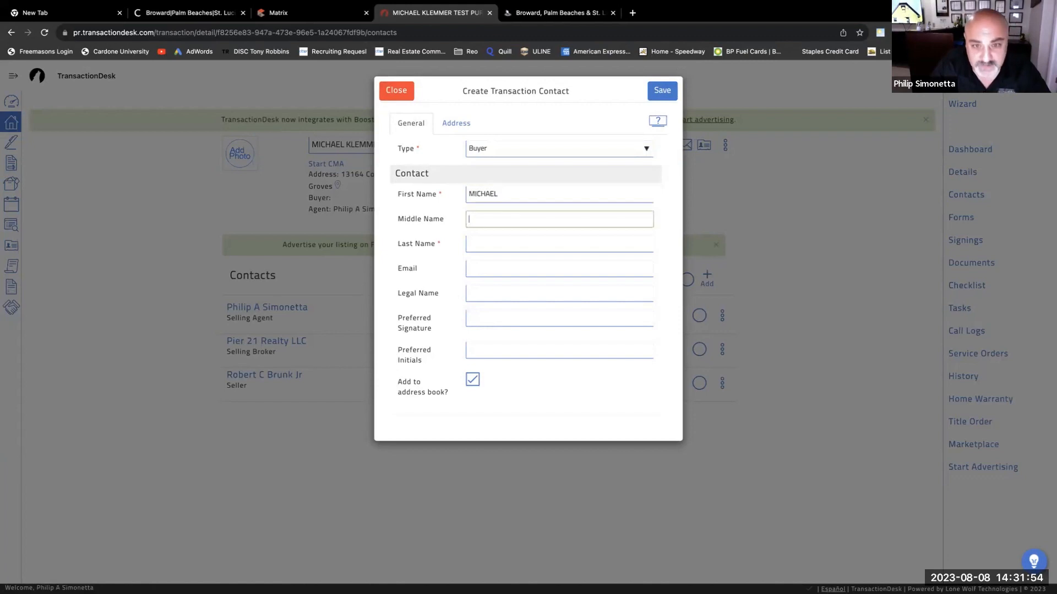
key("Tab")
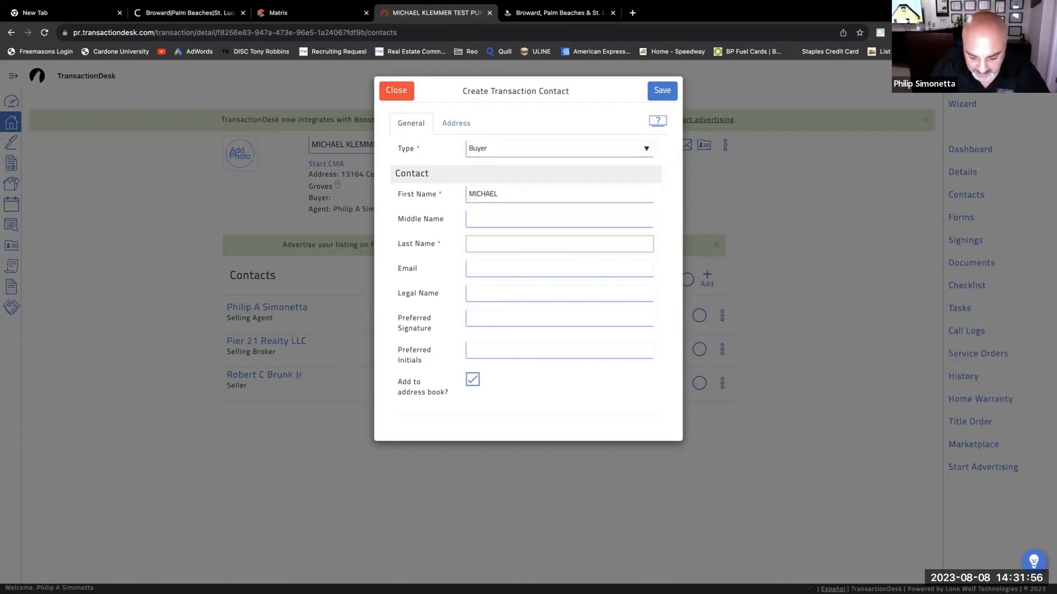
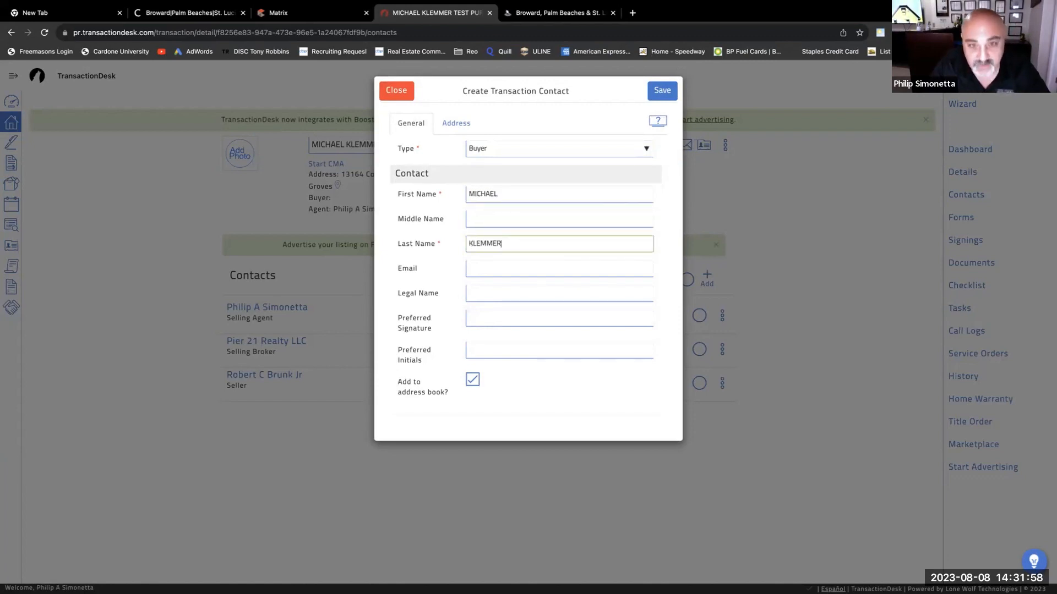
key("Tab")
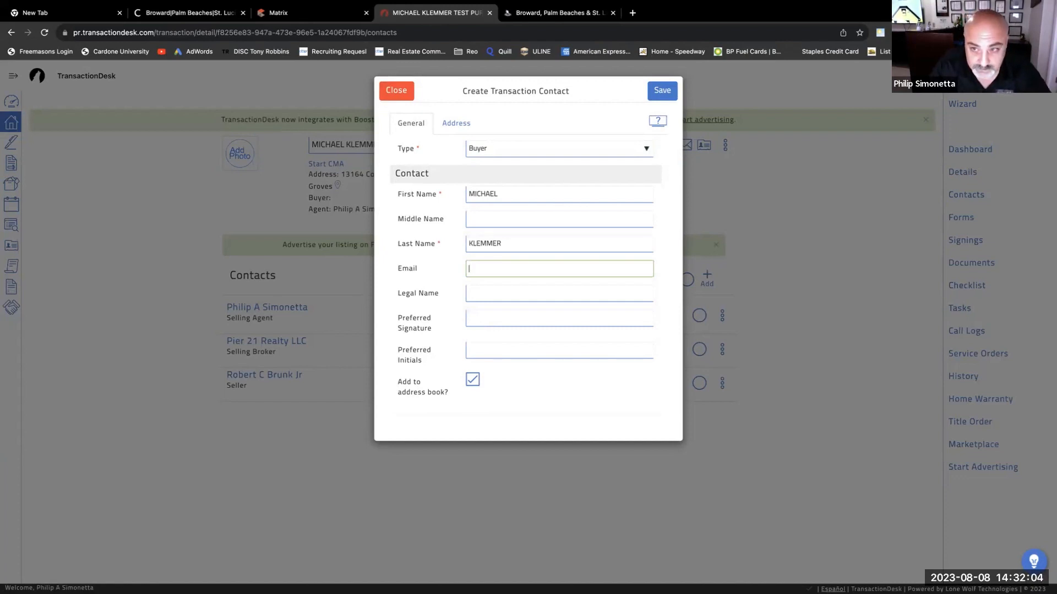
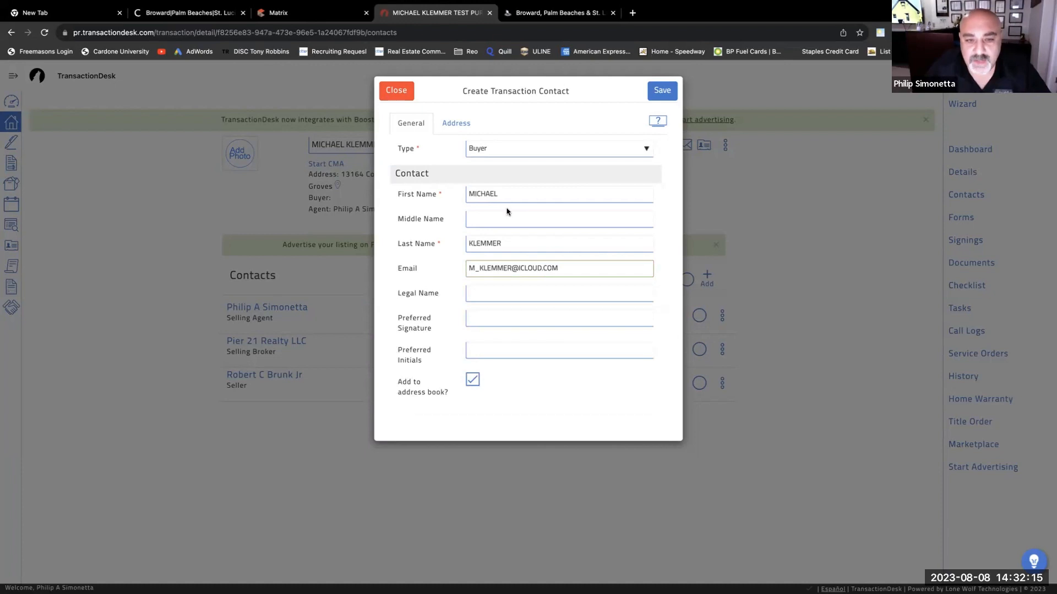
left_click(498, 292)
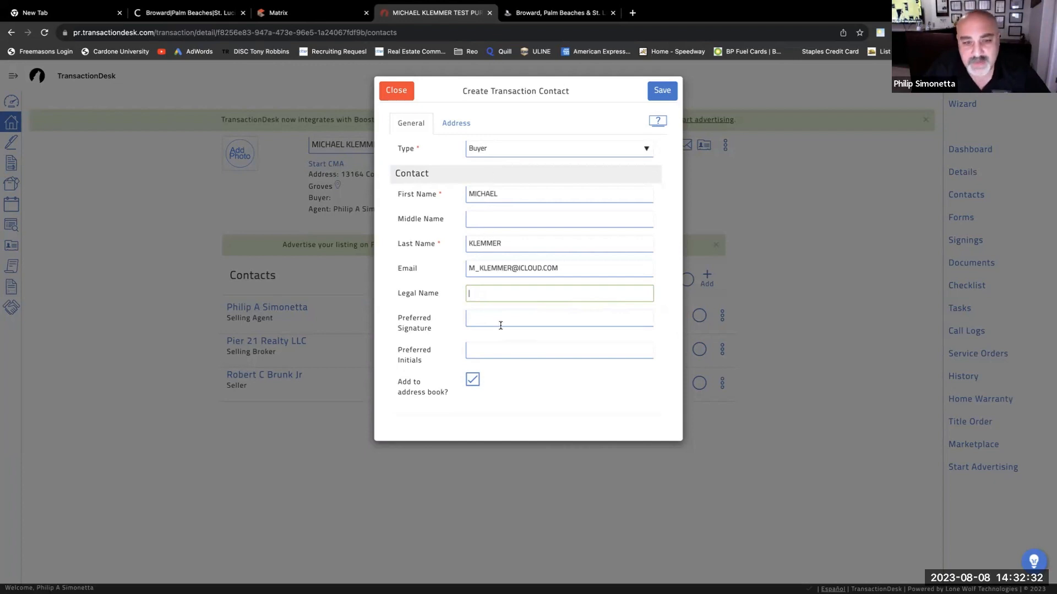
left_click(450, 123)
- Enter the buyer's street number, street name, city, state and zip code
left_click(489, 149)
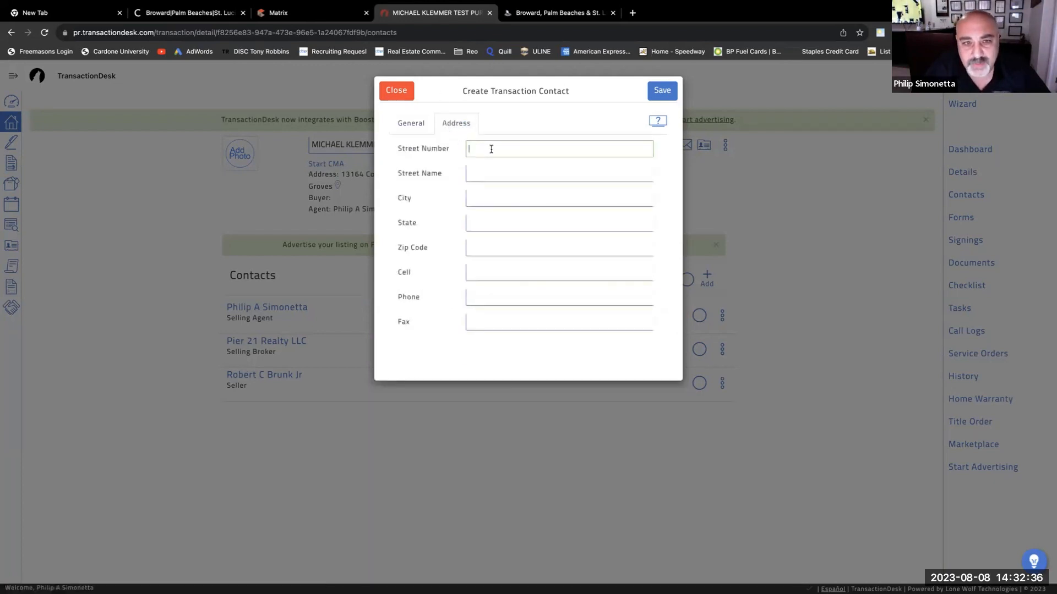
type("123 MAI")
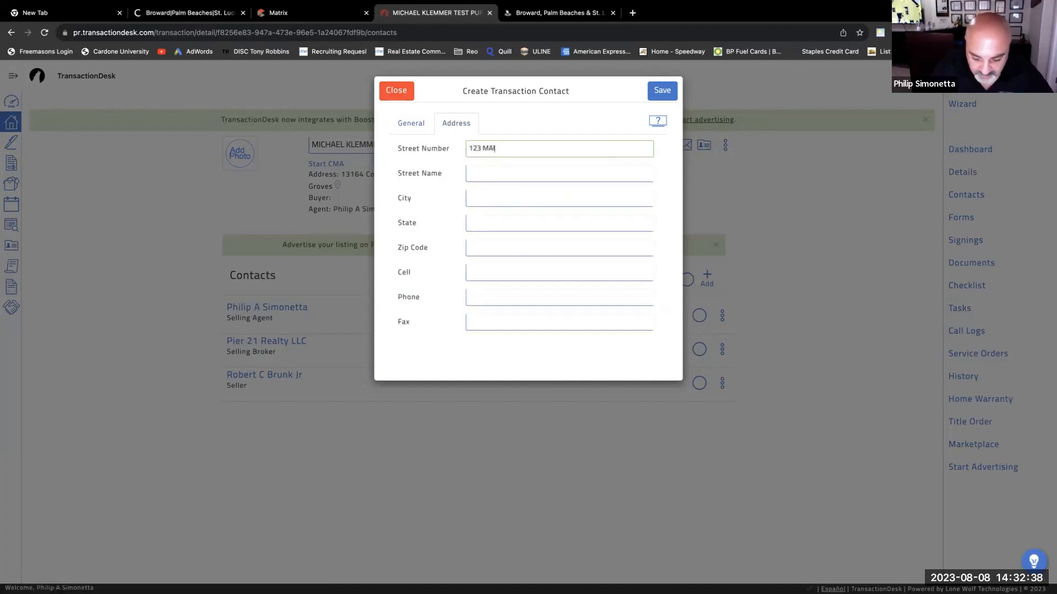
type("N ST")
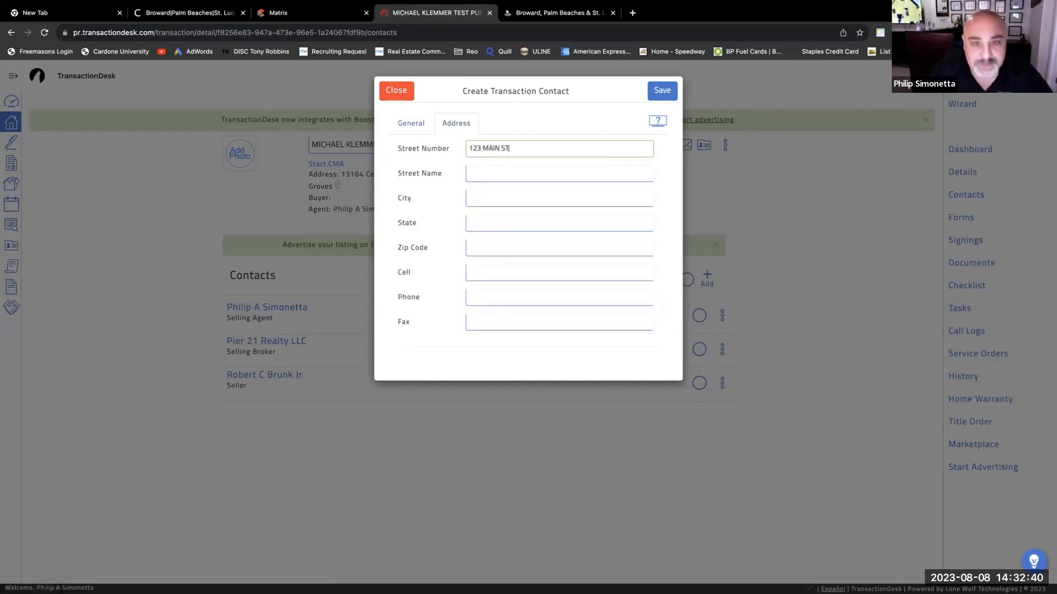
key("Tab")
key("shift+Tab")
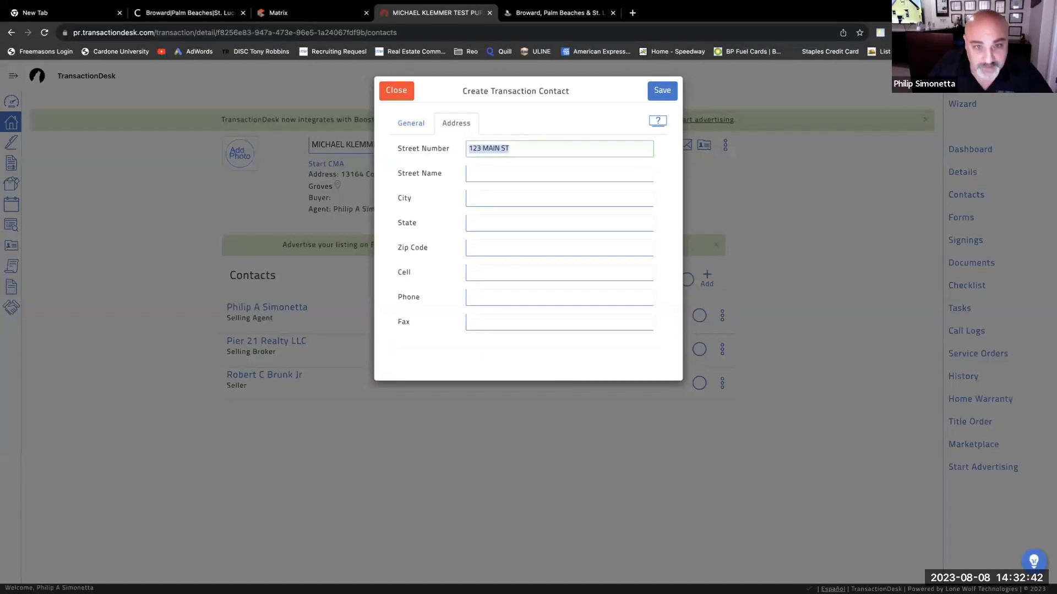
type("123")
key("Tab")
type("MAI")
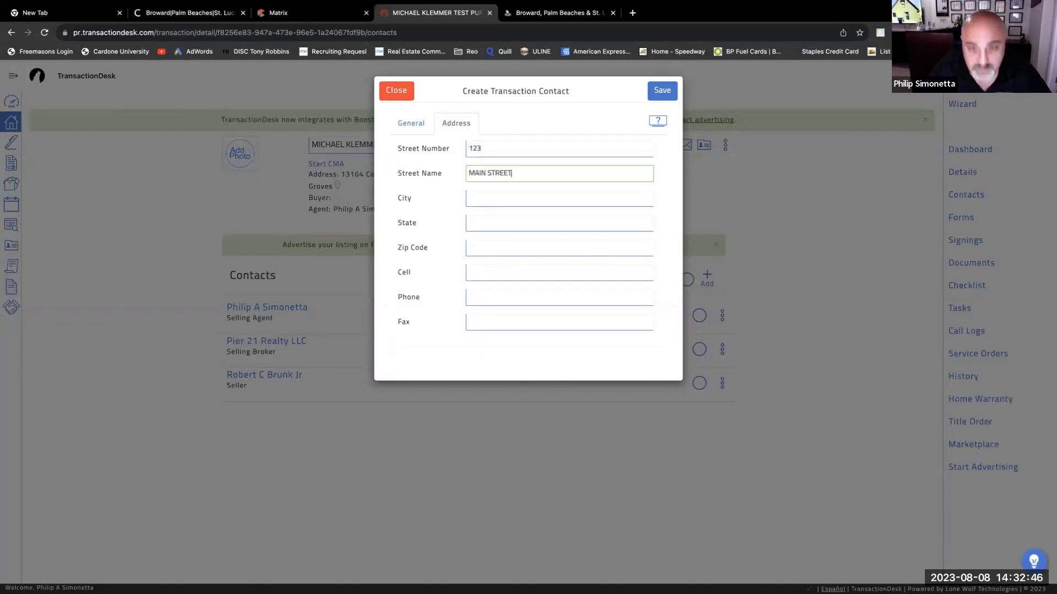
key("Tab")
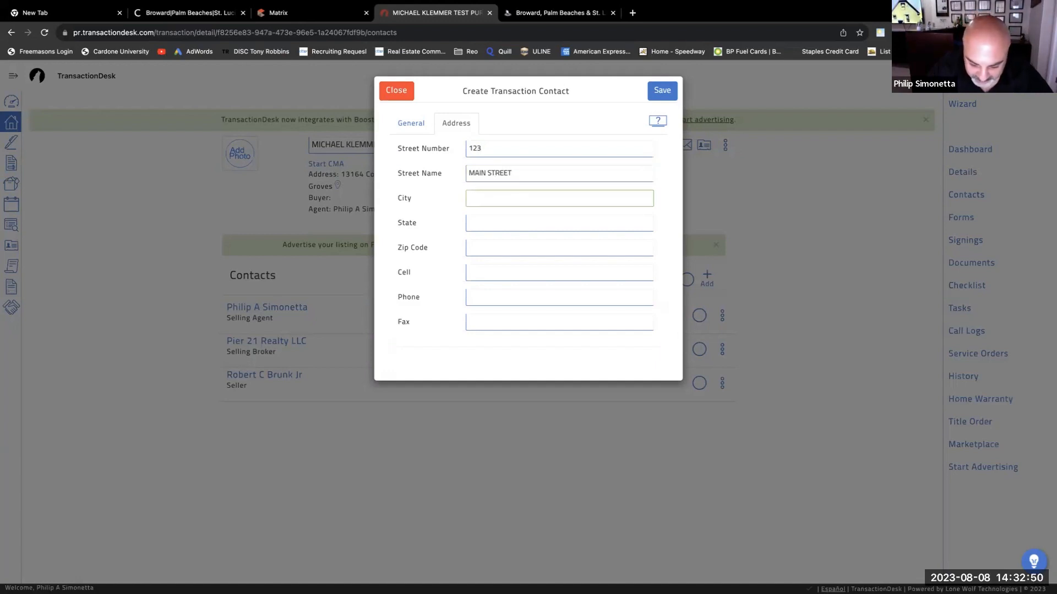
type("NAPLES")
key("Tab")
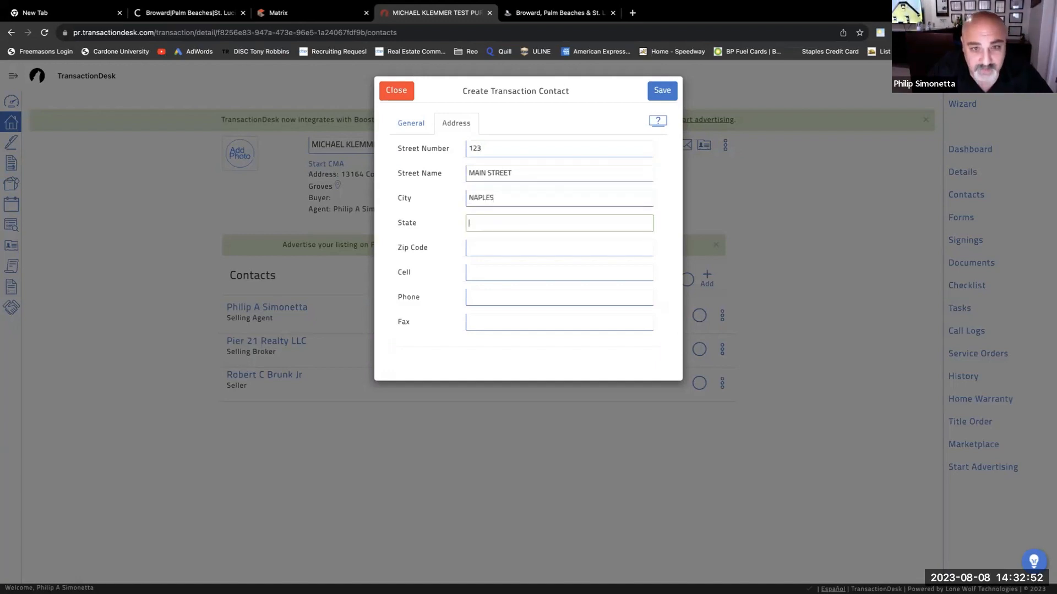
key("Tab")
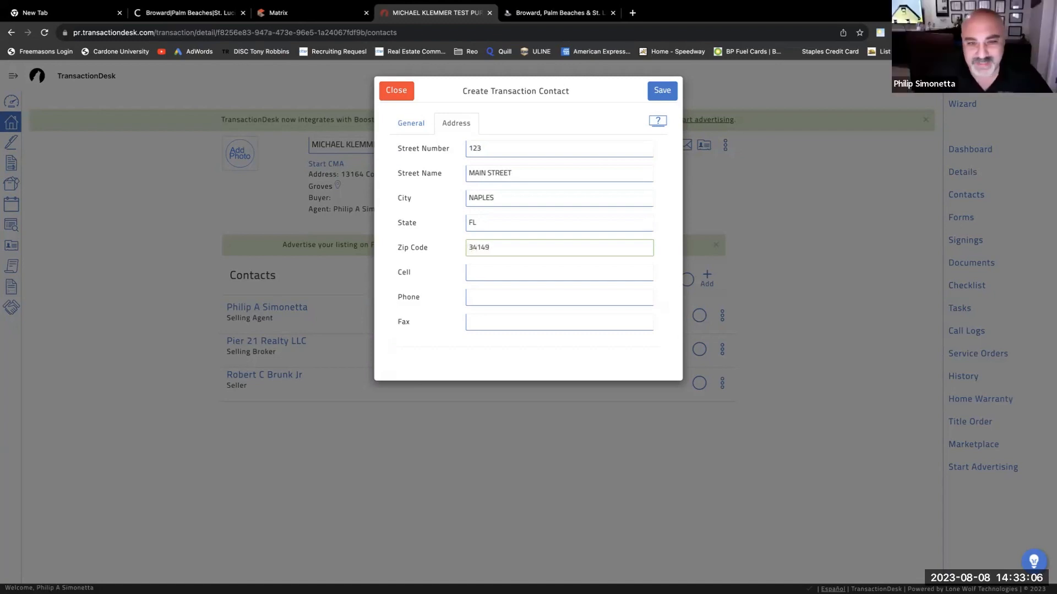
- Add the buyer's cell and phone numbers and return to the General details
left_click(508, 268)
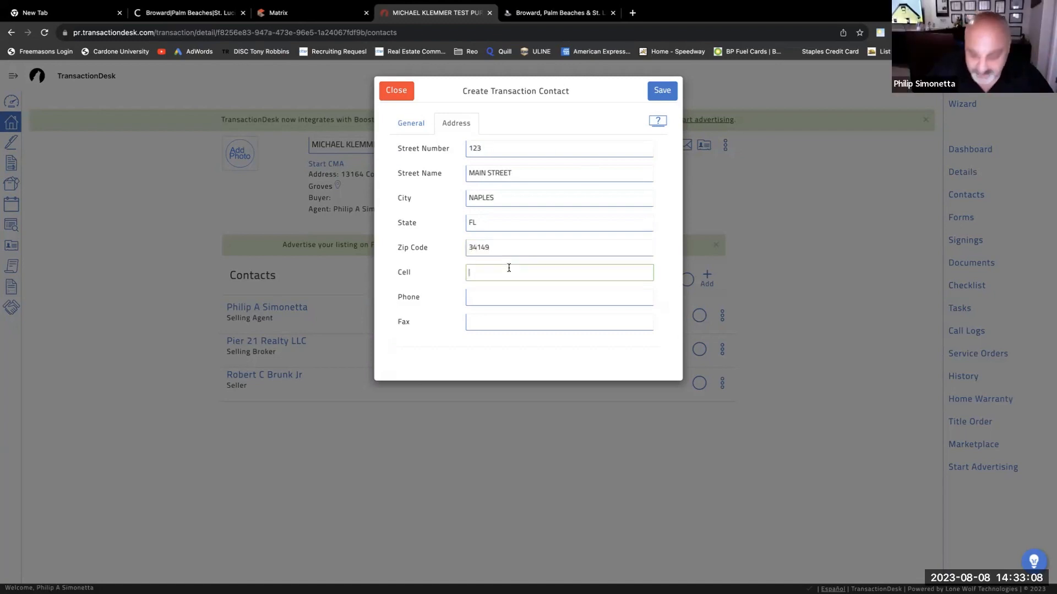
type("7")
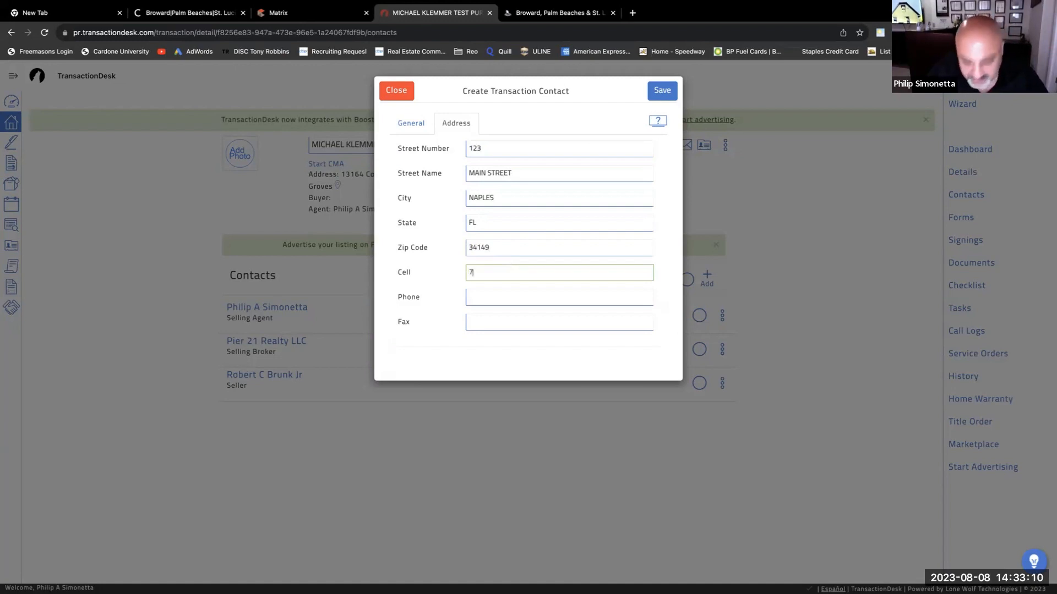
type("77-777-7777")
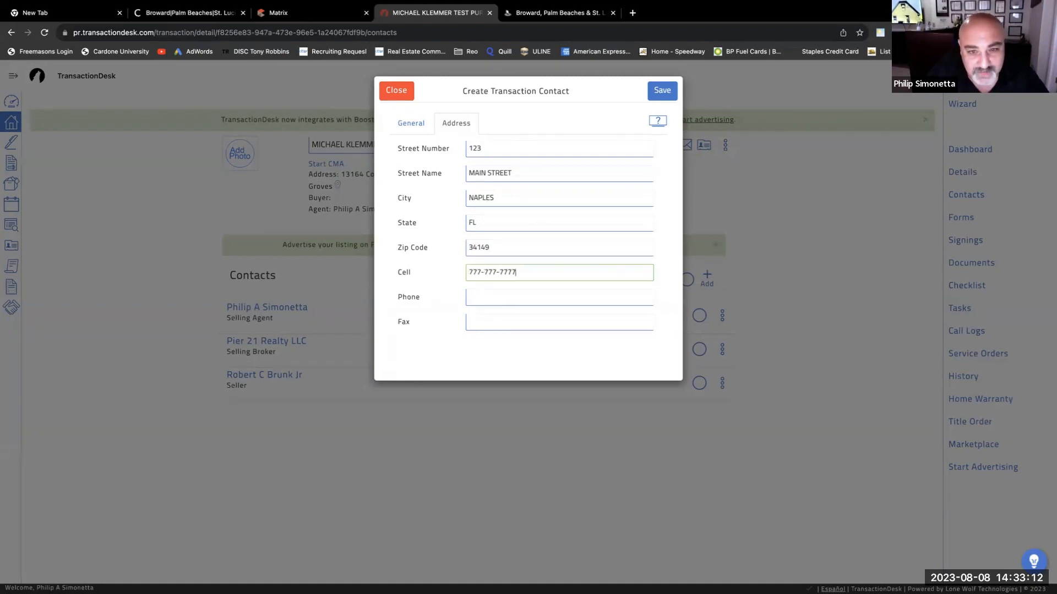
key("Tab")
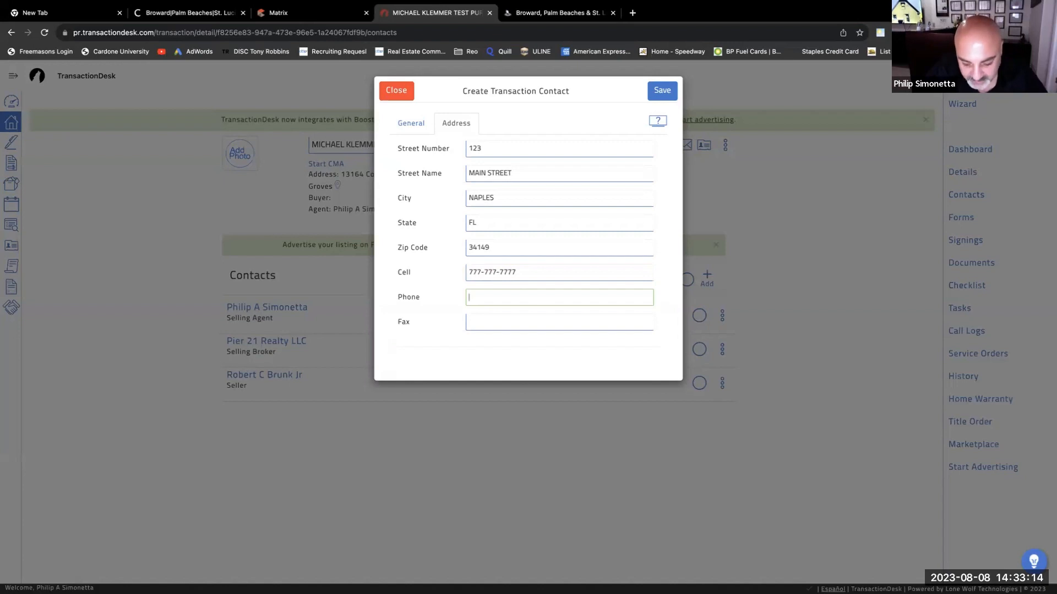
type("888-888-8888")
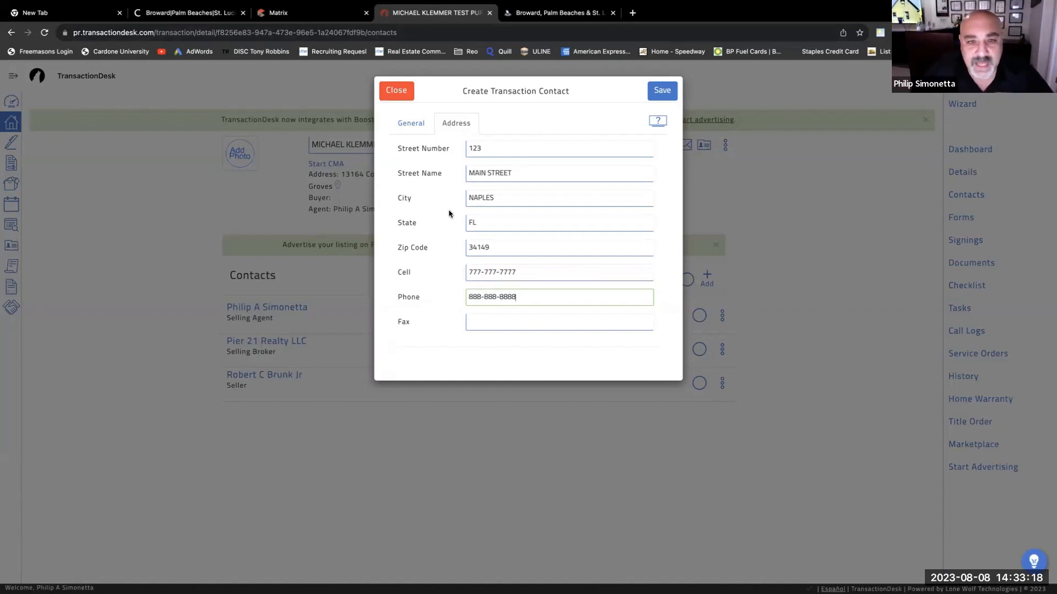
left_click(405, 123)
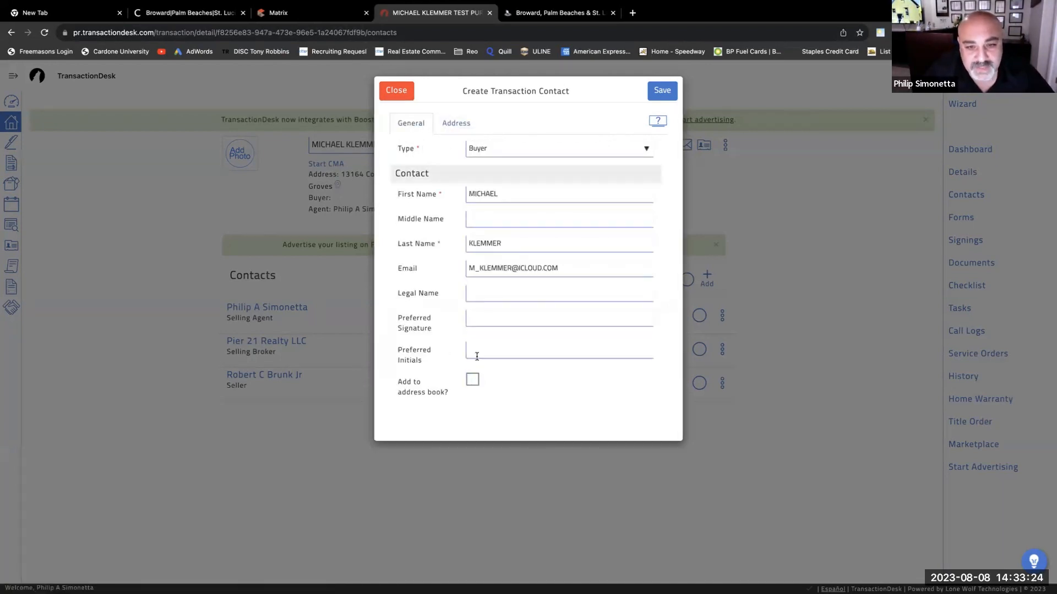
- Save the buyer contact and go to the transaction's still-empty Forms page
left_click(650, 96)
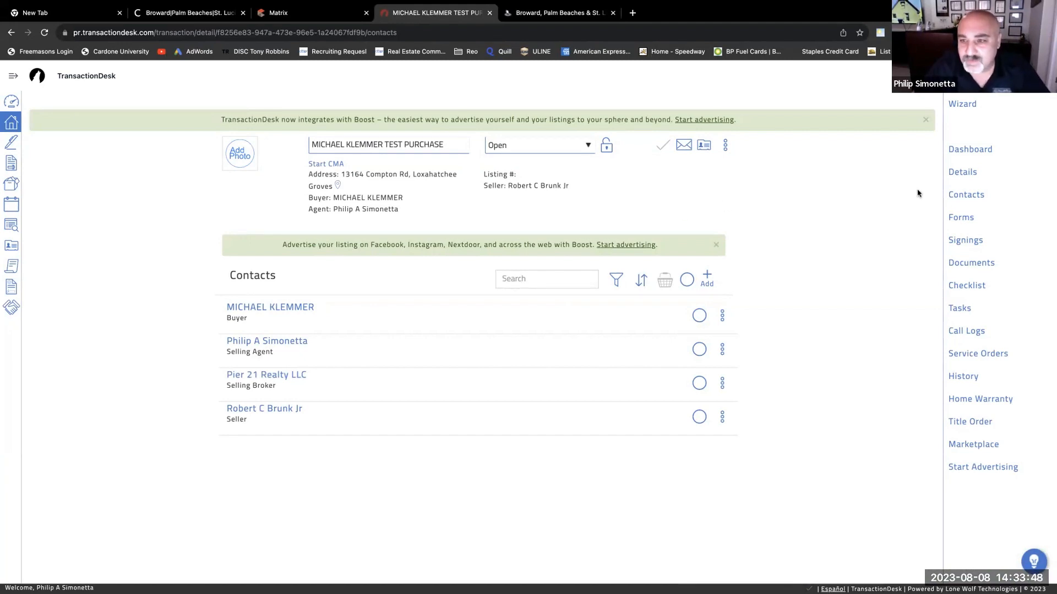
left_click(966, 221)
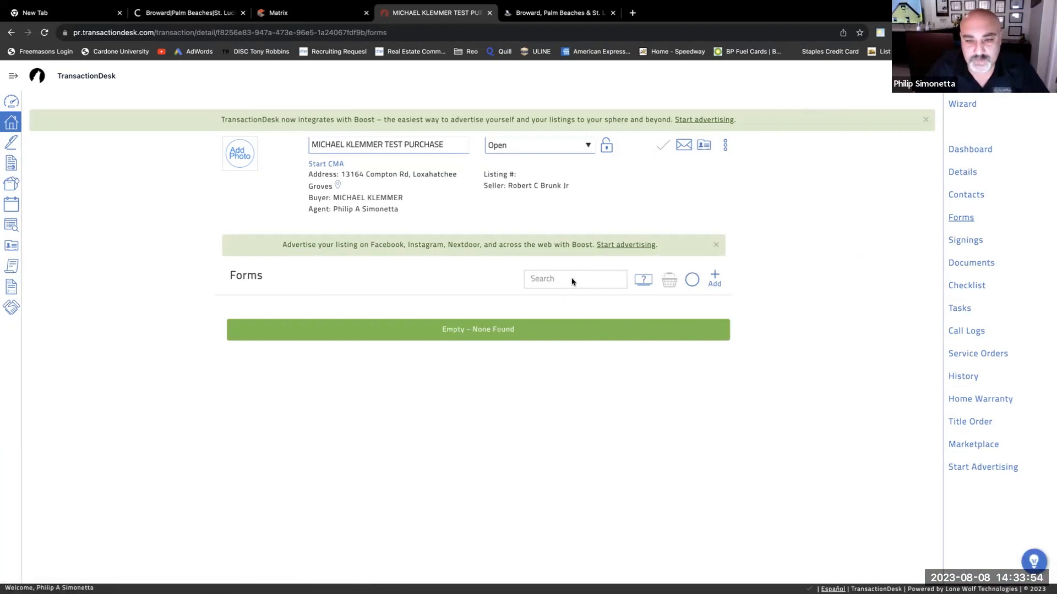
- Search the add-forms library for 'AS' and look through the AS IS matches
left_click(714, 277)
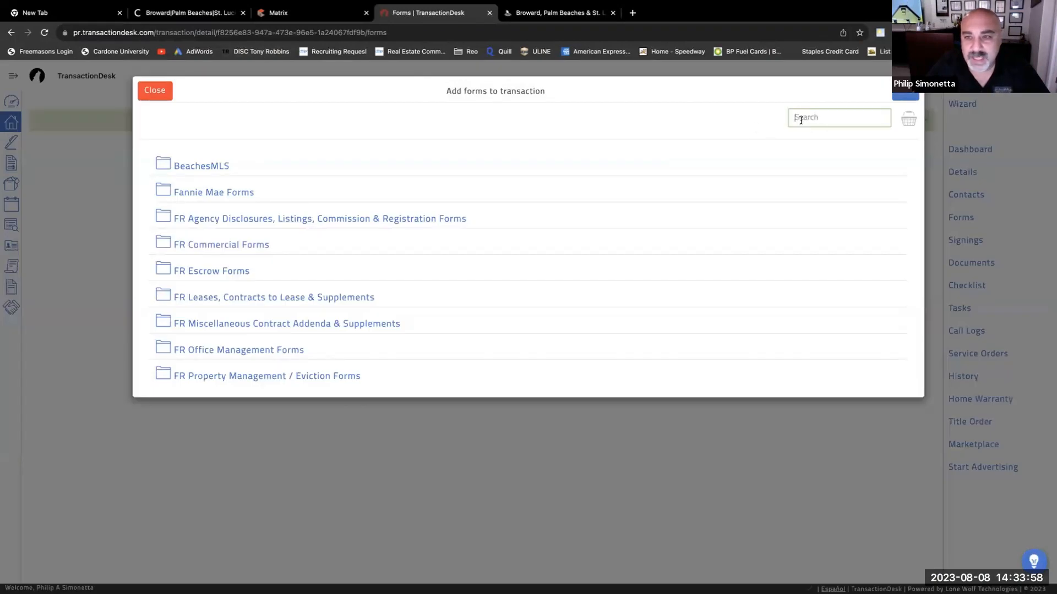
type("AS IS")
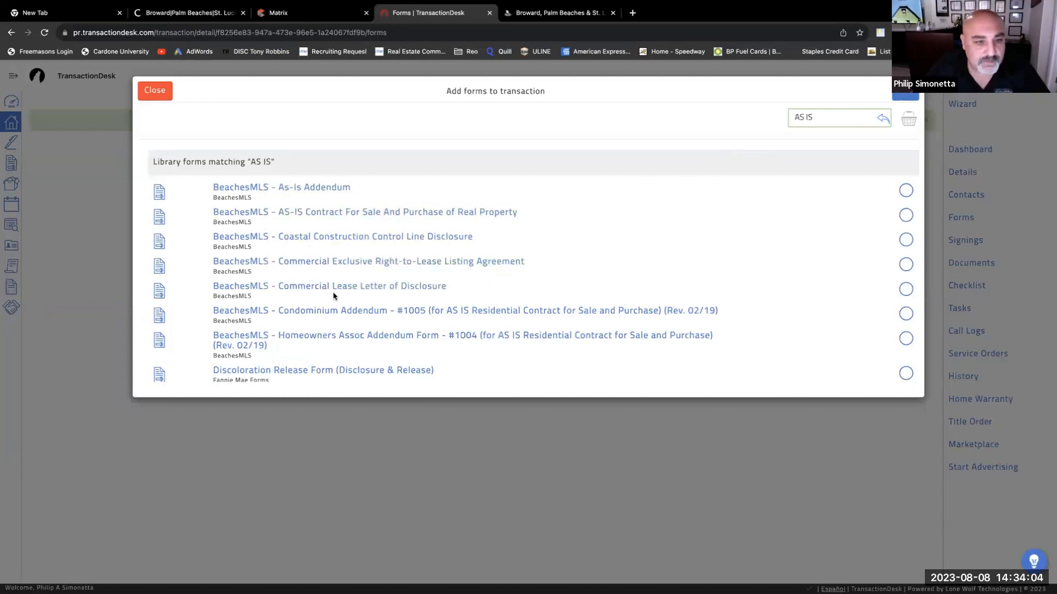
scroll(378, 291, "down", 1)
scroll(378, 291, "down", 5)
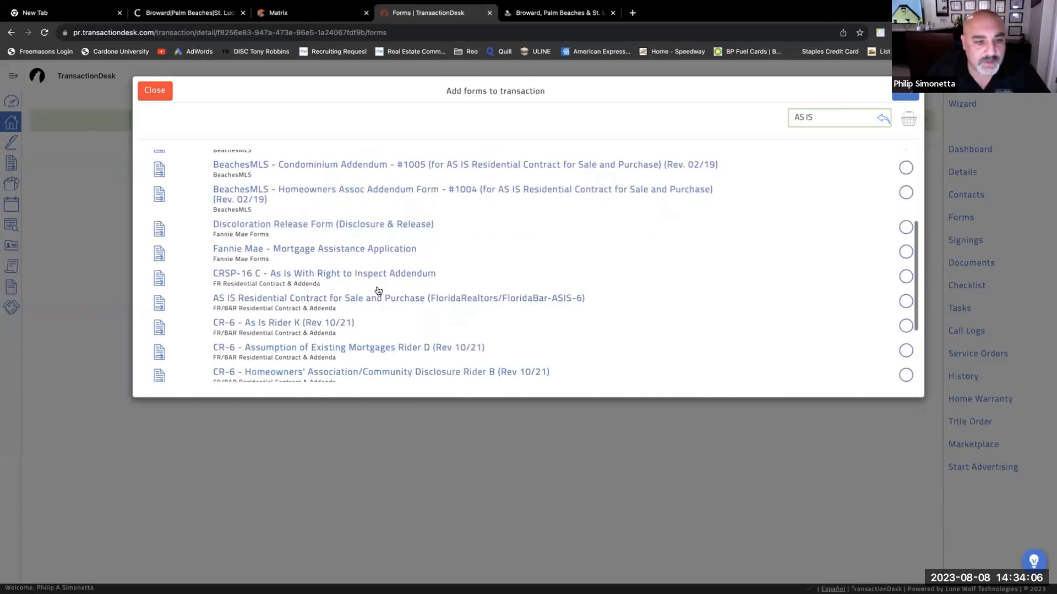
scroll(366, 297, "up", 2)
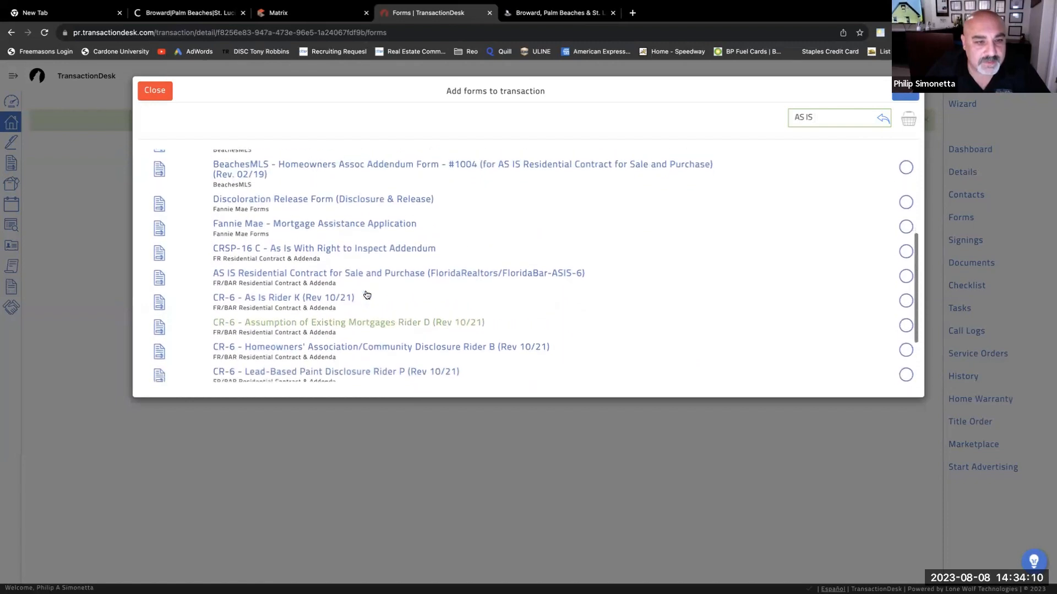
scroll(367, 296, "up", 2)
scroll(367, 295, "up", 3)
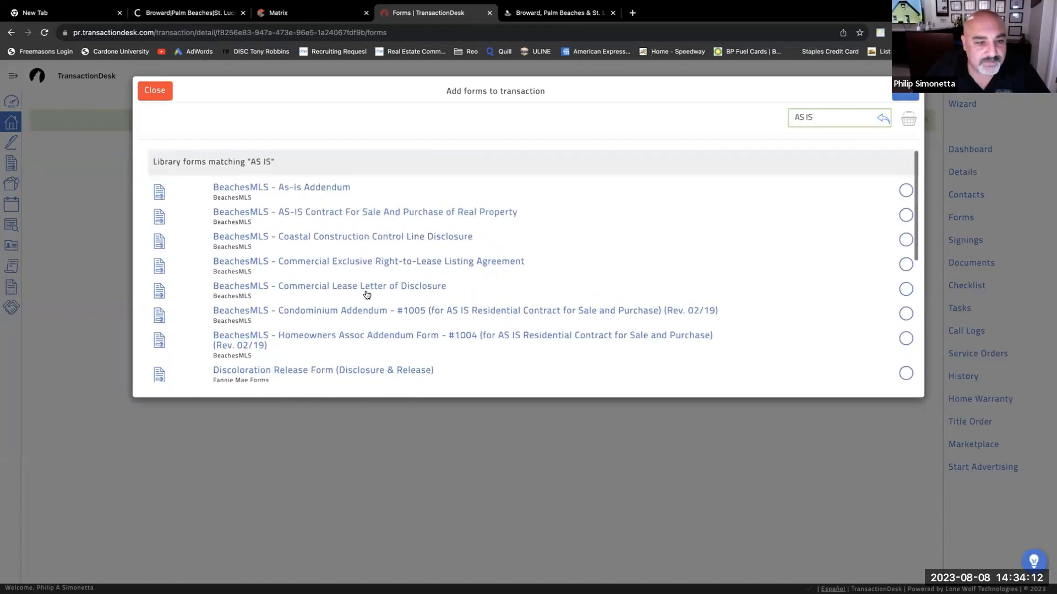
- Close the search and reopen Add Forms to show the full folder list
left_click(154, 90)
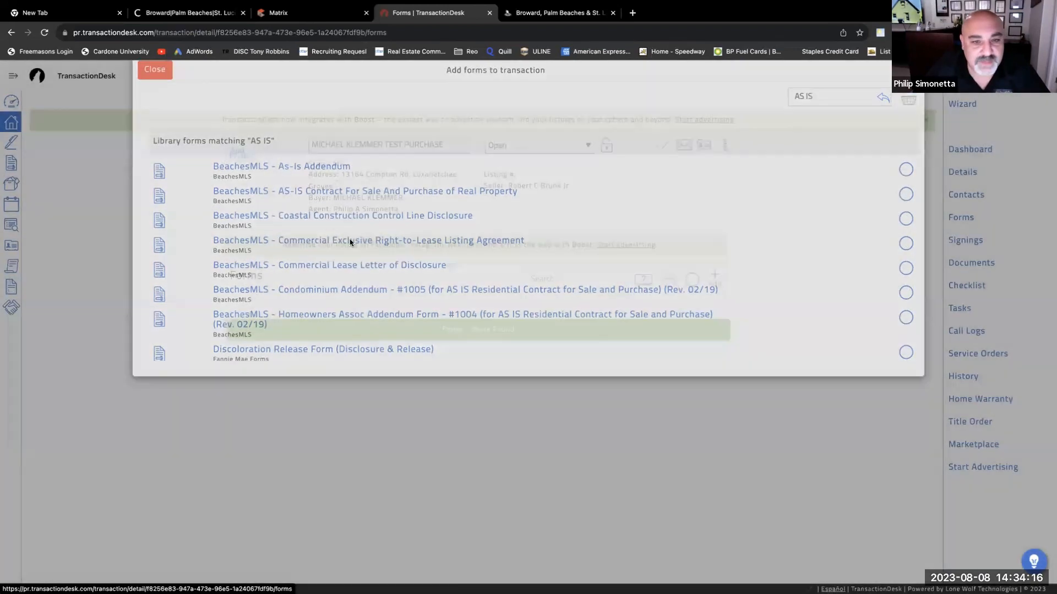
left_click(718, 278)
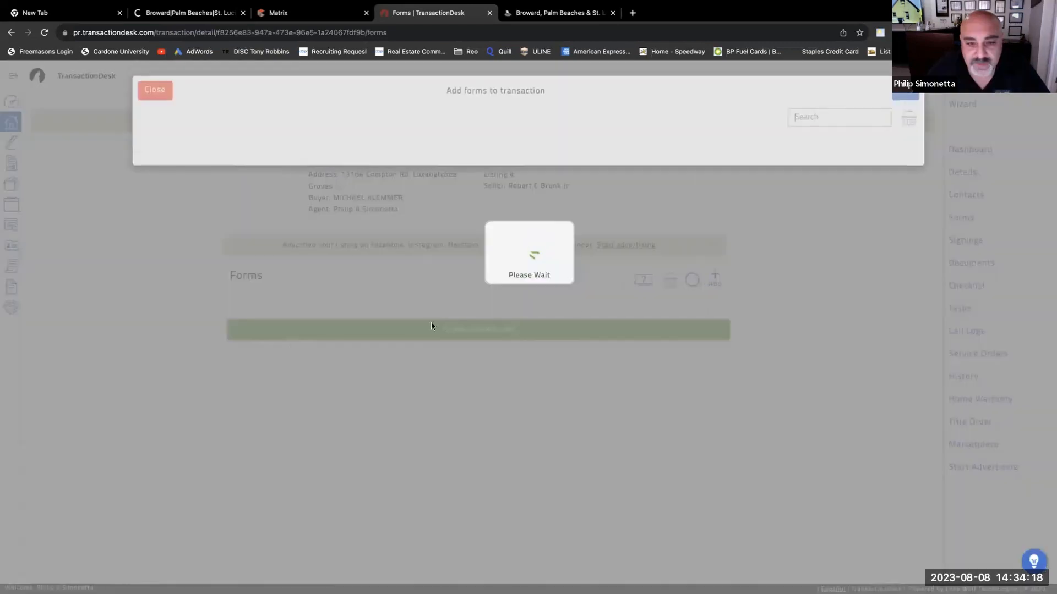
scroll(253, 302, "down", 2)
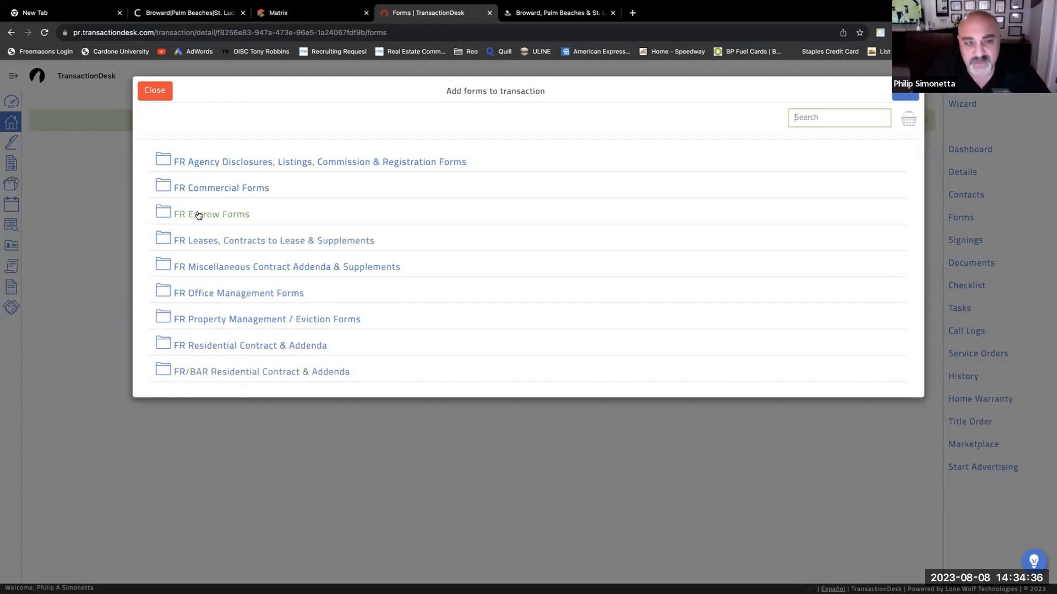
- Browse the FR/BAR Residential Contract & Addenda forms, from ACSP-4 through CR-6 to FloridaBar-6
left_click(256, 374)
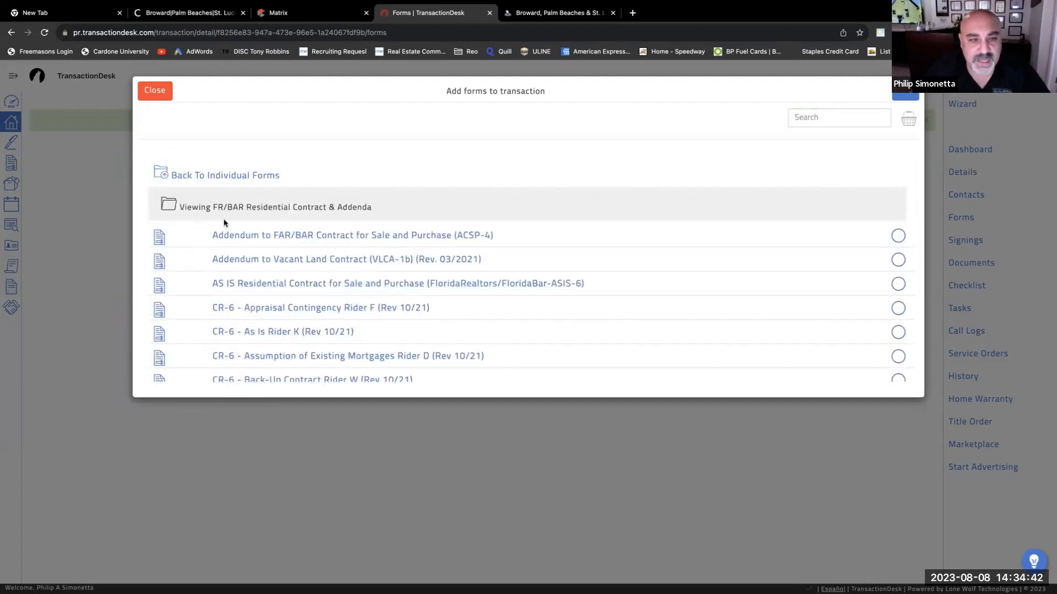
scroll(283, 305, "down", 1)
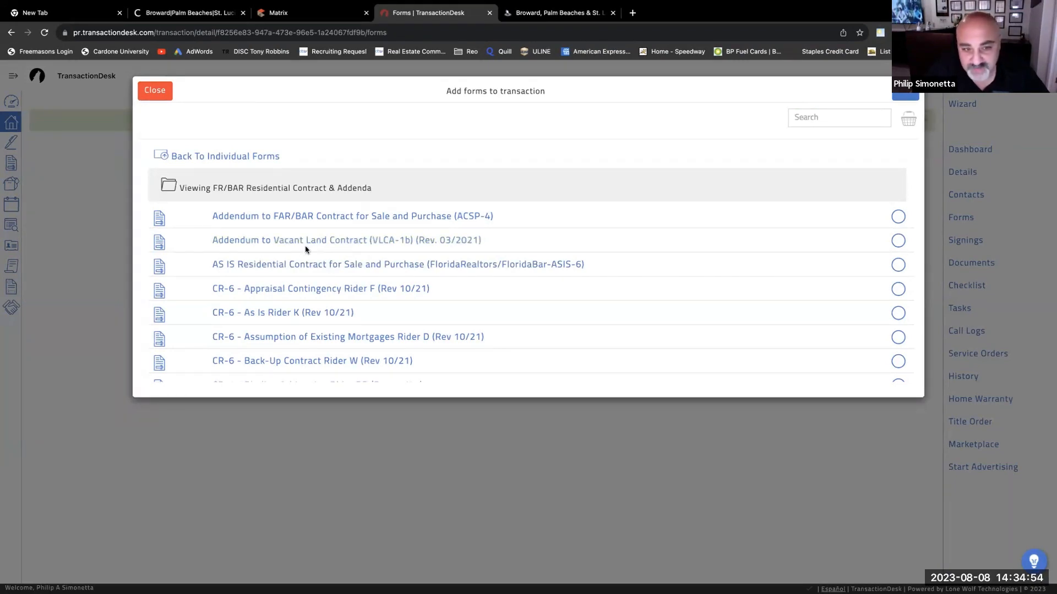
scroll(309, 281, "down", 1)
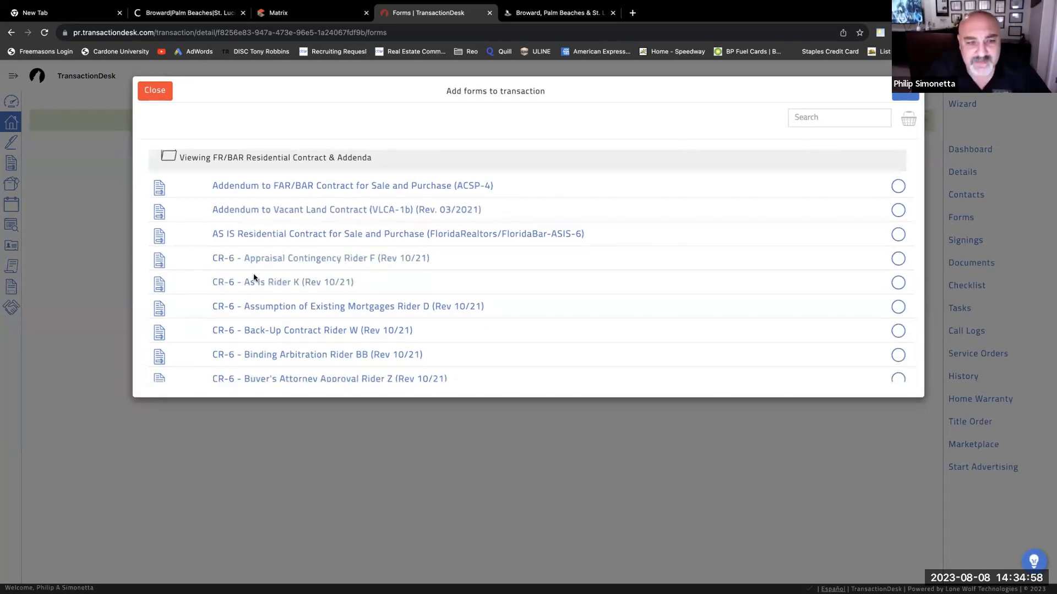
scroll(270, 279, "down", 1)
scroll(297, 275, "down", 1)
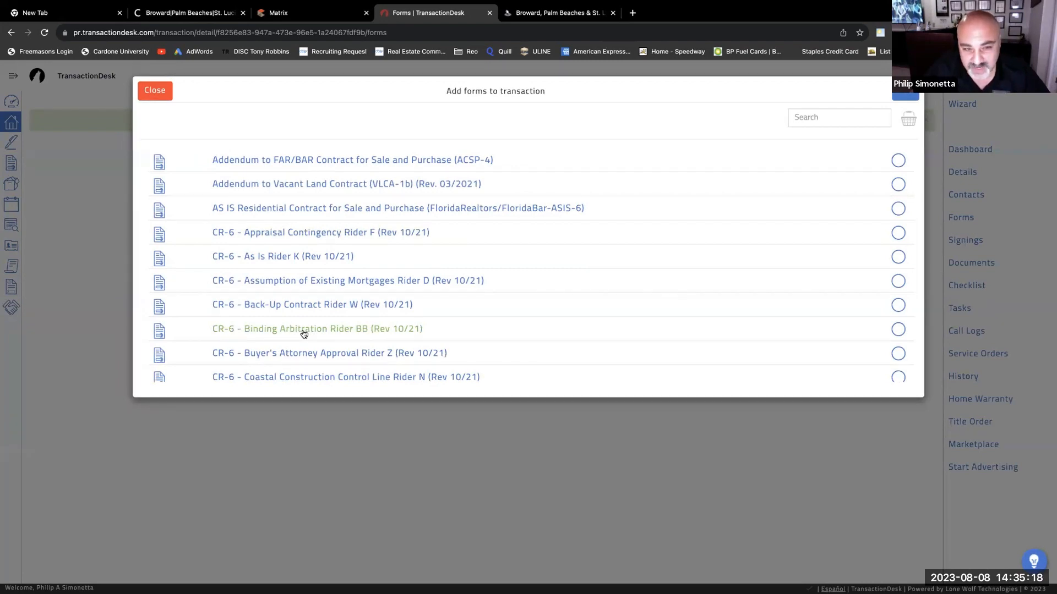
scroll(307, 358, "down", 4)
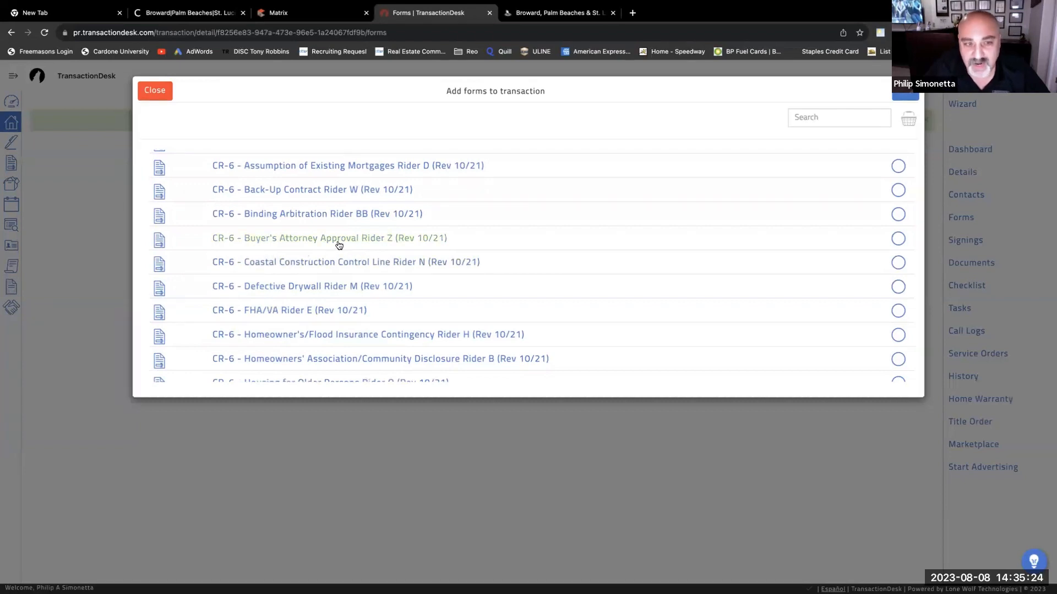
scroll(322, 275, "down", 1)
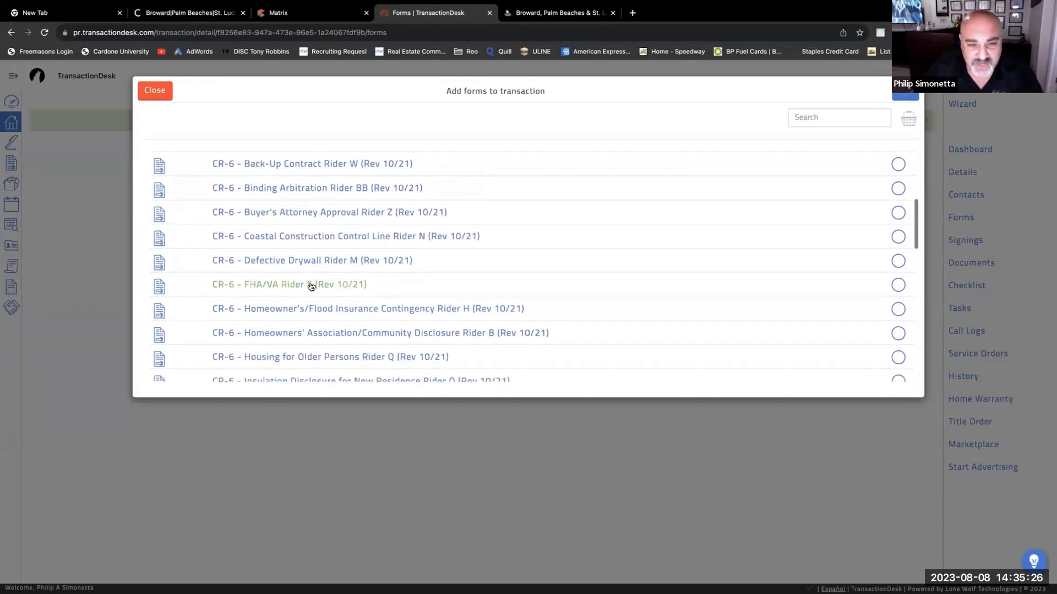
scroll(334, 285, "down", 1)
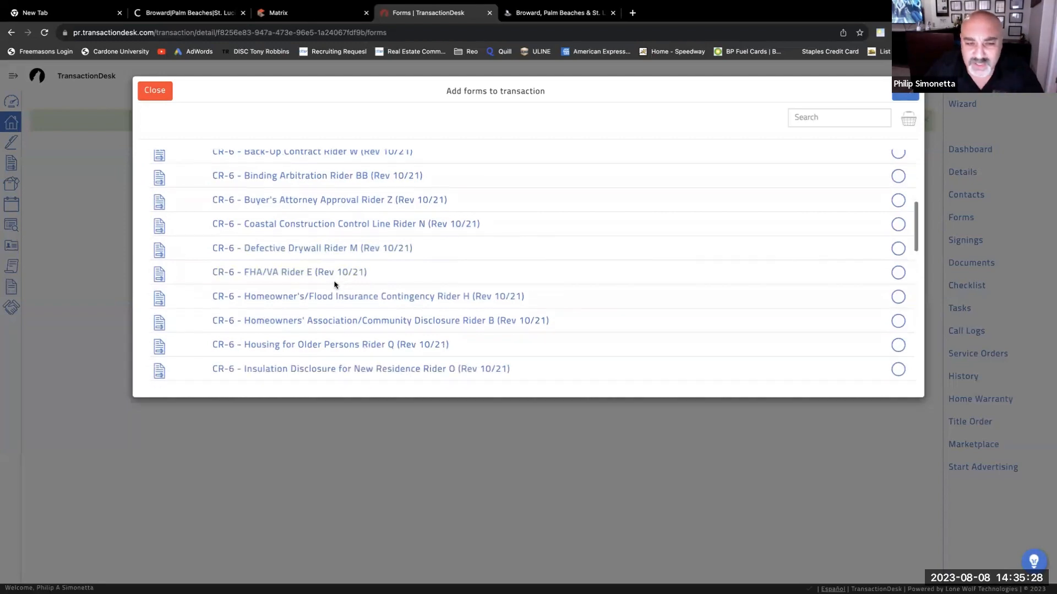
scroll(333, 282, "down", 2)
scroll(321, 298, "down", 1)
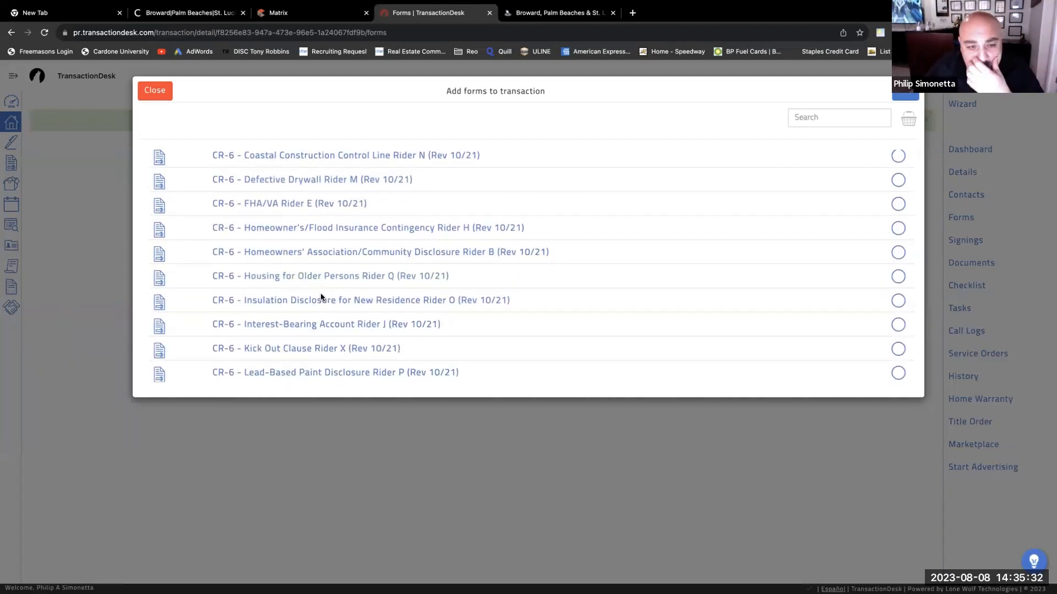
scroll(322, 298, "down", 3)
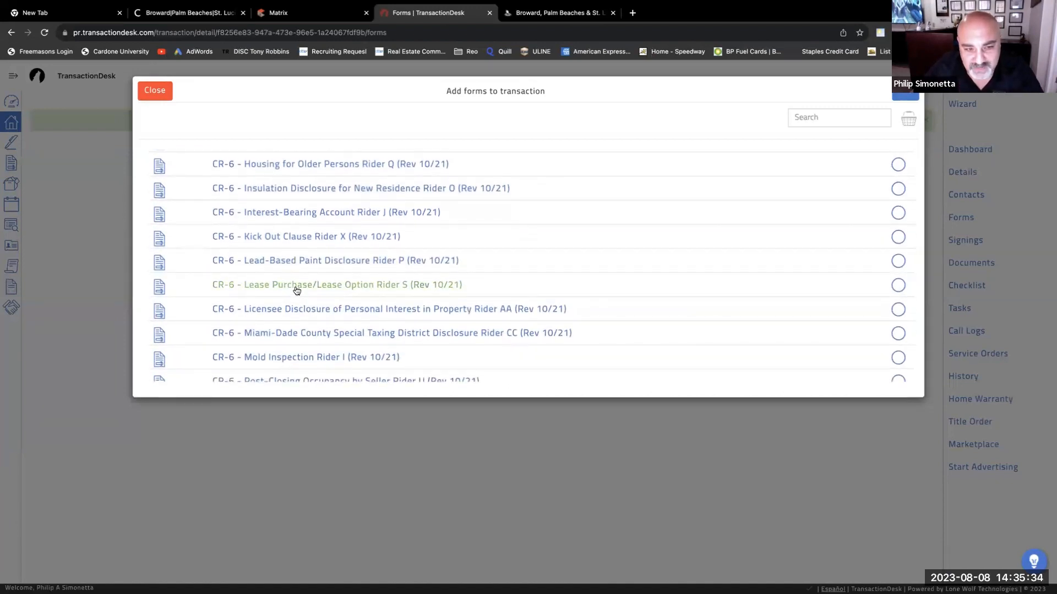
scroll(297, 292, "down", 10)
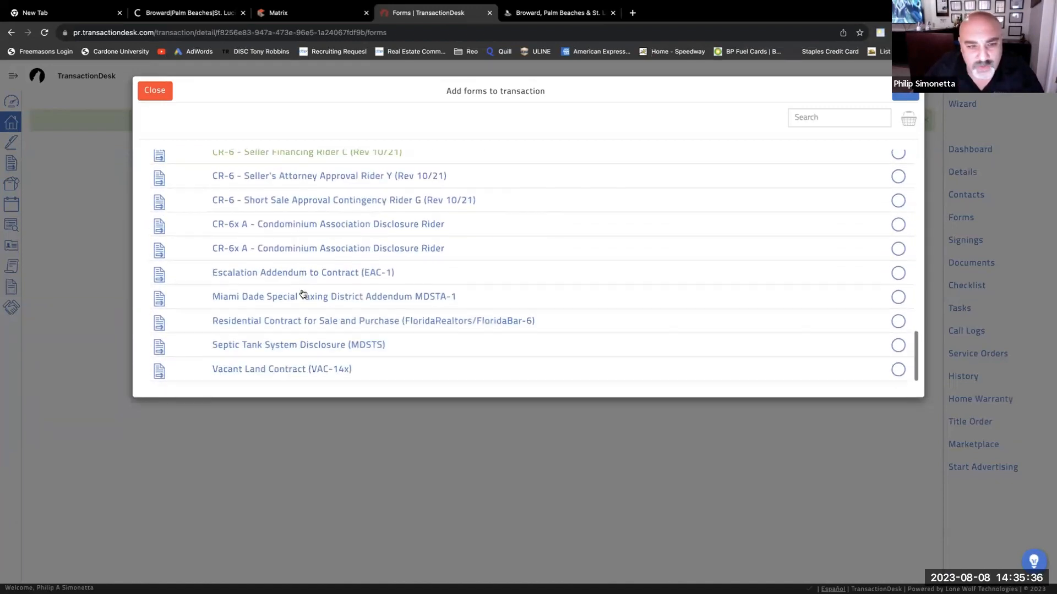
scroll(302, 293, "up", 4)
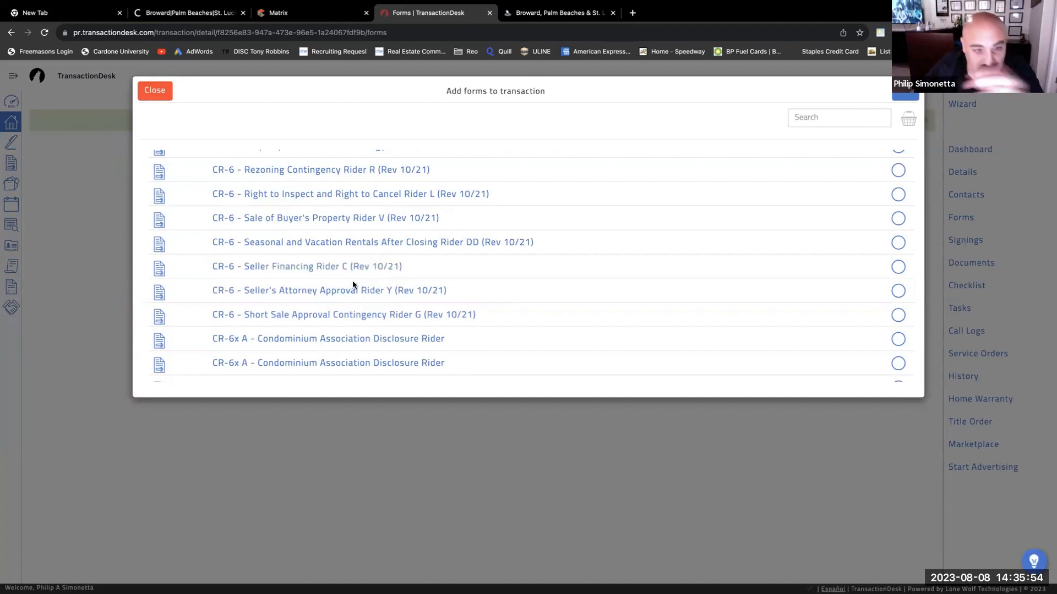
scroll(362, 360, "down", 3)
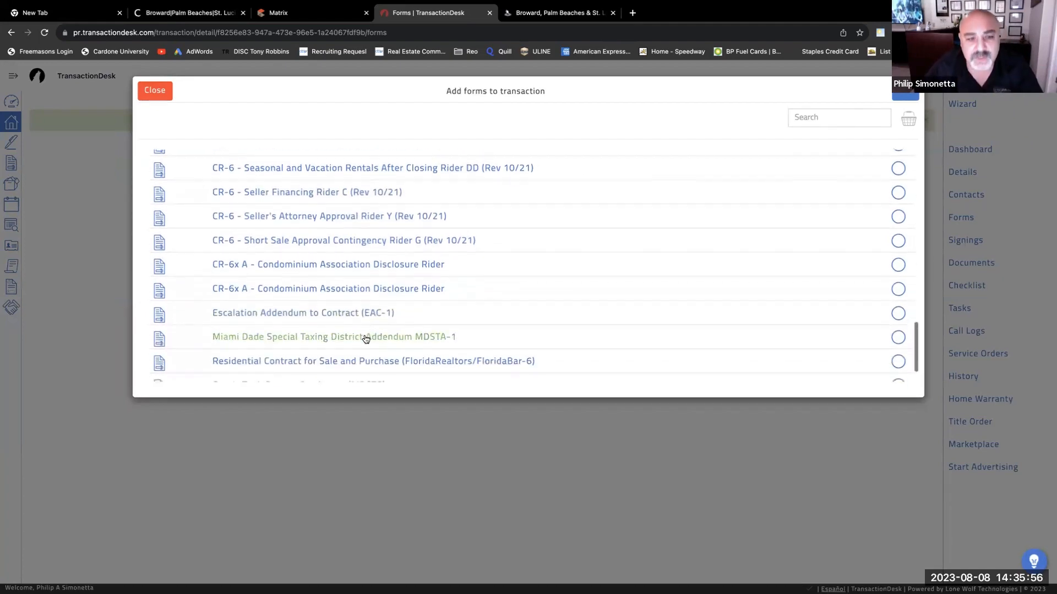
scroll(366, 339, "down", 2)
scroll(366, 336, "up", 15)
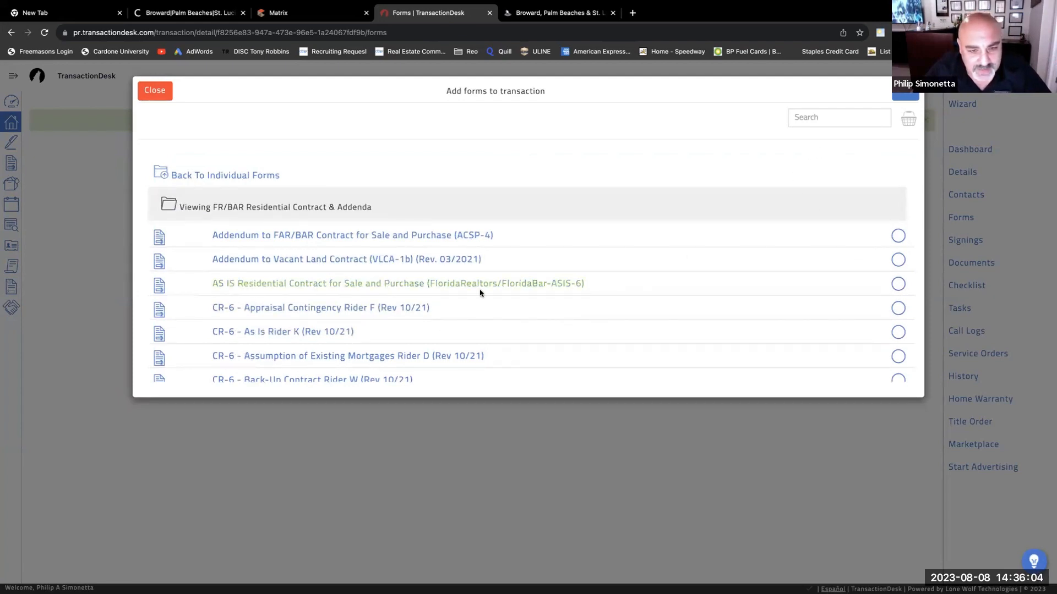
- Check the AS IS Residential Contract for adding to the transaction
left_click(898, 284)
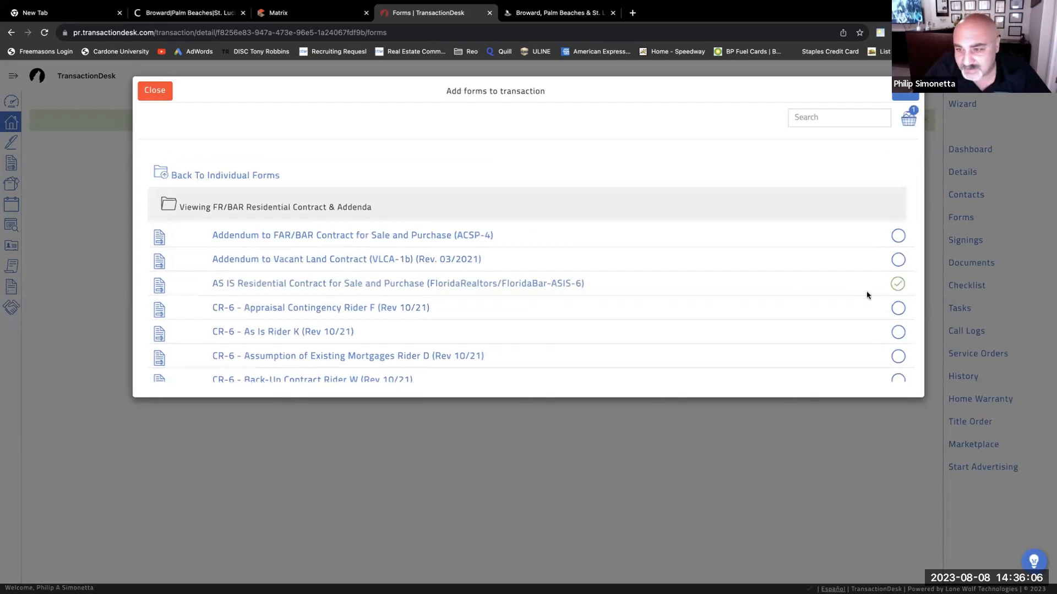
scroll(420, 333, "down", 1)
scroll(422, 335, "down", 3)
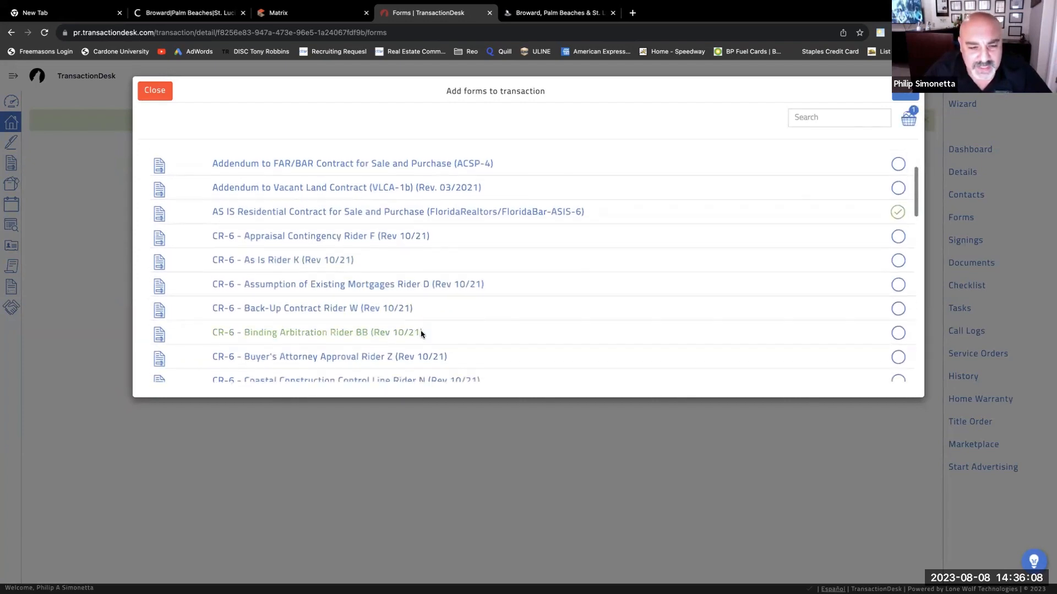
scroll(421, 336, "down", 1)
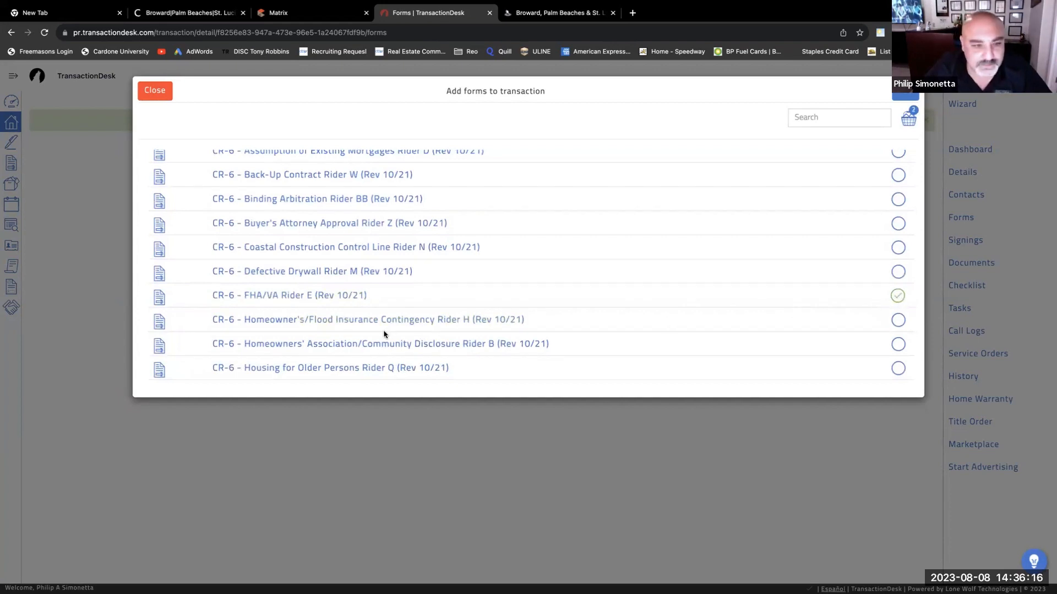
scroll(383, 334, "down", 2)
scroll(382, 334, "down", 2)
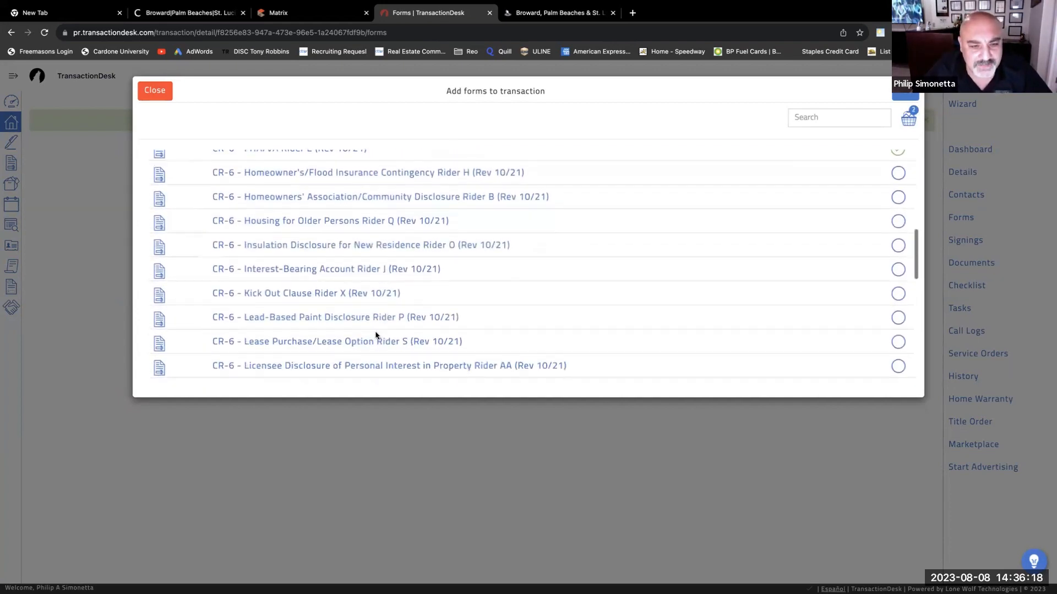
- Also check the Lead-Based Paint Disclosure Rider P and browse the remaining CR-6 riders
left_click(898, 319)
scroll(466, 342, "down", 4)
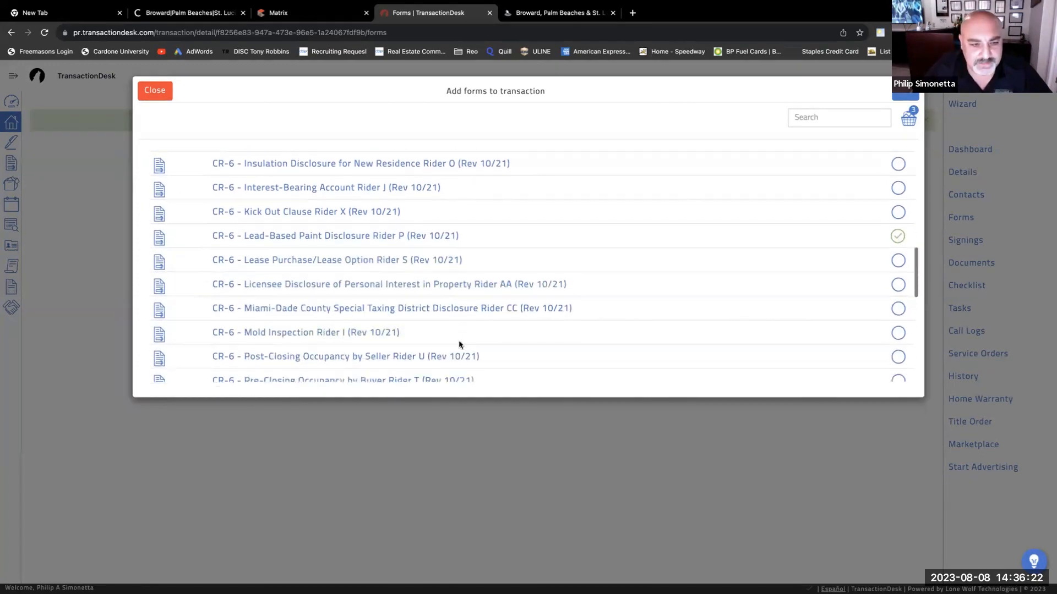
scroll(445, 270, "down", 7)
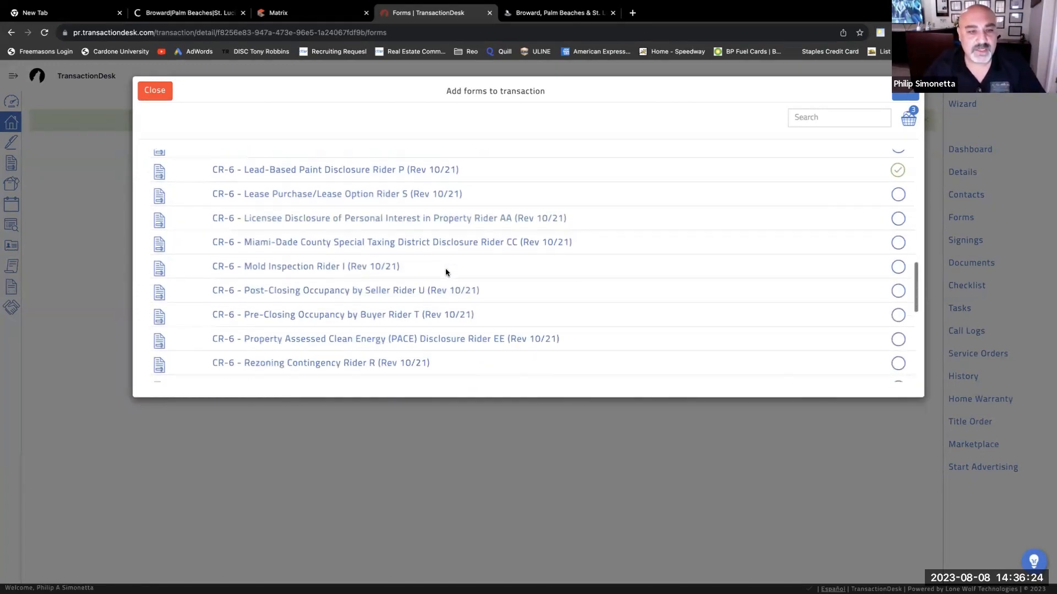
scroll(444, 275, "down", 5)
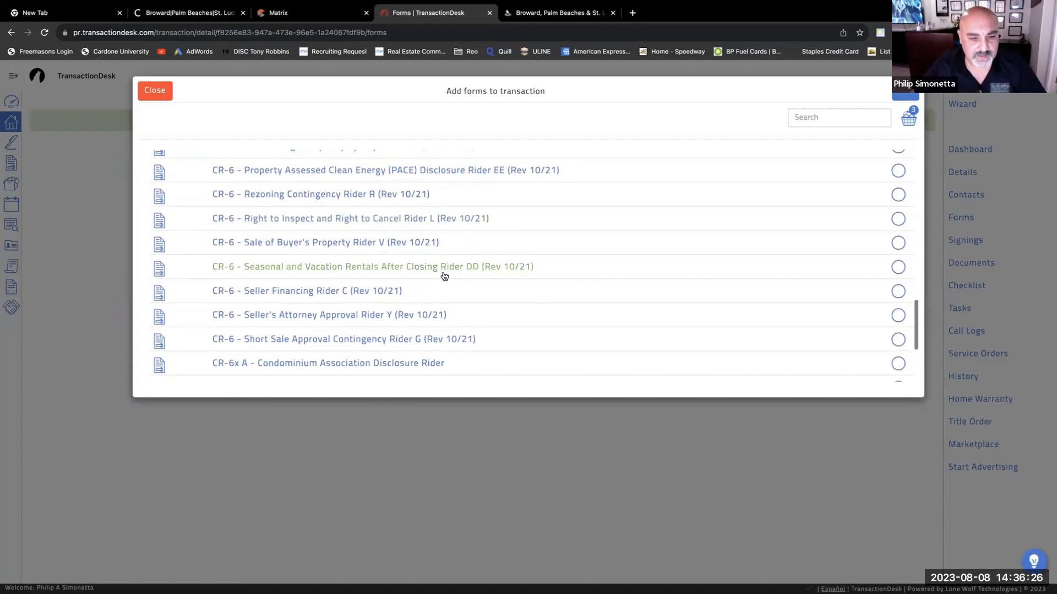
scroll(443, 276, "down", 3)
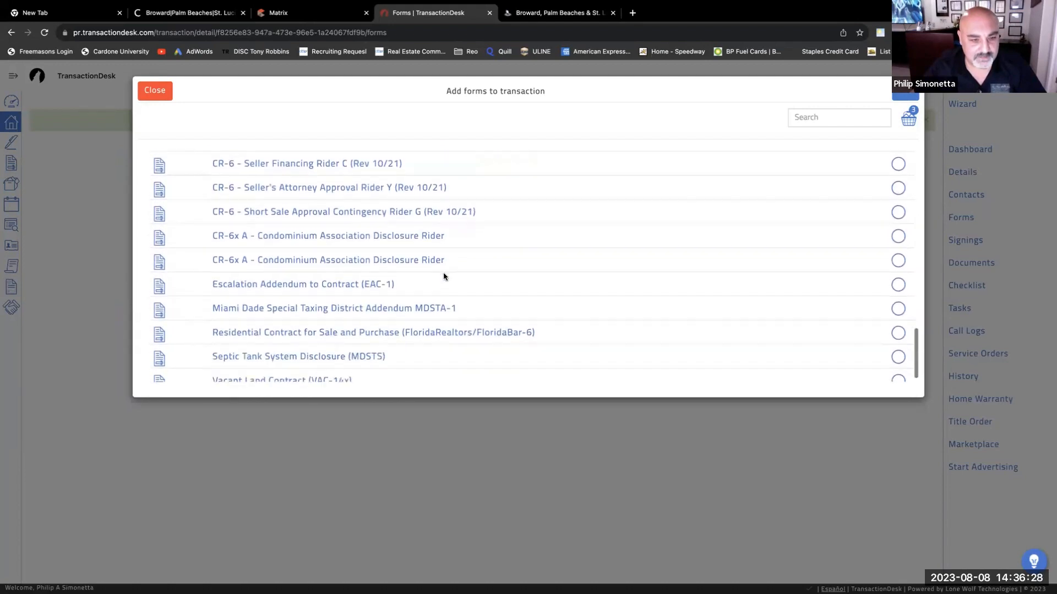
scroll(445, 277, "up", 13)
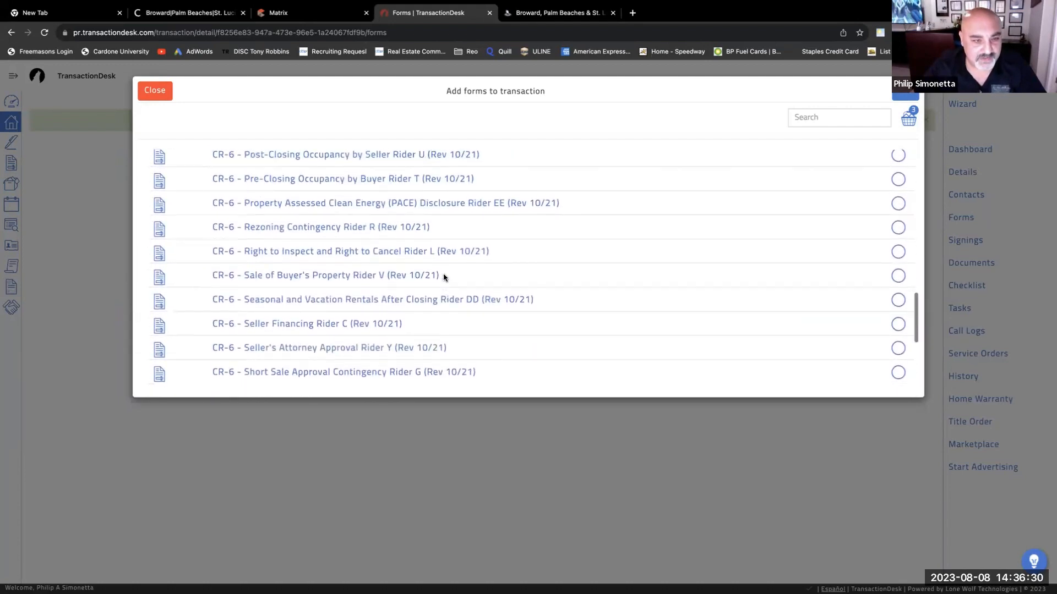
scroll(445, 278, "up", 7)
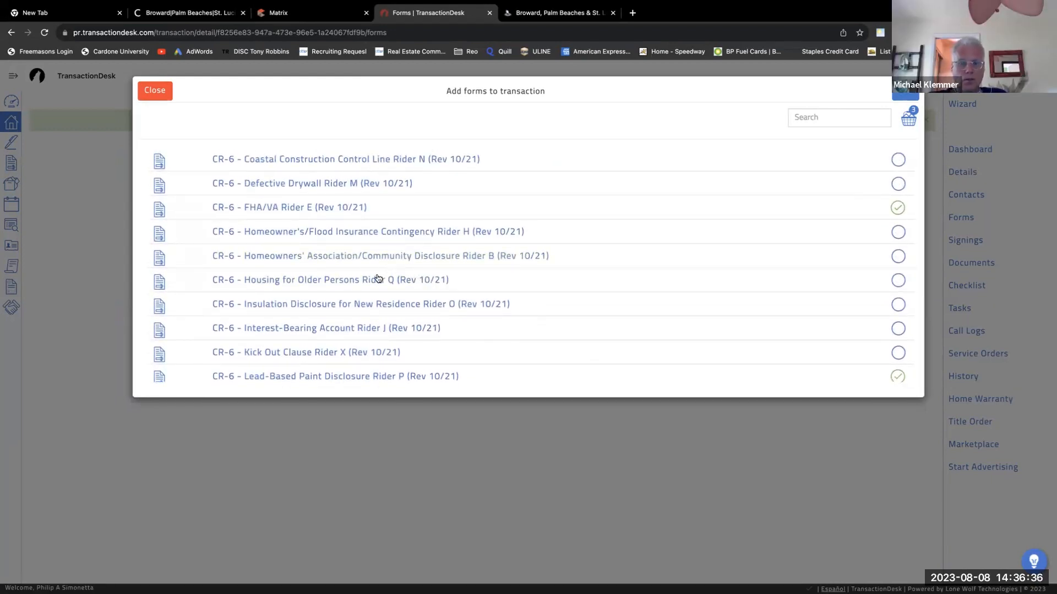
scroll(387, 273, "down", 12)
scroll(385, 286, "down", 9)
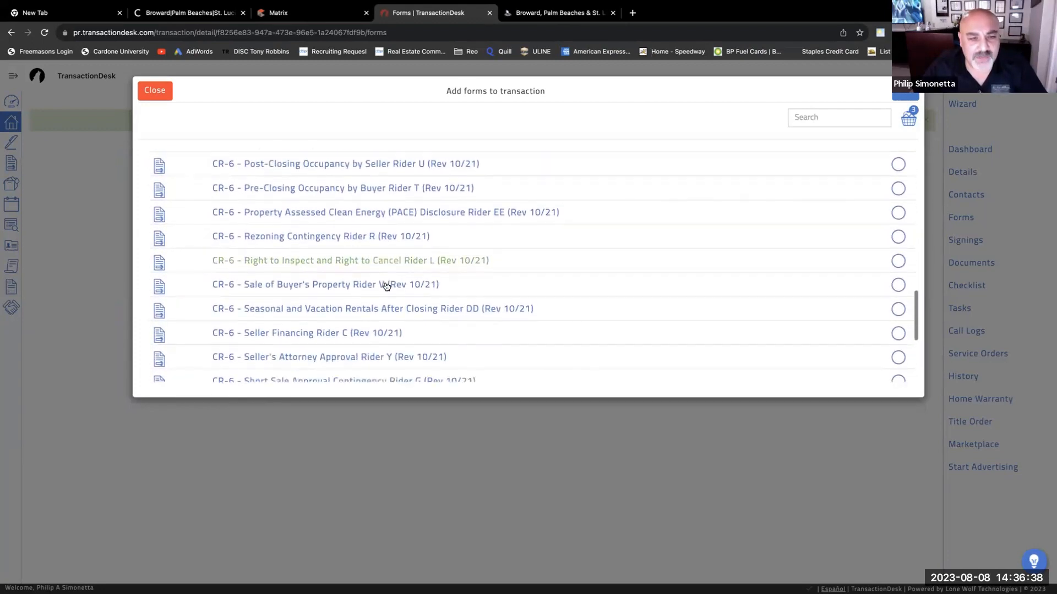
scroll(386, 287, "down", 1)
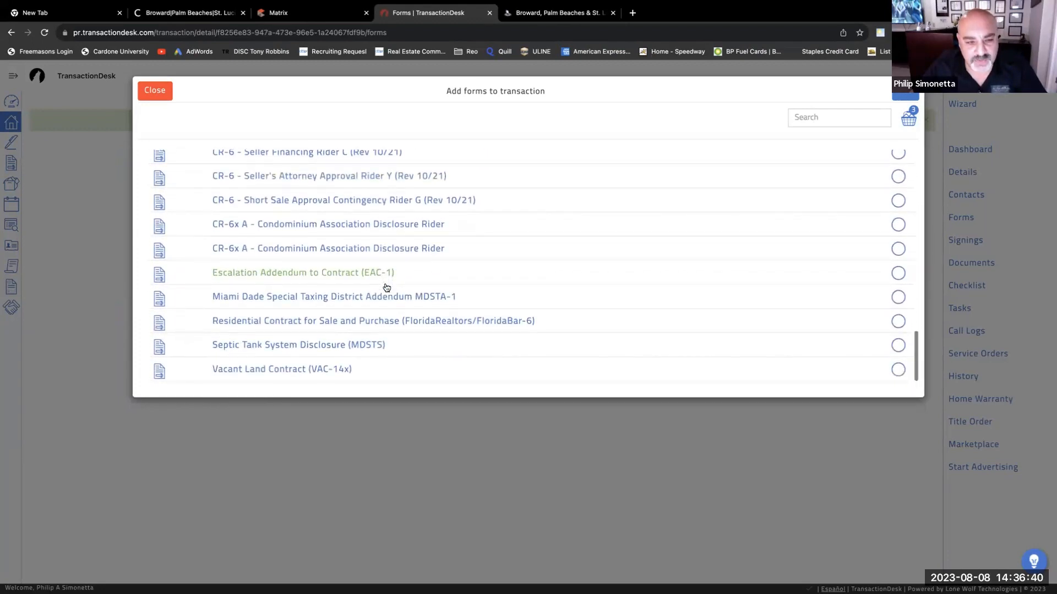
scroll(394, 277, "up", 8)
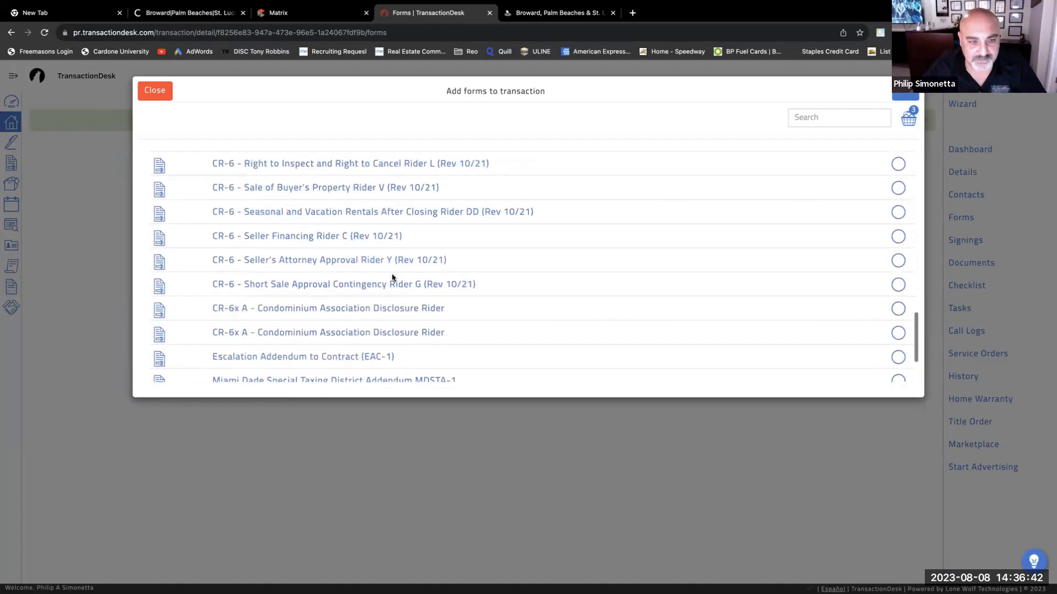
scroll(394, 277, "up", 10)
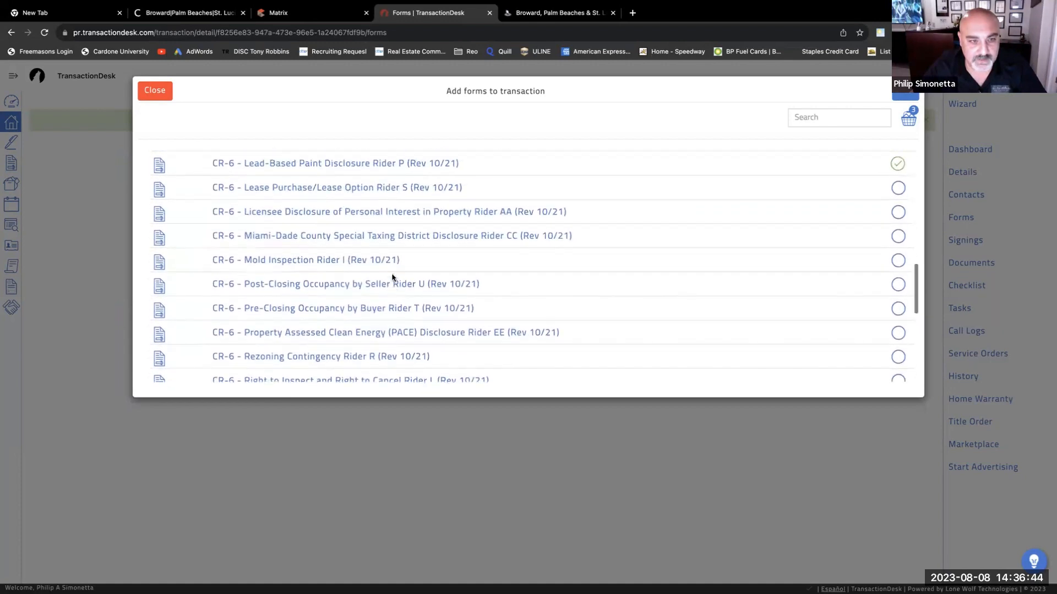
scroll(394, 277, "up", 3)
scroll(394, 276, "down", 3)
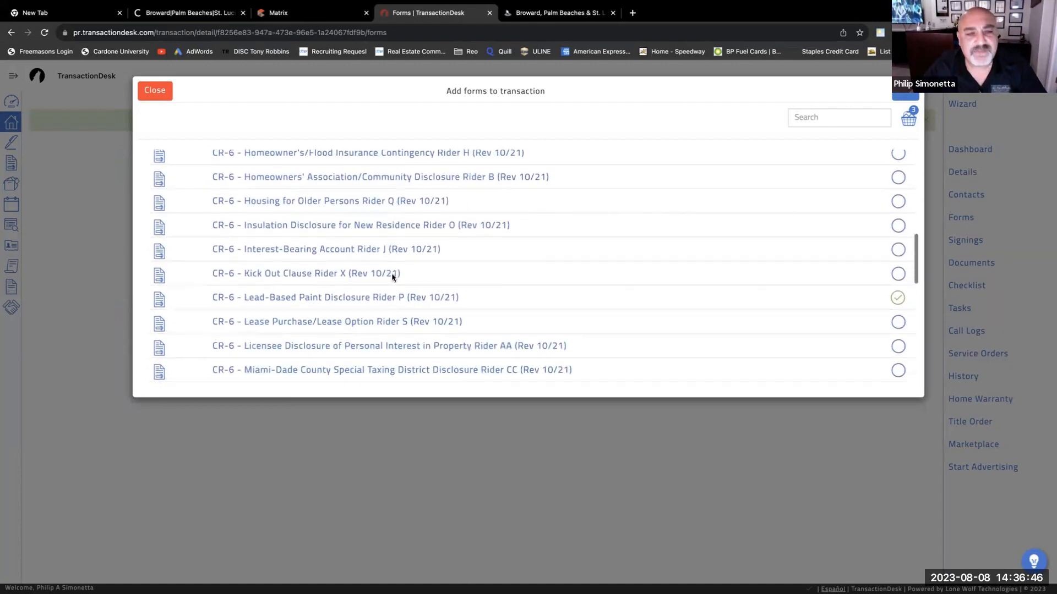
scroll(394, 276, "up", 4)
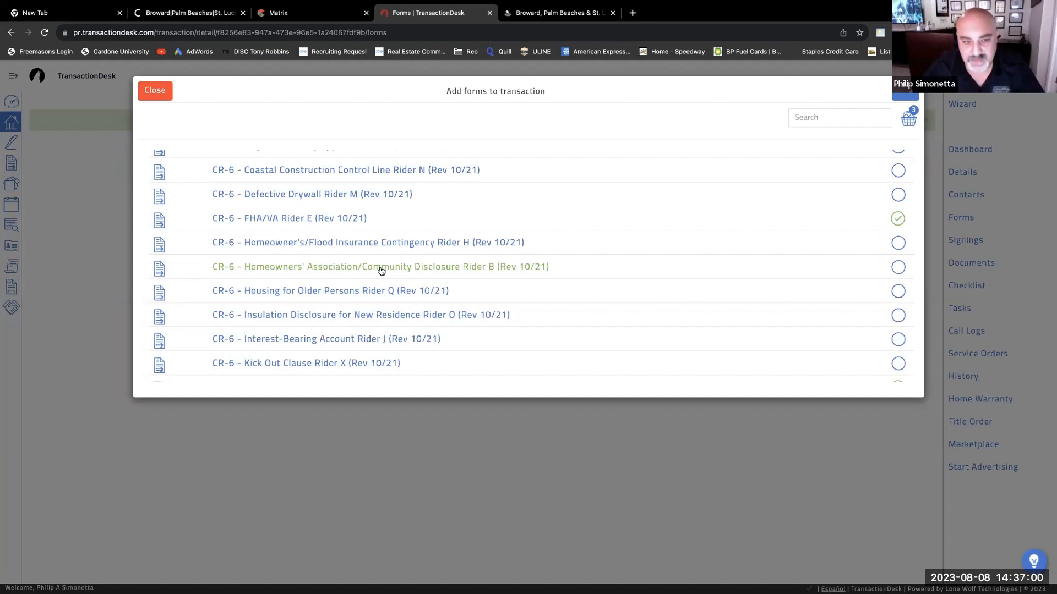
scroll(356, 291, "down", 1)
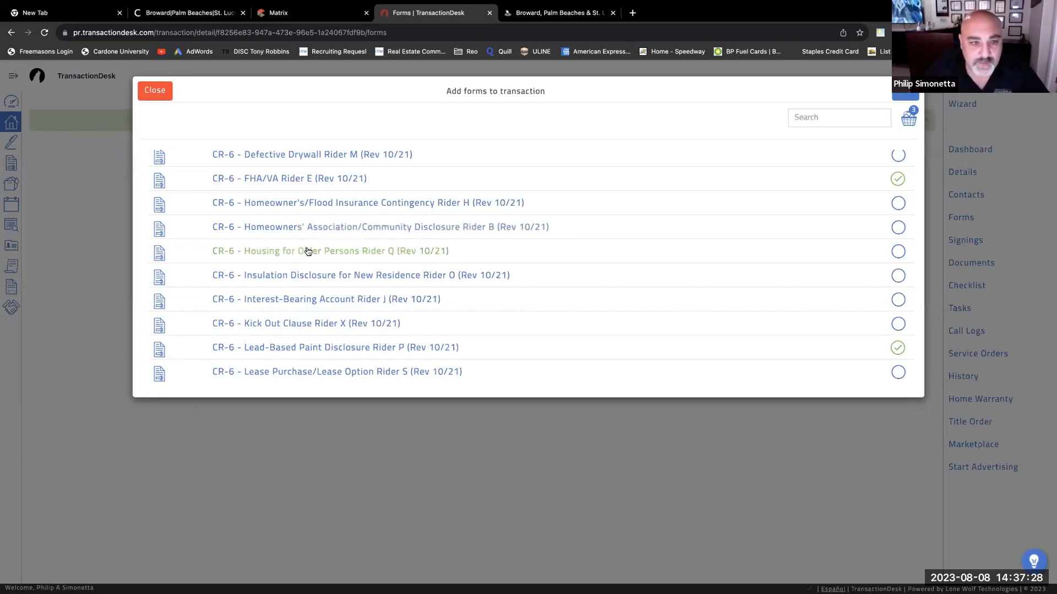
scroll(309, 251, "down", 1)
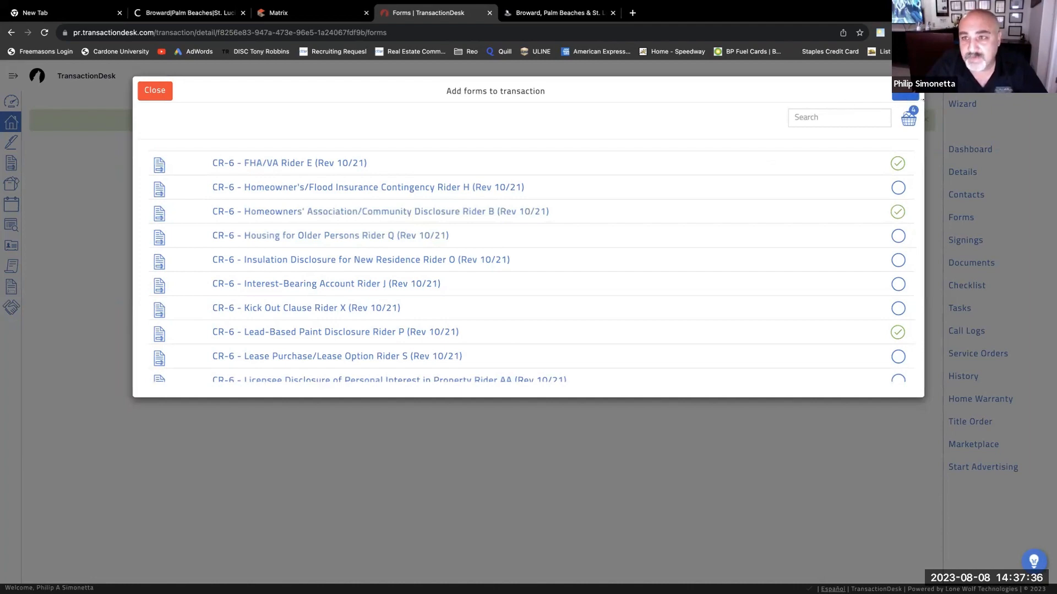
- Attach the checked contract and the FHA/VA, Lead-Based Paint and HOA riders to the transaction
left_click(915, 94)
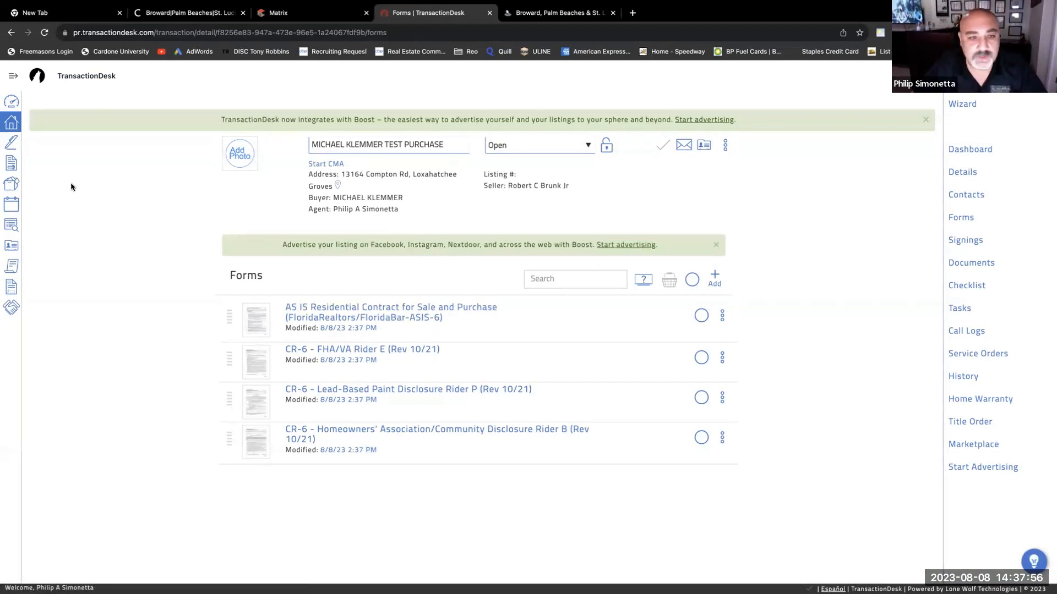
- Open the AS IS Residential Contract and bring line 27 into view
left_click(362, 313)
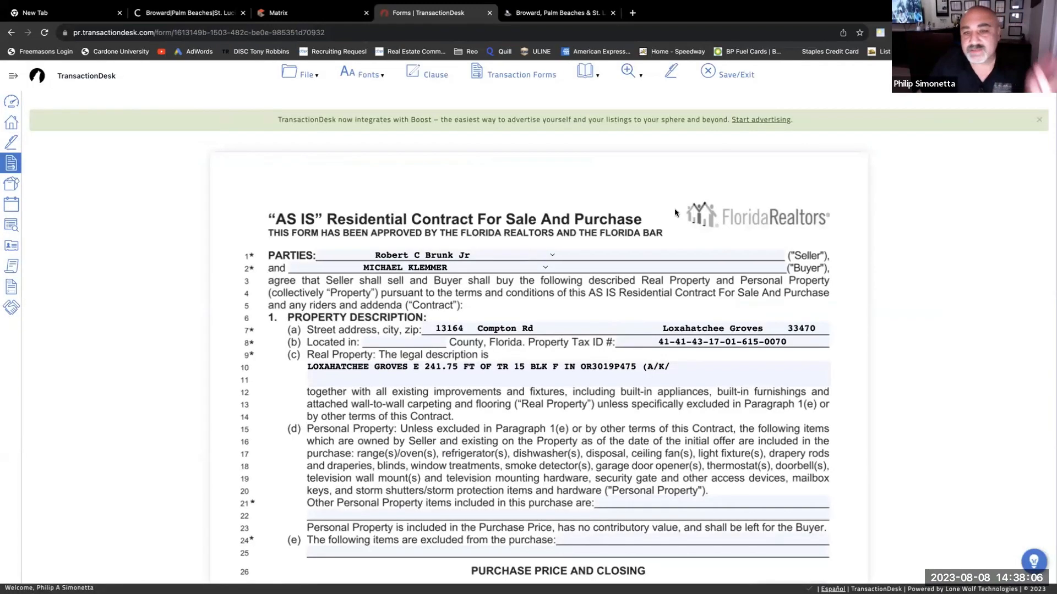
scroll(407, 275, "down", 1)
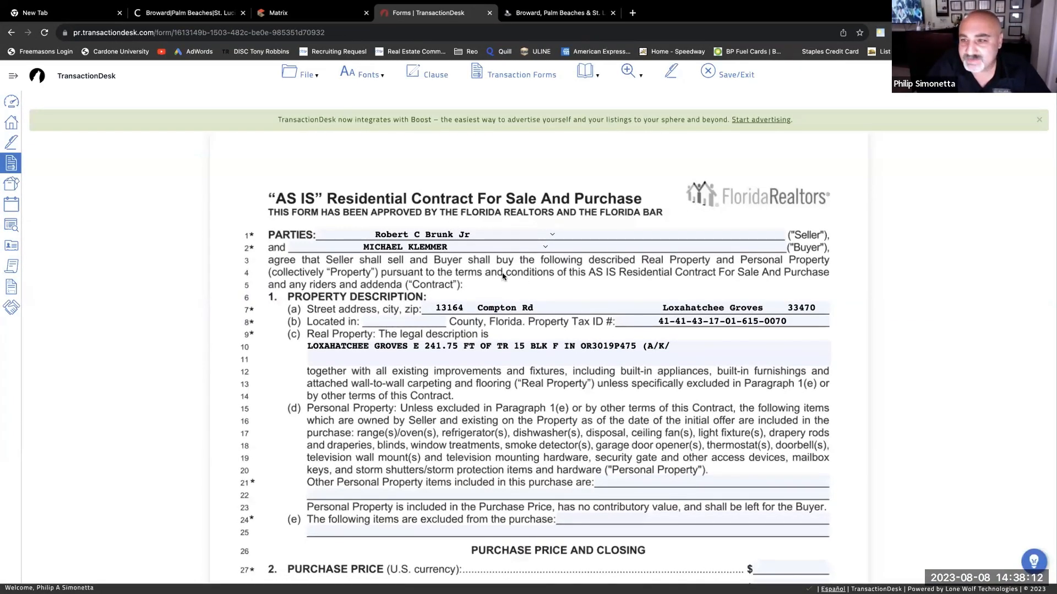
scroll(504, 278, "down", 1)
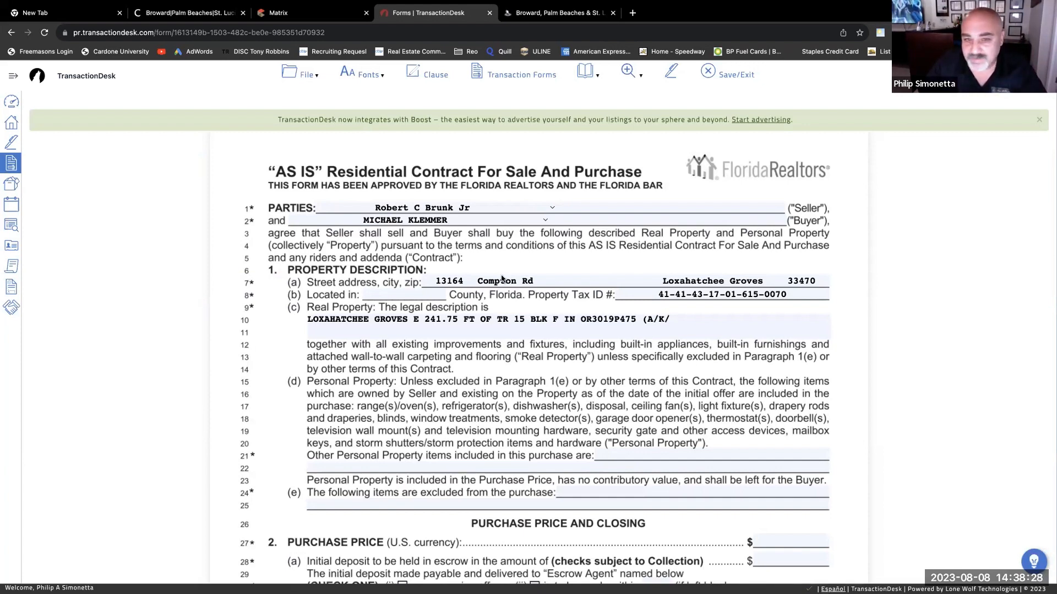
scroll(508, 276, "down", 1)
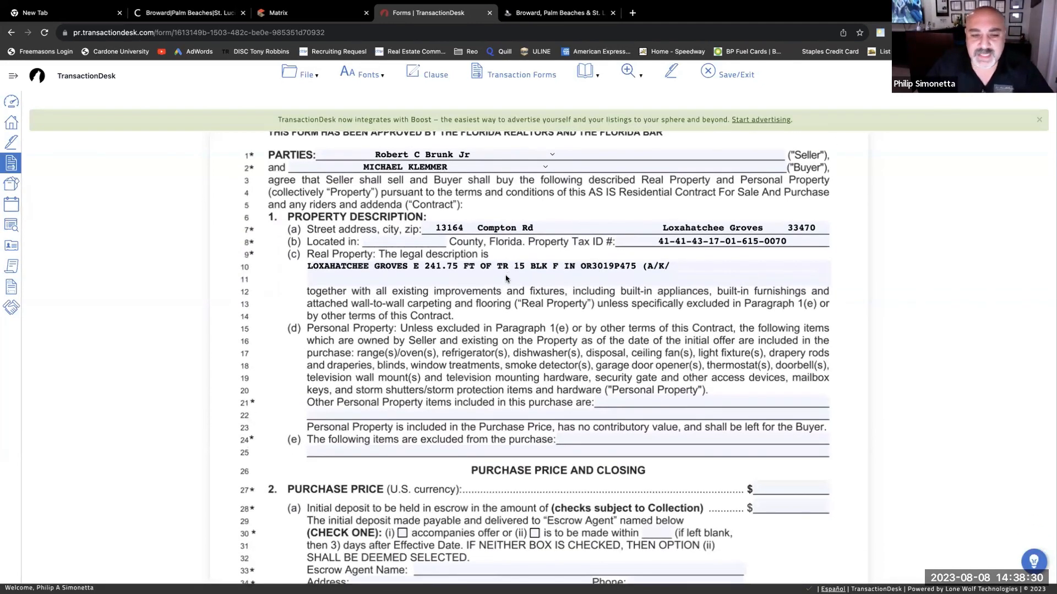
scroll(508, 278, "down", 1)
scroll(461, 299, "up", 2)
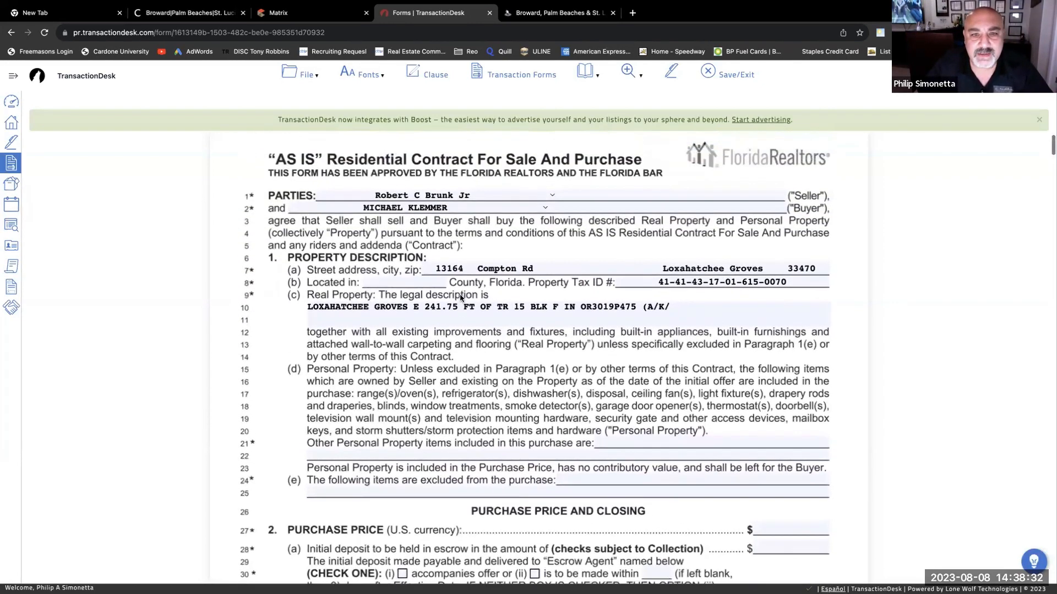
scroll(330, 247, "down", 2)
scroll(305, 142, "down", 1)
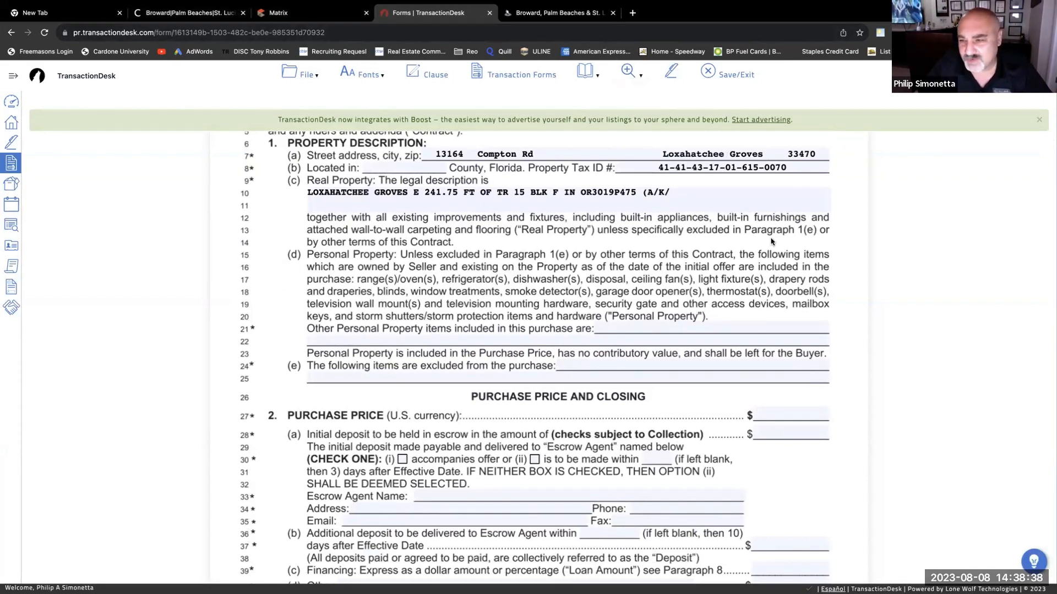
- Enter a purchase price of 800,000 on line 27
left_click(783, 415)
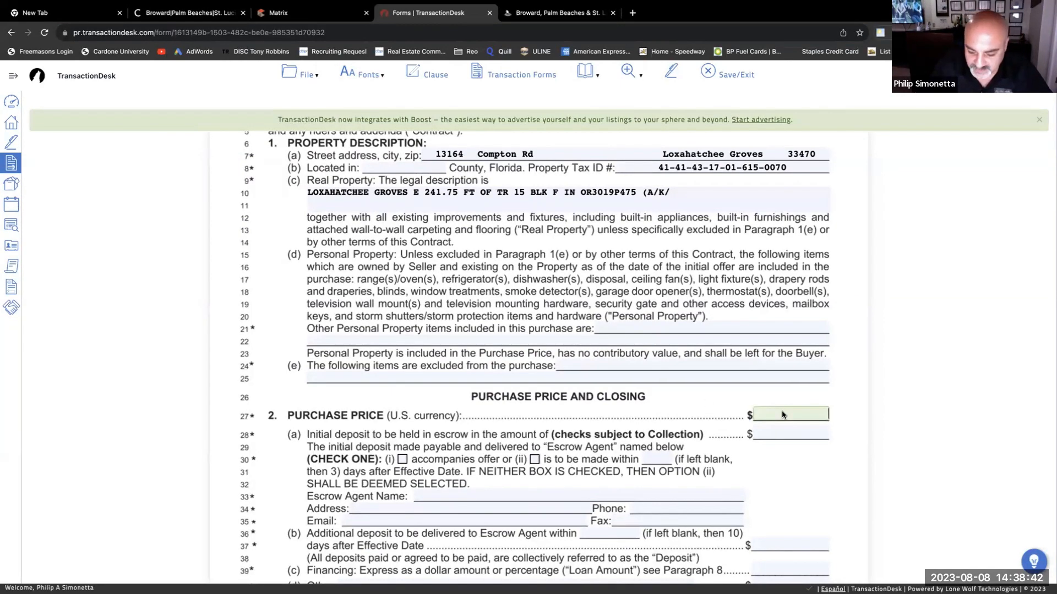
type("800,000")
key("Tab")
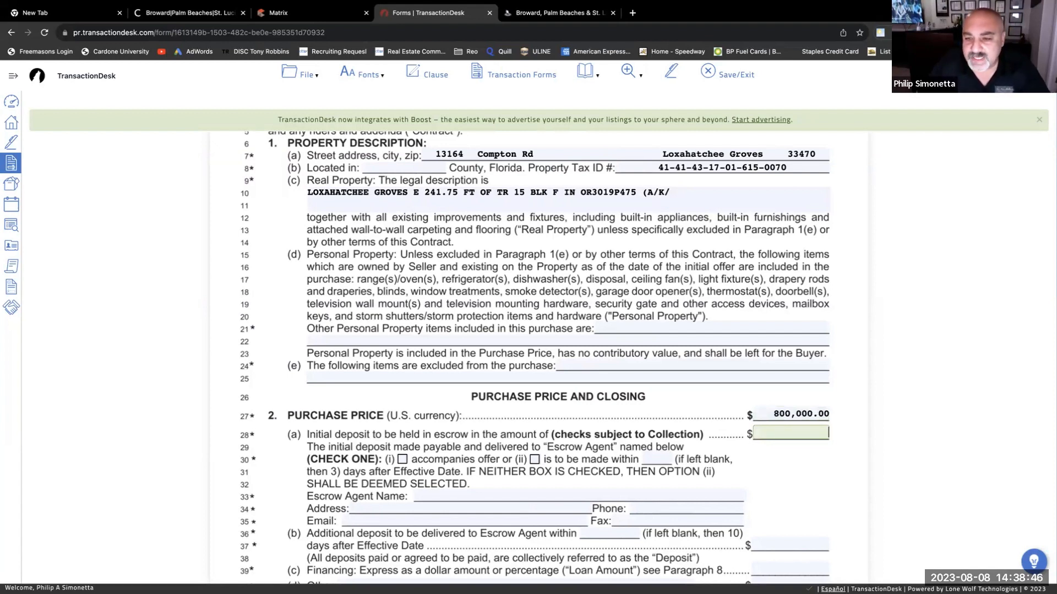
- Enter an initial deposit of 50,000
type("5")
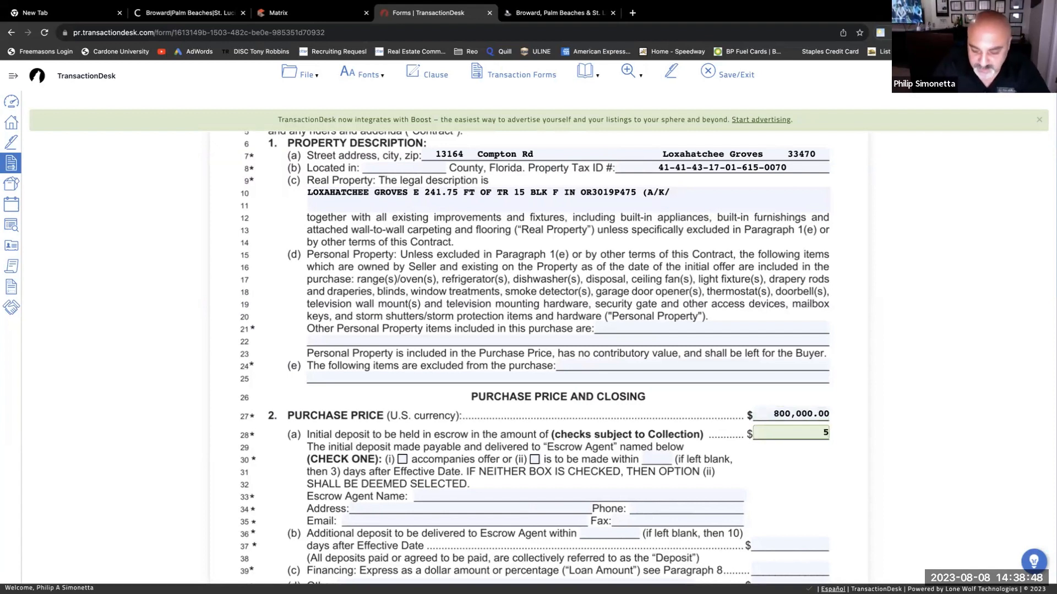
type("0,000")
key("Tab")
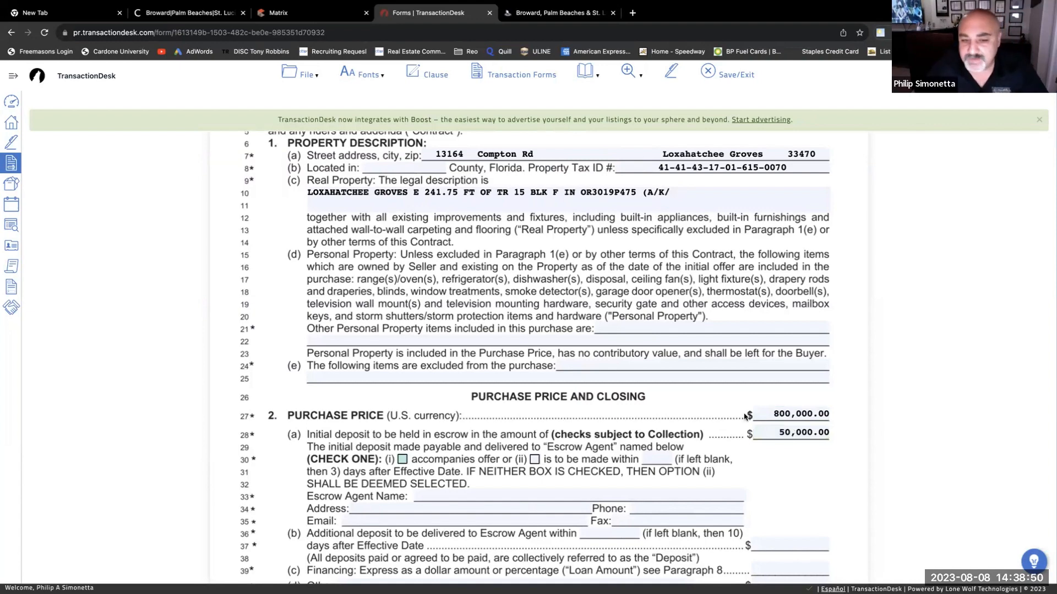
scroll(431, 443, "up", 1)
scroll(434, 440, "down", 1)
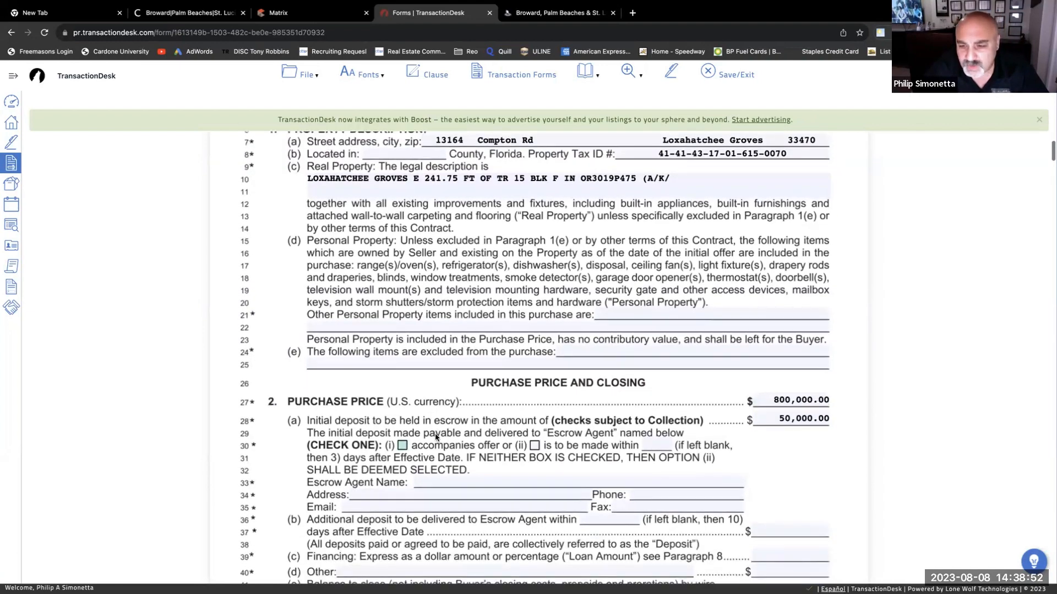
scroll(436, 437, "down", 2)
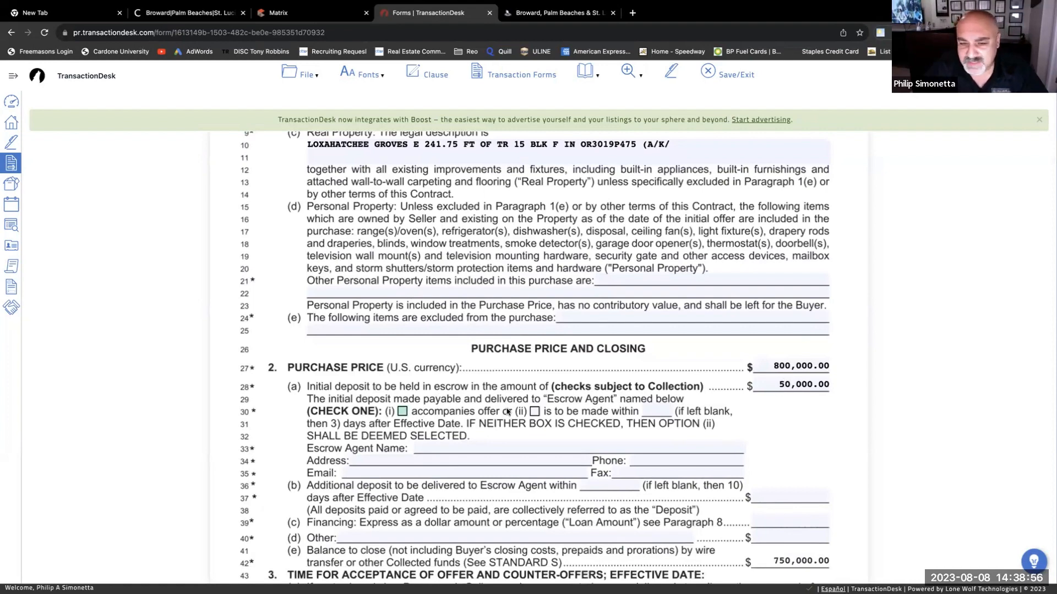
scroll(506, 413, "down", 1)
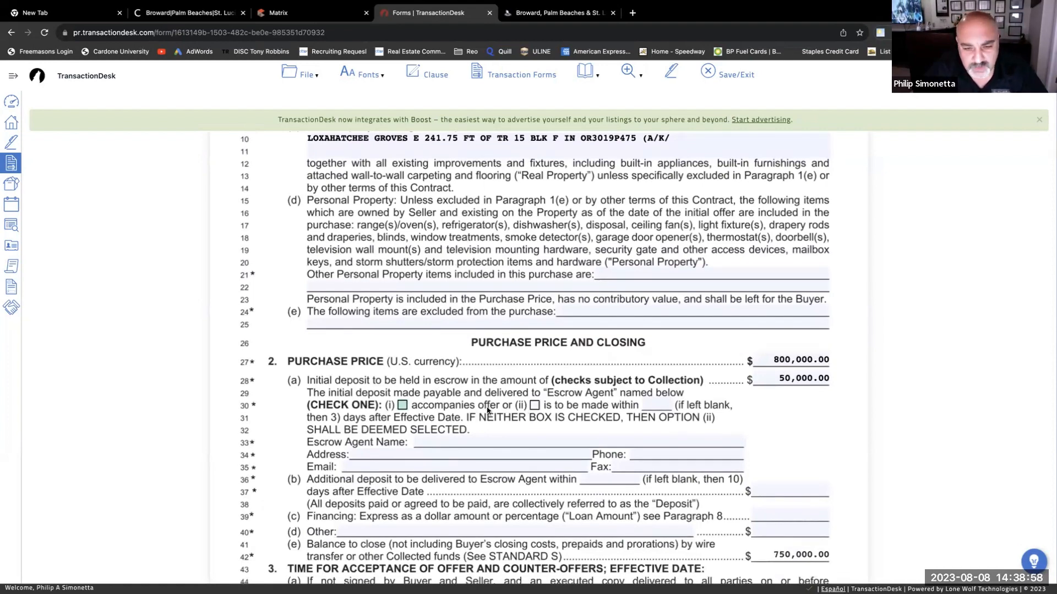
- Select deposit option (ii) with delivery within 1 day
left_click(534, 407)
left_click(657, 405)
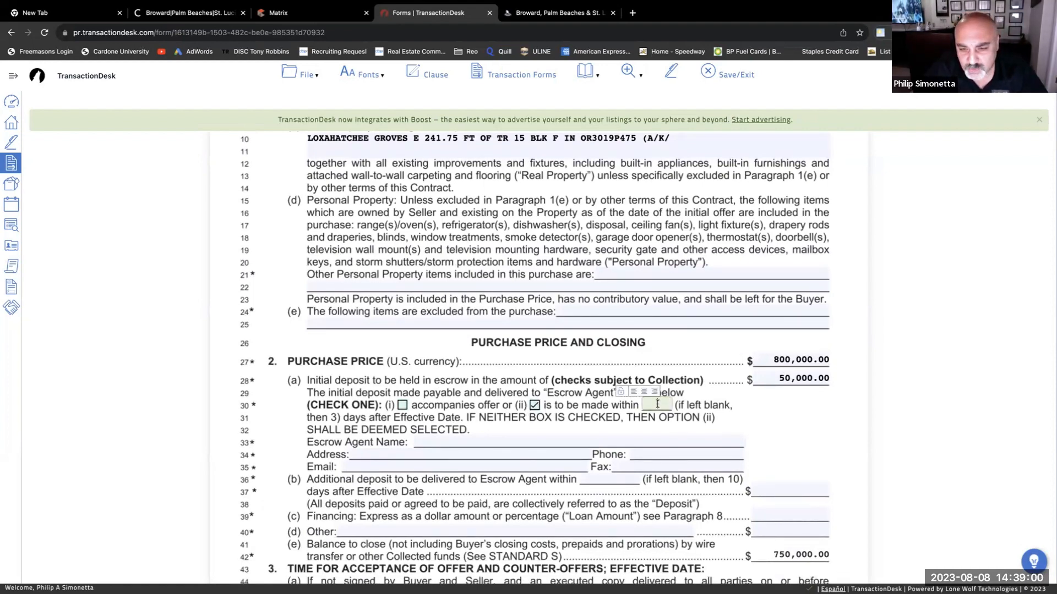
type("10")
key("Tab")
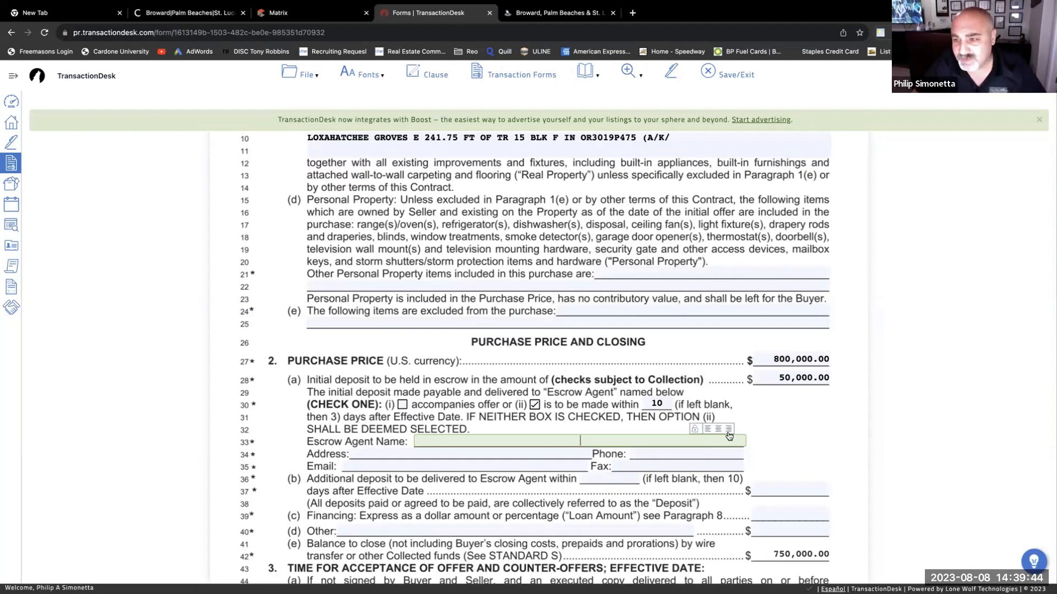
left_click(662, 404)
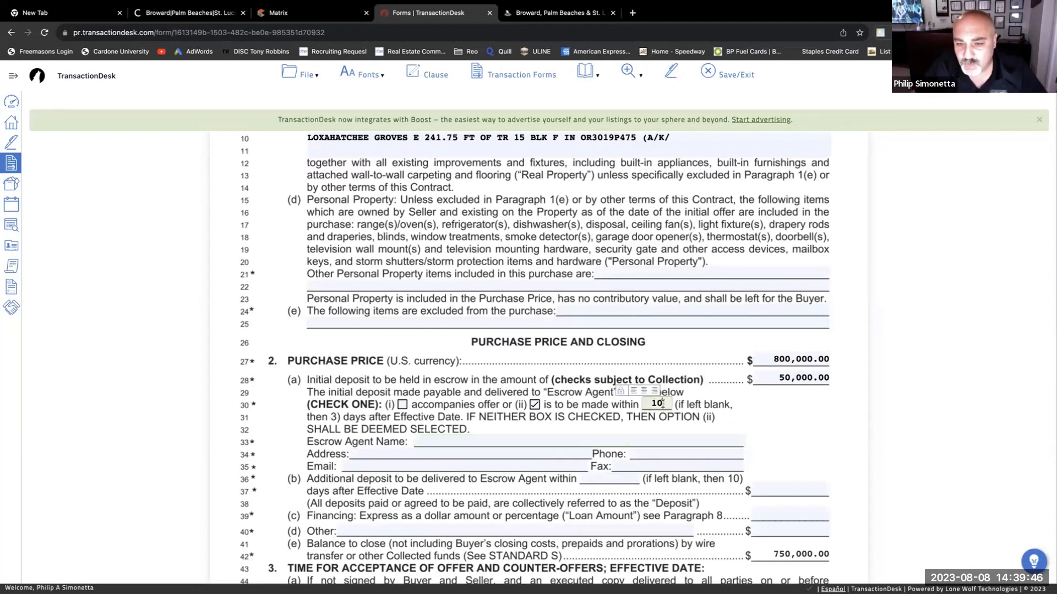
key("BackSpace")
left_click(626, 345)
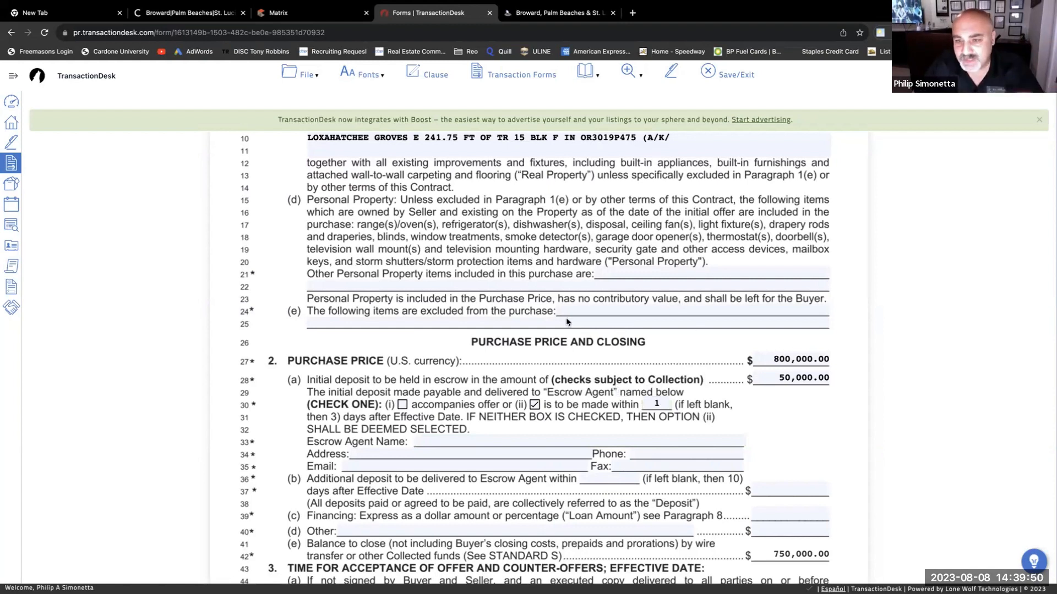
- Change the initial deposit from 50,000.00 to 100,000.00
left_click(781, 379)
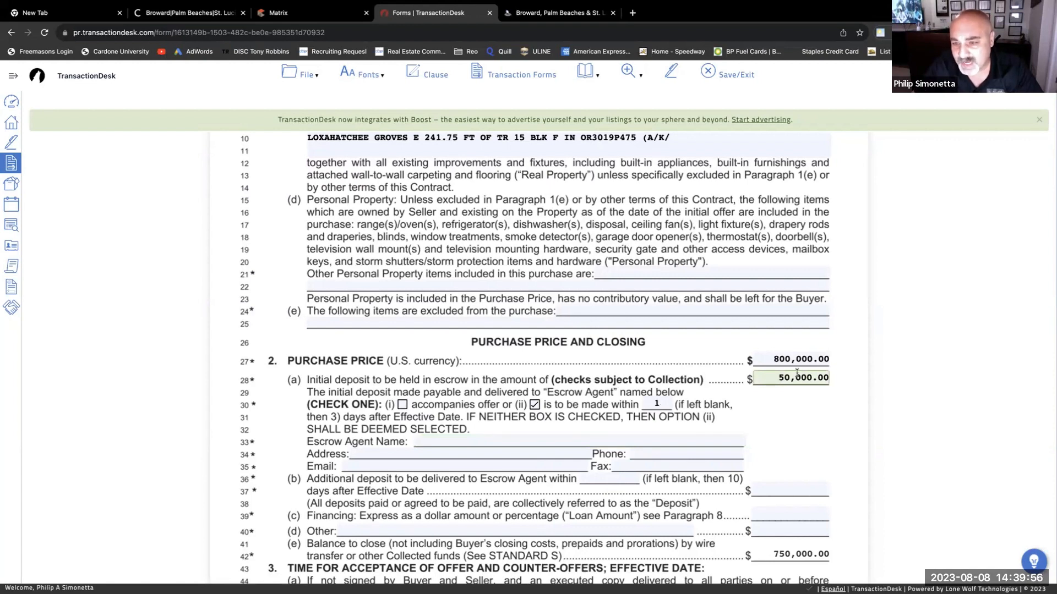
type("1")
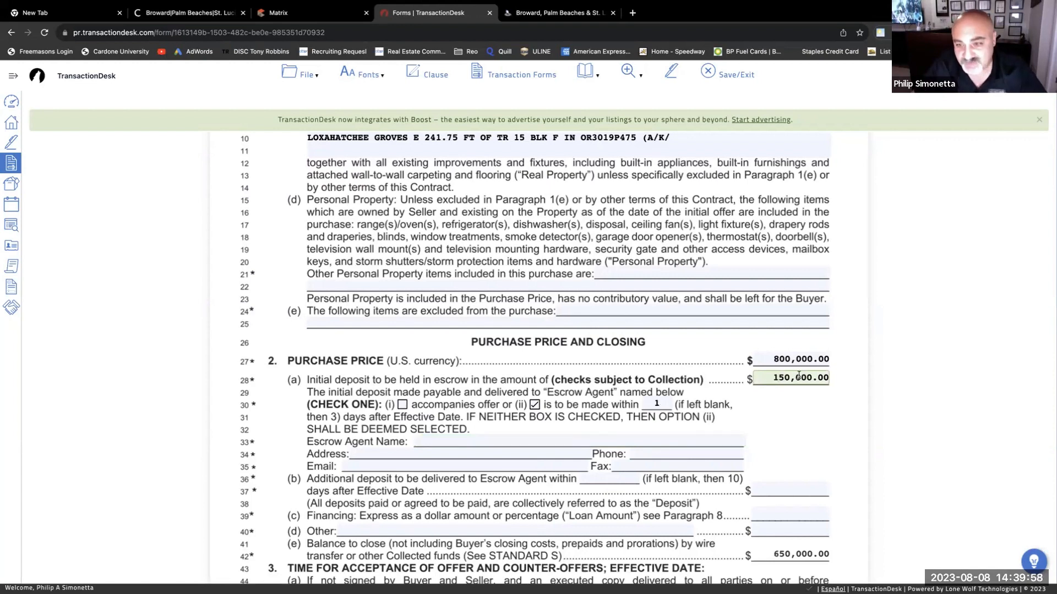
key("BackSpace")
key("BackSpace")
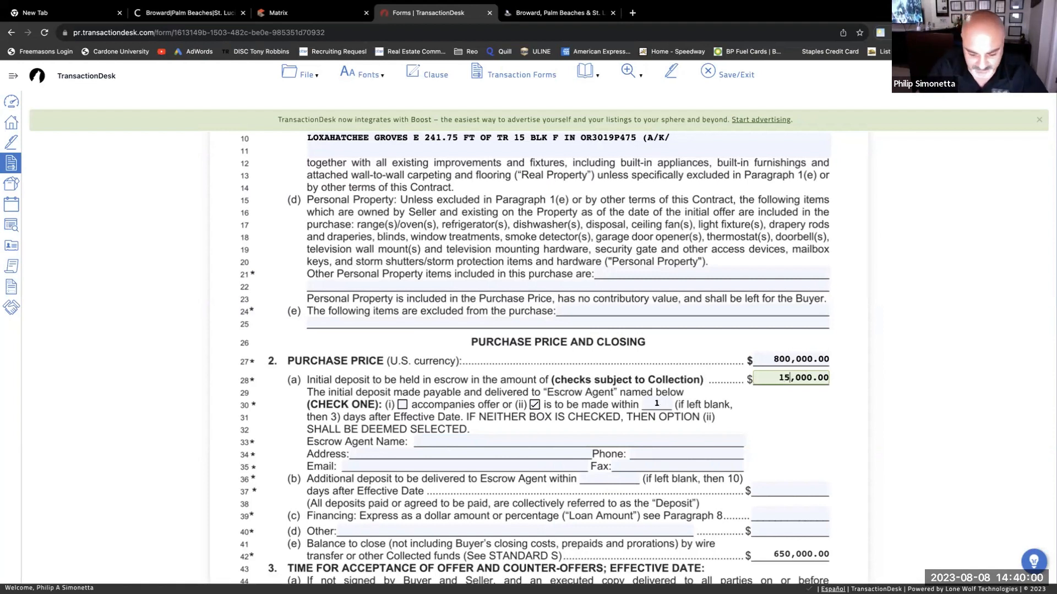
type("00")
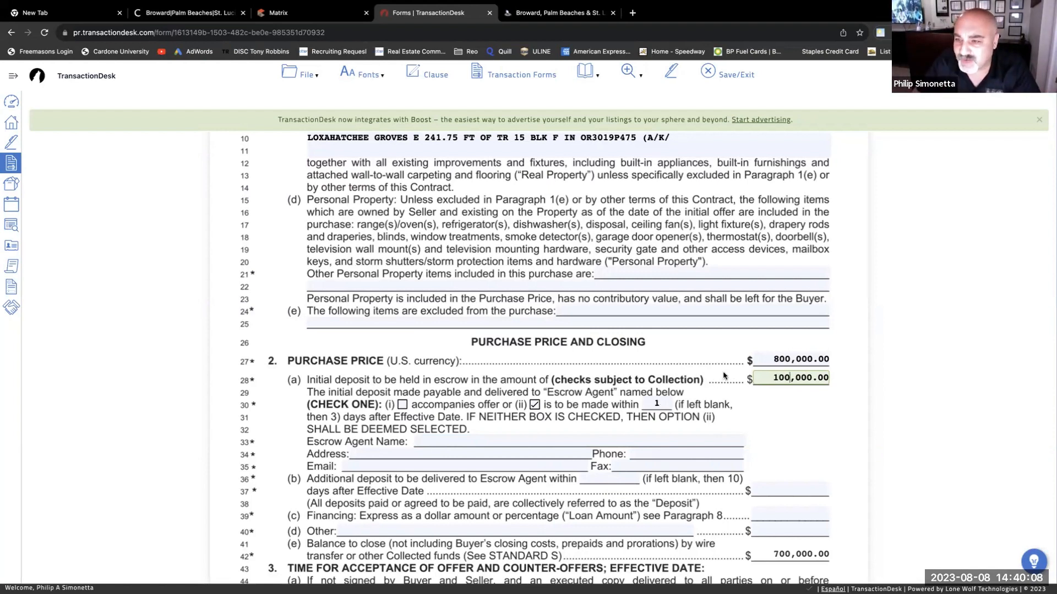
left_click_drag(771, 404, 631, 394)
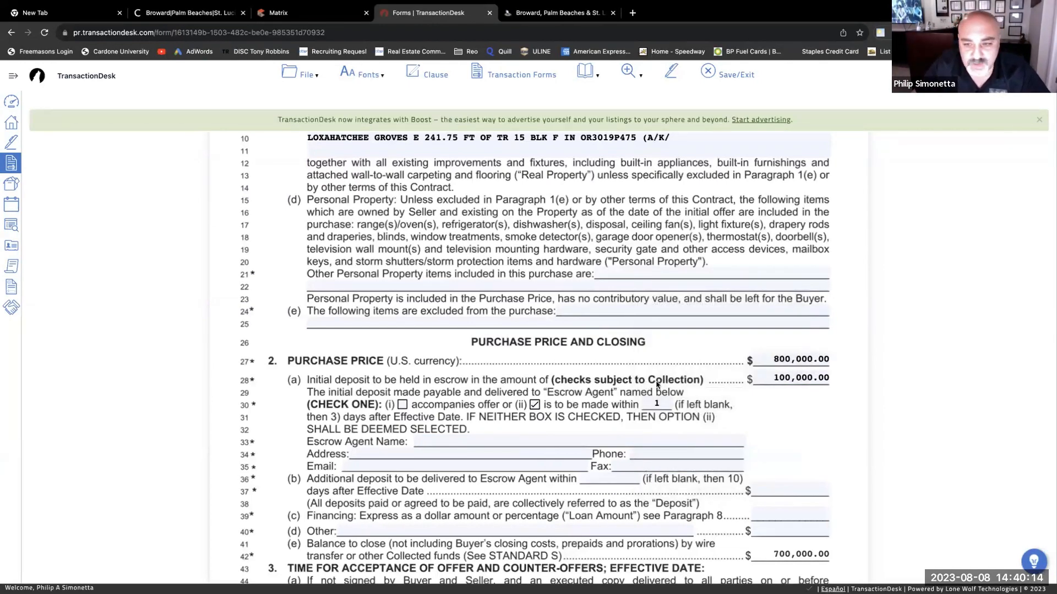
scroll(633, 393, "down", 2)
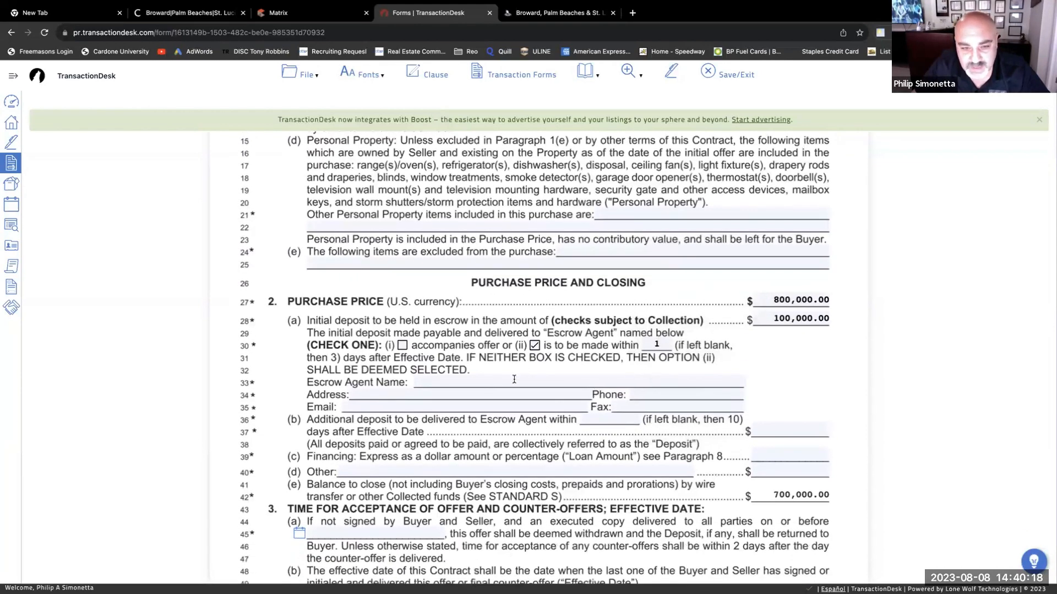
- Enter a 500,000 additional deposit on line 37
left_click(788, 428)
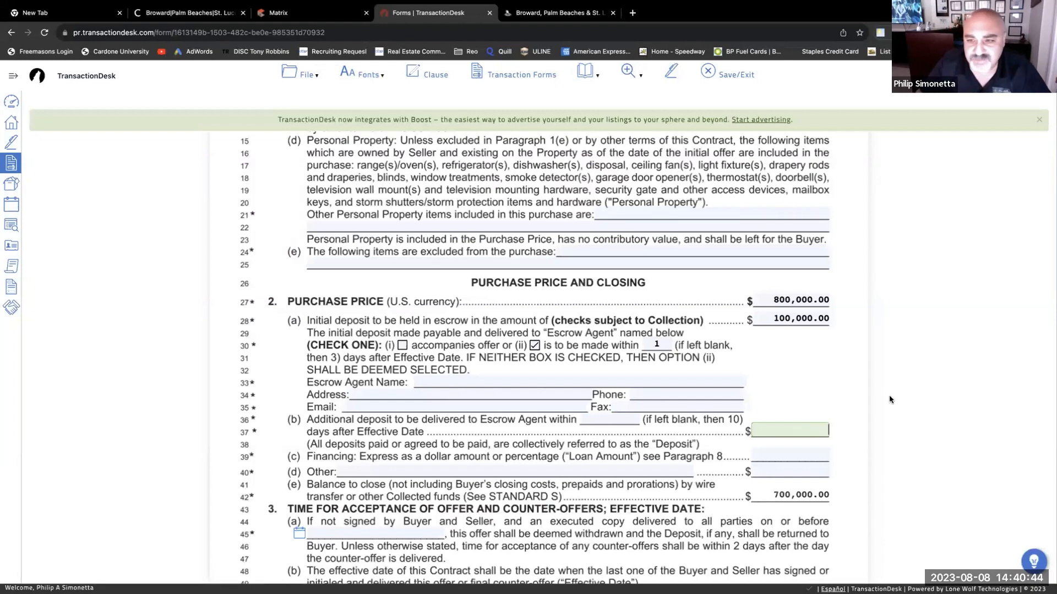
type("5000000")
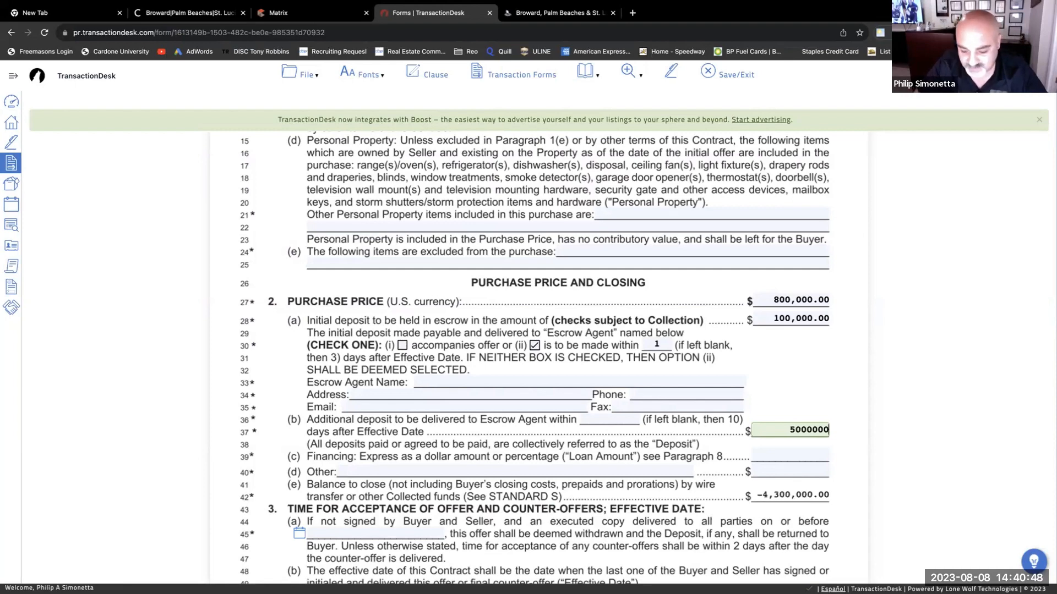
key("BackSpace")
key("Tab")
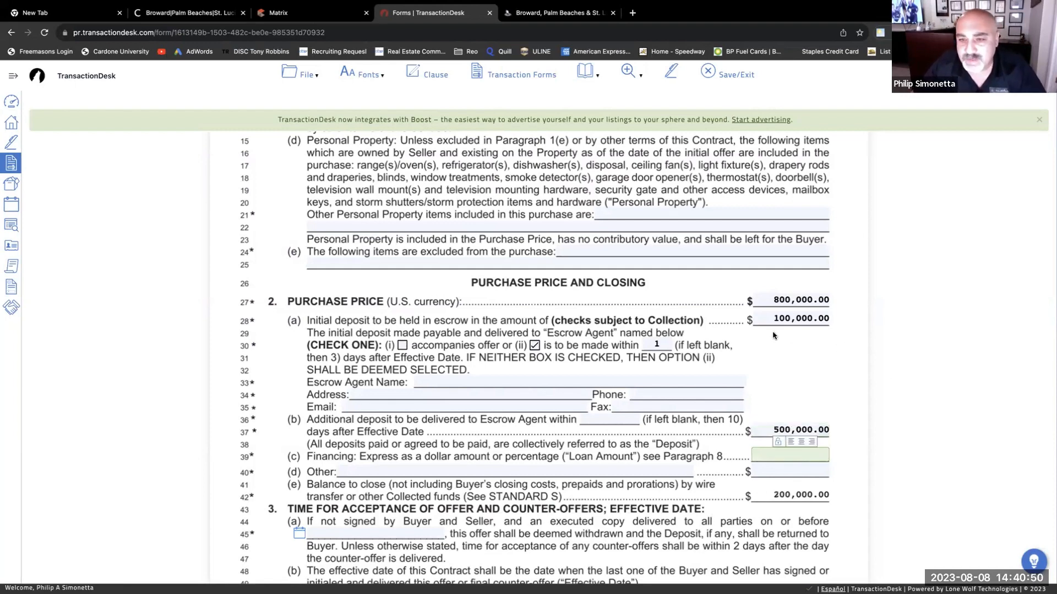
scroll(772, 335, "down", 1)
scroll(772, 335, "down", 4)
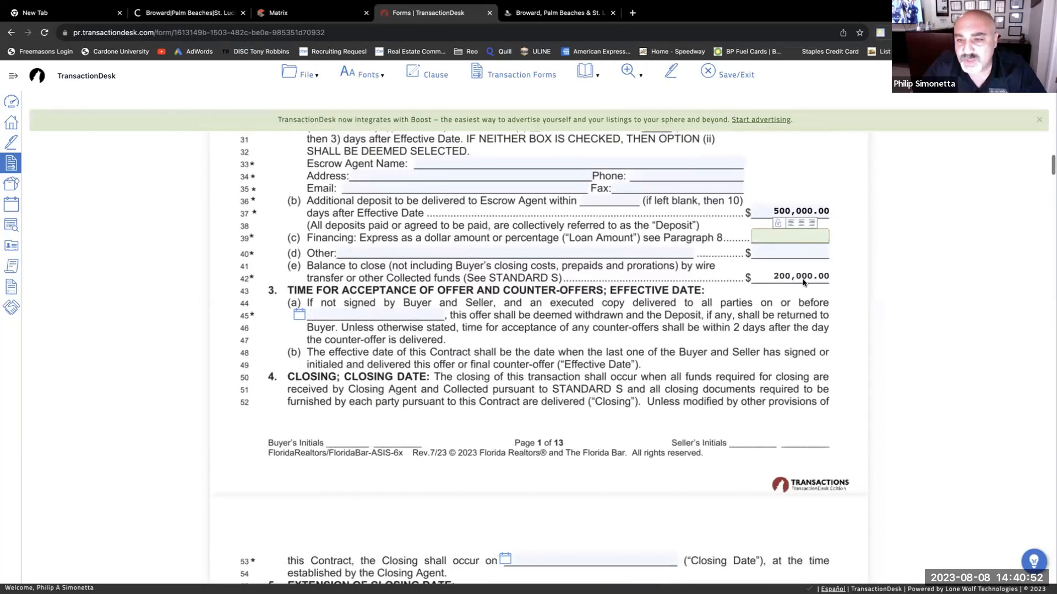
scroll(745, 347, "down", 1)
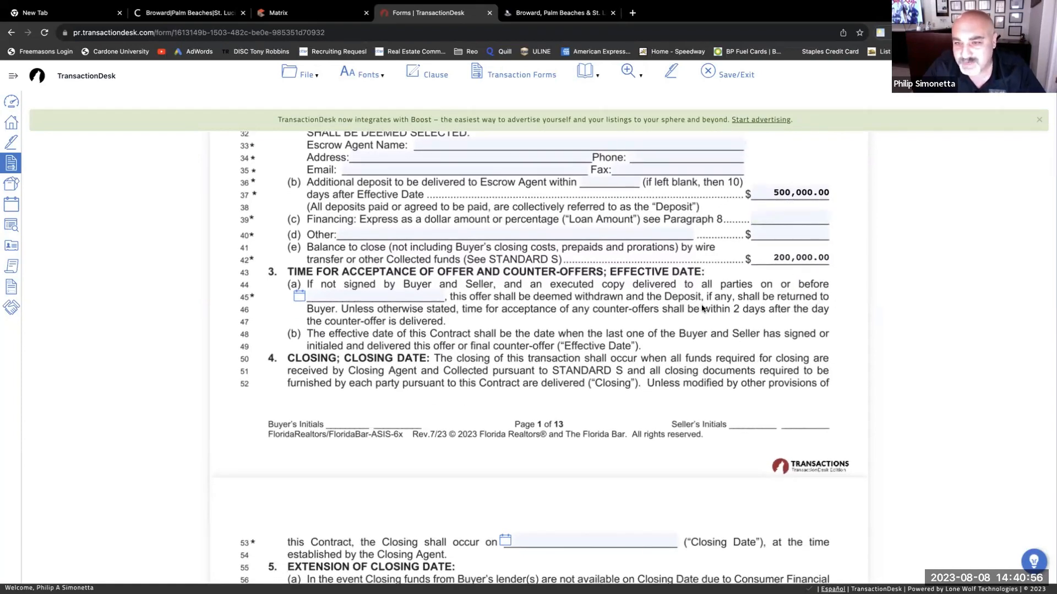
scroll(701, 307, "up", 1)
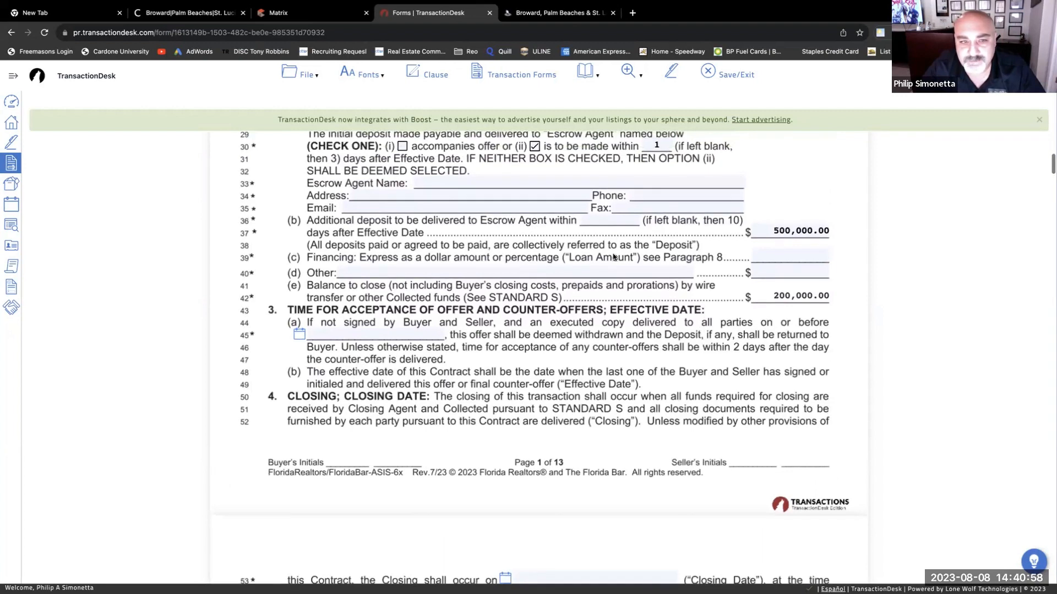
- Clear the additional deposit and enter 500000 as the financing loan amount instead
left_click(812, 231)
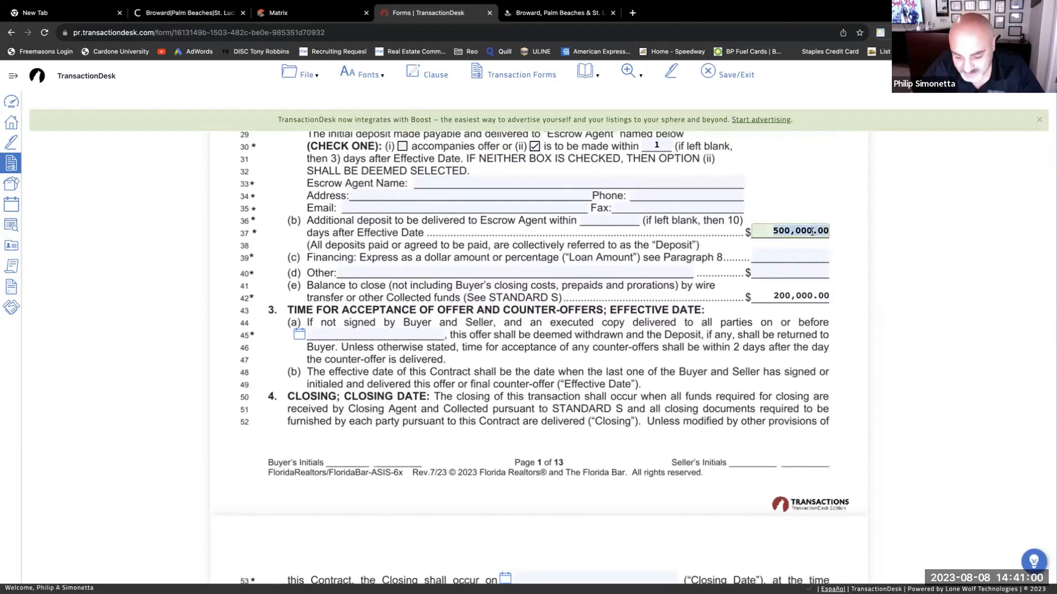
key("BackSpace")
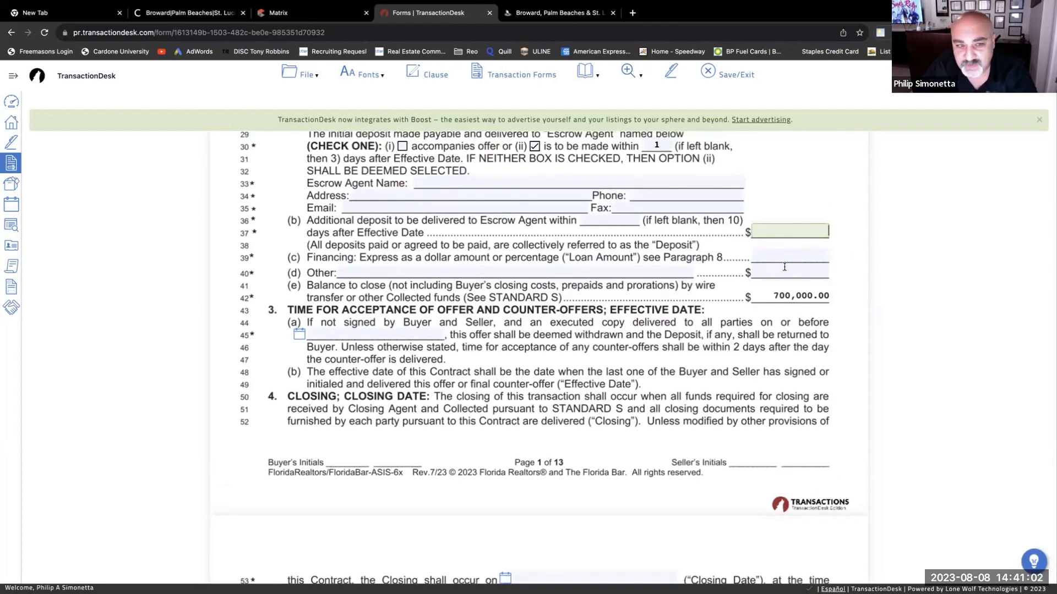
left_click(796, 258)
type("50")
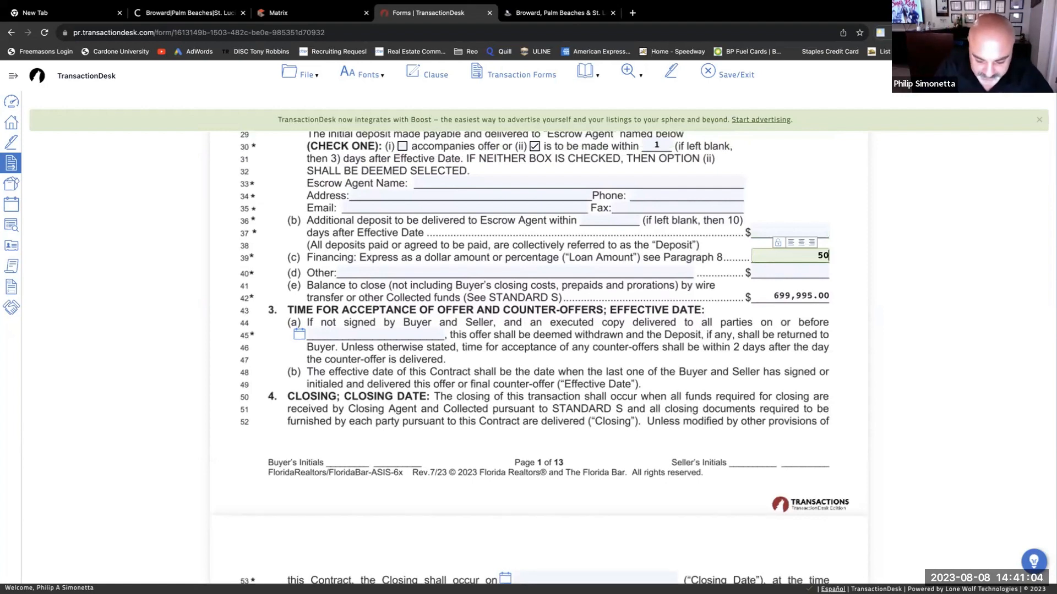
type("0000")
key("Tab")
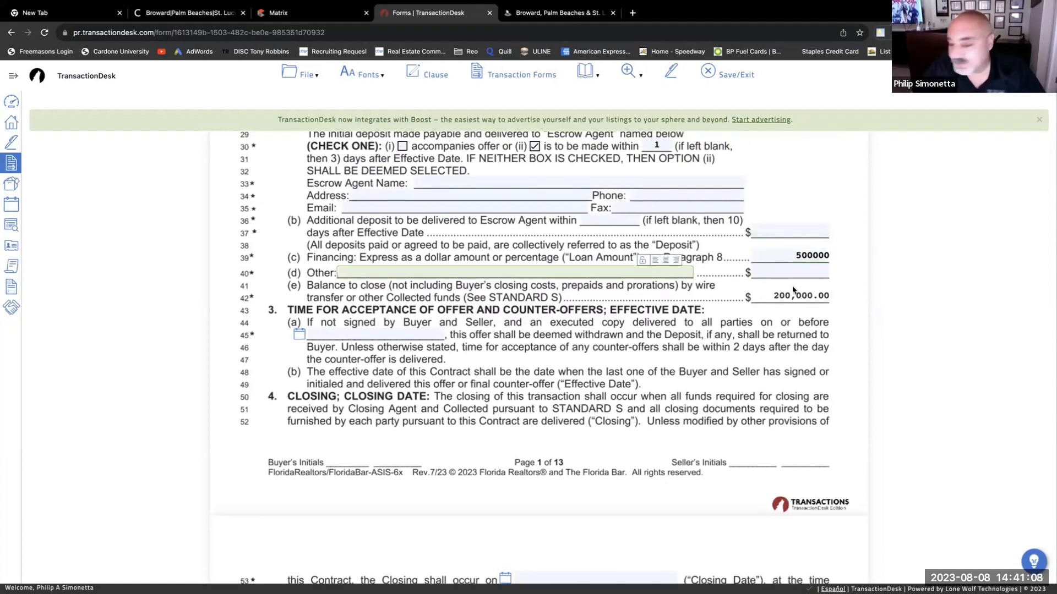
scroll(792, 288, "up", 5)
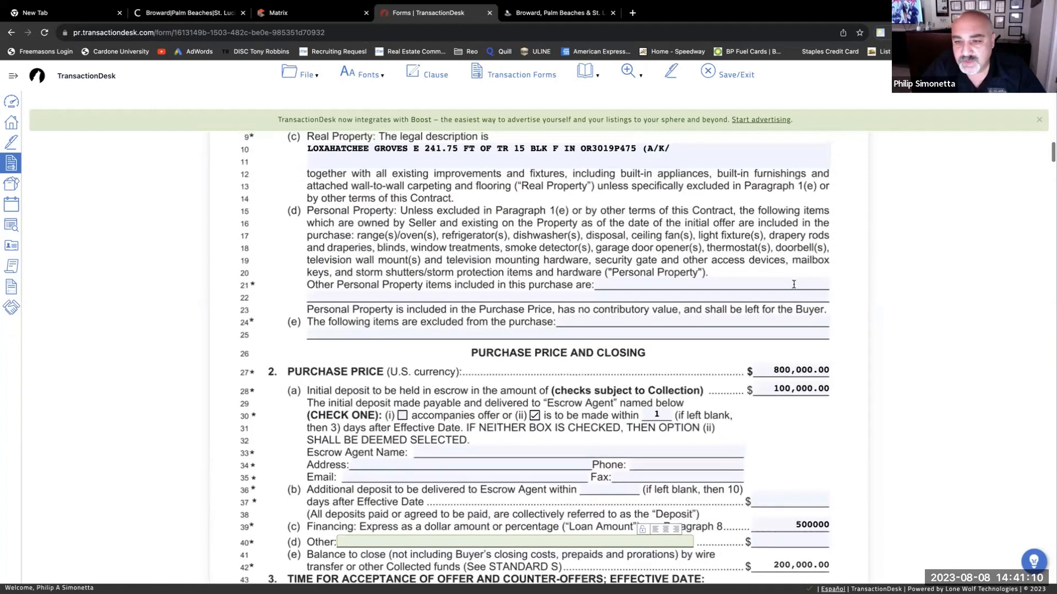
scroll(794, 284, "down", 3)
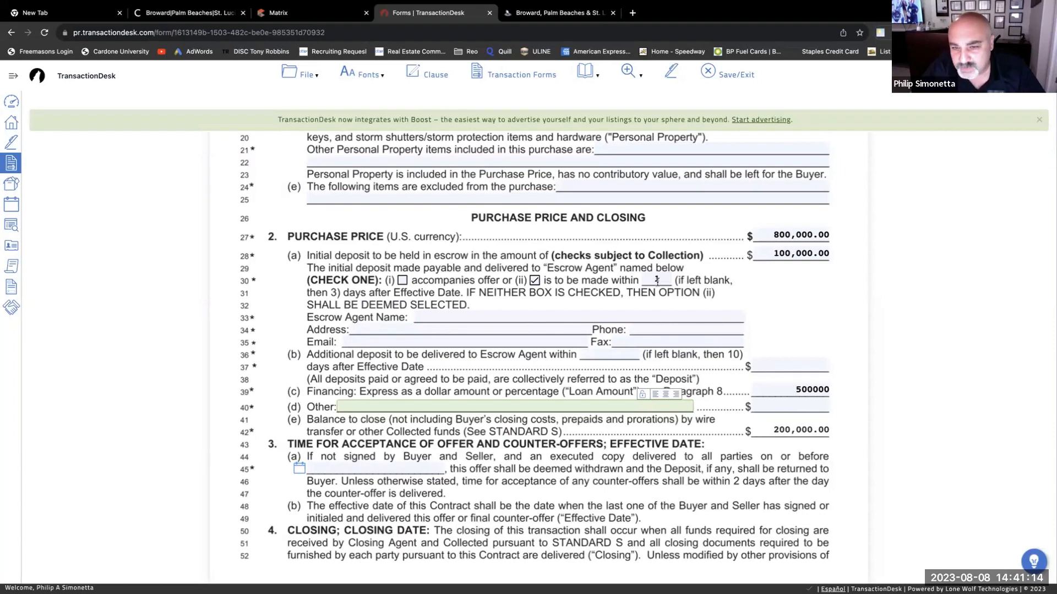
scroll(725, 297, "down", 1)
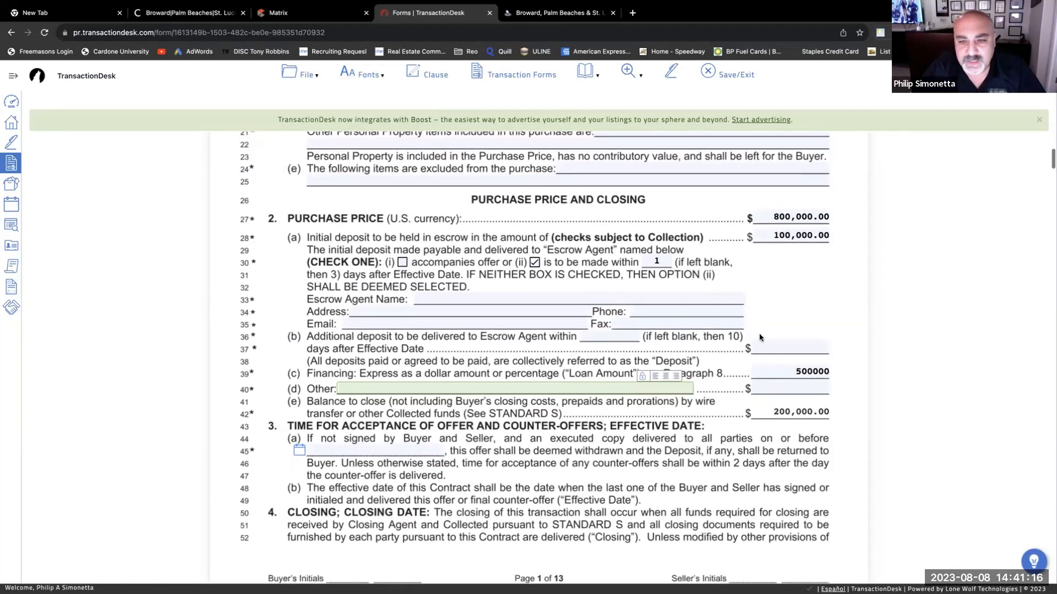
scroll(816, 372, "down", 1)
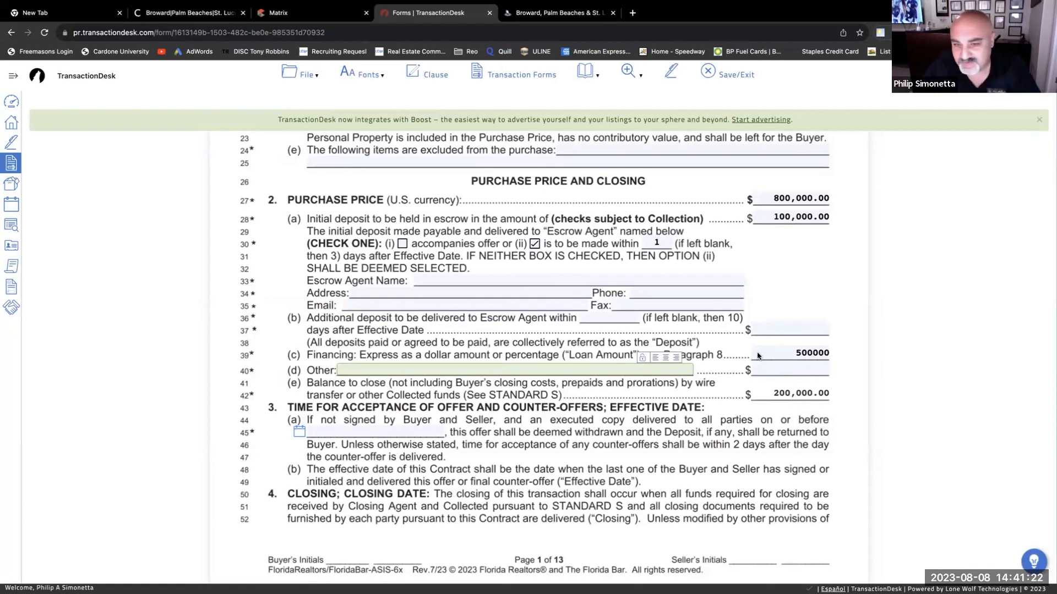
- Enter TITLE CO as escrow agent and fill in its placeholder address
left_click(517, 281)
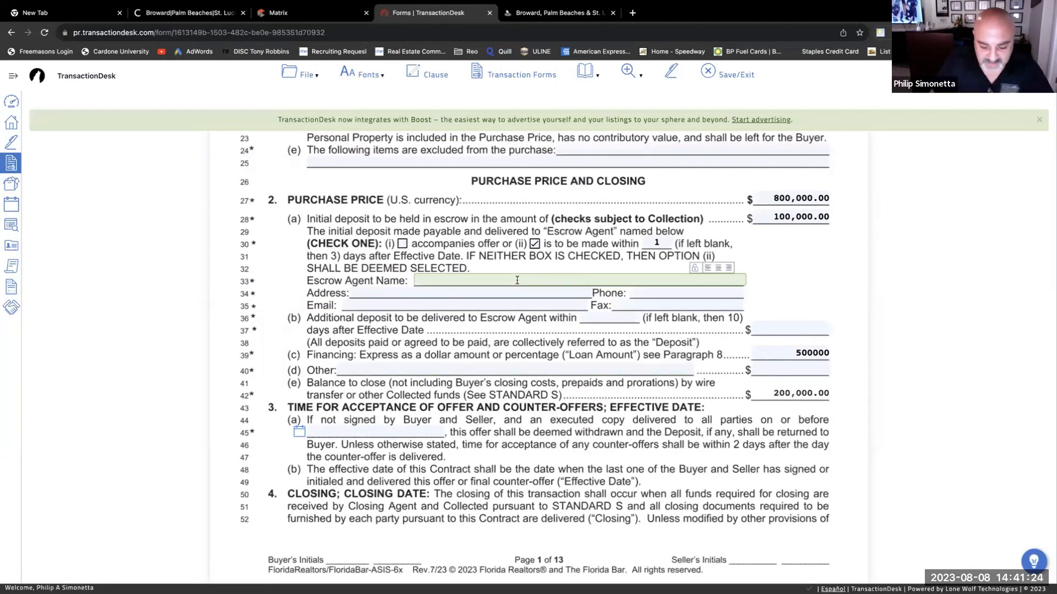
type("TITLE ")
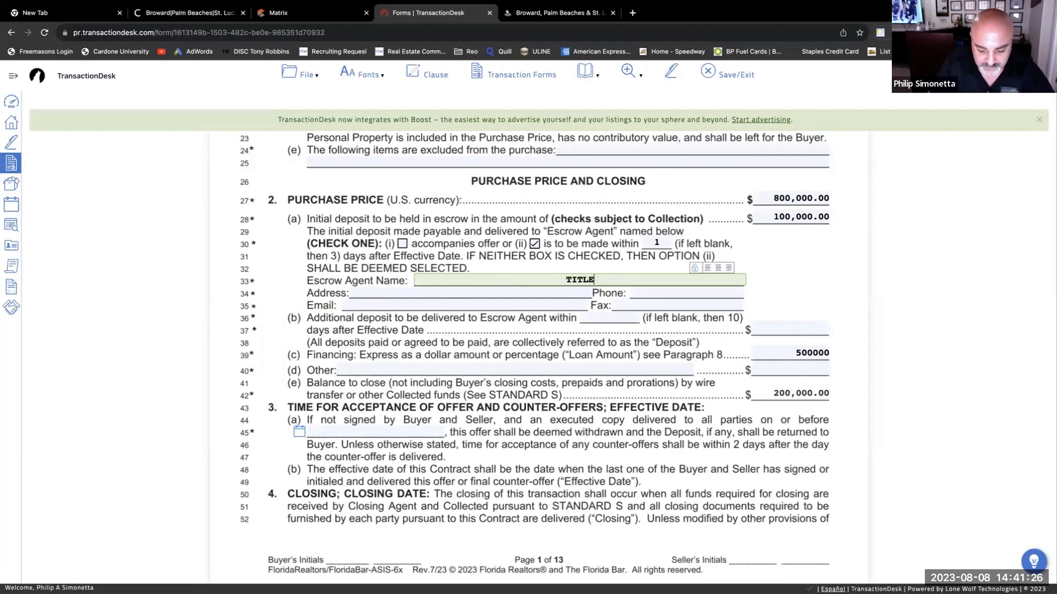
type("CO")
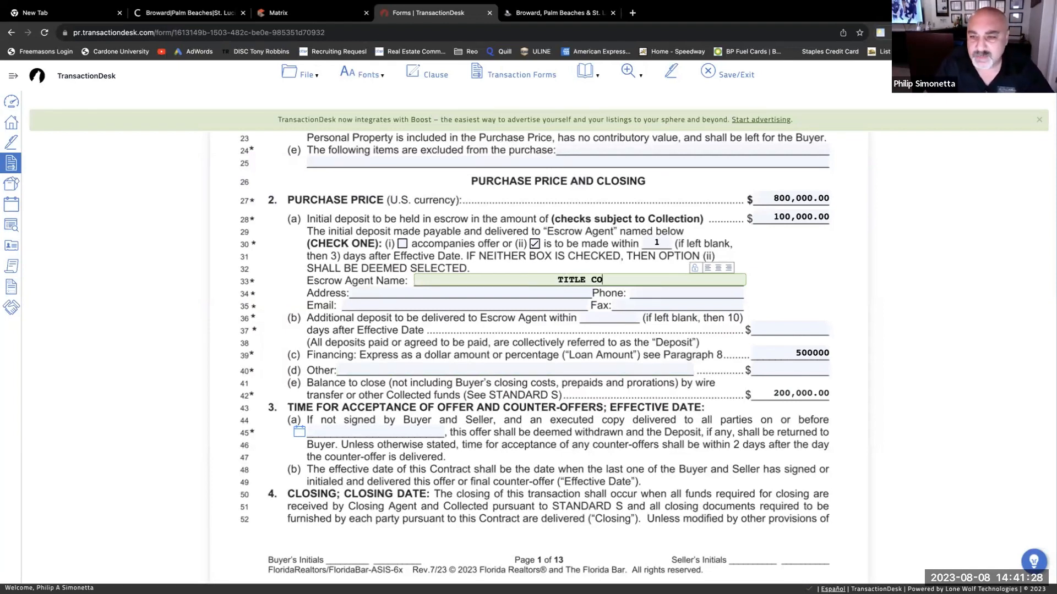
key("Tab")
type("3")
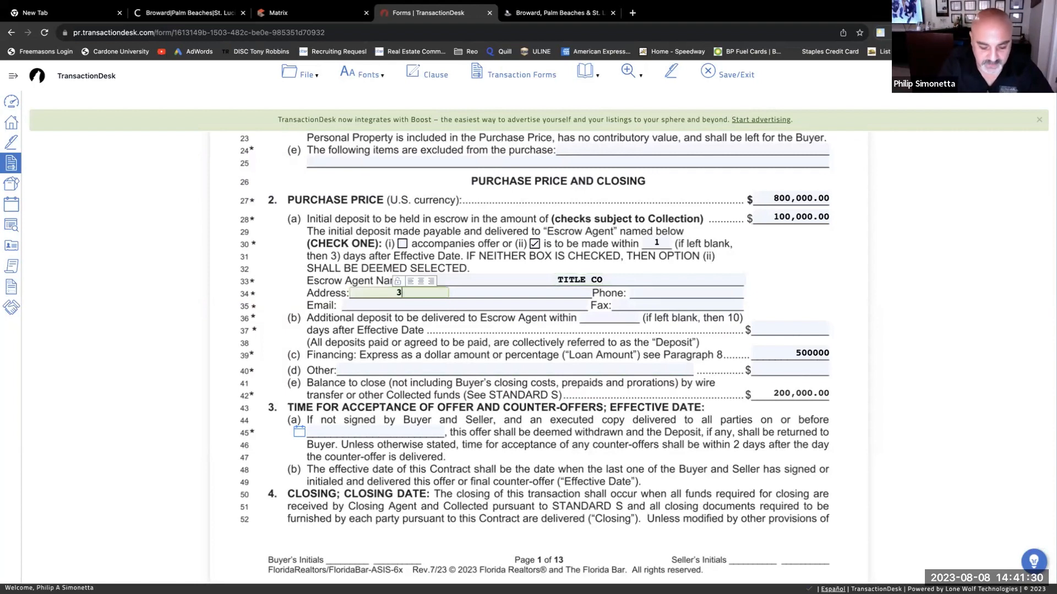
type("333")
key("Tab")
type("44444")
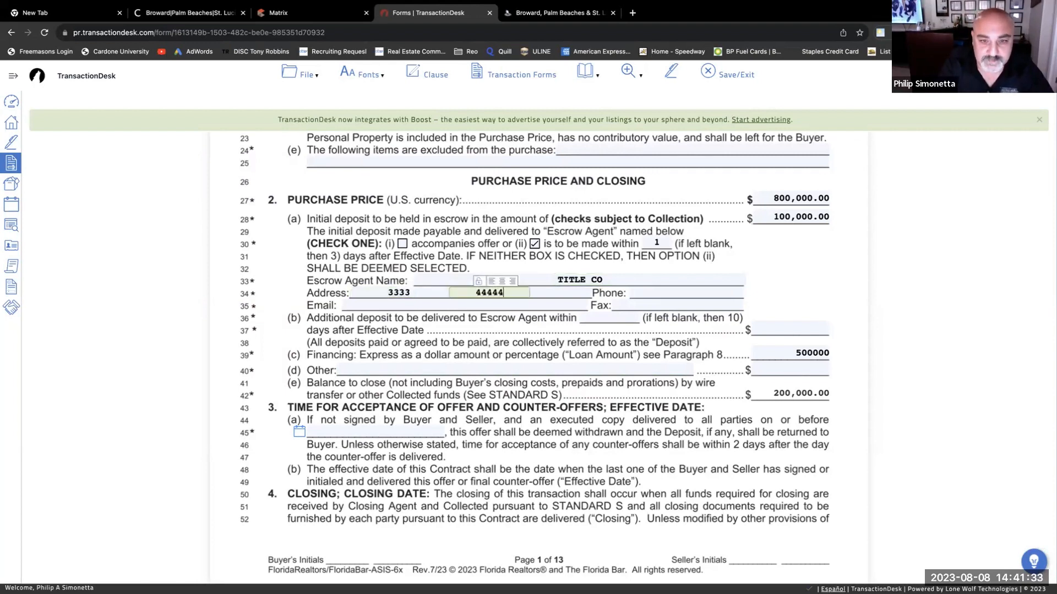
key("Tab")
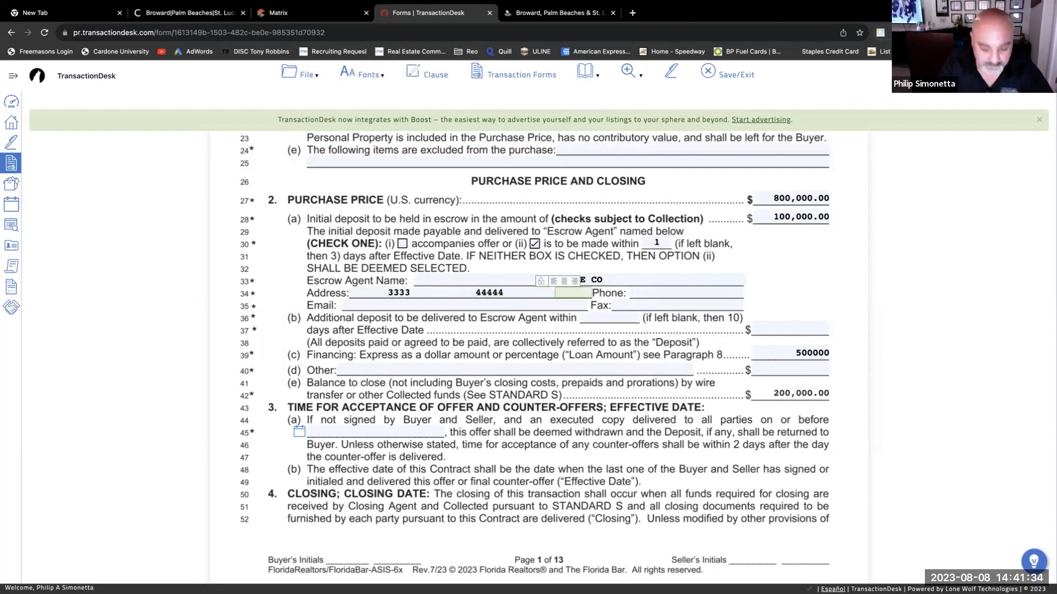
key("Tab")
type("F")
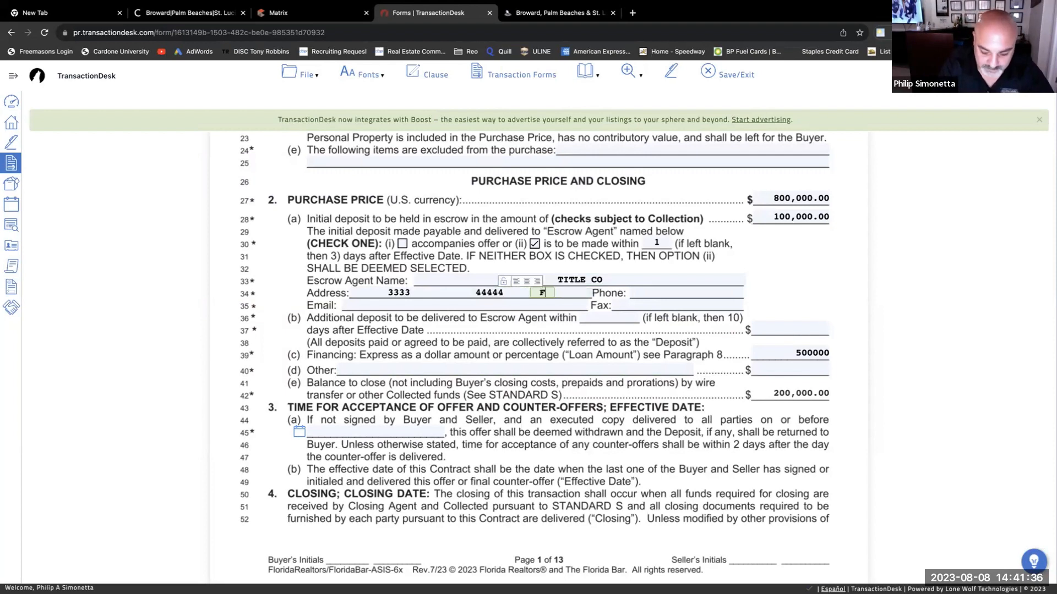
type("L")
key("Tab")
type("3")
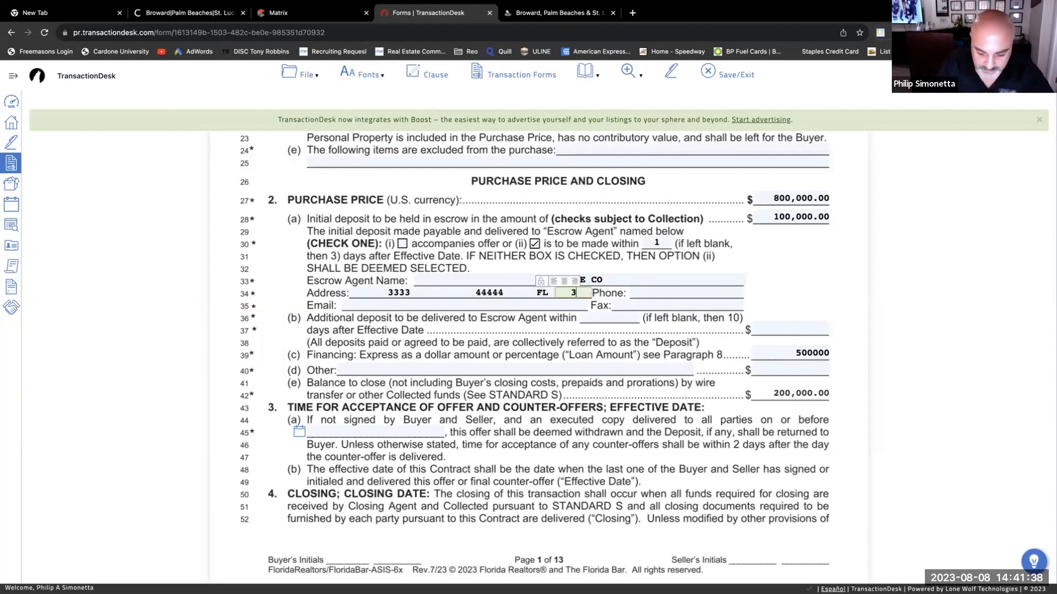
type("3308")
- Fill in the escrow agent's placeholder phone, e-mail and fax
key("Tab")
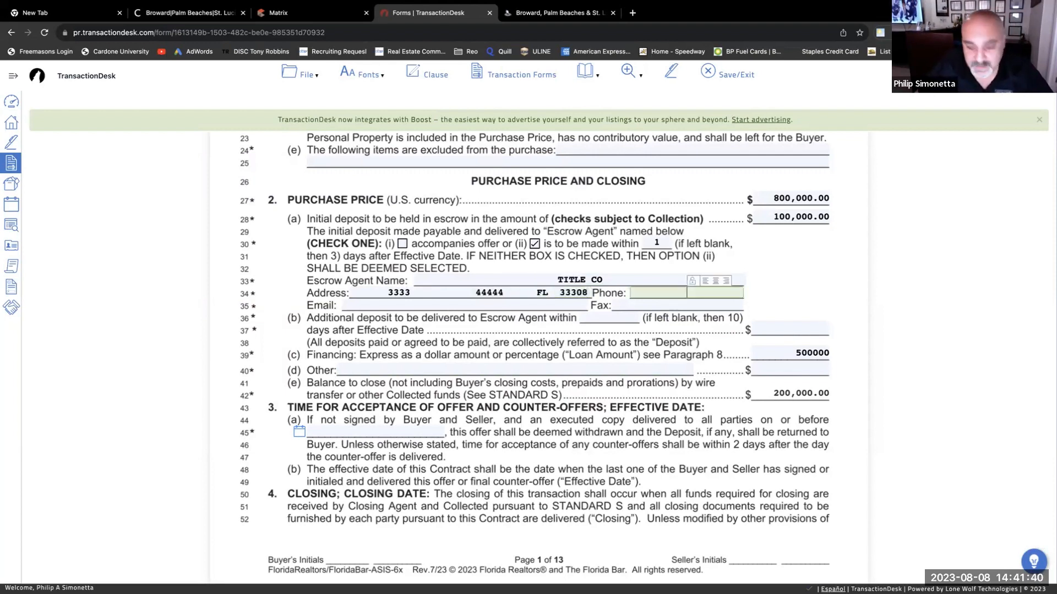
type("555555")
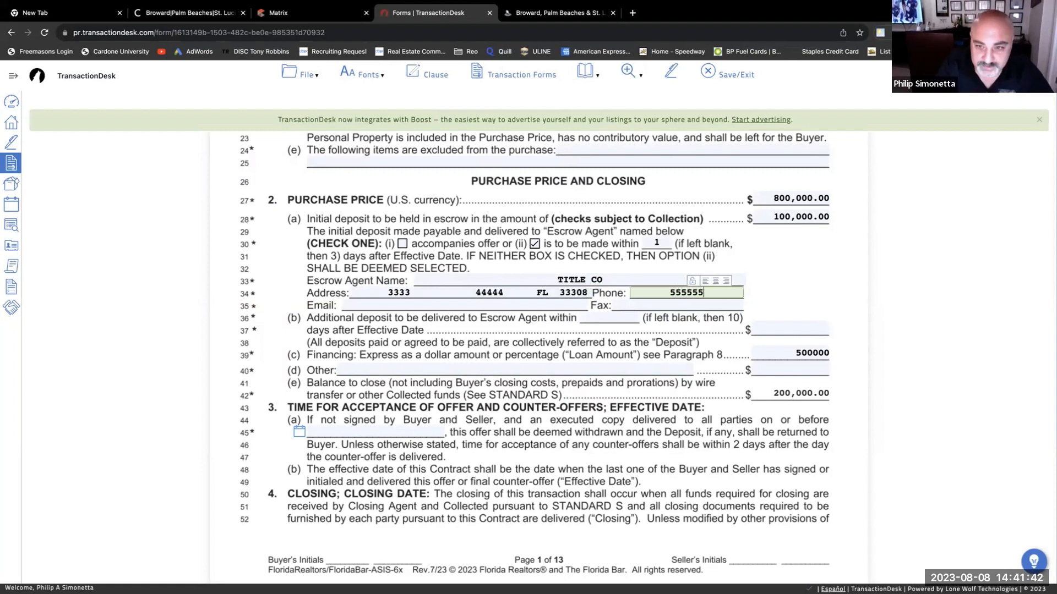
type("55555")
key("Tab")
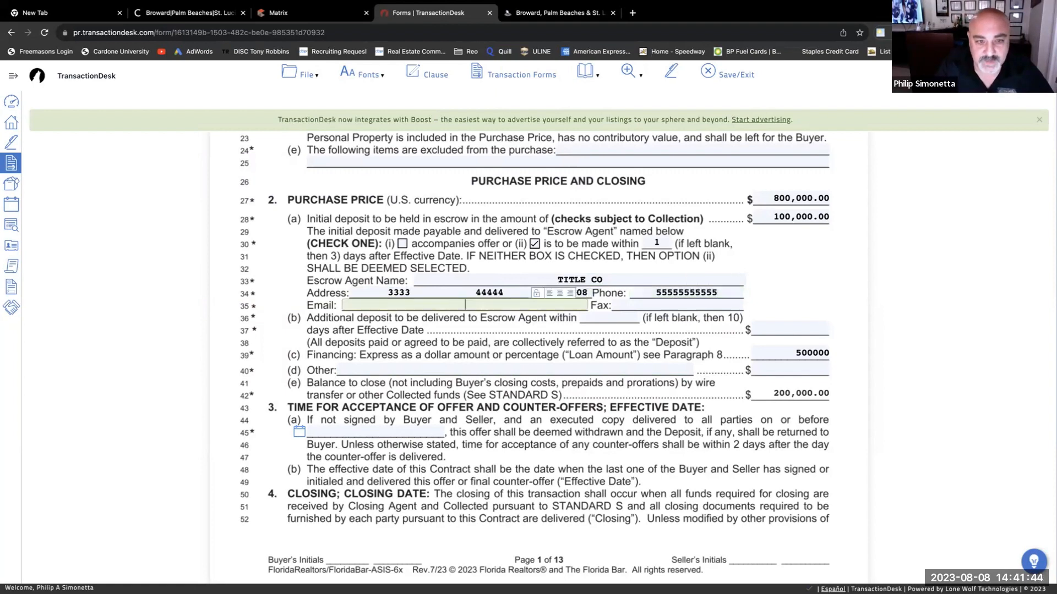
type("EMAIL.V")
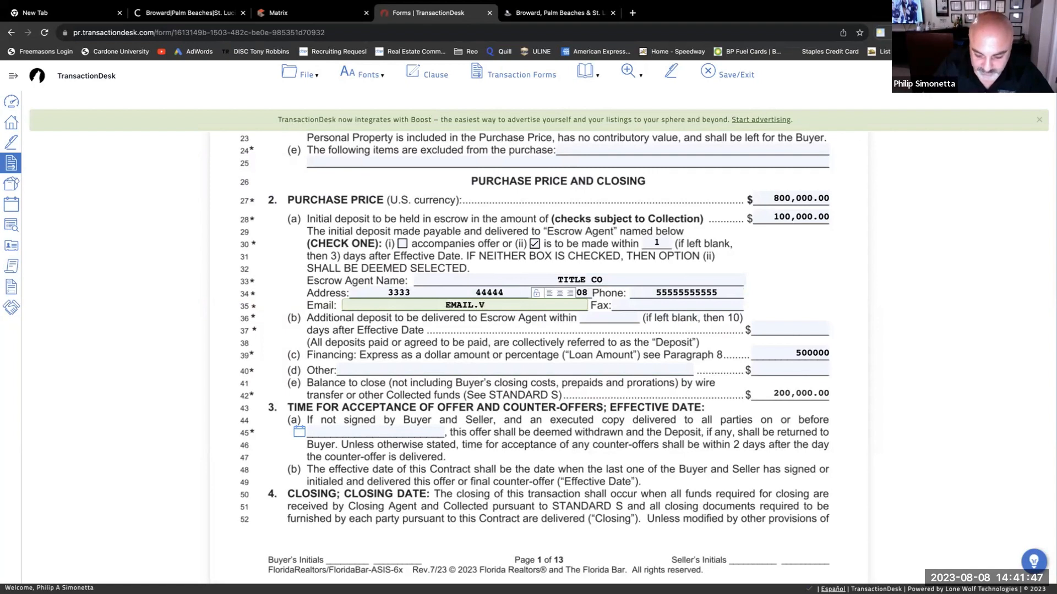
key("BackSpace")
type("COM")
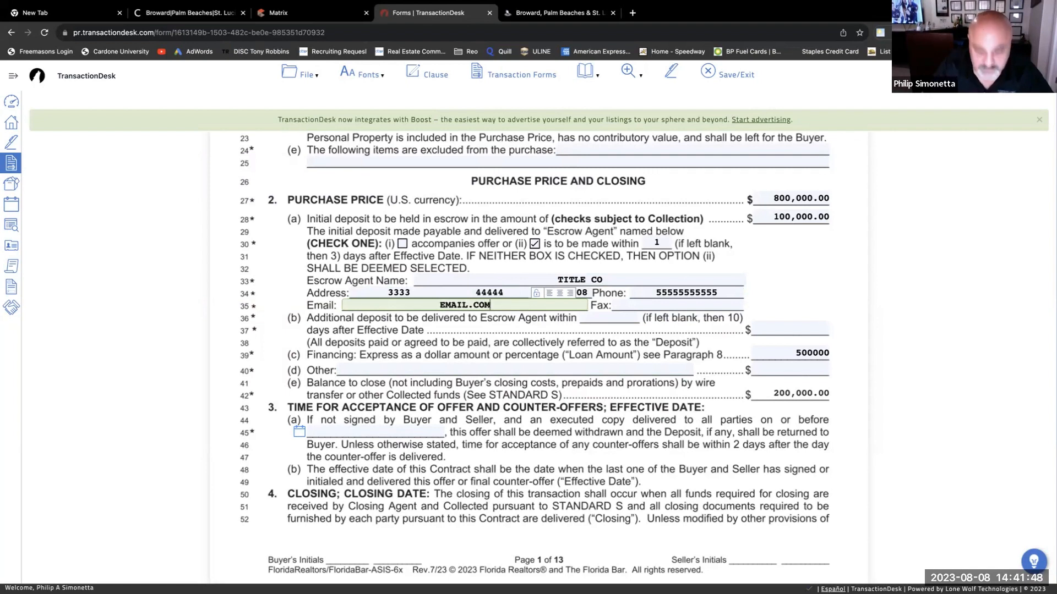
key("Tab")
type("77777")
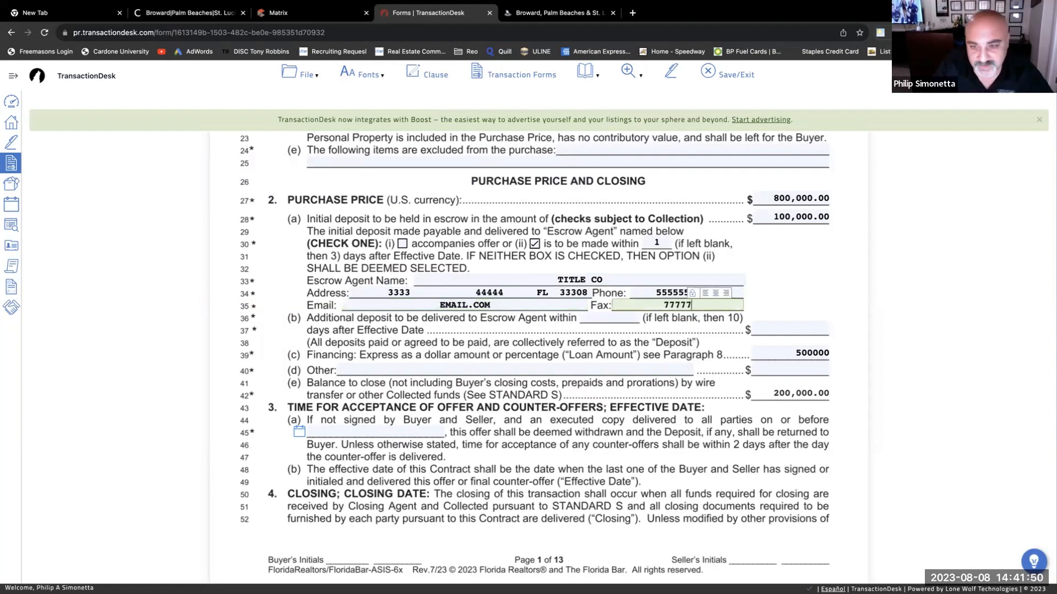
type("777777")
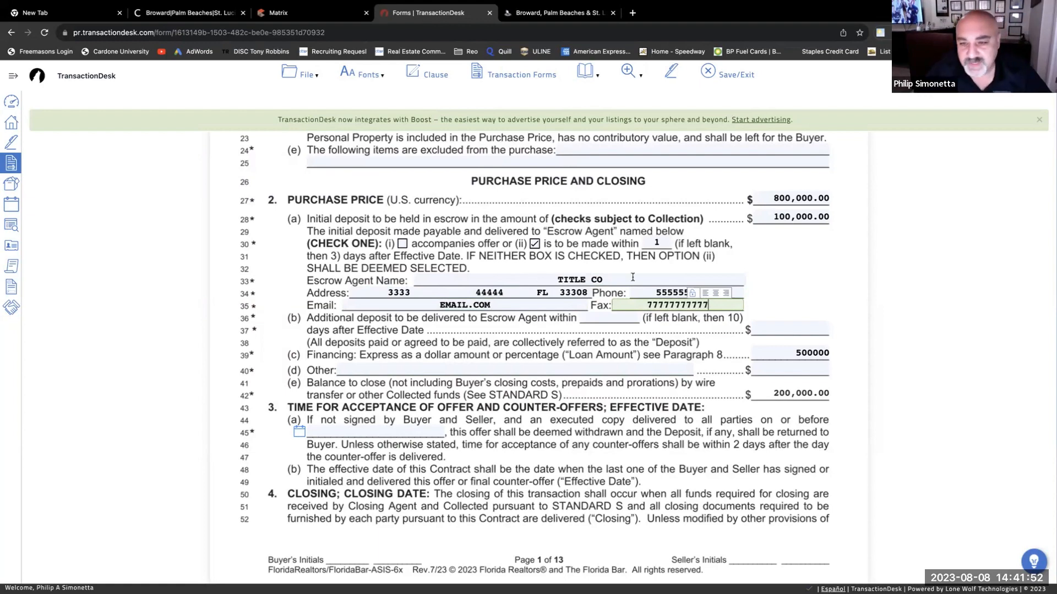
left_click(796, 276)
scroll(501, 284, "down", 1)
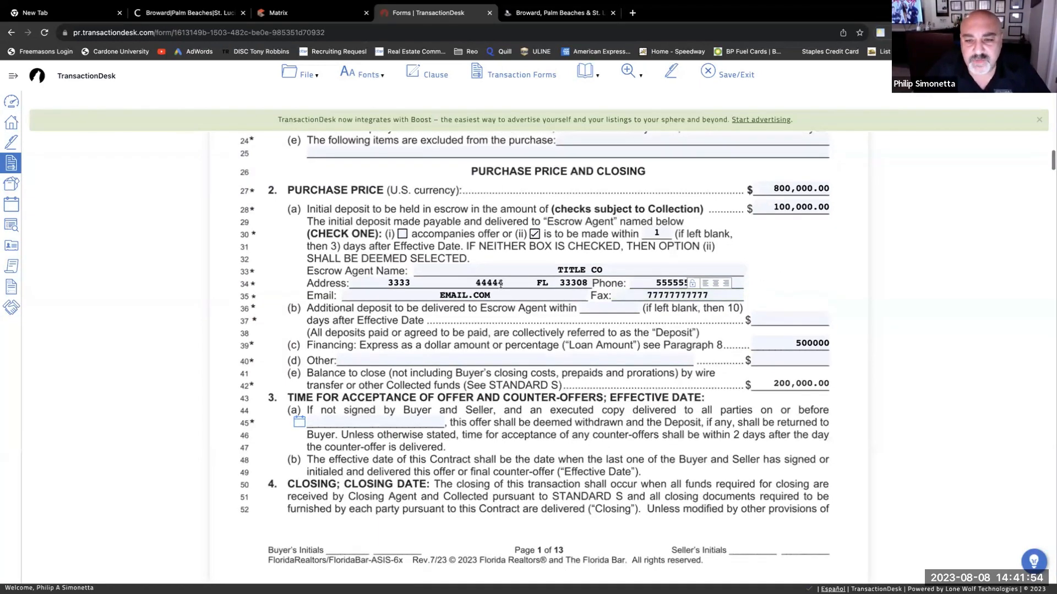
scroll(500, 284, "up", 5)
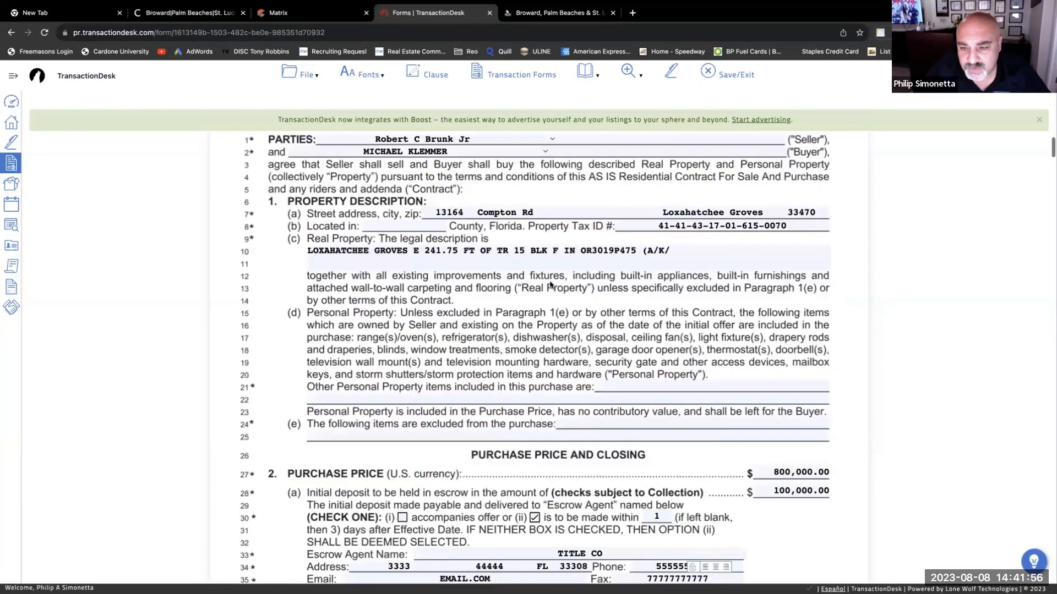
scroll(550, 285, "down", 4)
scroll(571, 296, "down", 1)
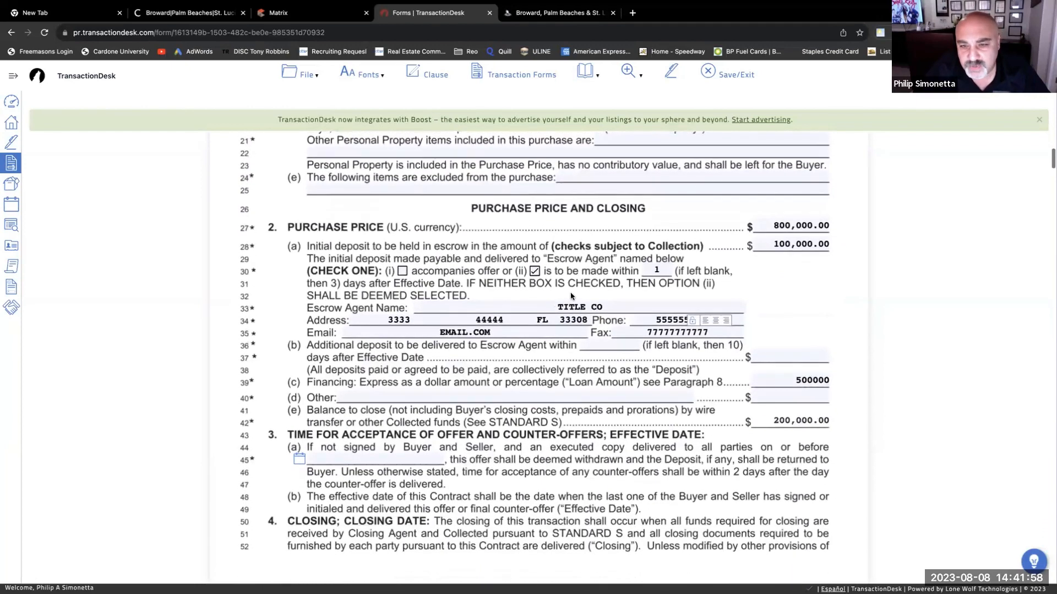
scroll(571, 296, "down", 2)
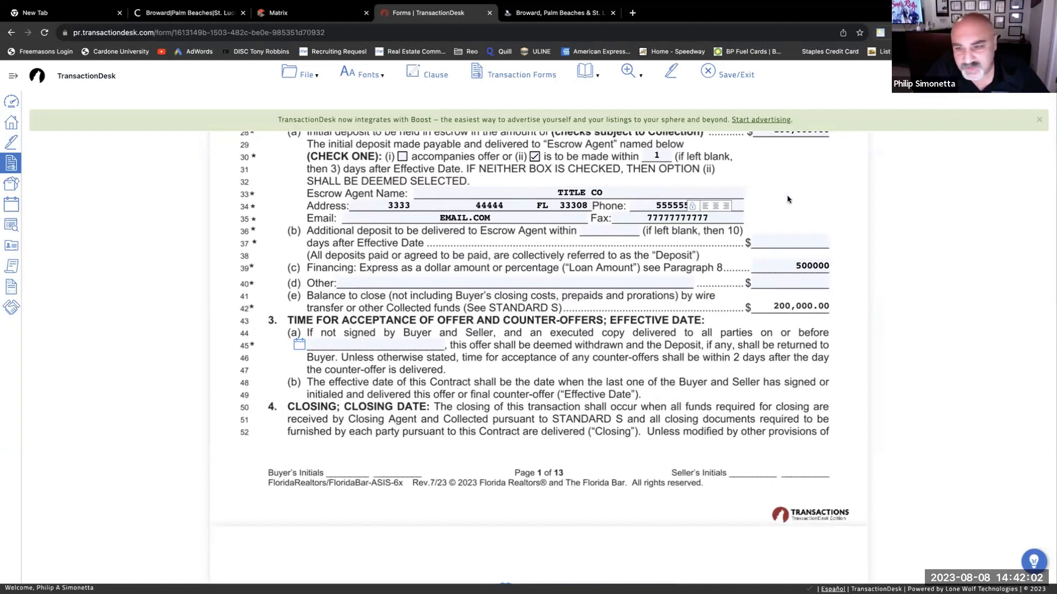
left_click(298, 345)
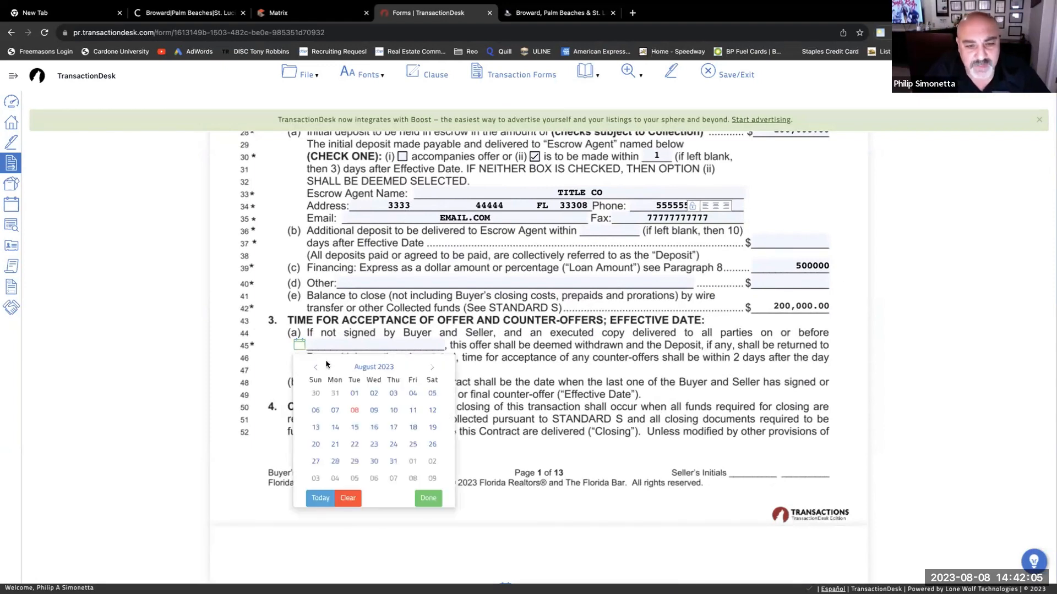
left_click(432, 367)
left_click(433, 462)
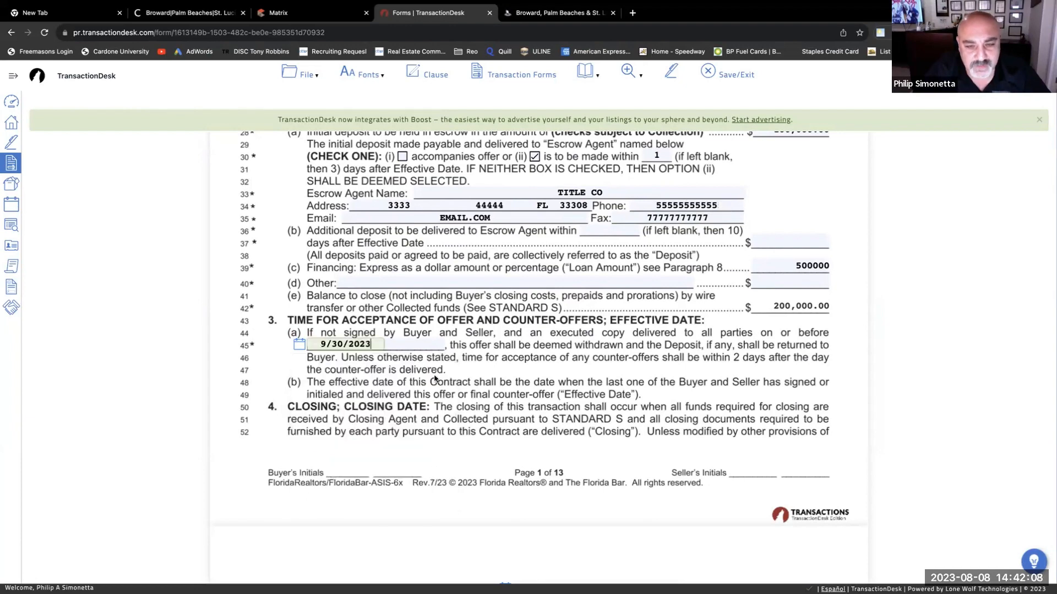
left_click(299, 345)
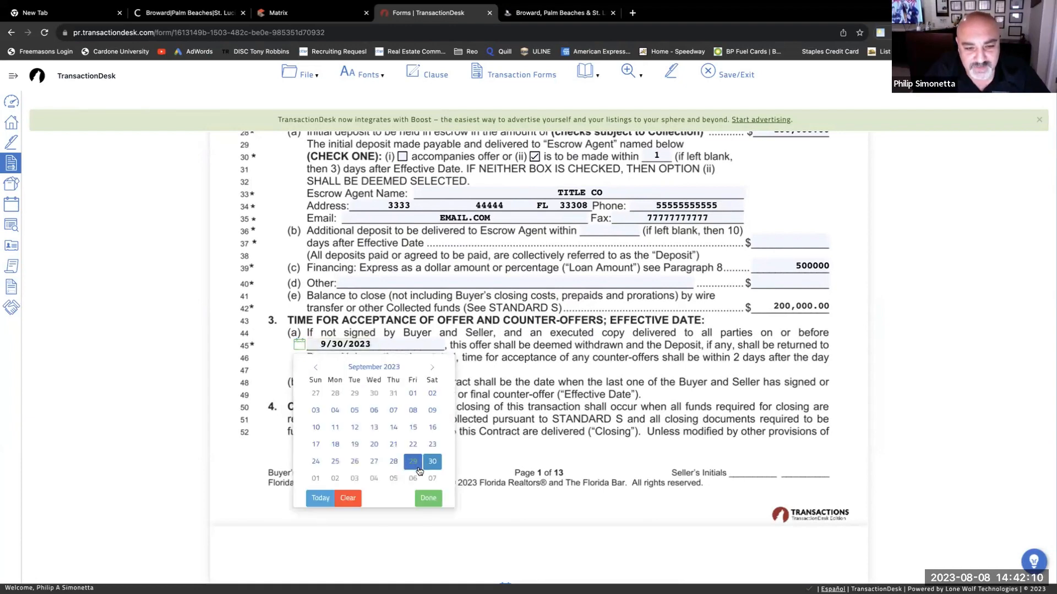
left_click(413, 462)
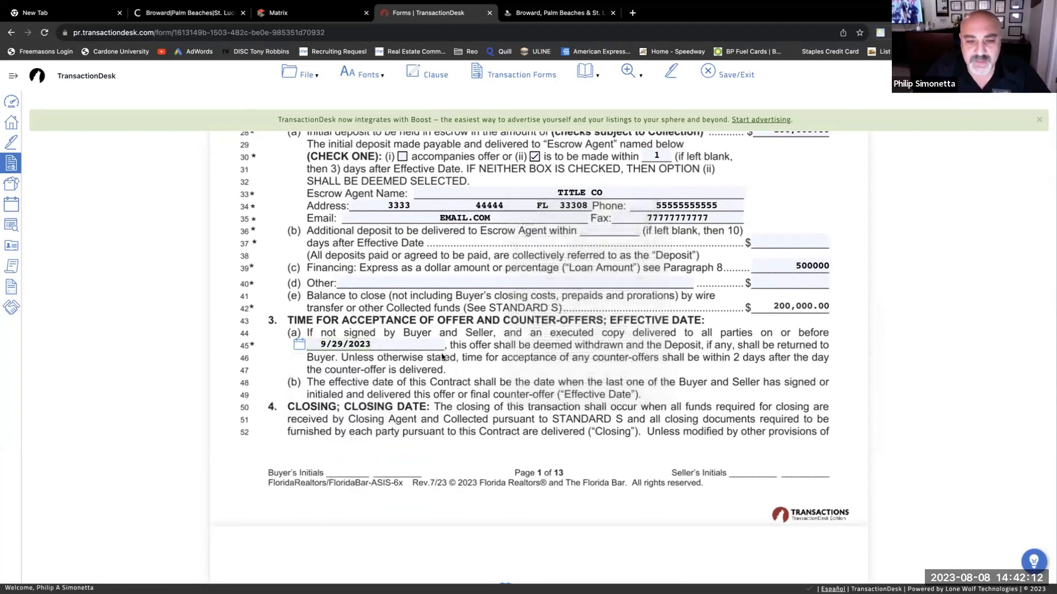
scroll(611, 380, "up", 8)
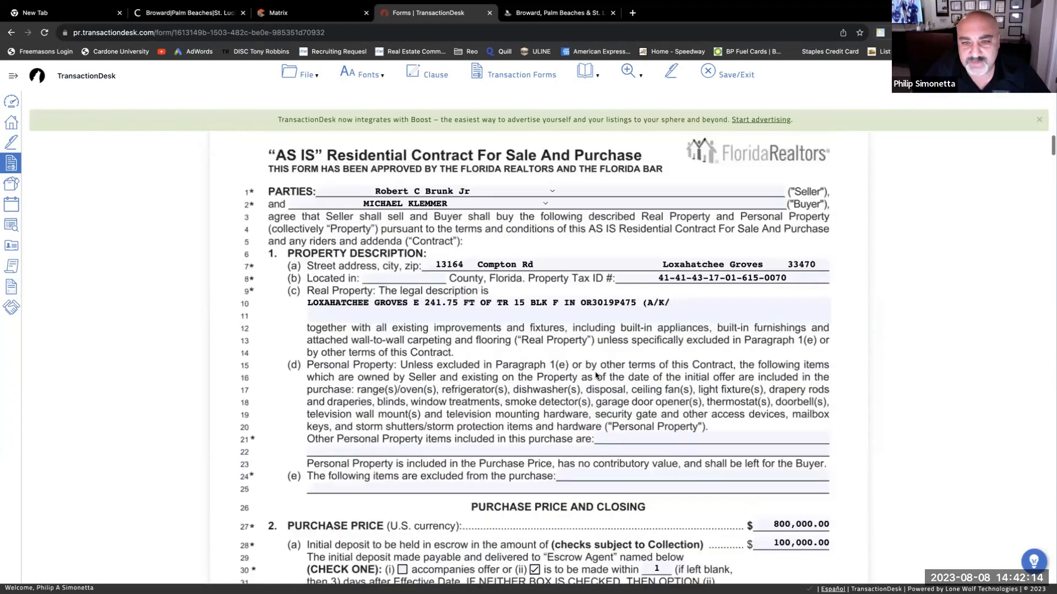
scroll(594, 369, "down", 1)
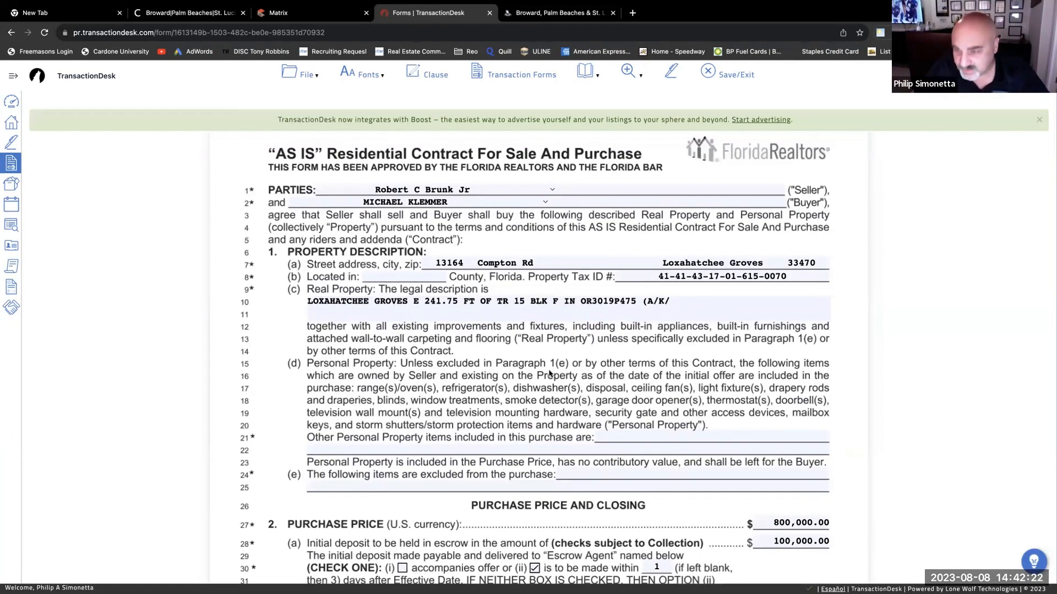
scroll(549, 373, "down", 1)
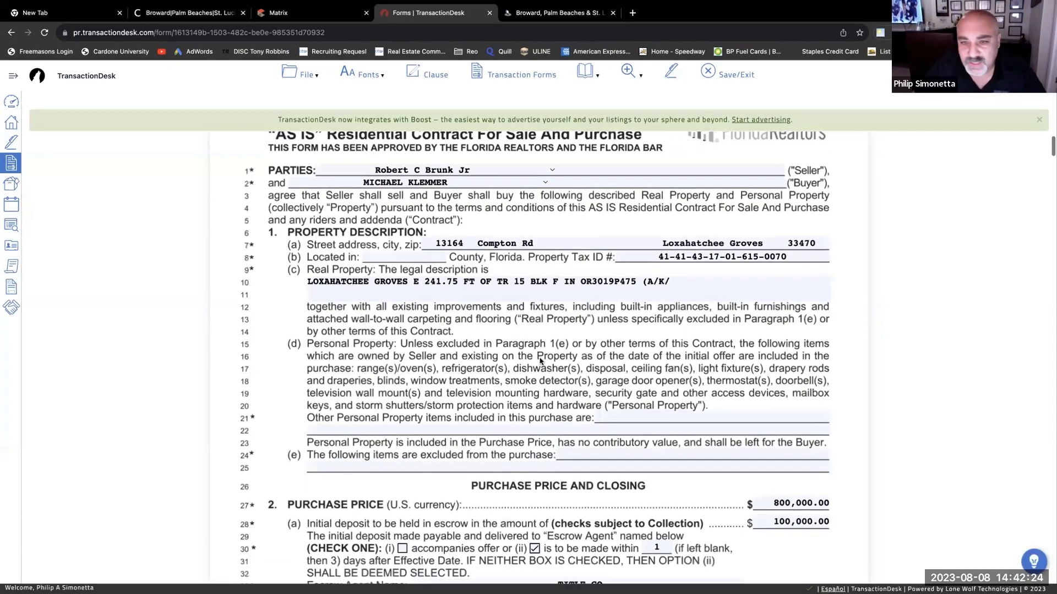
scroll(500, 308, "down", 5)
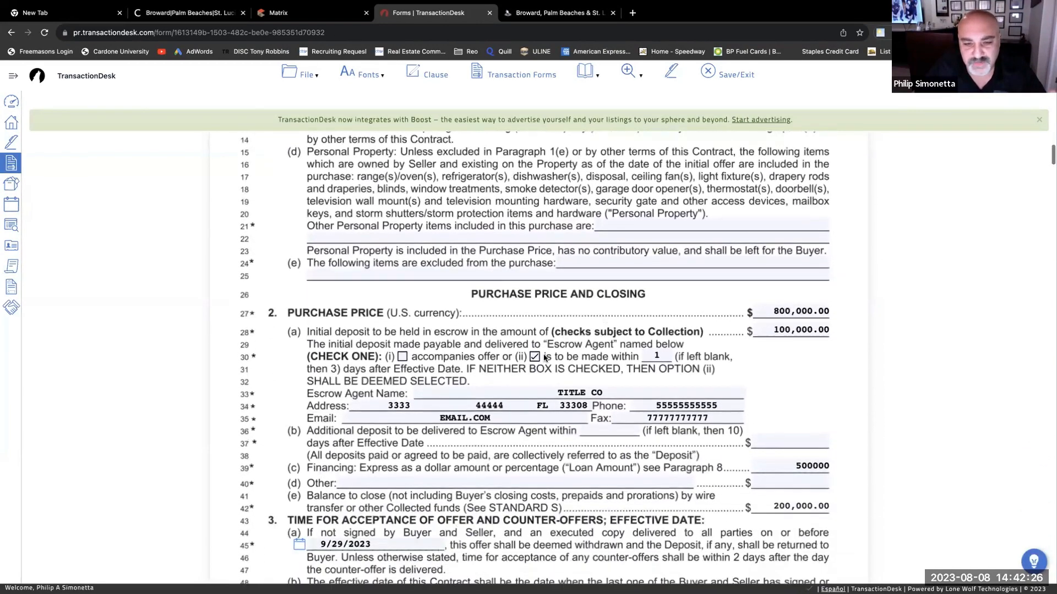
scroll(596, 356, "down", 2)
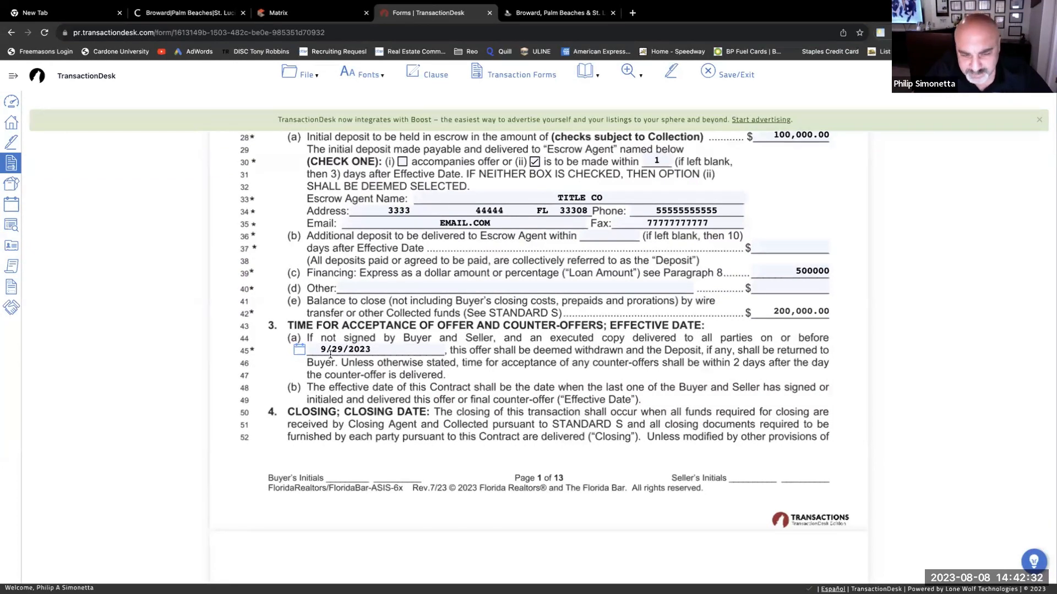
- Change the line 45 offer acceptance deadline from 9/29/2023 to 8/9/2023 at 5PM
double_click(369, 351)
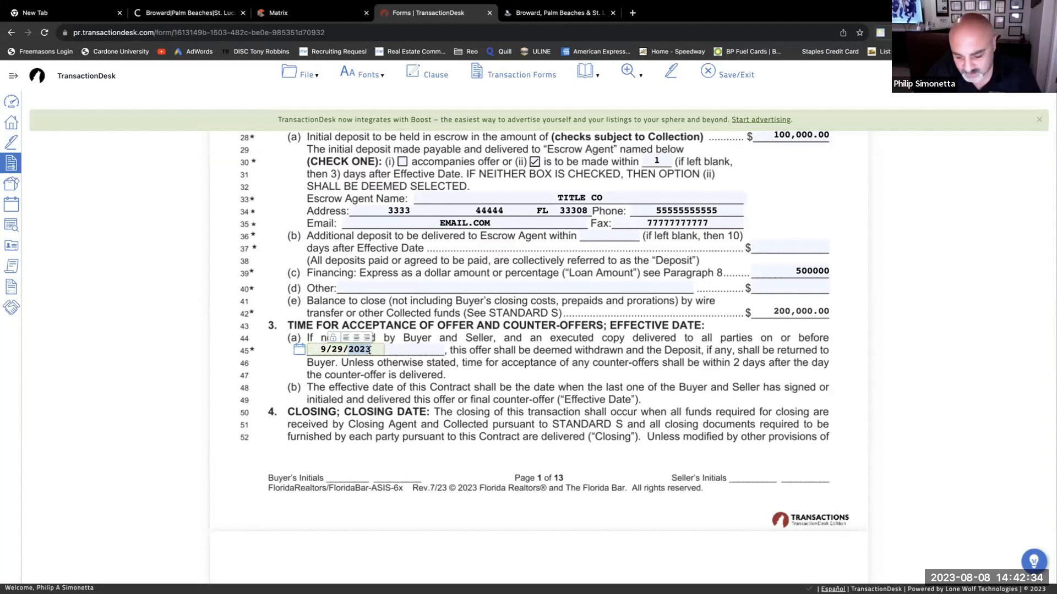
key("BackSpace")
key("BackSpace")
key("BackSpace")
key("BackSpace")
key("BackSpace")
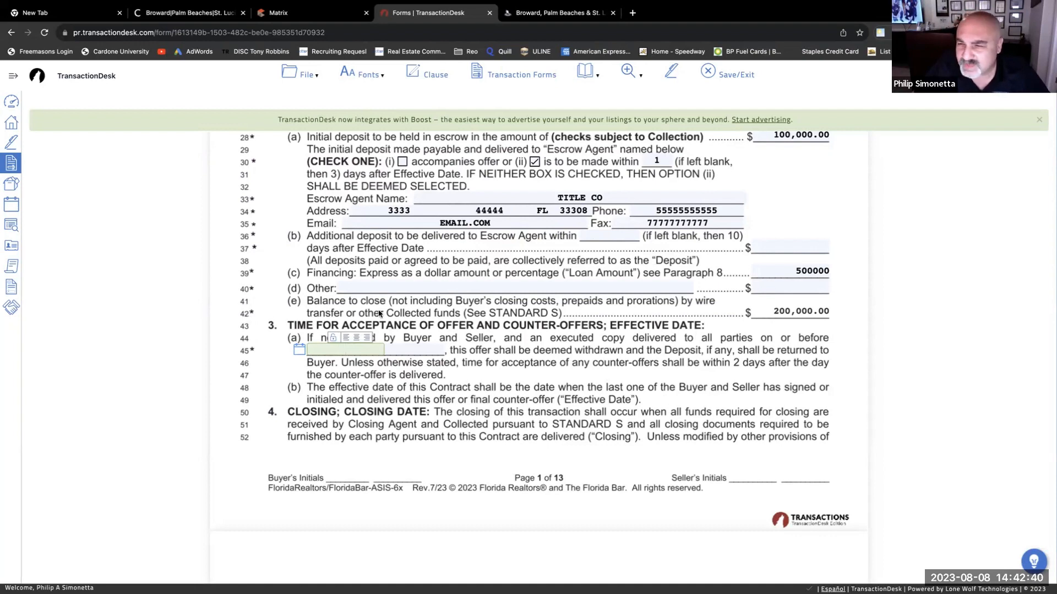
left_click(302, 350)
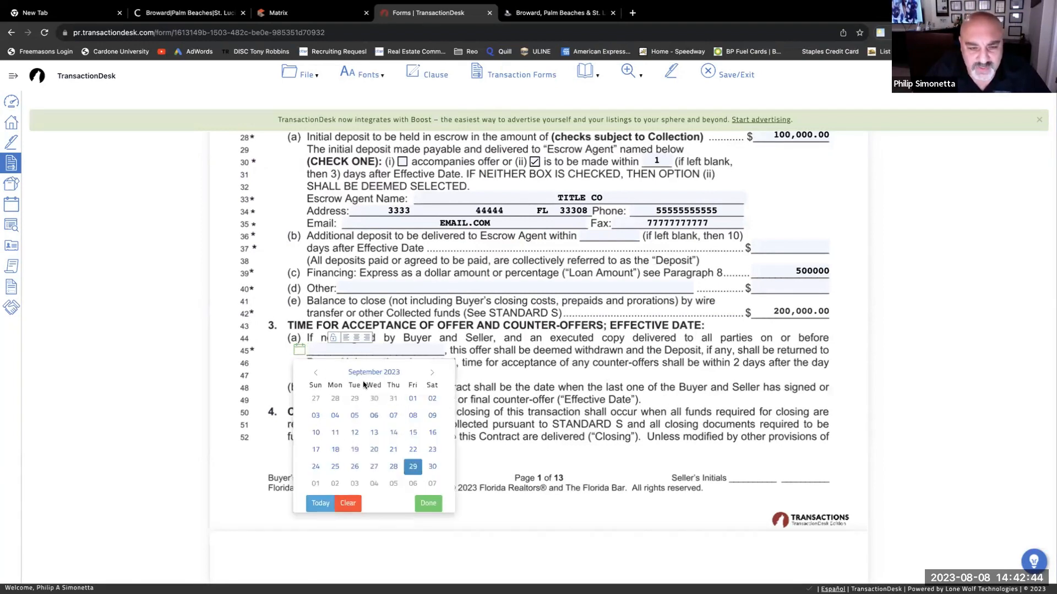
left_click(316, 373)
left_click(354, 415)
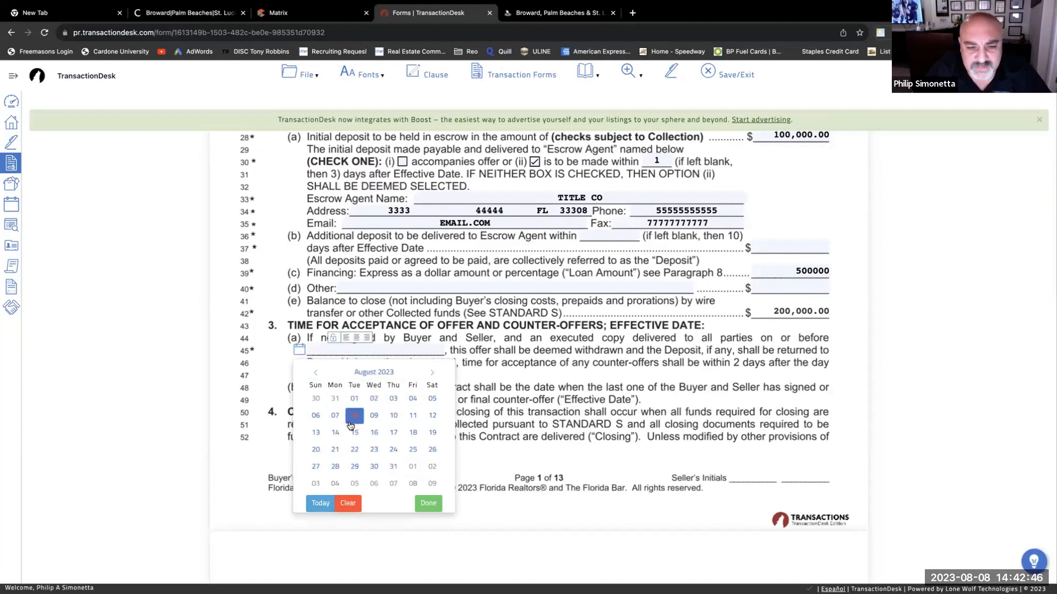
left_click(373, 416)
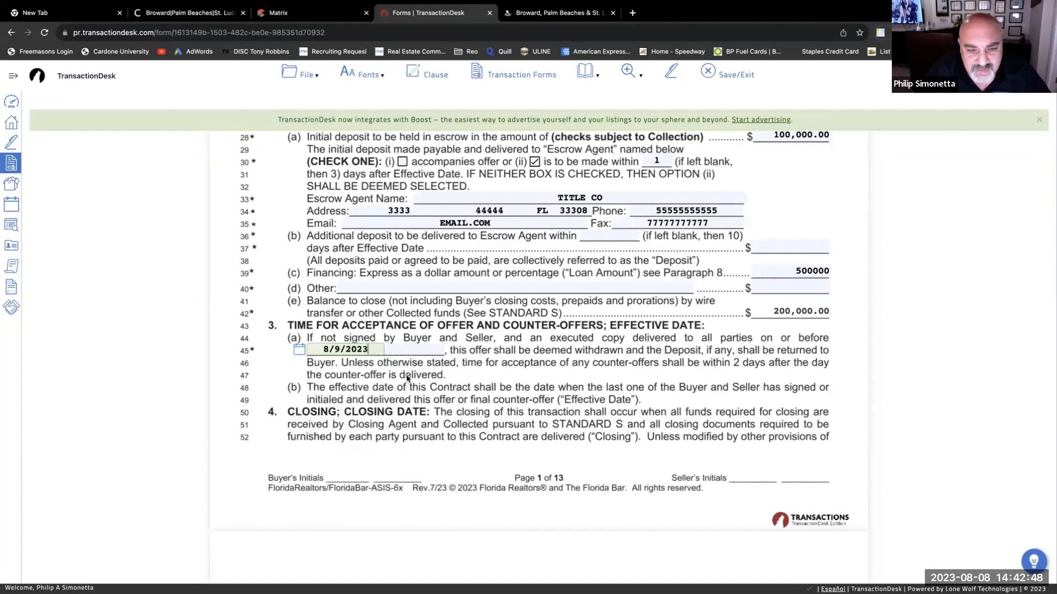
left_click(421, 349)
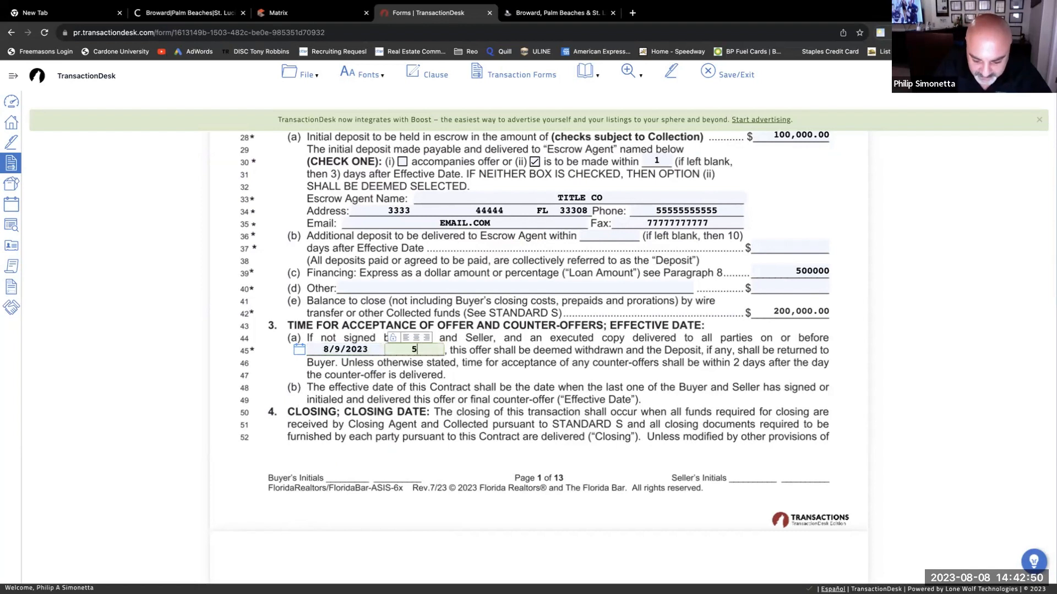
type("5PM")
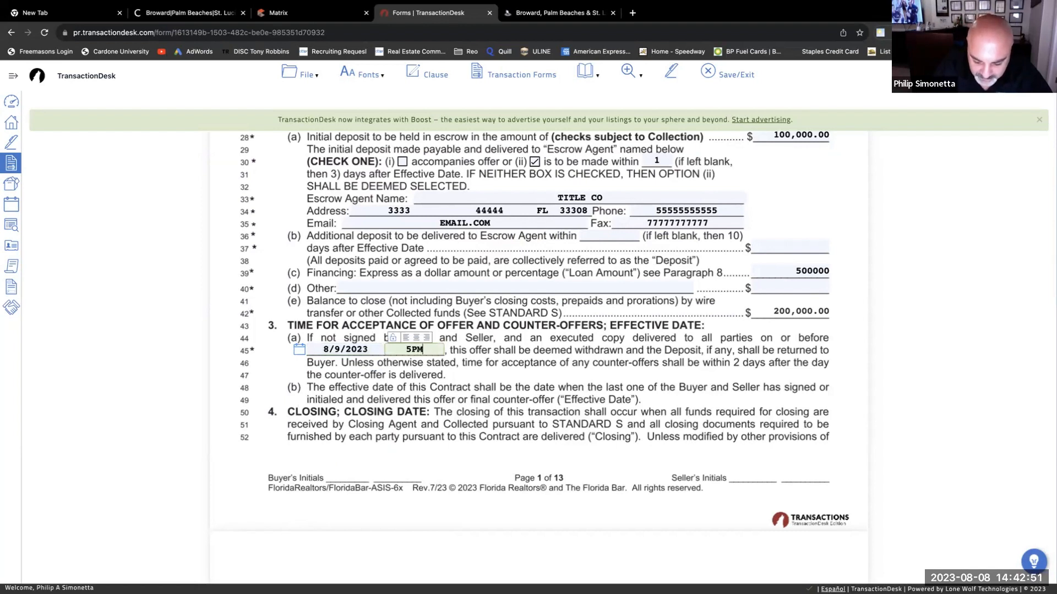
left_click(491, 379)
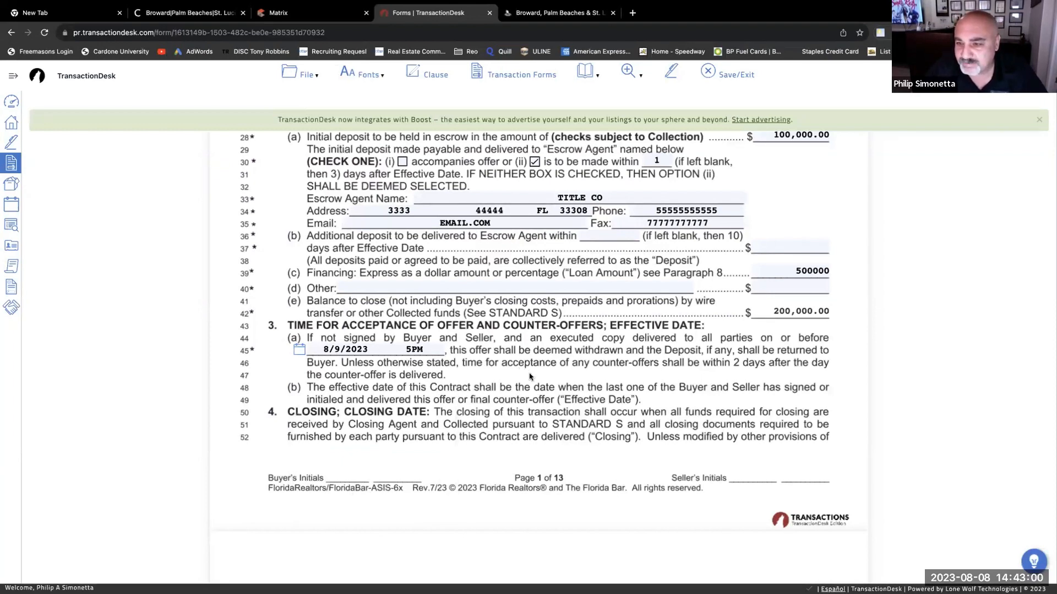
scroll(516, 374, "down", 1)
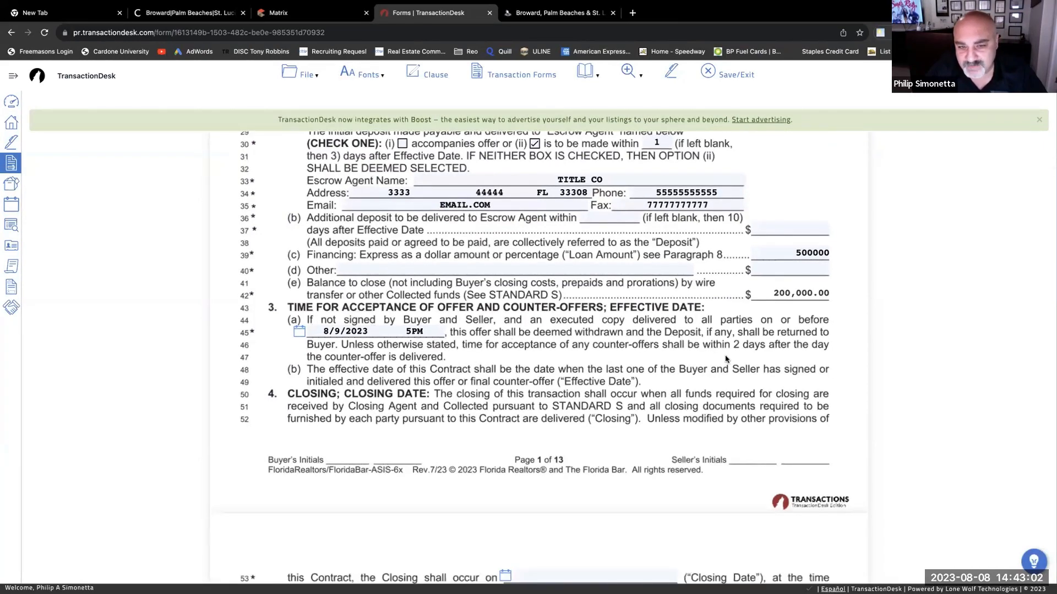
scroll(724, 358, "up", 1)
scroll(725, 359, "up", 1)
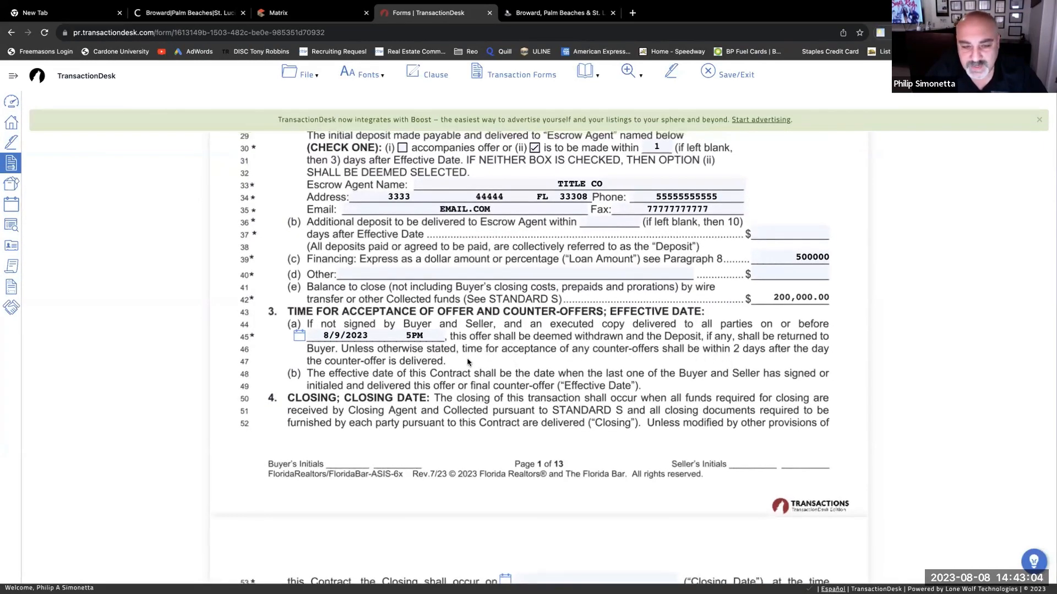
scroll(523, 369, "down", 1)
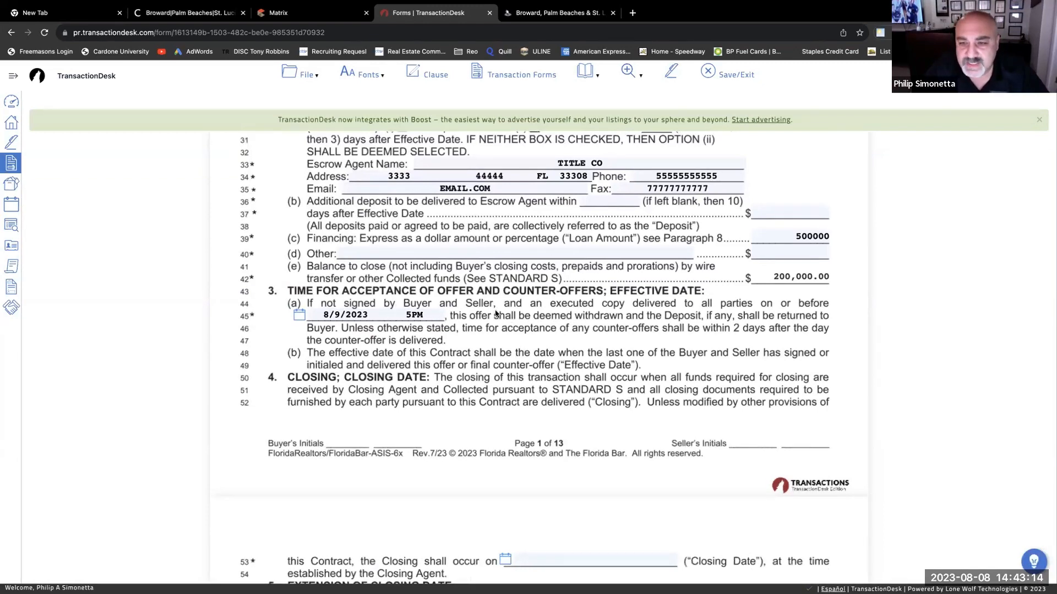
scroll(495, 314, "down", 1)
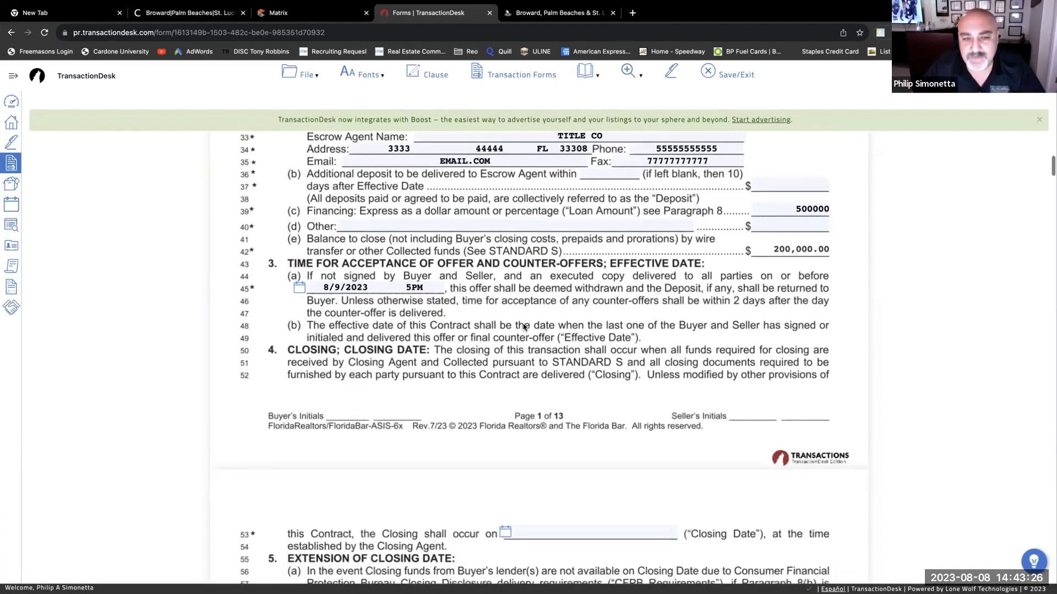
scroll(522, 328, "down", 4)
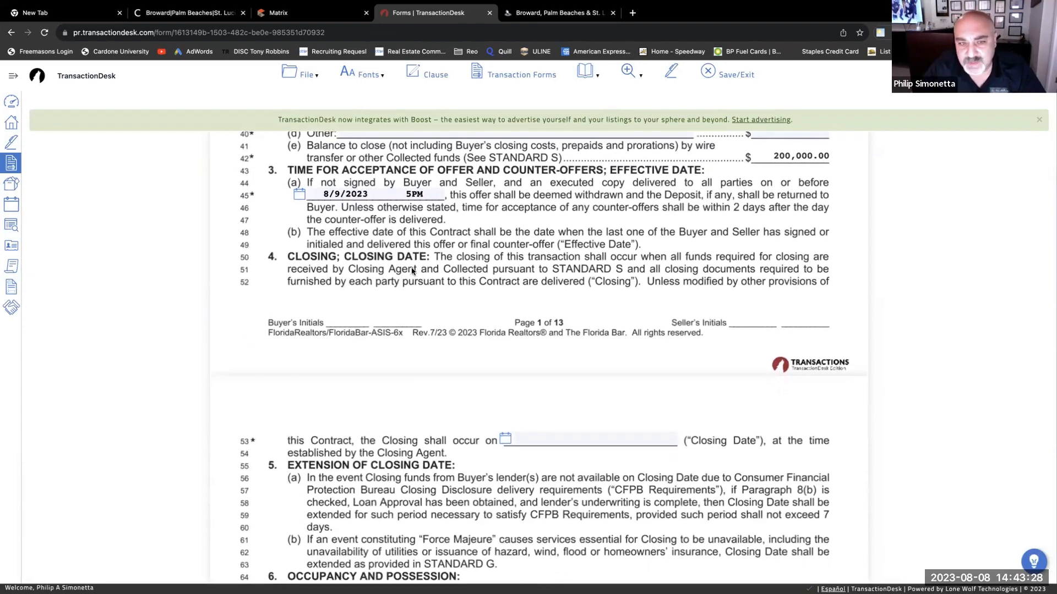
scroll(610, 287, "down", 4)
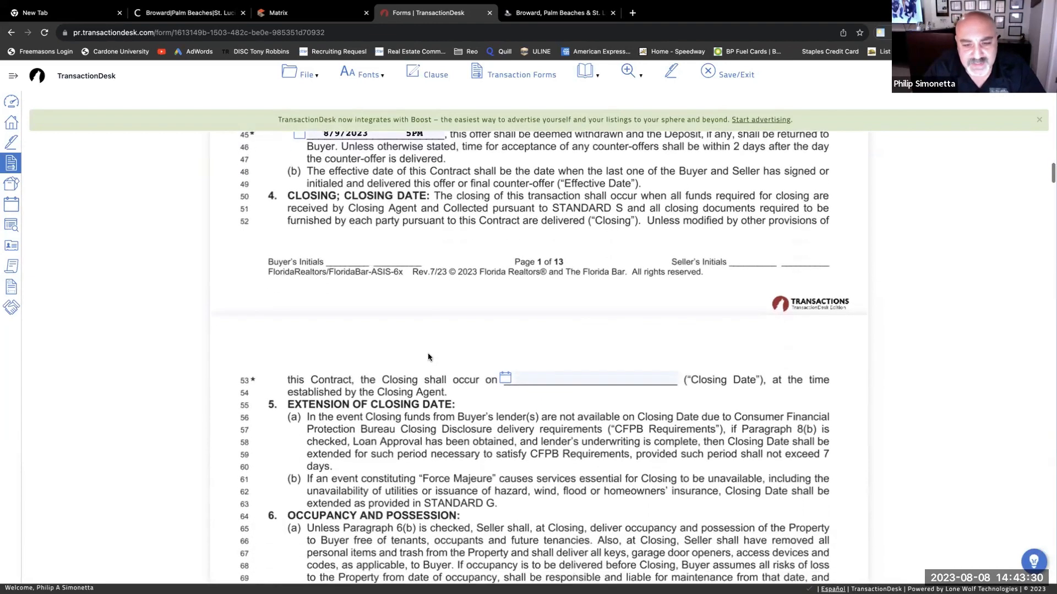
- Pick September 15, 2023 from the calendar as the line 53 Closing Date
left_click(504, 338)
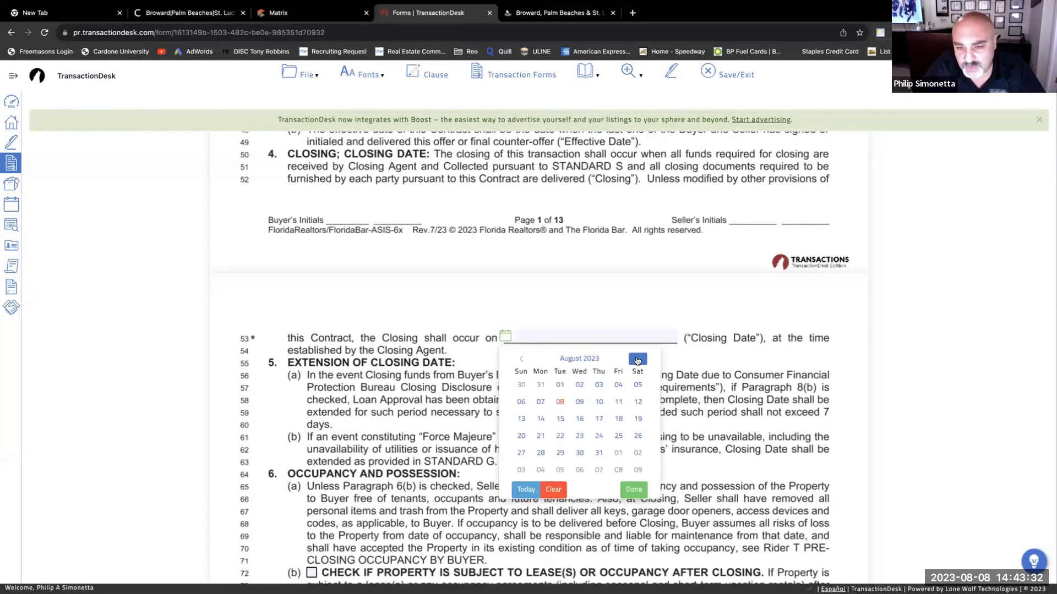
left_click(637, 359)
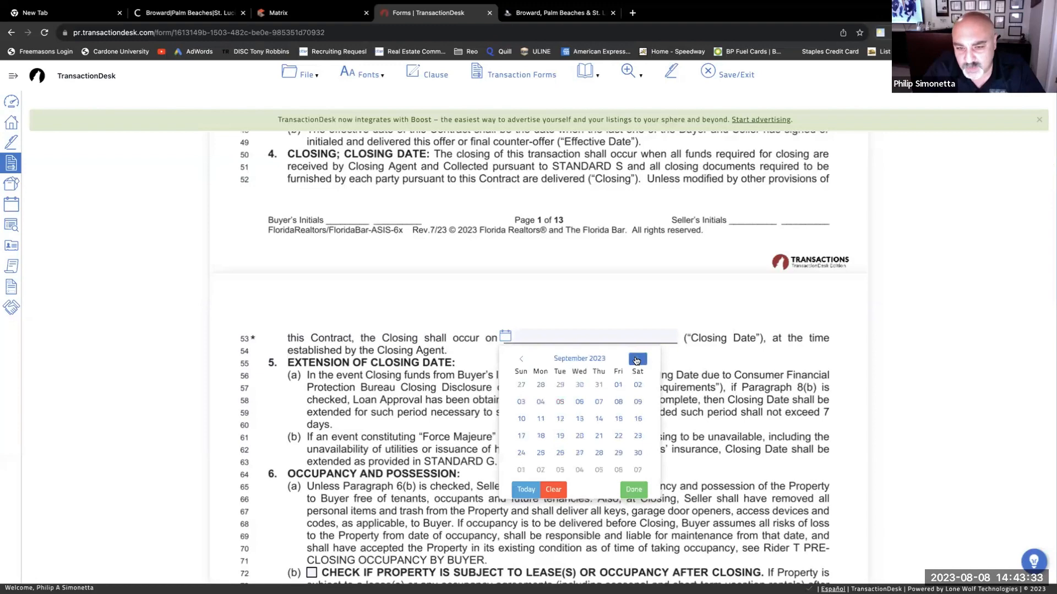
left_click(618, 418)
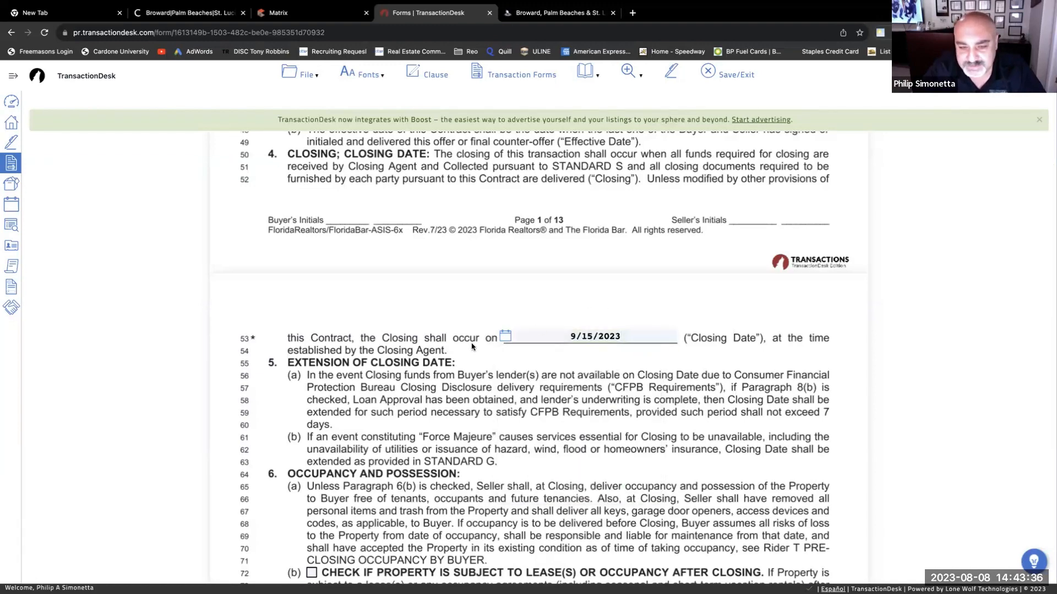
scroll(468, 365, "down", 1)
scroll(468, 365, "down", 3)
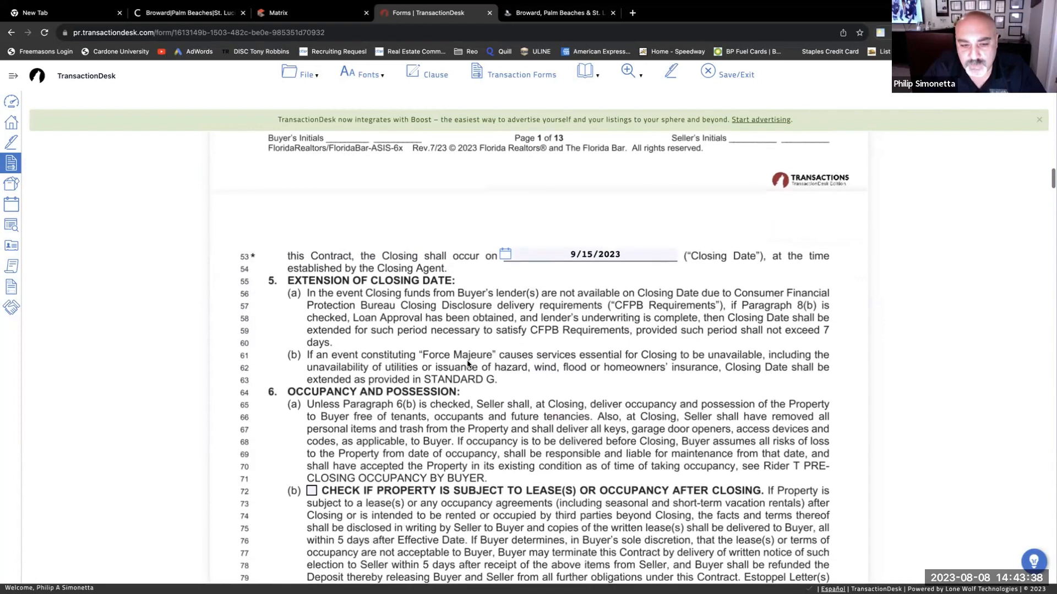
scroll(454, 342, "down", 1)
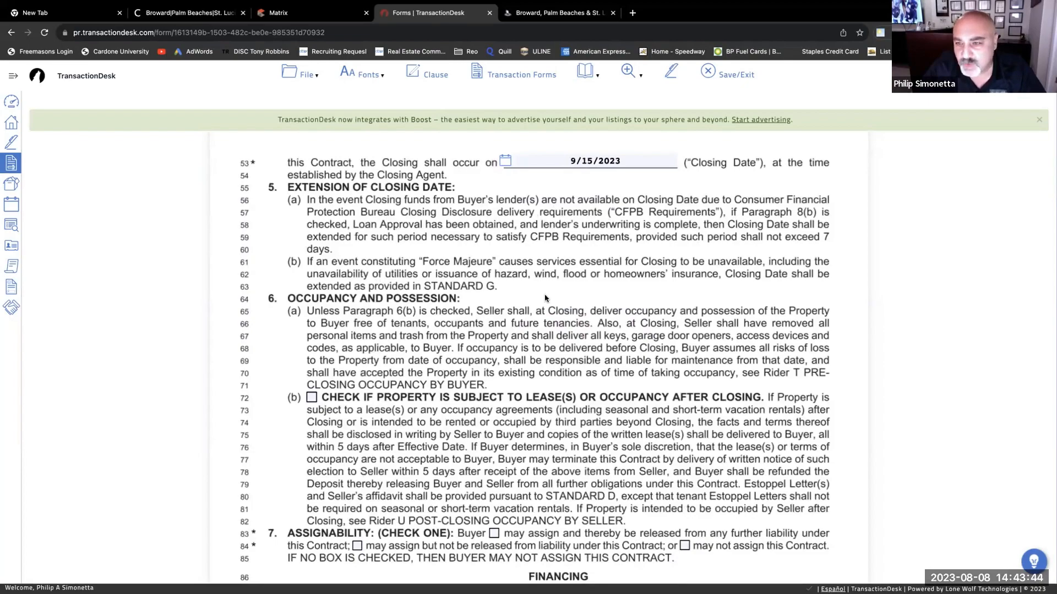
- Tick the line 72 paragraph 6(b) checkbox: property leased or occupied after closing
scroll(555, 307, "up", 4)
scroll(554, 307, "up", 18)
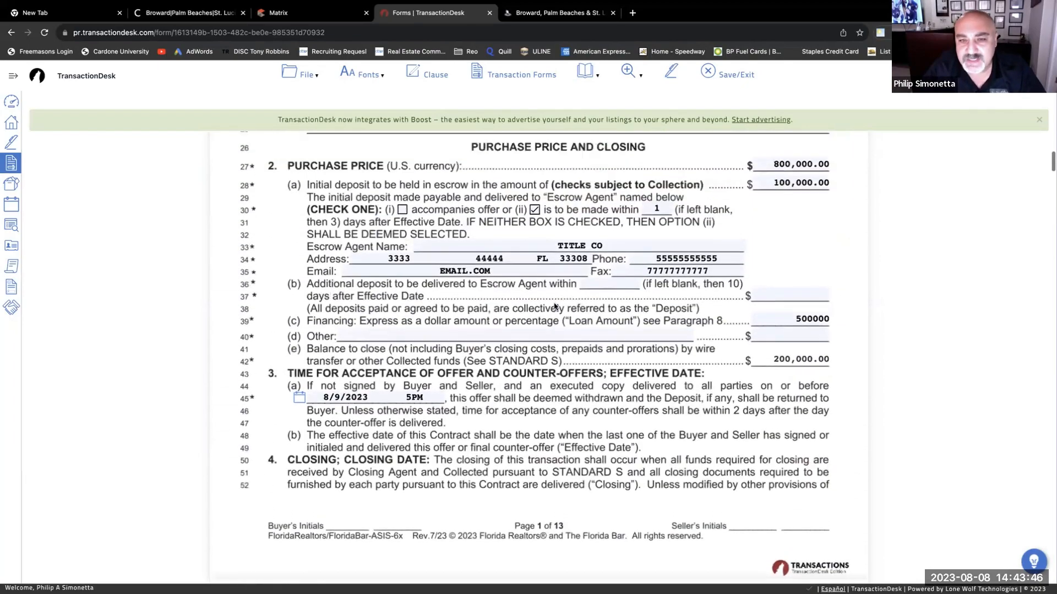
scroll(554, 307, "down", 20)
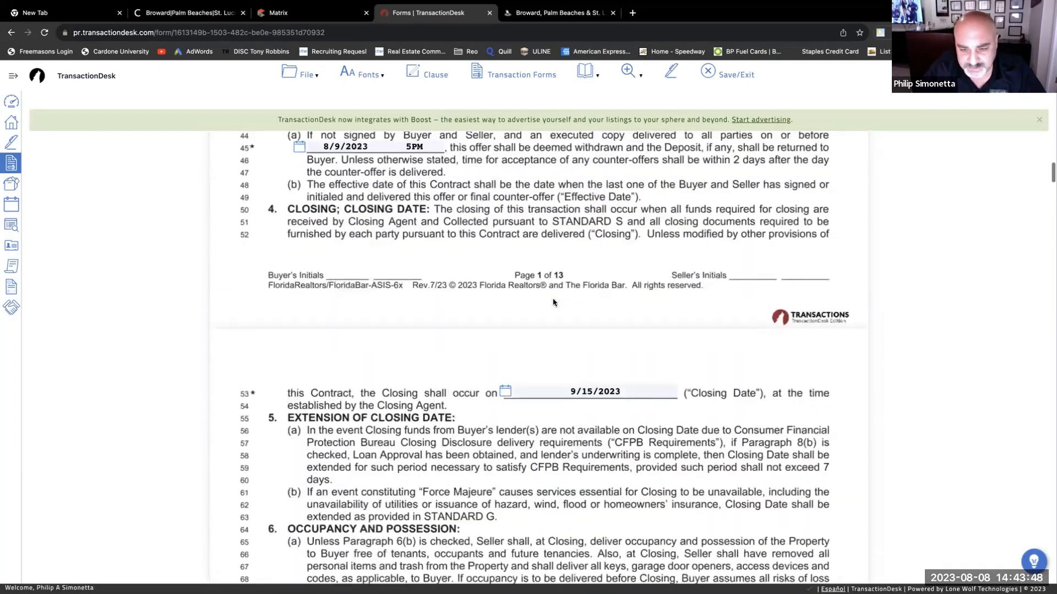
scroll(548, 304, "down", 1)
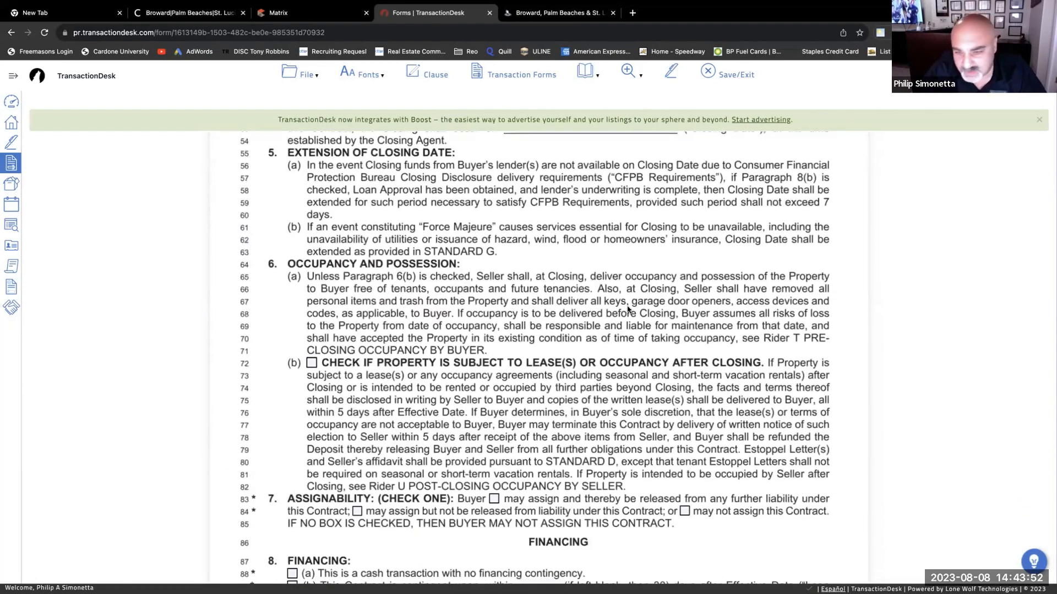
scroll(369, 326, "down", 1)
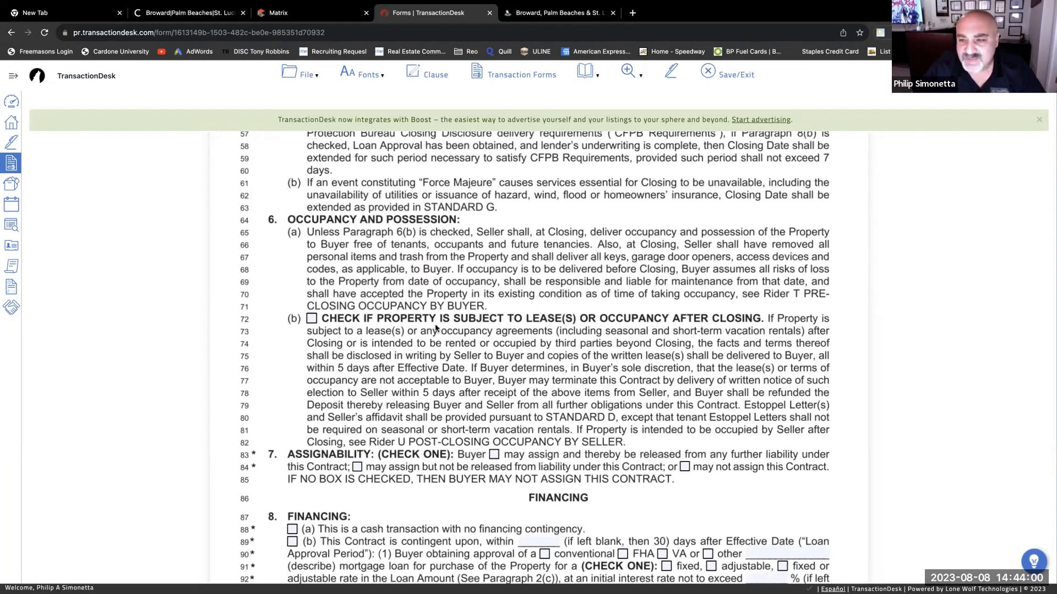
left_click(312, 319)
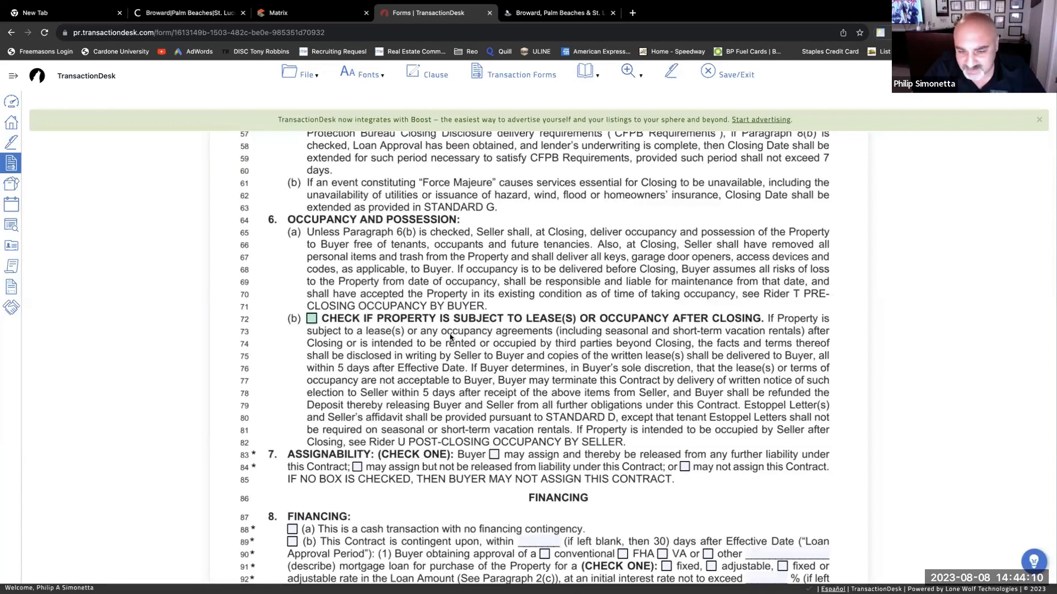
scroll(483, 348, "down", 3)
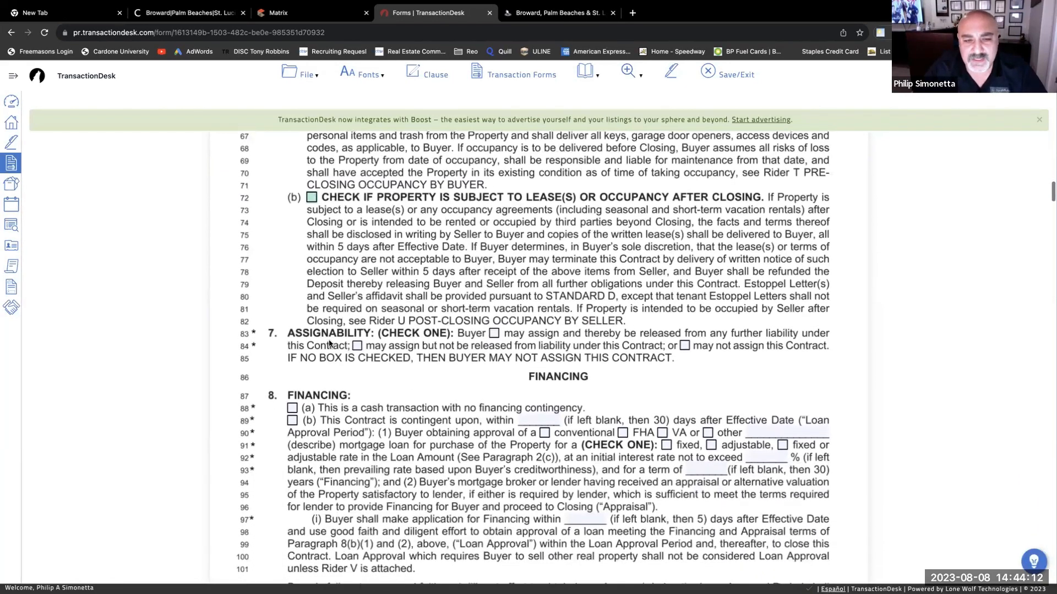
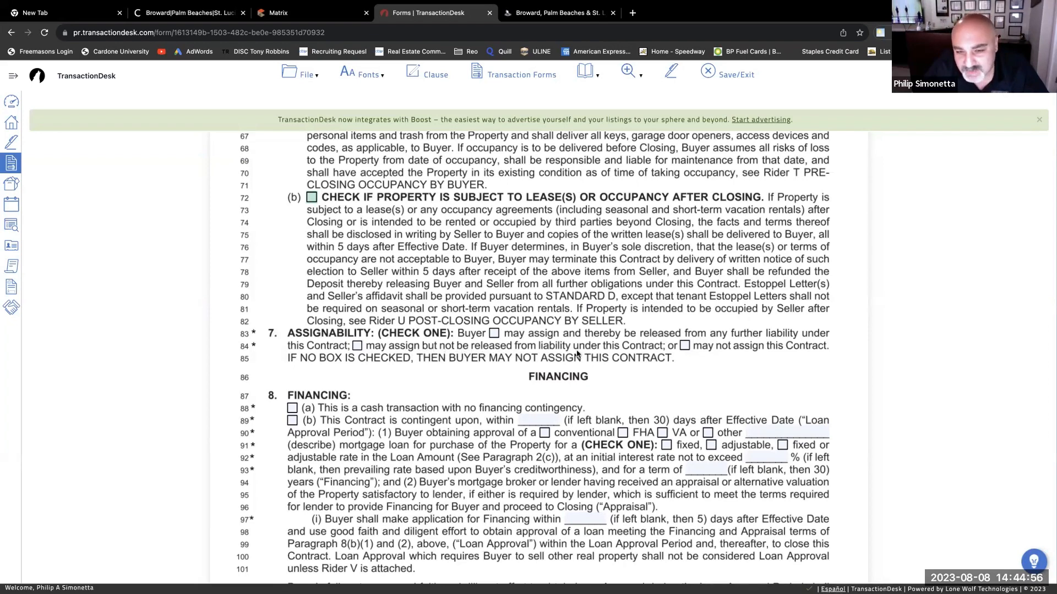
- Tick the line 84 Assignability option: Buyer may assign but not be released from liability
left_click(357, 345)
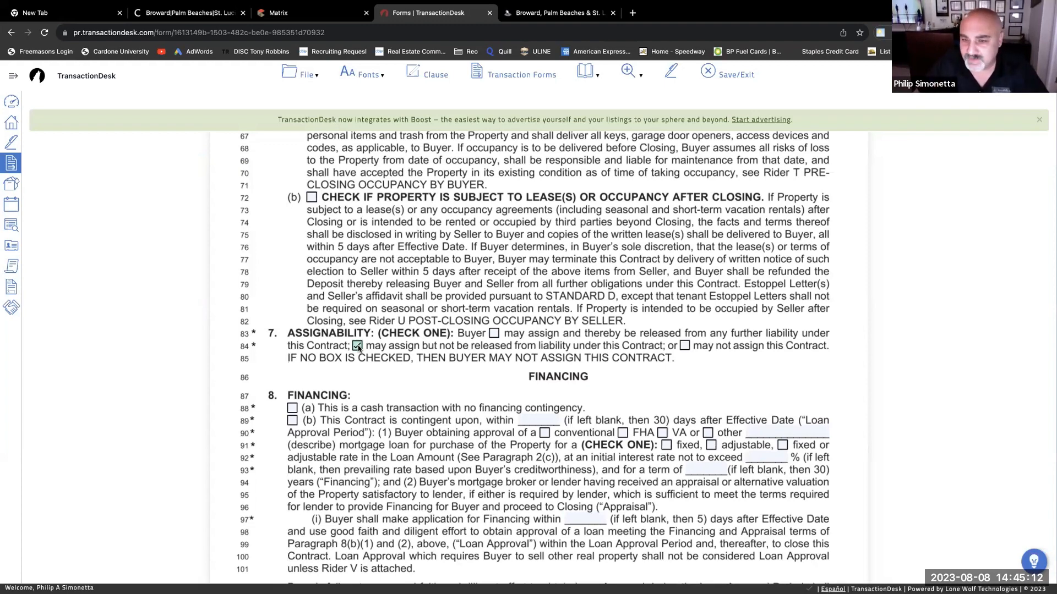
left_click(688, 348)
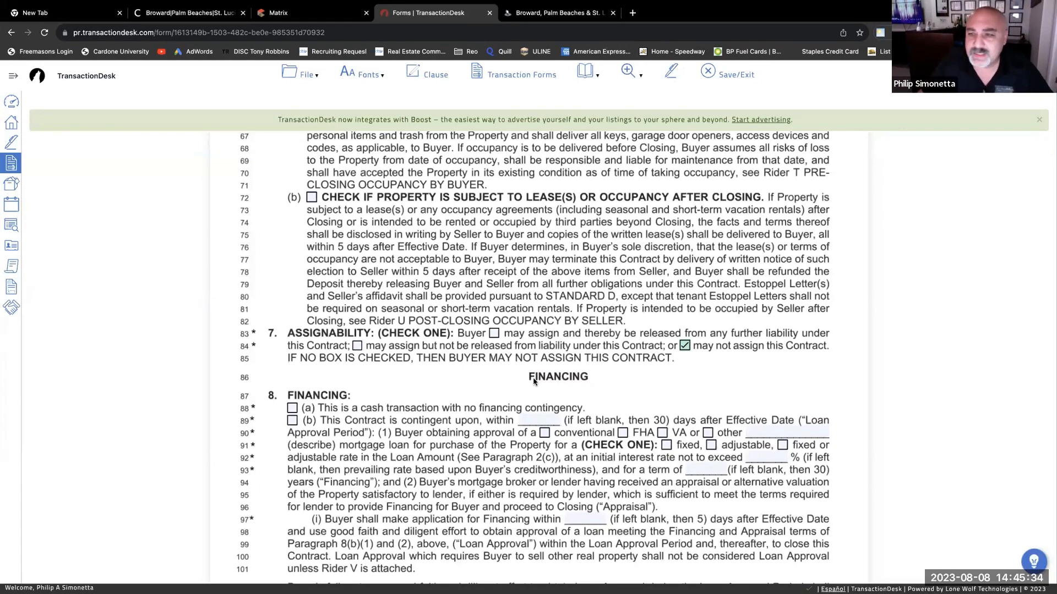
left_click(493, 333)
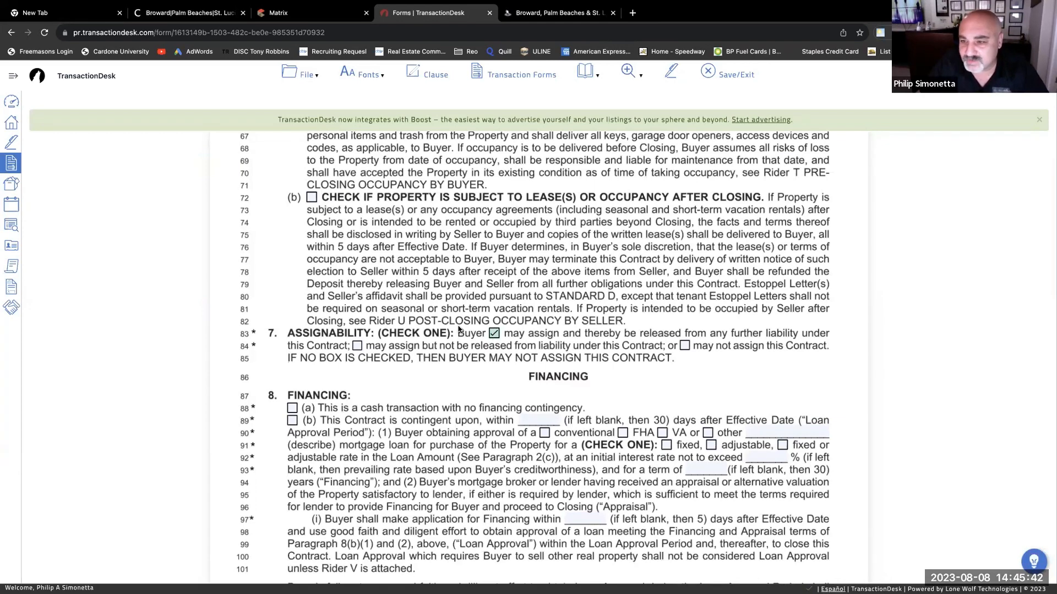
left_click(357, 346)
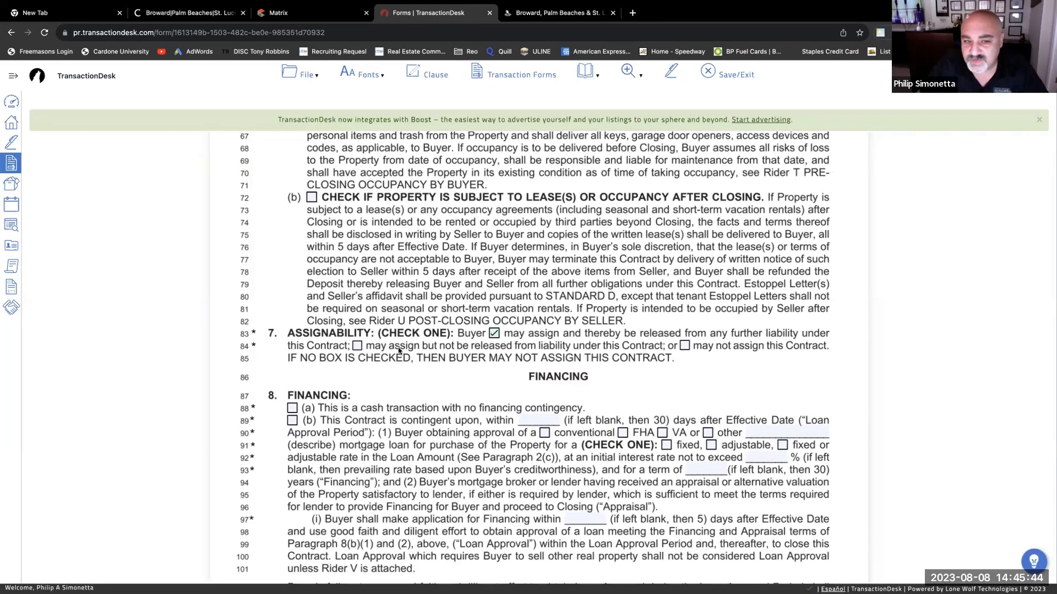
left_click(684, 346)
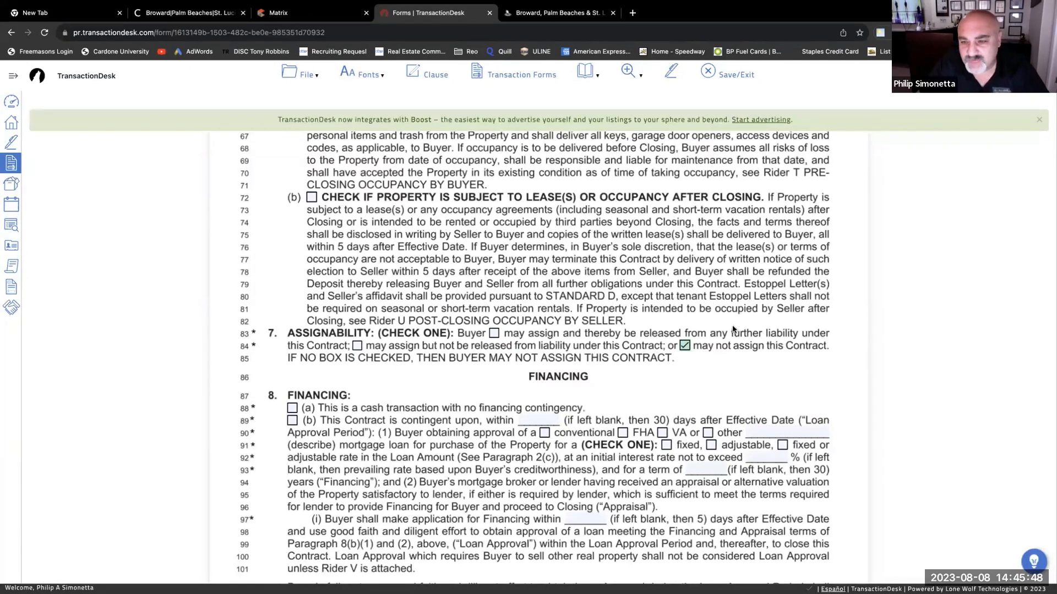
left_click(357, 345)
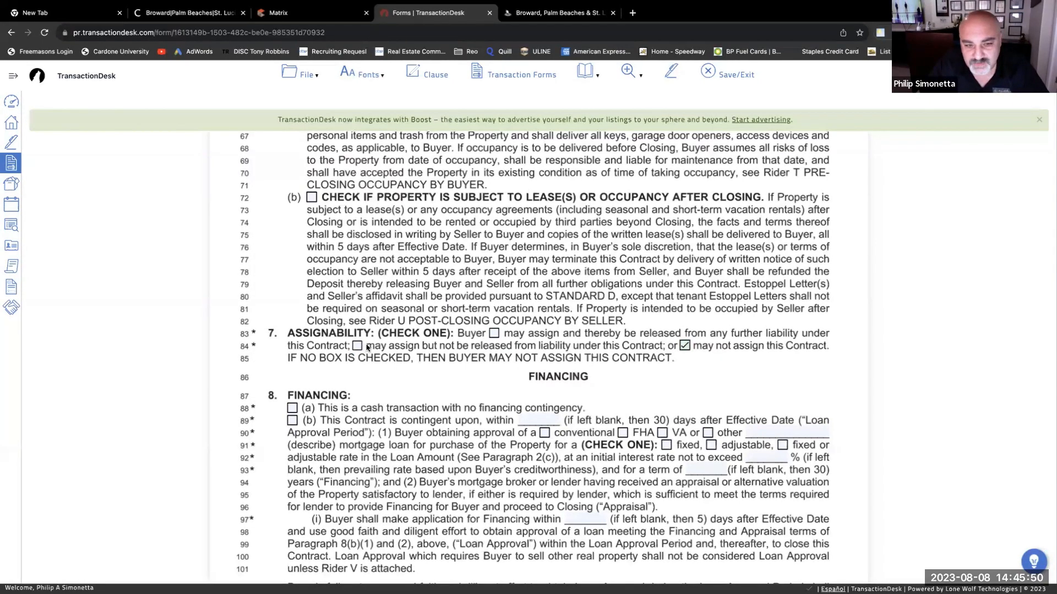
left_click(685, 346)
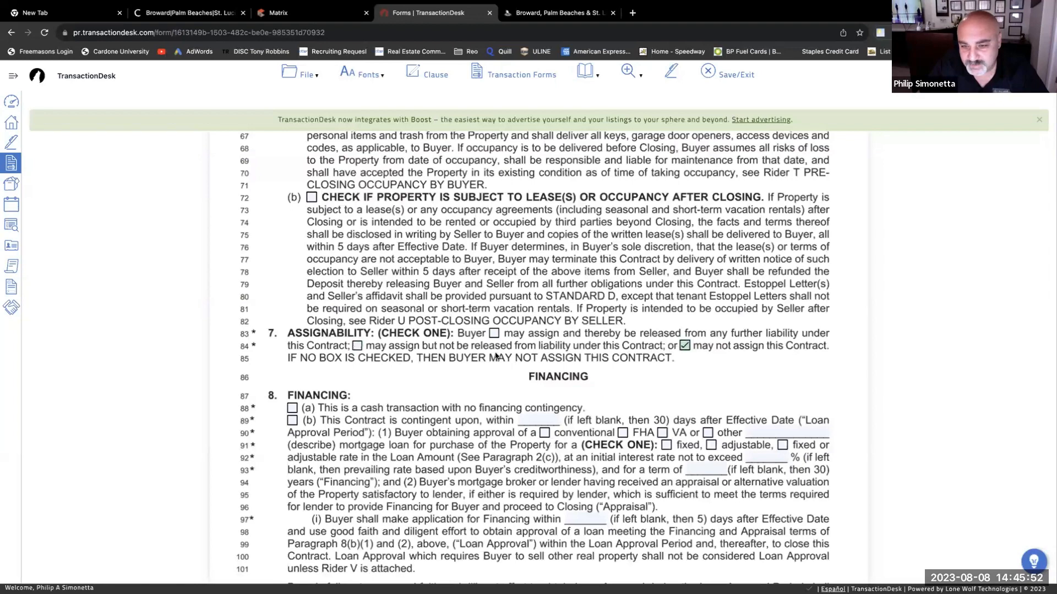
left_click(357, 346)
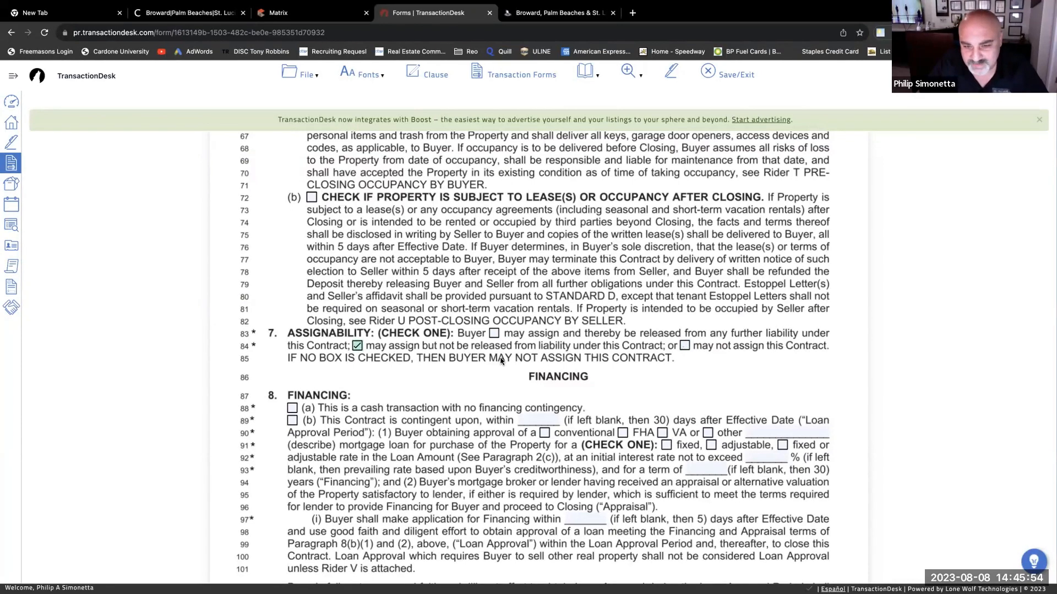
- Check Financing options (a) and (b) and enter a 45-day loan approval period
scroll(501, 360, "down", 1)
scroll(511, 379, "down", 1)
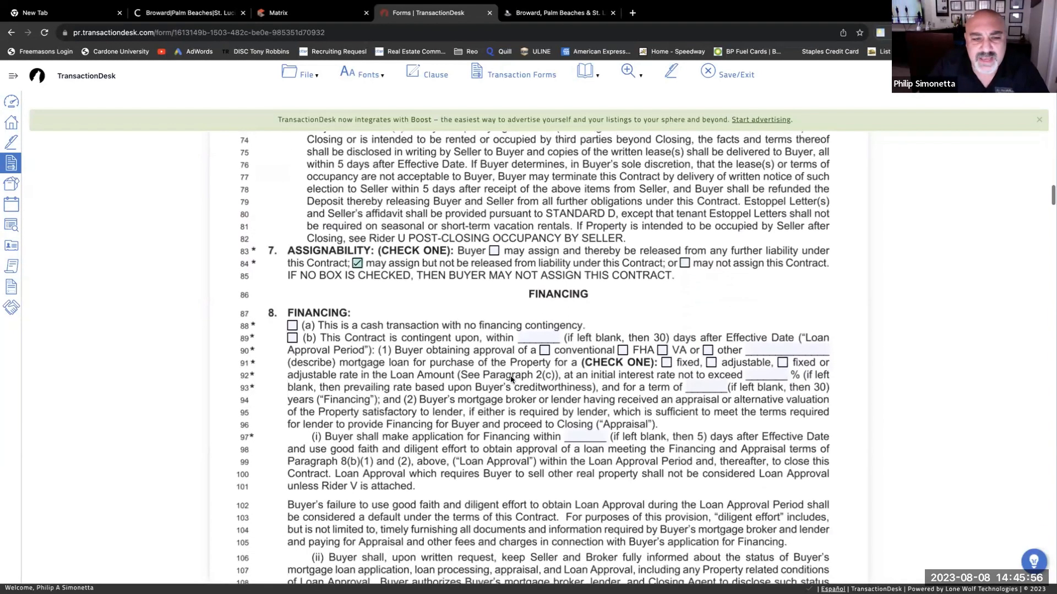
scroll(510, 379, "down", 1)
scroll(505, 369, "down", 1)
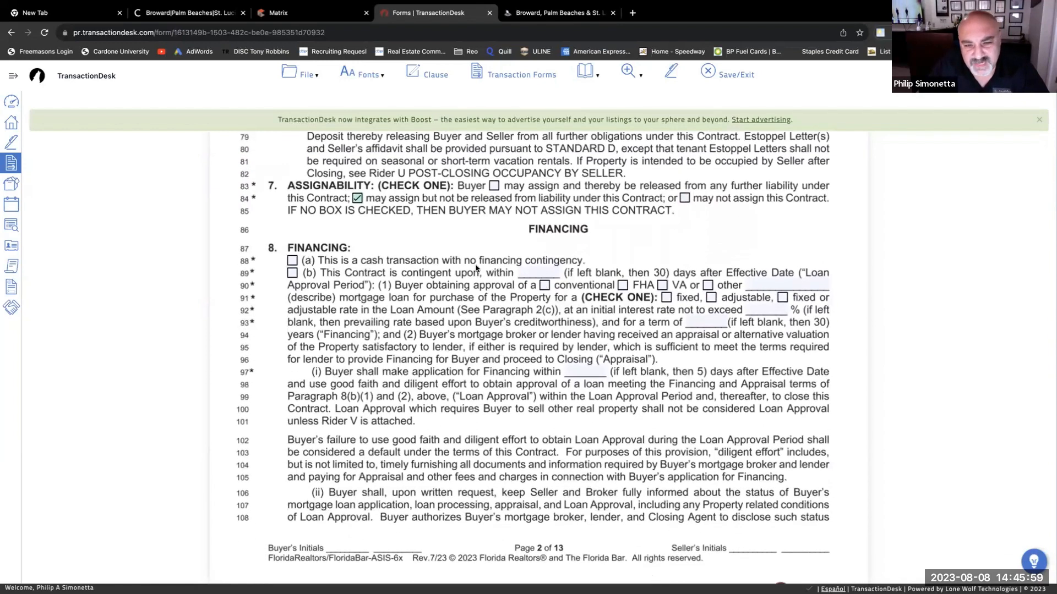
left_click(292, 262)
left_click(292, 274)
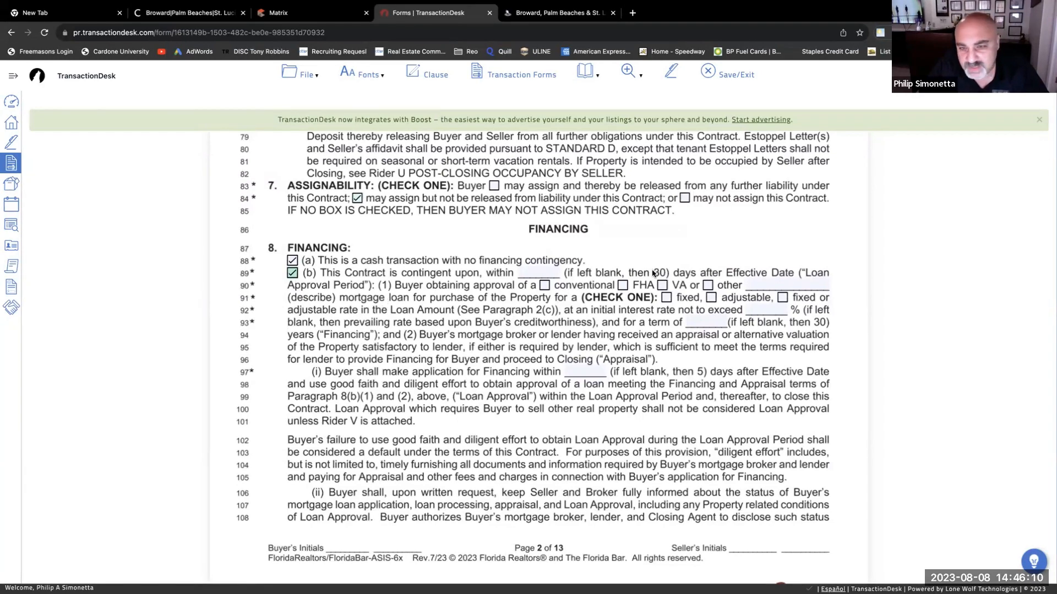
left_click(526, 272)
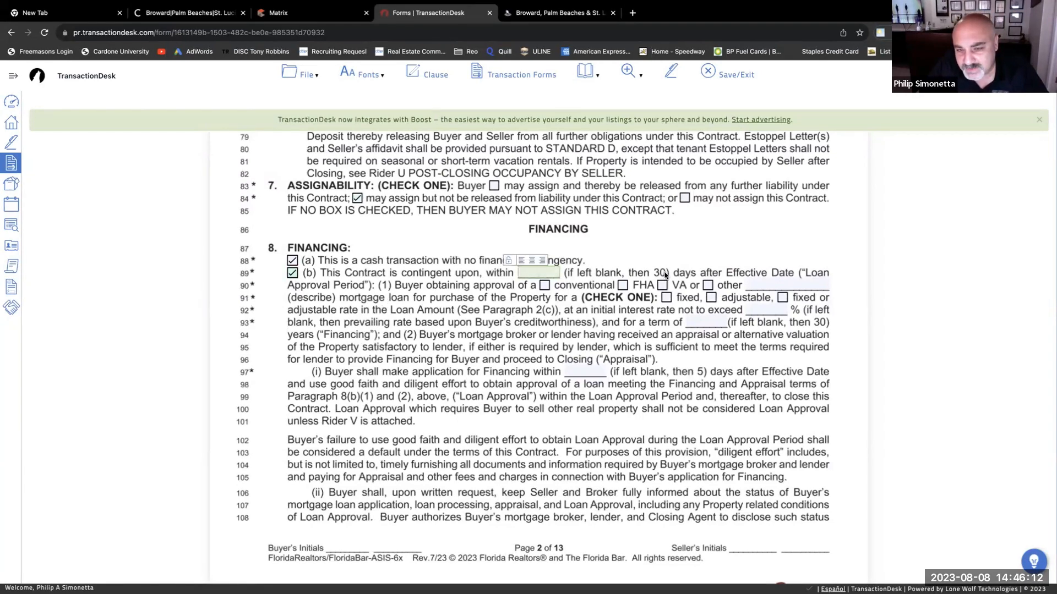
type("45")
- Set the loan type to FHA only, with a fixed interest rate
scroll(551, 275, "down", 1)
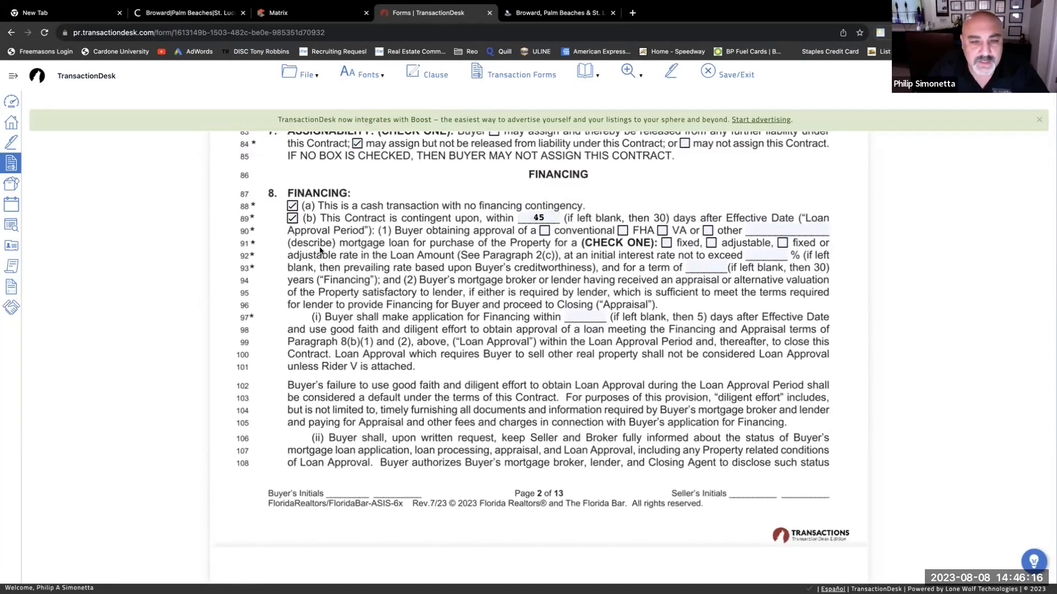
left_click(544, 231)
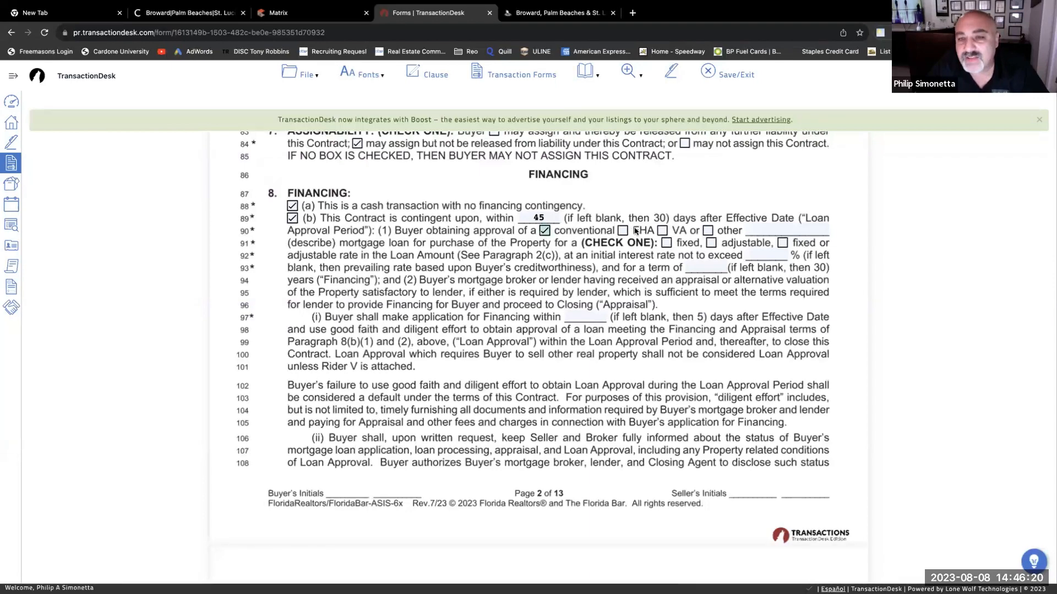
left_click(663, 230)
left_click(623, 231)
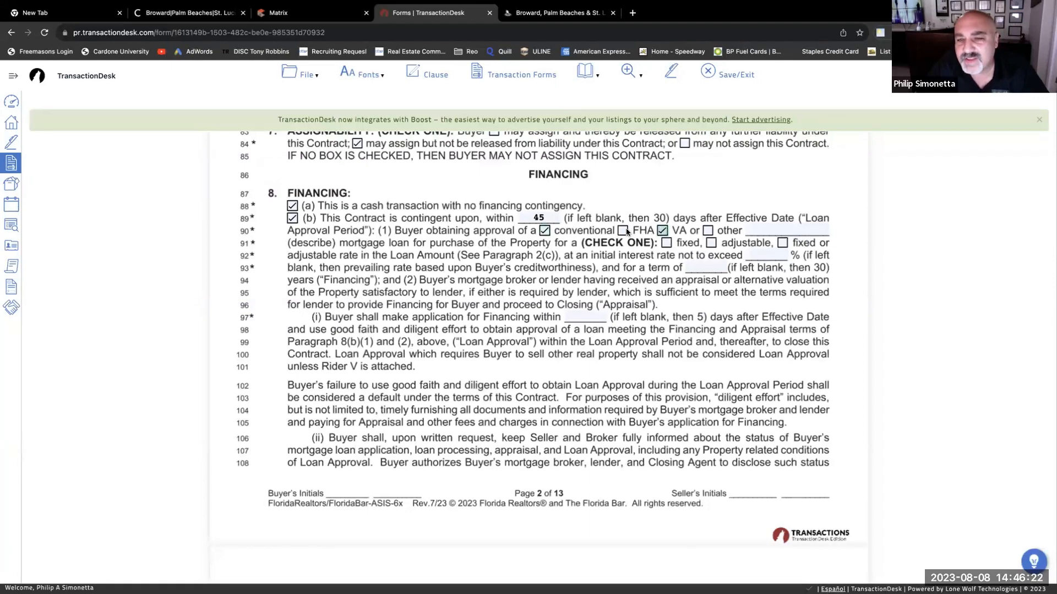
left_click(663, 231)
left_click(545, 231)
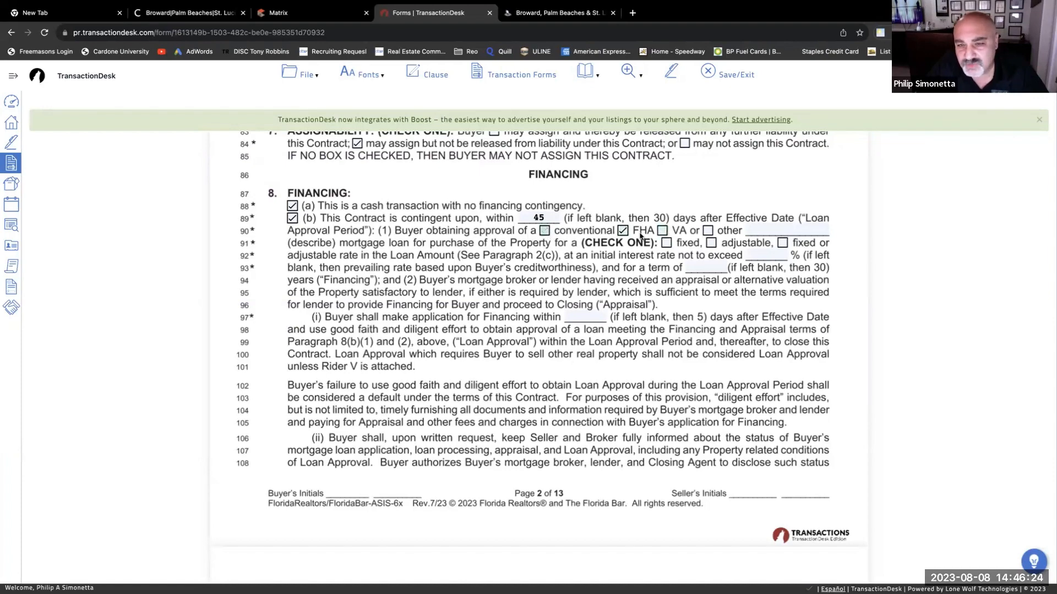
left_click(665, 242)
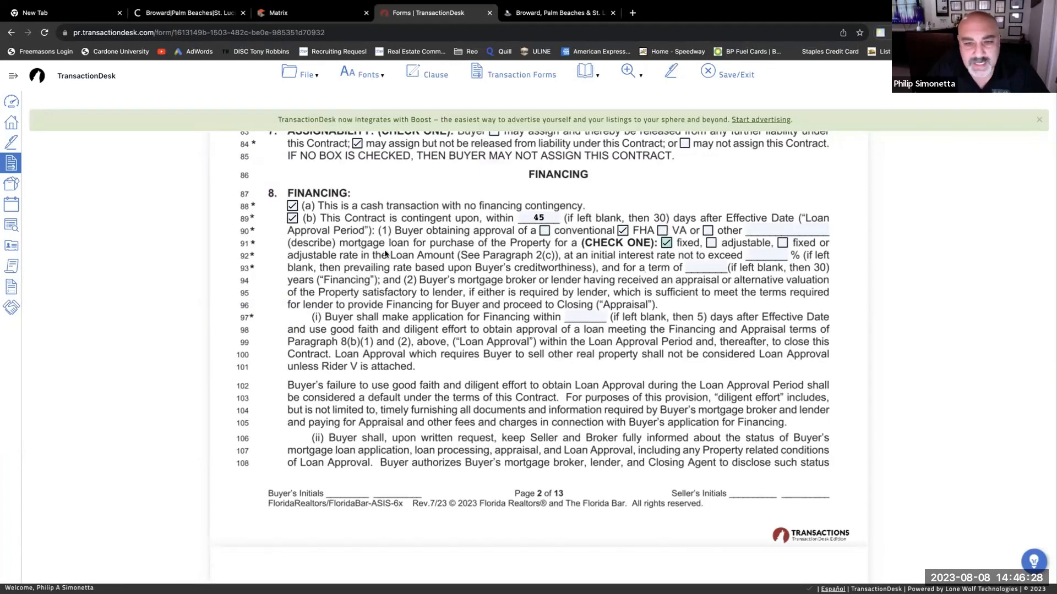
- Enter an 8% maximum interest rate, a 30-year term and a 5-day application window
left_click(765, 255)
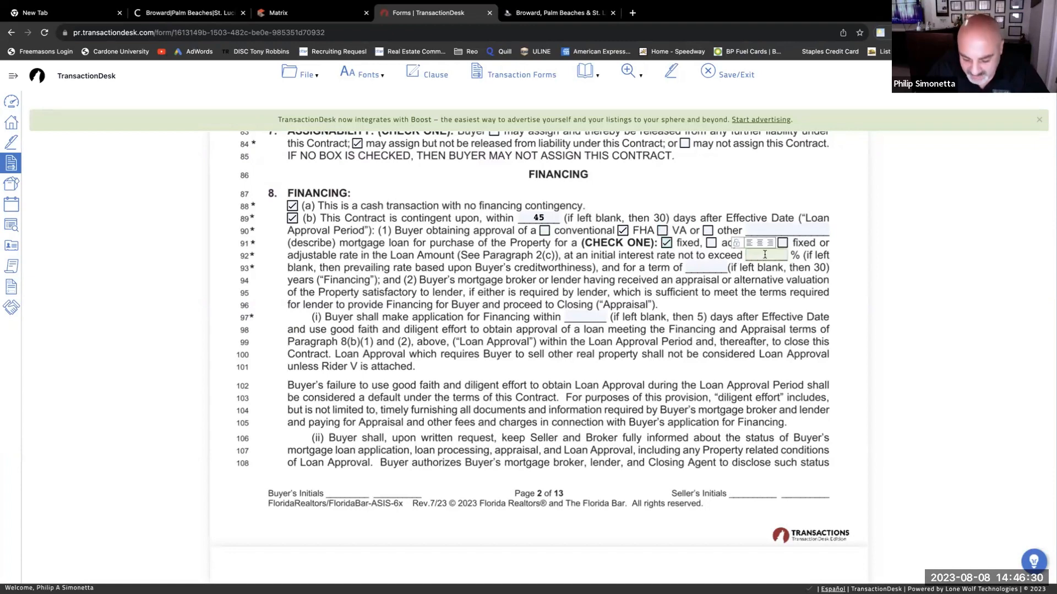
type("8")
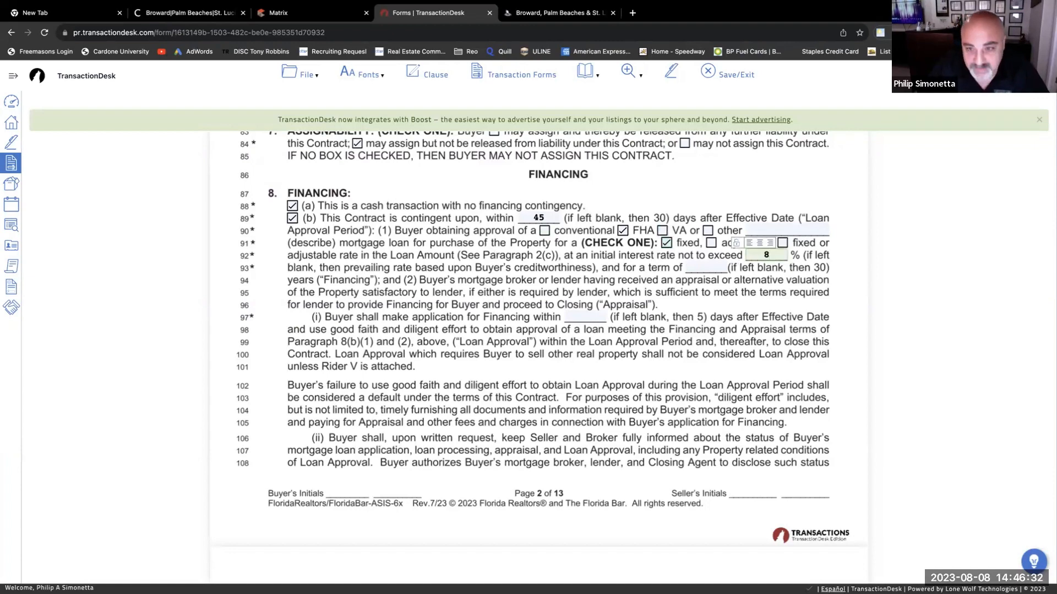
left_click_drag(643, 293, 651, 280)
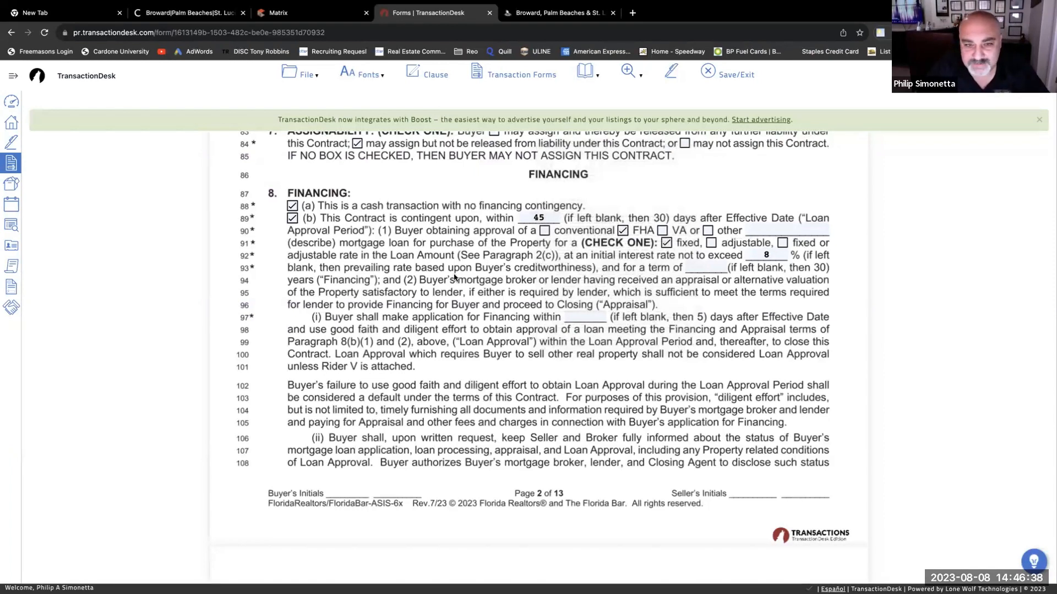
left_click(695, 267)
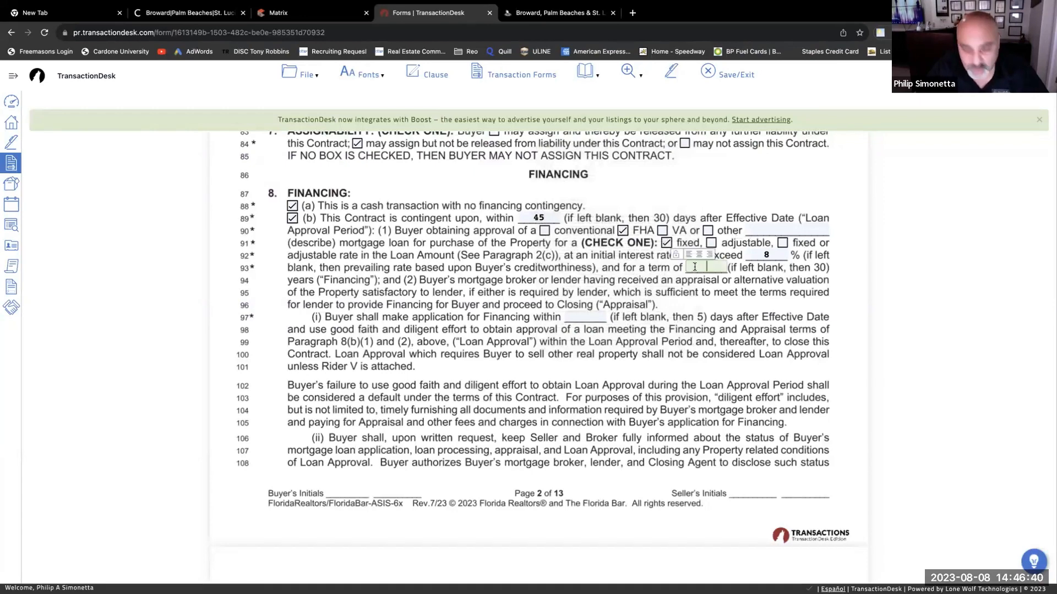
type("30")
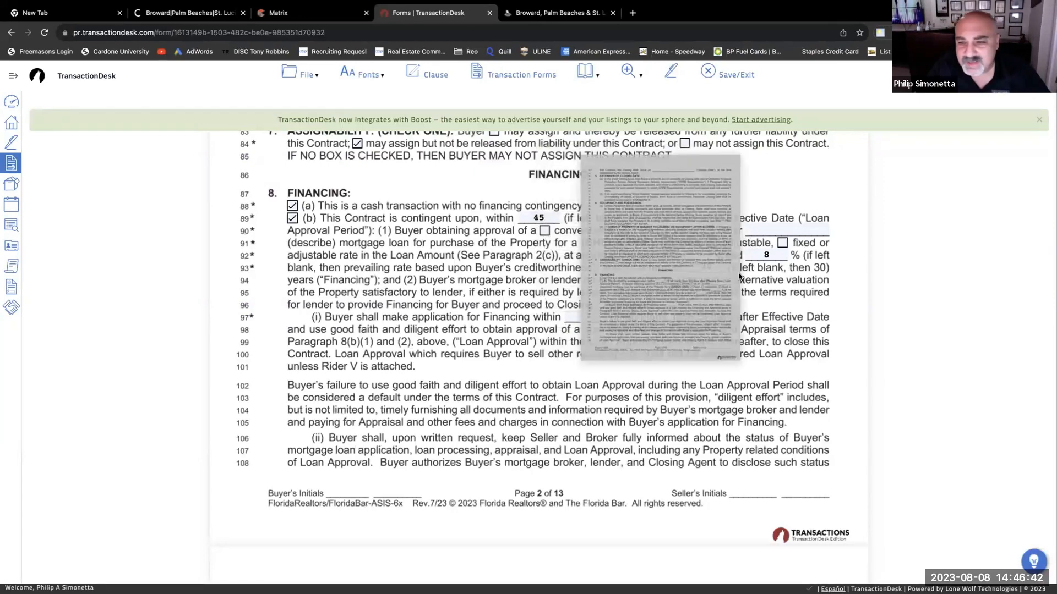
left_click(816, 270)
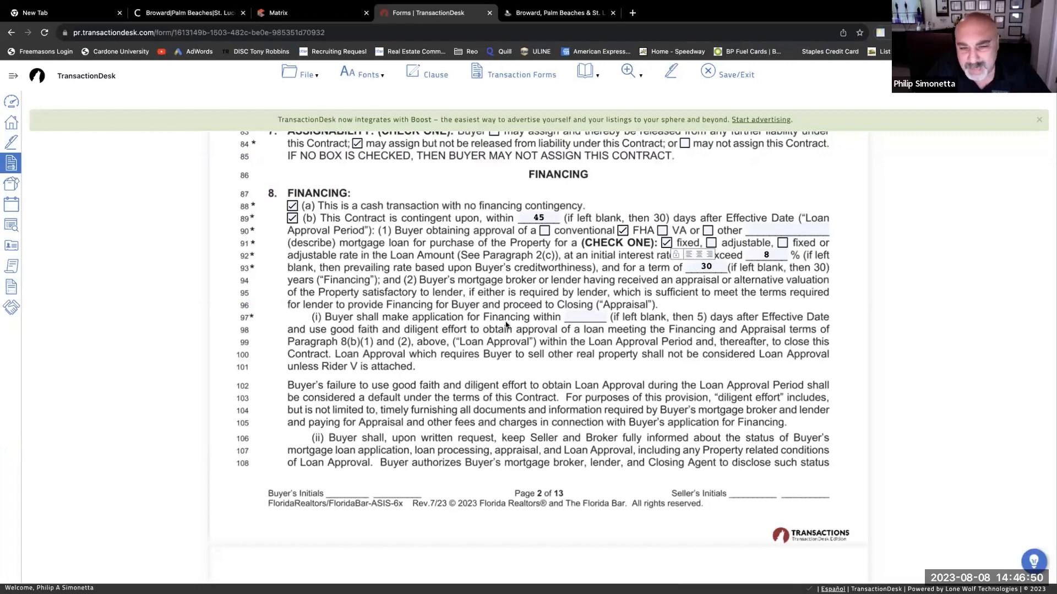
left_click(579, 318)
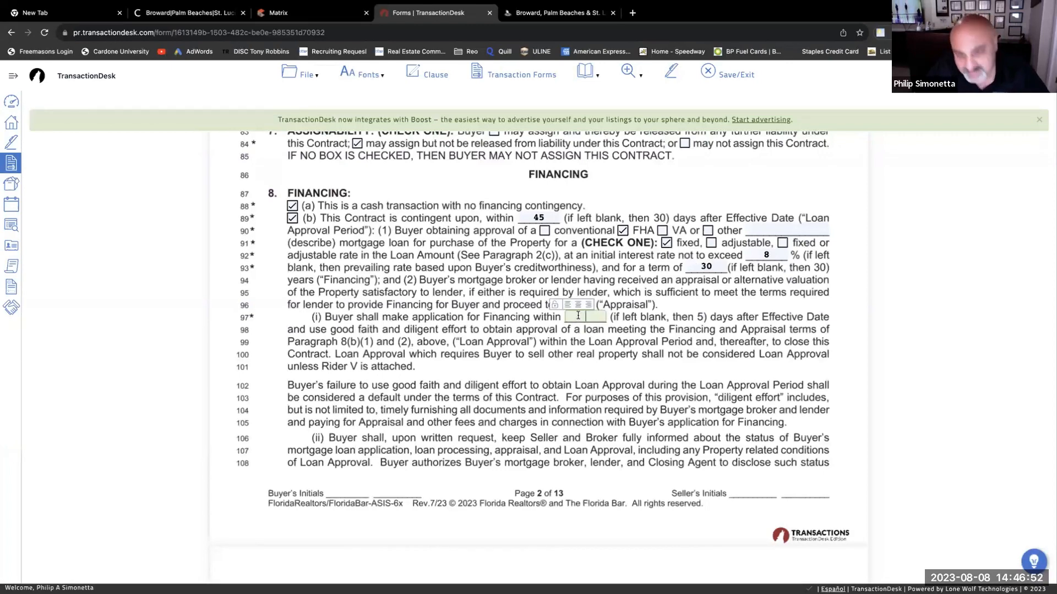
type("5")
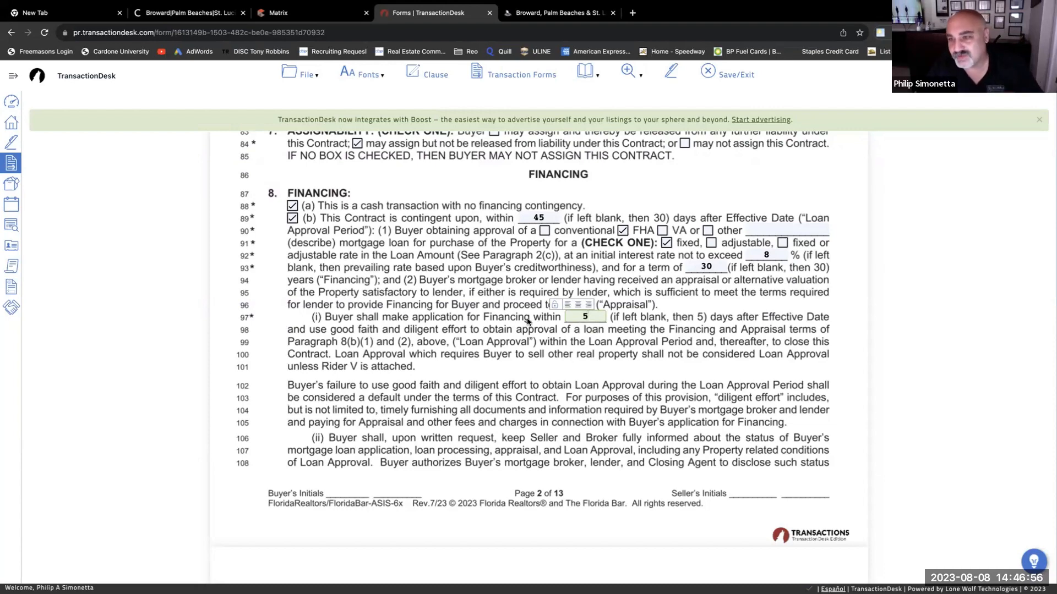
left_click(660, 341)
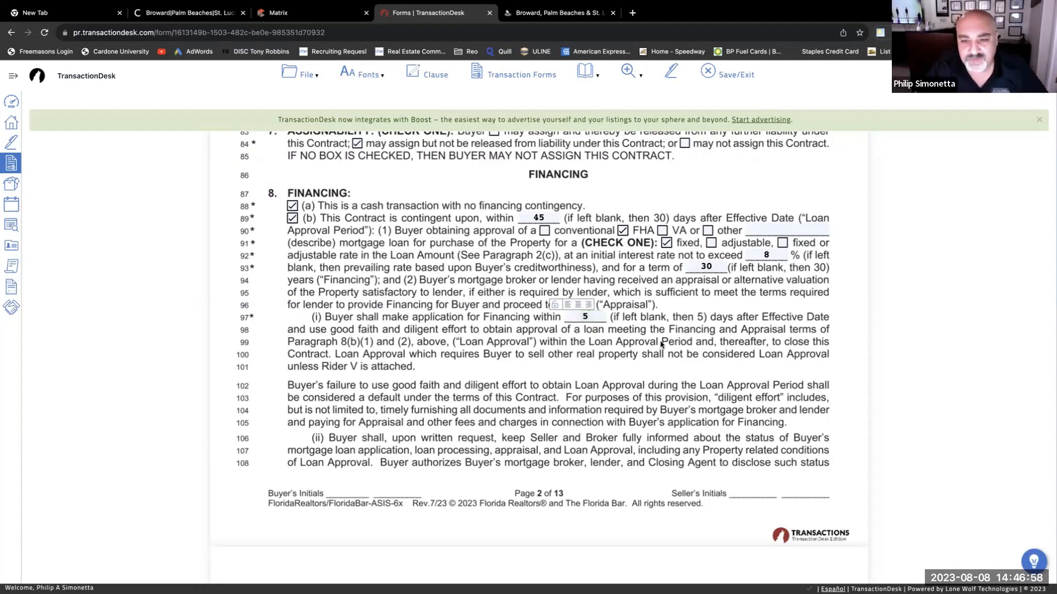
scroll(479, 322, "down", 3)
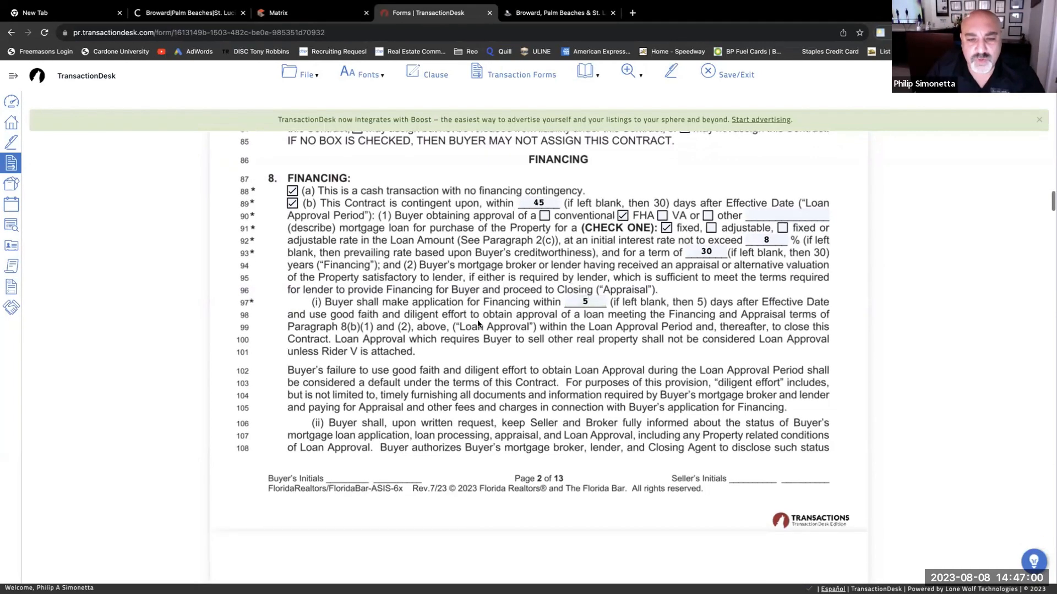
scroll(477, 326, "down", 1)
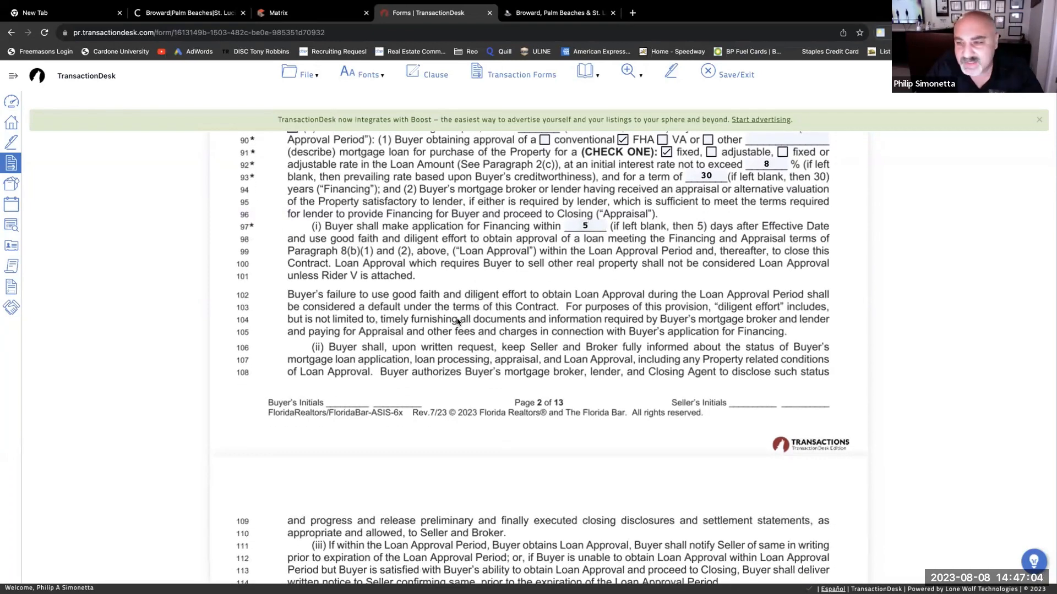
scroll(457, 321, "down", 3)
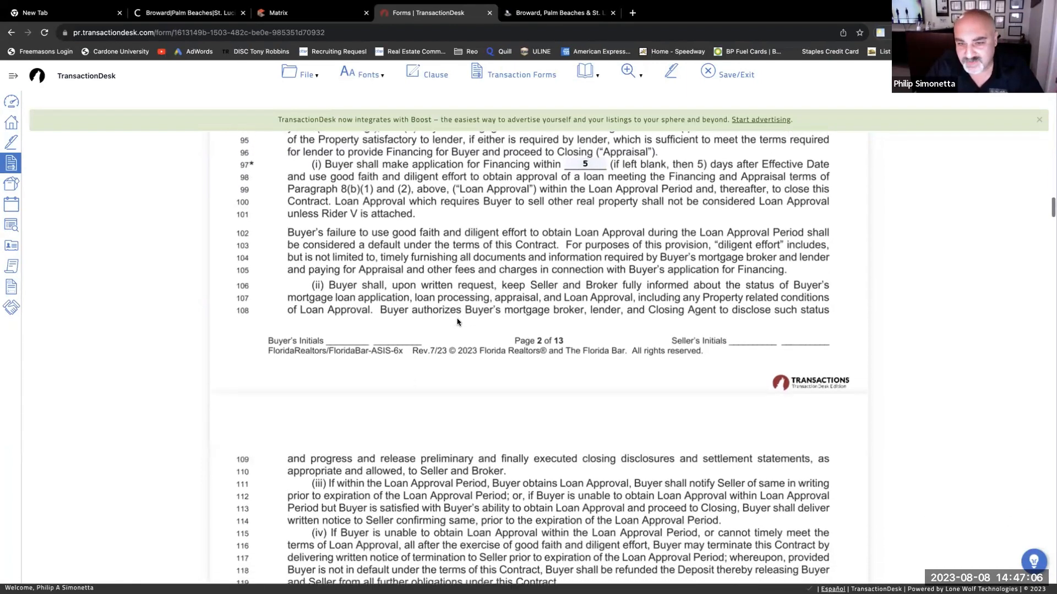
scroll(458, 322, "down", 5)
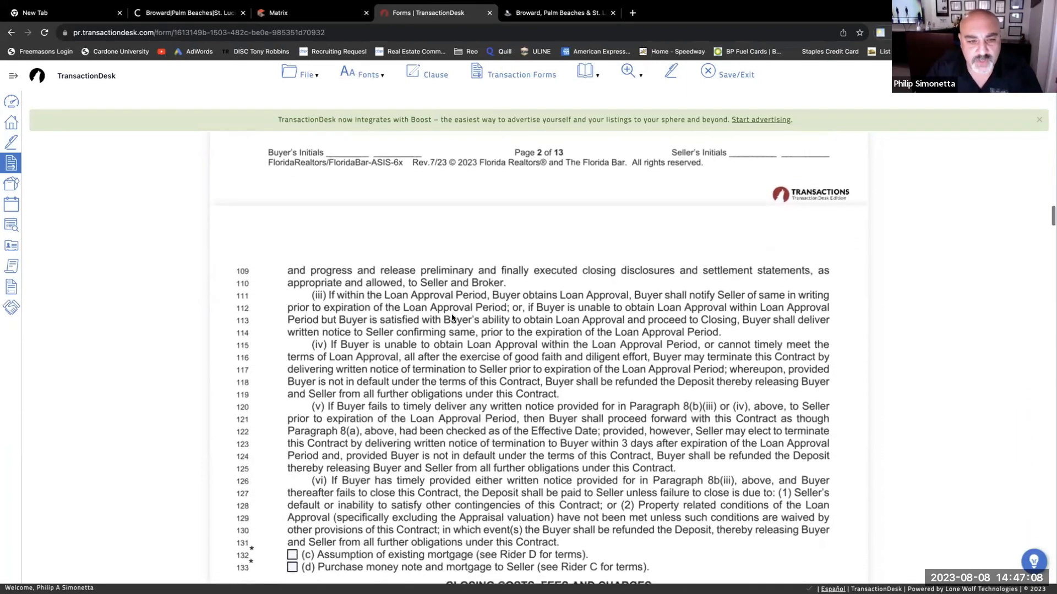
scroll(453, 322, "down", 4)
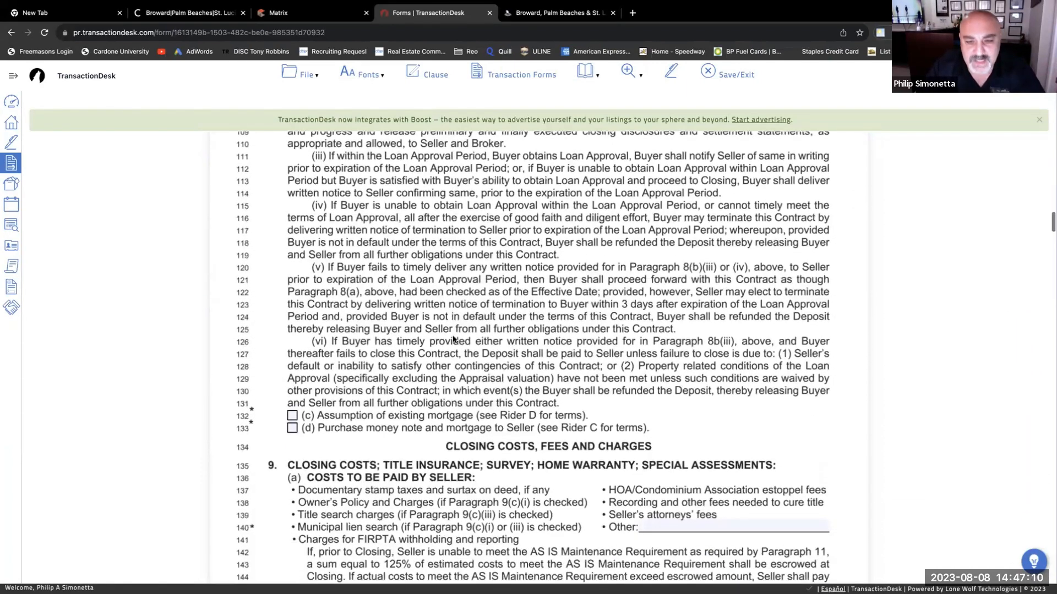
scroll(453, 338, "down", 1)
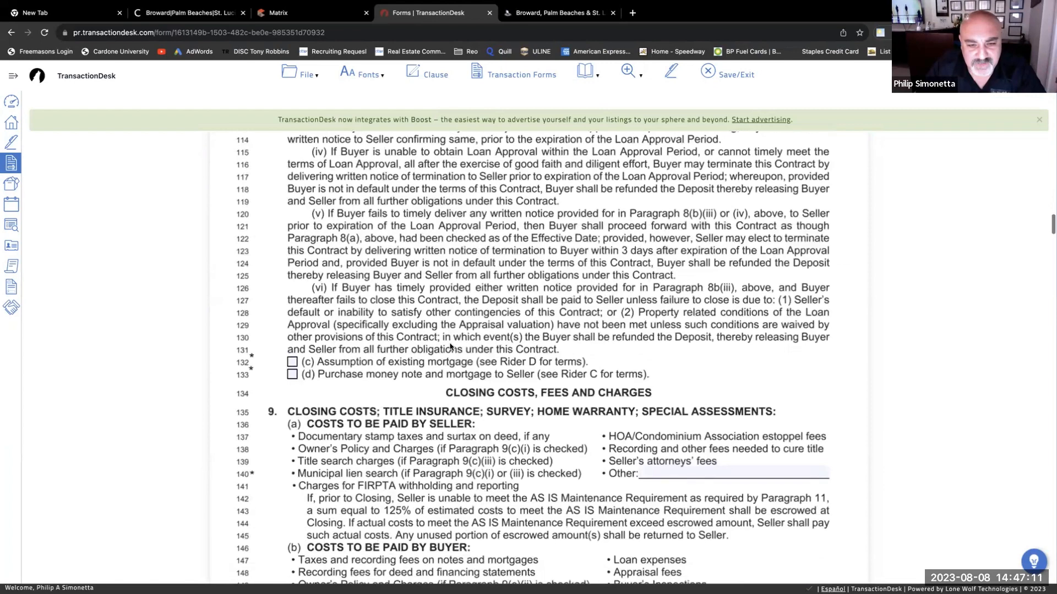
left_click(292, 374)
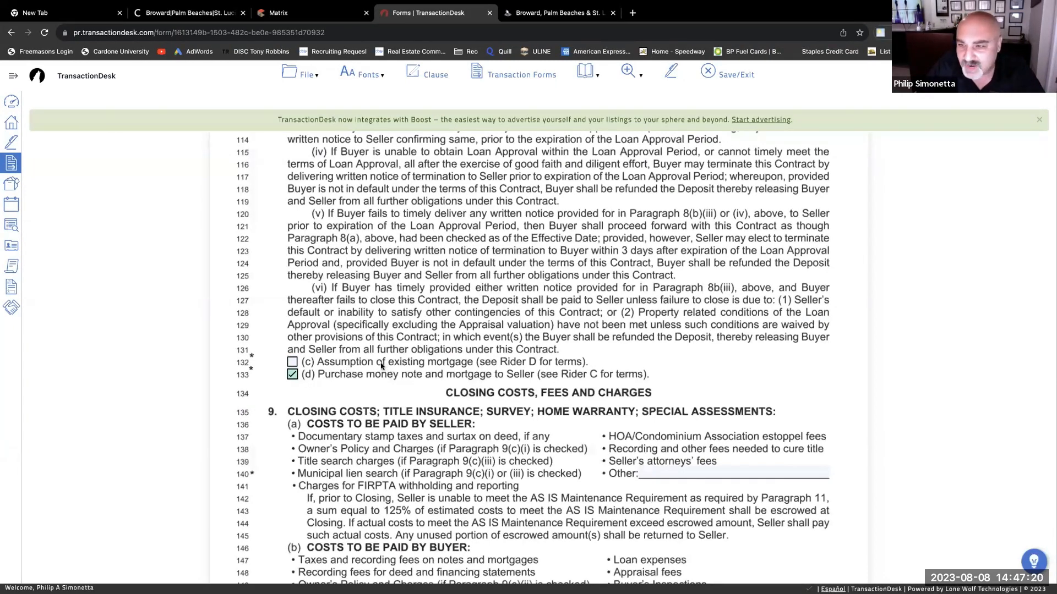
left_click(293, 376)
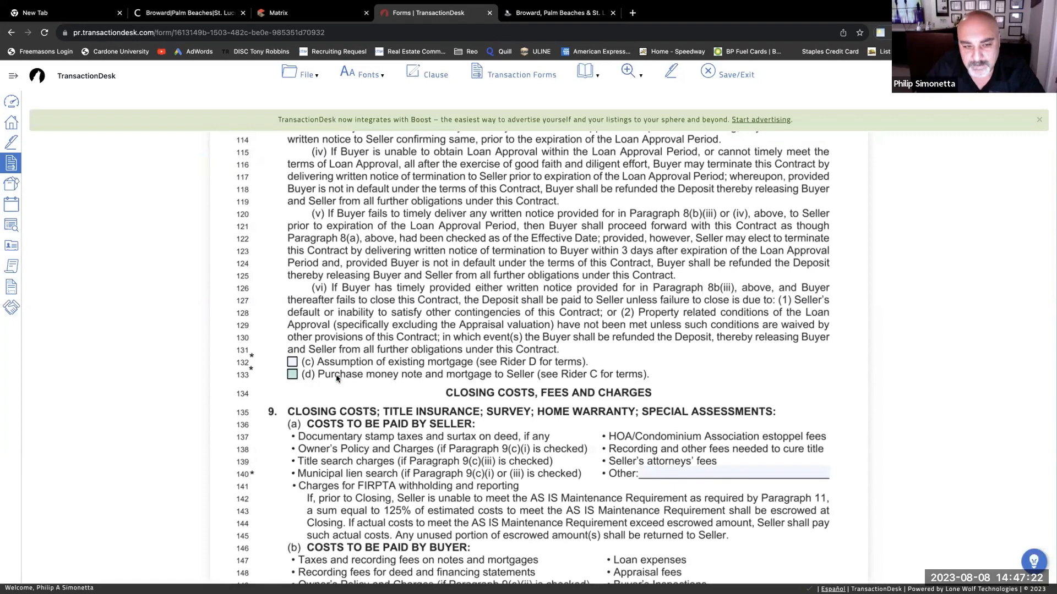
scroll(502, 351, "down", 5)
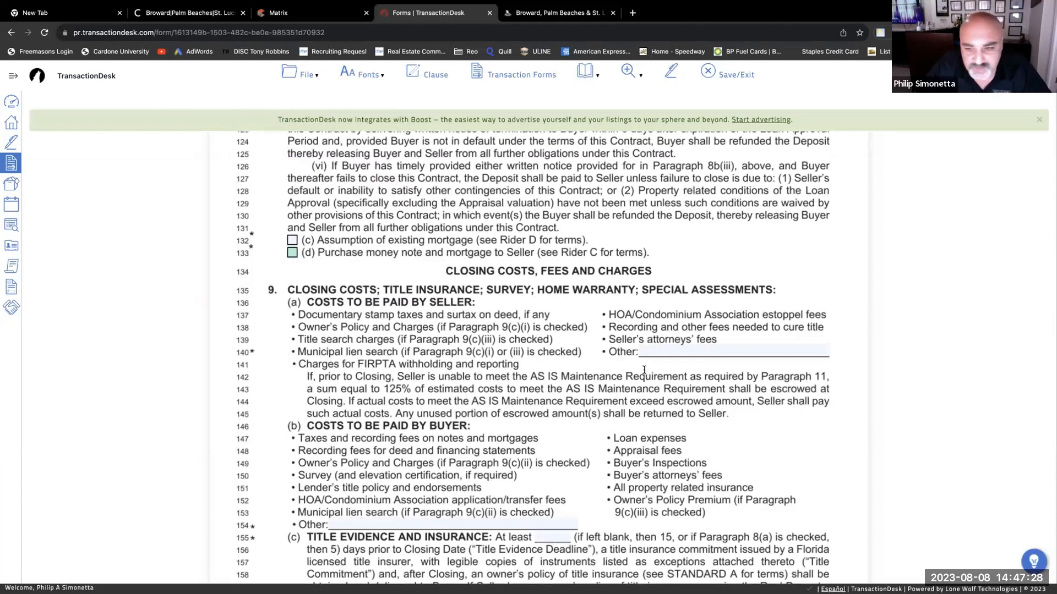
- Fill the line 154 Other cost with '$395 TRANSACTION FEE TO PIER 21 REALTY LLC'
scroll(452, 341, "down", 6)
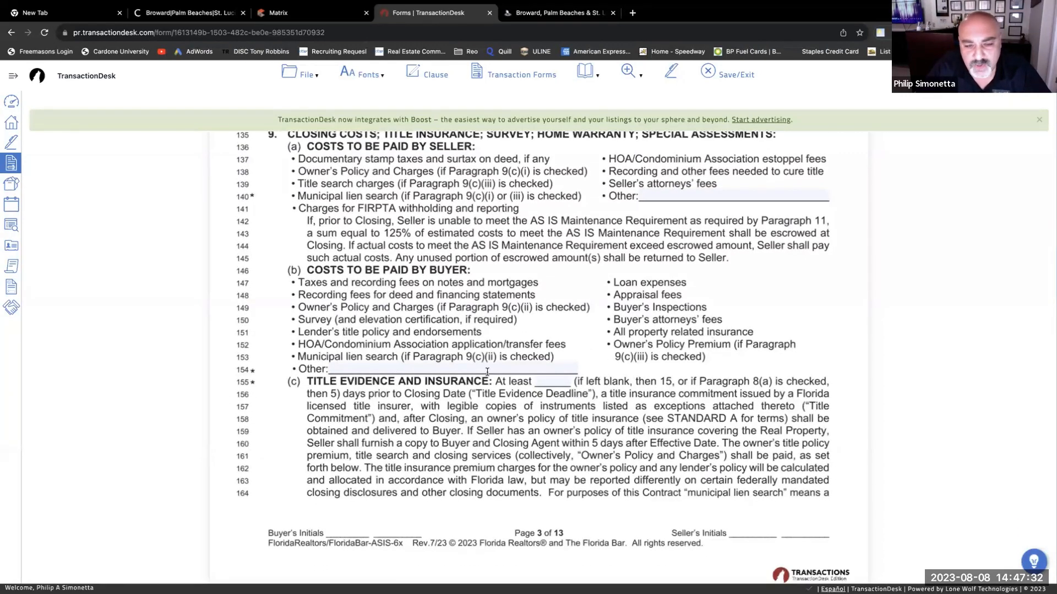
left_click(367, 367)
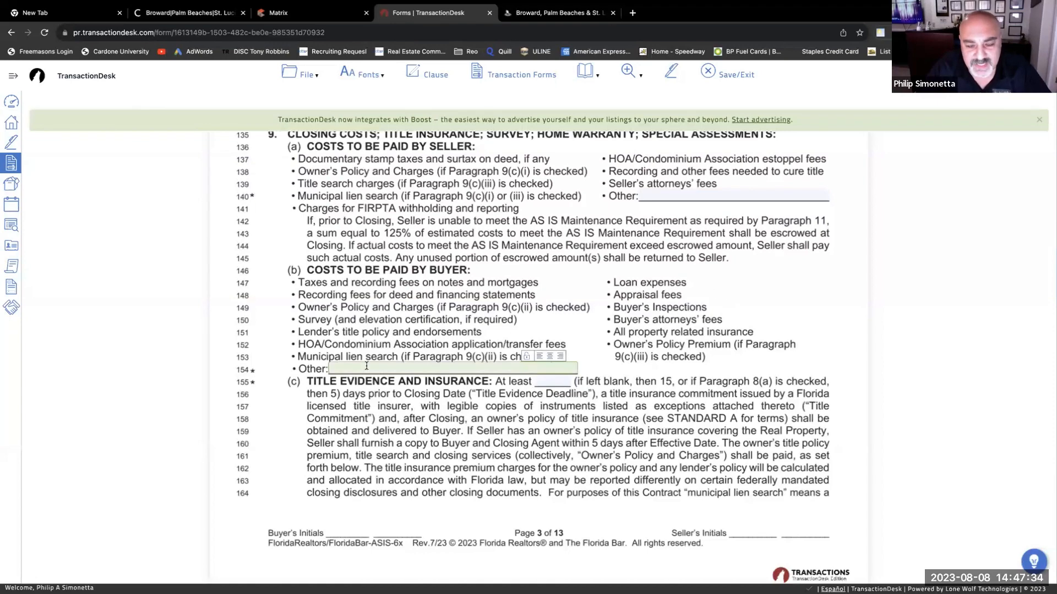
type("$395 T")
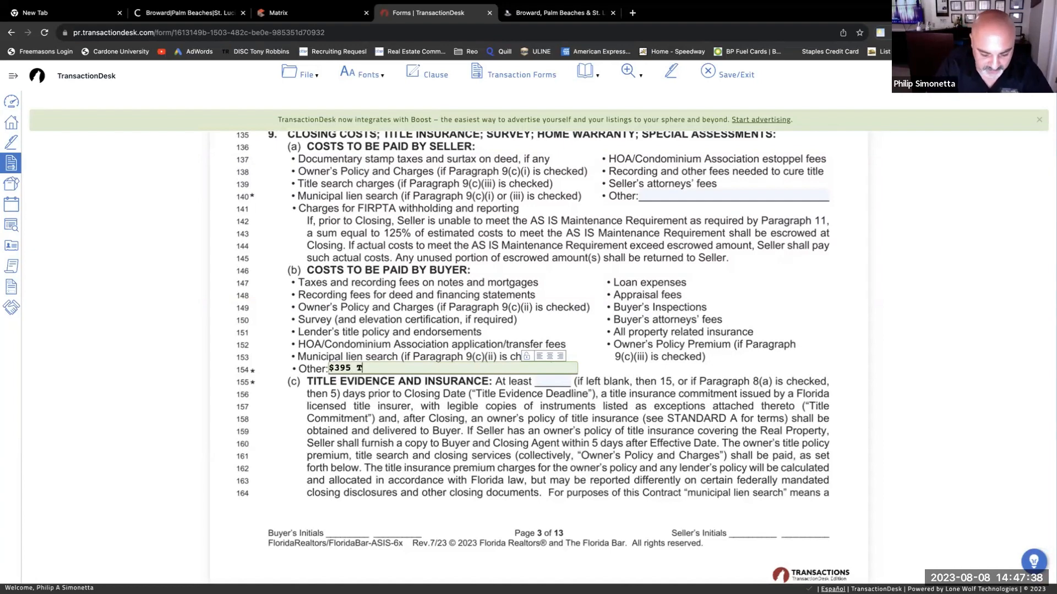
type("RANSACTI")
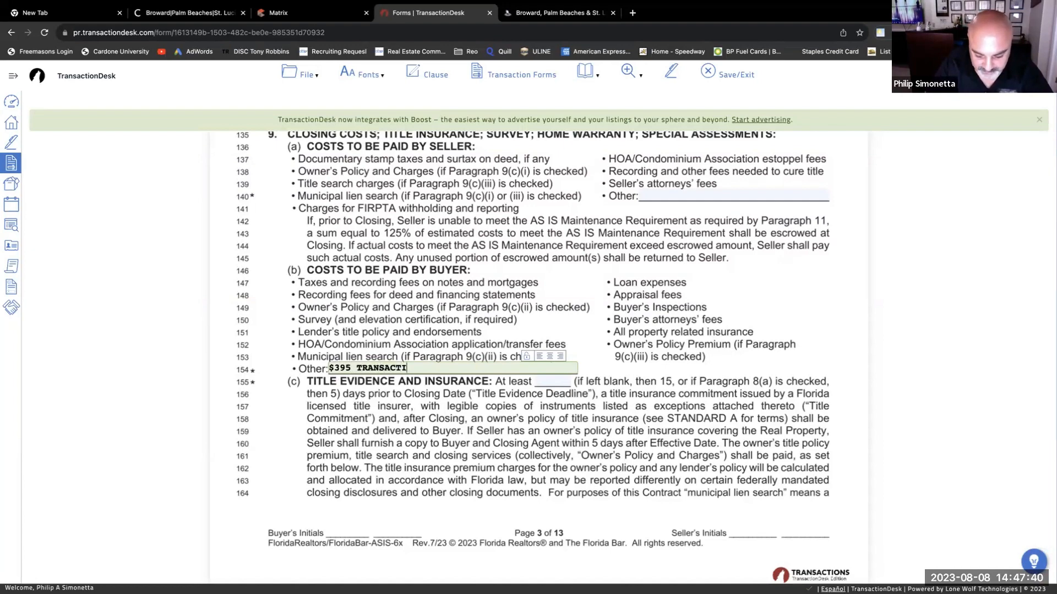
type("ON FEE TO P")
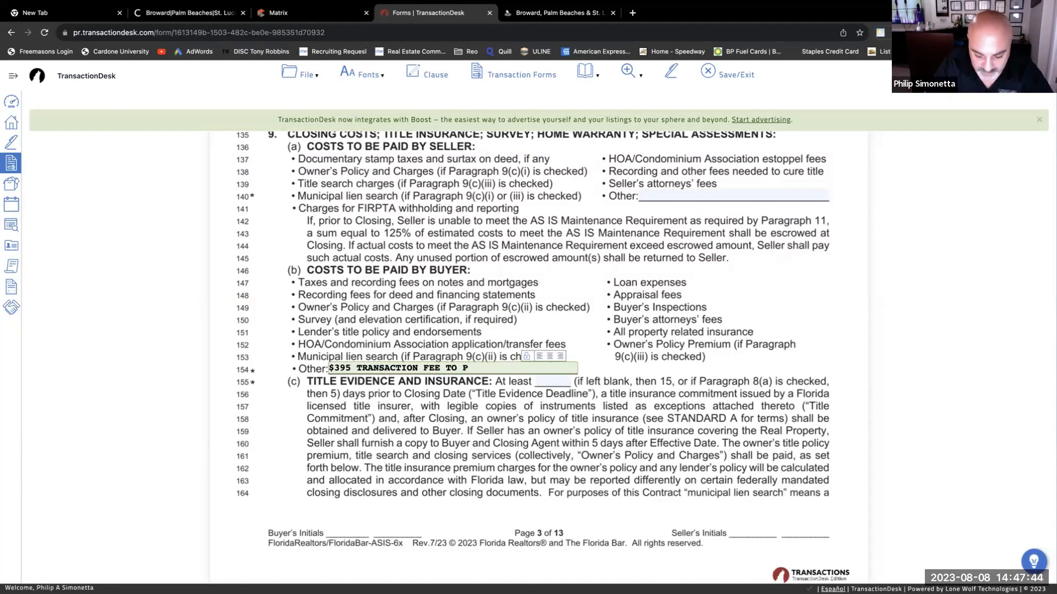
type("IER 21 ")
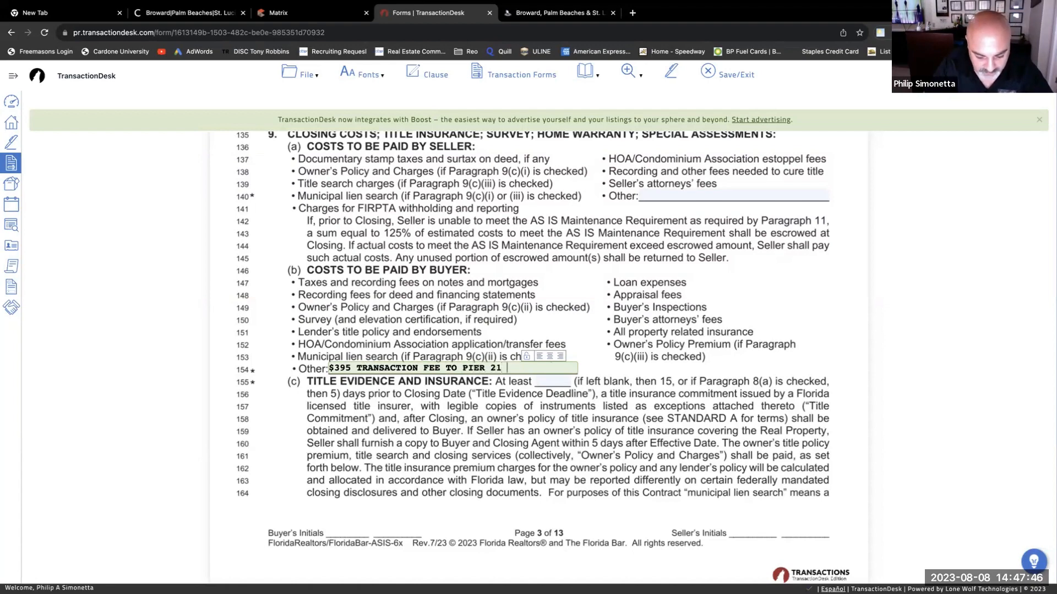
type("REALTY")
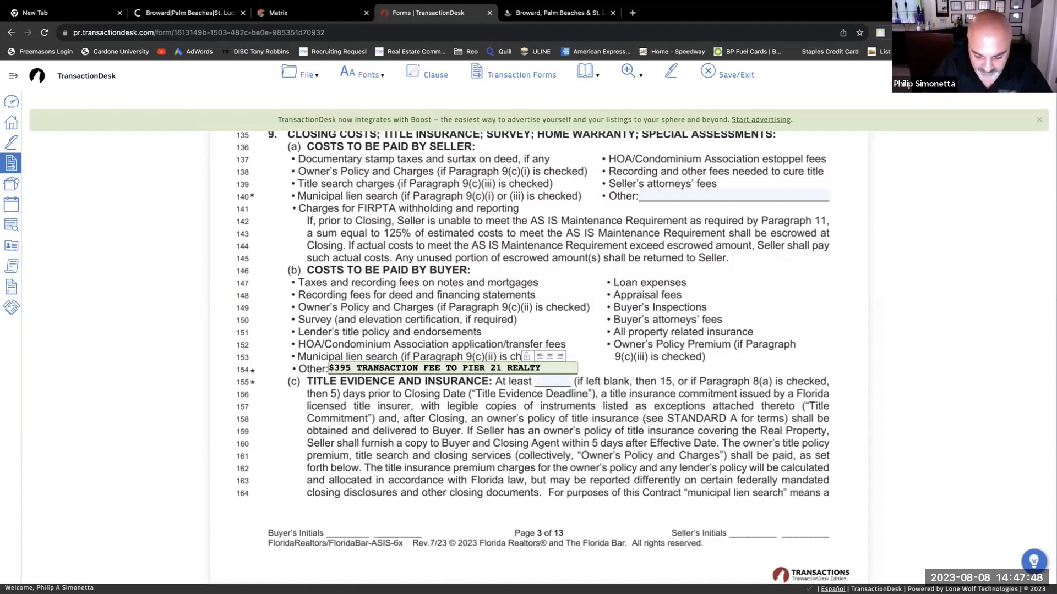
type(" LLC")
left_click(372, 360)
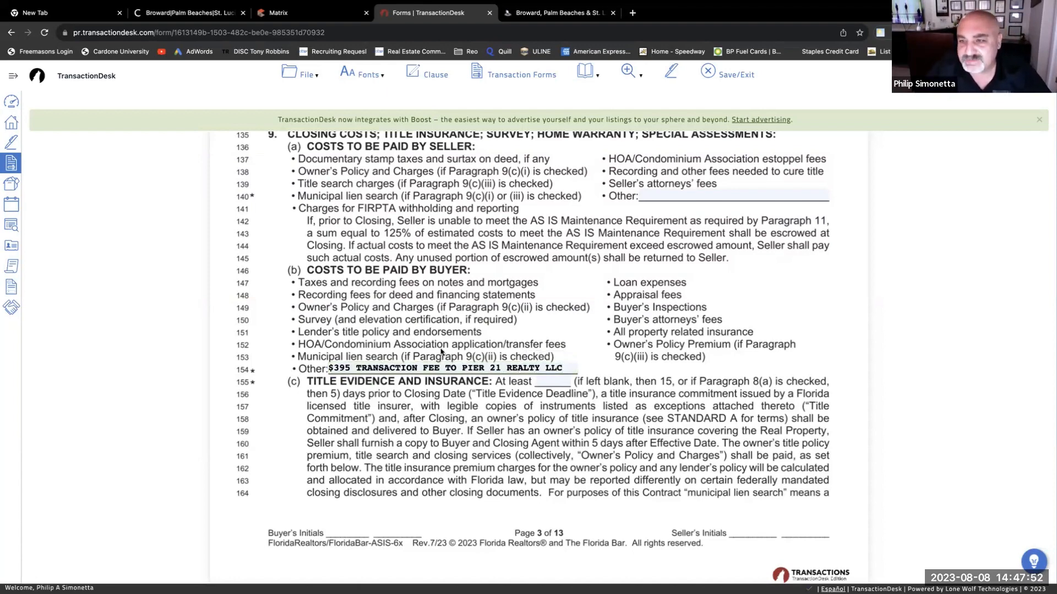
- Set the title evidence 'At least' period to 15 days
scroll(525, 346, "down", 3)
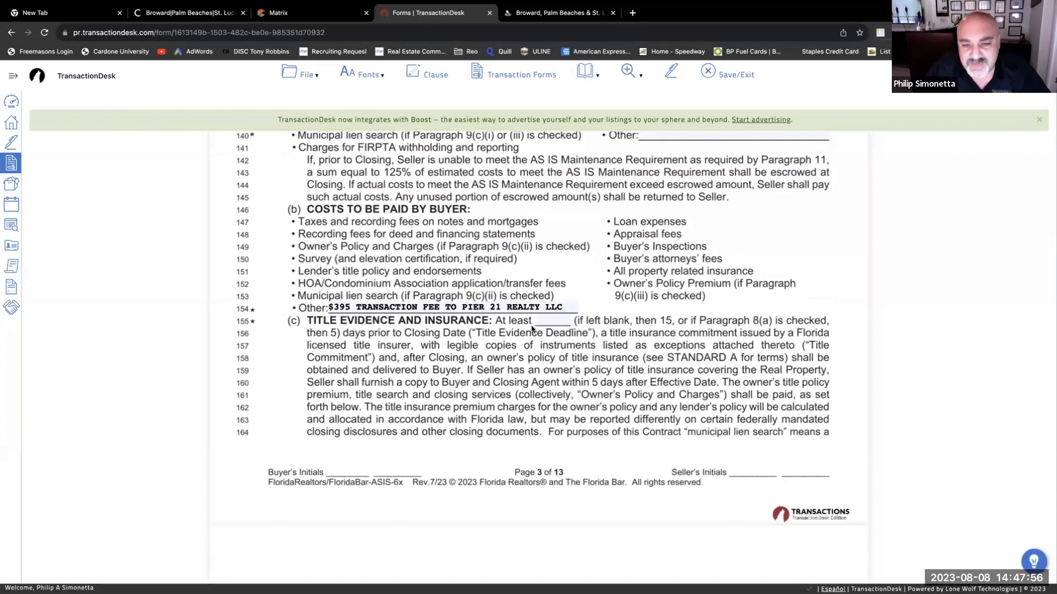
left_click(548, 321)
type("15")
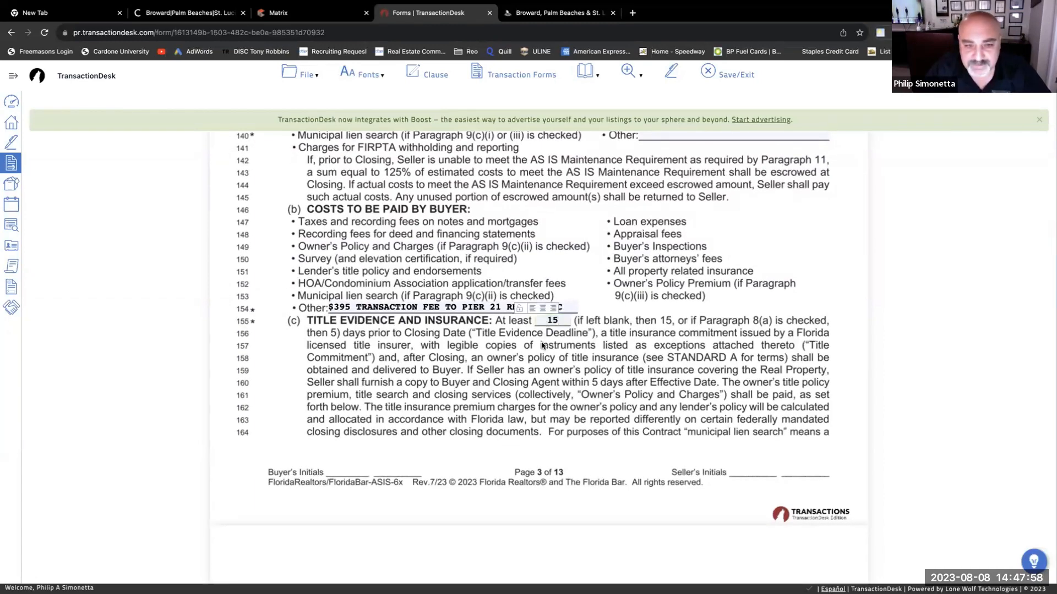
left_click(478, 299)
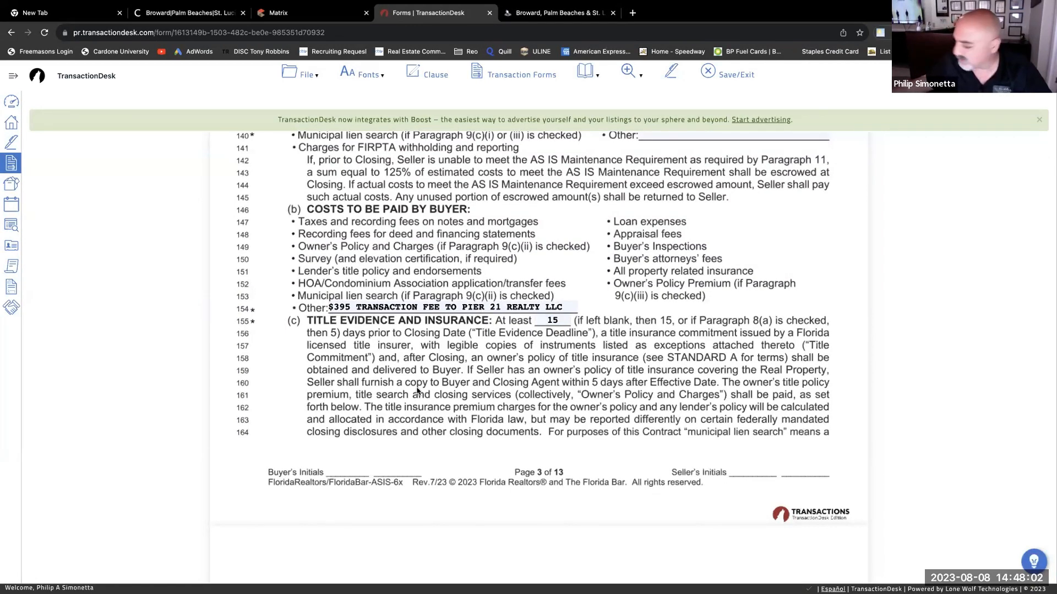
- Select title option (i) on line 168, leaving option (ii) unchecked
scroll(498, 366, "down", 5)
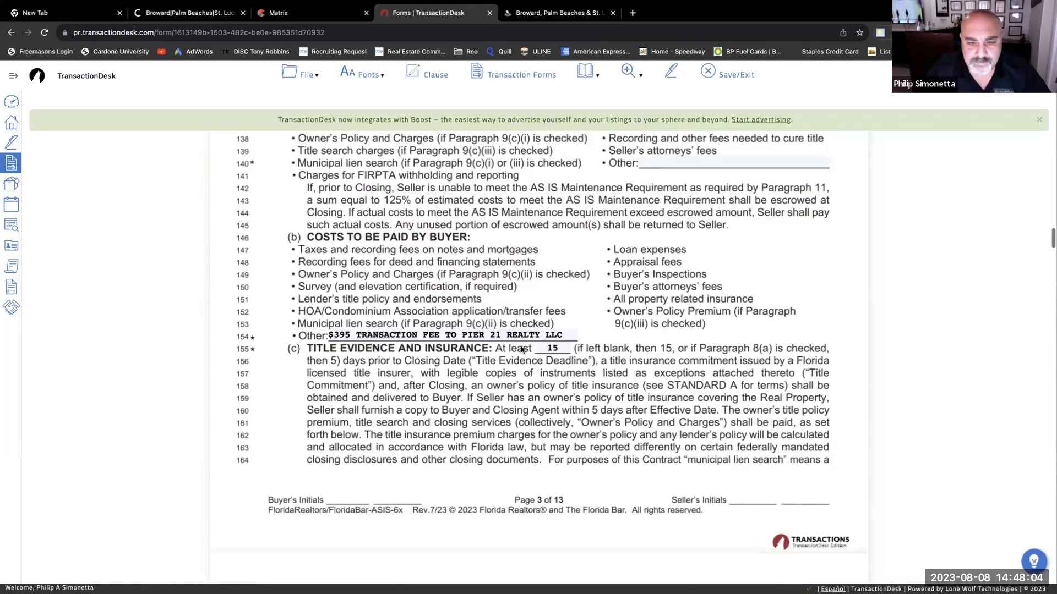
scroll(523, 330, "down", 1)
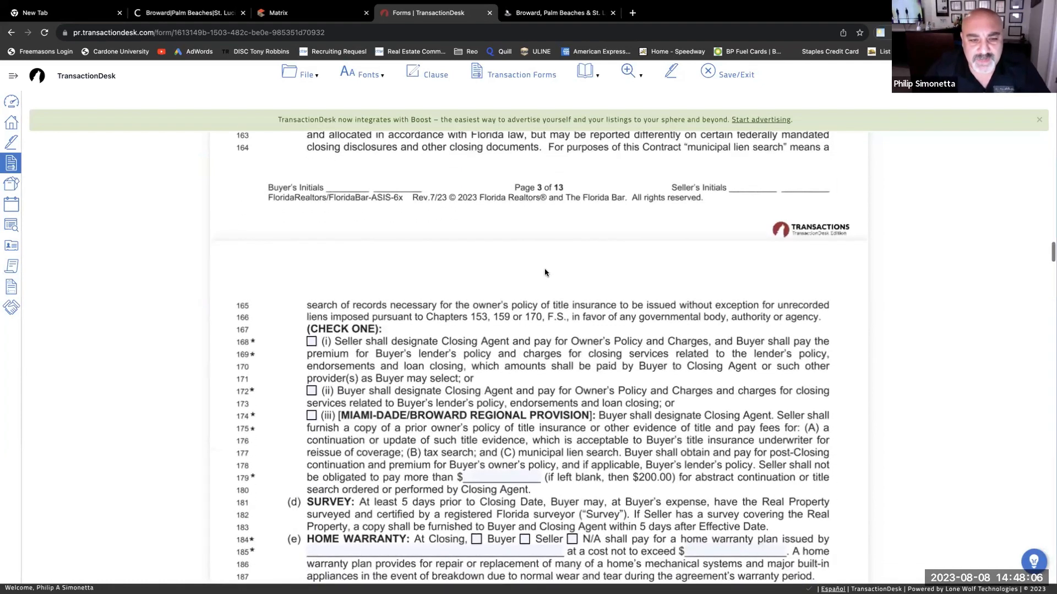
scroll(529, 277, "down", 4)
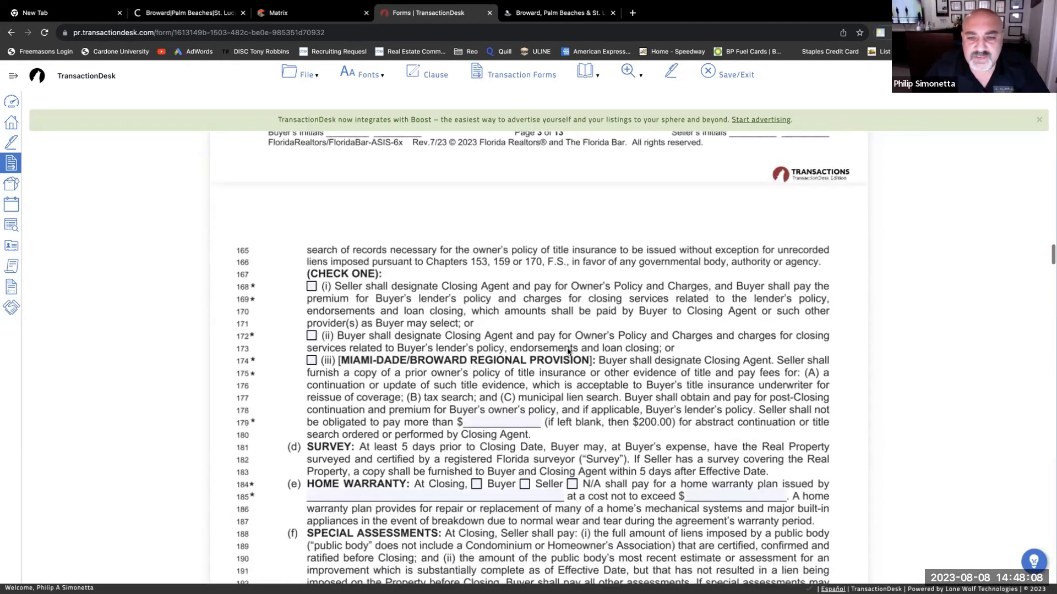
scroll(566, 361, "up", 1)
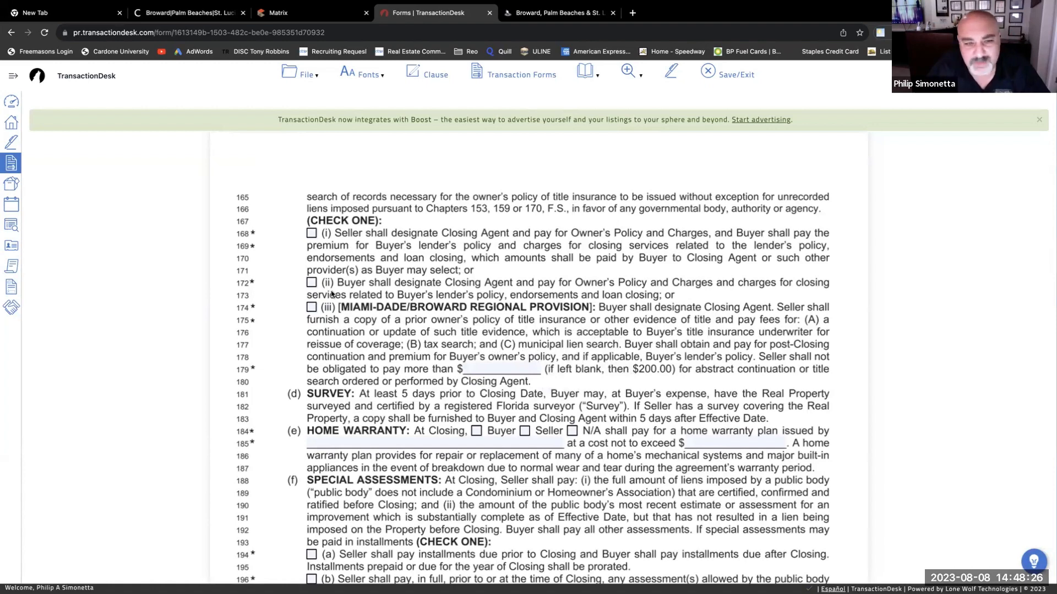
left_click(311, 283)
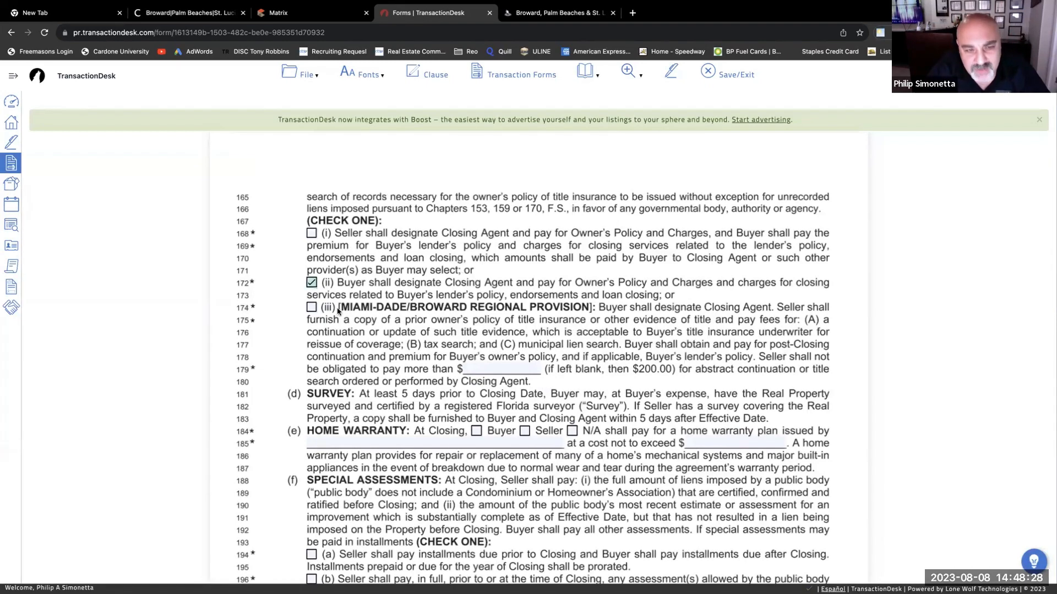
left_click(311, 283)
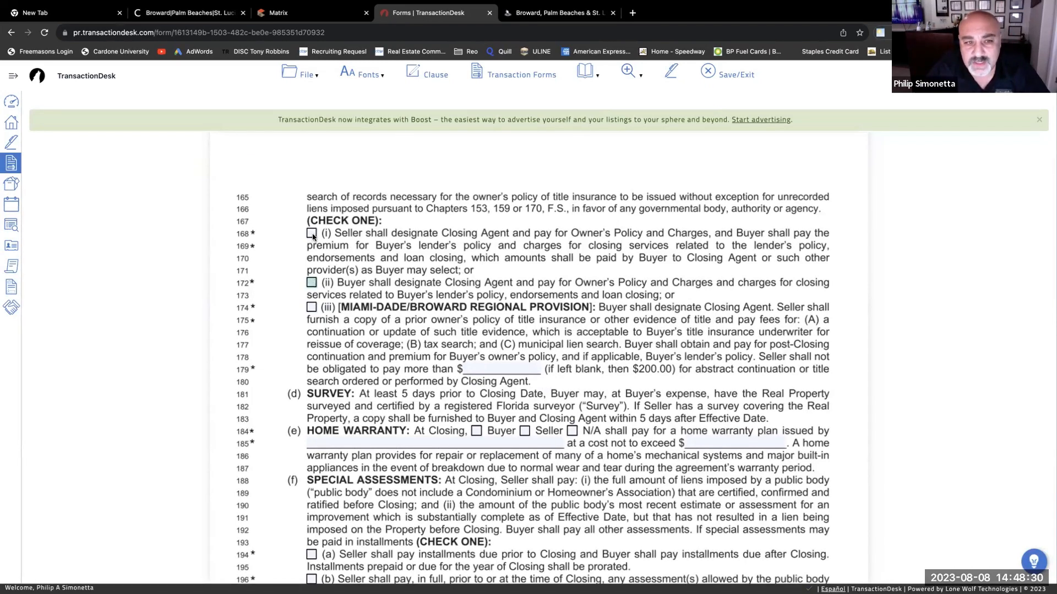
left_click(312, 234)
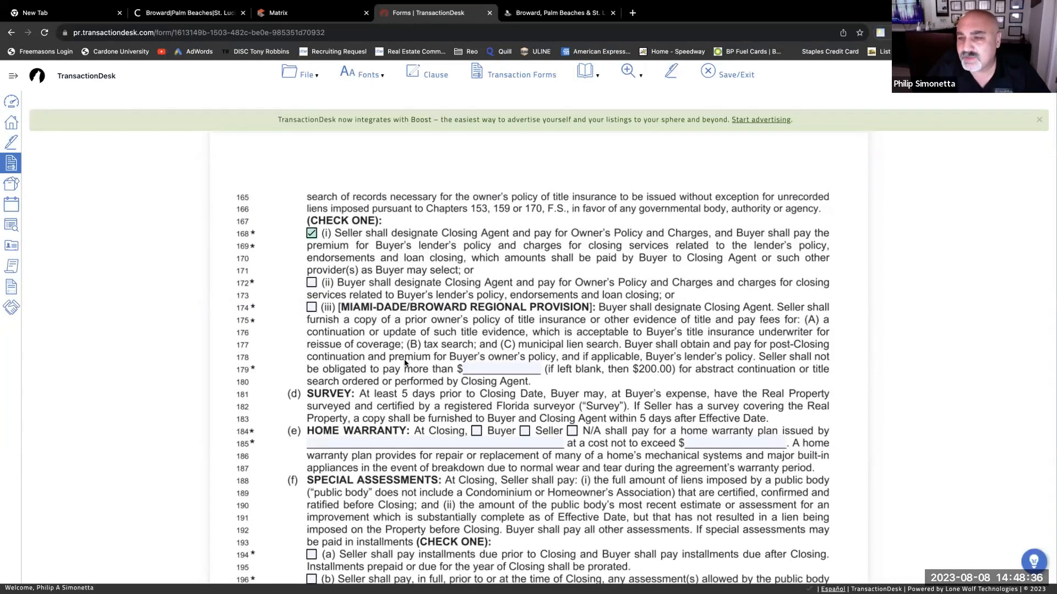
scroll(404, 363, "down", 1)
scroll(413, 357, "up", 5)
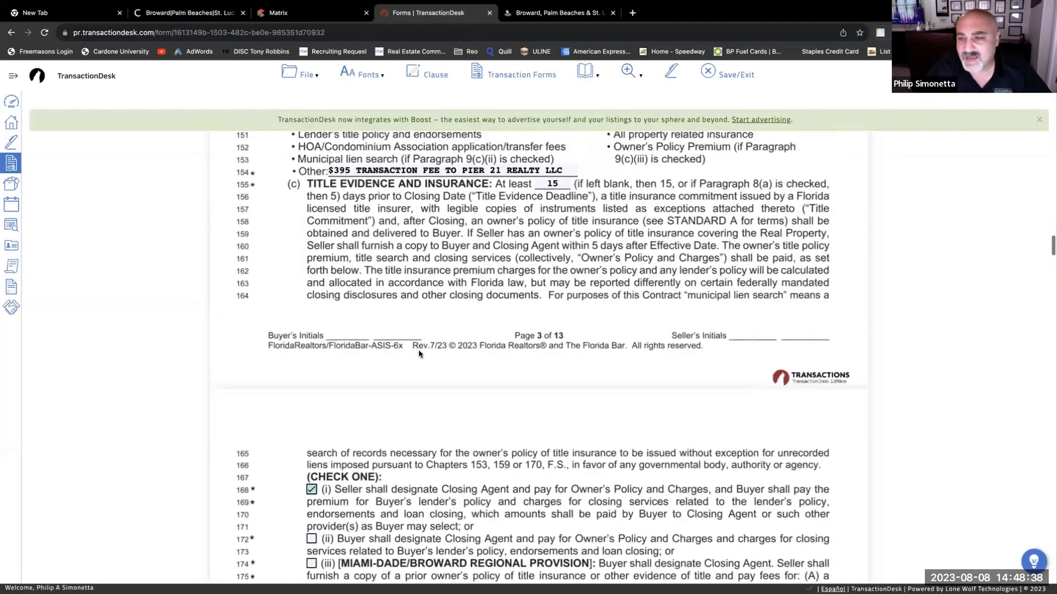
scroll(418, 354, "down", 5)
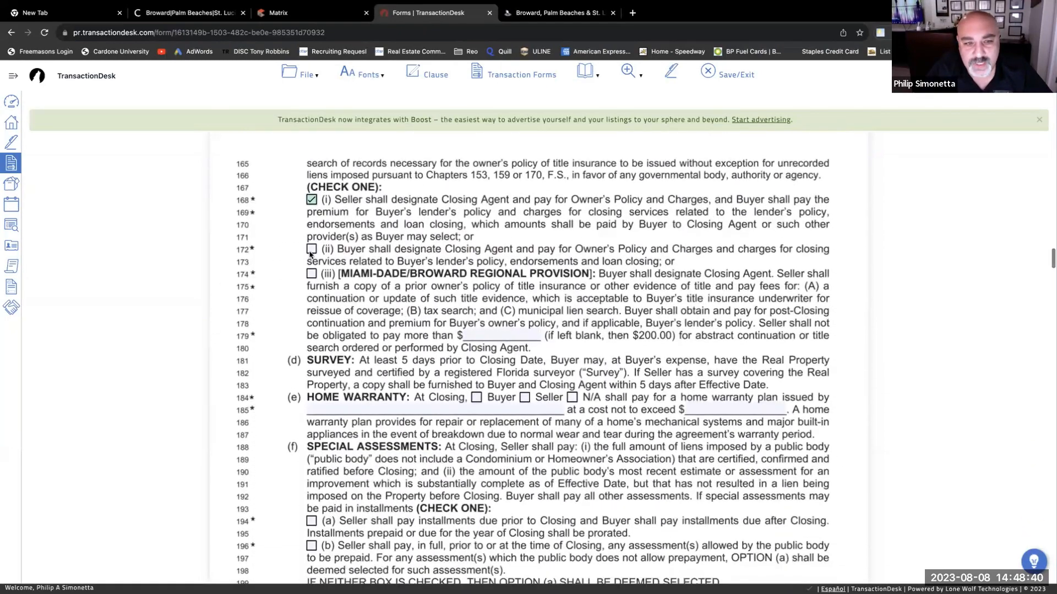
left_click(311, 250)
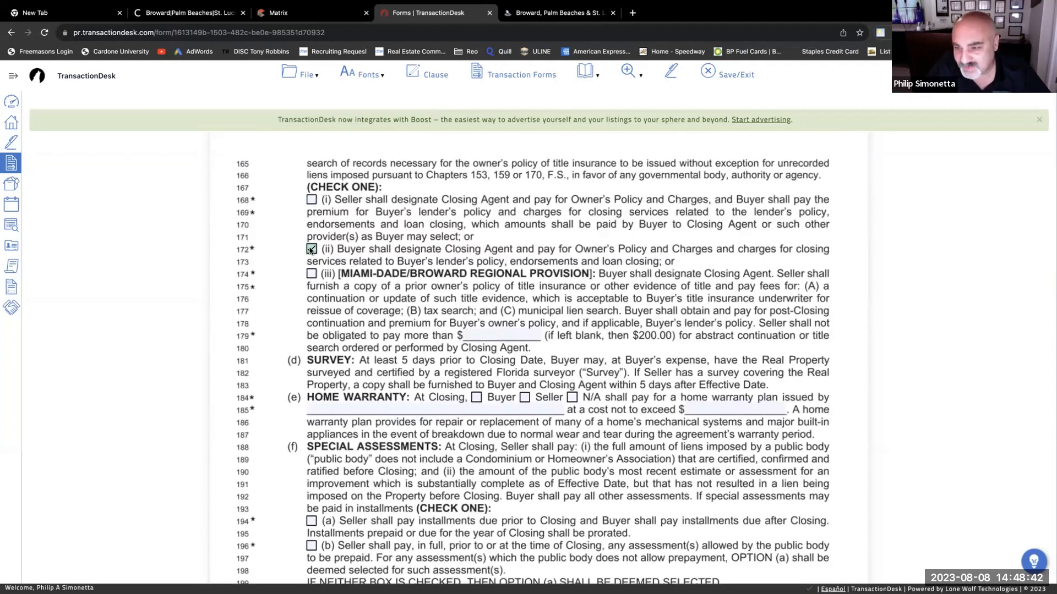
left_click(311, 200)
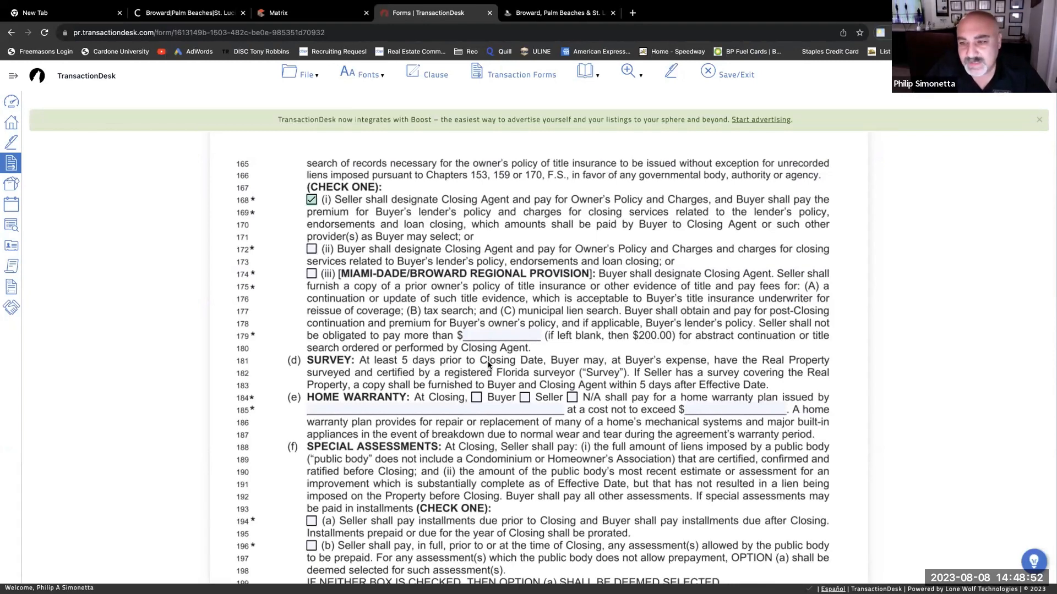
- Mark the home warranty as N/A
scroll(488, 366, "down", 1)
scroll(488, 366, "up", 3)
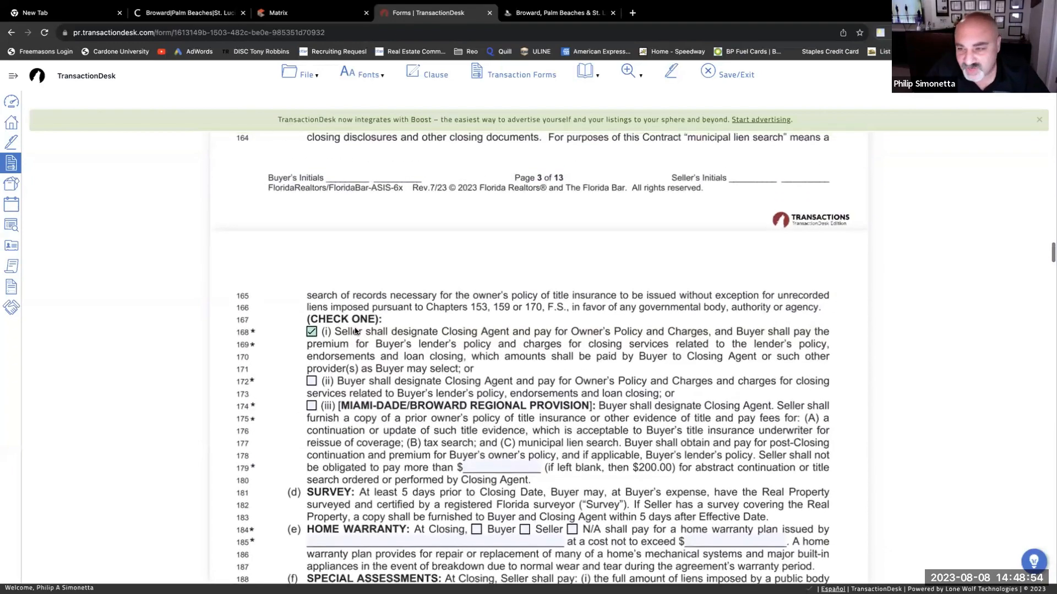
scroll(380, 339, "up", 4)
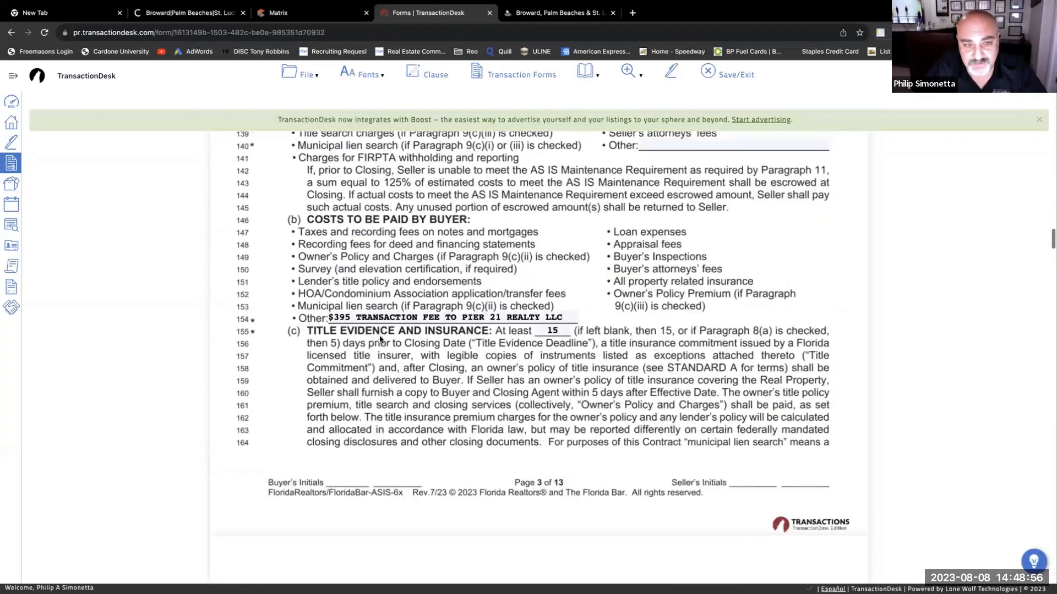
scroll(379, 340, "down", 5)
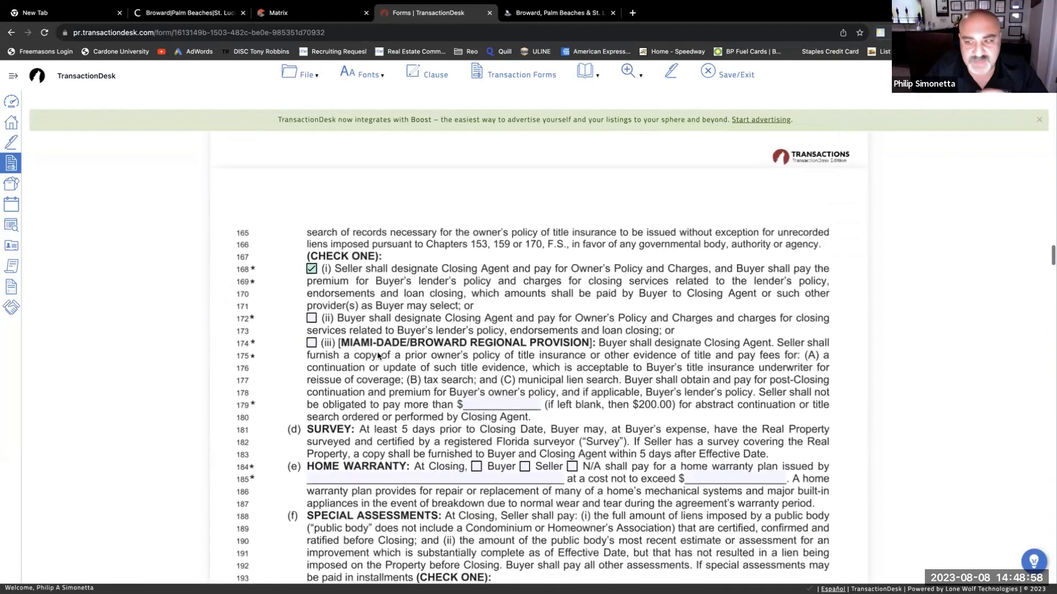
scroll(379, 354, "down", 2)
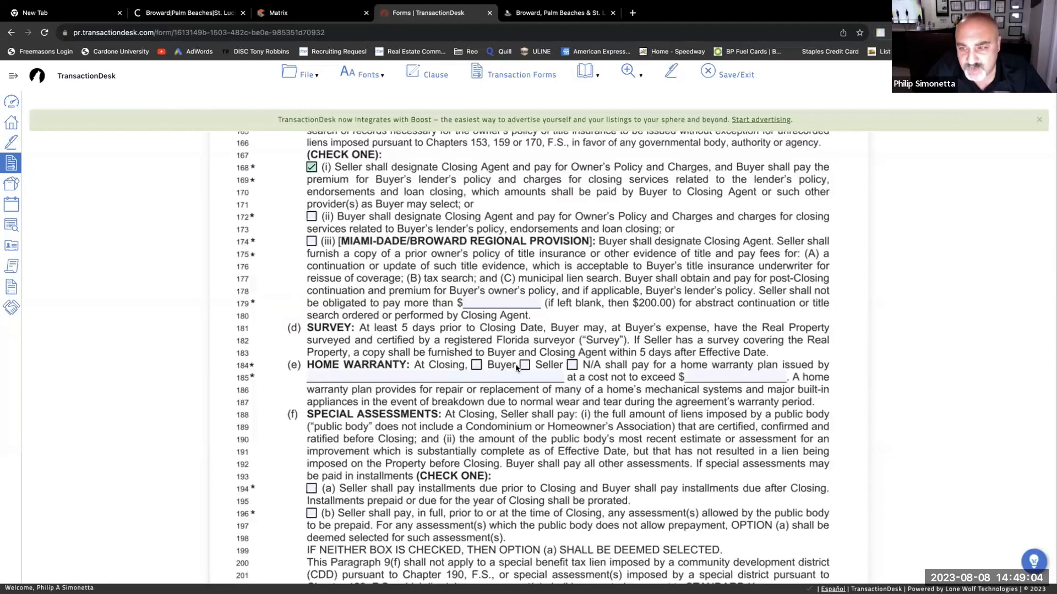
left_click(573, 366)
- Check Special Assessments option (b) on line 196 so the Seller pays in full by Closing
scroll(582, 437, "down", 5)
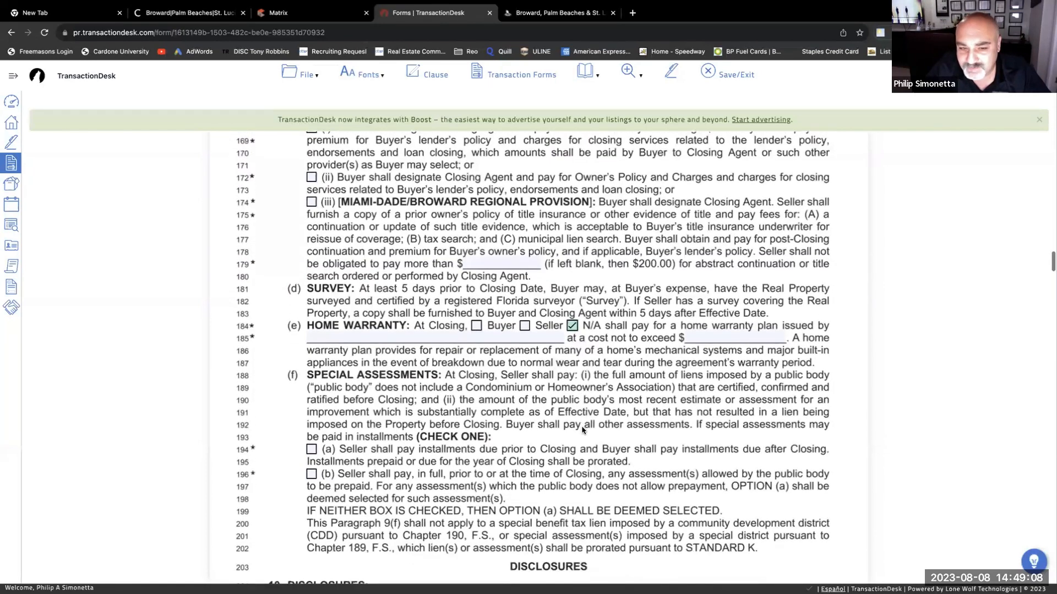
scroll(557, 420, "down", 6)
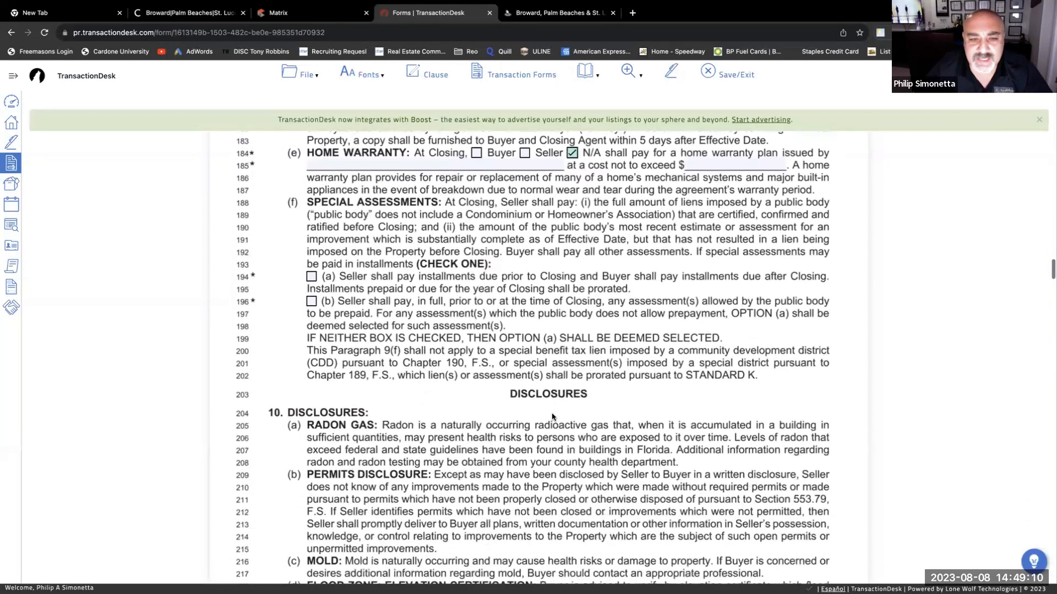
scroll(462, 252, "up", 1)
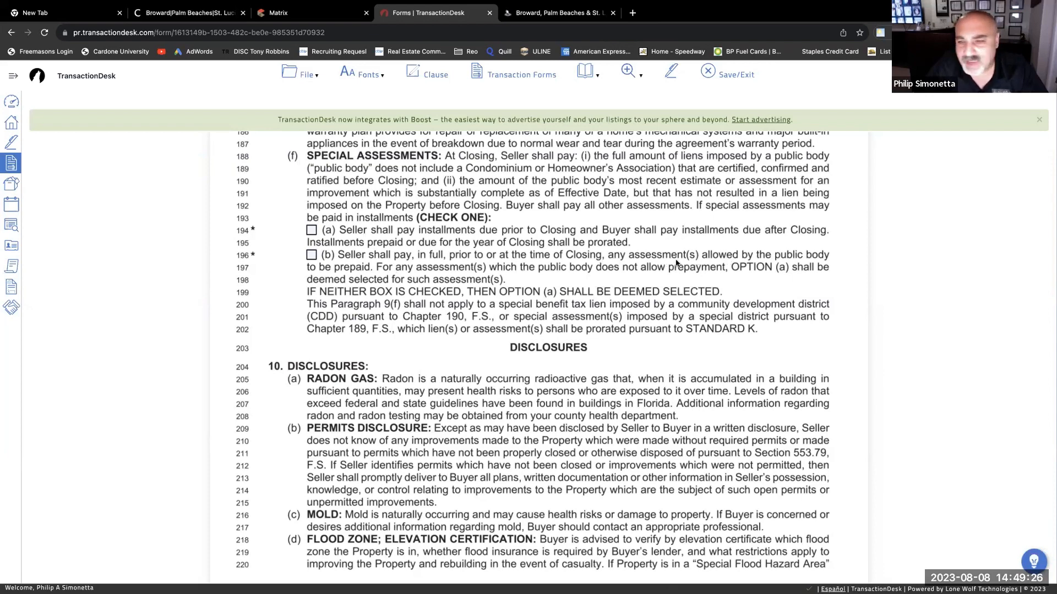
left_click(312, 256)
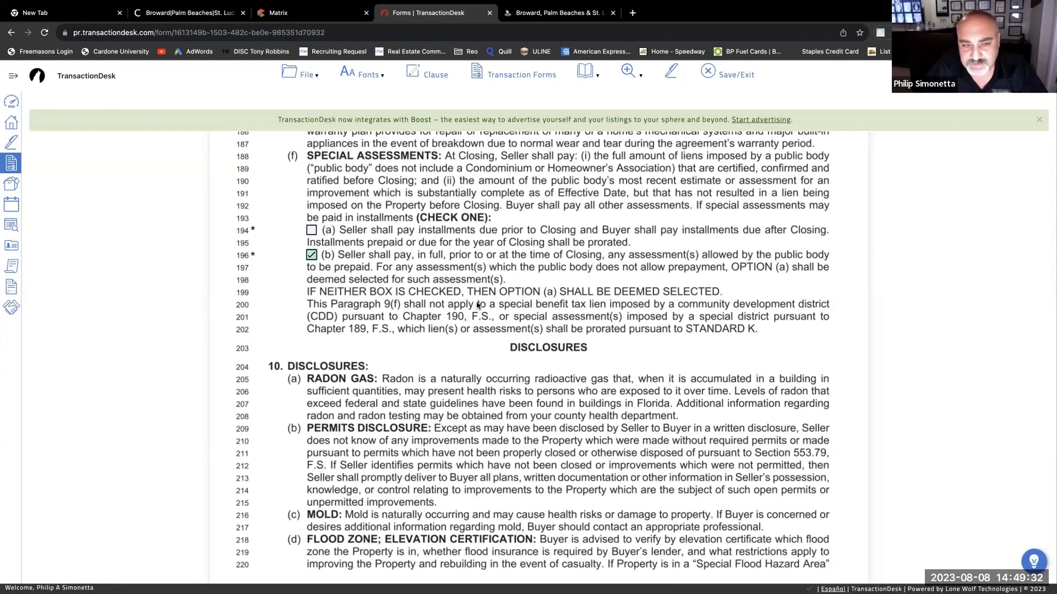
- Scroll through the Disclosures section down to Paragraph 12 Property Inspection on page 5
scroll(476, 308, "down", 1)
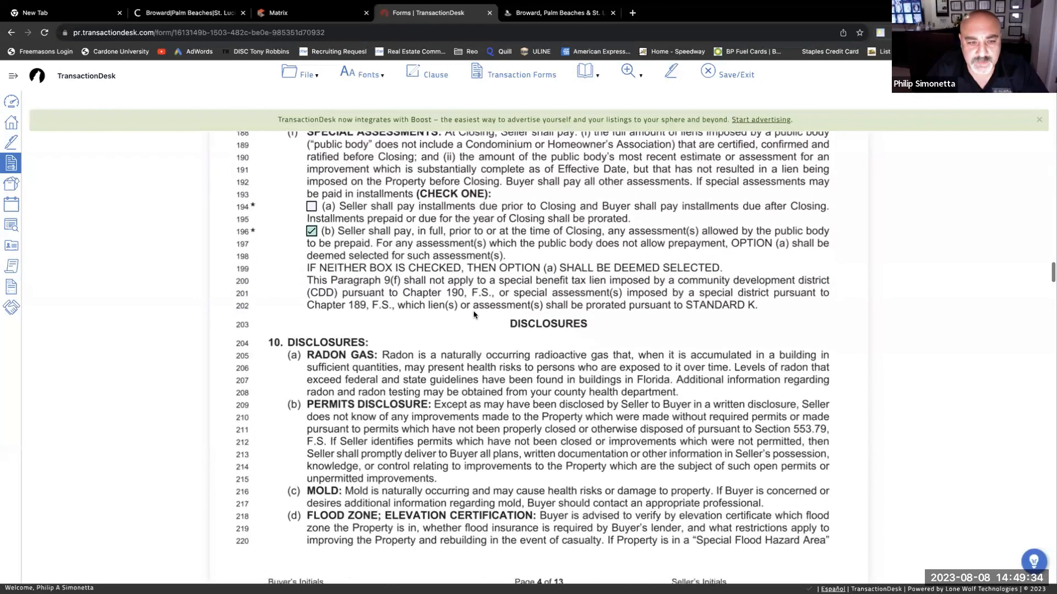
scroll(474, 314, "up", 5)
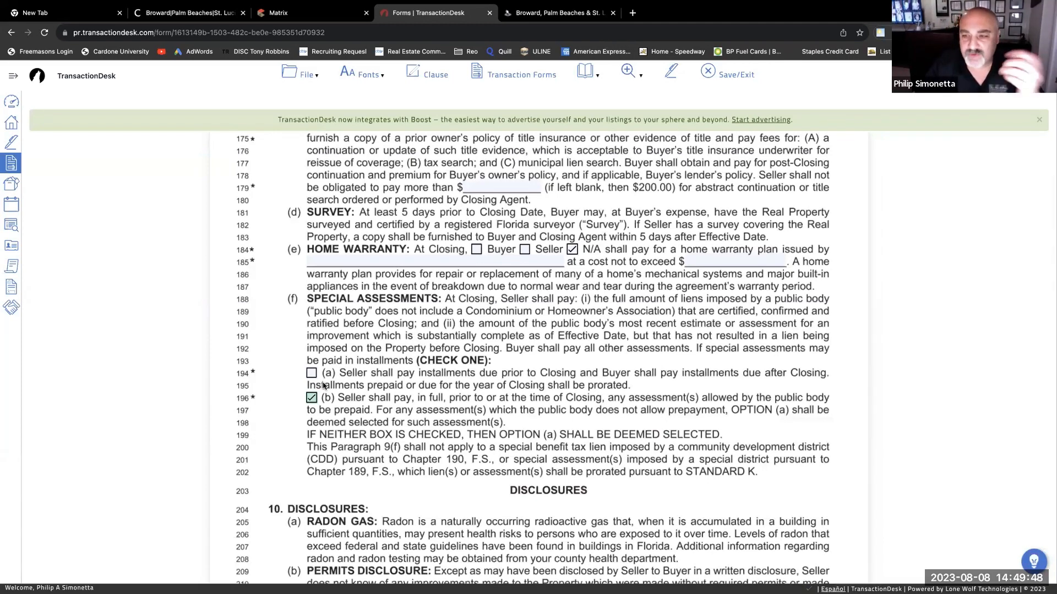
scroll(325, 387, "down", 3)
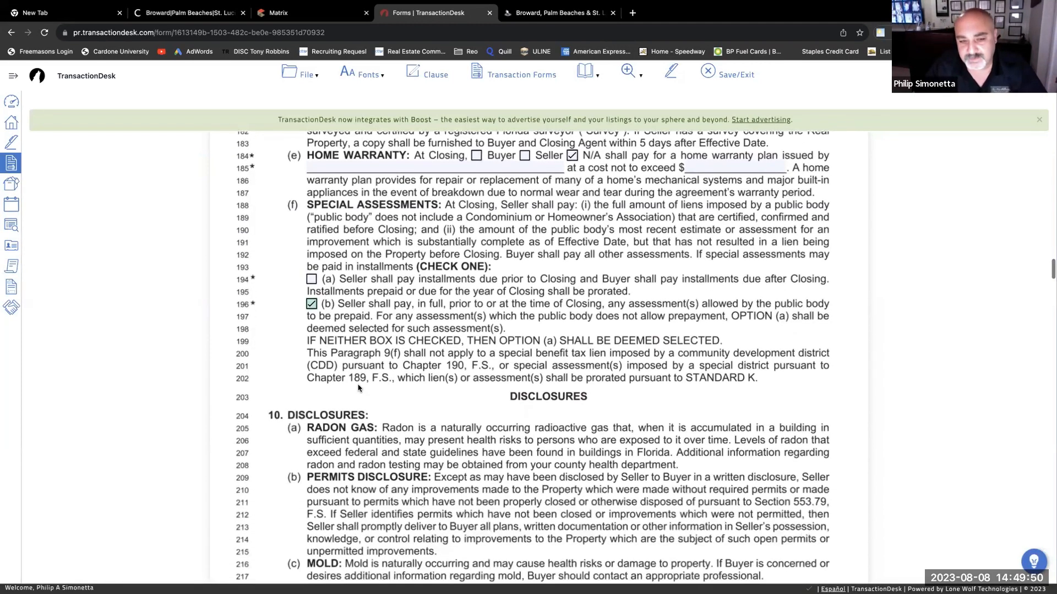
scroll(384, 387, "down", 1)
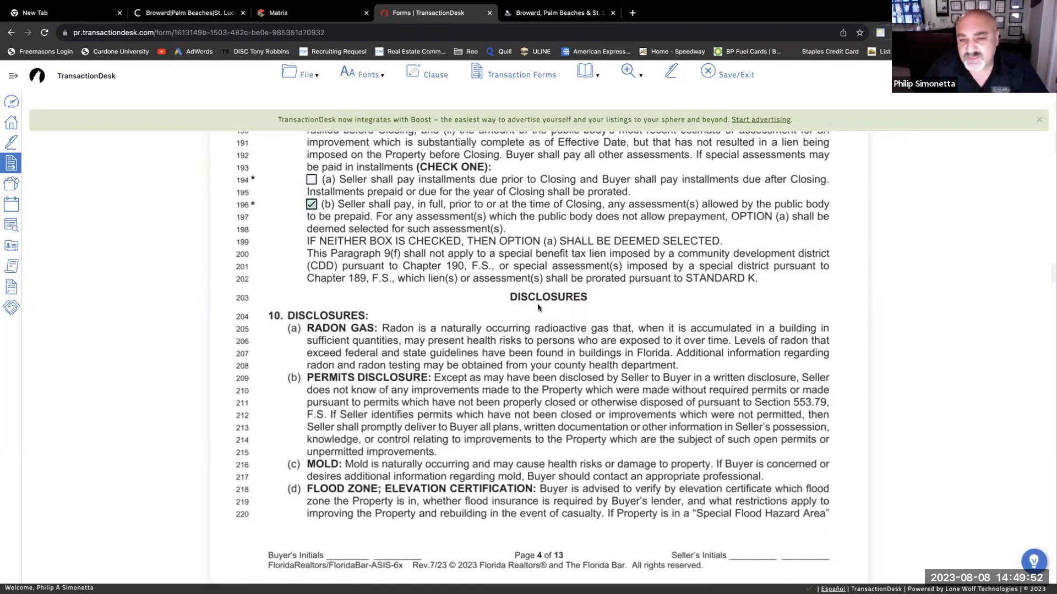
scroll(432, 363, "down", 2)
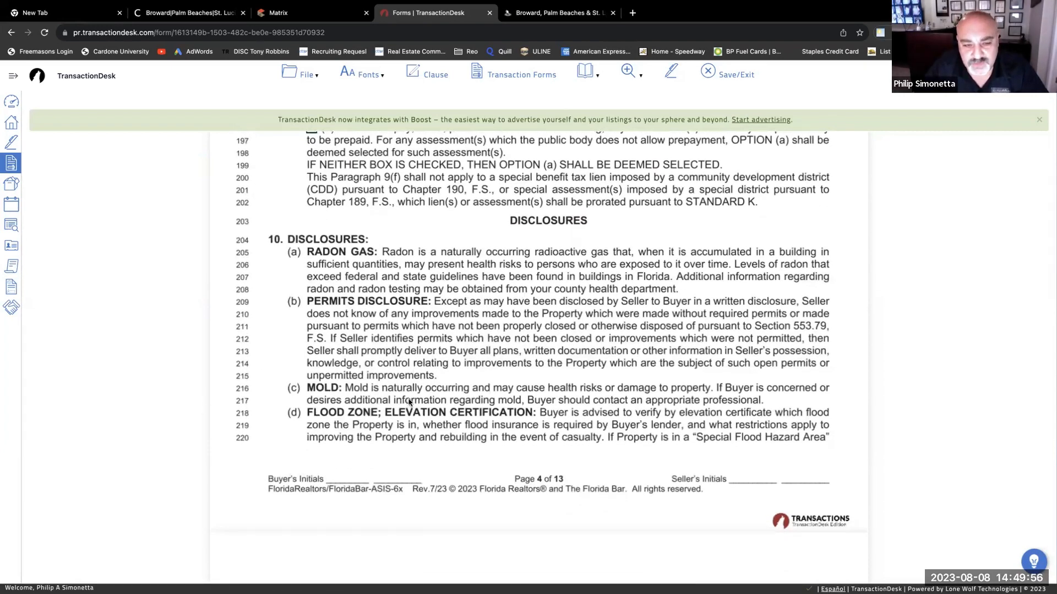
scroll(410, 403, "down", 2)
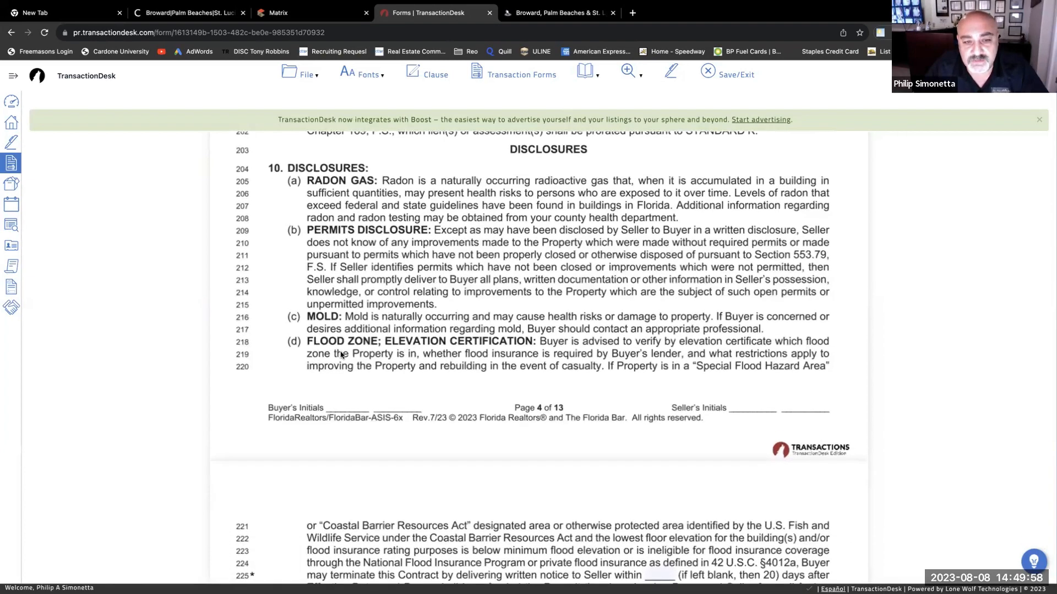
scroll(308, 413, "down", 2)
scroll(292, 422, "down", 6)
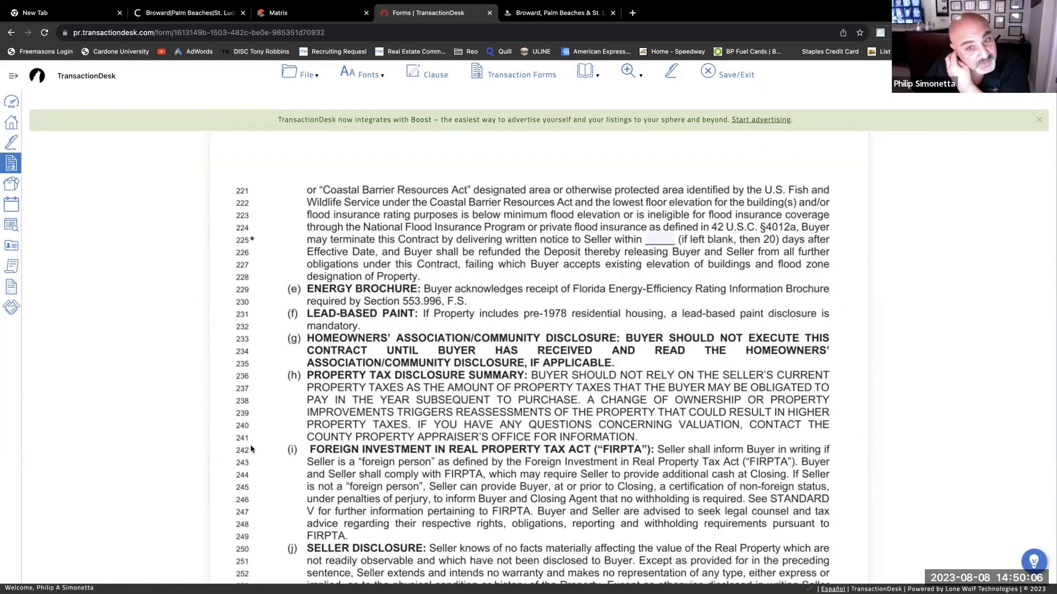
scroll(221, 461, "down", 1)
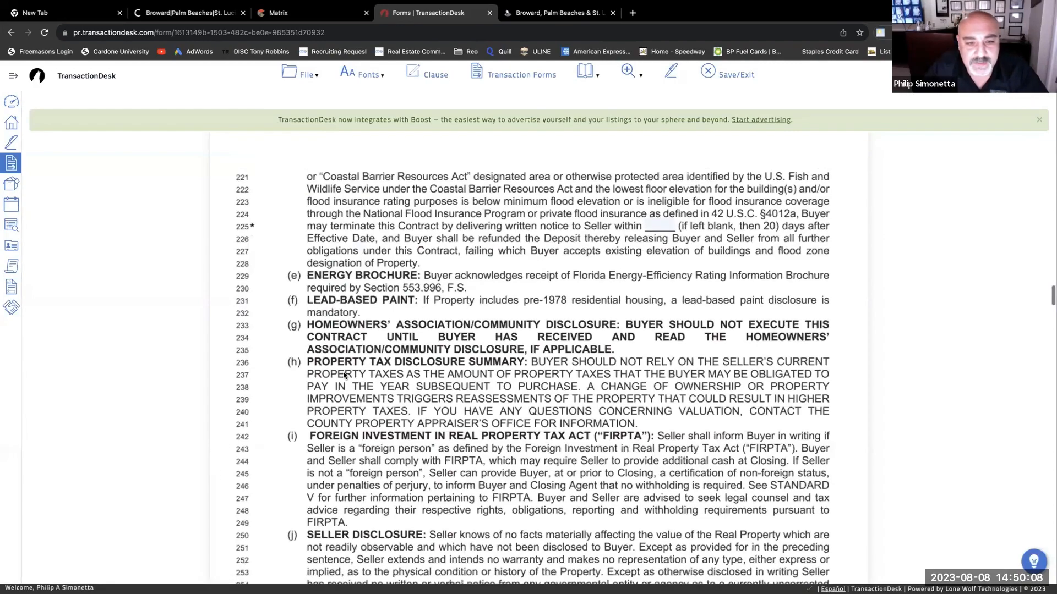
scroll(331, 397, "down", 1)
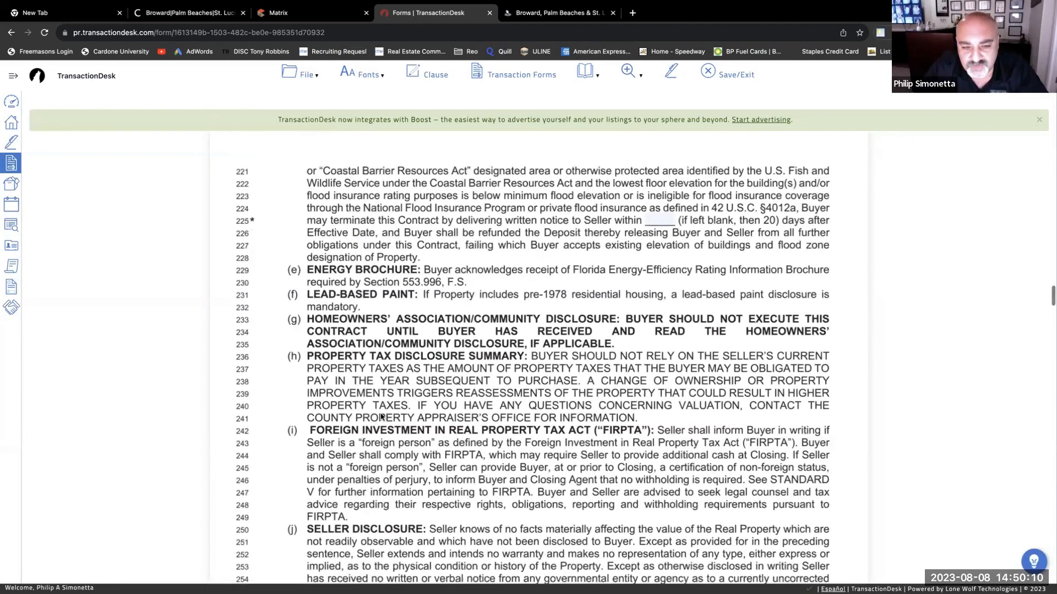
scroll(380, 416, "down", 4)
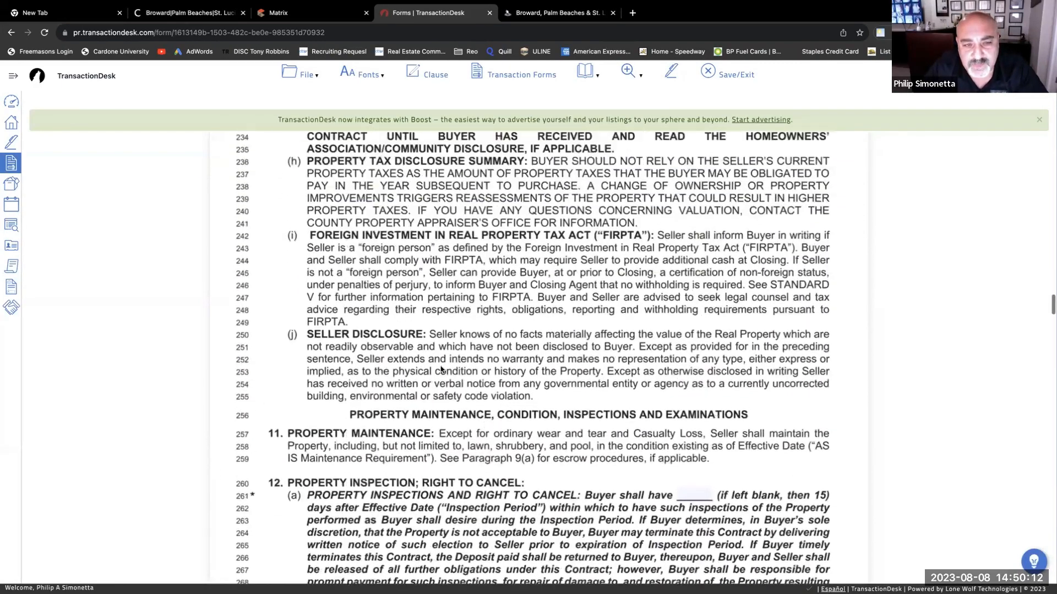
scroll(441, 369, "up", 1)
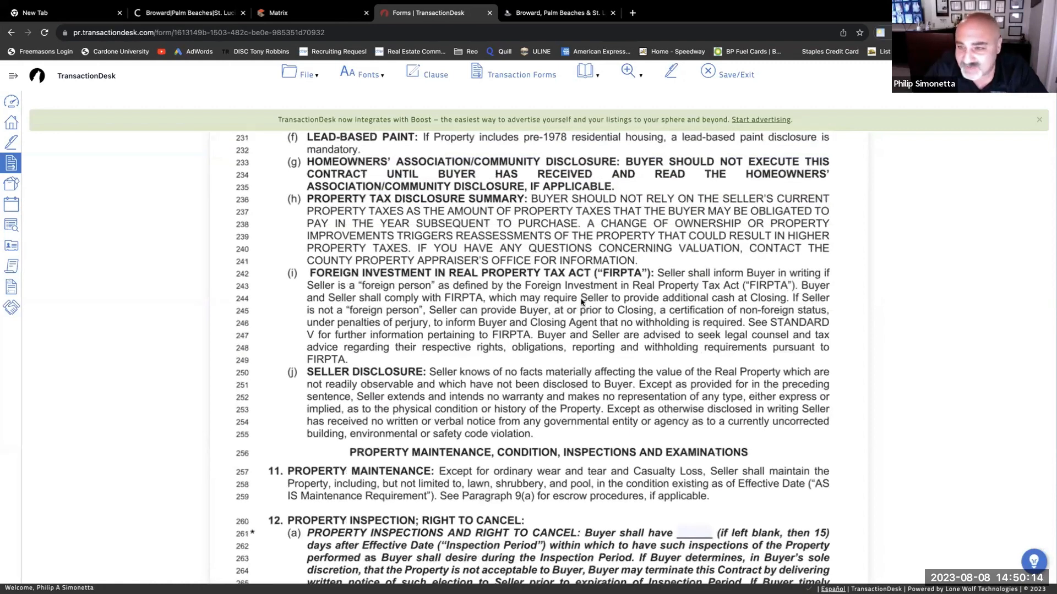
scroll(547, 332, "down", 1)
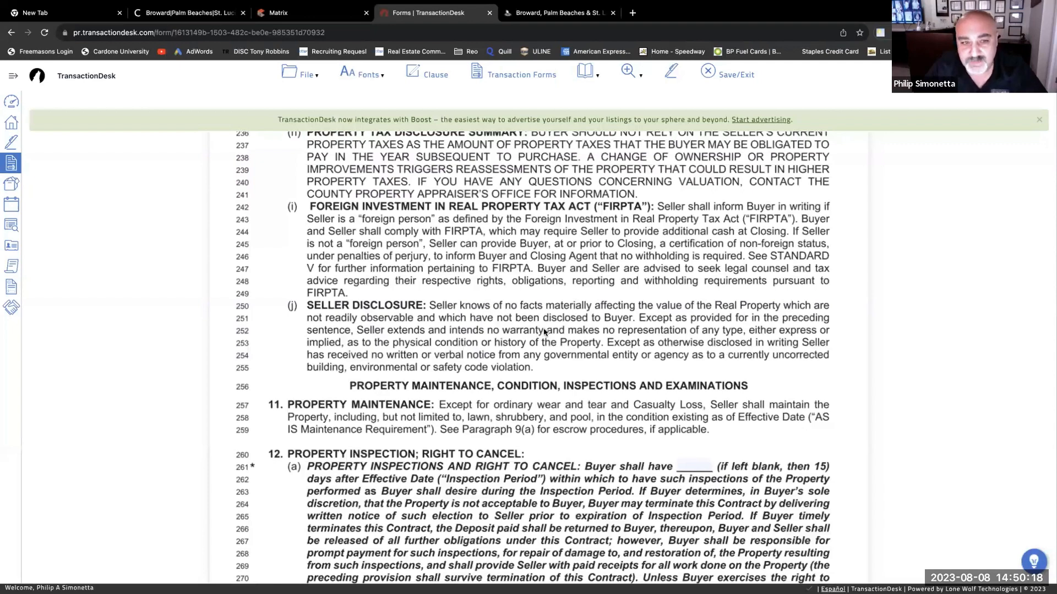
scroll(545, 333, "down", 1)
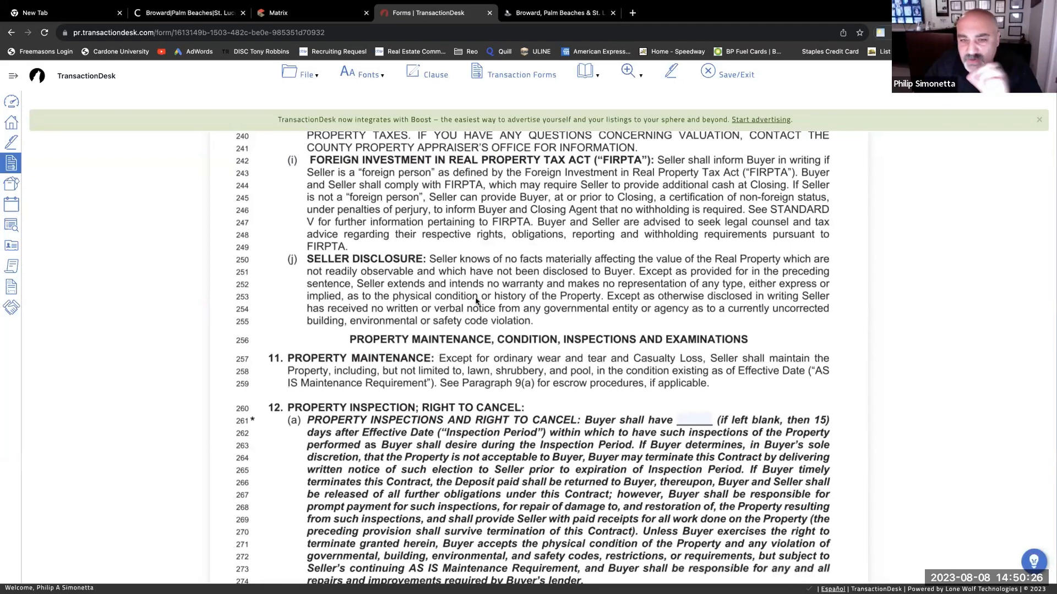
scroll(477, 303, "down", 3)
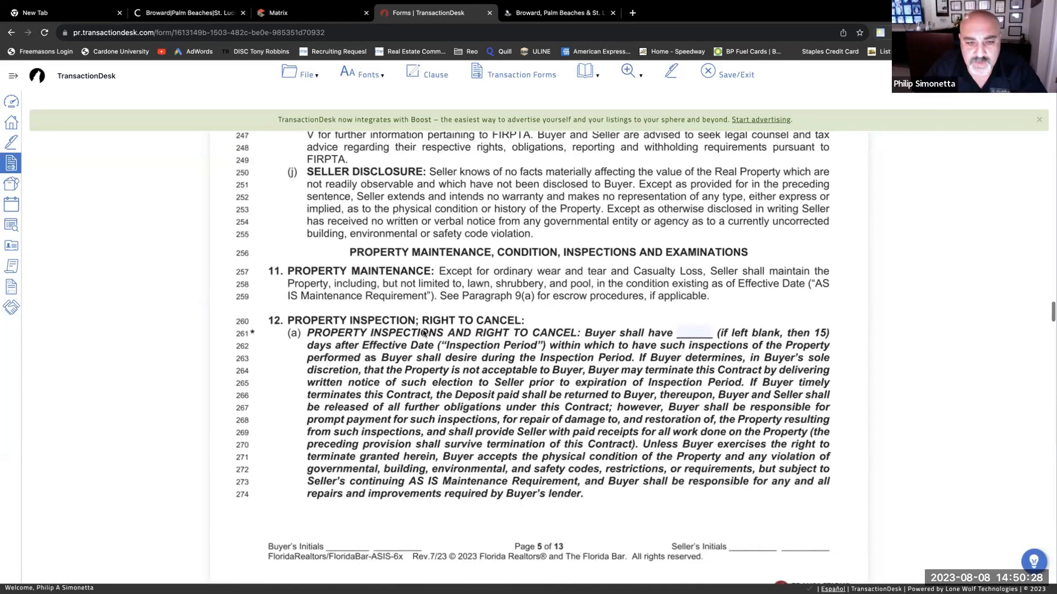
scroll(423, 333, "down", 1)
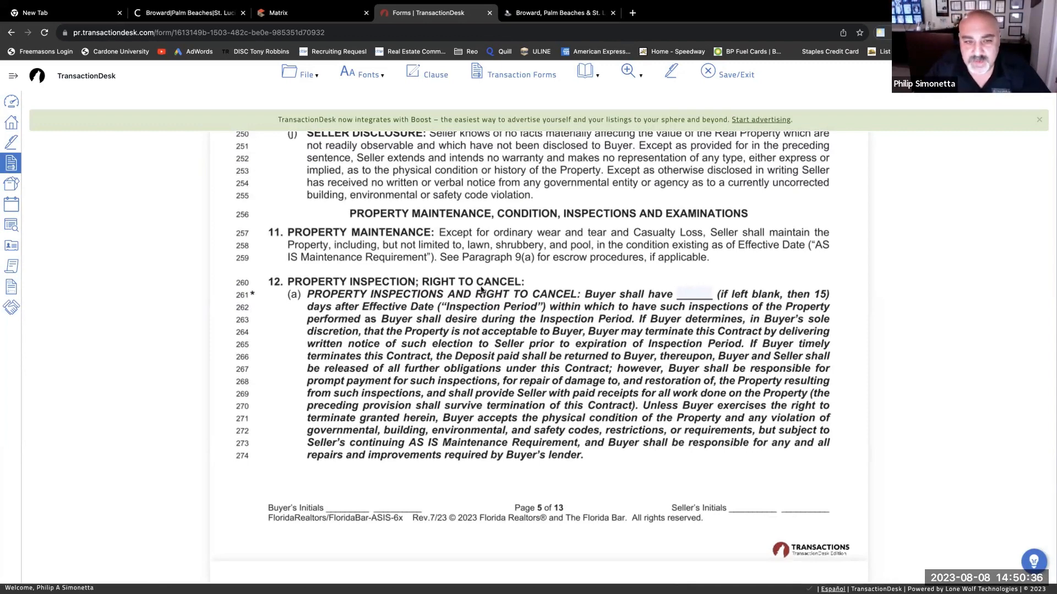
left_click(693, 292)
type("1")
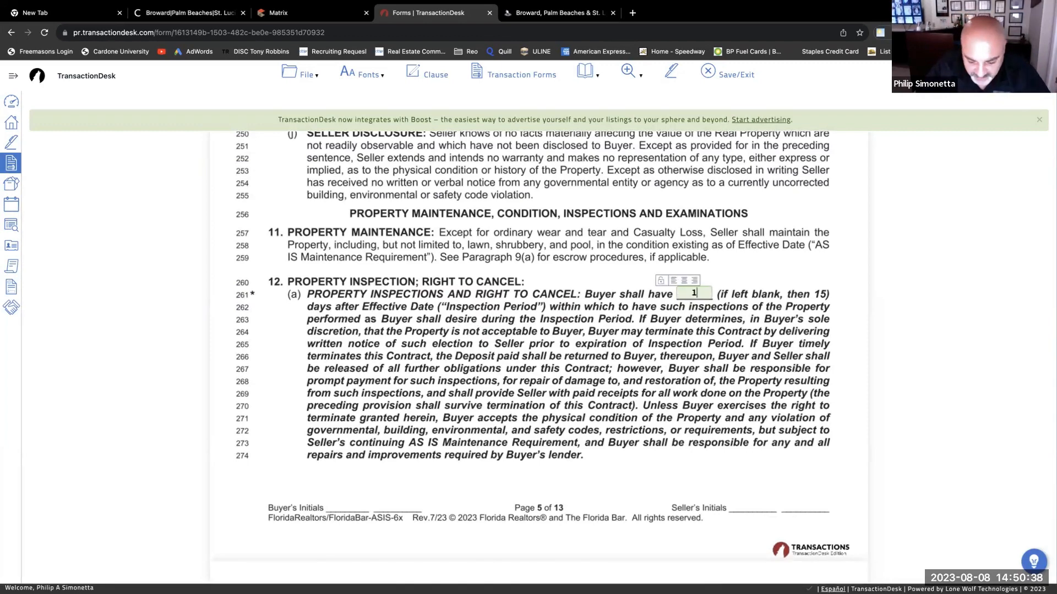
type("0")
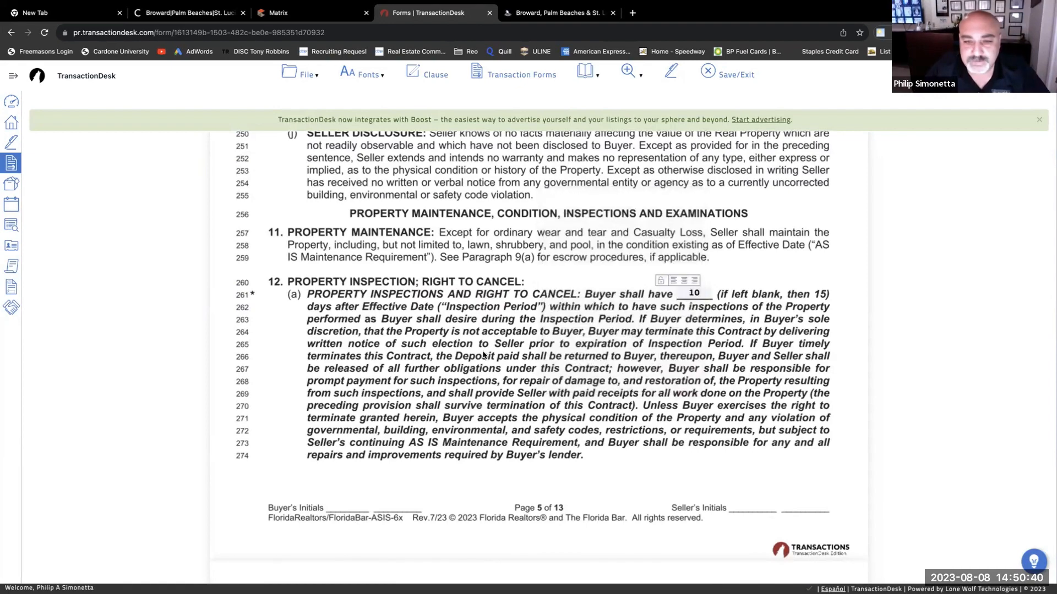
scroll(750, 349, "down", 5)
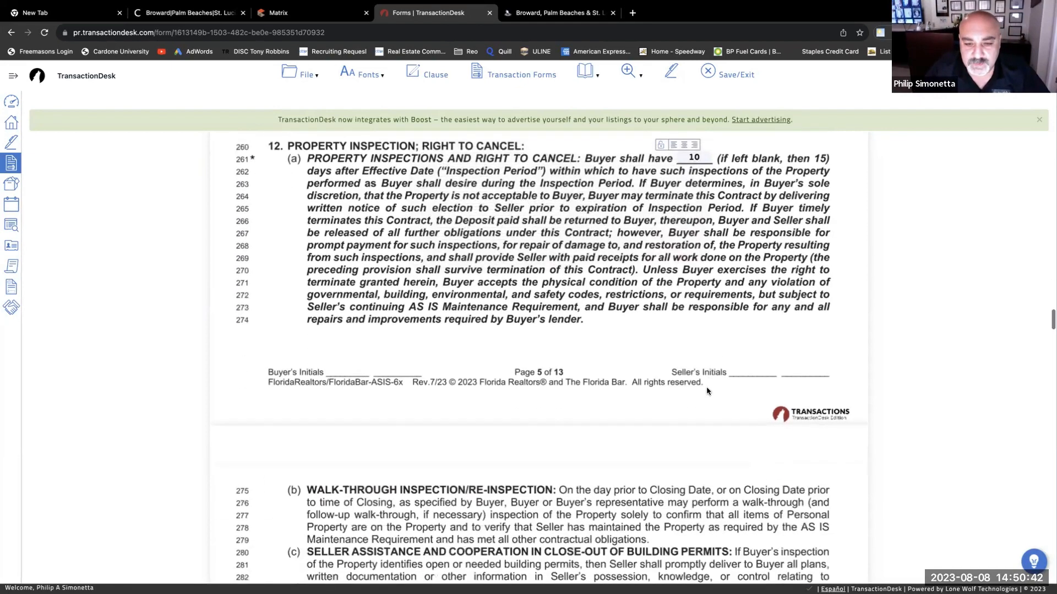
scroll(706, 380, "down", 1)
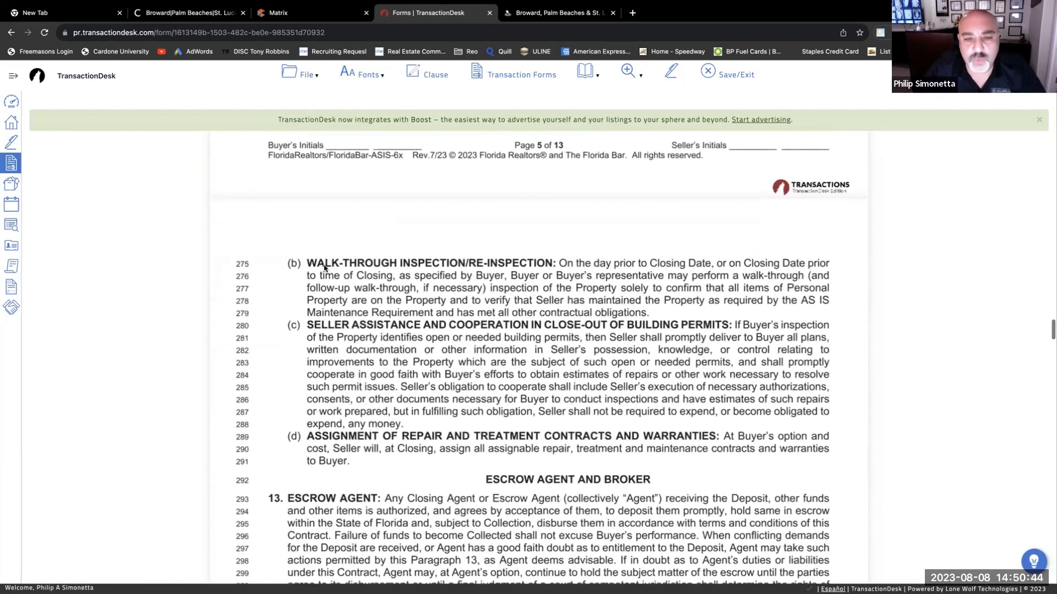
scroll(379, 333, "down", 1)
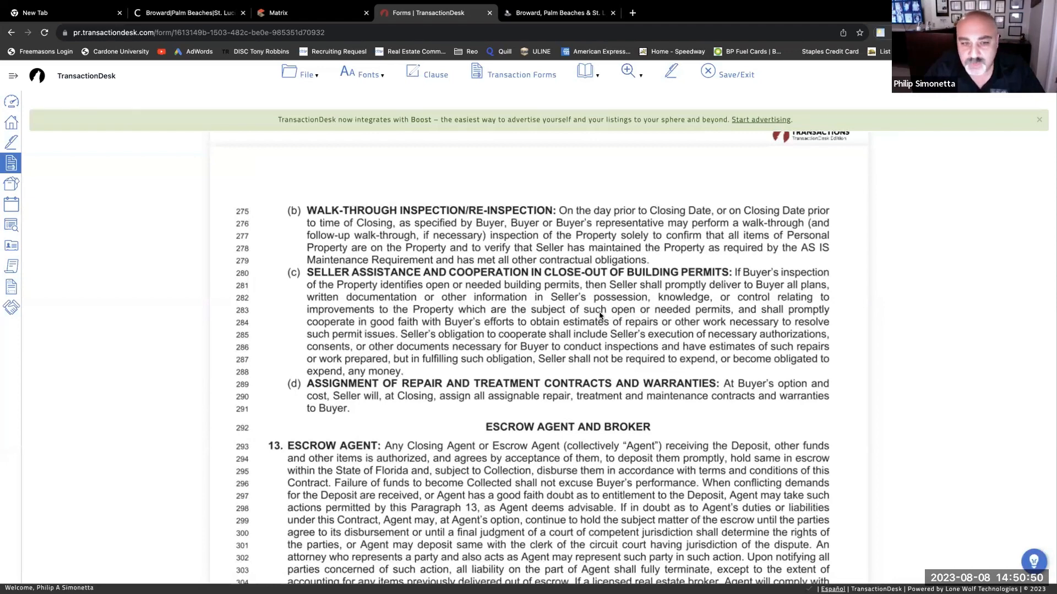
scroll(599, 317, "down", 2)
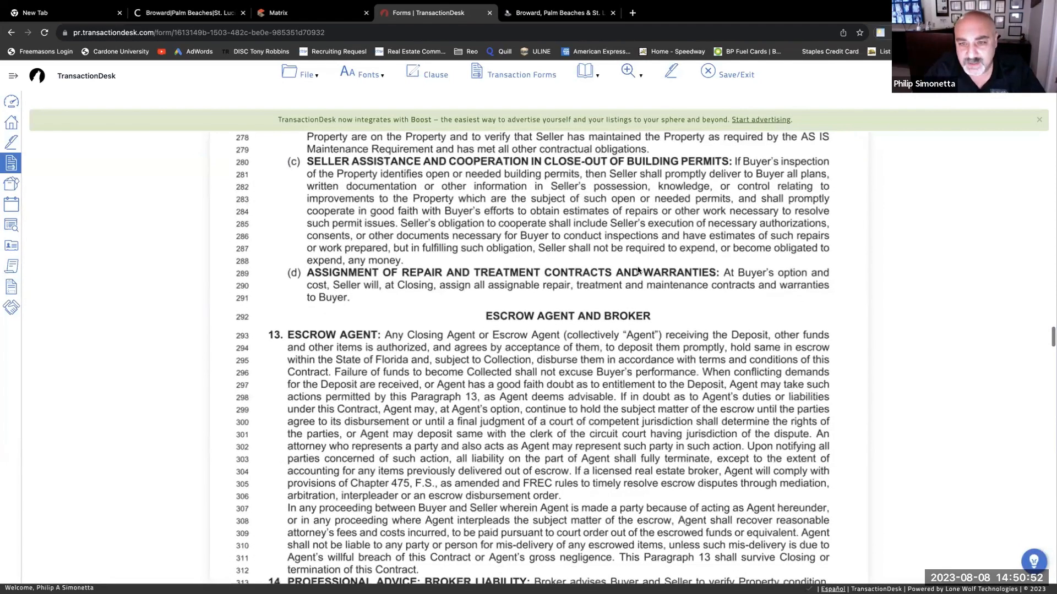
scroll(630, 273, "down", 1)
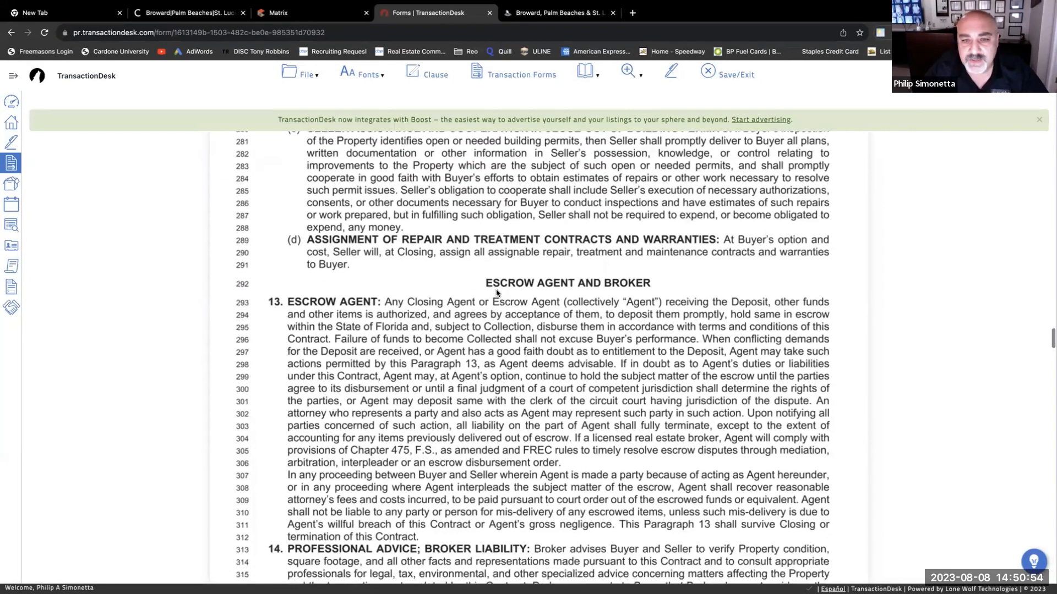
scroll(495, 322, "down", 1)
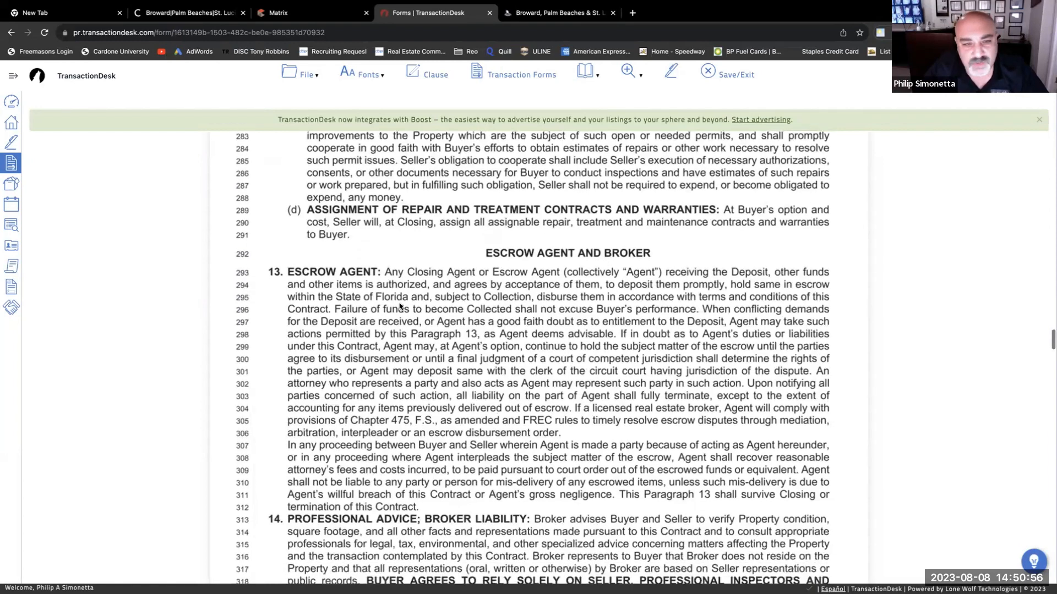
scroll(670, 324, "down", 3)
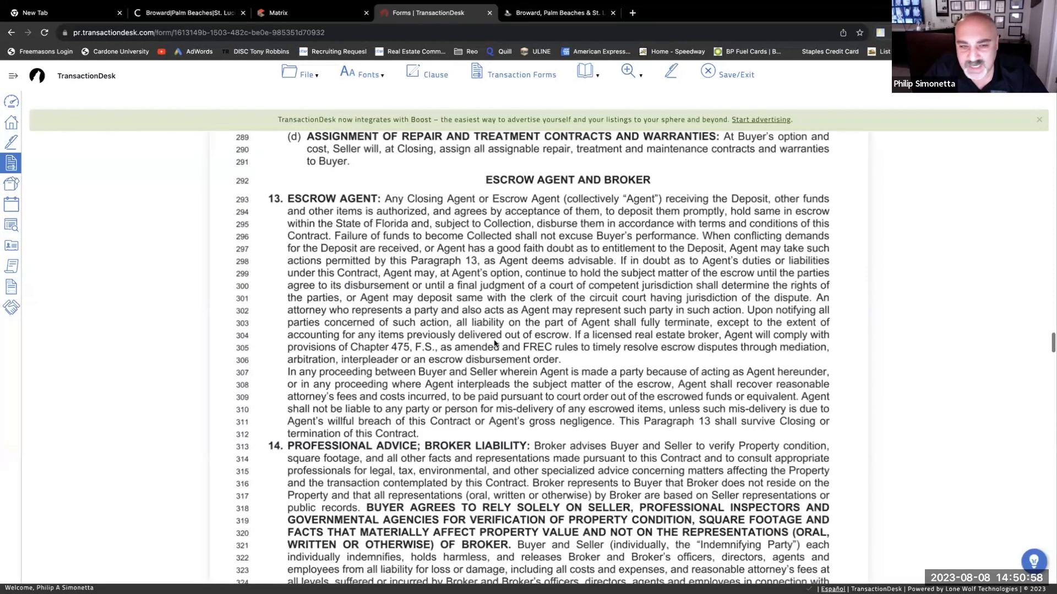
scroll(594, 320, "down", 3)
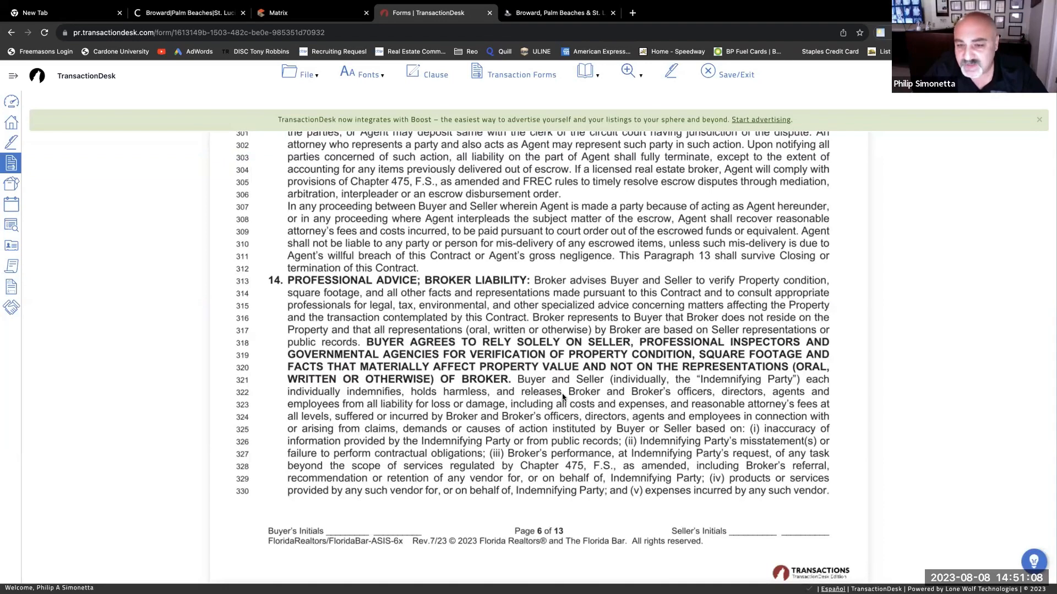
scroll(563, 396, "down", 2)
scroll(564, 374, "down", 2)
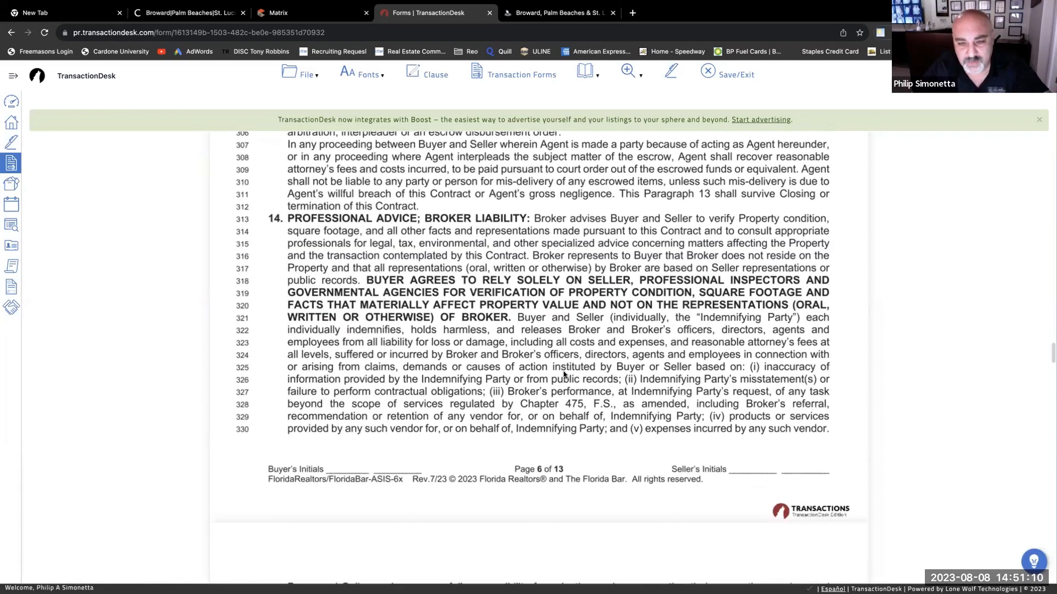
scroll(563, 374, "down", 4)
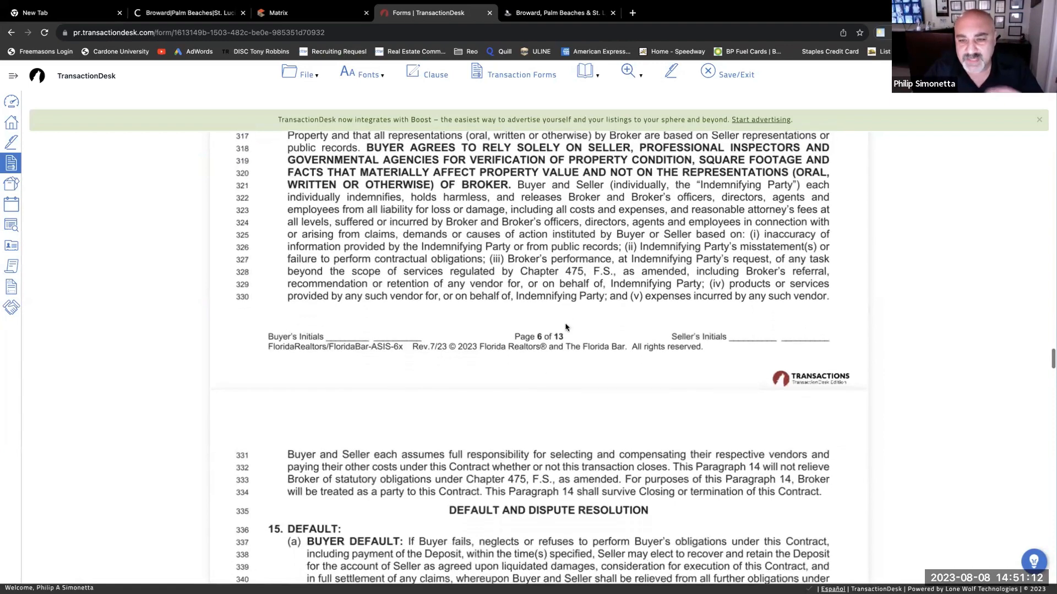
scroll(545, 380, "down", 4)
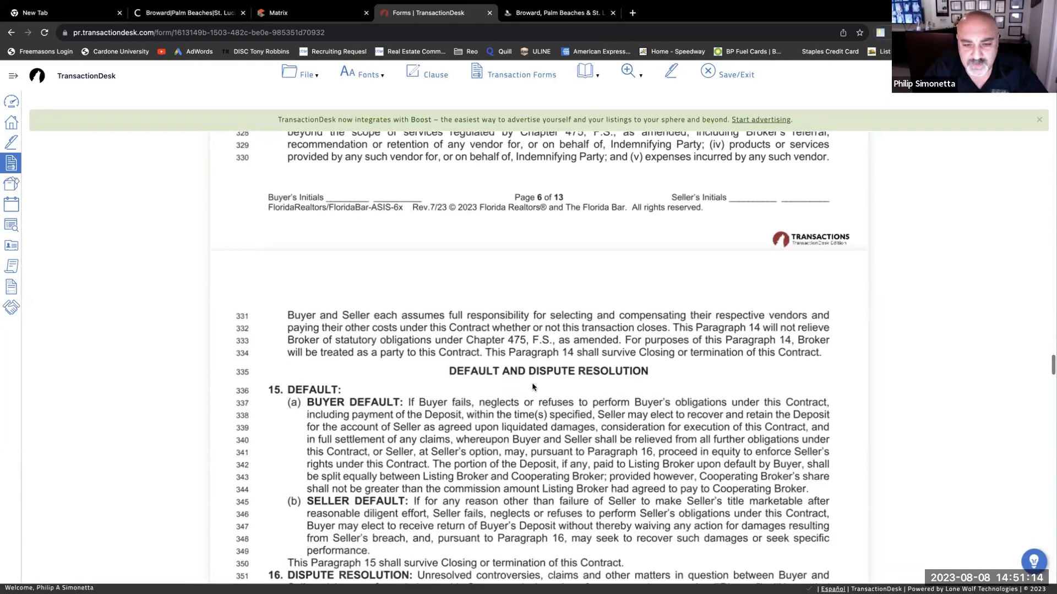
scroll(533, 387, "down", 3)
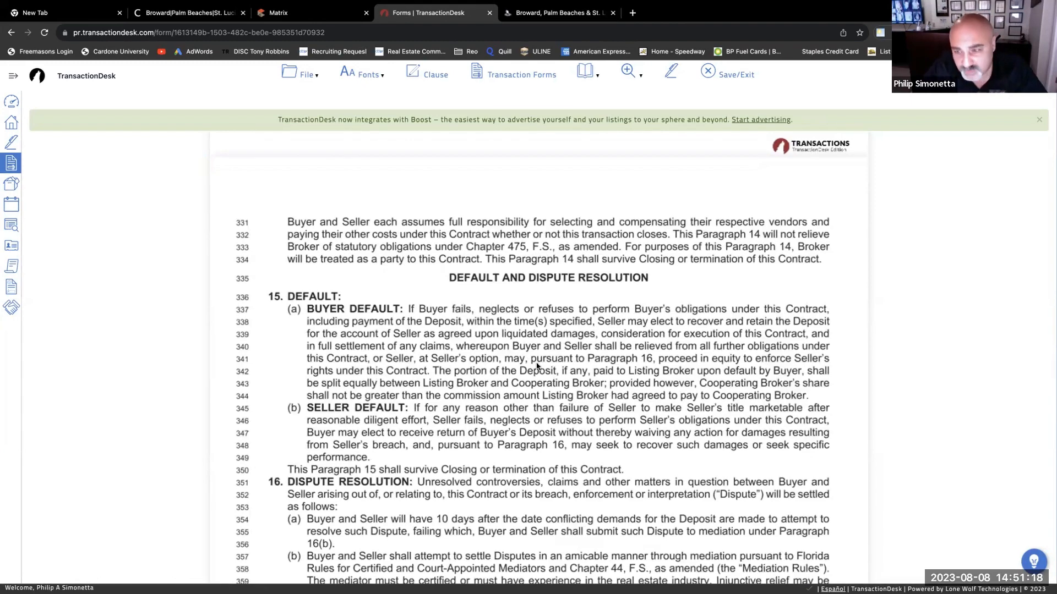
scroll(537, 366, "down", 2)
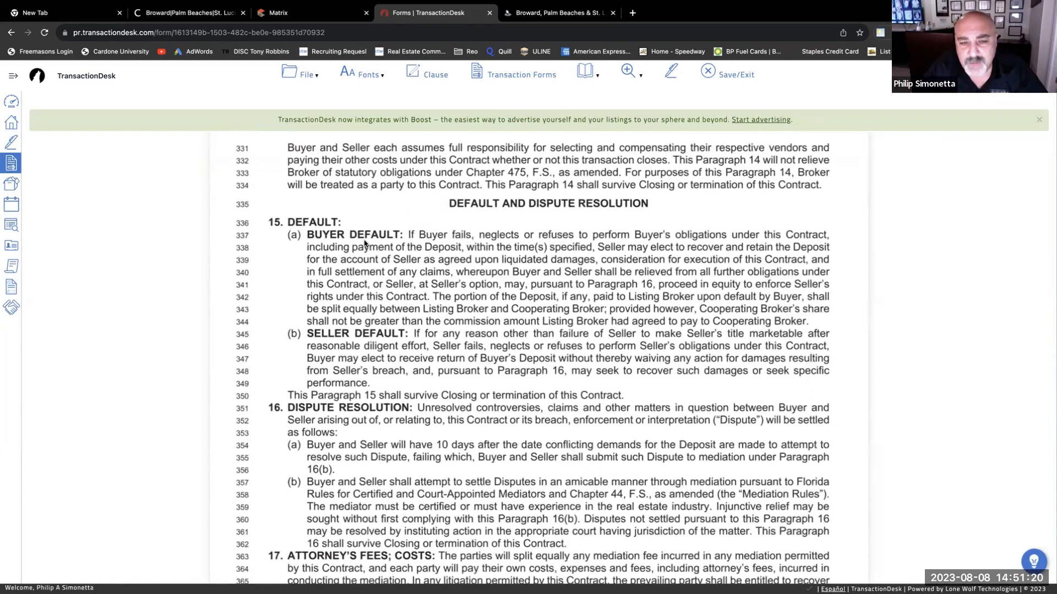
scroll(644, 265, "down", 1)
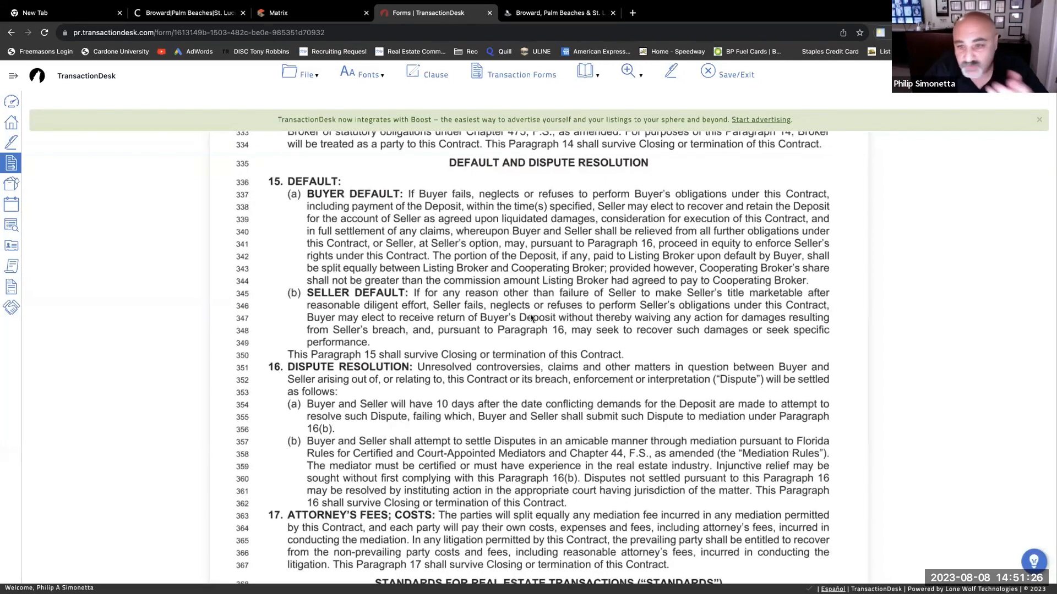
scroll(531, 318, "down", 3)
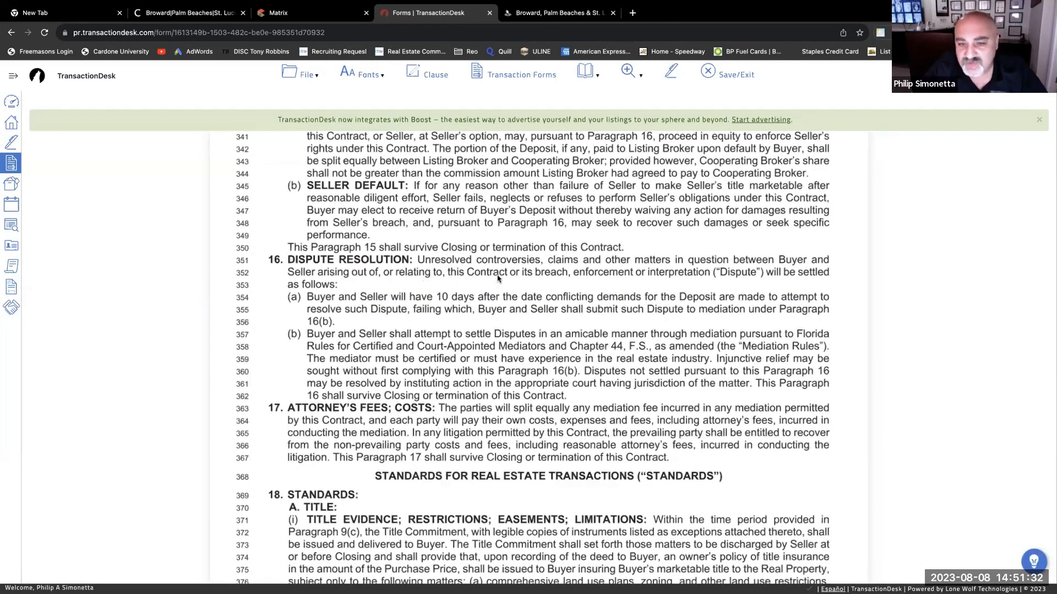
scroll(498, 280, "down", 1)
scroll(500, 283, "down", 1)
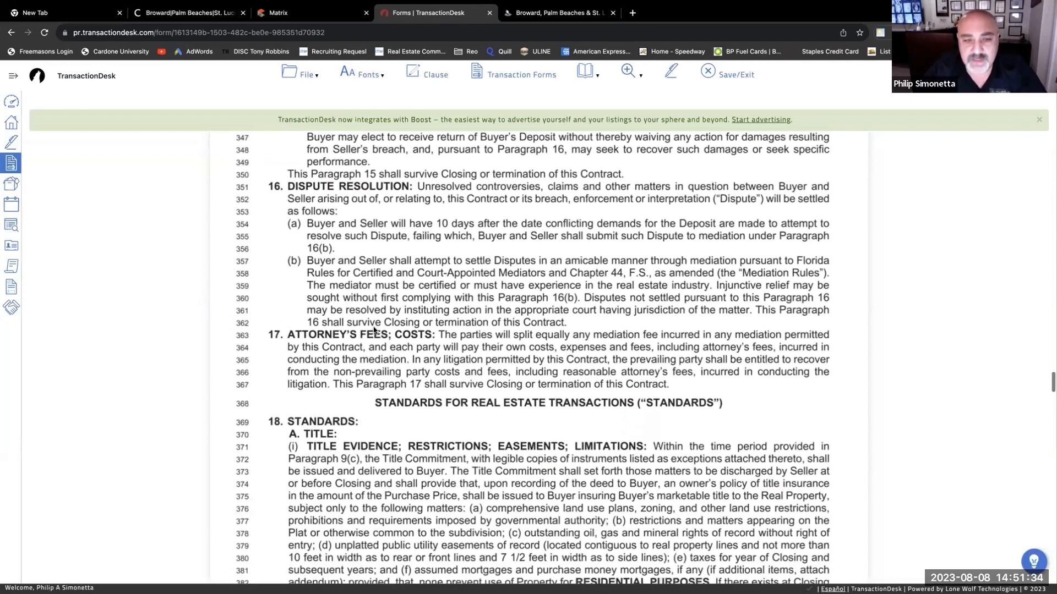
scroll(357, 330, "down", 1)
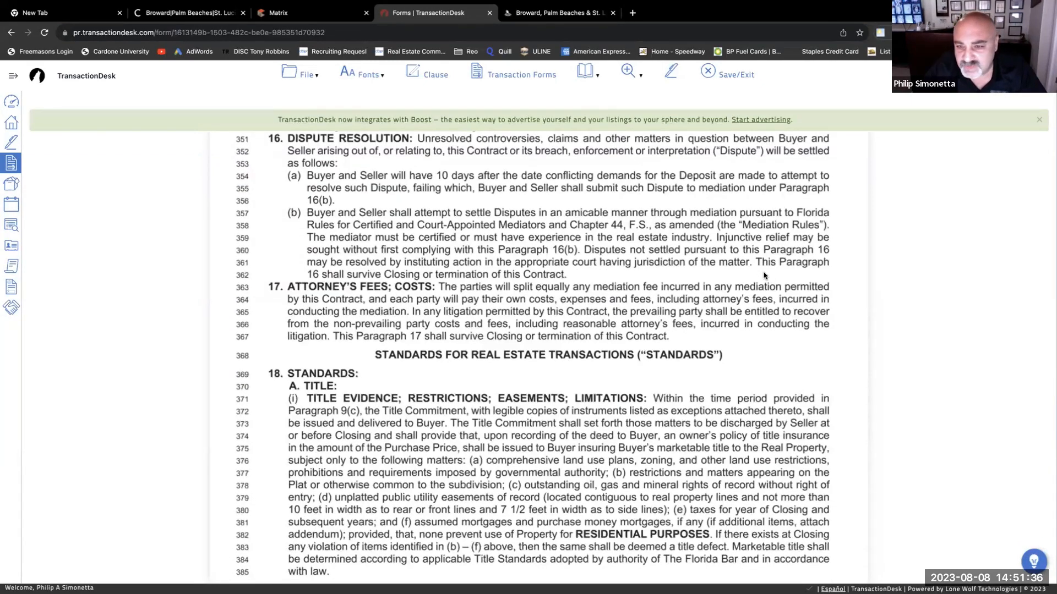
scroll(531, 331, "down", 3)
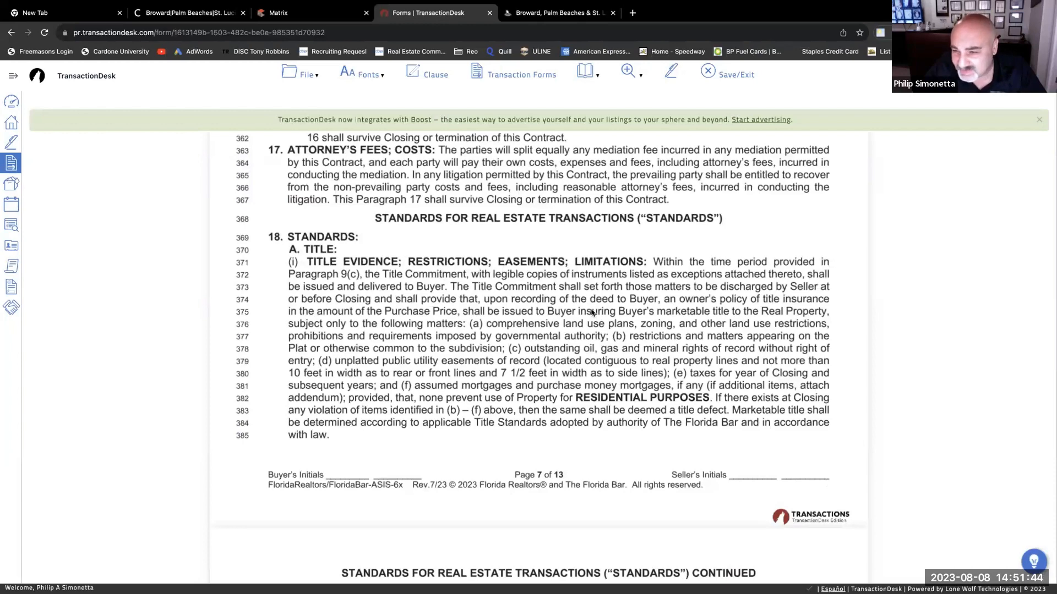
scroll(591, 312, "down", 5)
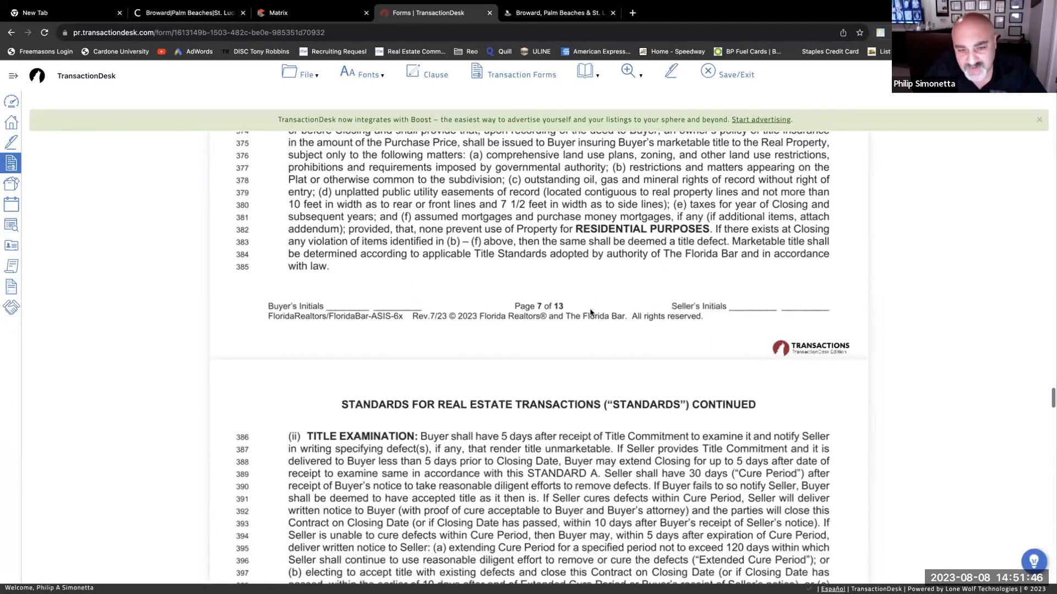
scroll(591, 312, "down", 1)
scroll(591, 313, "down", 4)
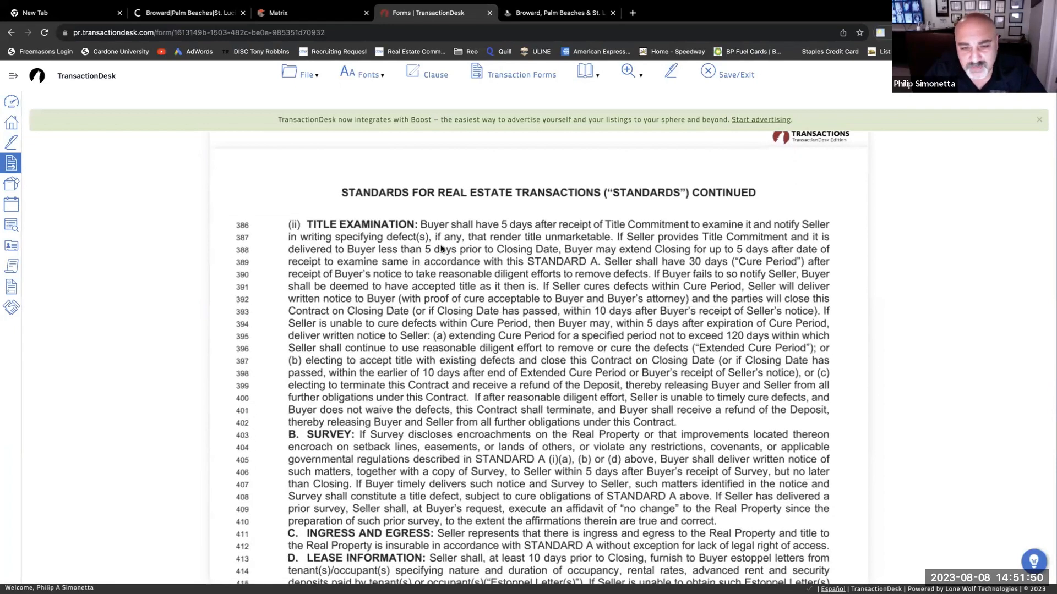
scroll(551, 358, "down", 5)
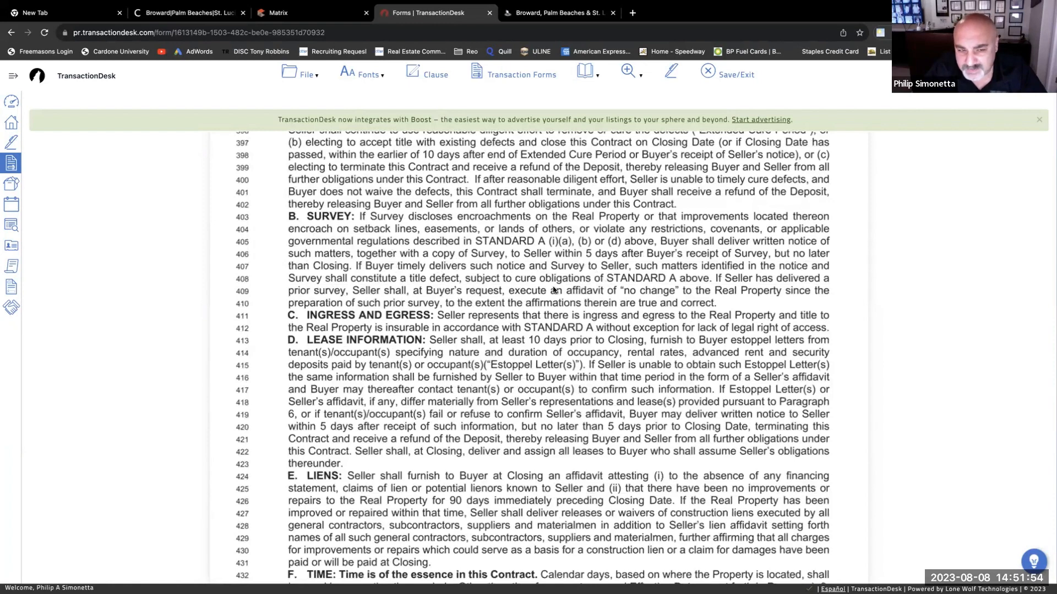
scroll(552, 290, "down", 3)
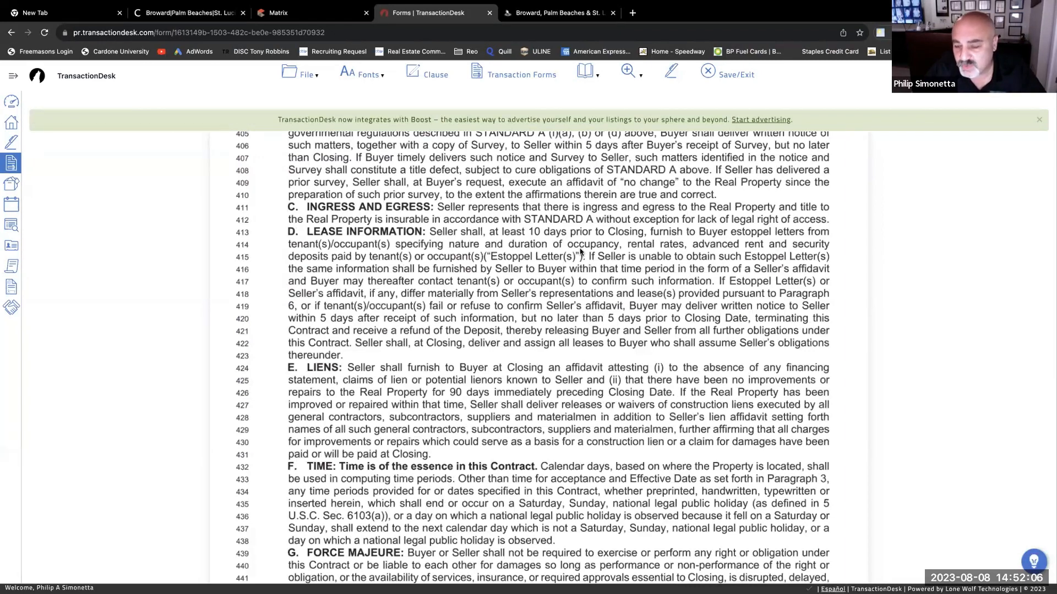
scroll(567, 263, "down", 3)
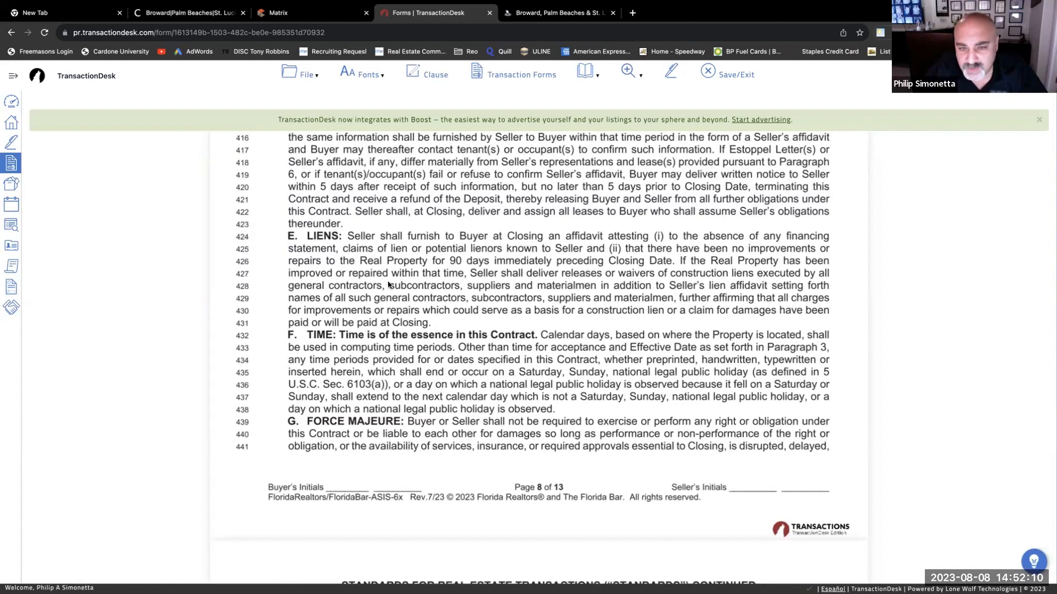
scroll(398, 307, "down", 1)
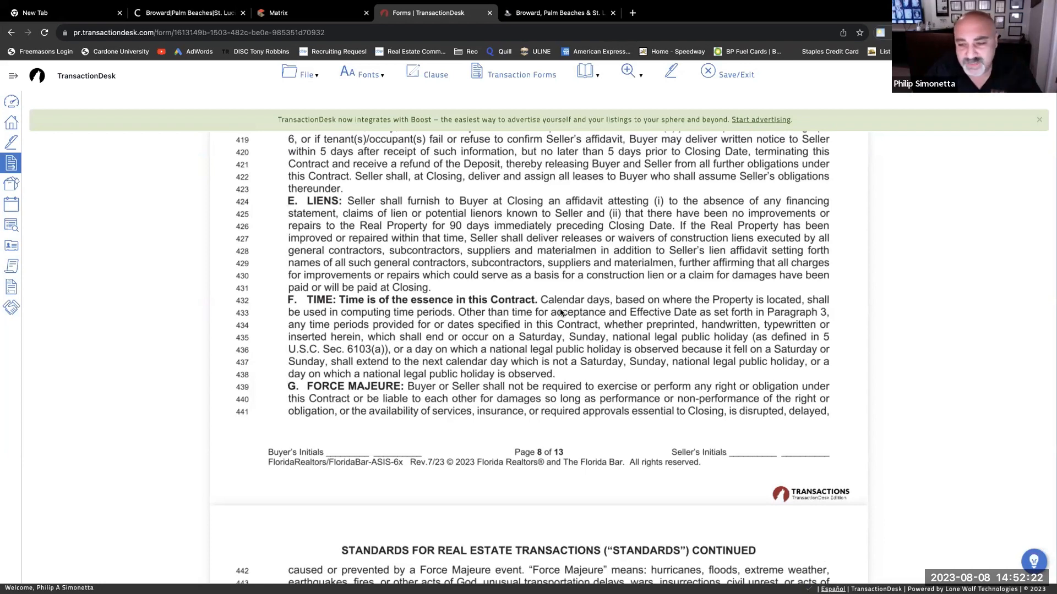
scroll(561, 312, "down", 2)
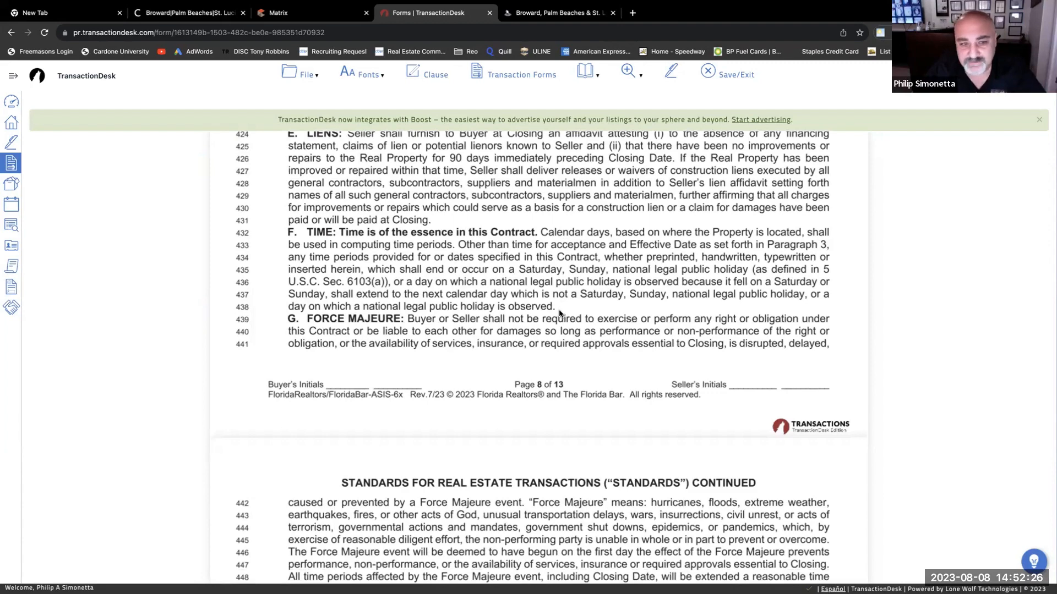
scroll(559, 314, "down", 2)
scroll(334, 284, "down", 1)
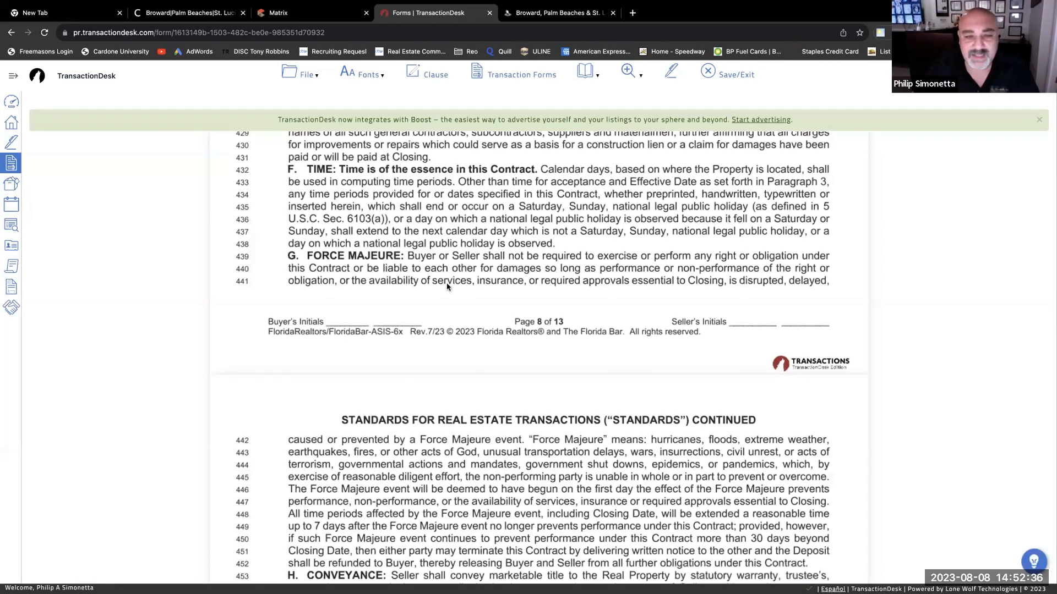
scroll(443, 282, "down", 4)
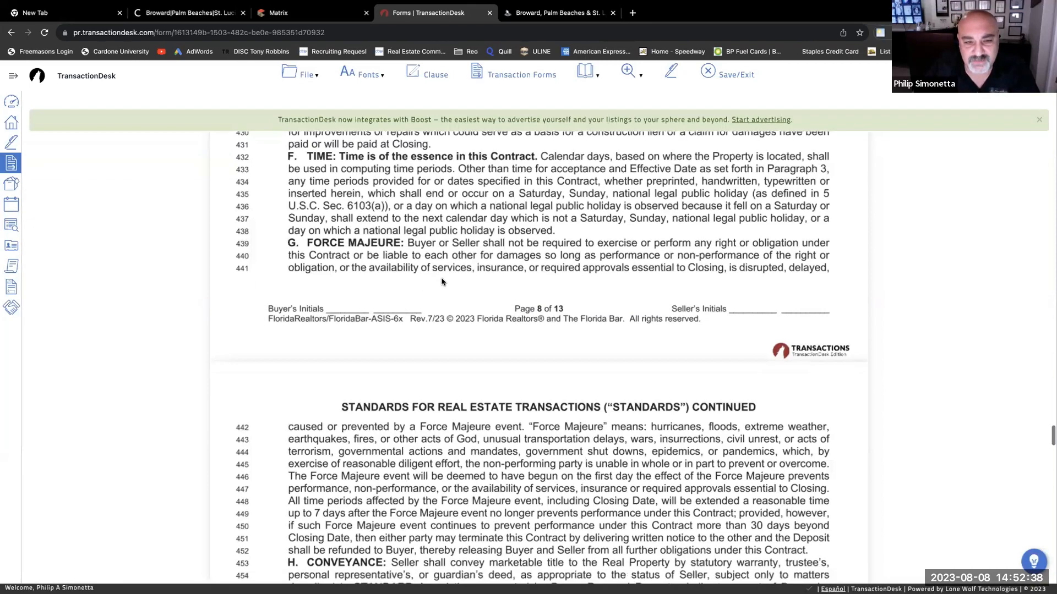
scroll(504, 364, "down", 6)
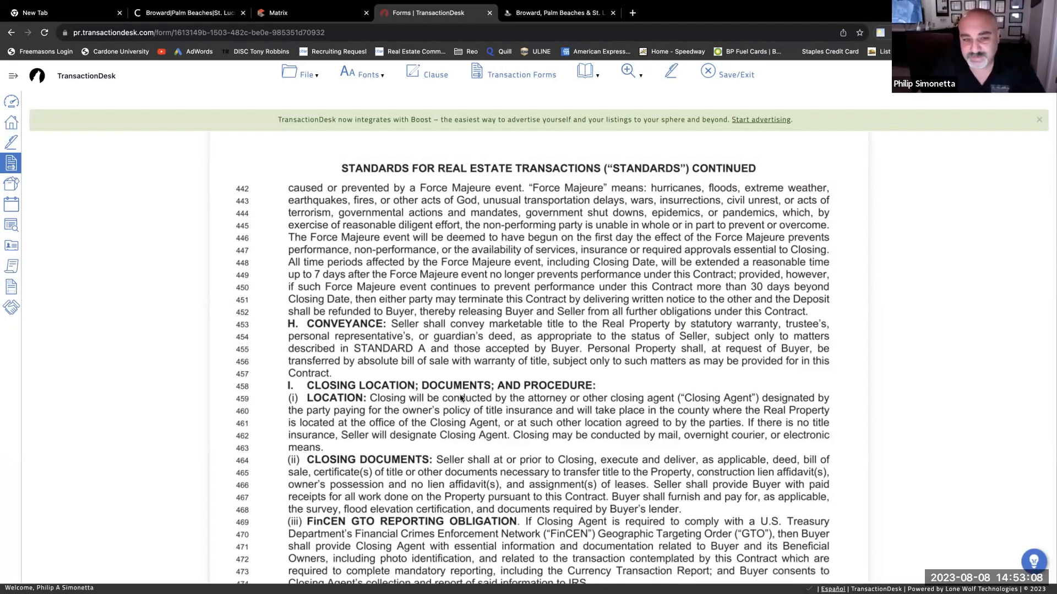
scroll(461, 397, "down", 3)
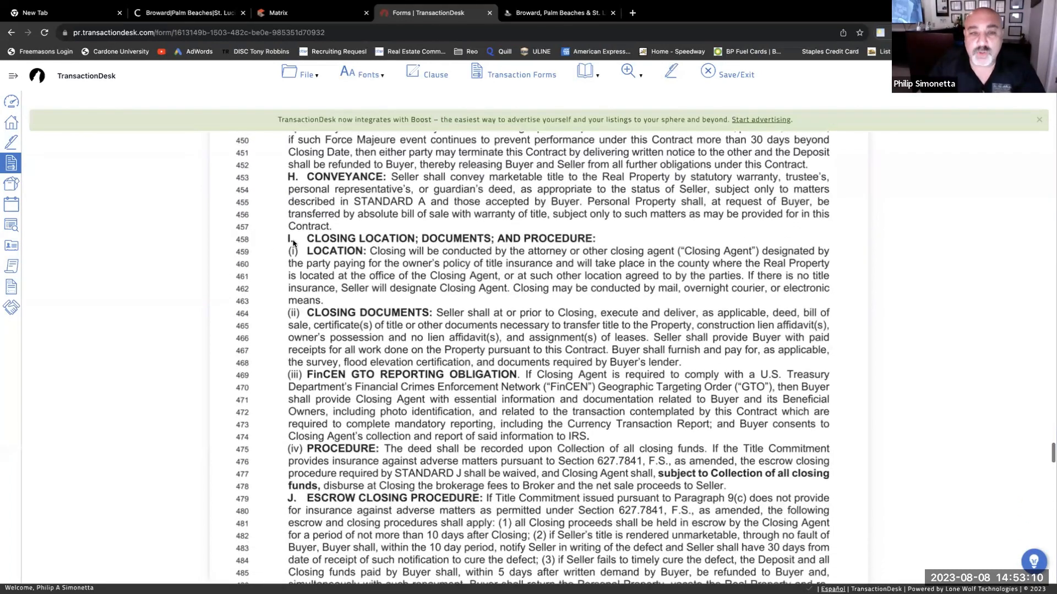
scroll(485, 279, "down", 1)
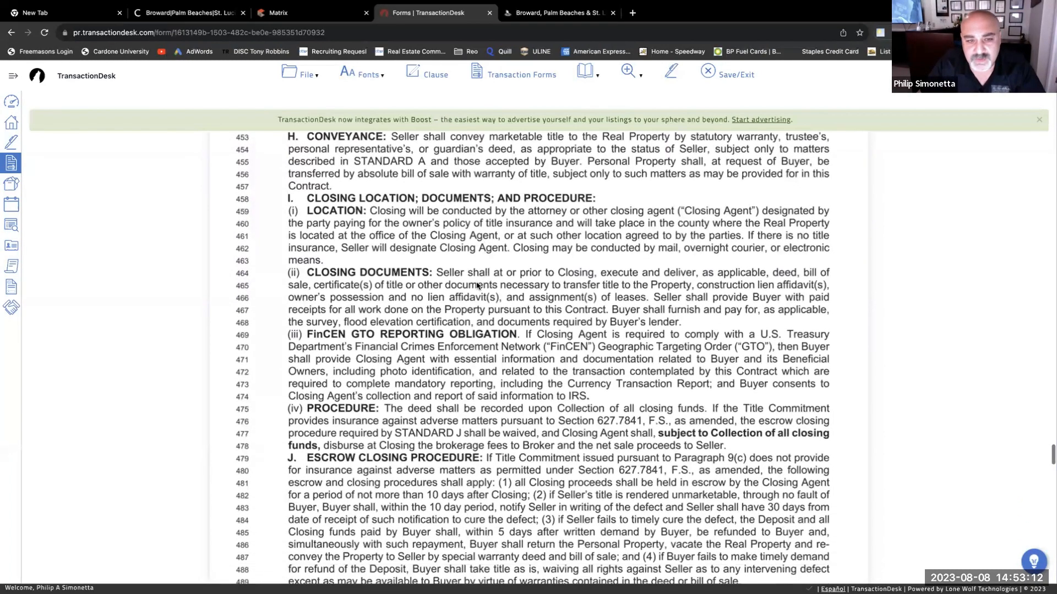
scroll(323, 262, "down", 3)
scroll(323, 263, "down", 1)
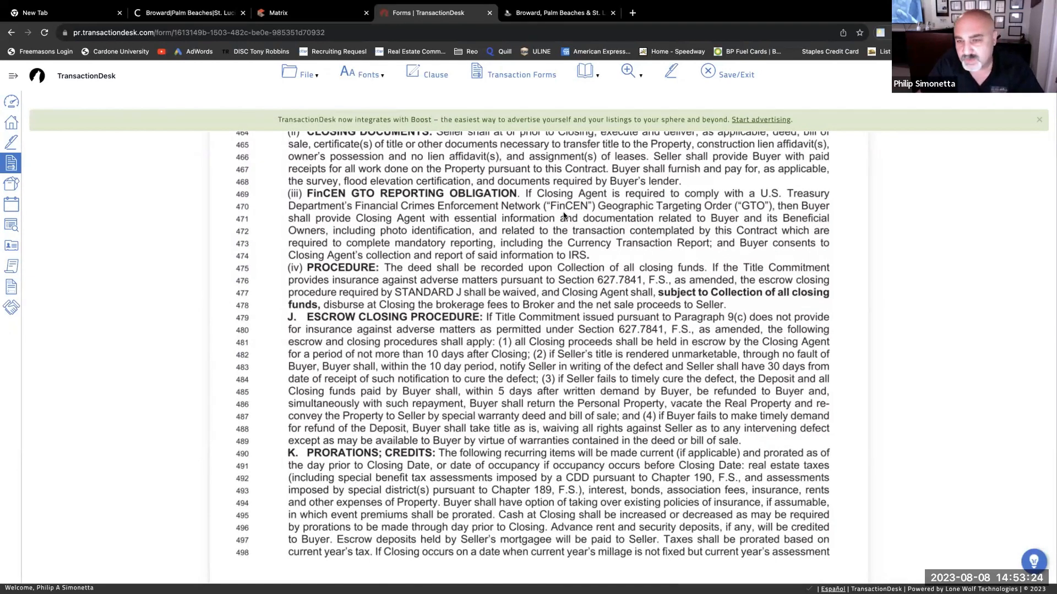
scroll(564, 216, "down", 3)
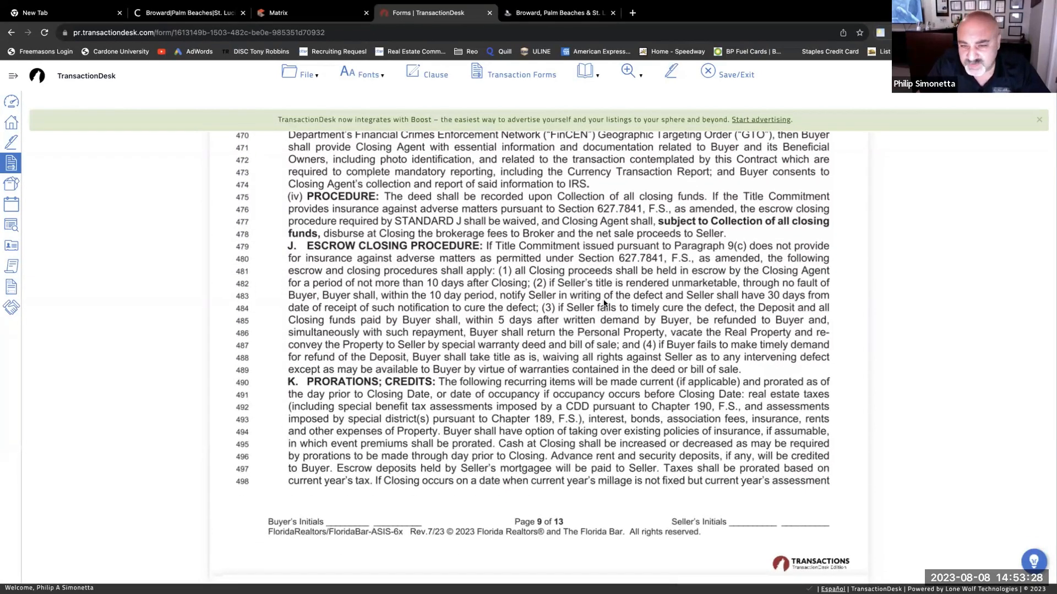
scroll(569, 319, "down", 3)
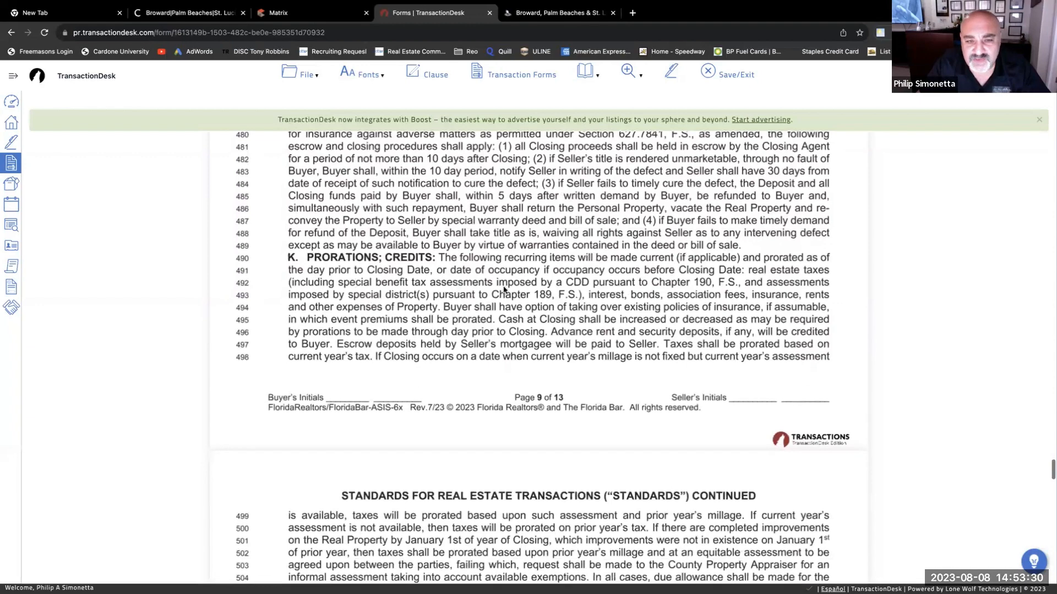
scroll(533, 298, "down", 5)
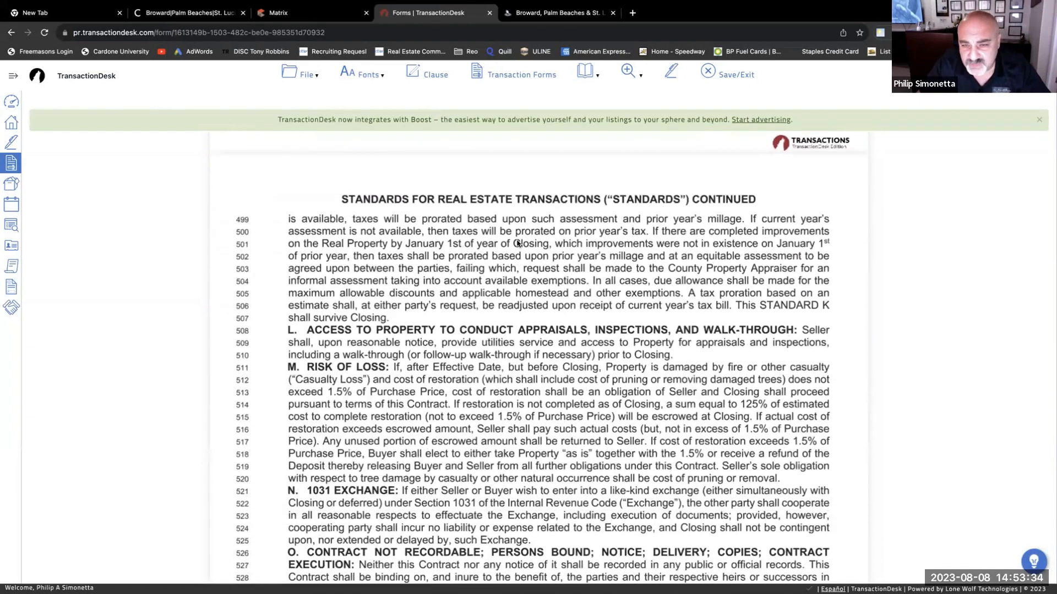
scroll(353, 327, "down", 1)
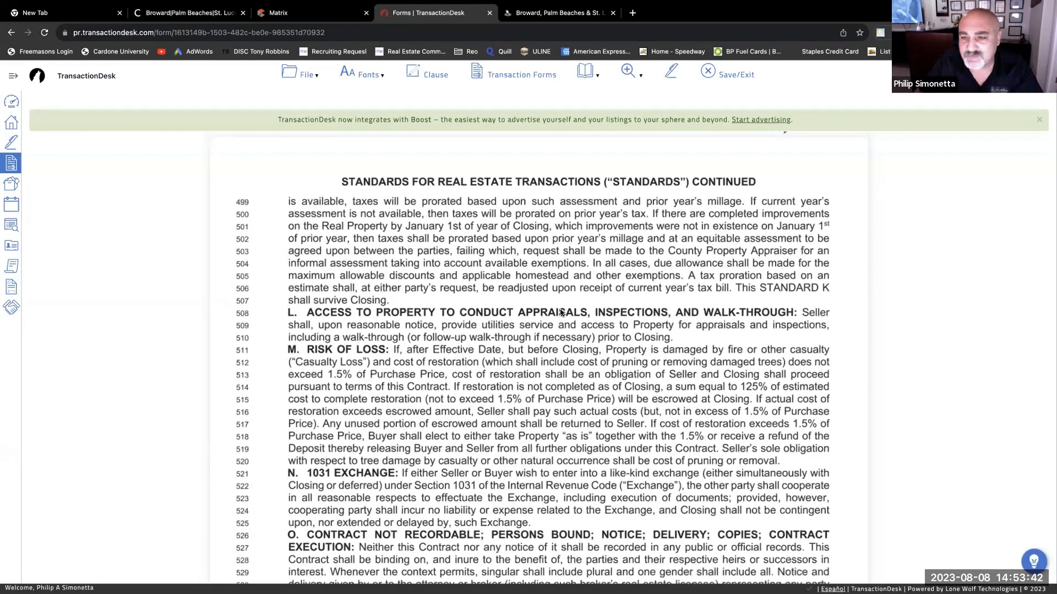
scroll(550, 341, "down", 3)
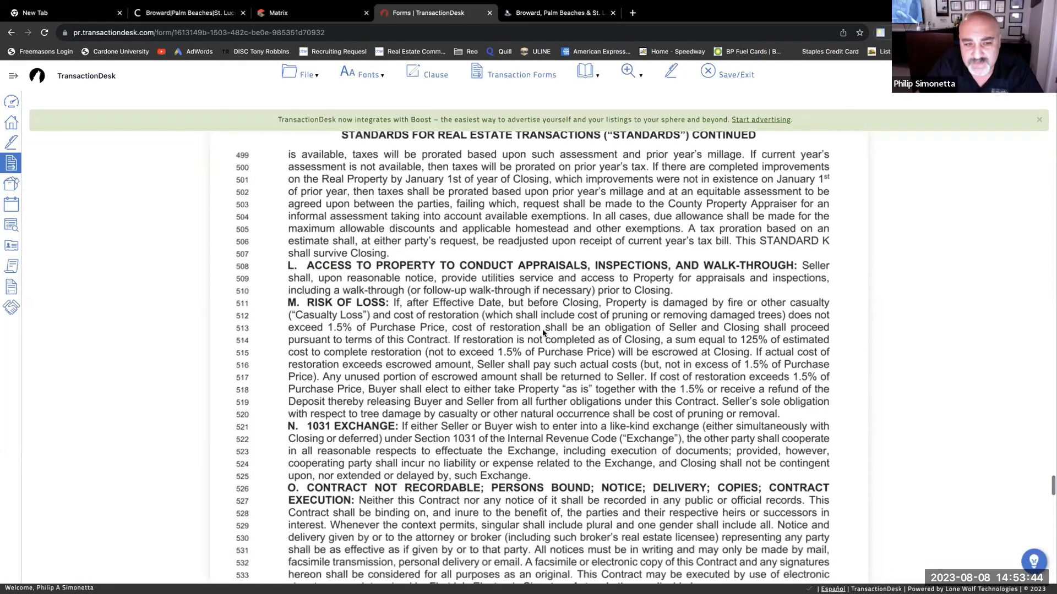
scroll(413, 323, "down", 2)
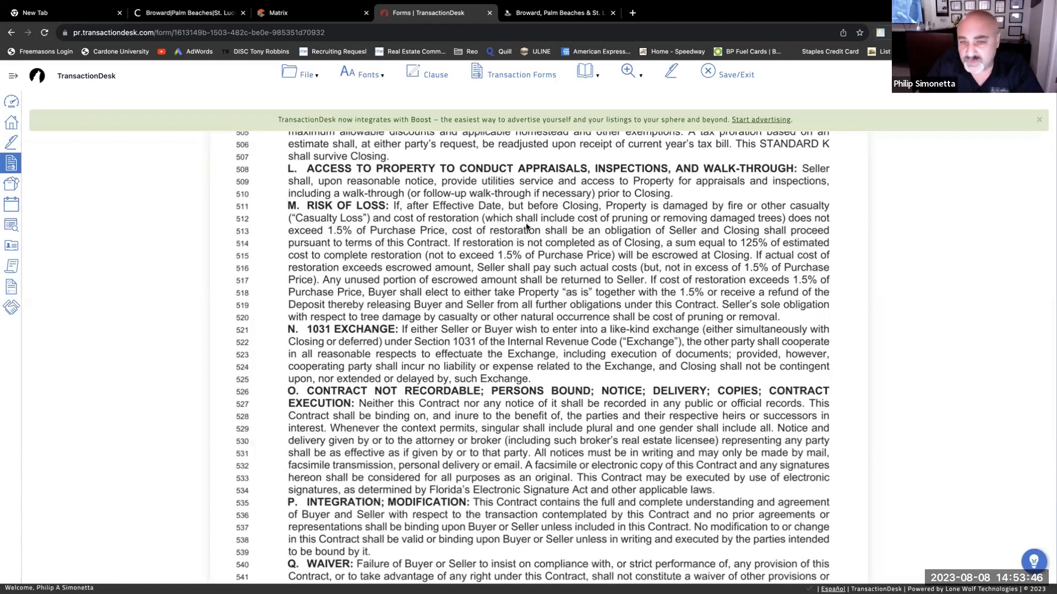
scroll(552, 286, "down", 3)
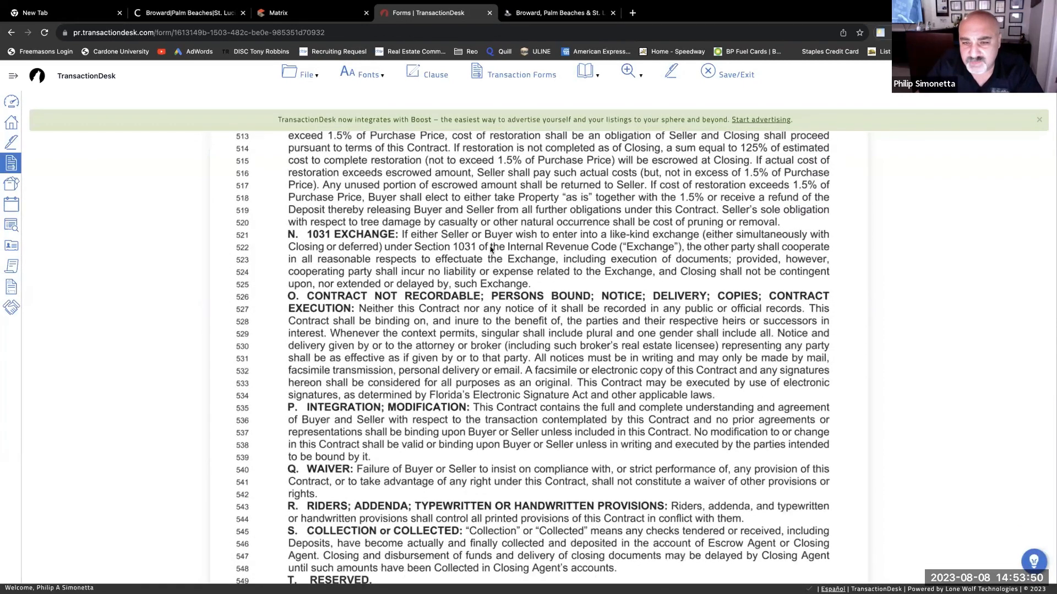
scroll(577, 250, "down", 1)
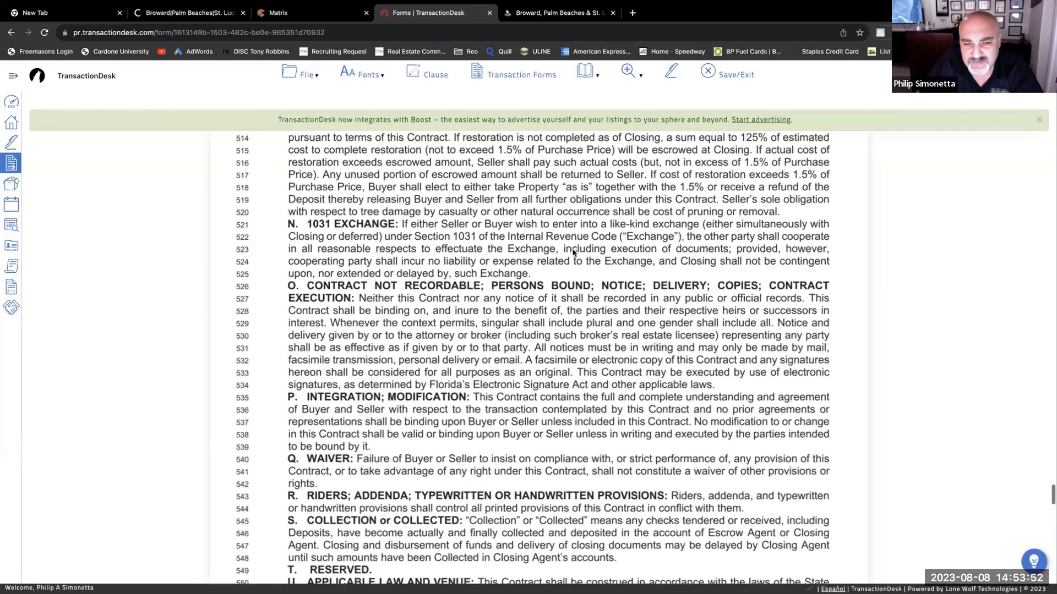
scroll(330, 300, "down", 1)
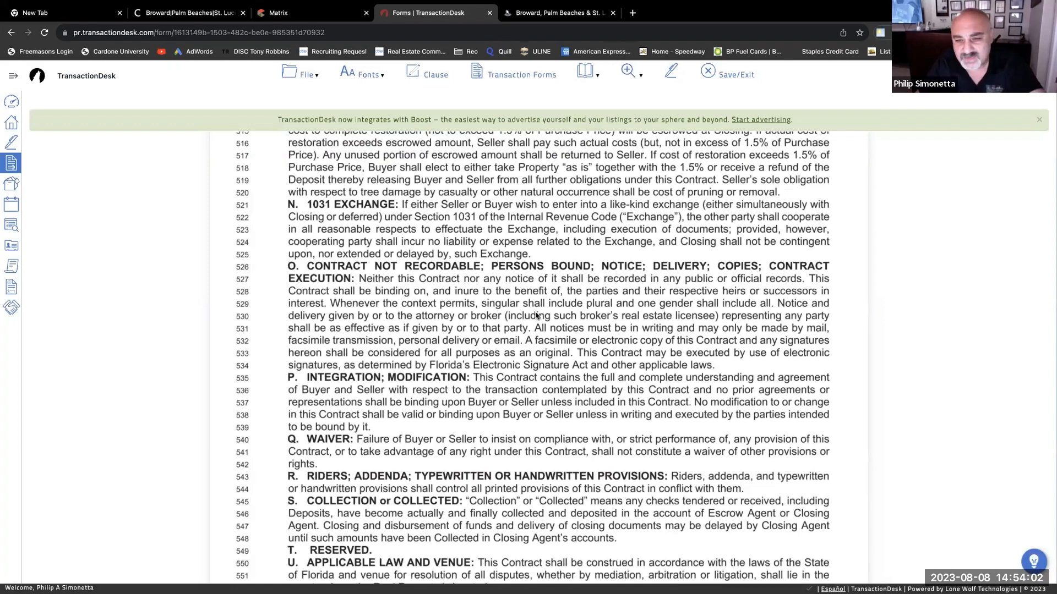
- Scroll past Standards W and X until the 19. ADDENDA checkbox list is visible
scroll(535, 312, "down", 2)
scroll(537, 313, "down", 3)
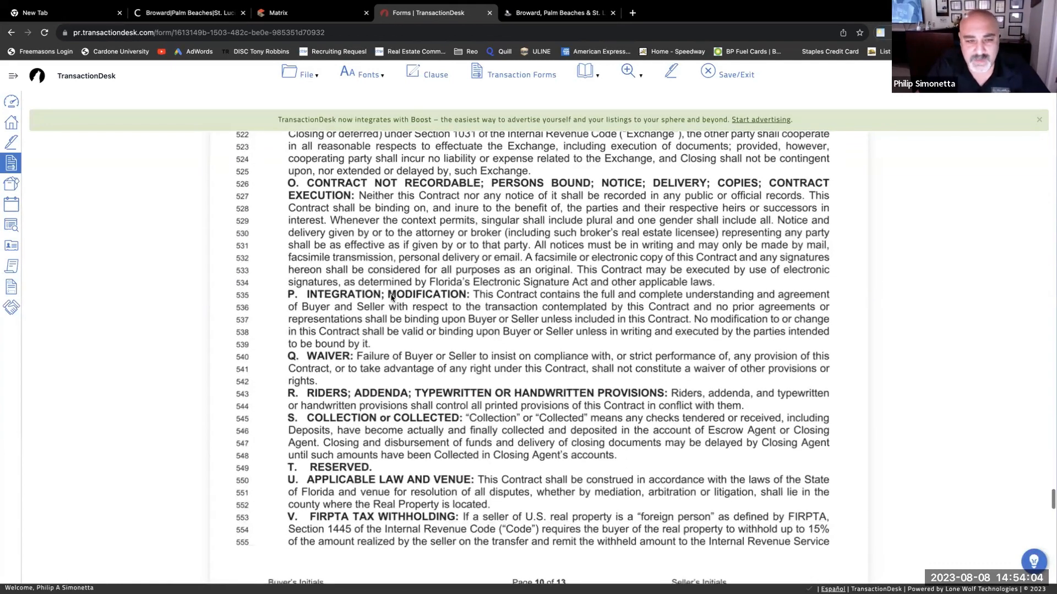
scroll(352, 309, "down", 1)
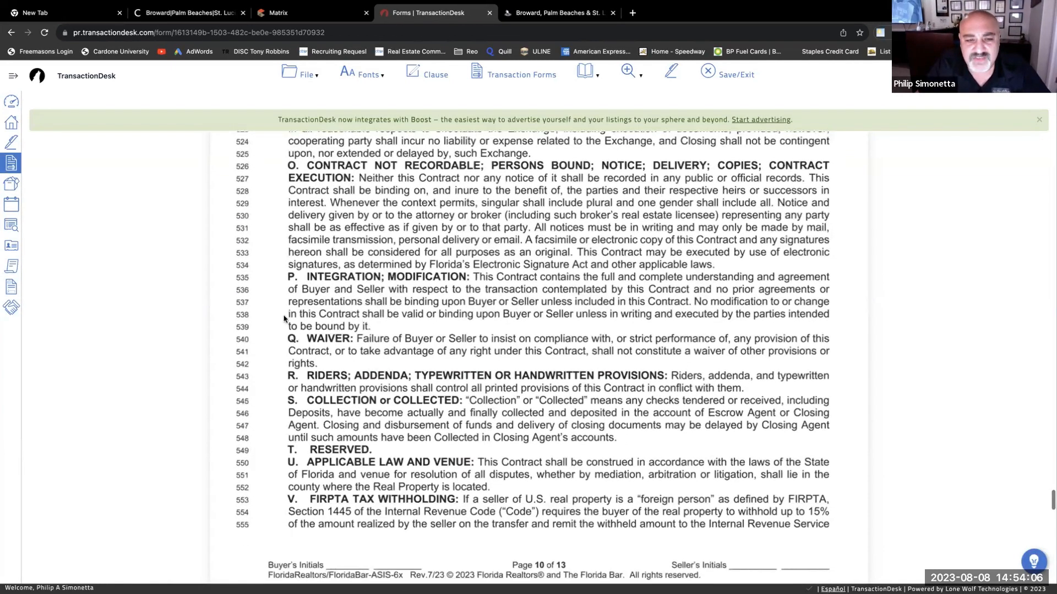
scroll(459, 326, "down", 1)
scroll(459, 326, "down", 5)
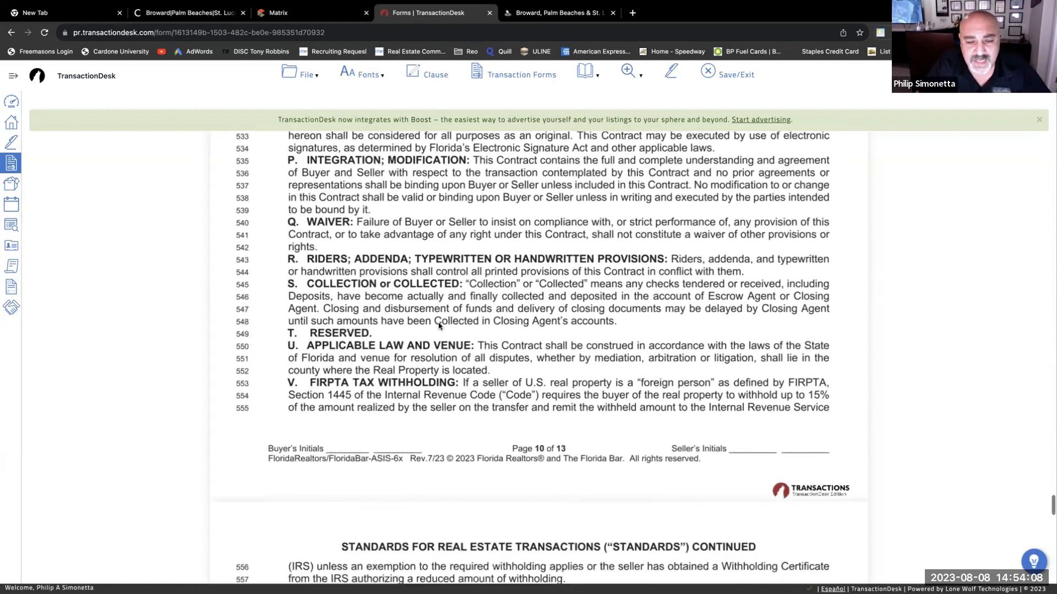
scroll(585, 223, "up", 1)
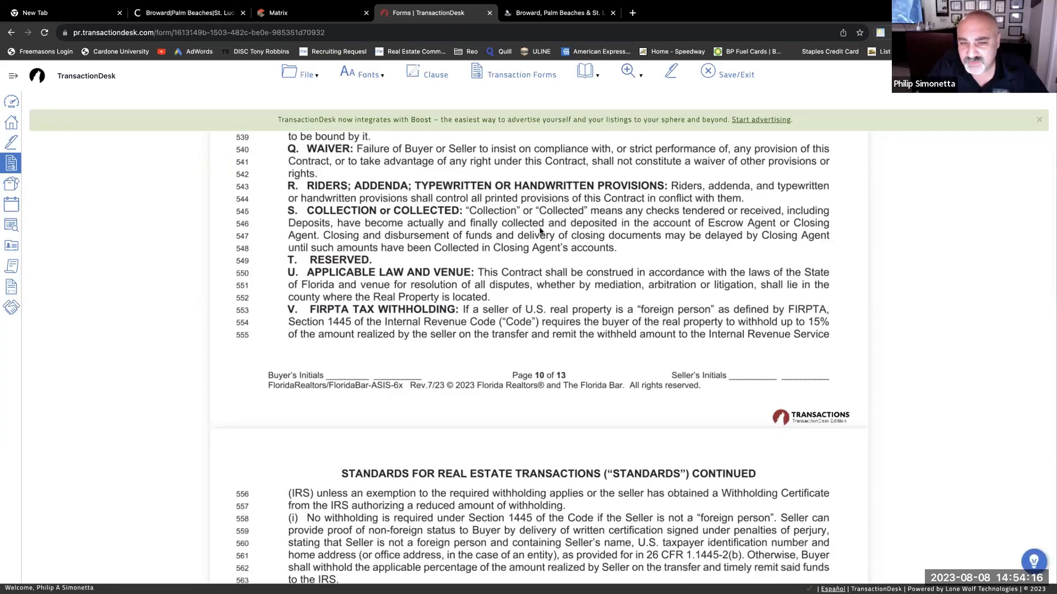
scroll(479, 249, "down", 1)
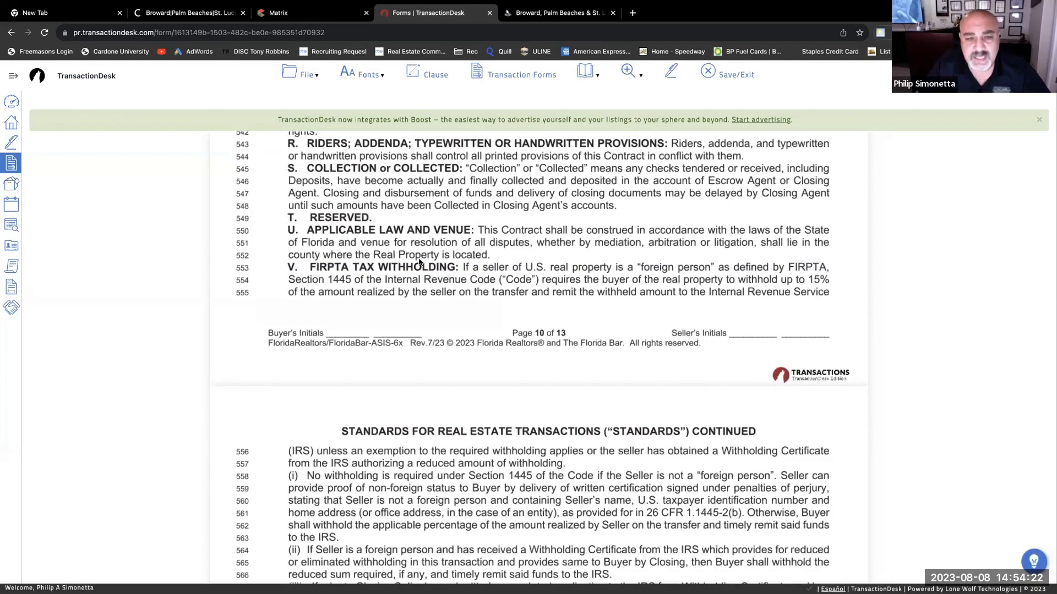
scroll(450, 261, "down", 1)
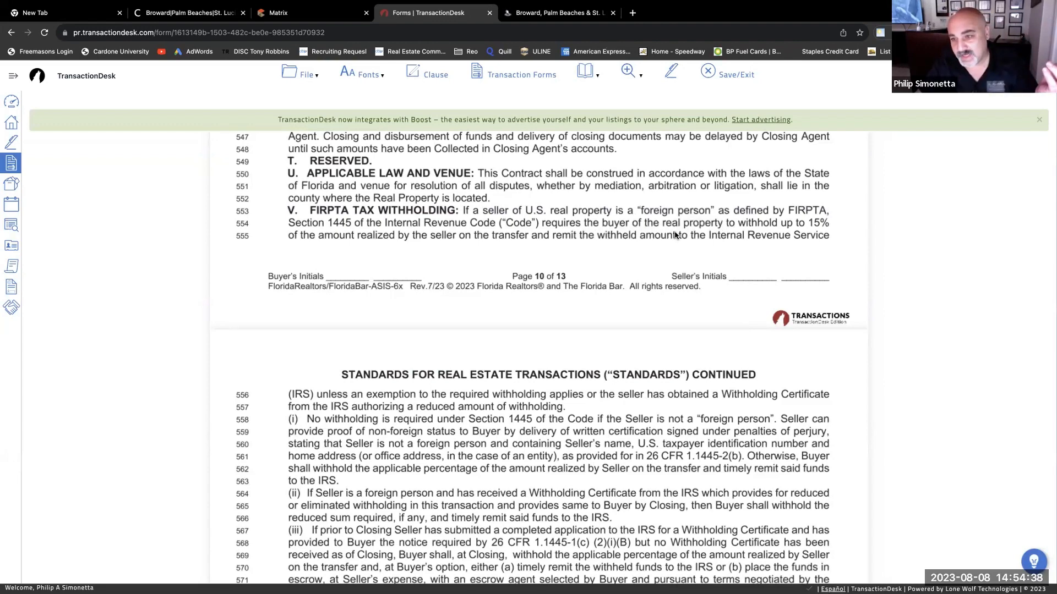
scroll(622, 271, "down", 3)
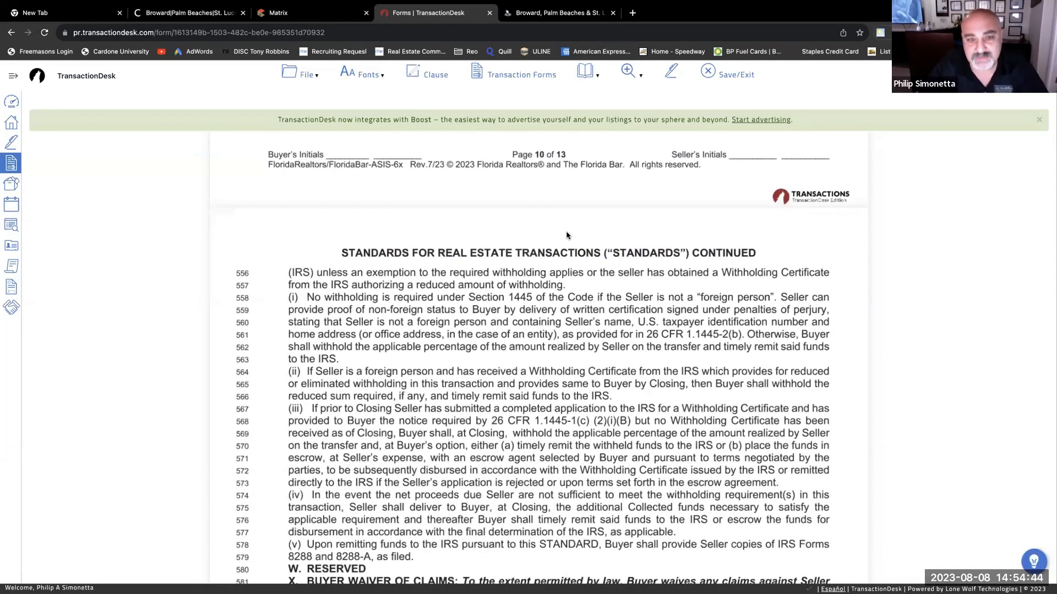
scroll(539, 247, "down", 2)
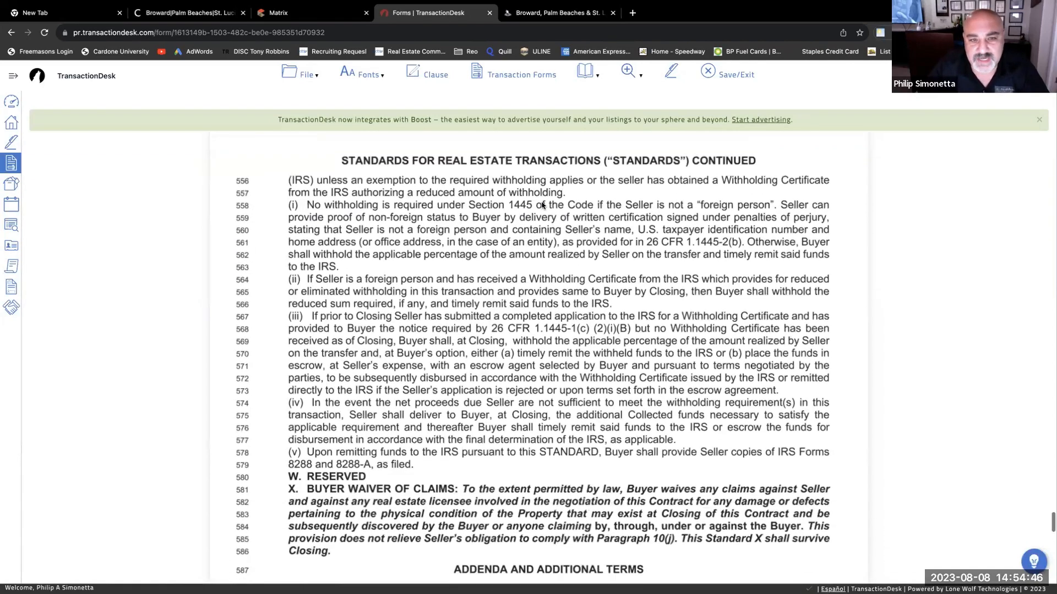
scroll(449, 229, "down", 2)
scroll(513, 307, "down", 4)
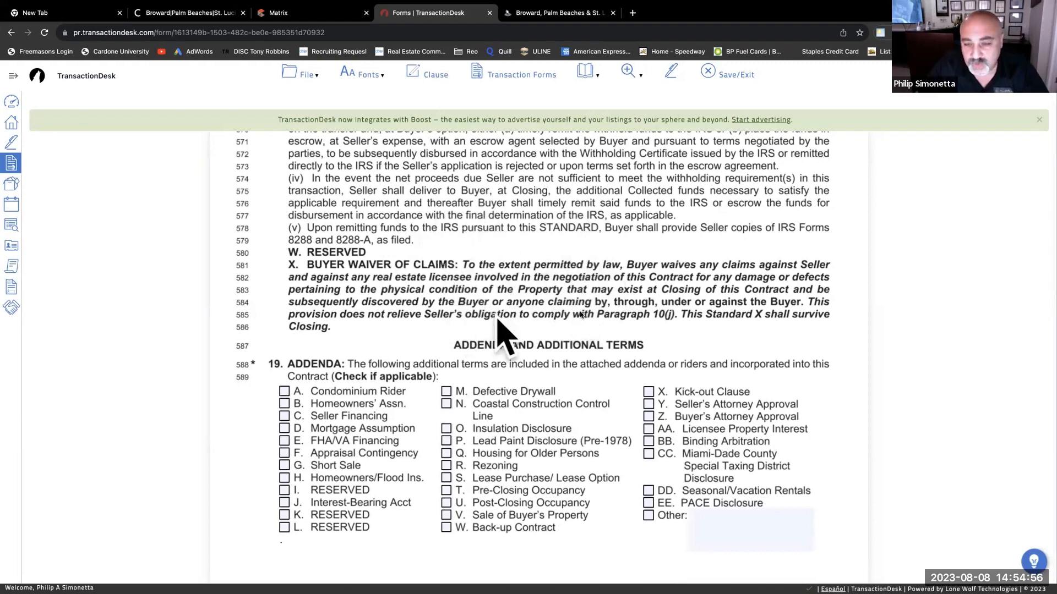
- Check addenda B Homeowners' Assn., E FHA/VA Financing and P Lead Paint Disclosure, leaving Other unchecked
scroll(463, 329, "down", 2)
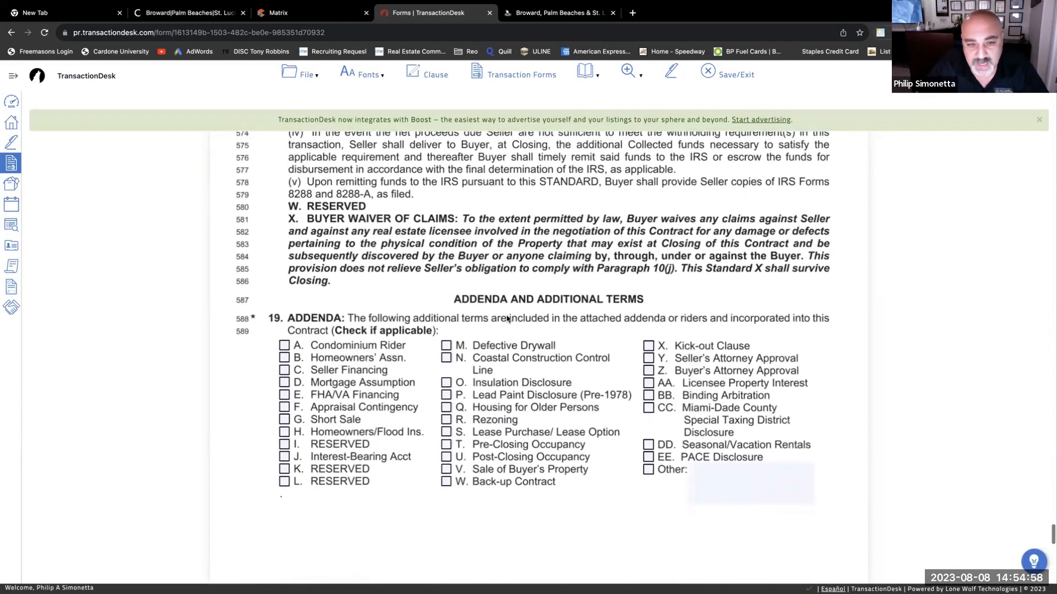
scroll(318, 337, "down", 1)
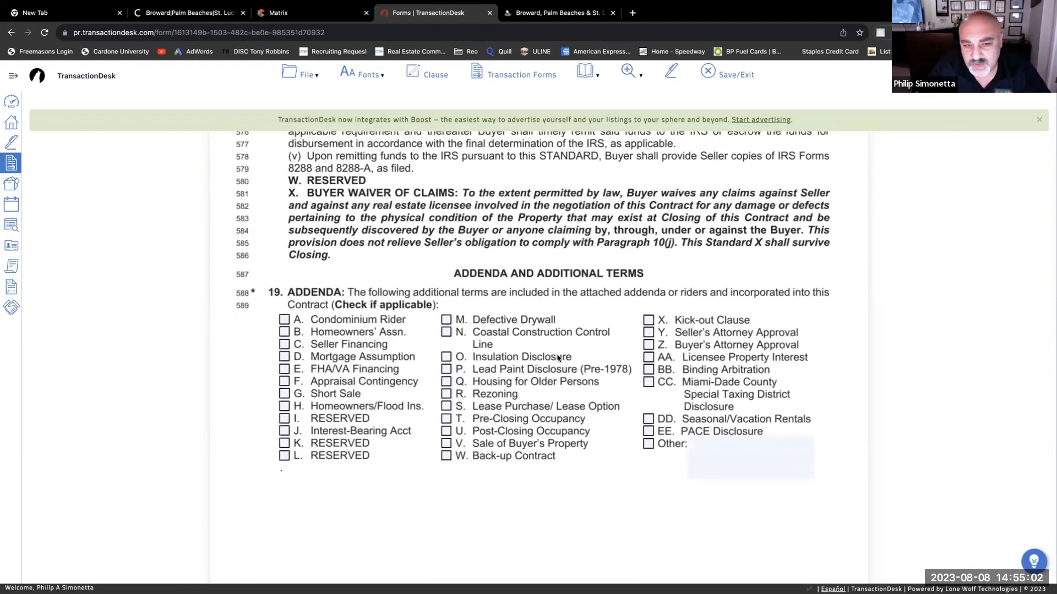
left_click(285, 333)
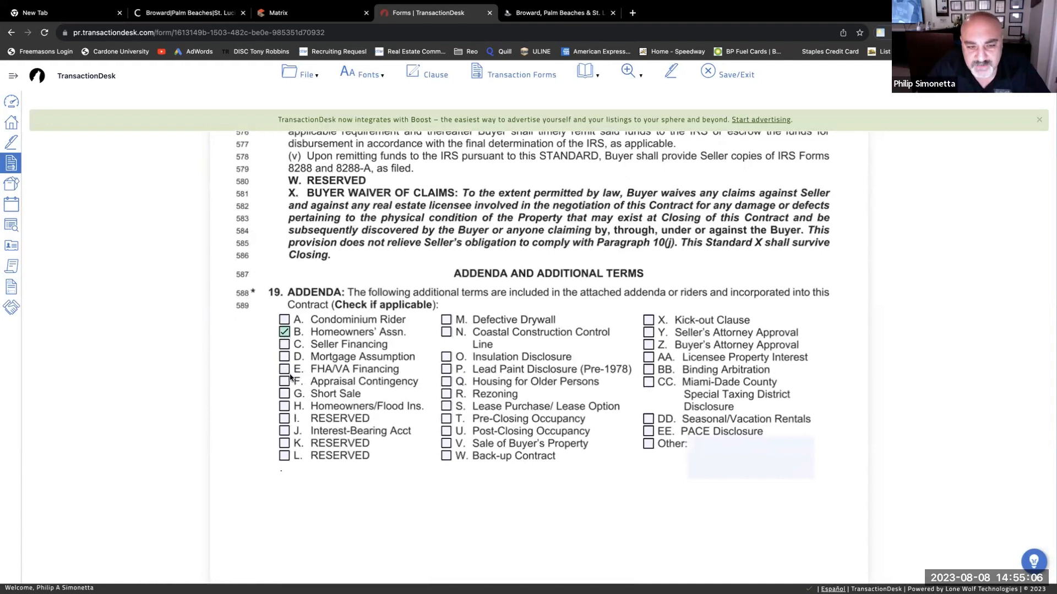
left_click(285, 370)
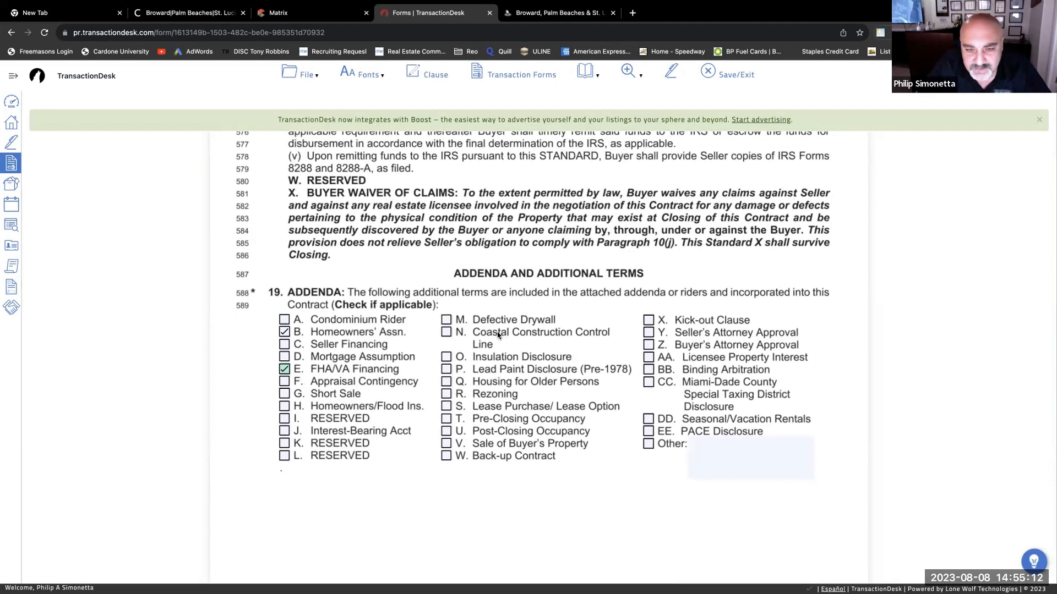
left_click(446, 370)
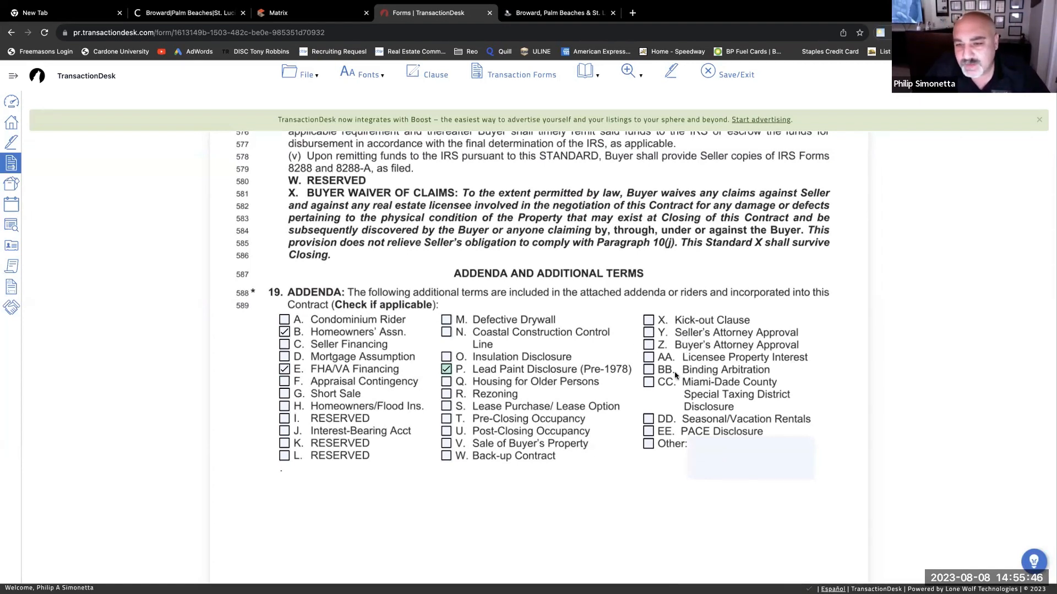
scroll(709, 373, "down", 1)
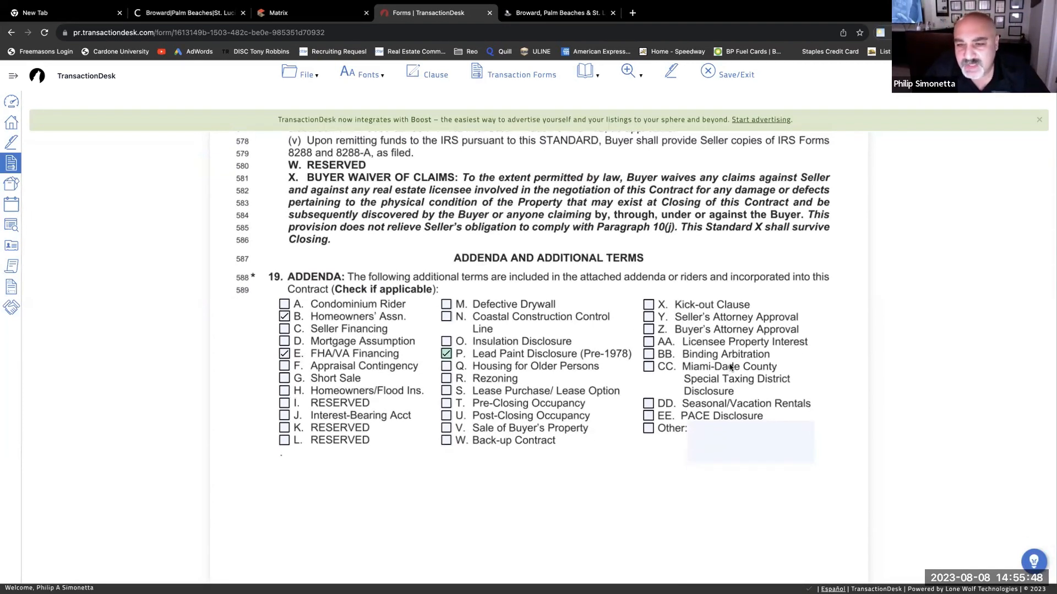
scroll(731, 370, "down", 1)
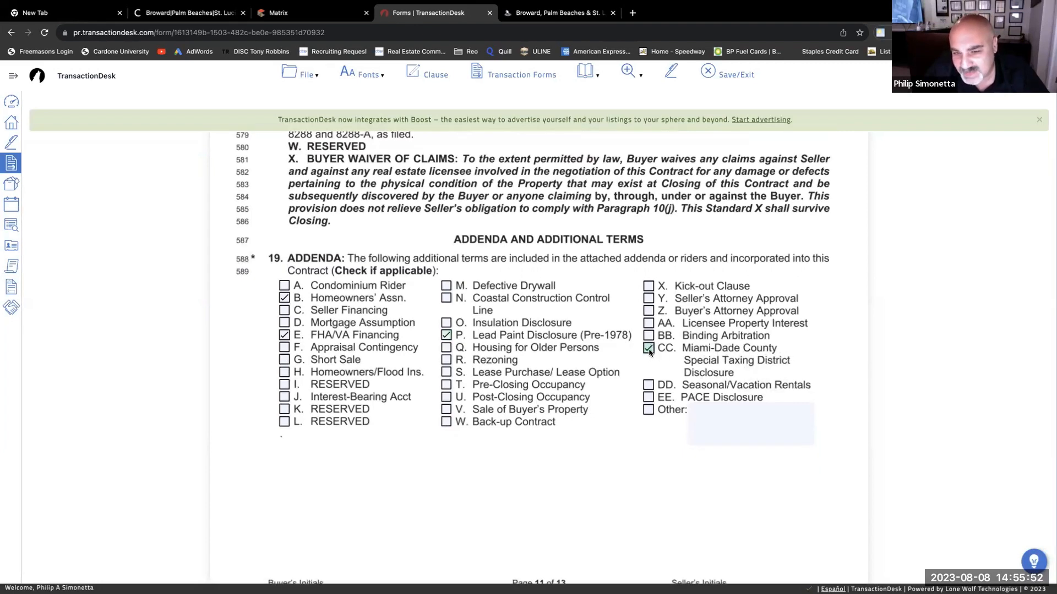
left_click(648, 410)
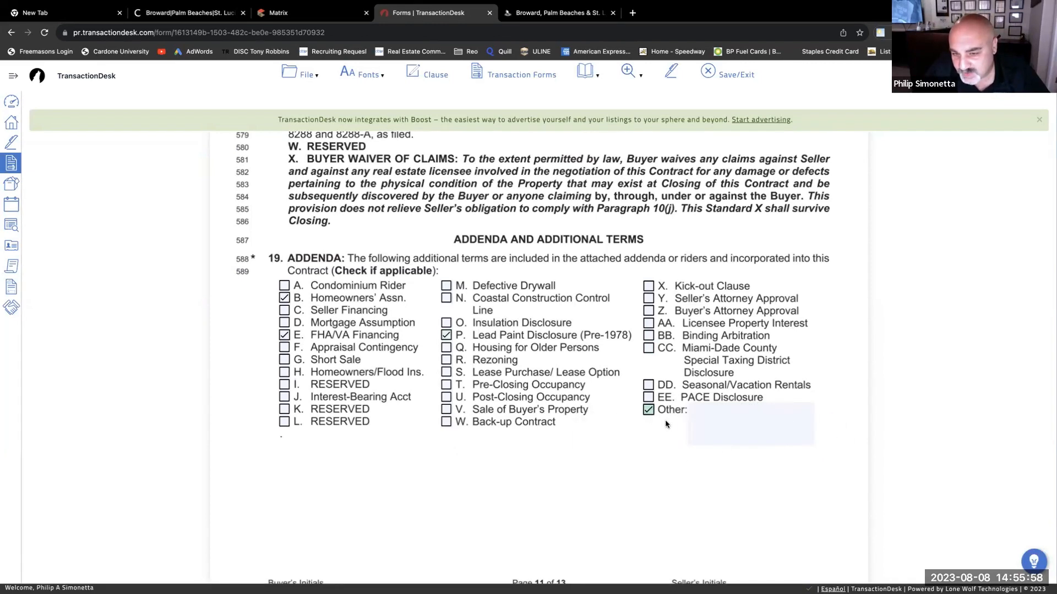
left_click(649, 411)
- Place the cursor in the blank paragraph 20 Additional Terms area
scroll(567, 379, "down", 2)
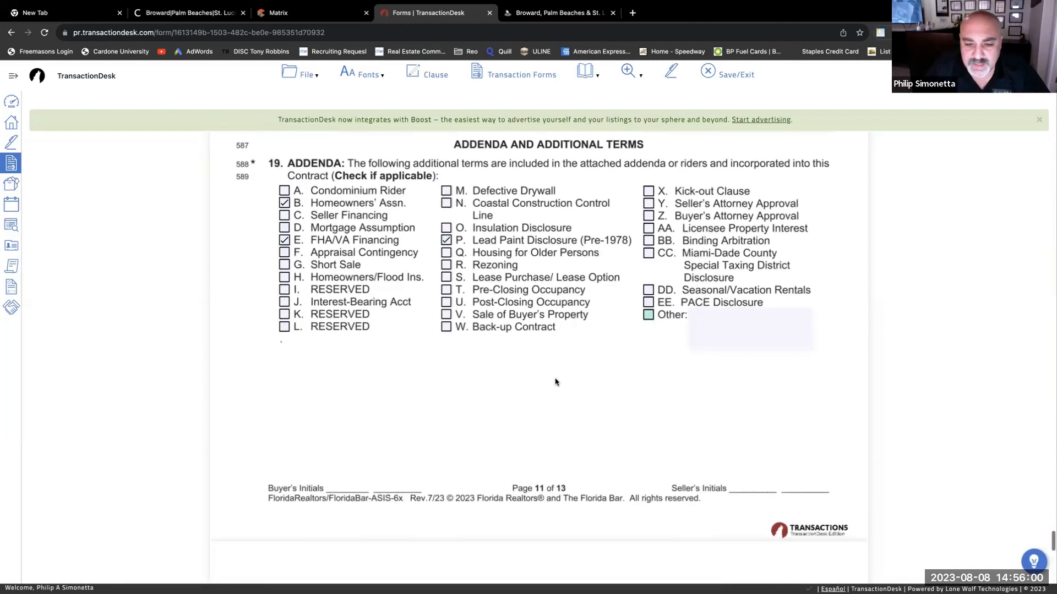
scroll(555, 381, "down", 2)
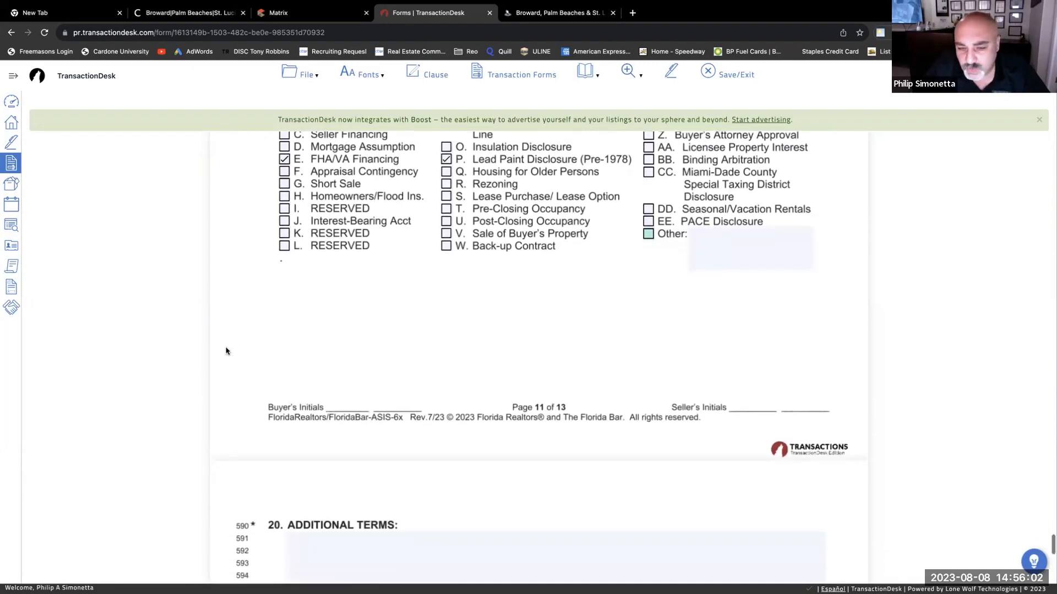
scroll(558, 381, "down", 4)
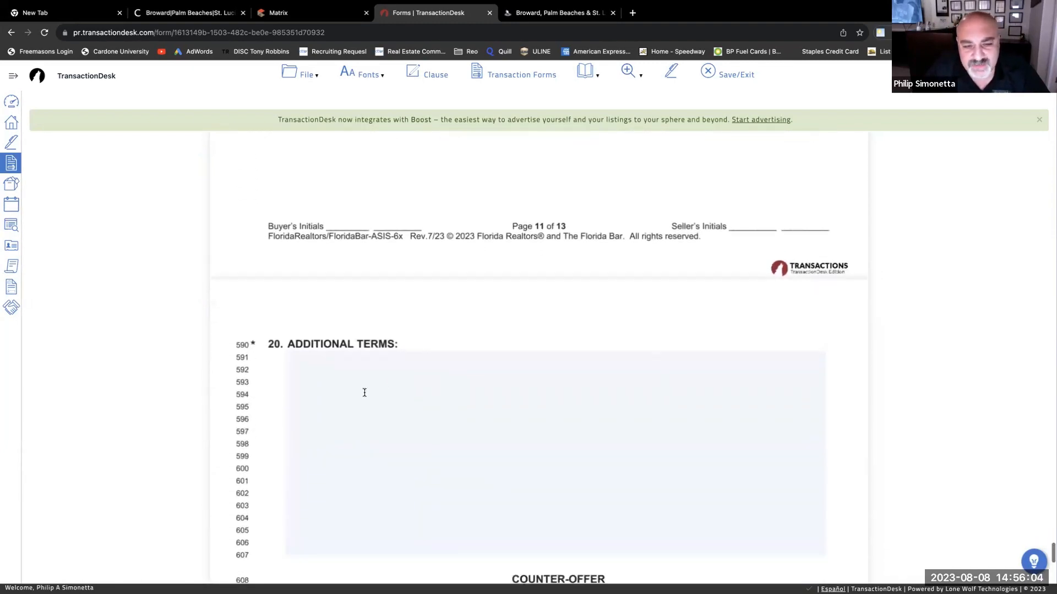
left_click(366, 391)
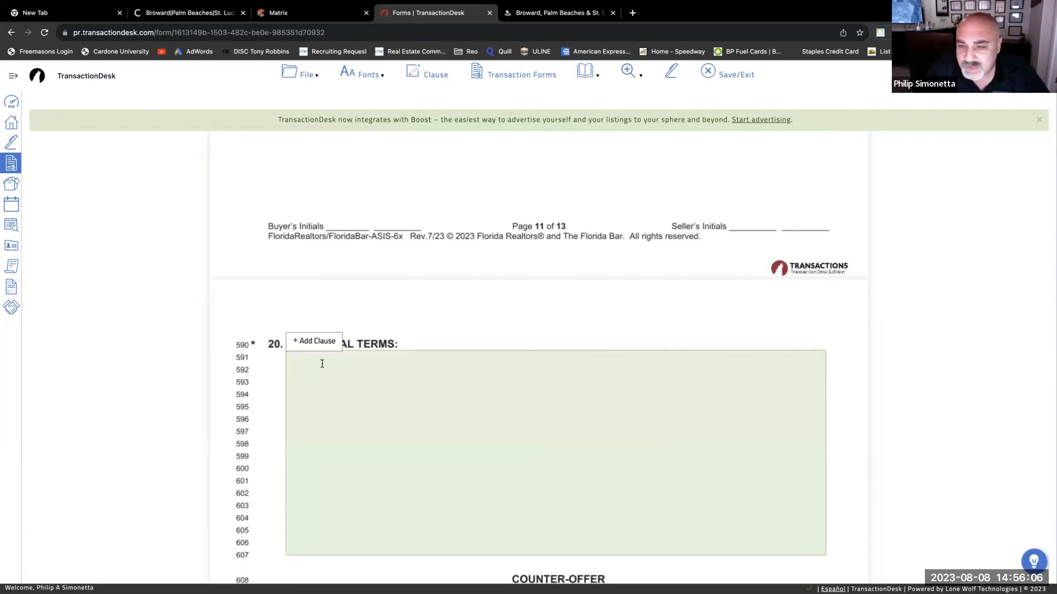
left_click_drag(486, 313, 488, 310)
left_click(329, 386)
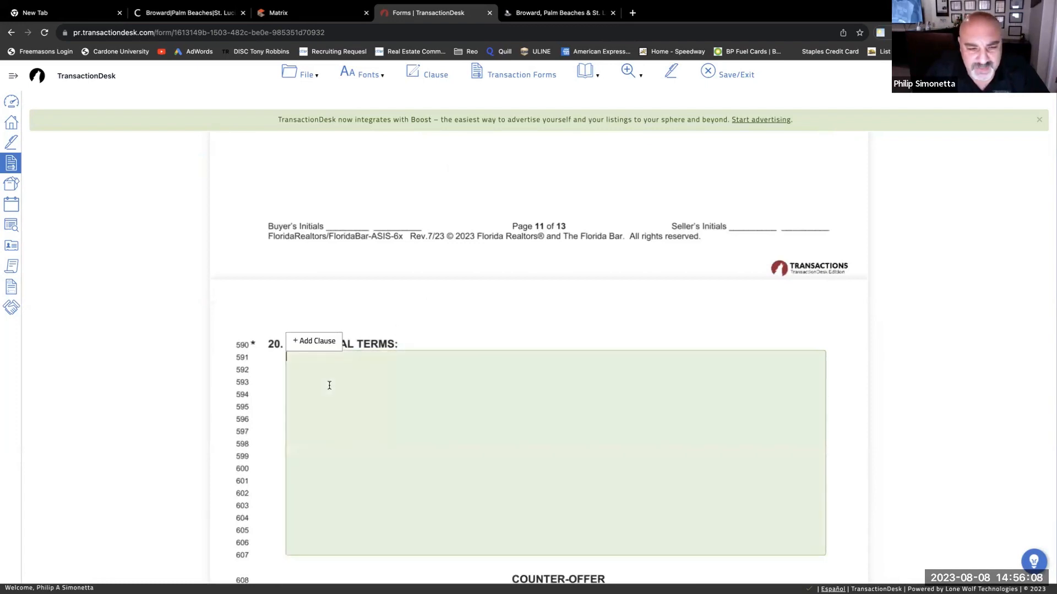
left_click(181, 285)
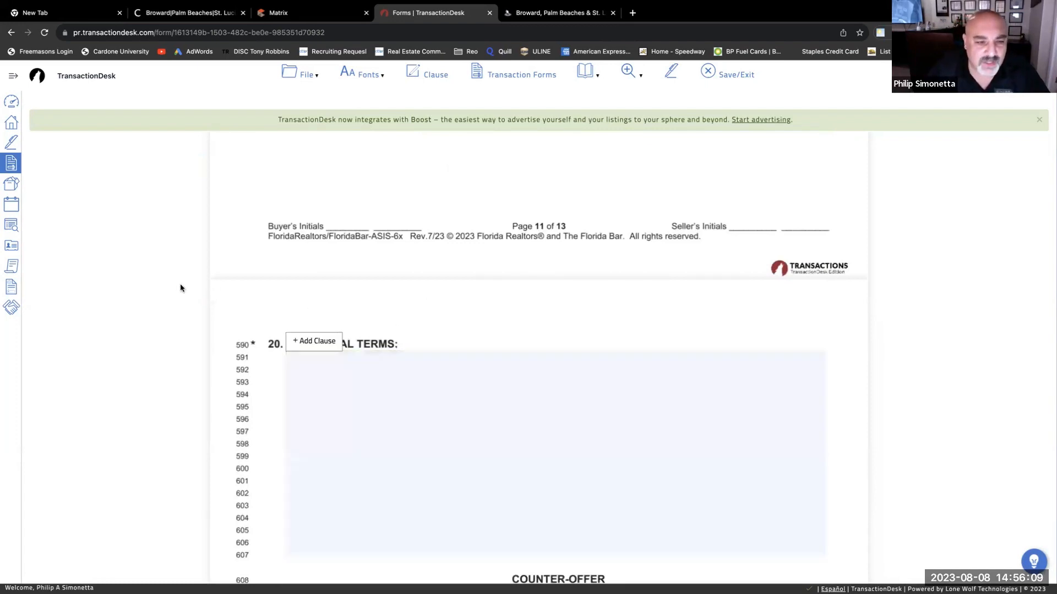
left_click(319, 377)
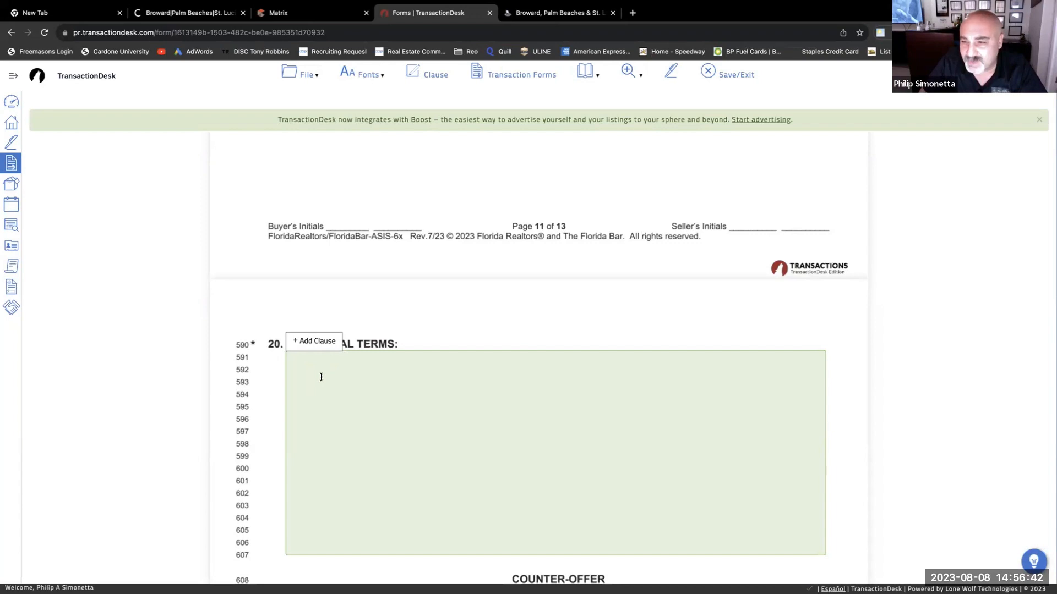
scroll(321, 377, "down", 1)
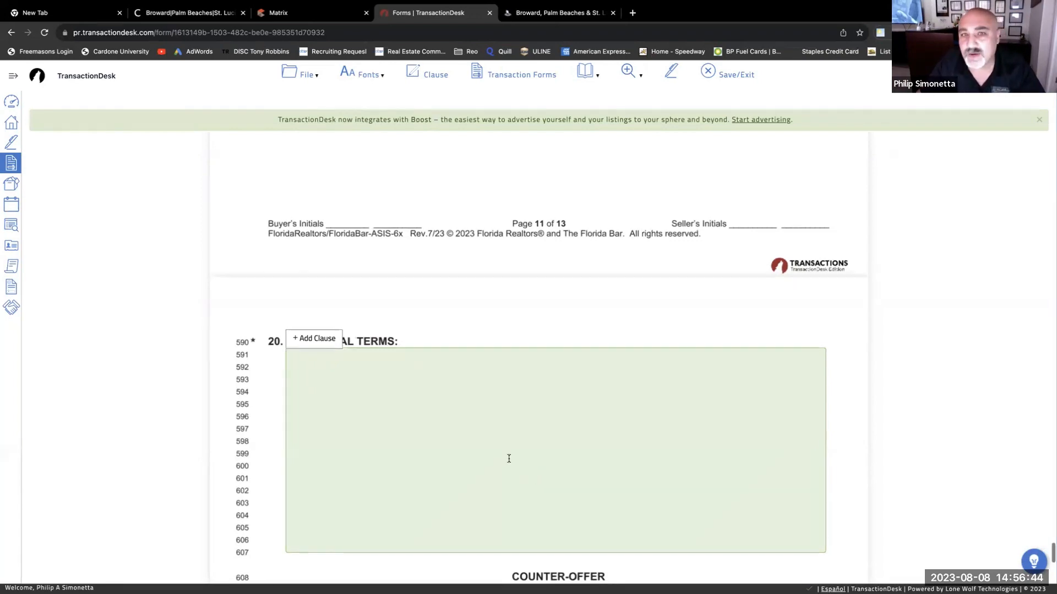
mouse_move(161, 21)
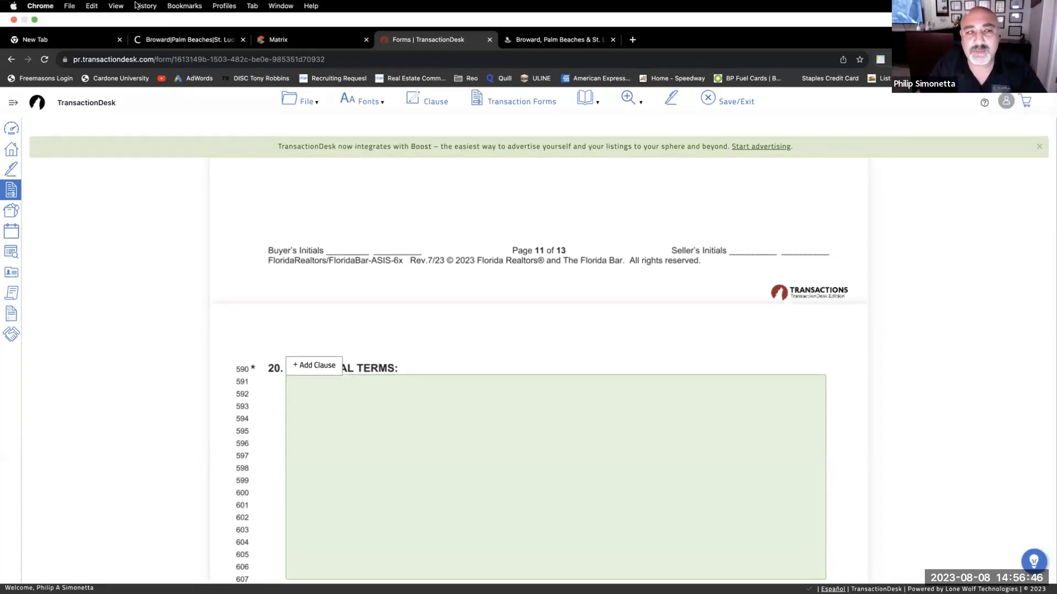
- Exit full-screen Chrome and open the easystore drive's Pier 21 Realty folder in Finder
left_click(37, 21)
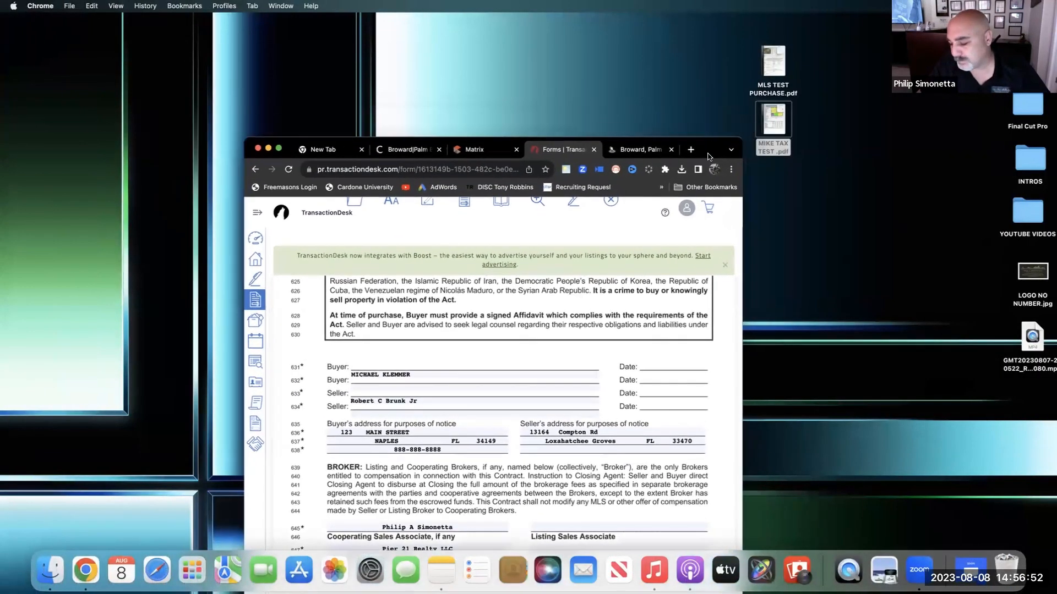
left_click_drag(709, 157, 677, 63)
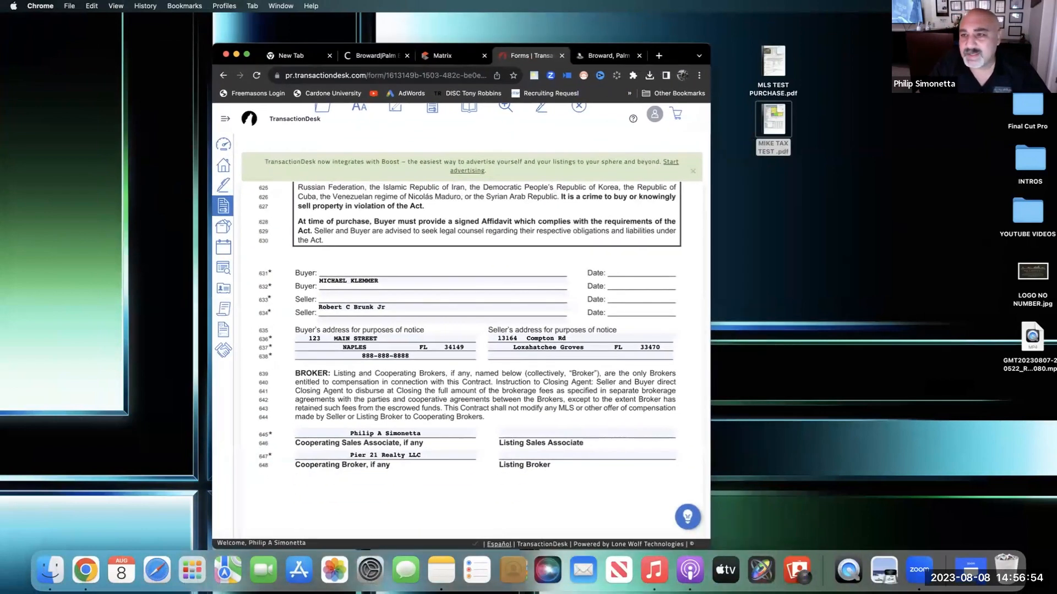
left_click(813, 189)
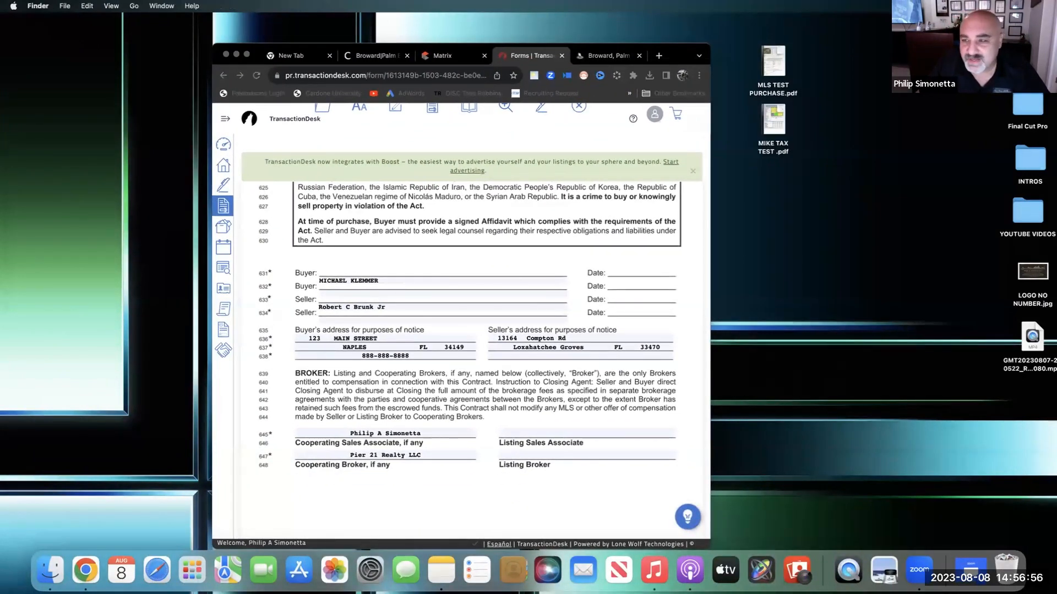
double_click(1027, 51)
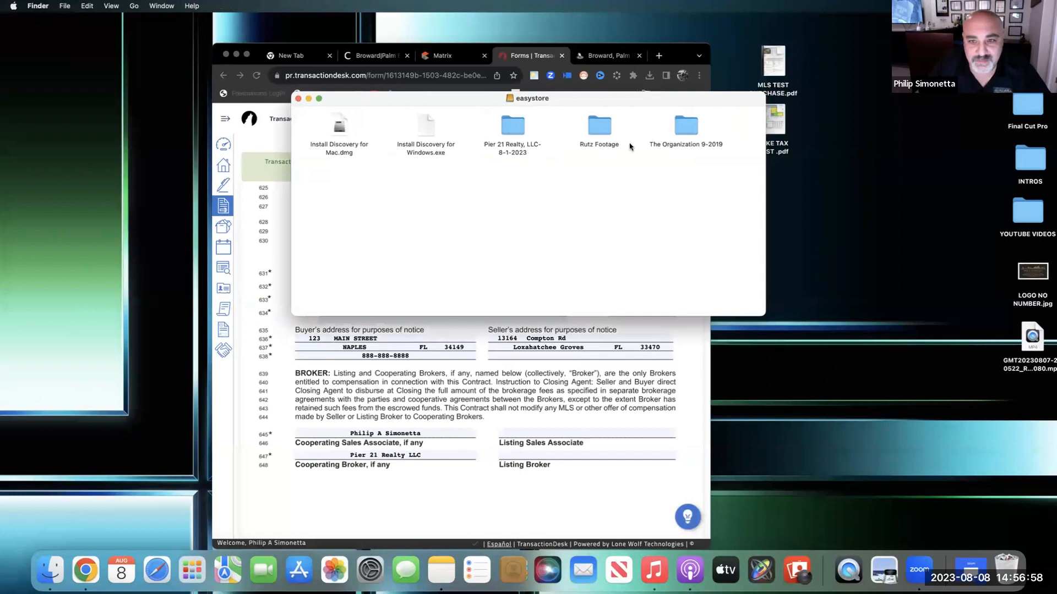
double_click(498, 147)
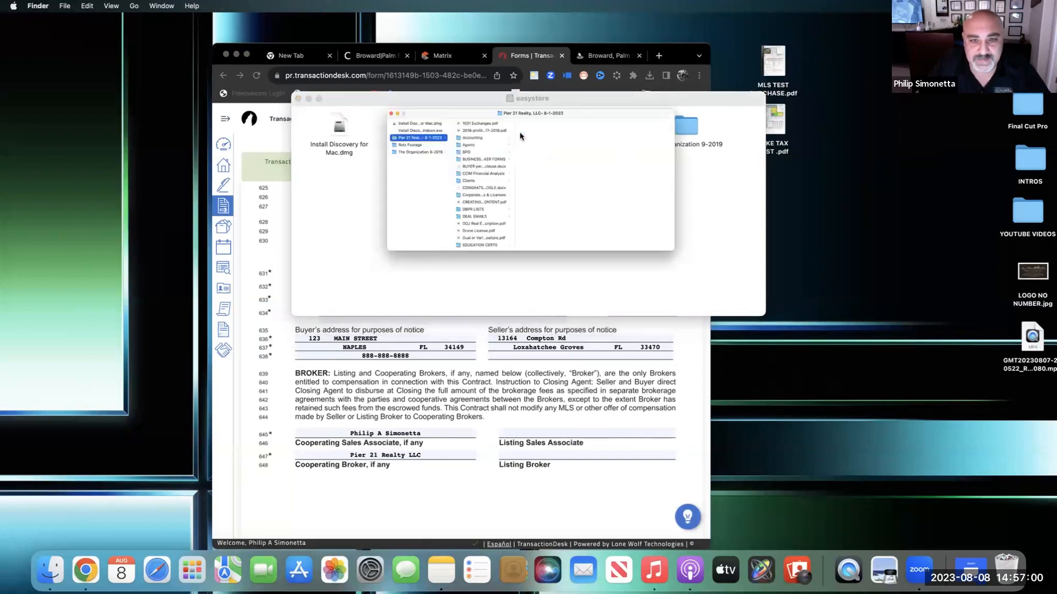
scroll(454, 264, "down", 15)
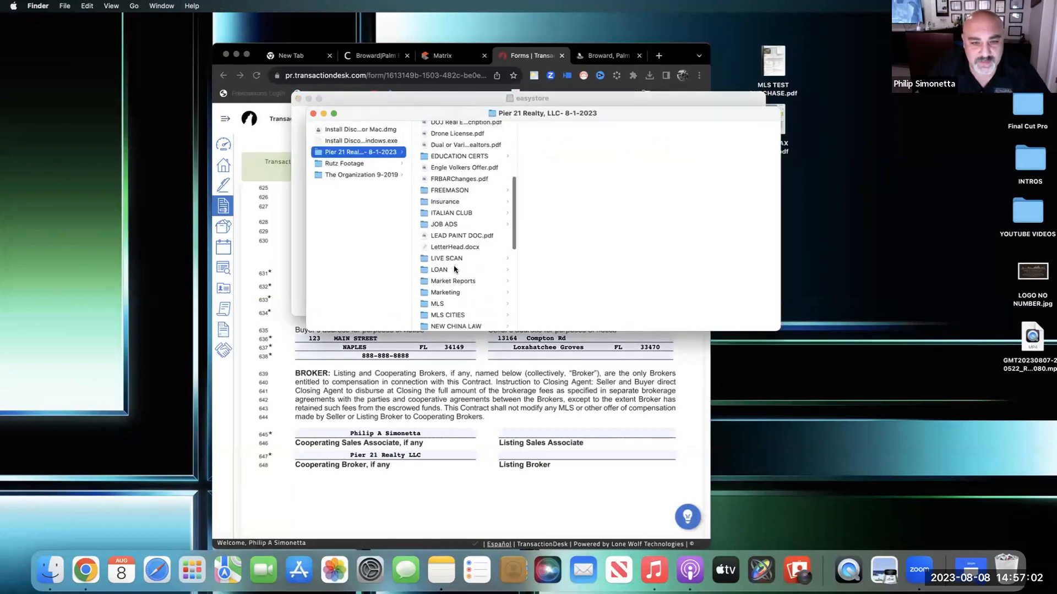
scroll(454, 267, "up", 5)
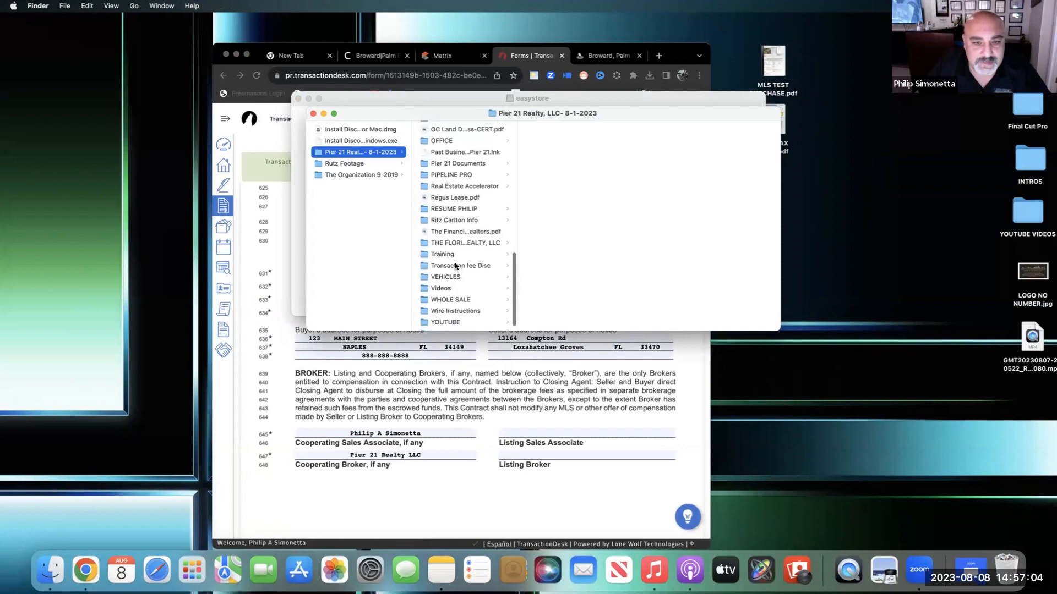
scroll(455, 264, "up", 3)
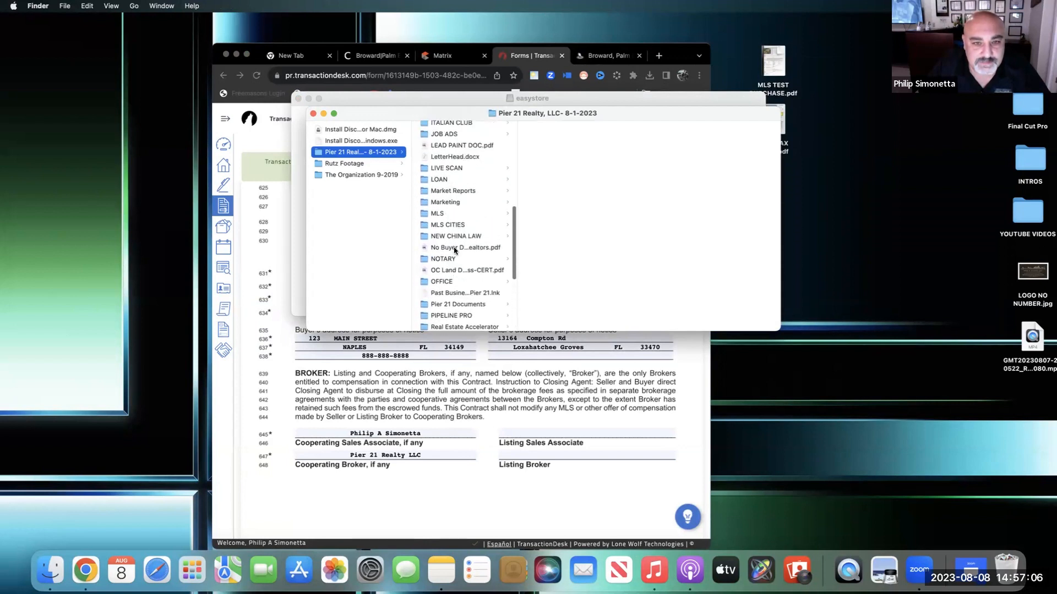
scroll(455, 253, "down", 5)
scroll(455, 251, "down", 3)
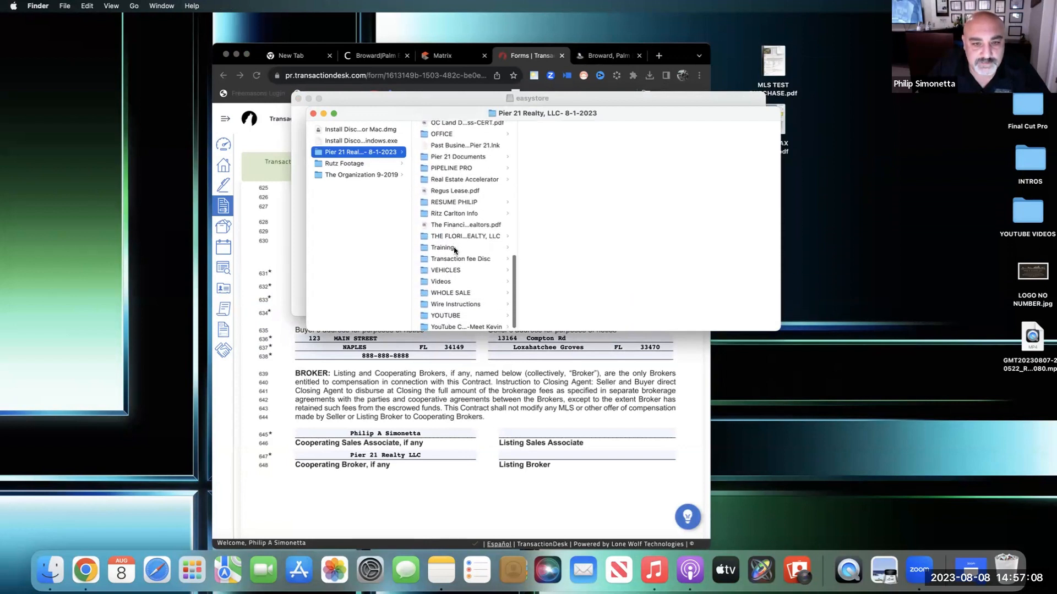
scroll(456, 248, "up", 1)
- Open 'BUYER permit and lein clause.docx' from Pier 21 Documents > Pier 21 Agent Onboarding > Deal Forms
left_click(470, 177)
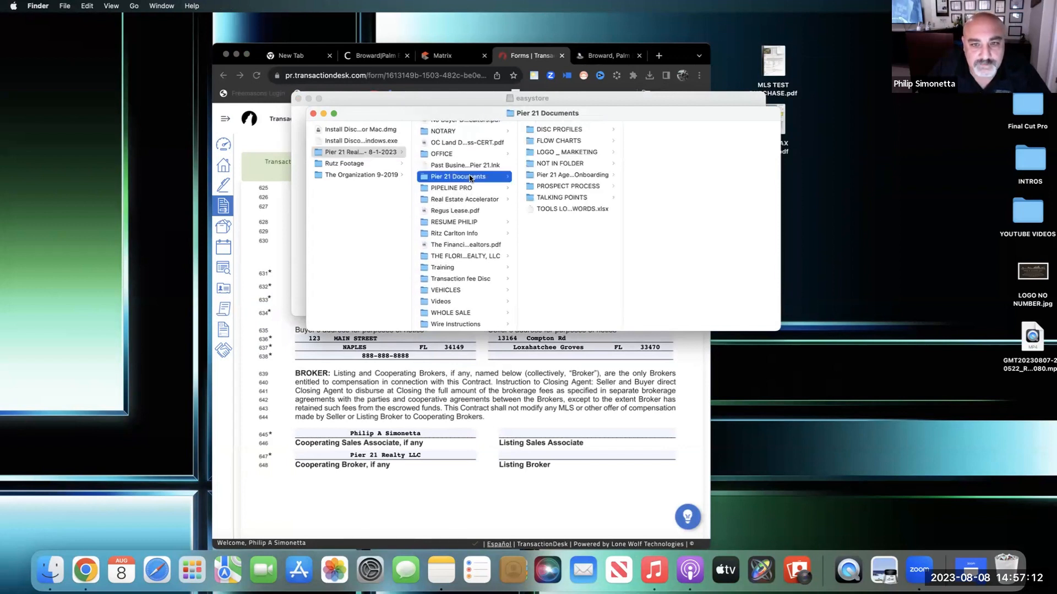
left_click(551, 175)
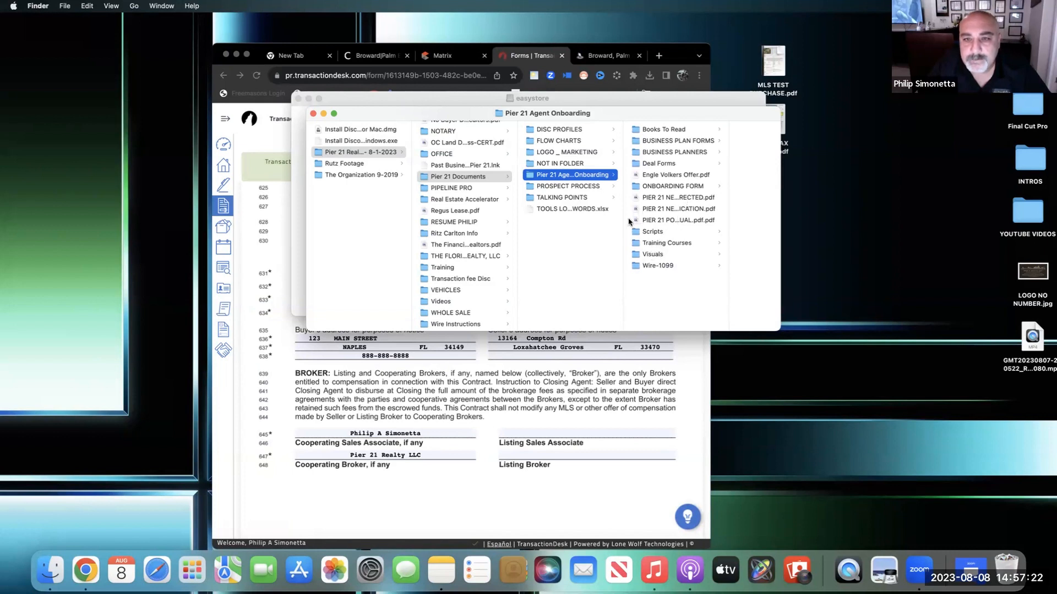
left_click_drag(727, 189, 777, 200)
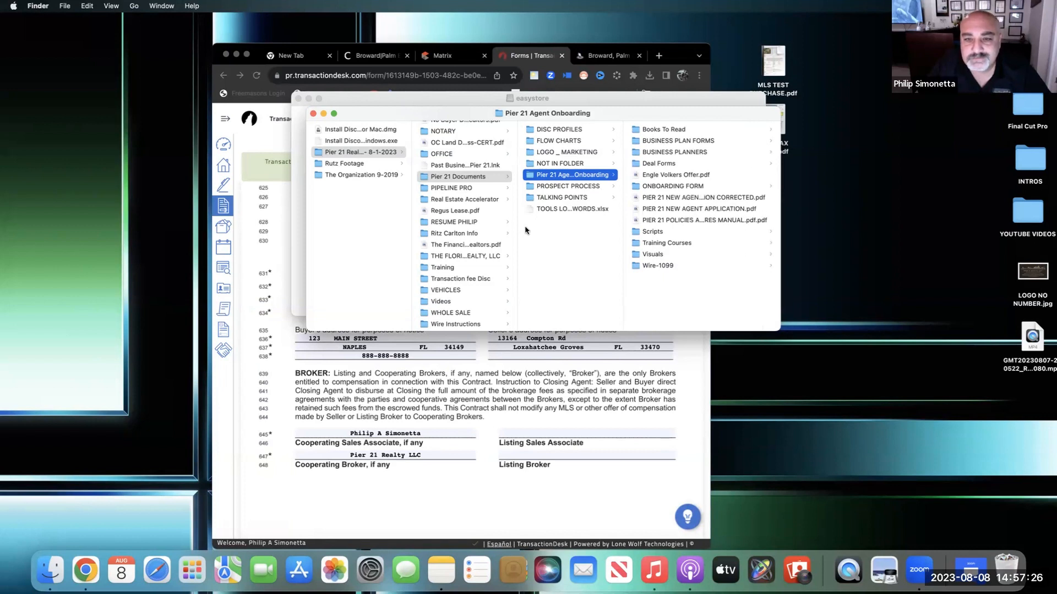
left_click(675, 164)
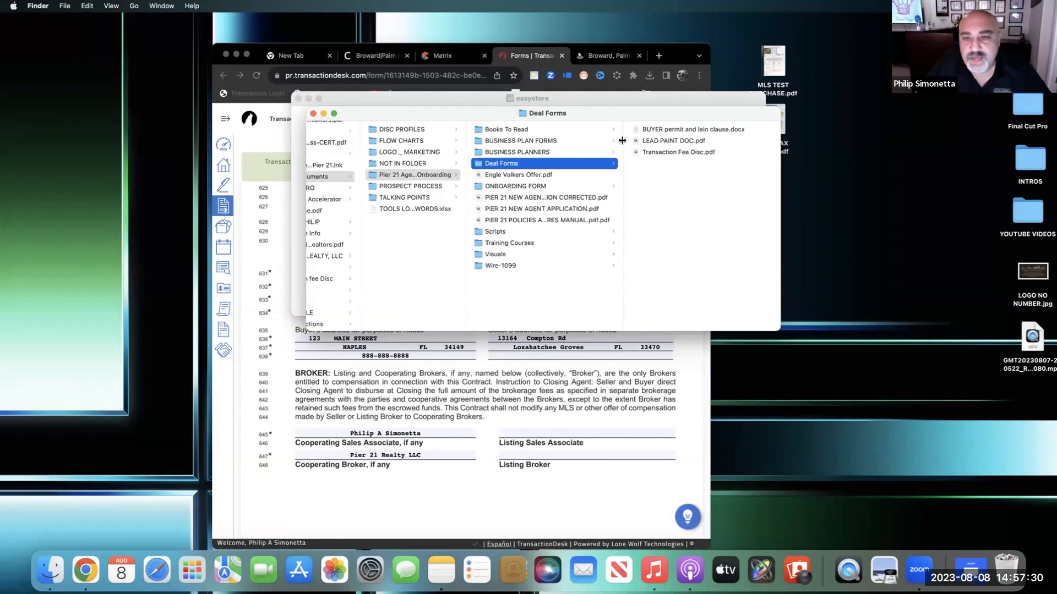
left_click(667, 132)
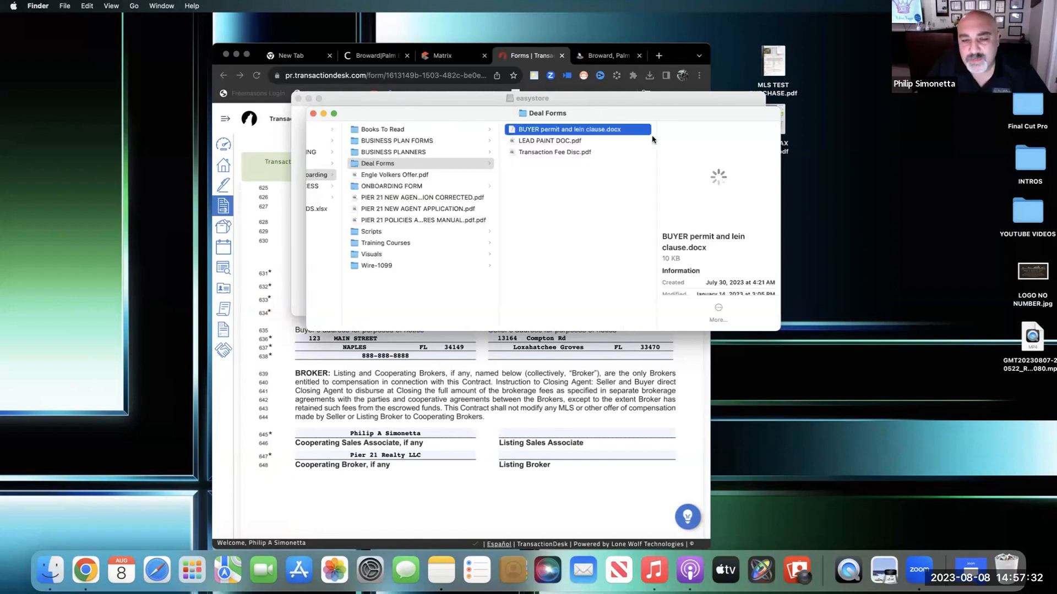
double_click(603, 132)
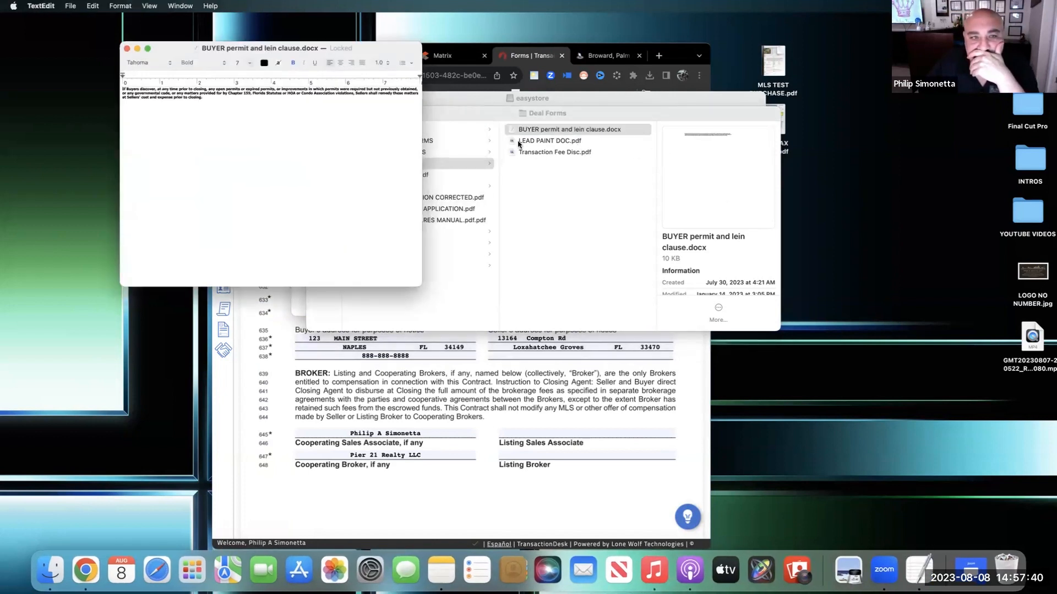
- Select and copy the open-permits clause paragraph in the full-screen TextEdit document
left_click(147, 46)
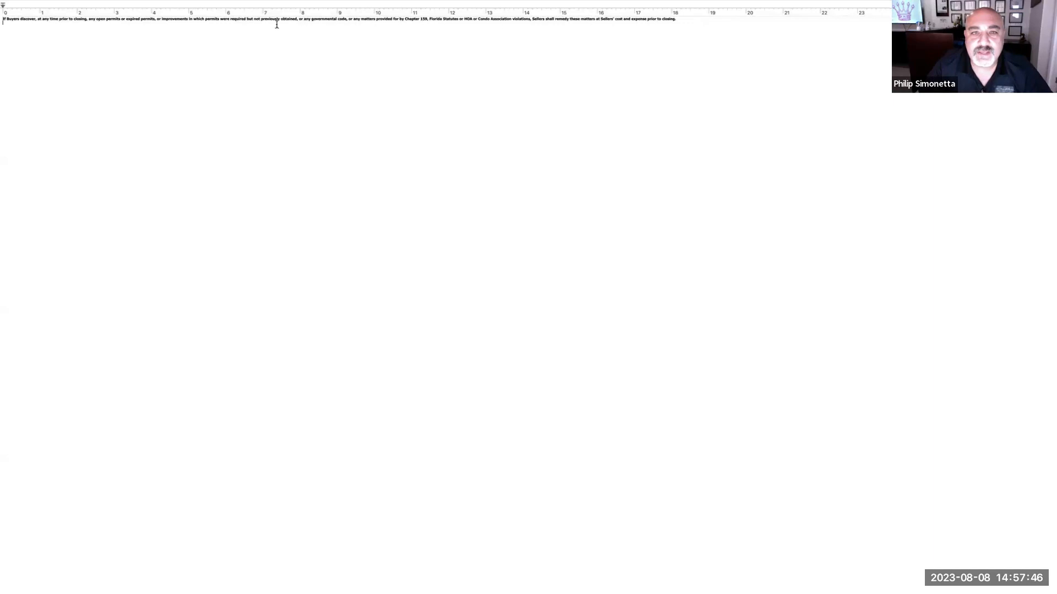
left_click_drag(677, 20, 565, 22)
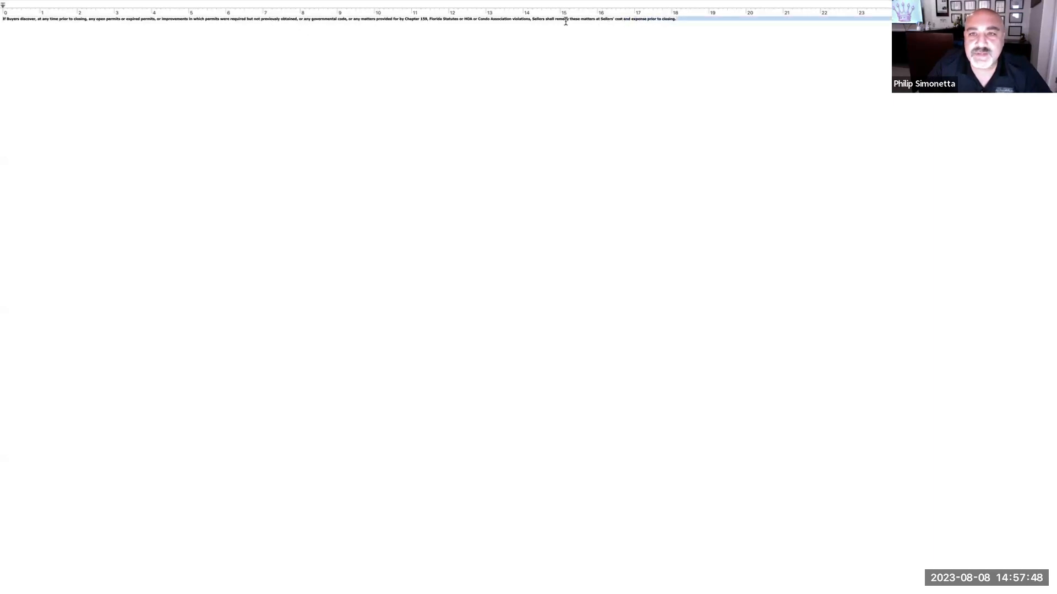
left_click_drag(17, 39, 2, 17)
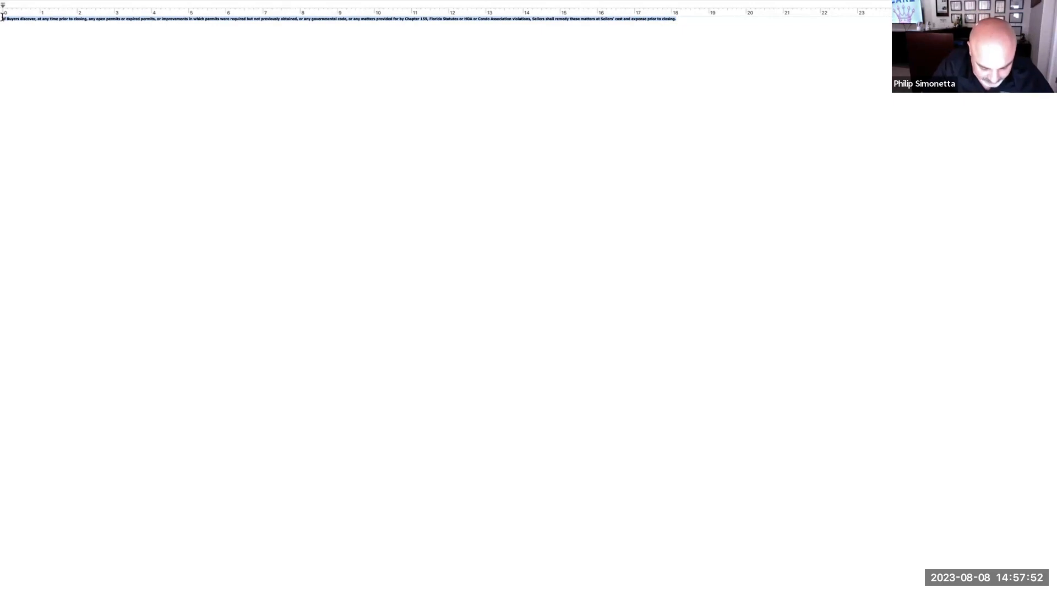
left_click(2, 17)
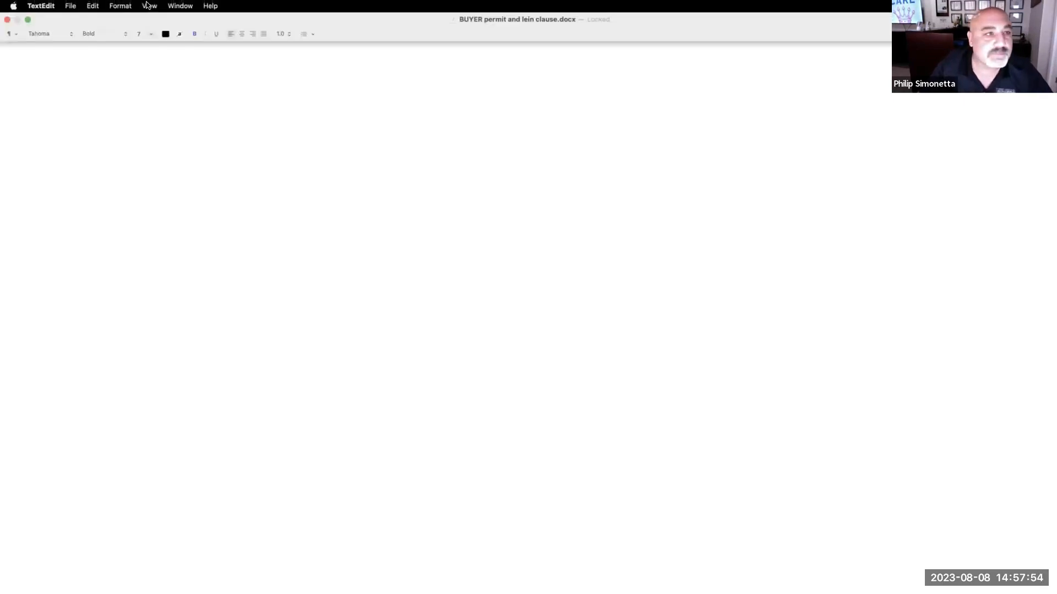
- Restore the TextEdit window and bring the TransactionDesk contract in Chrome back to the front
left_click(28, 20)
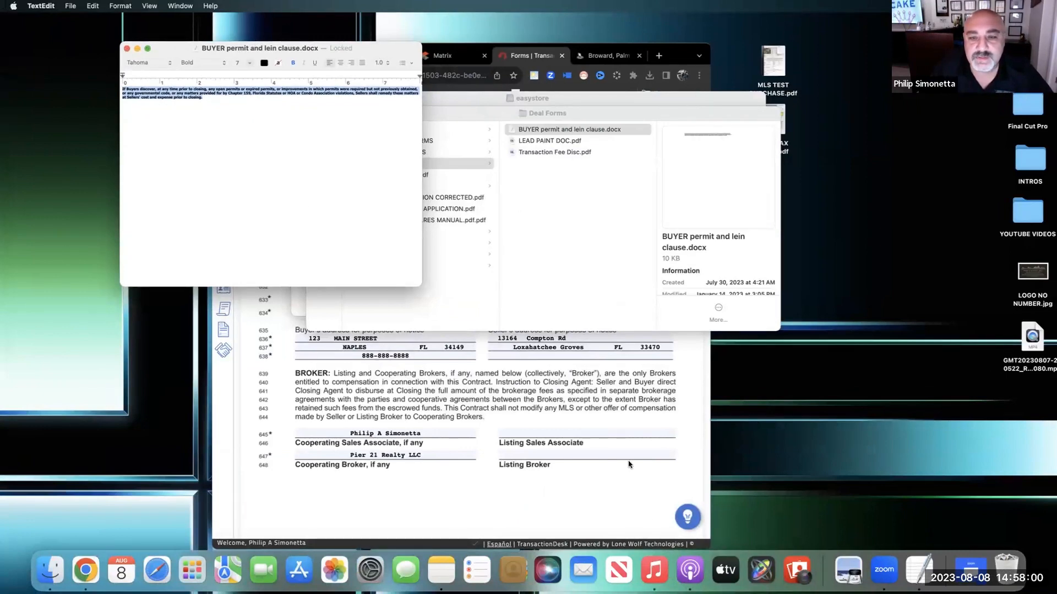
left_click(597, 509)
scroll(597, 496, "up", 2)
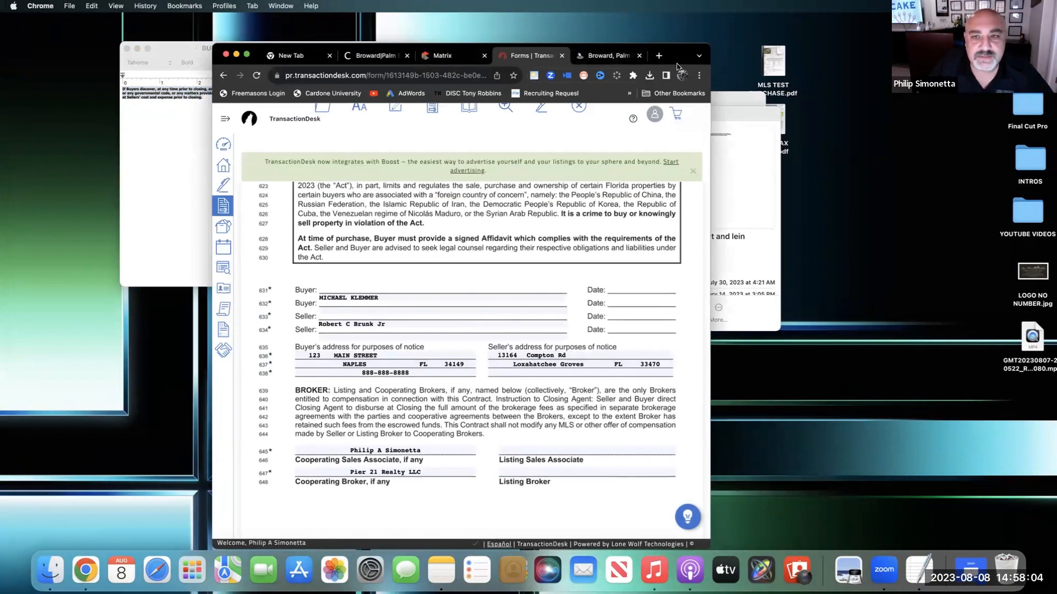
- Paste the open-permits clause into Additional Terms on line 590, number it '1)' and add a line below
left_click(247, 55)
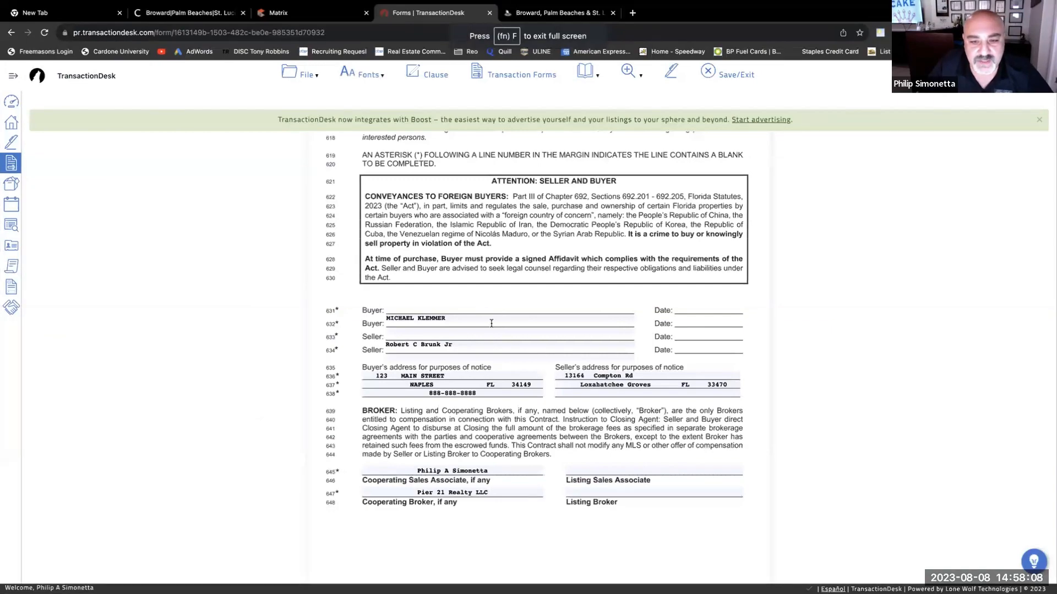
scroll(492, 323, "up", 10)
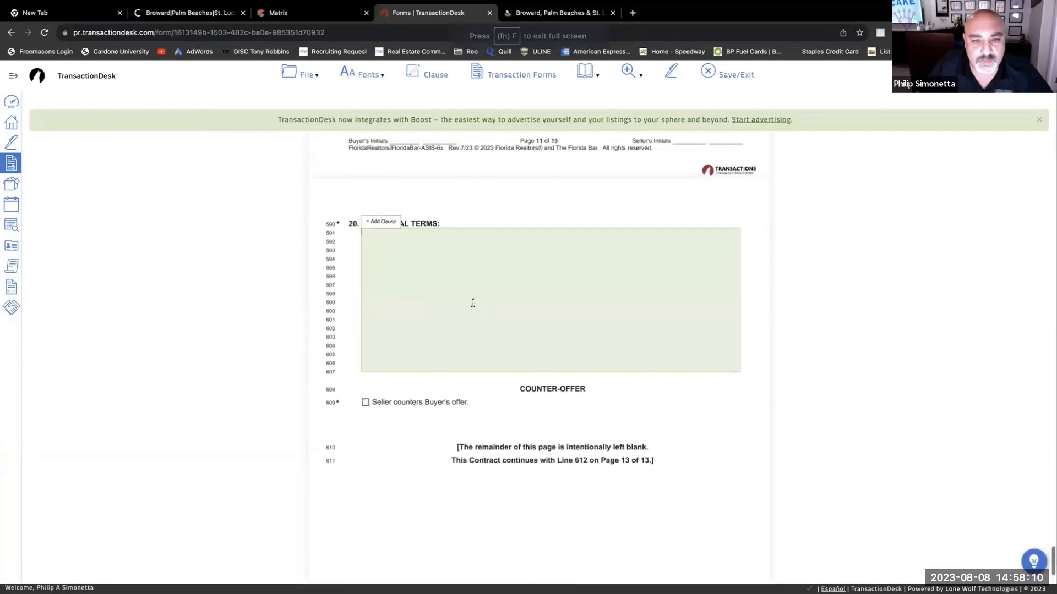
scroll(477, 273, "up", 10)
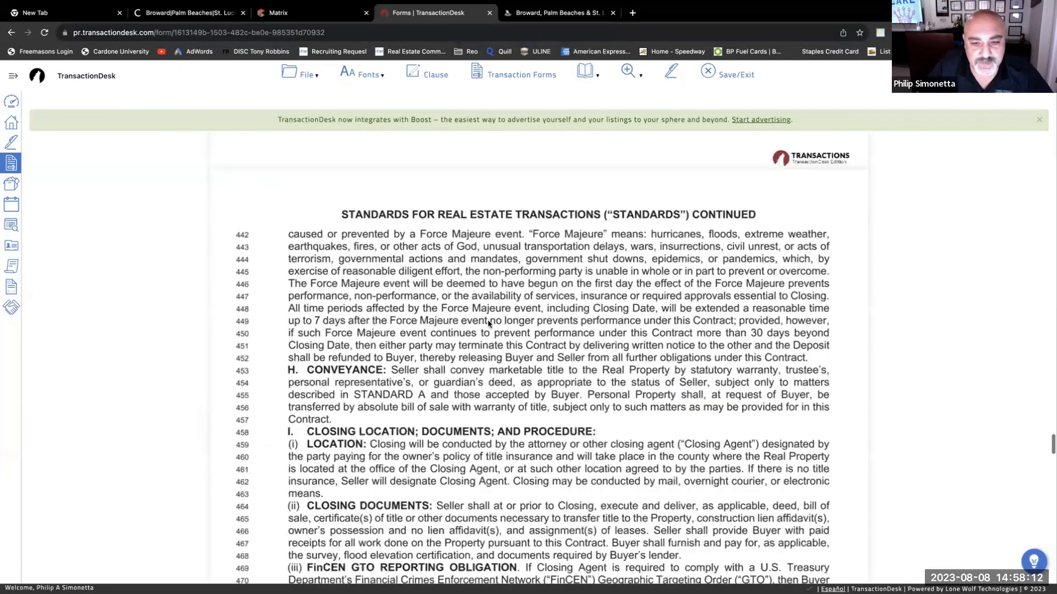
scroll(488, 324, "down", 12)
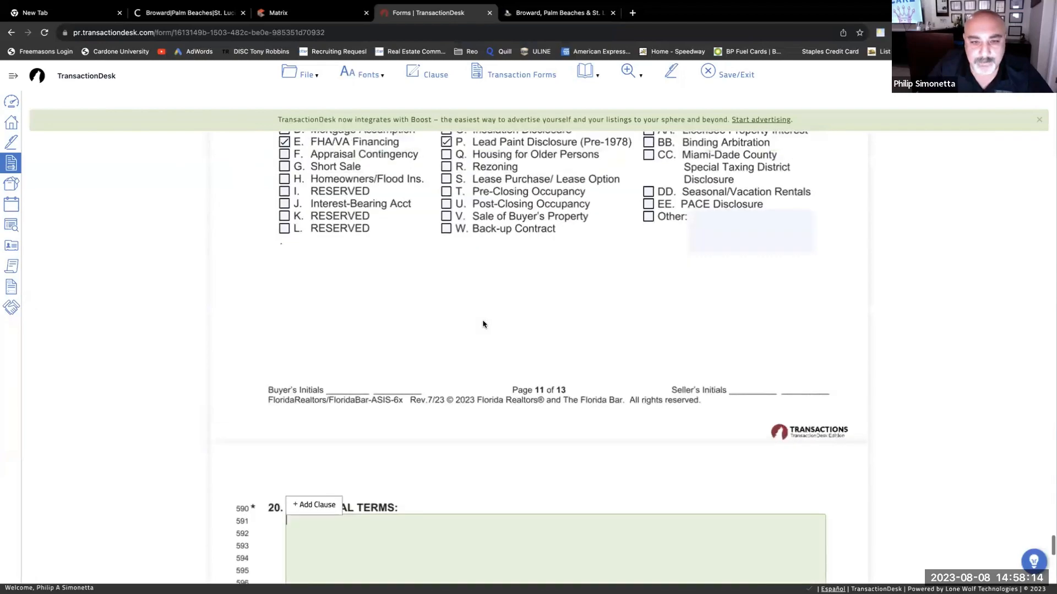
scroll(483, 324, "down", 5)
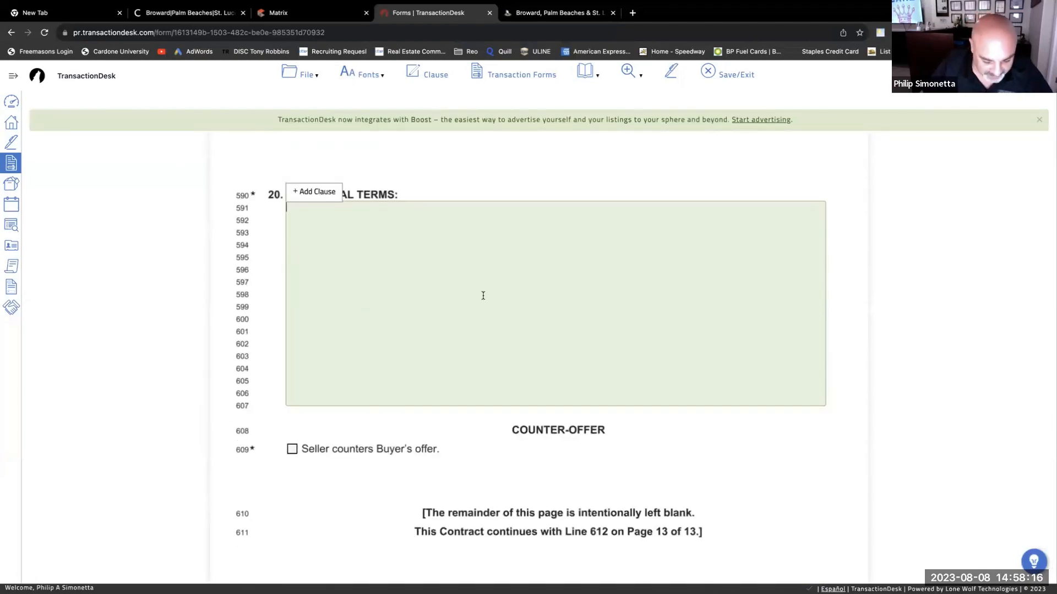
left_click(483, 295)
type("If Buyers discover, at any time prior to closing, any open permits or expired permits, or improvements in which permits were required but not previously obtained, or any governmental code, or any matters provided for by Chapter 159, Florida Statutes or HOA or Condo Association violations, Sellers shall remedy these matters at Sellers' cost and expense prior to closing.")
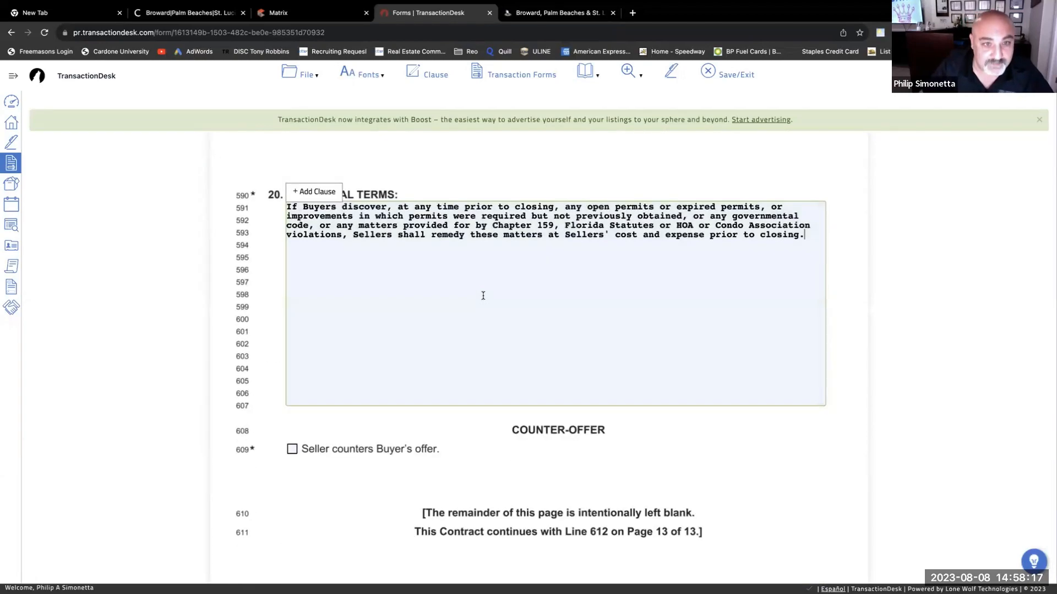
left_click(287, 209)
type("1)")
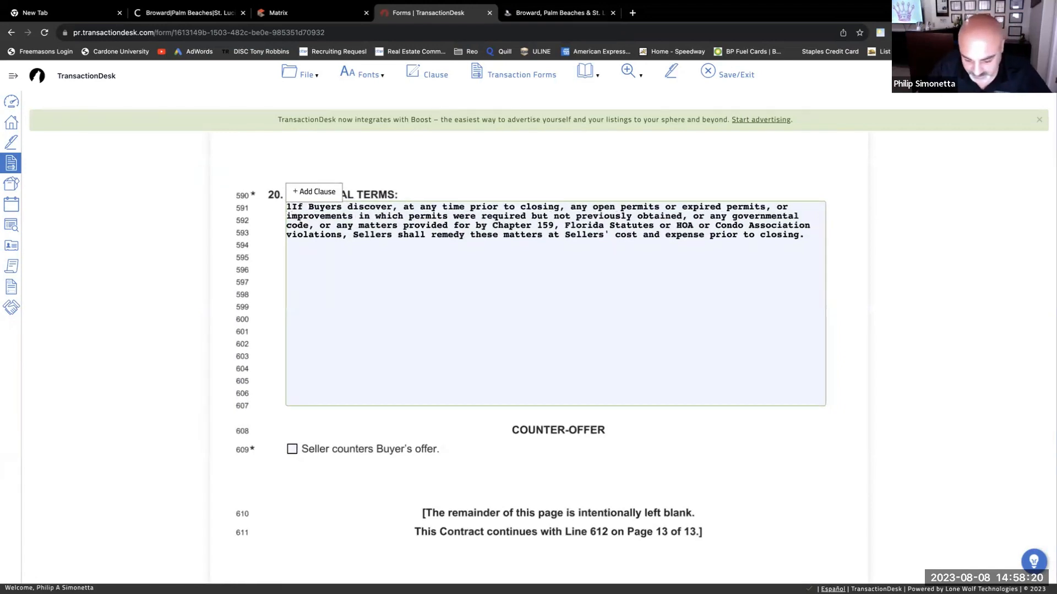
left_click(385, 279)
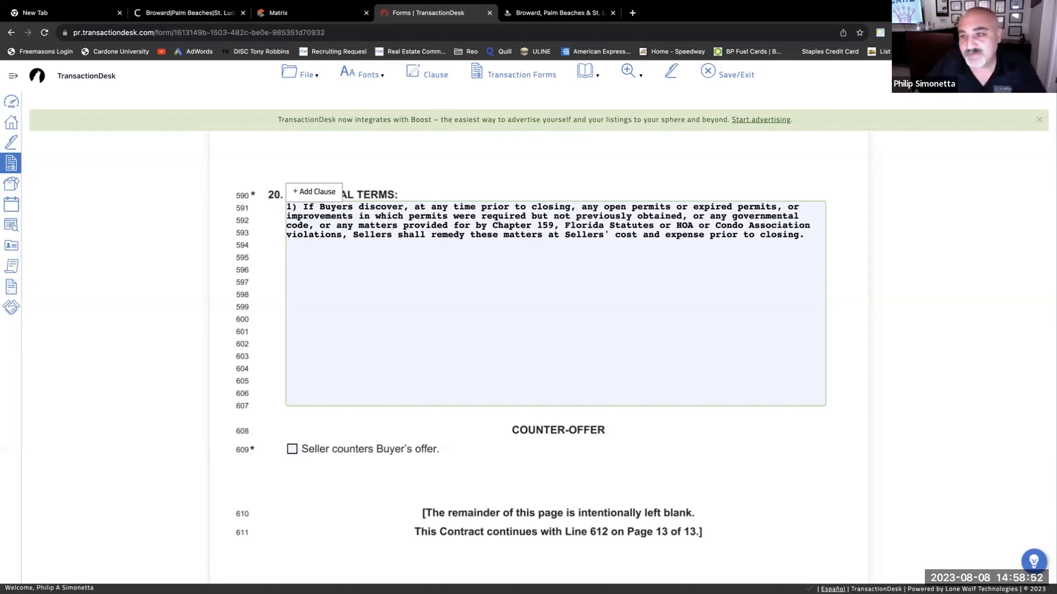
key("Return")
key("Return")
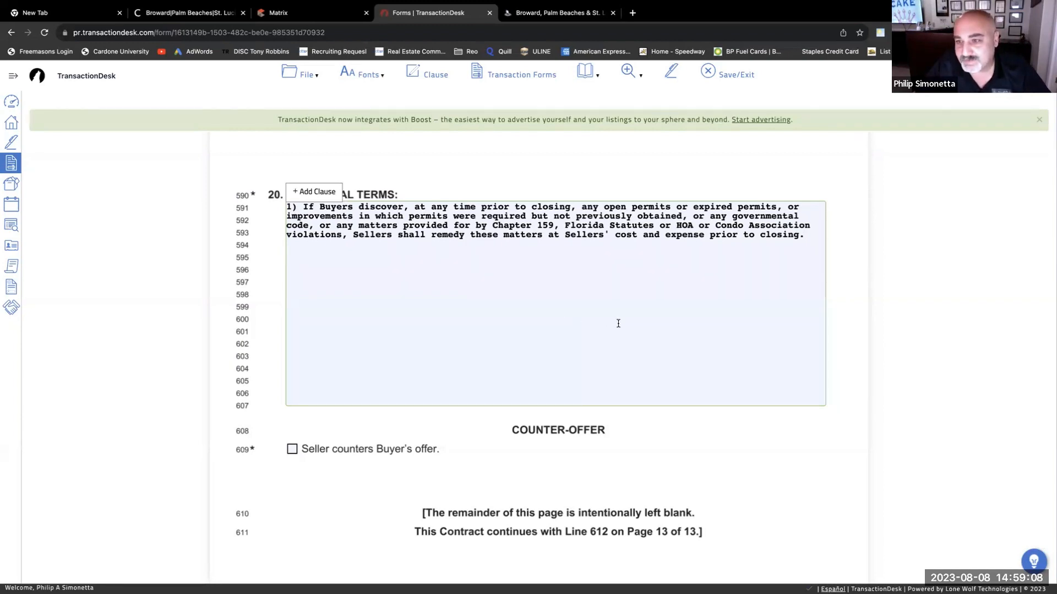
scroll(659, 328, "down", 1)
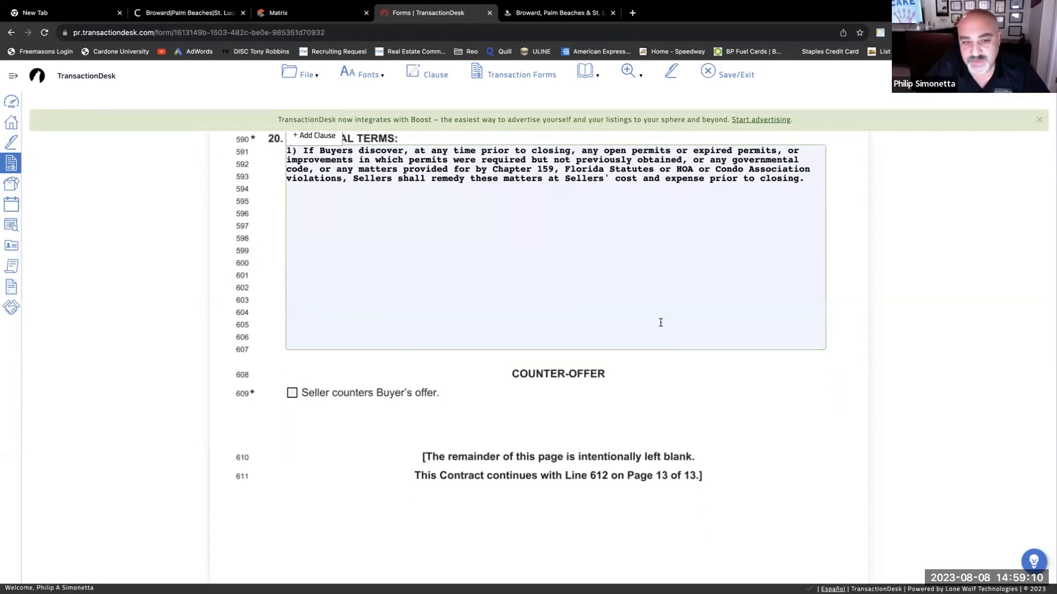
scroll(658, 321, "up", 1)
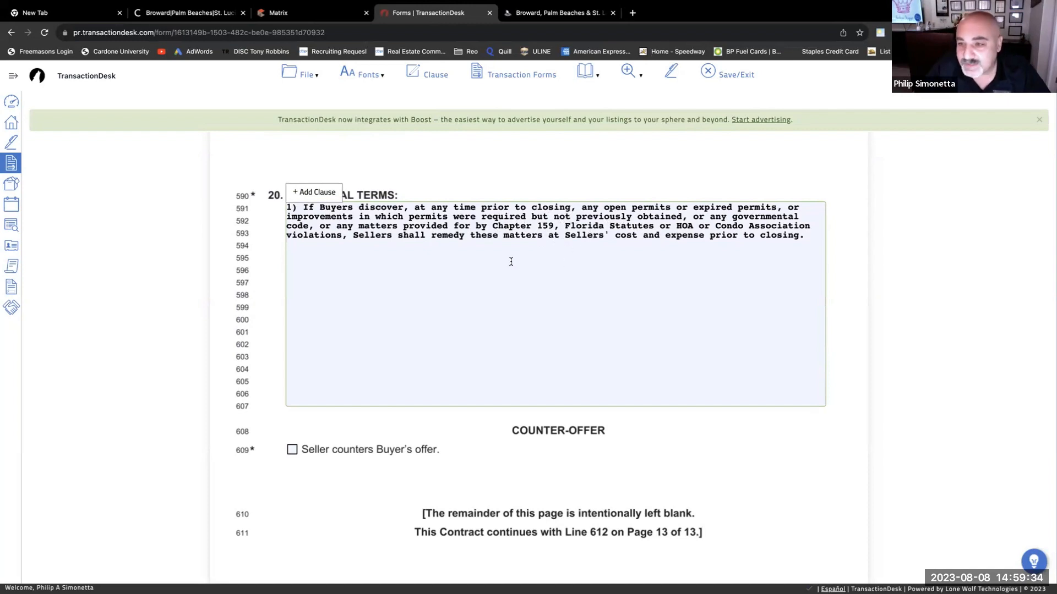
scroll(512, 265, "down", 1)
scroll(511, 265, "up", 2)
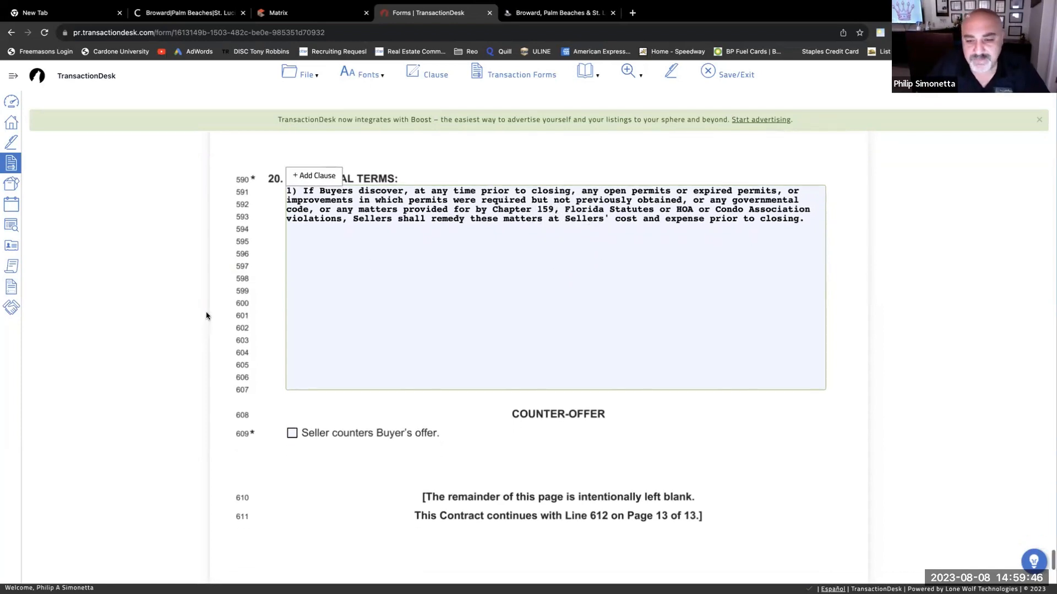
scroll(205, 335, "down", 5)
scroll(210, 307, "down", 10)
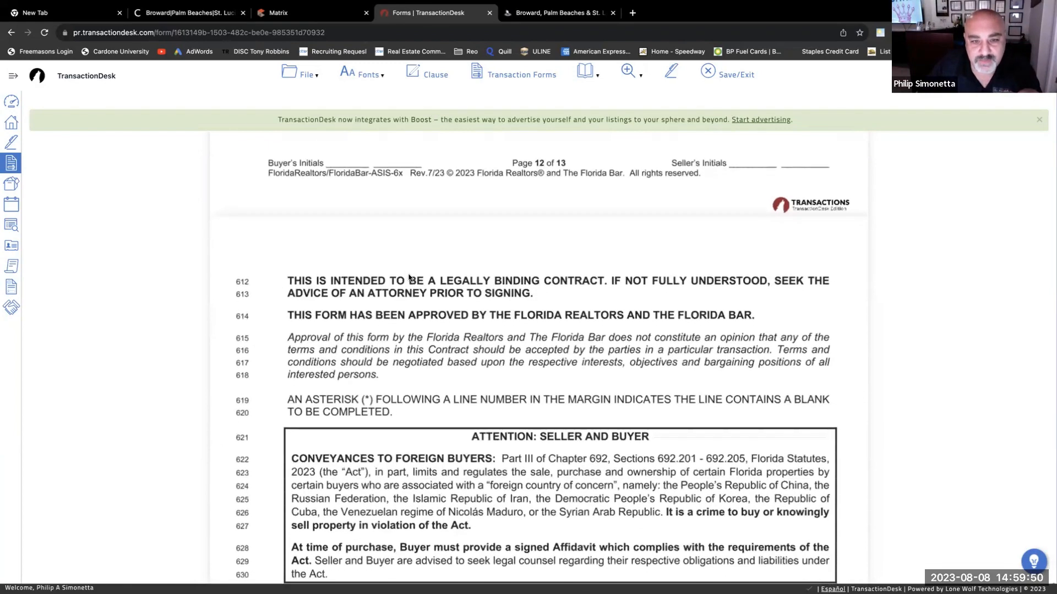
scroll(412, 297, "down", 2)
scroll(412, 300, "down", 6)
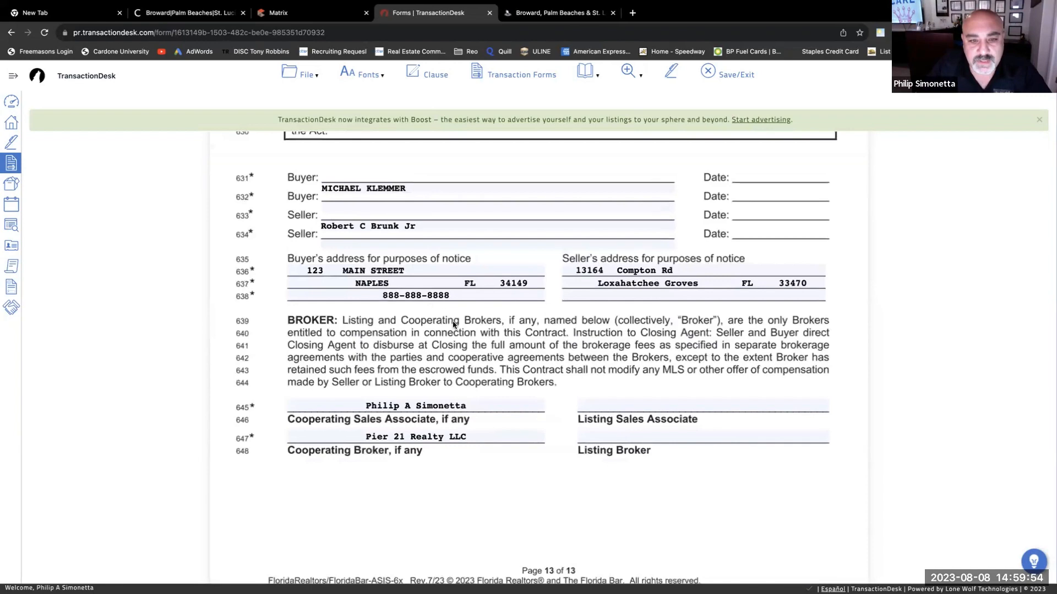
scroll(454, 322, "up", 8)
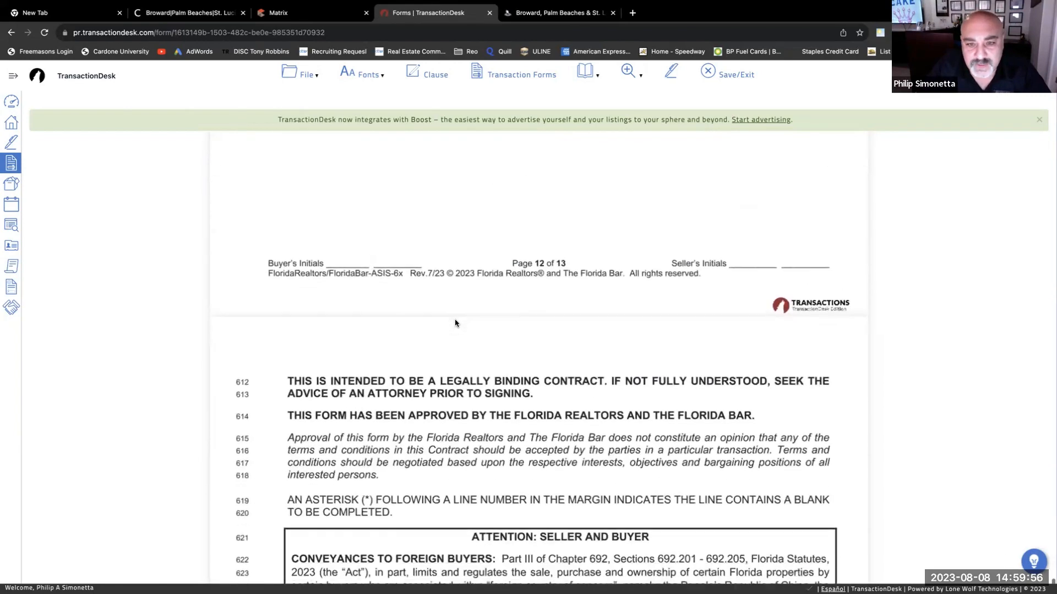
scroll(455, 323, "down", 5)
scroll(455, 322, "down", 2)
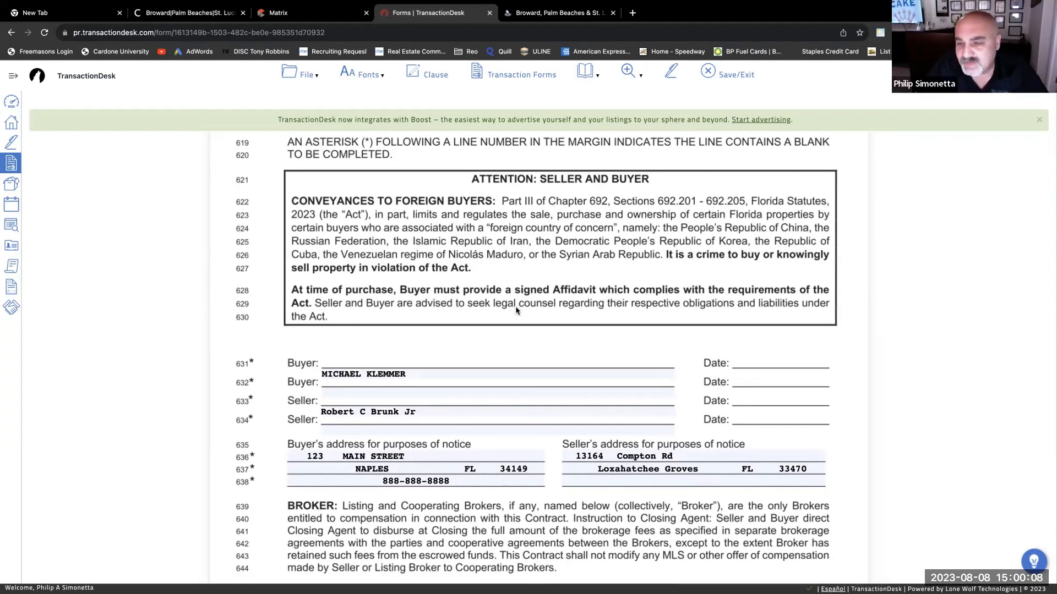
scroll(517, 312, "up", 4)
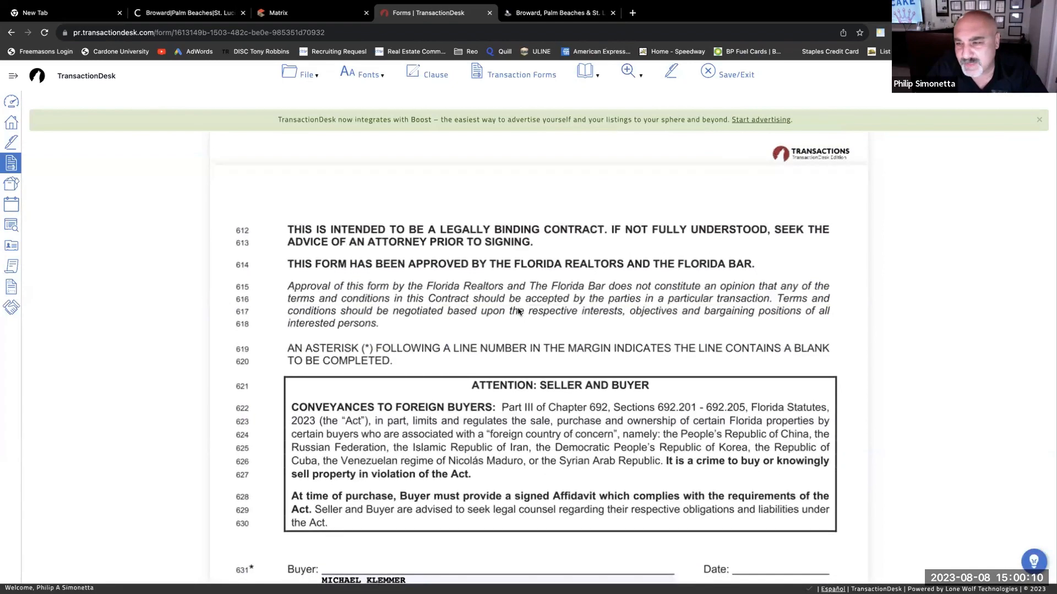
scroll(520, 309, "down", 6)
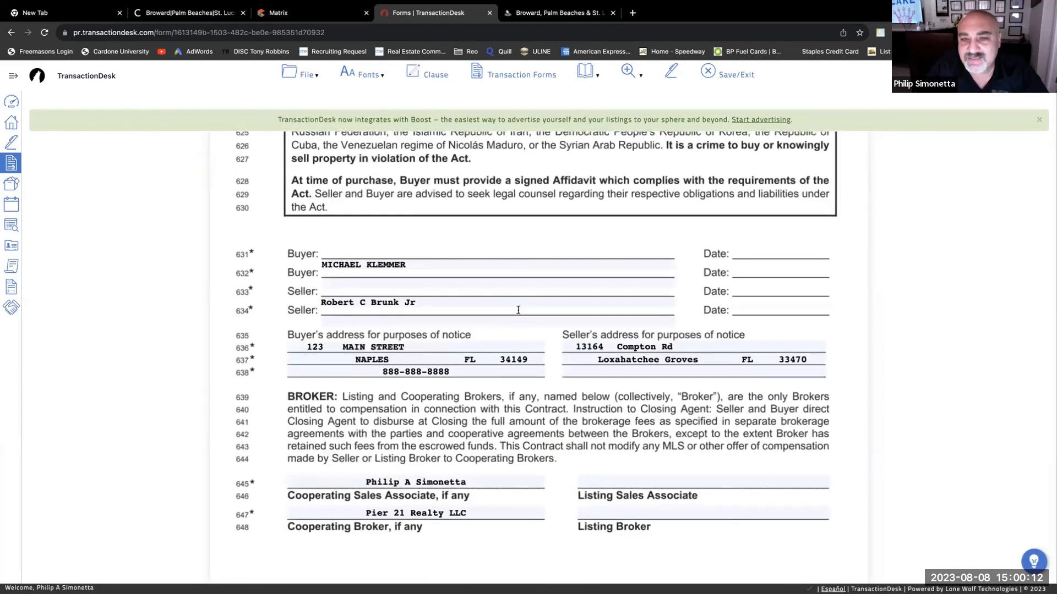
scroll(519, 311, "up", 3)
scroll(519, 311, "up", 1)
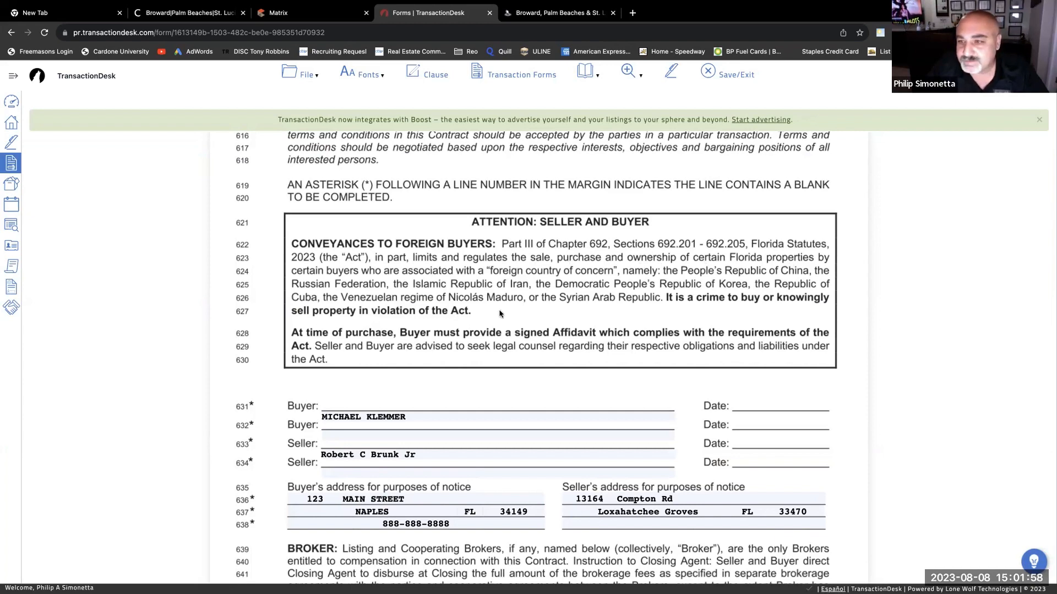
scroll(663, 314, "down", 1)
scroll(663, 314, "up", 2)
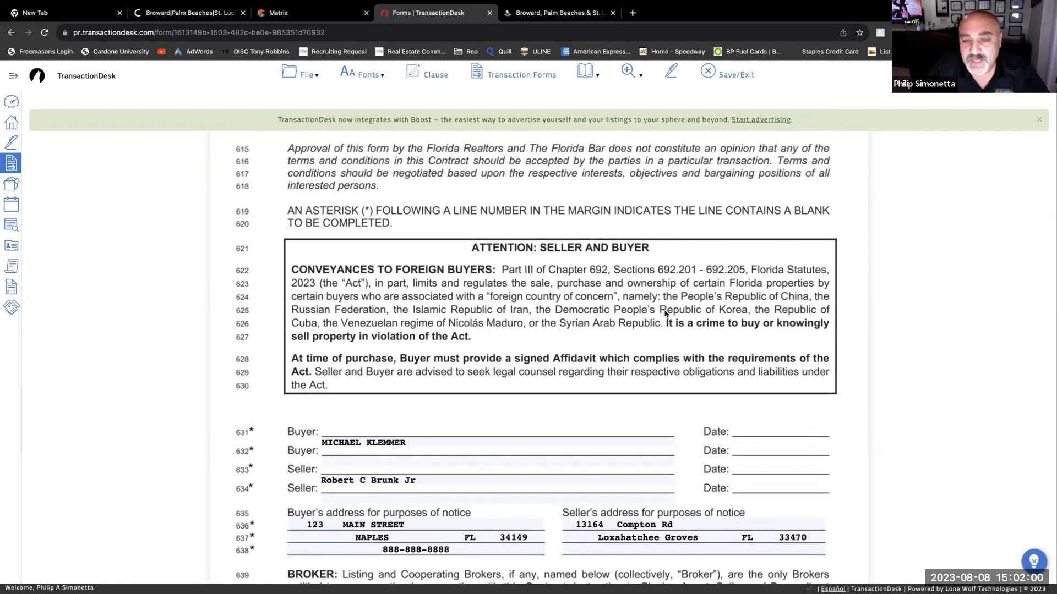
scroll(663, 312, "down", 2)
scroll(663, 308, "up", 1)
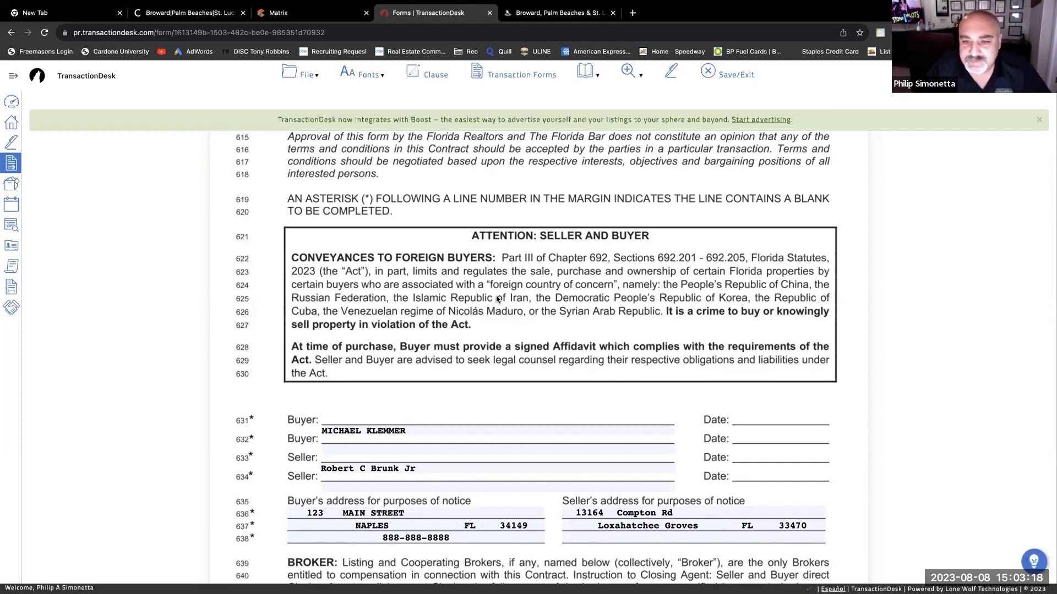
scroll(543, 312, "up", 1)
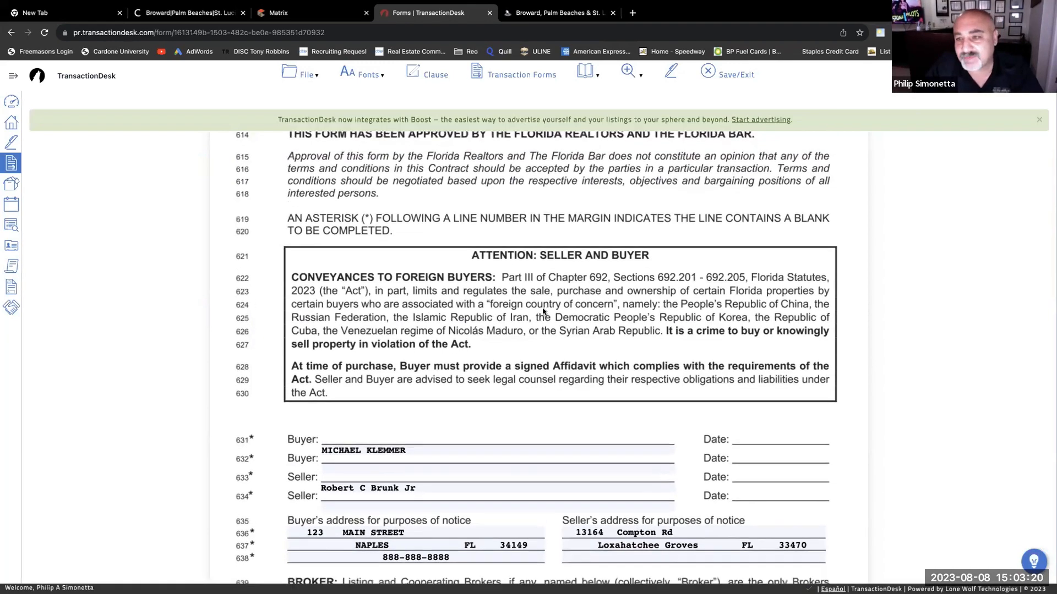
scroll(542, 312, "down", 5)
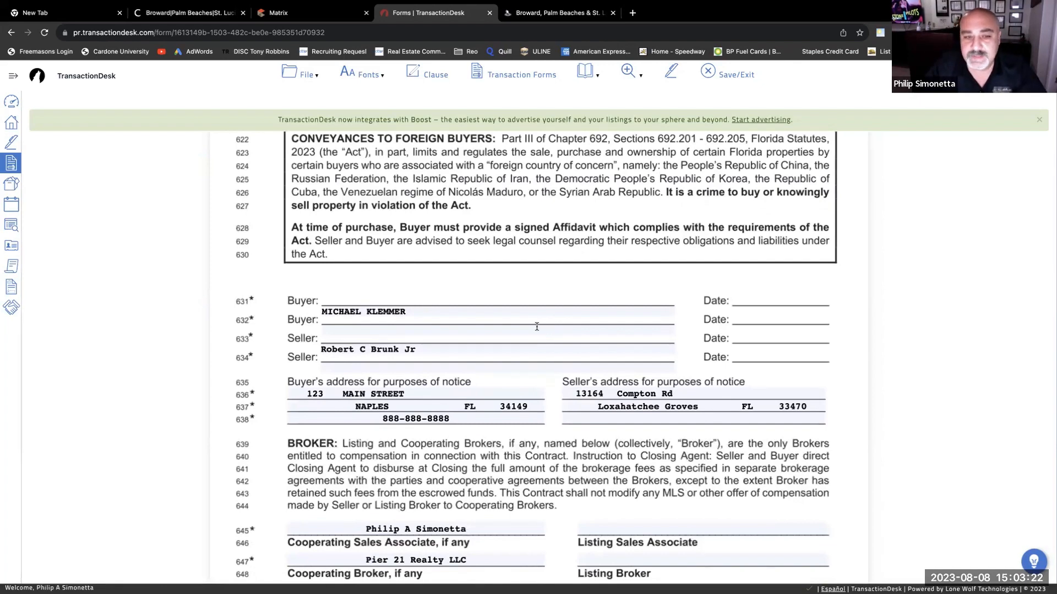
scroll(512, 242, "up", 4)
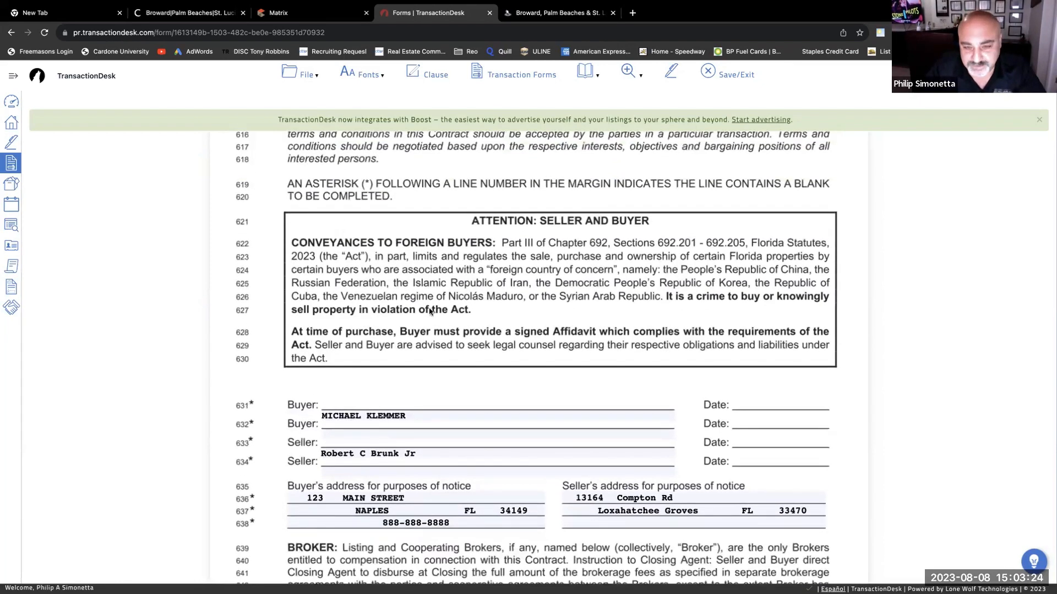
scroll(619, 312, "down", 1)
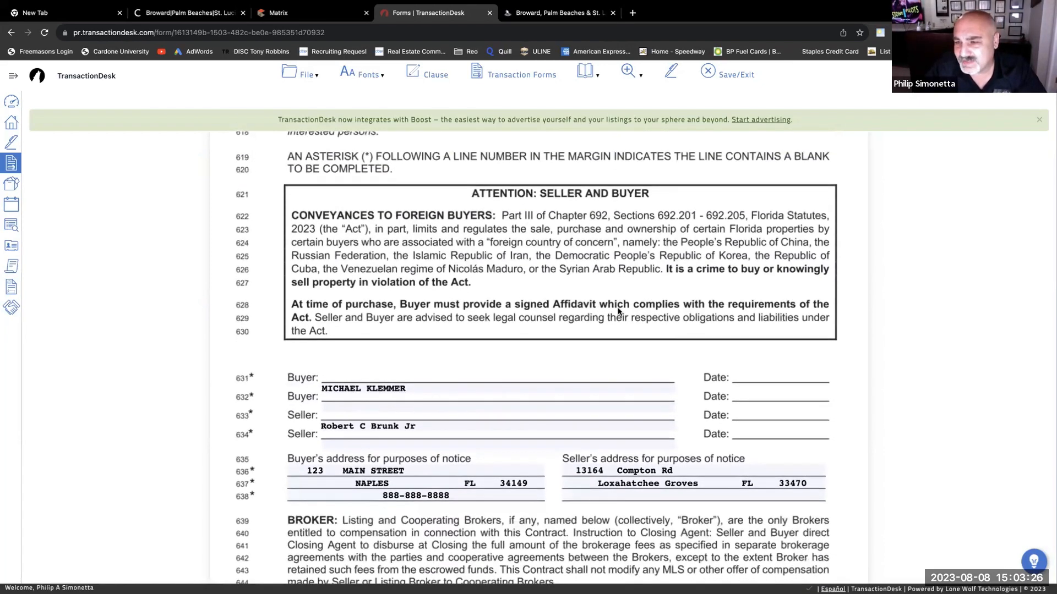
scroll(618, 311, "up", 4)
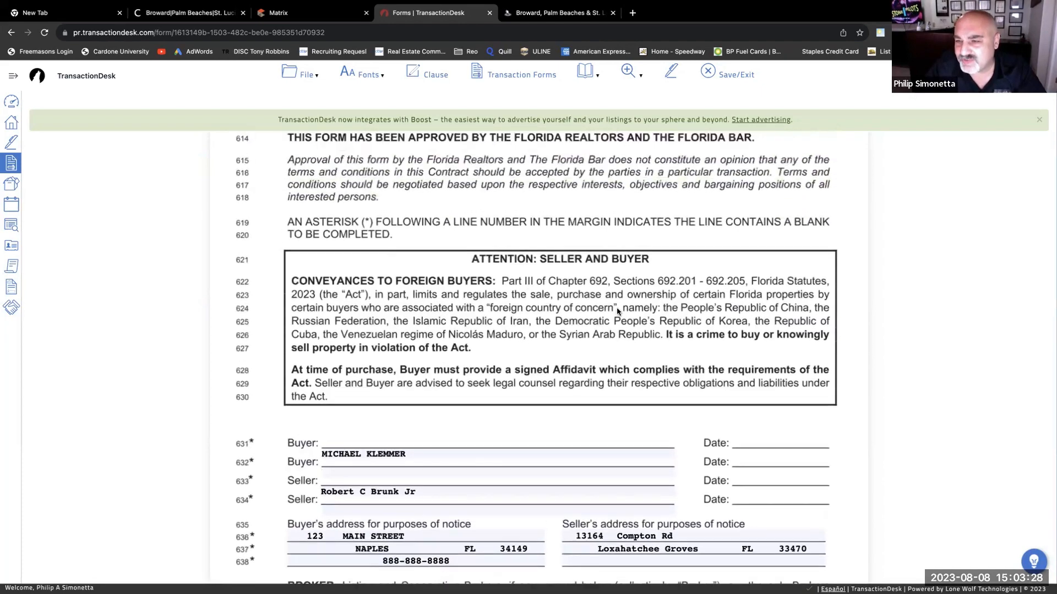
scroll(619, 311, "down", 3)
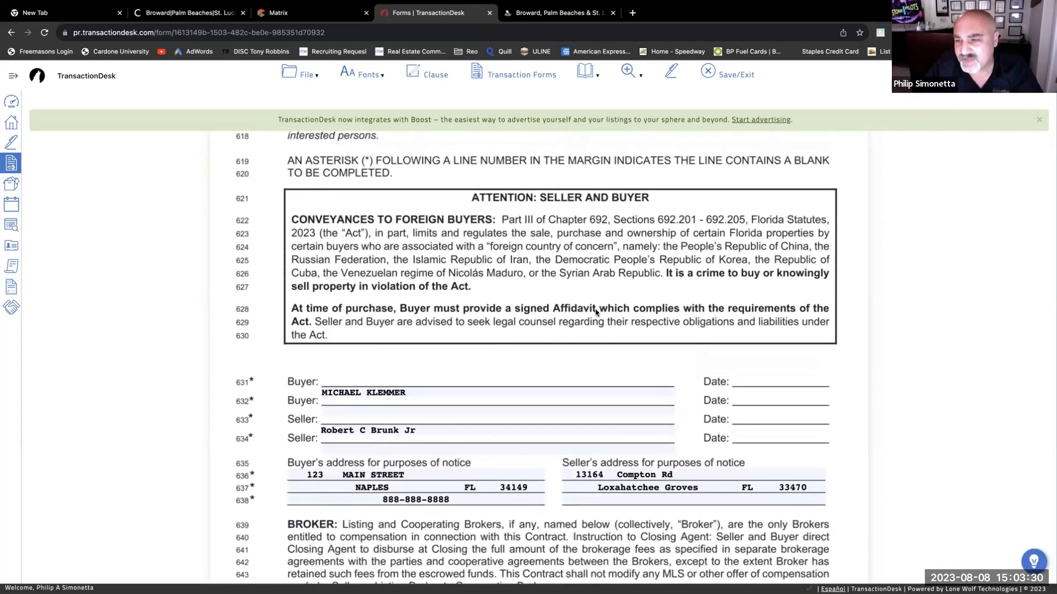
scroll(589, 284, "down", 4)
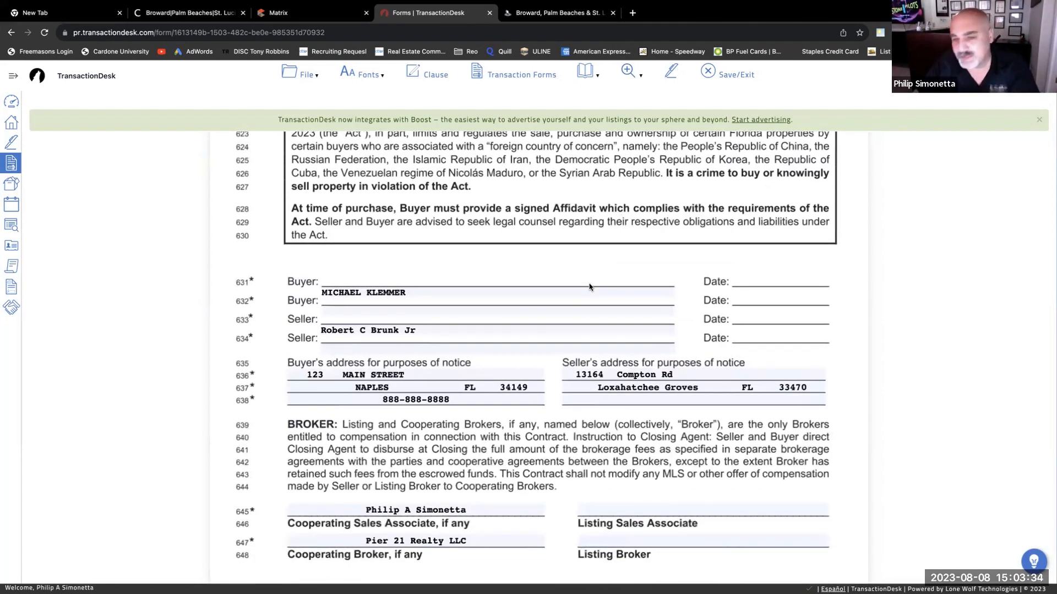
scroll(631, 404, "down", 1)
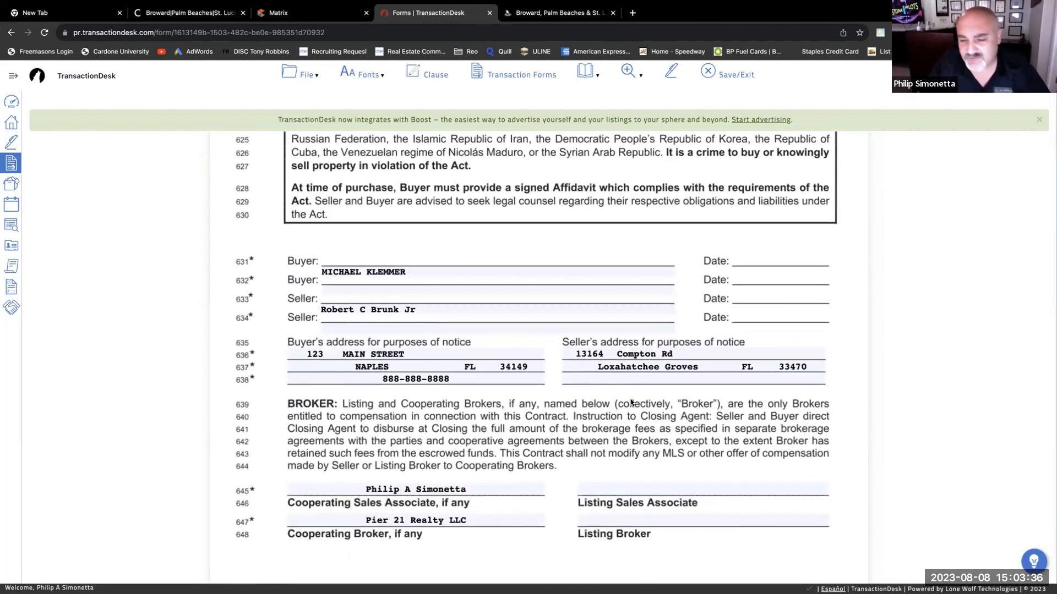
- Fill the Listing Sales Associate and Listing Broker blanks with placeholder names
left_click(659, 487)
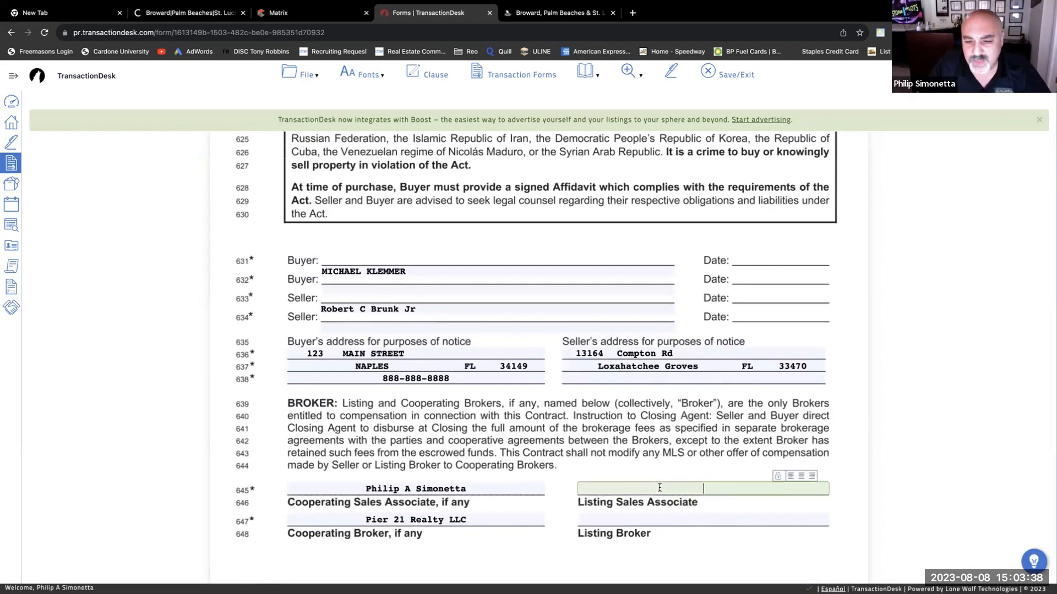
type("NA")
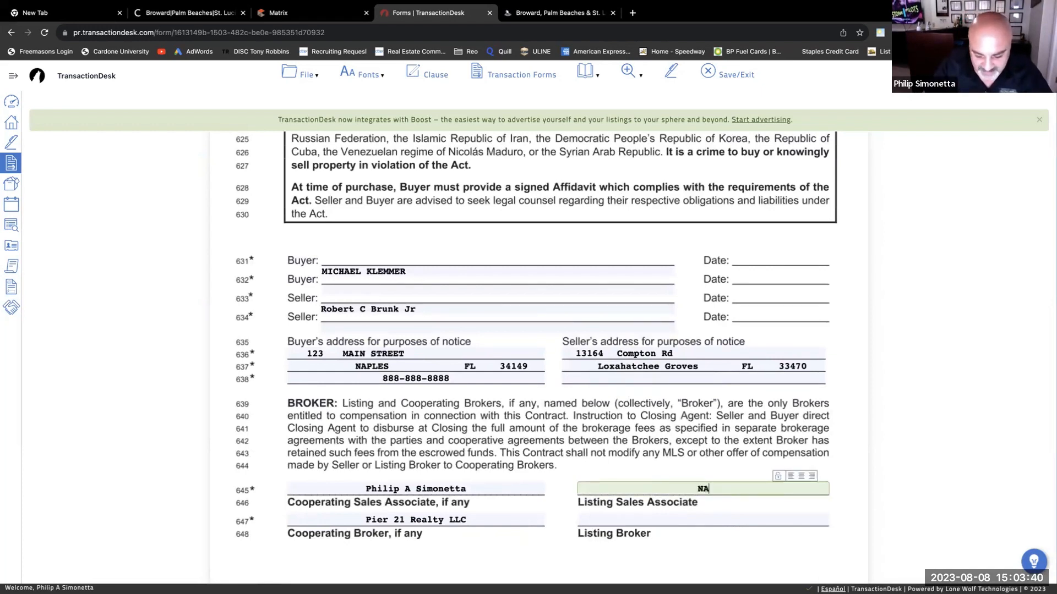
type("ME NME")
key("Tab")
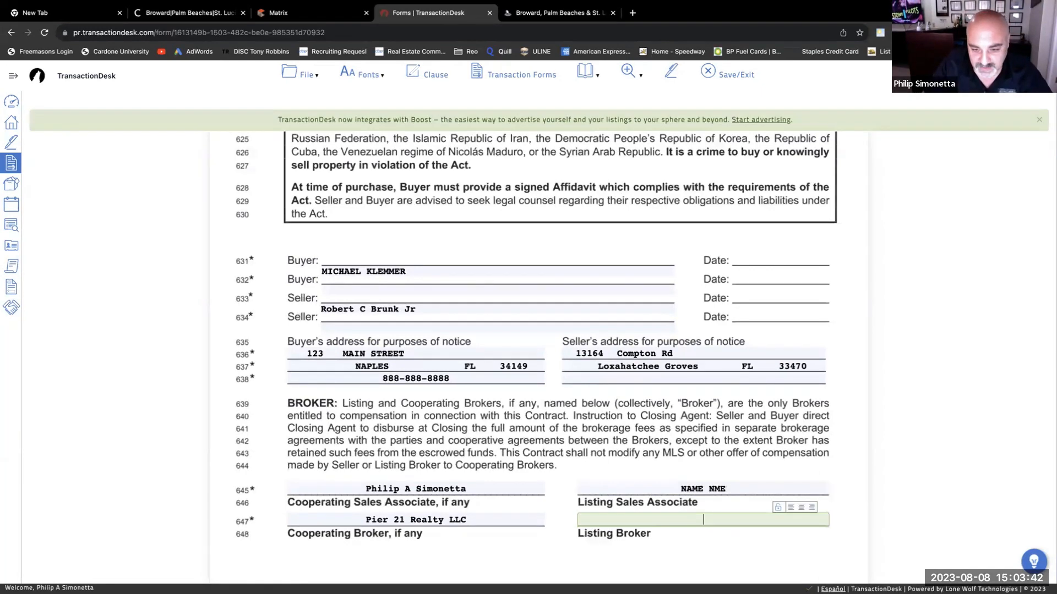
type("MAM")
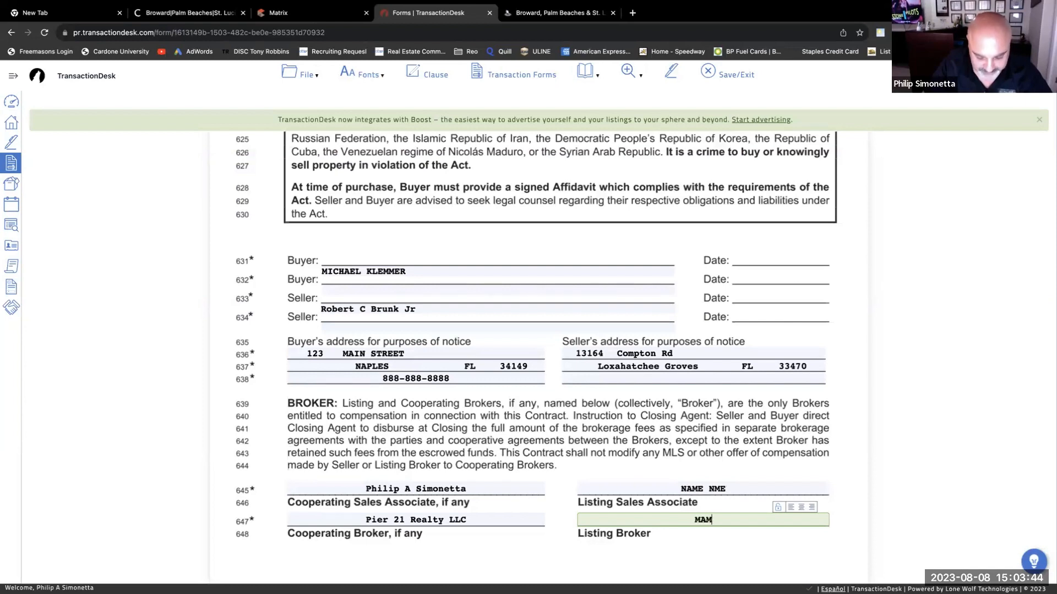
type("E MENDBDBJHD")
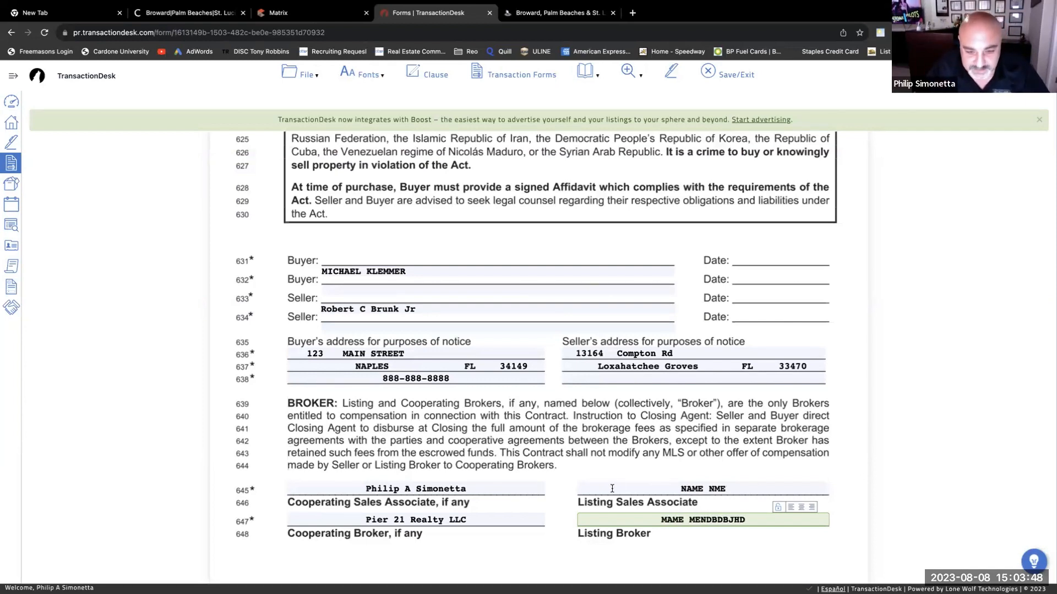
- Save the purchase contract from the File menu
scroll(658, 472, "down", 1)
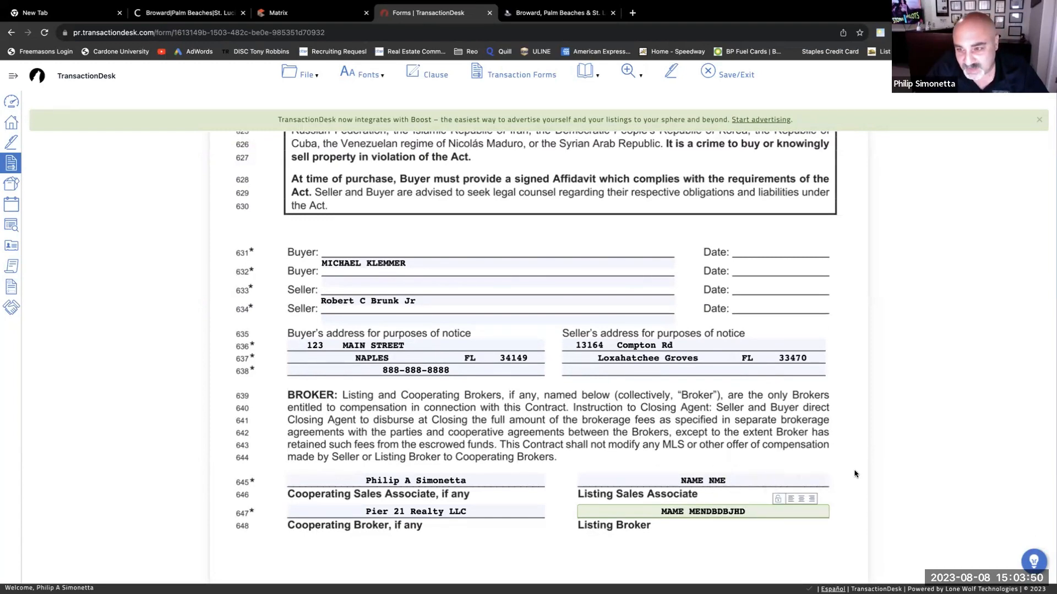
scroll(731, 400, "down", 3)
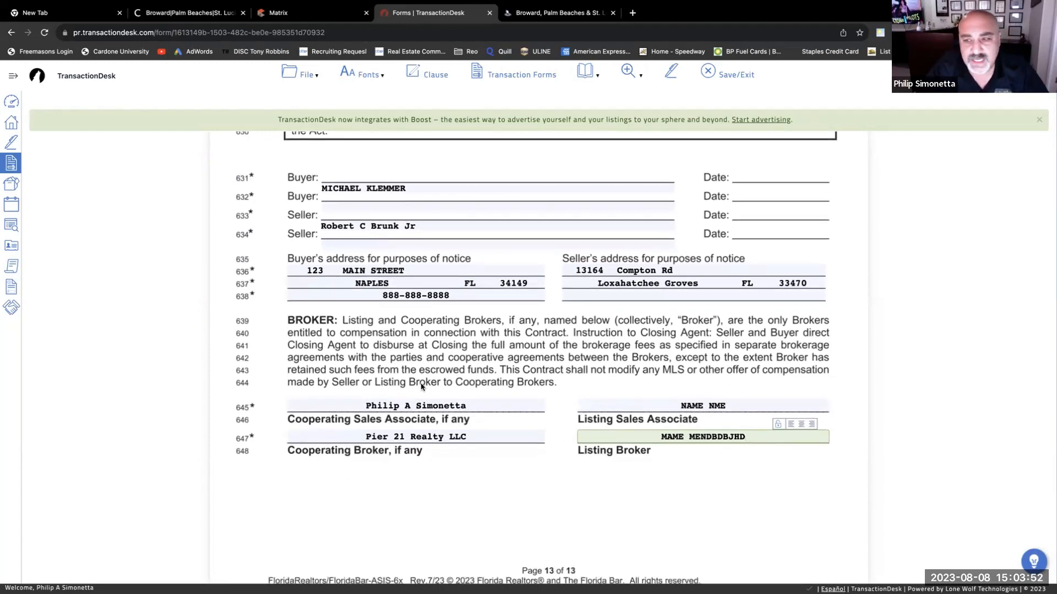
left_click(308, 77)
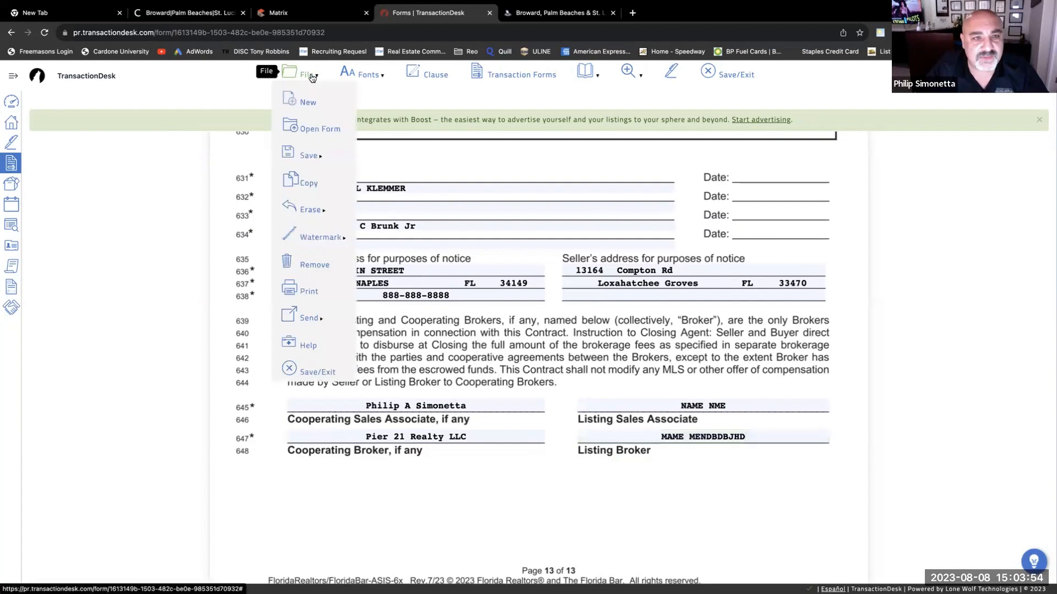
mouse_move(315, 158)
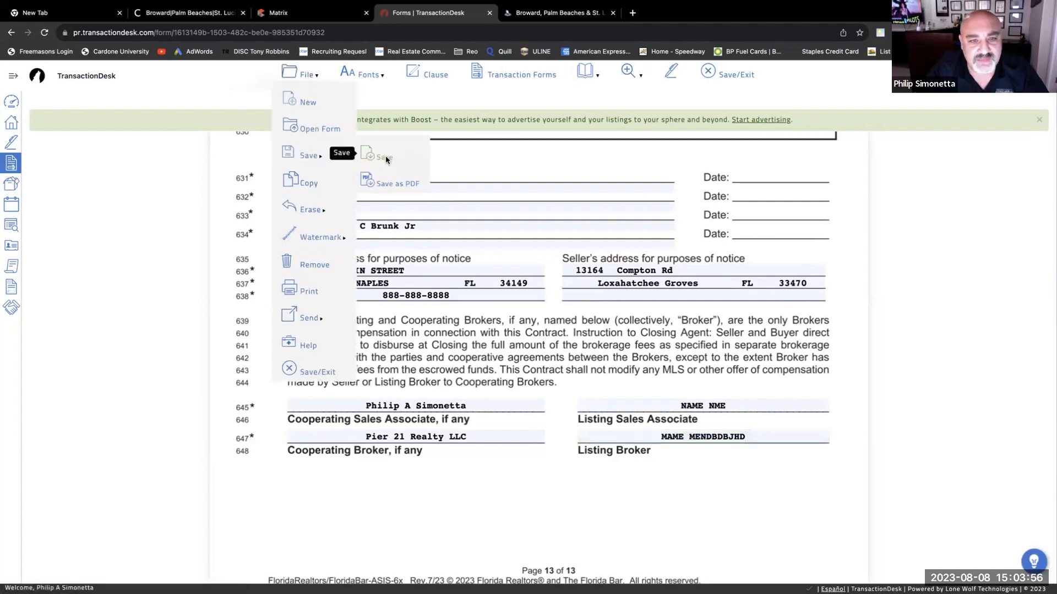
left_click(385, 157)
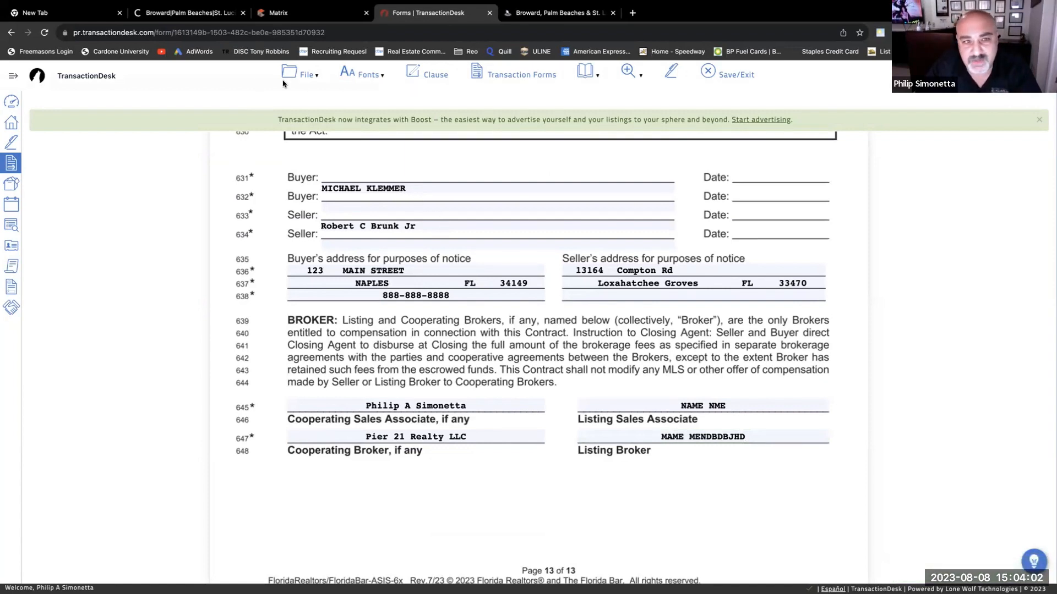
left_click(300, 74)
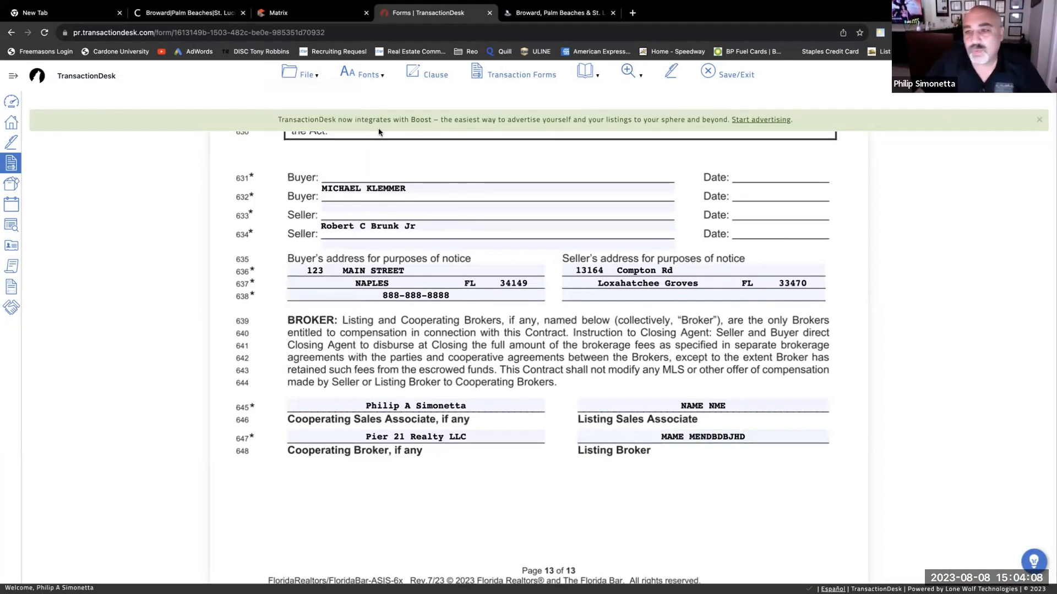
- Exit the contract, open CR-6 FHA/VA Rider E, and cap appraisal repairs at $800,000.00
left_click(710, 72)
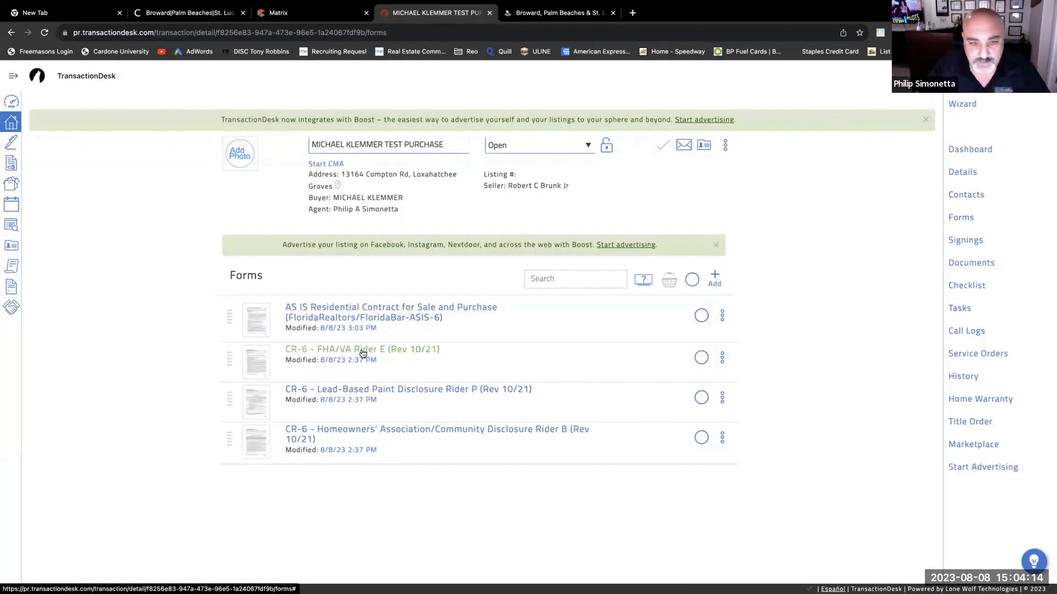
left_click(361, 354)
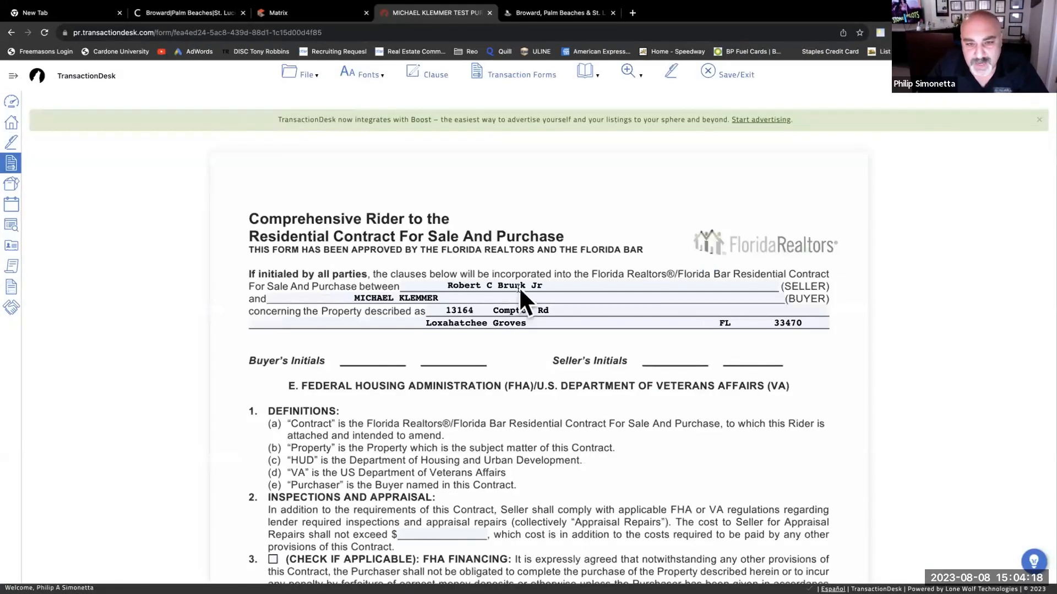
scroll(493, 371, "down", 2)
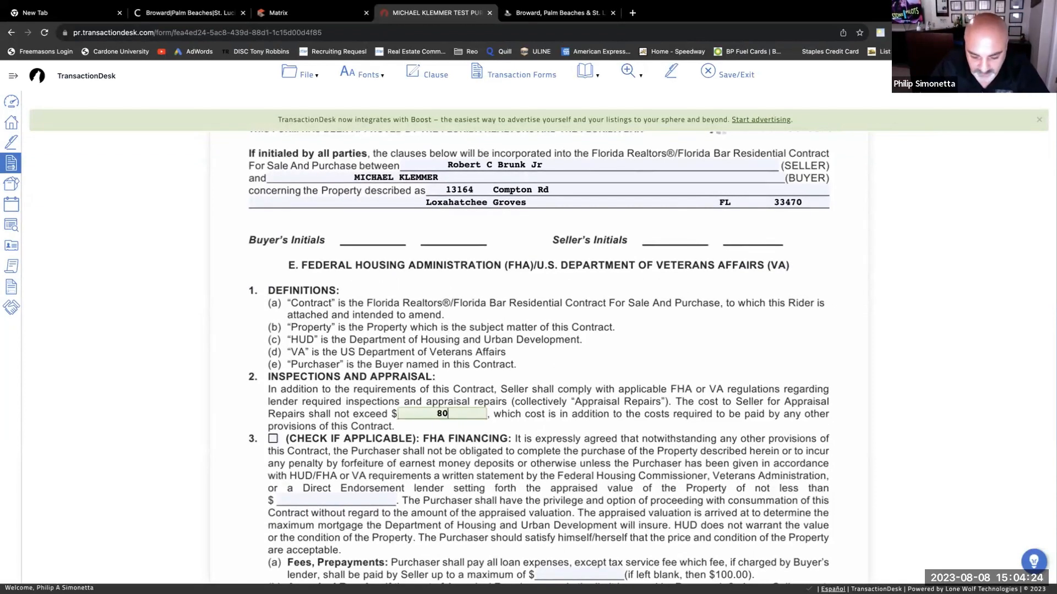
type("0000")
key("Tab")
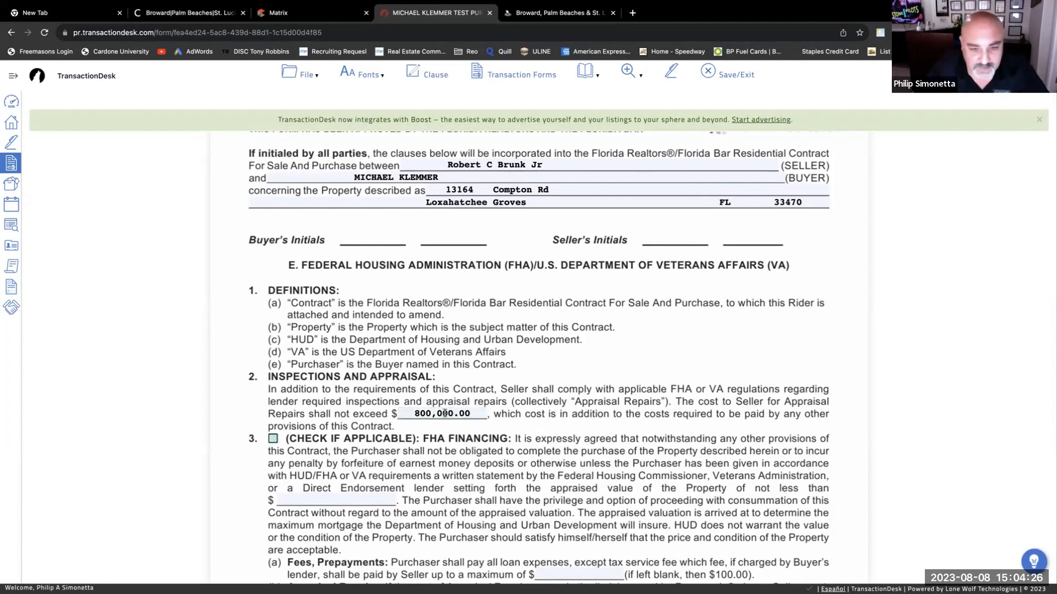
- Check the FHA Financing box on the rider
scroll(440, 408, "down", 2)
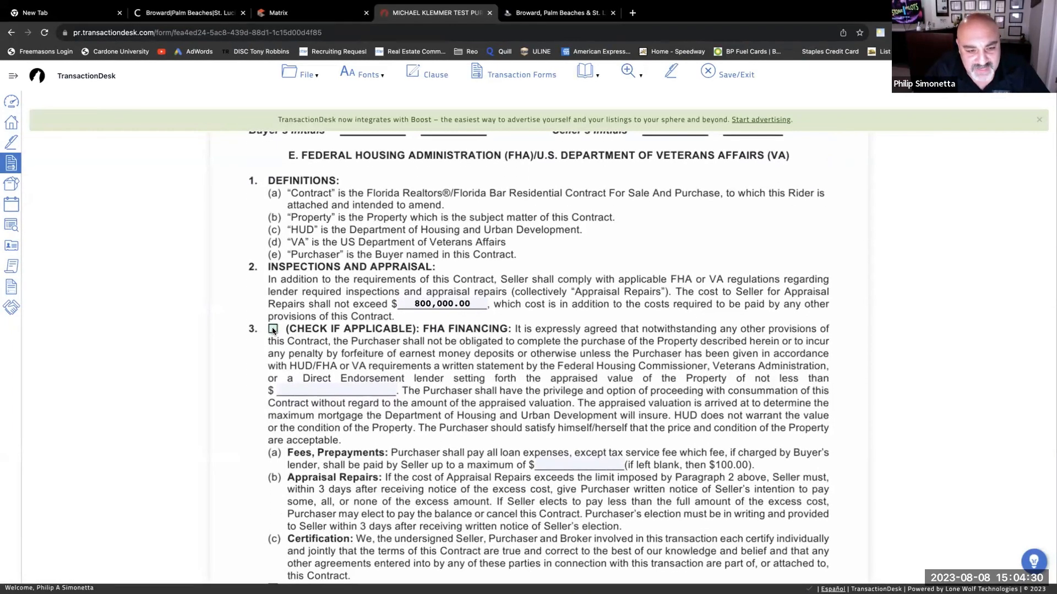
scroll(278, 364, "down", 5)
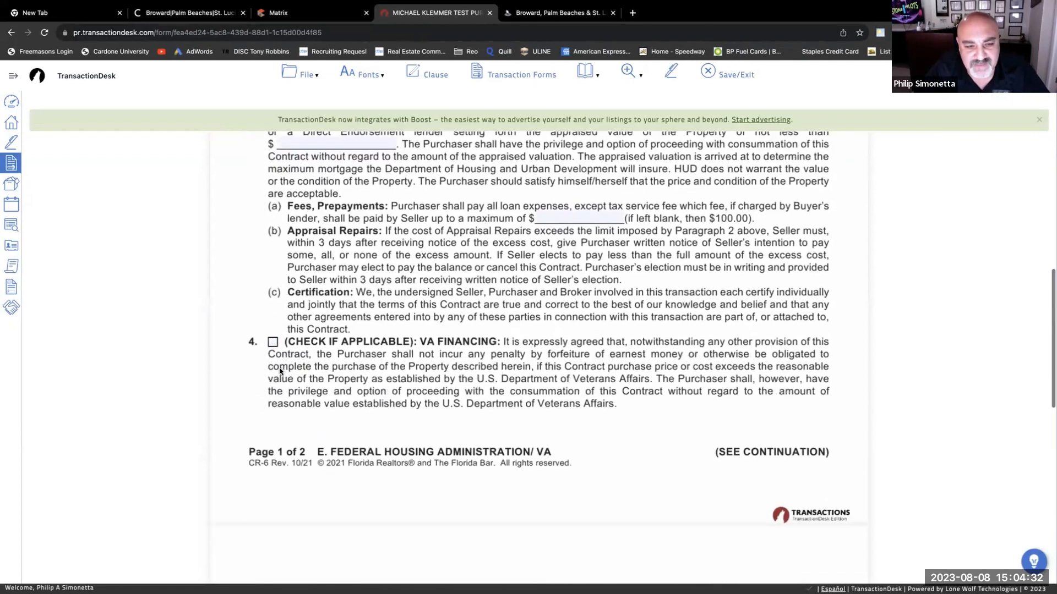
left_click(273, 344)
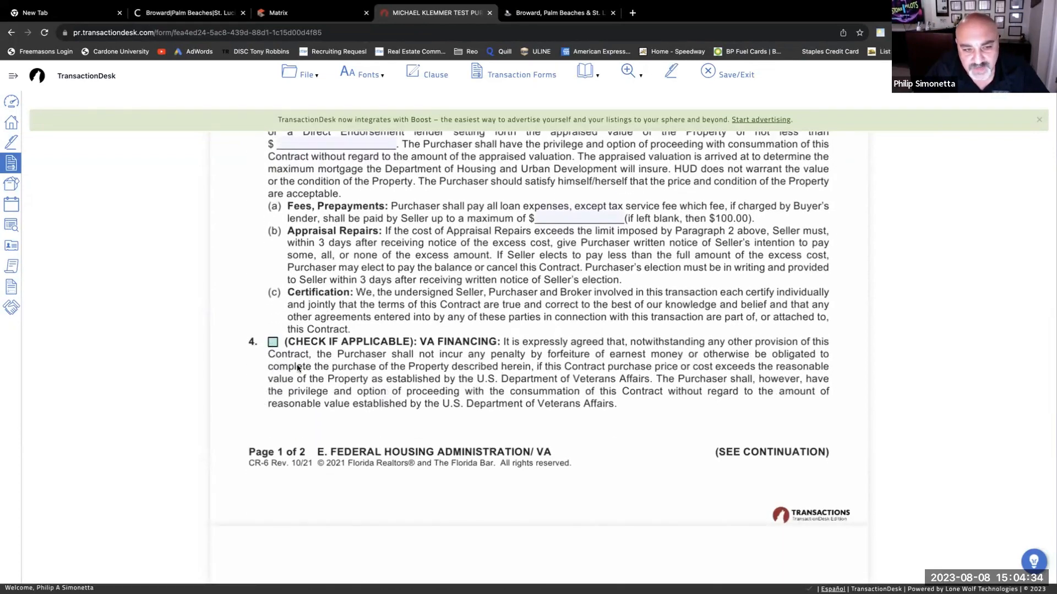
scroll(320, 370, "up", 5)
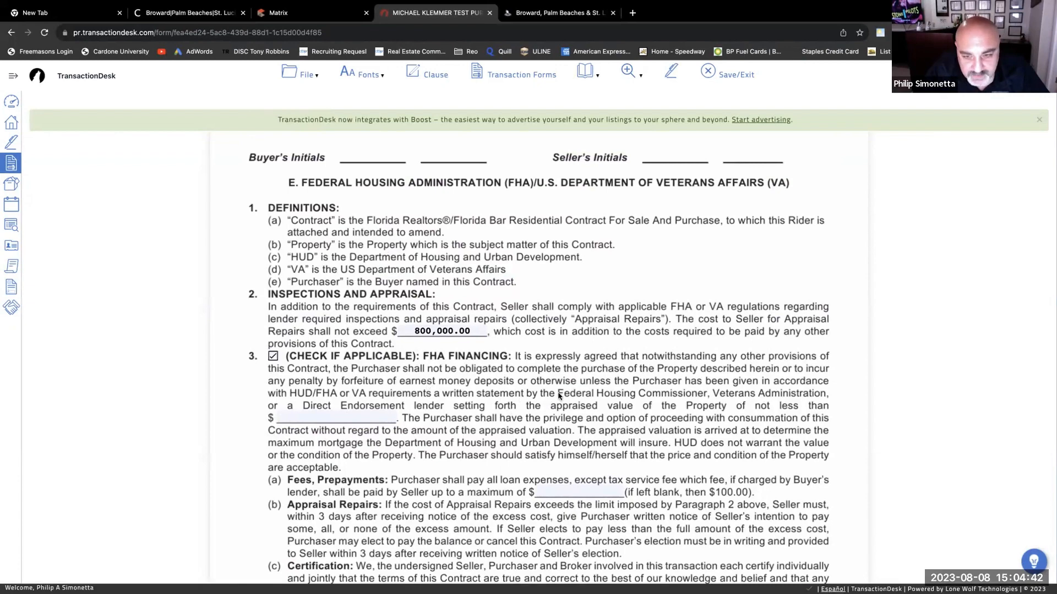
scroll(653, 393, "up", 1)
scroll(633, 385, "down", 4)
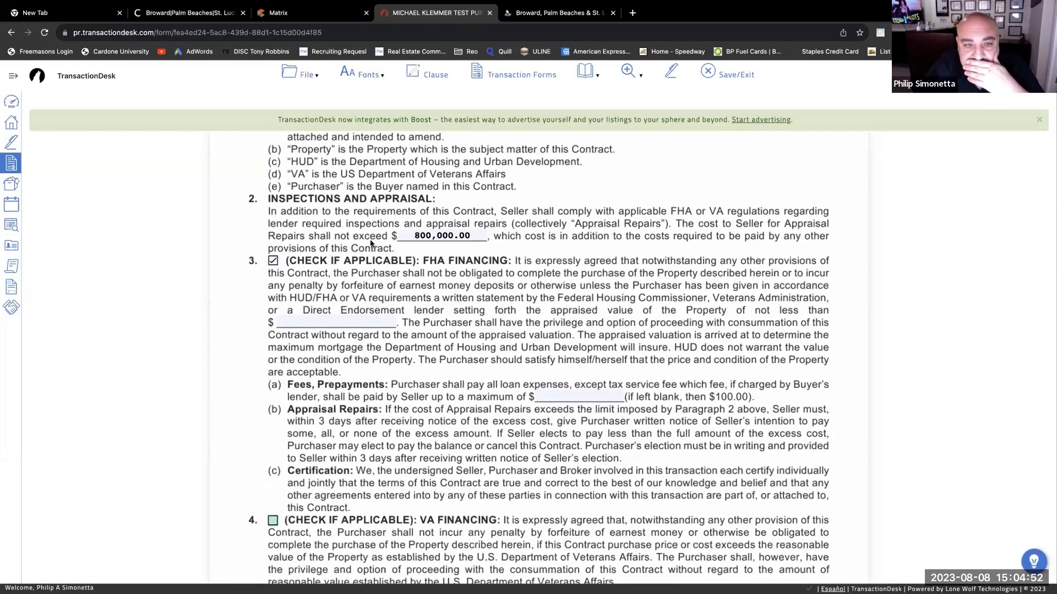
- Change the repair cap to $1,000.00 and enter an $800,000.00 appraised value
left_click(445, 238)
key("BackSpace")
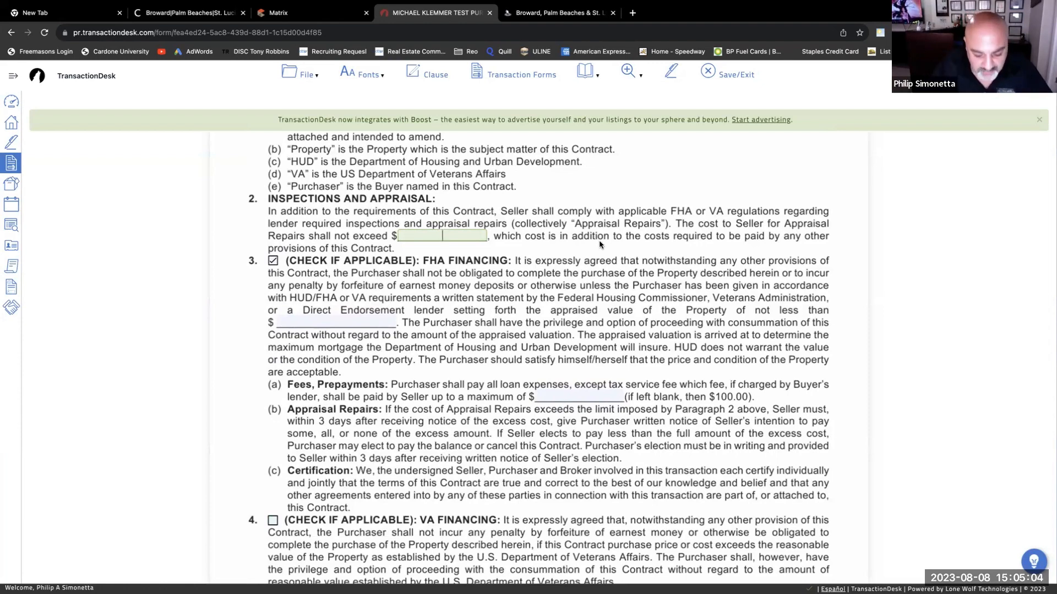
type("000")
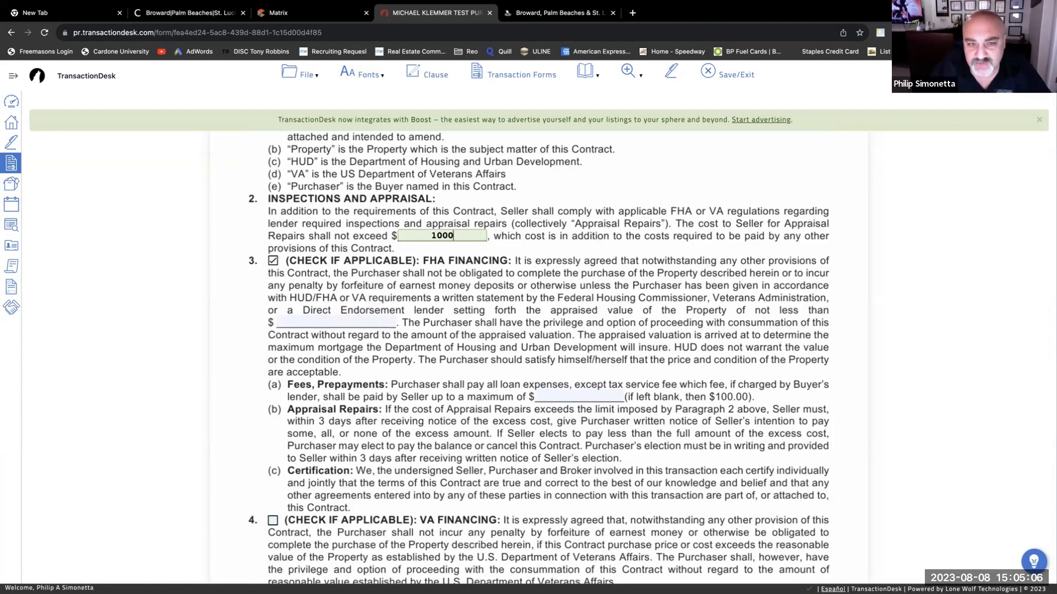
left_click_drag(560, 250, 563, 246)
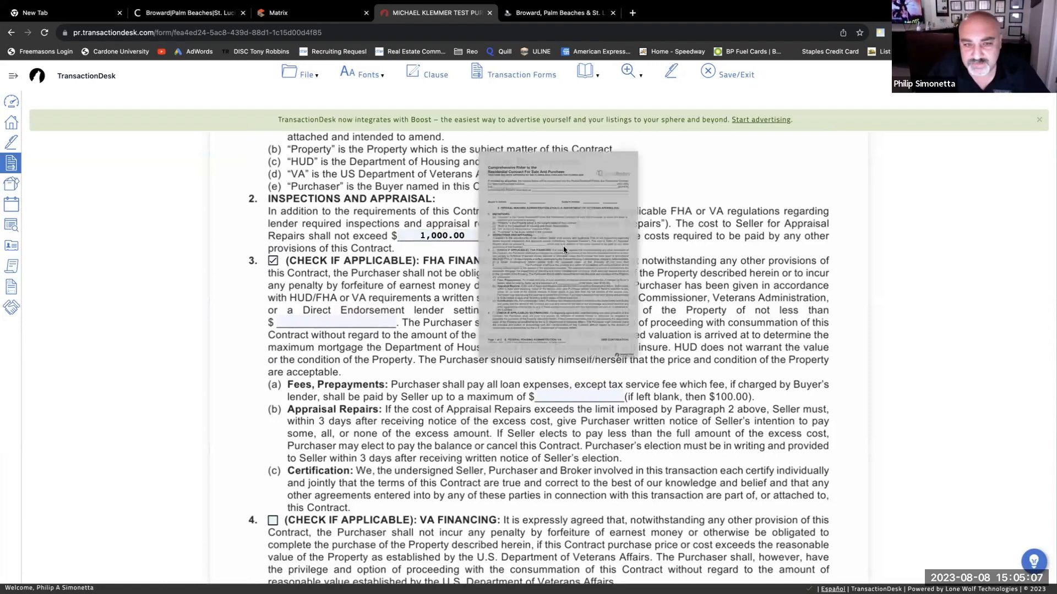
left_click(365, 322)
type("8000000")
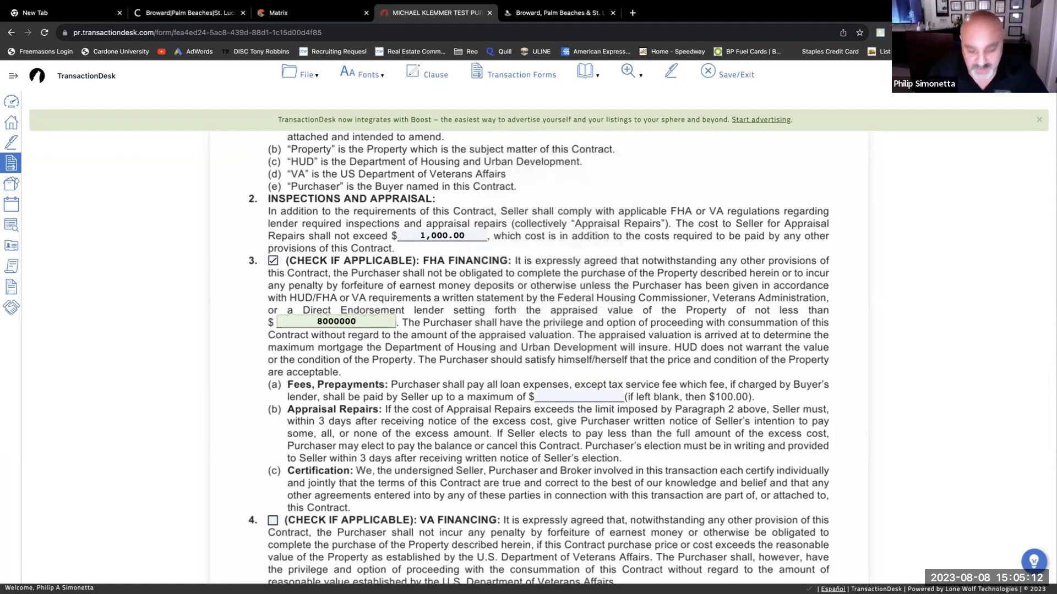
key("BackSpace")
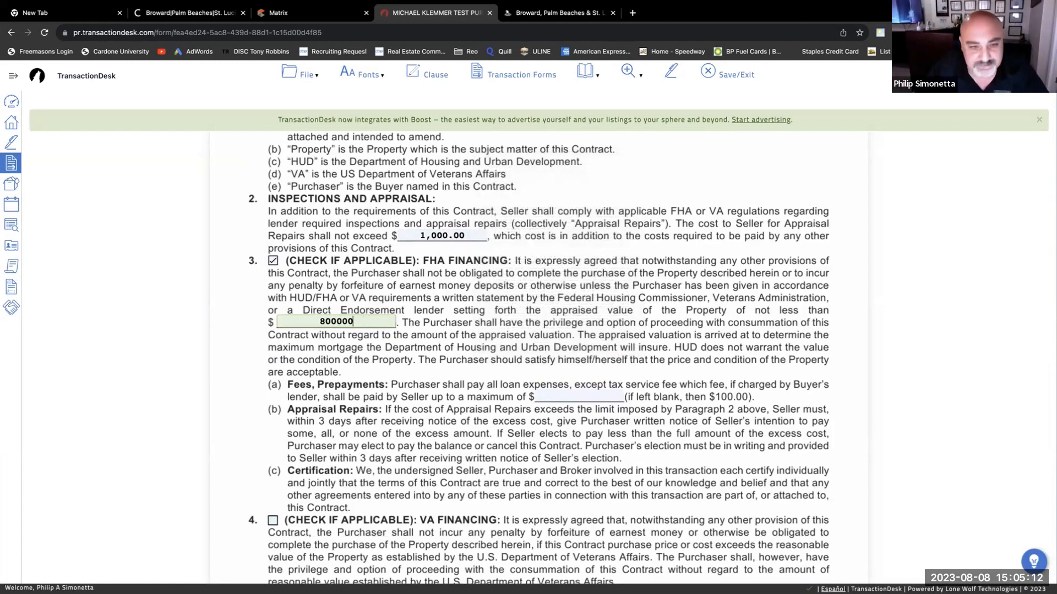
left_click(433, 293)
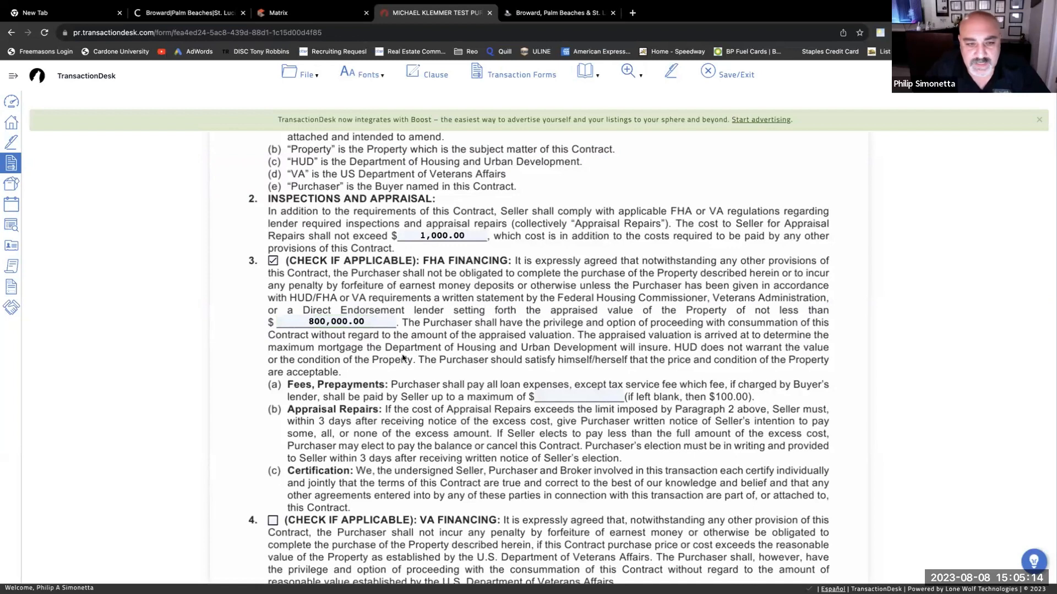
- Set the seller-paid fees and prepayments maximum to 500.00
scroll(369, 368, "up", 1)
scroll(440, 364, "down", 3)
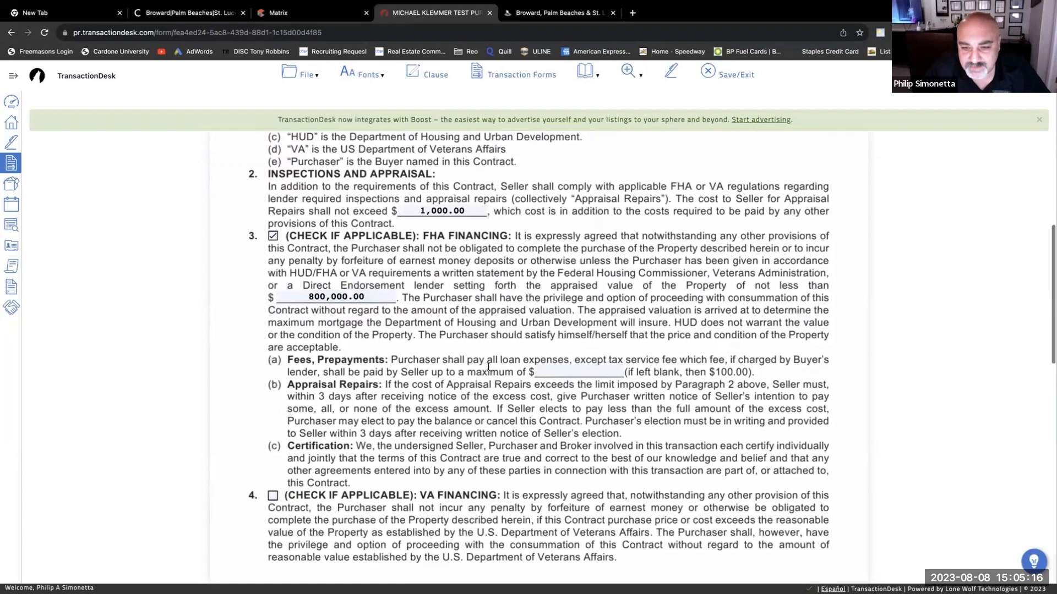
left_click(579, 372)
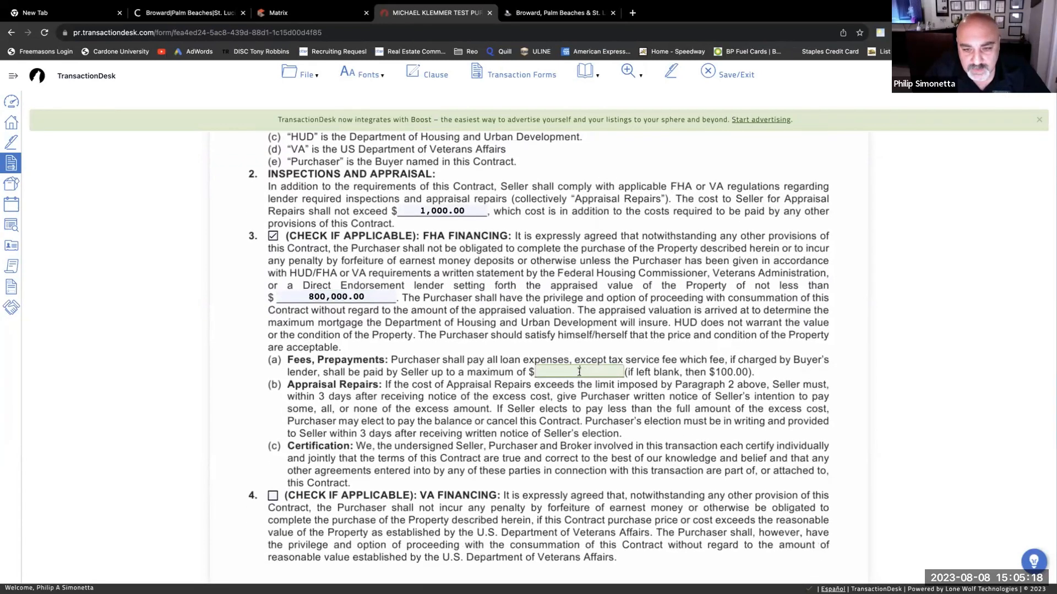
type("100")
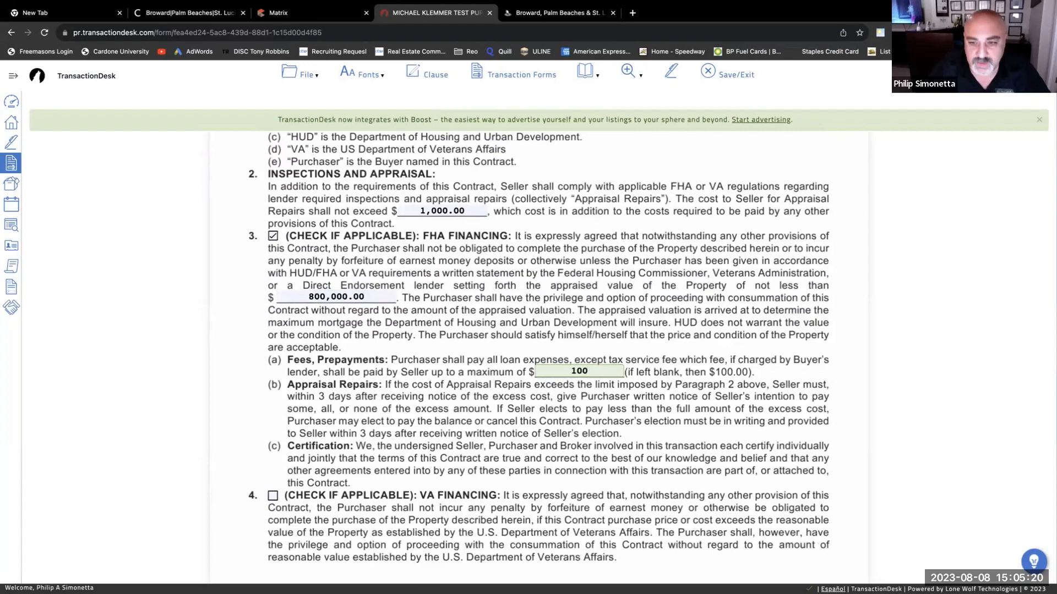
left_click(609, 334)
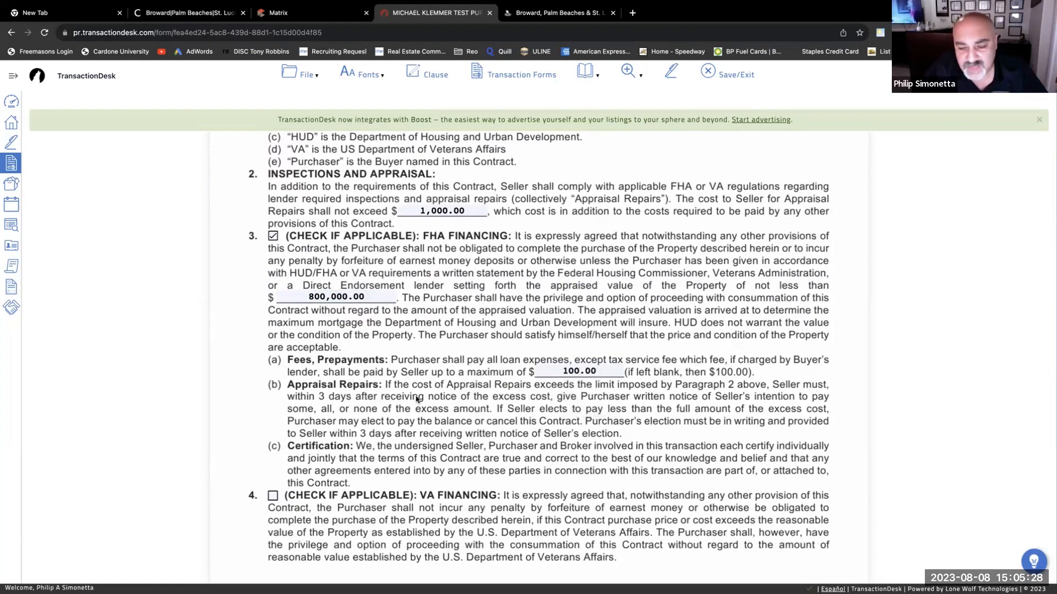
scroll(438, 400, "down", 1)
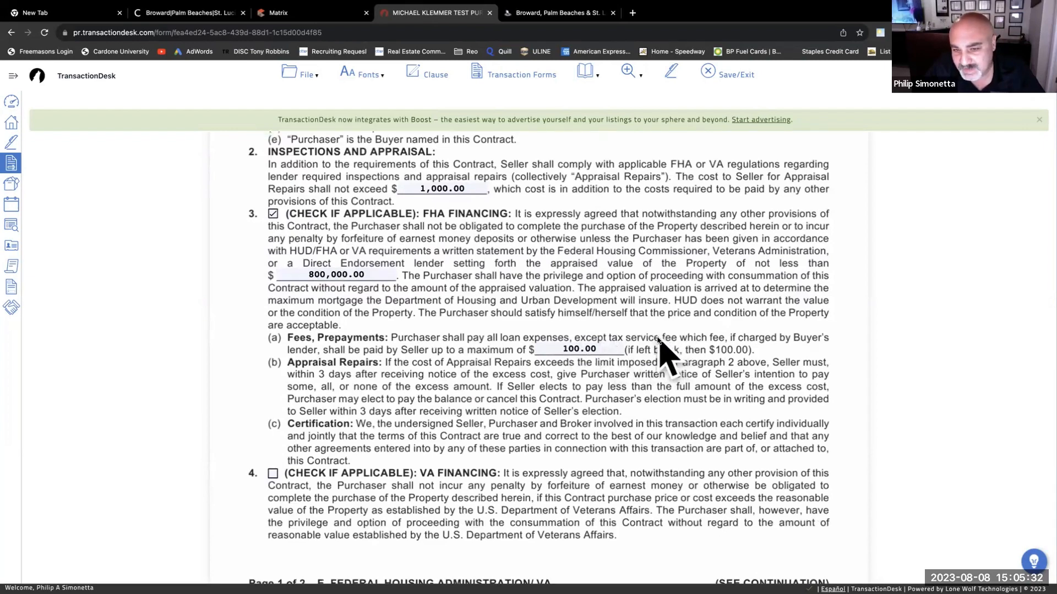
left_click(566, 348)
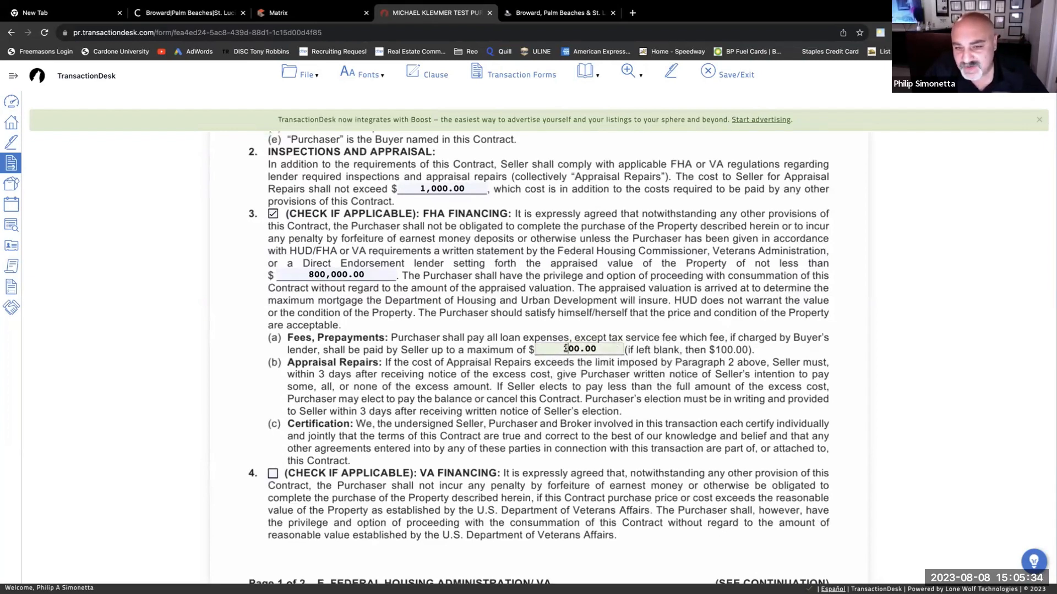
key("Delete")
type("5")
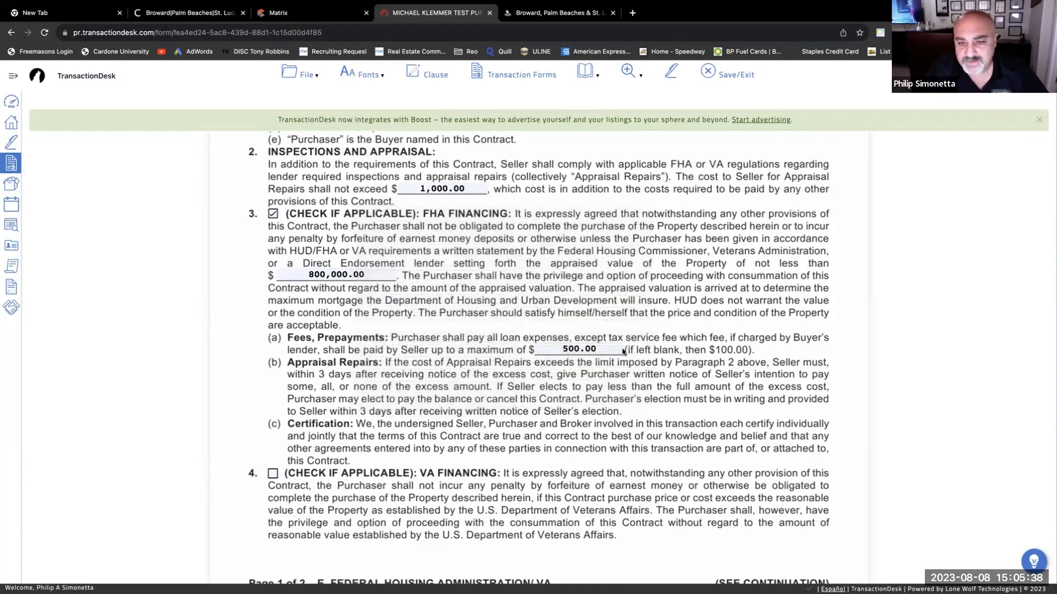
- Enter the agent's name in the buyer-side Broker/Sales Associate field
scroll(622, 358, "down", 5)
scroll(622, 361, "down", 10)
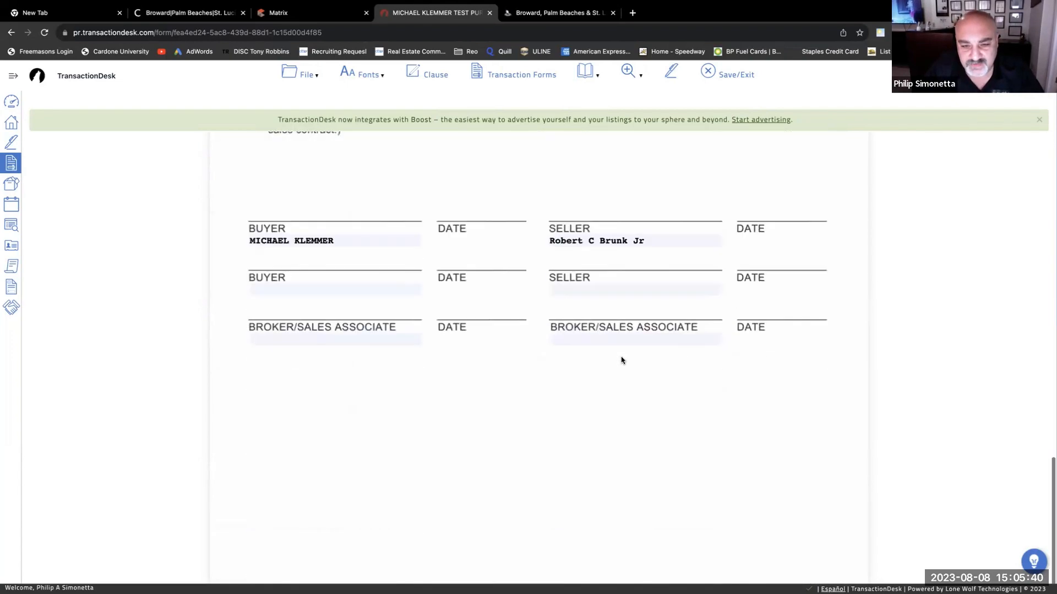
scroll(621, 359, "up", 2)
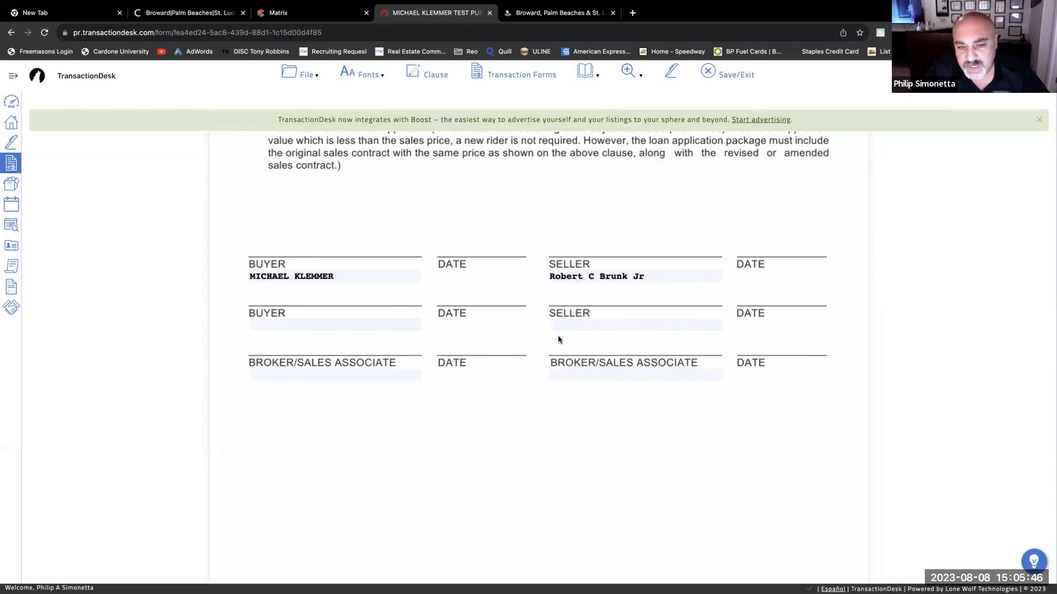
left_click(313, 374)
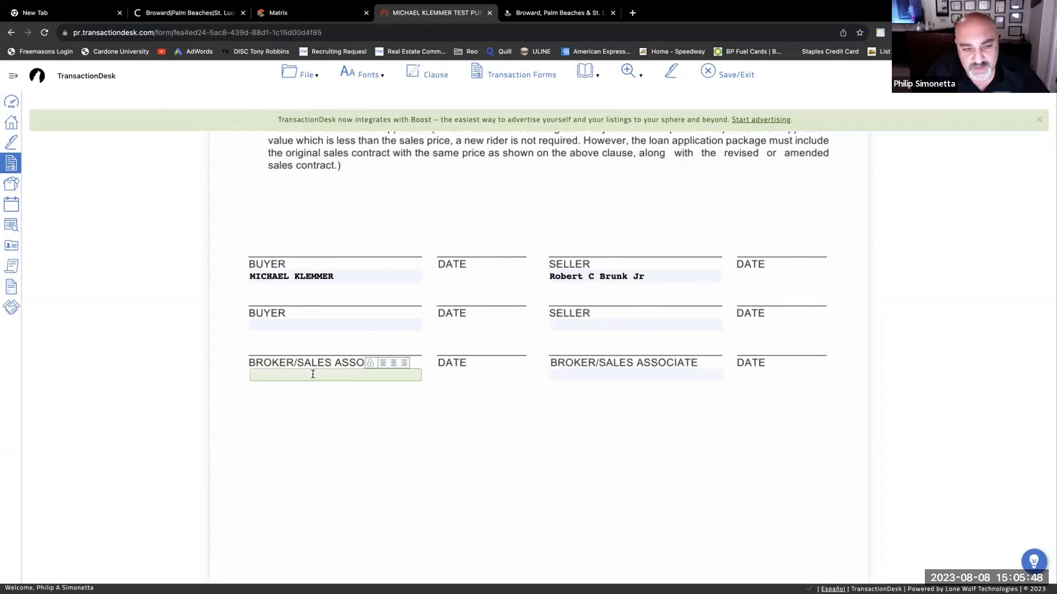
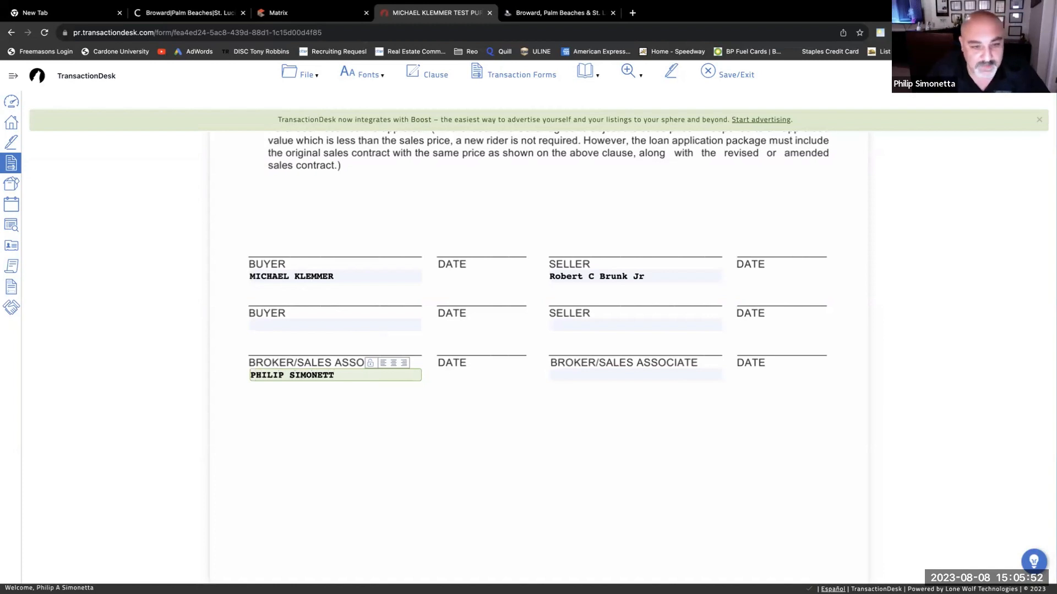
left_click(439, 405)
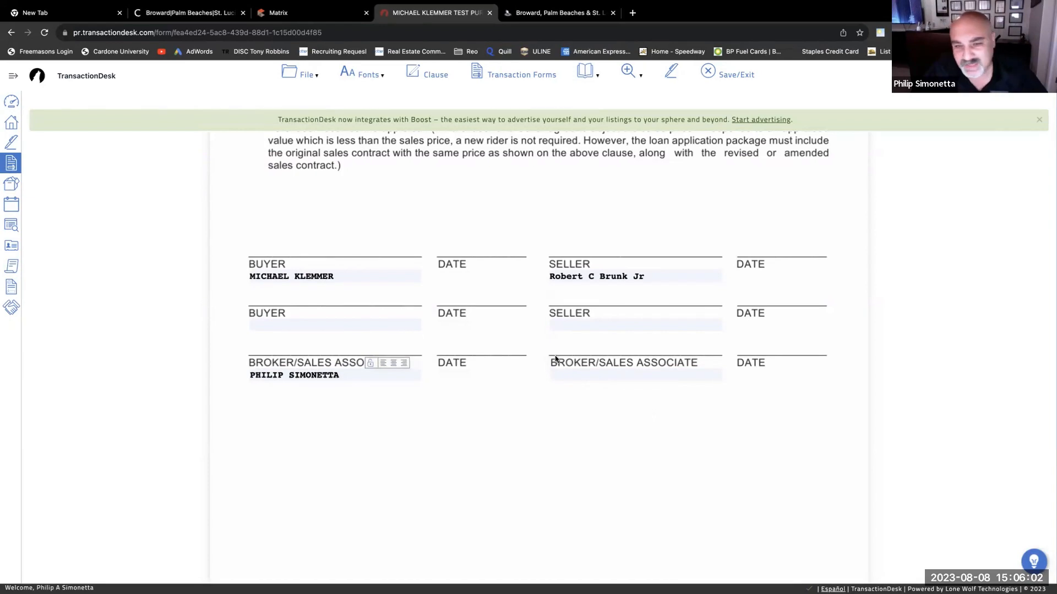
- Save the FHA/VA rider and exit back to the transaction's forms list
scroll(550, 360, "down", 2)
scroll(552, 358, "up", 15)
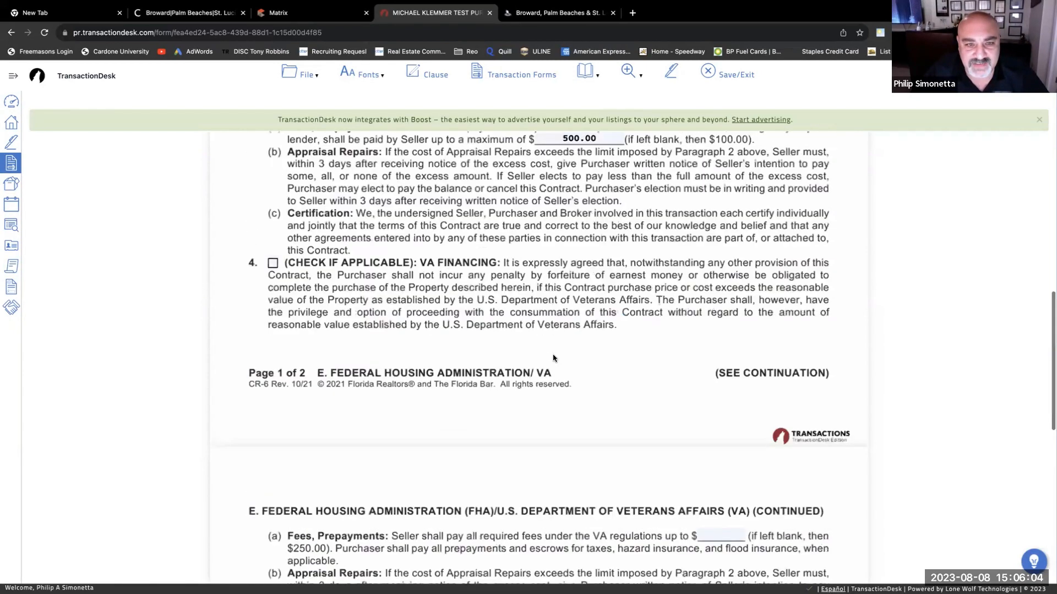
left_click(303, 75)
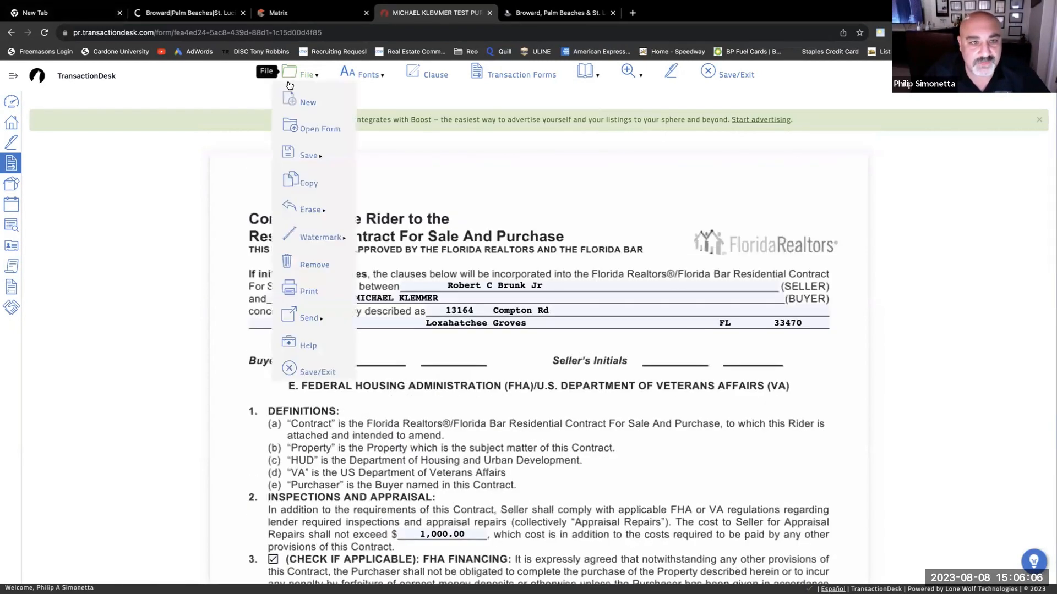
left_click(286, 152)
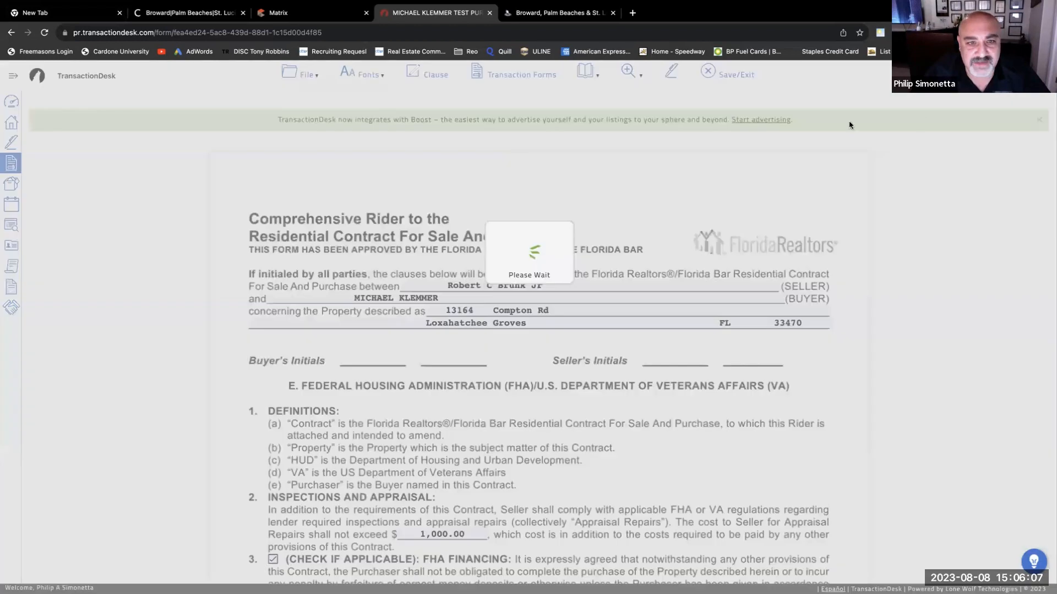
left_click(707, 73)
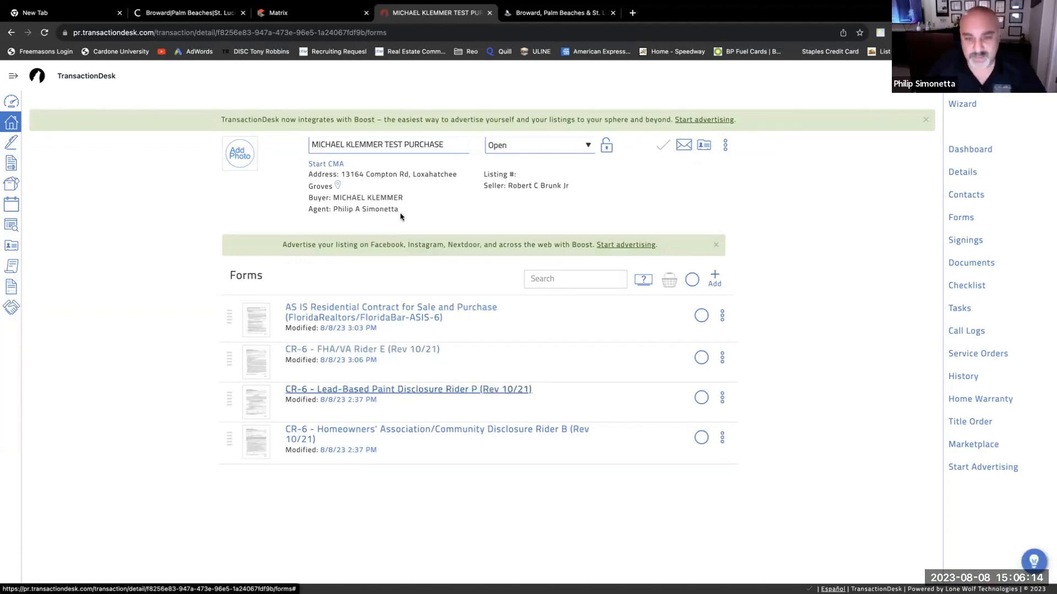
- Open the Lead-Based Paint Disclosure and check both seller no-knowledge/no-reports boxes and the buyer's waiver
left_click(414, 352)
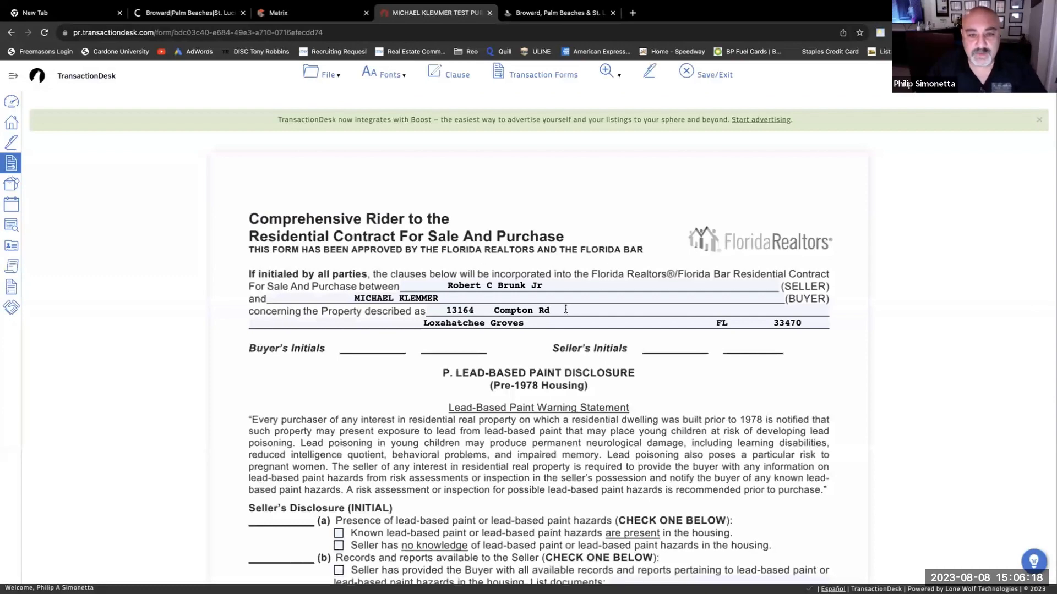
scroll(503, 197, "down", 2)
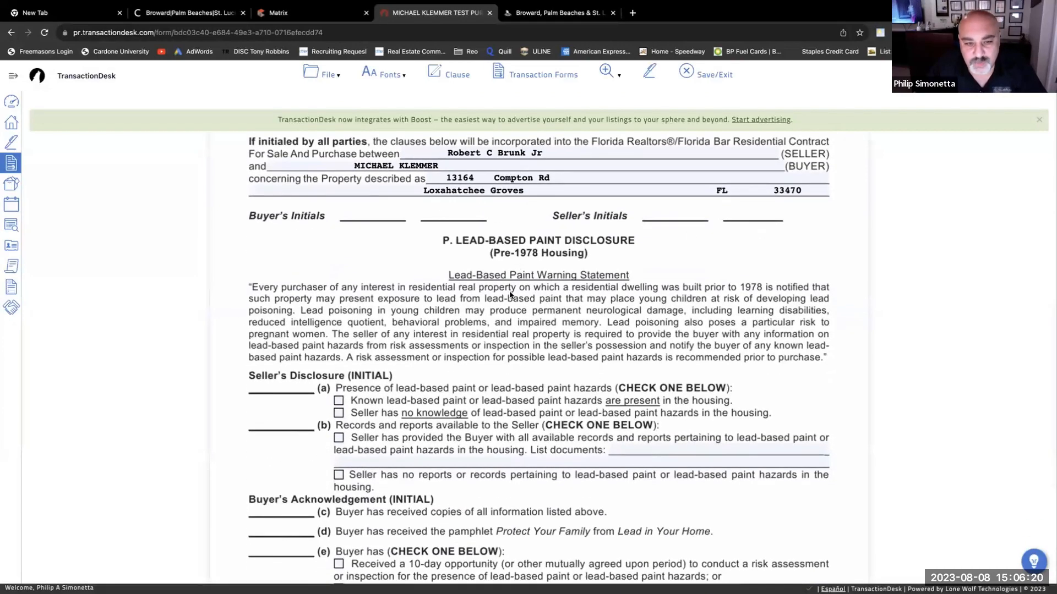
scroll(286, 287, "down", 2)
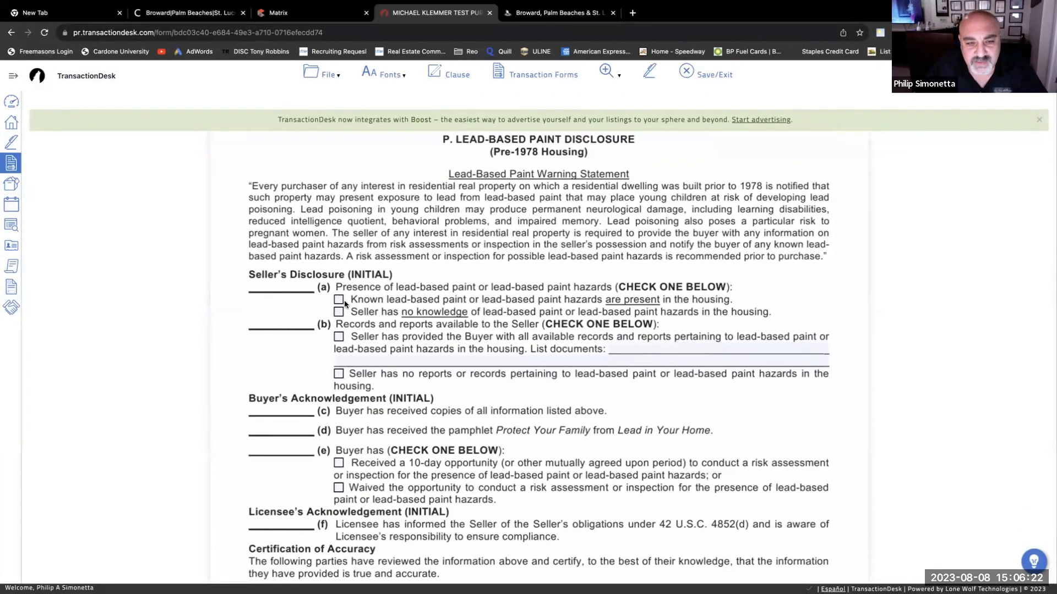
left_click(338, 313)
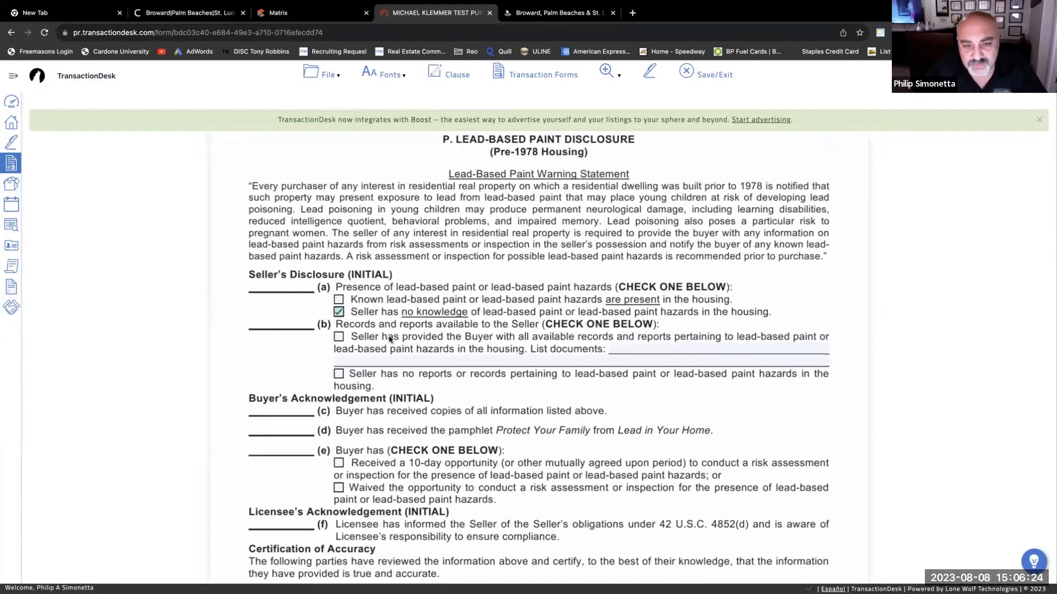
scroll(390, 338, "down", 1)
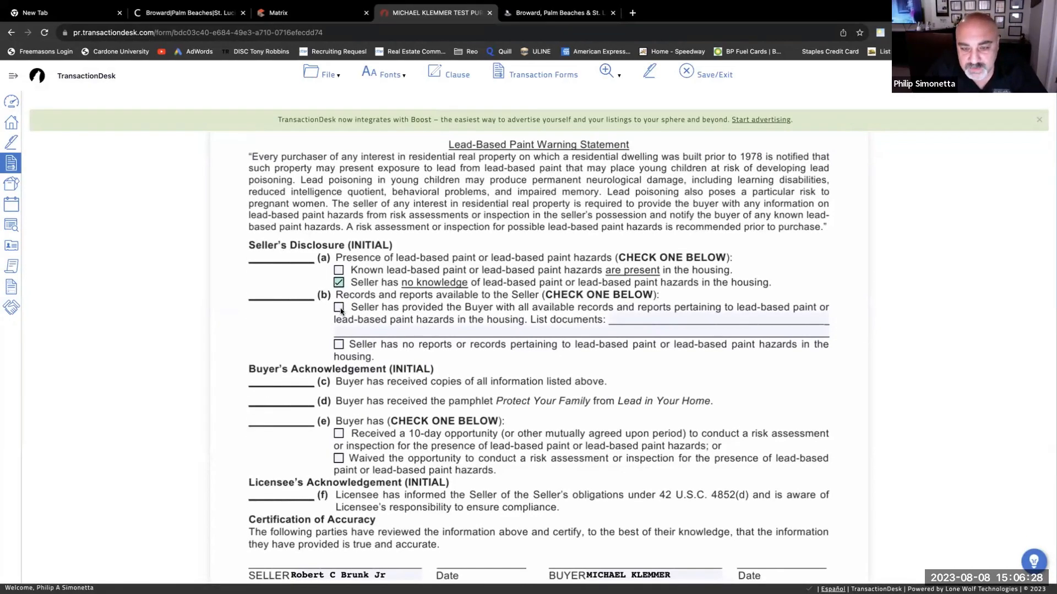
left_click(339, 345)
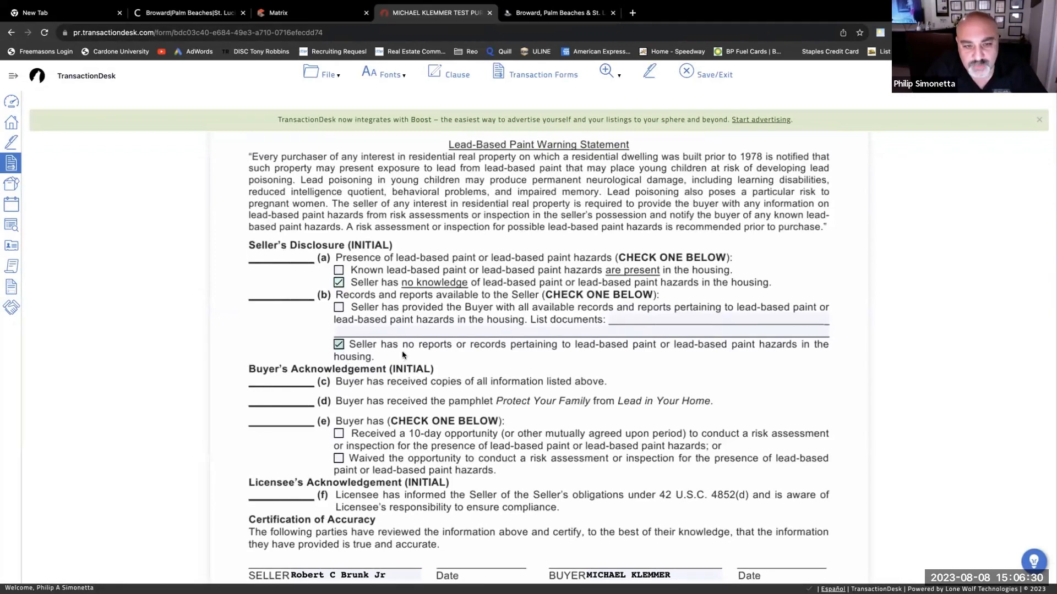
scroll(383, 347, "down", 3)
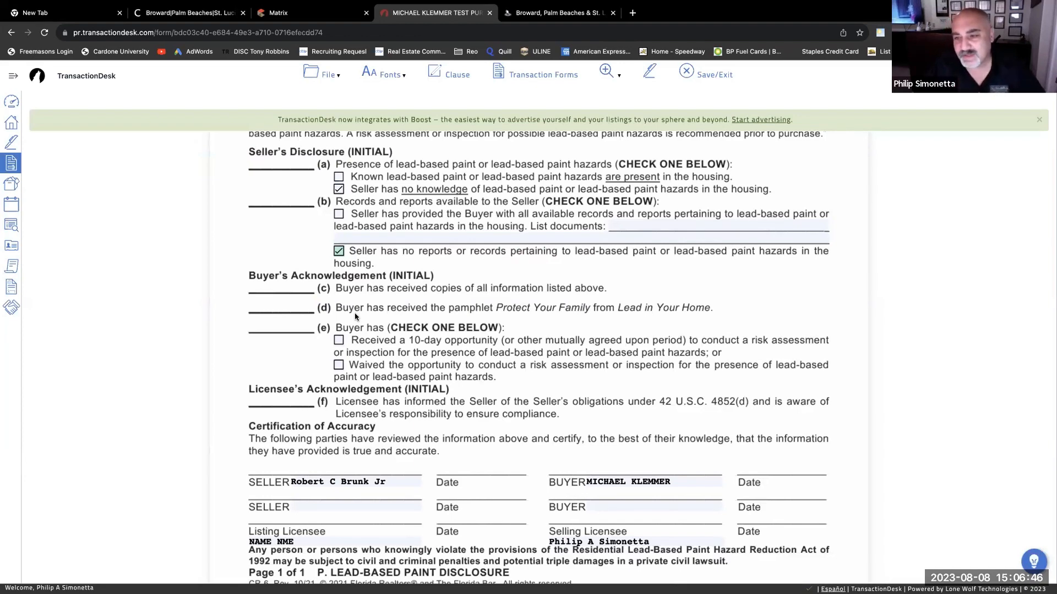
scroll(352, 314, "down", 1)
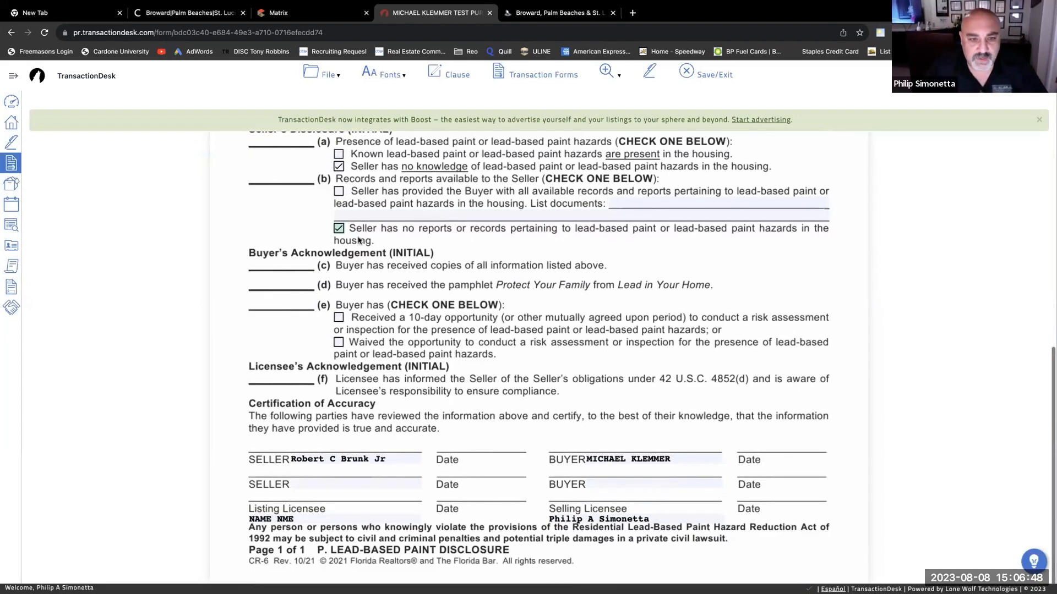
left_click(339, 346)
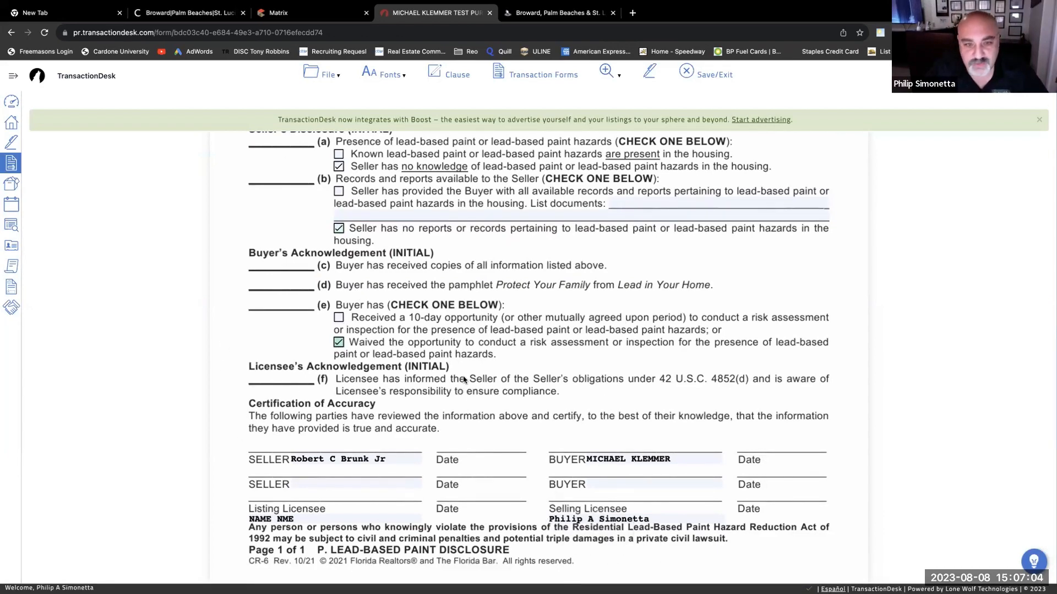
- Uncheck 'Seller has no knowledge' and 'Seller has no reports or records'
scroll(472, 373, "up", 2)
scroll(473, 373, "up", 5)
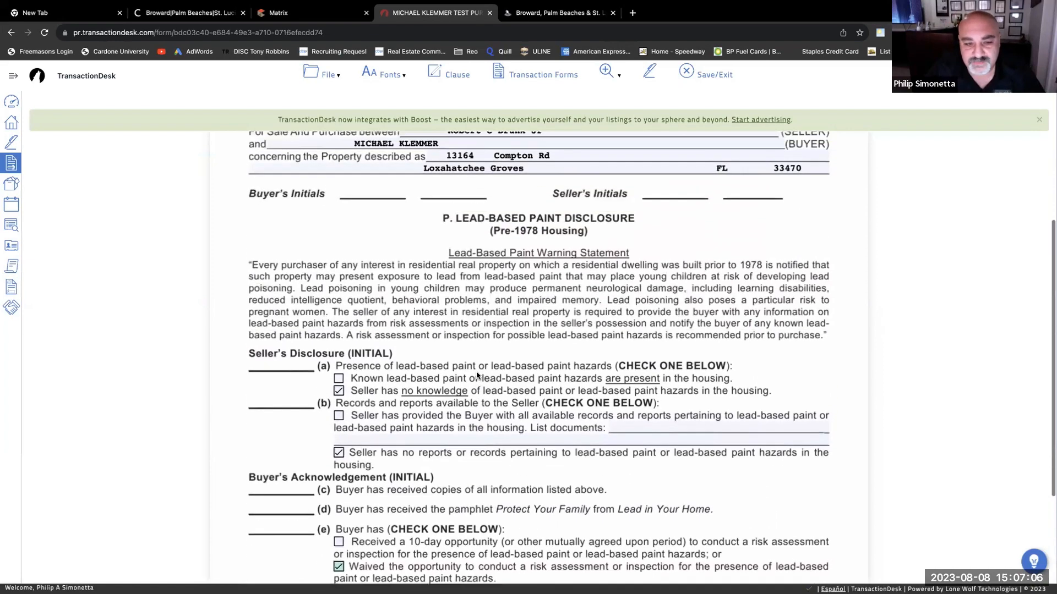
scroll(474, 374, "down", 6)
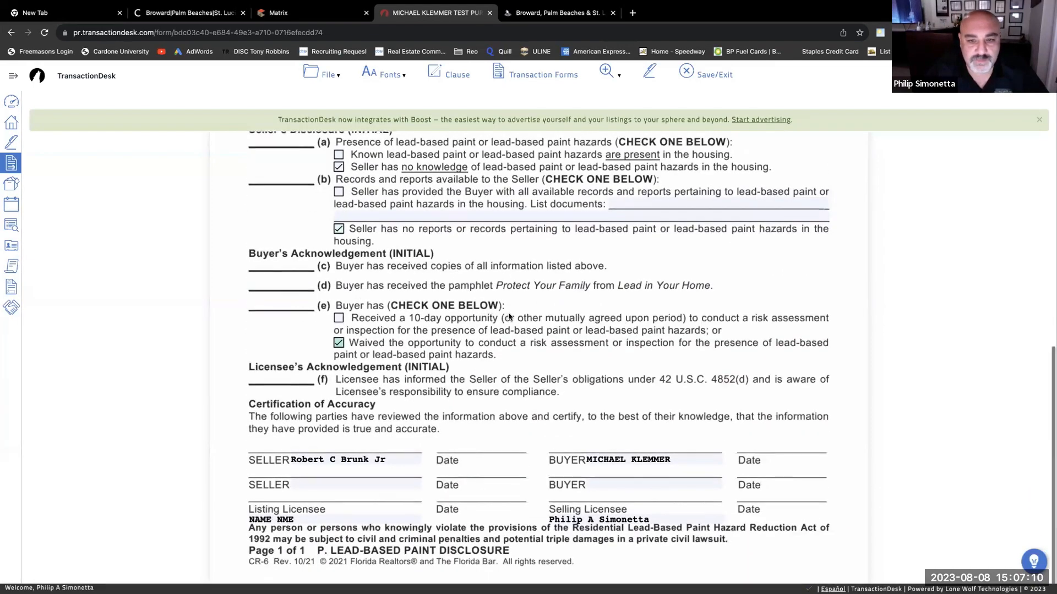
scroll(485, 309, "up", 5)
scroll(510, 323, "down", 4)
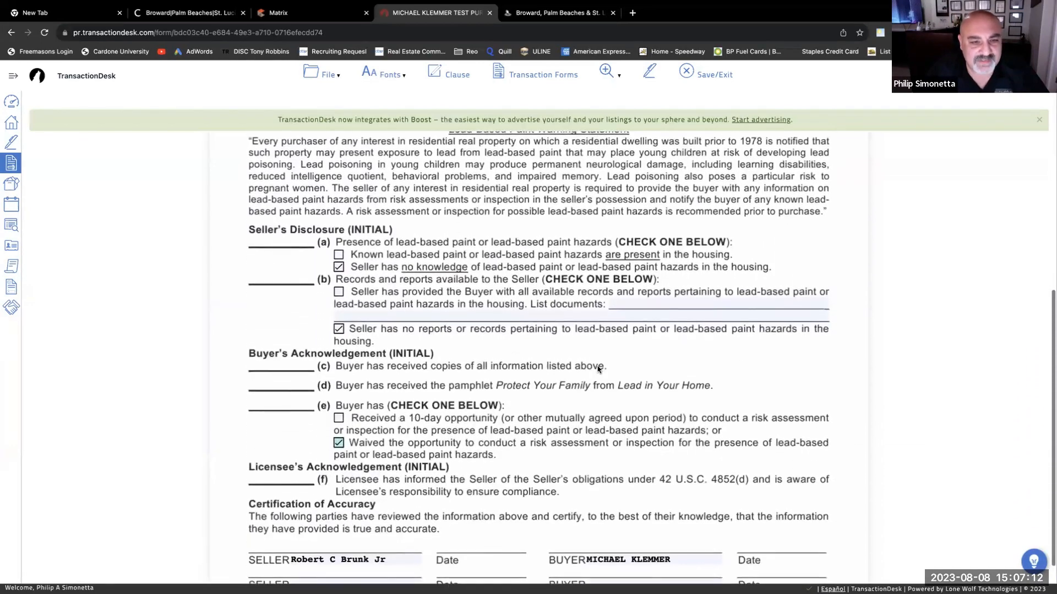
left_click(338, 260)
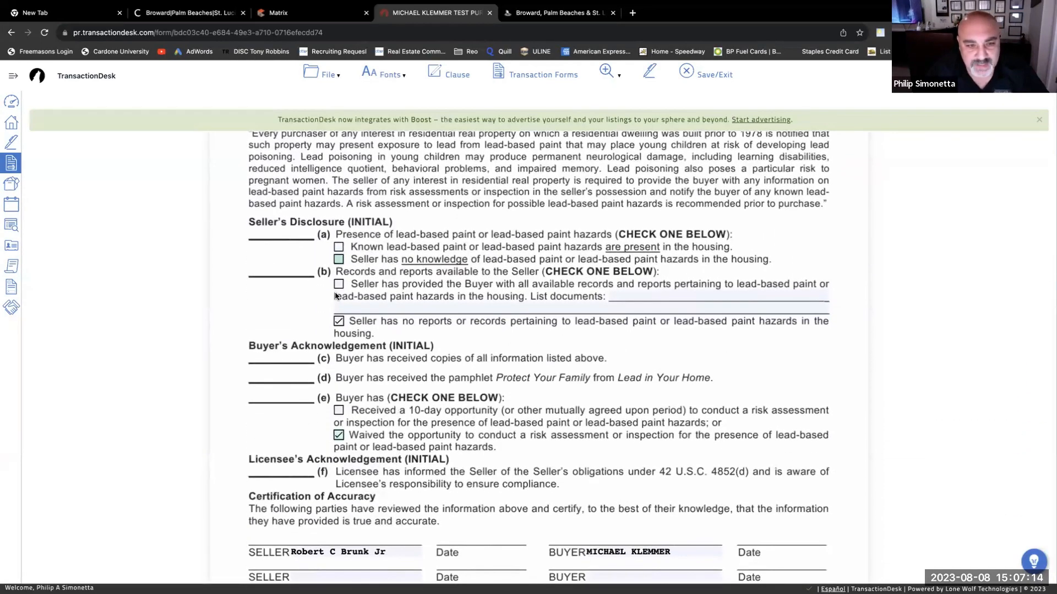
left_click(338, 322)
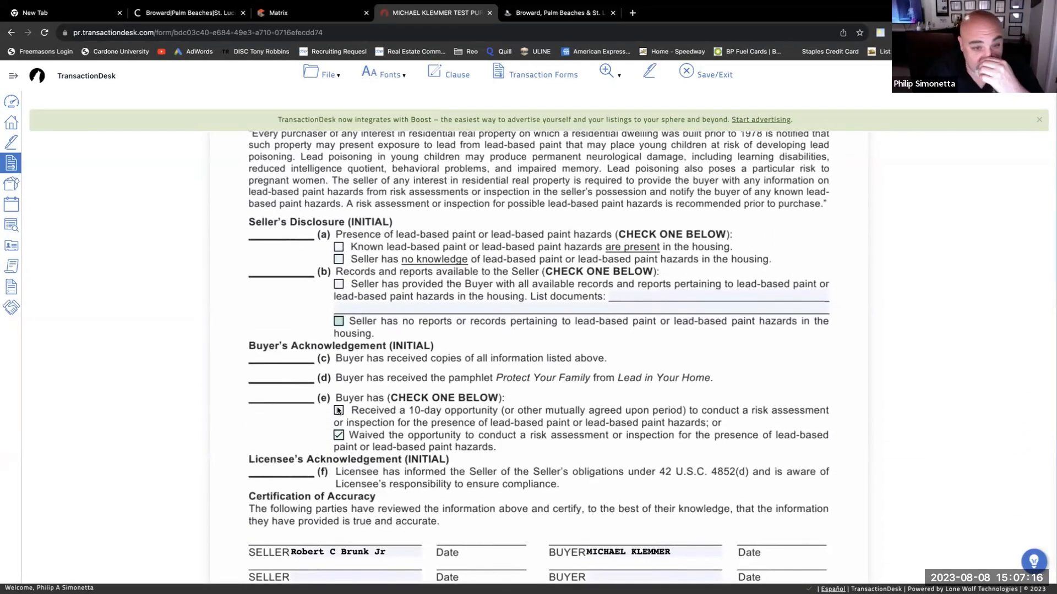
scroll(434, 404, "down", 1)
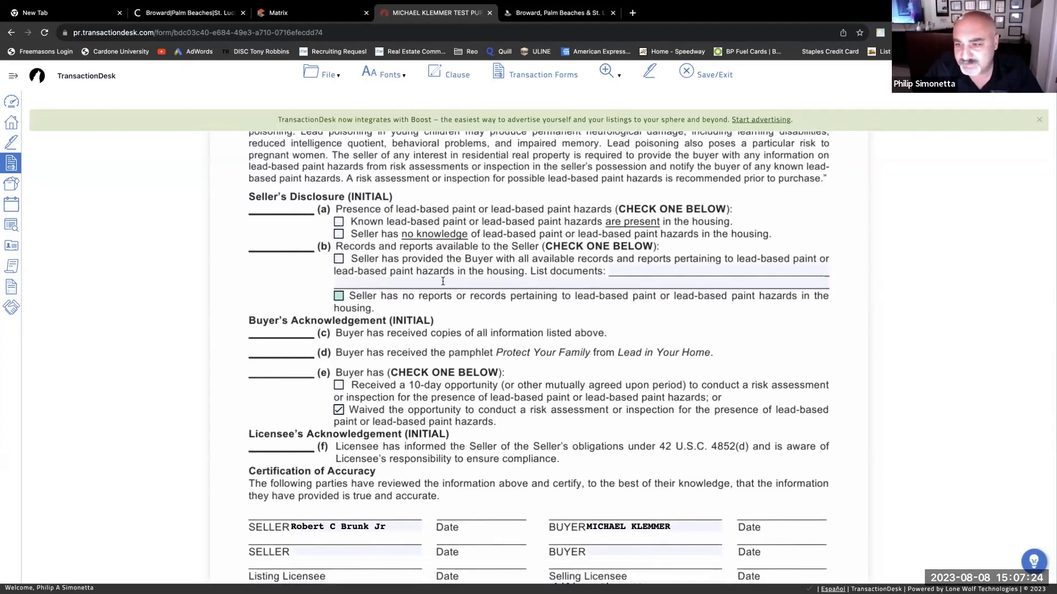
scroll(517, 305, "down", 3)
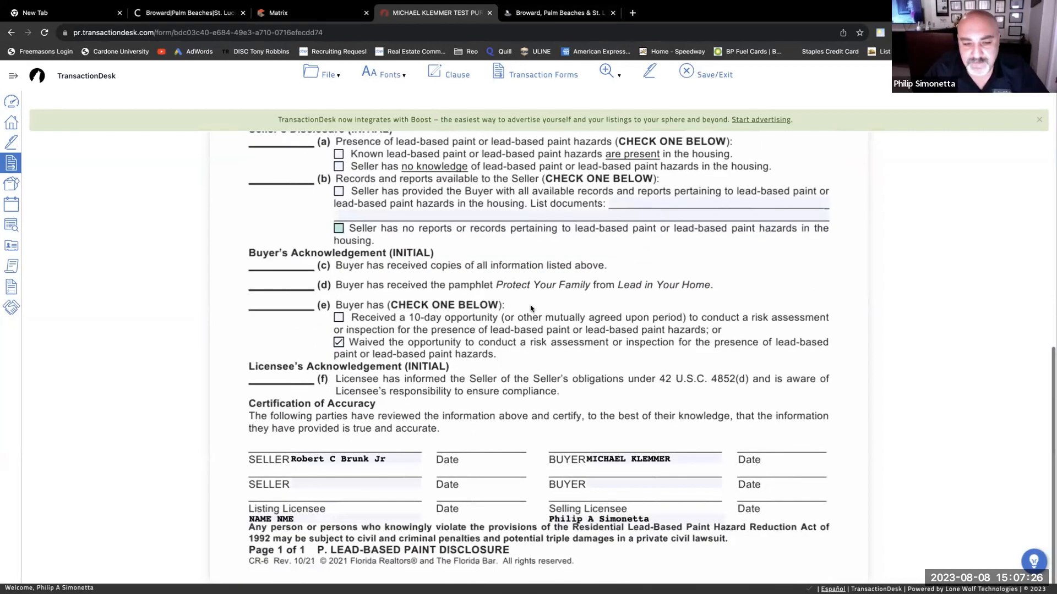
scroll(550, 305, "up", 10)
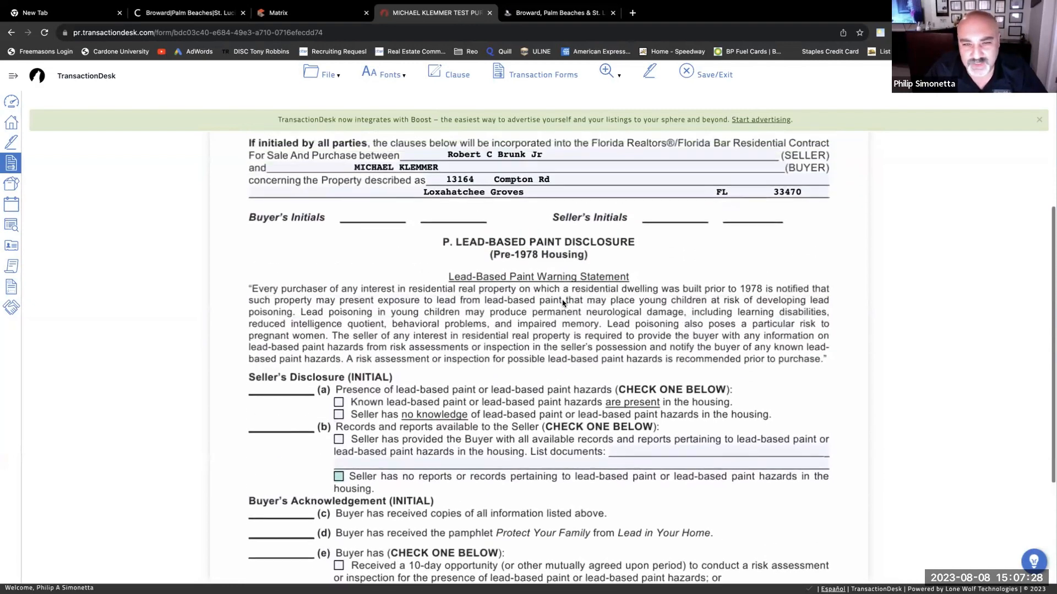
scroll(562, 302, "up", 2)
scroll(551, 308, "down", 12)
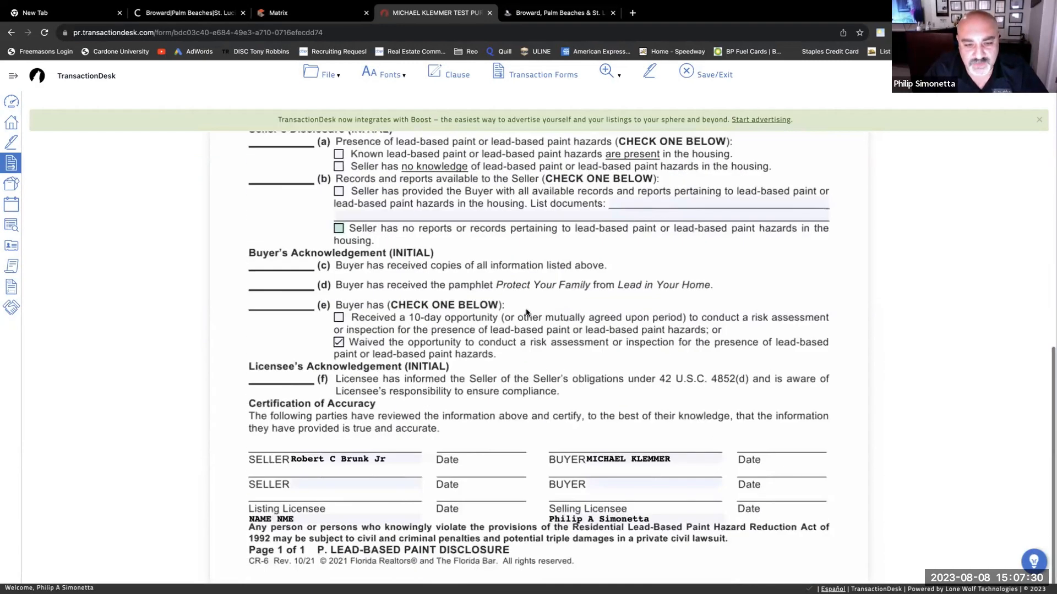
left_click(325, 84)
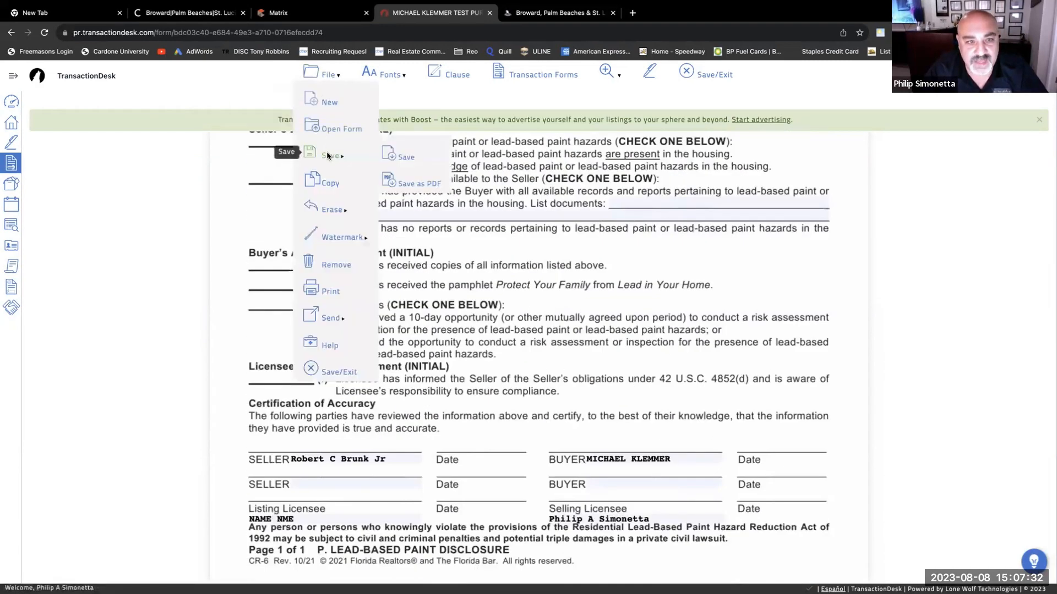
- Save and exit the lead-based paint rider, then open HOA Rider B
mouse_move(330, 152)
left_click(408, 159)
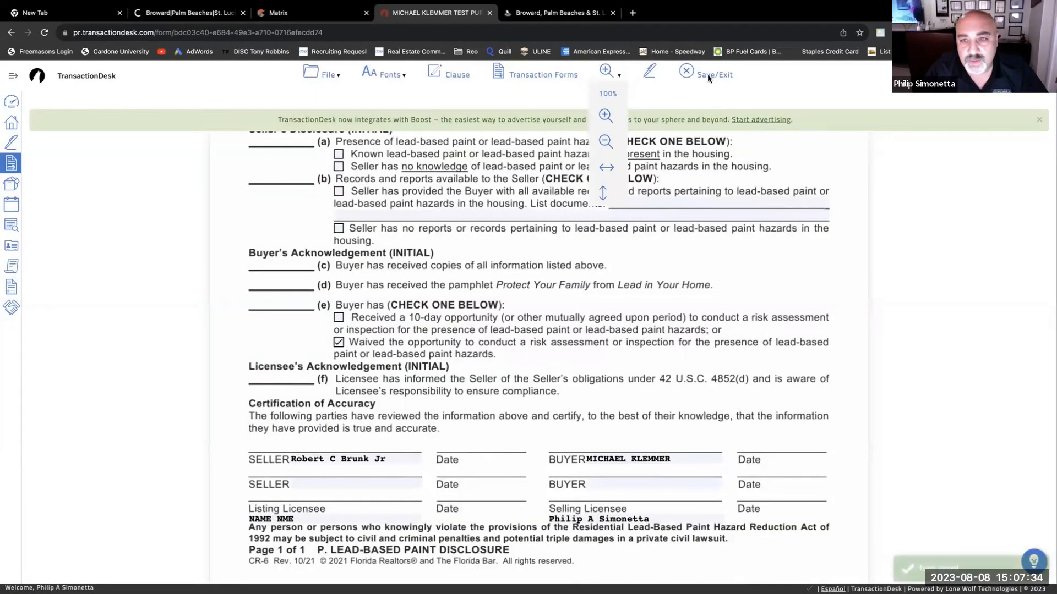
left_click(688, 73)
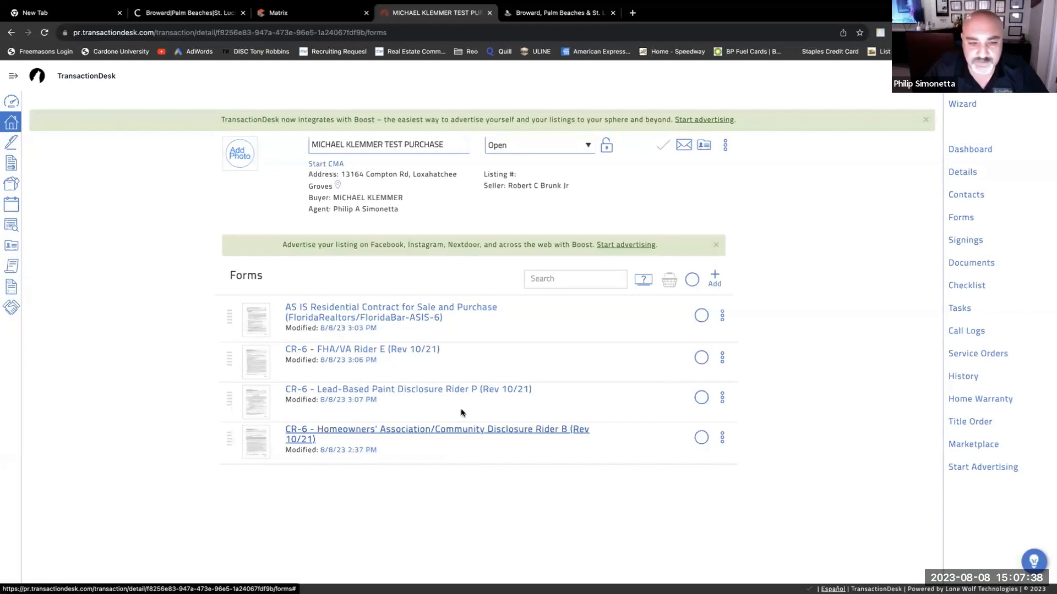
left_click(462, 431)
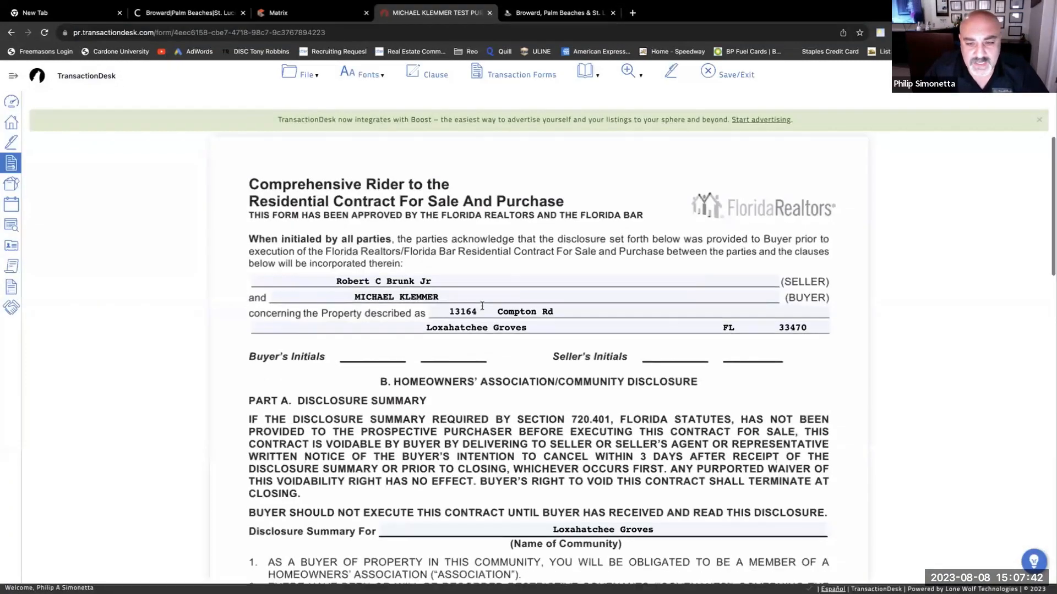
- Enter 0.00 for the regular and special assessment amounts in item 3
scroll(482, 306, "down", 3)
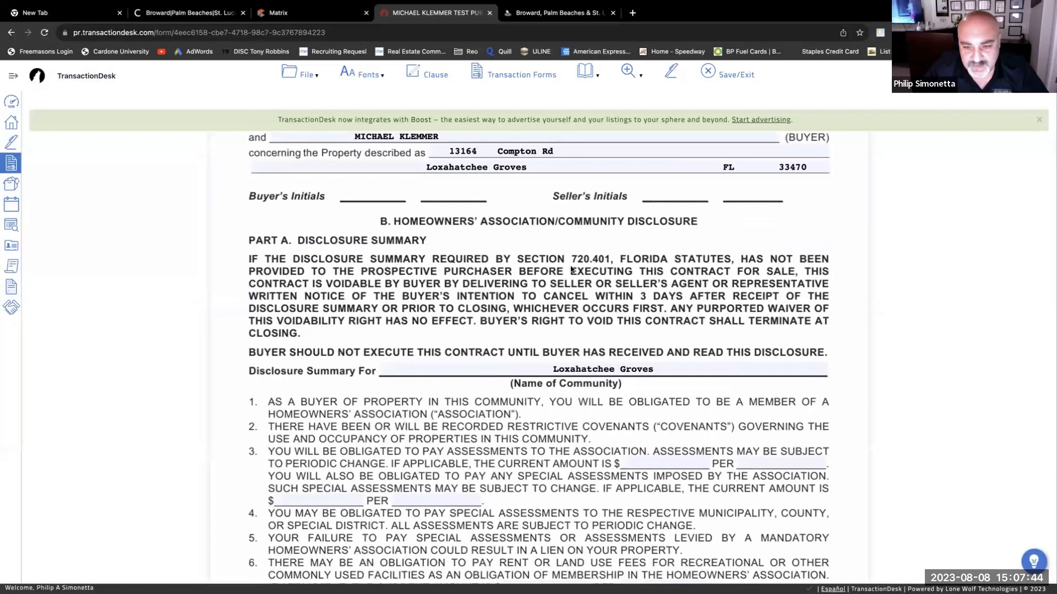
scroll(571, 269, "down", 2)
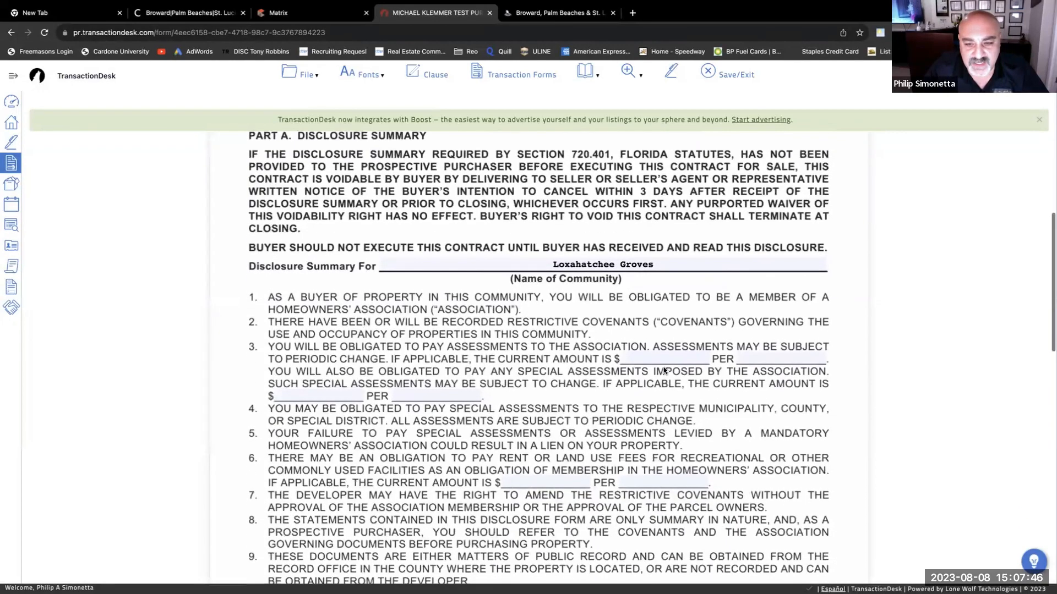
left_click(661, 359)
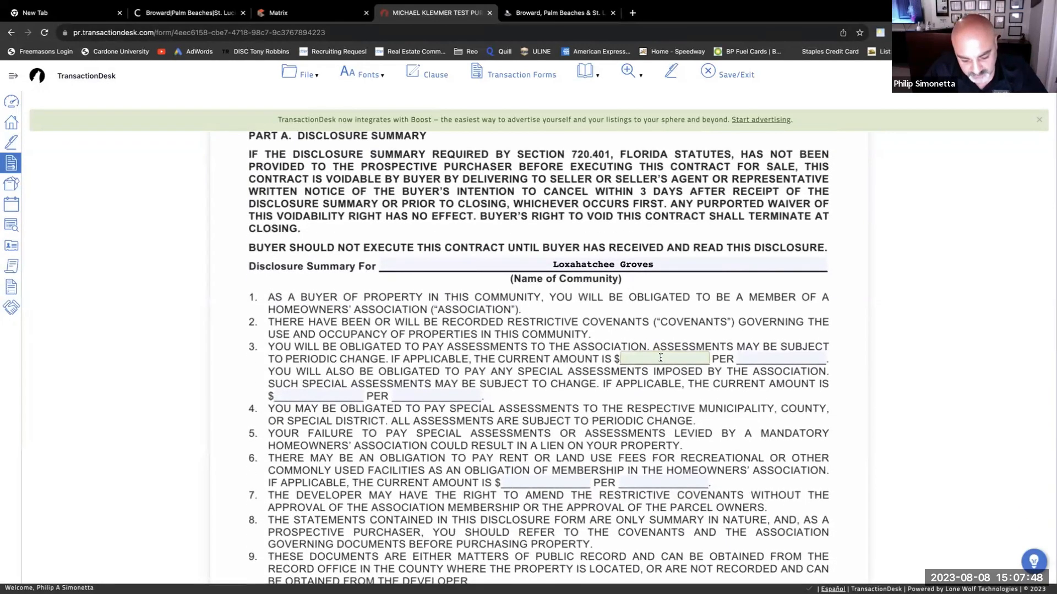
type("400")
left_click(758, 357)
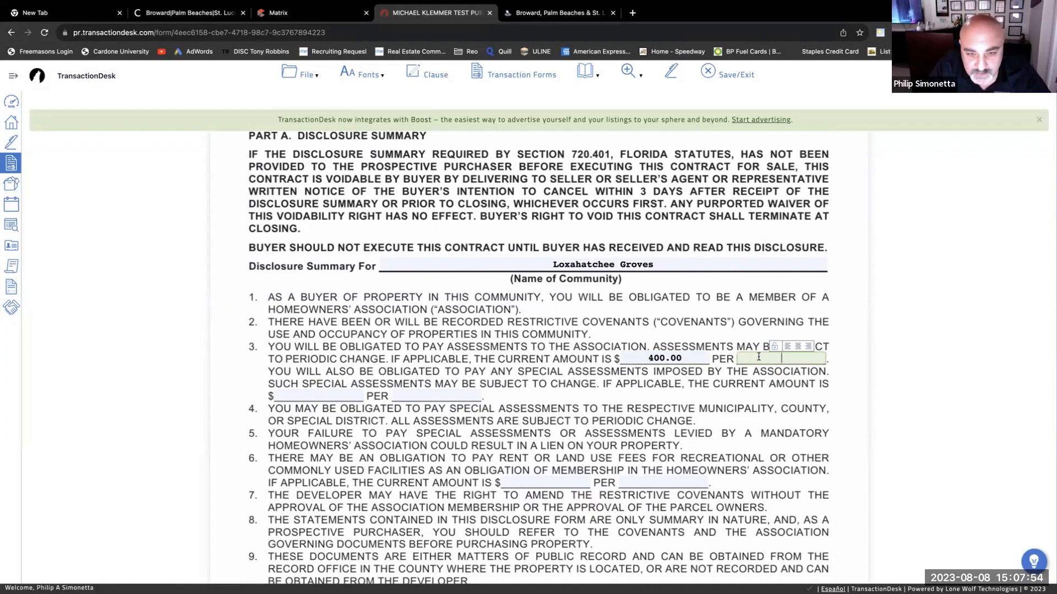
left_click(683, 360)
double_click(682, 360)
key("BackSpace")
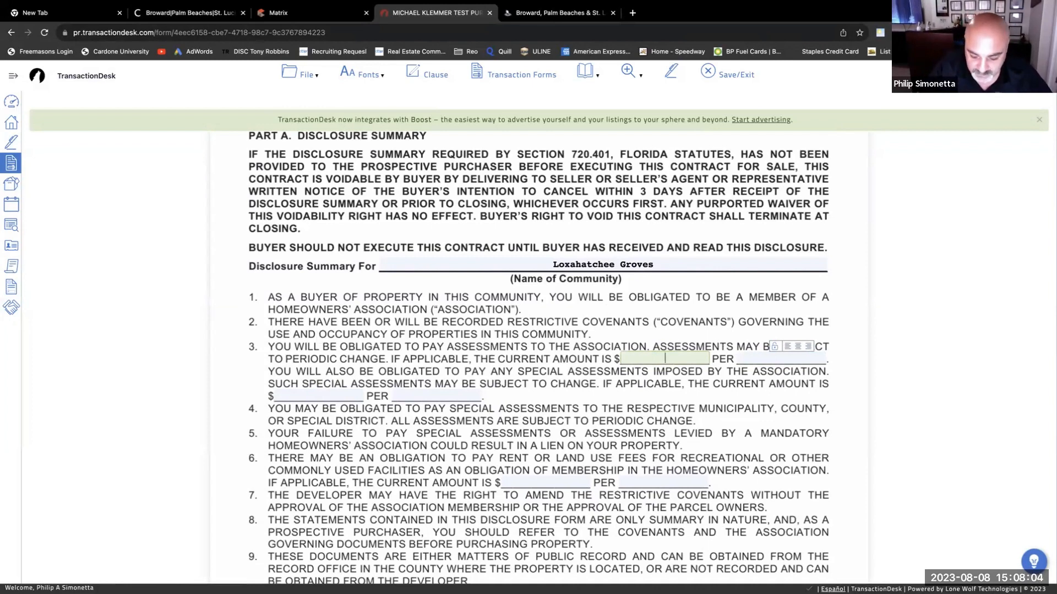
type("0")
key("Tab")
type("0")
key("Tab")
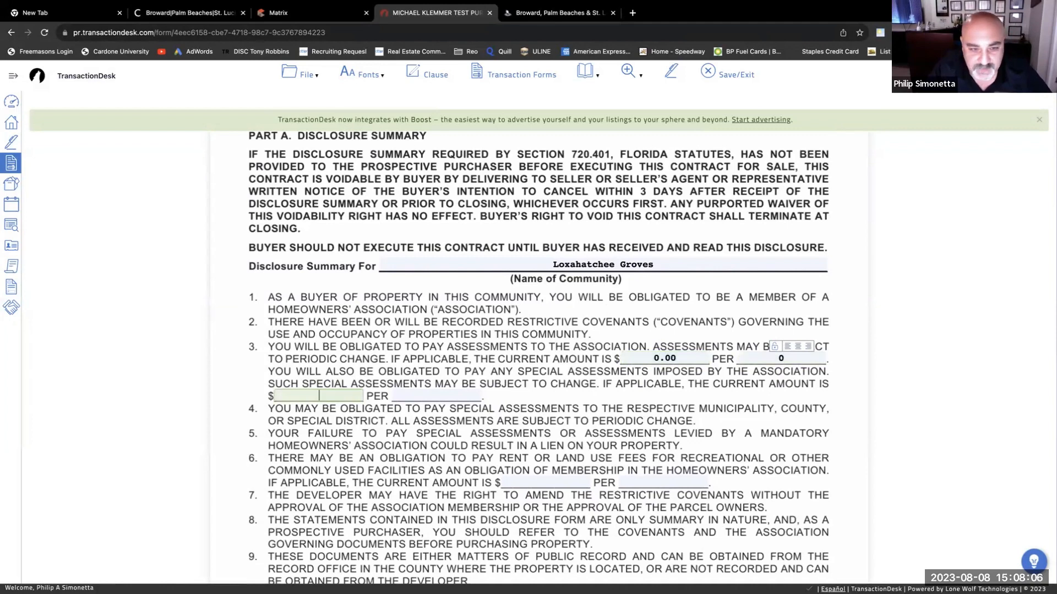
type("0")
key("Tab")
type("0")
key("Tab")
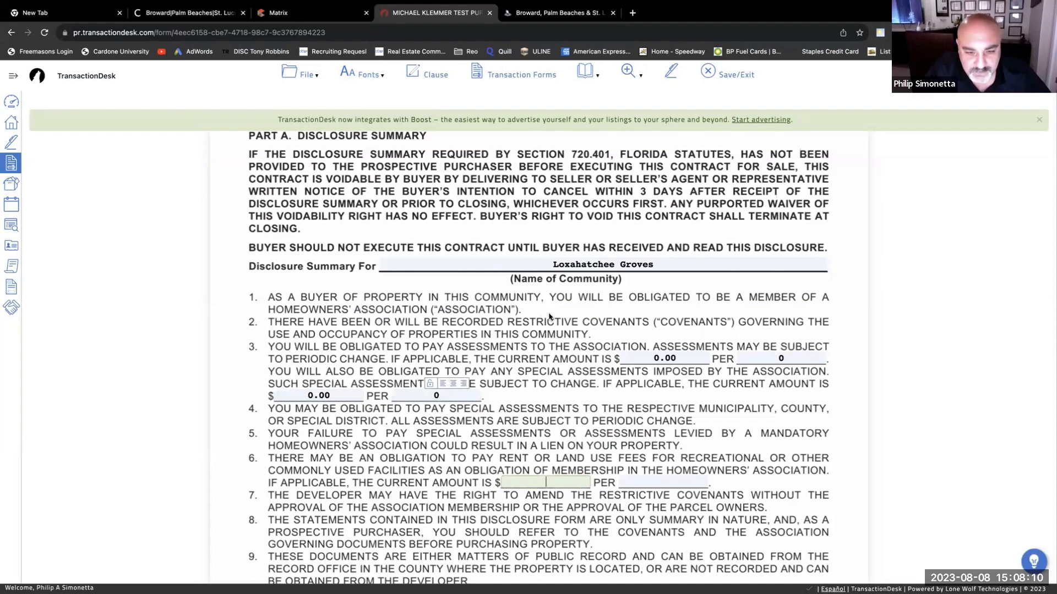
- Set both assessment PER fields to NA
scroll(561, 374, "down", 1)
scroll(561, 373, "down", 3)
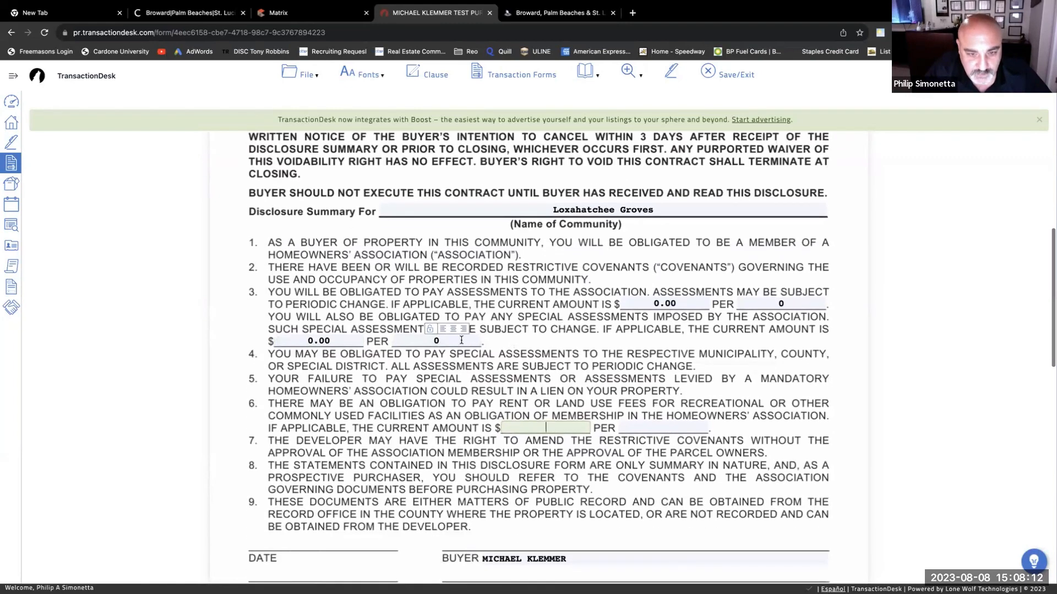
left_click(455, 341)
key("BackSpace")
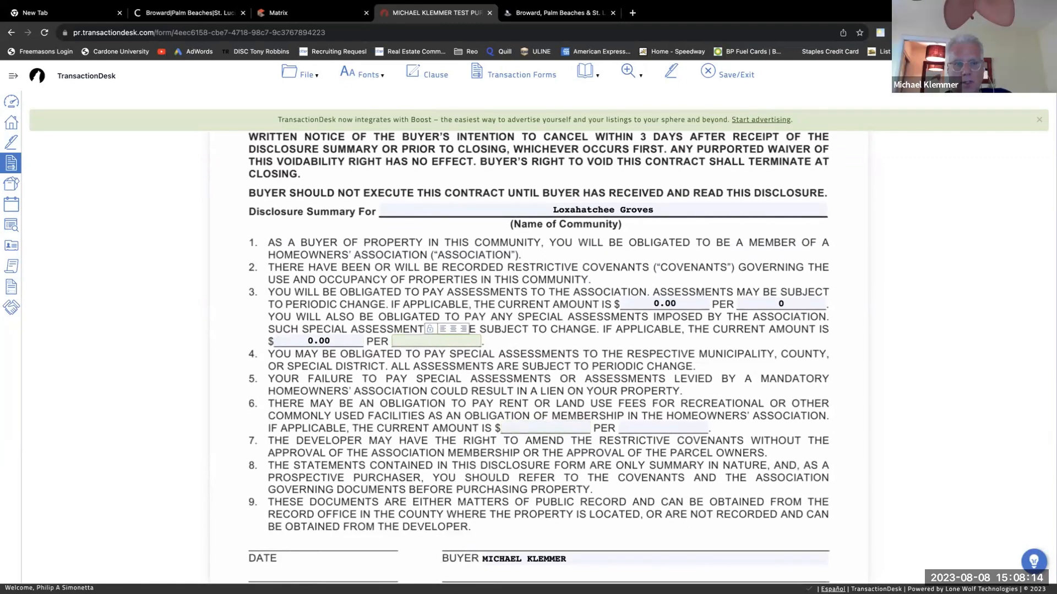
type("NA")
left_click(792, 306)
key("BackSpace")
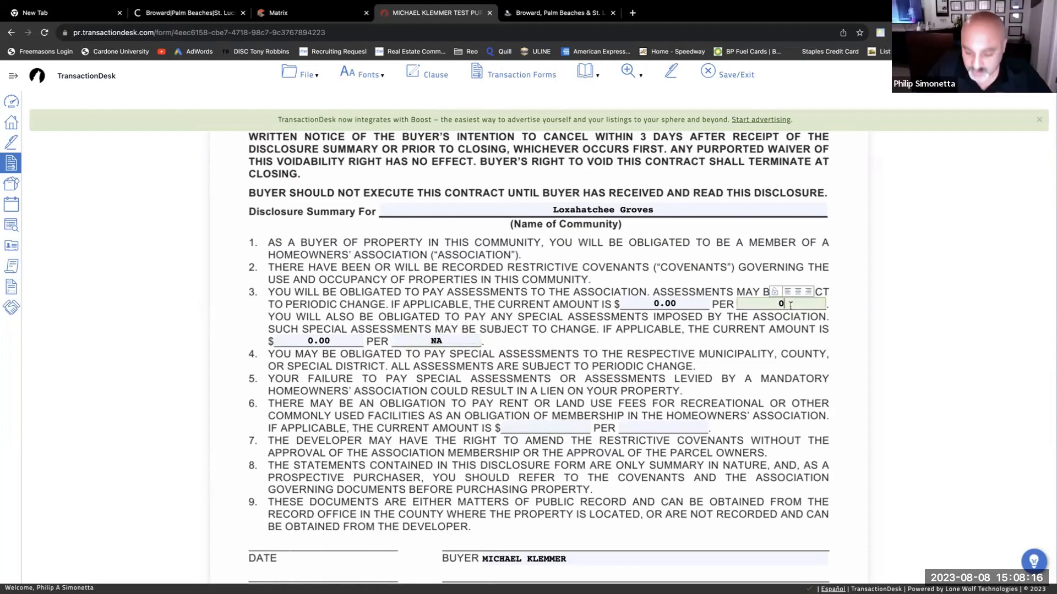
type("NA")
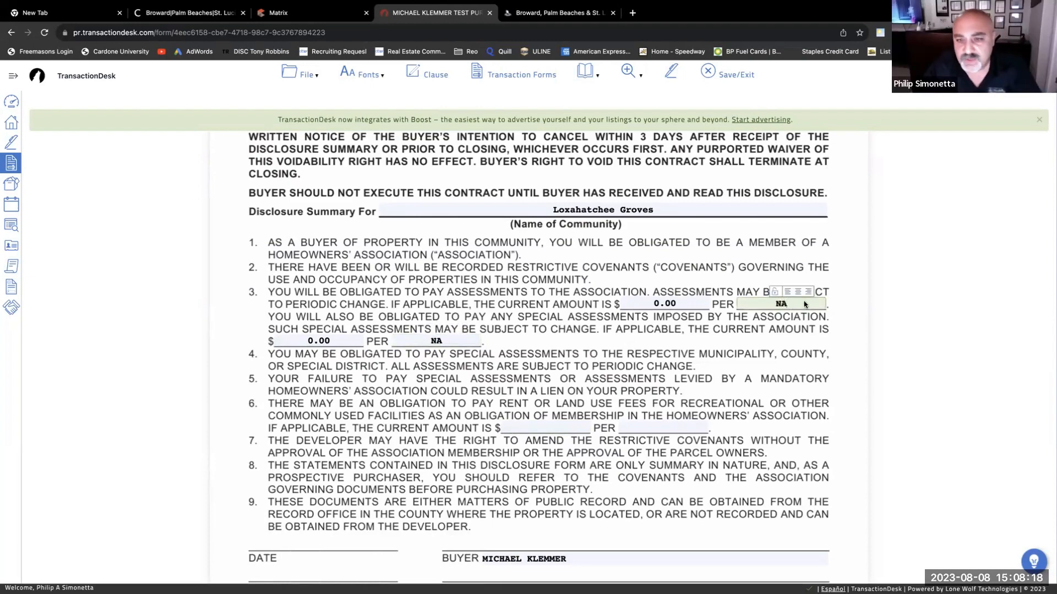
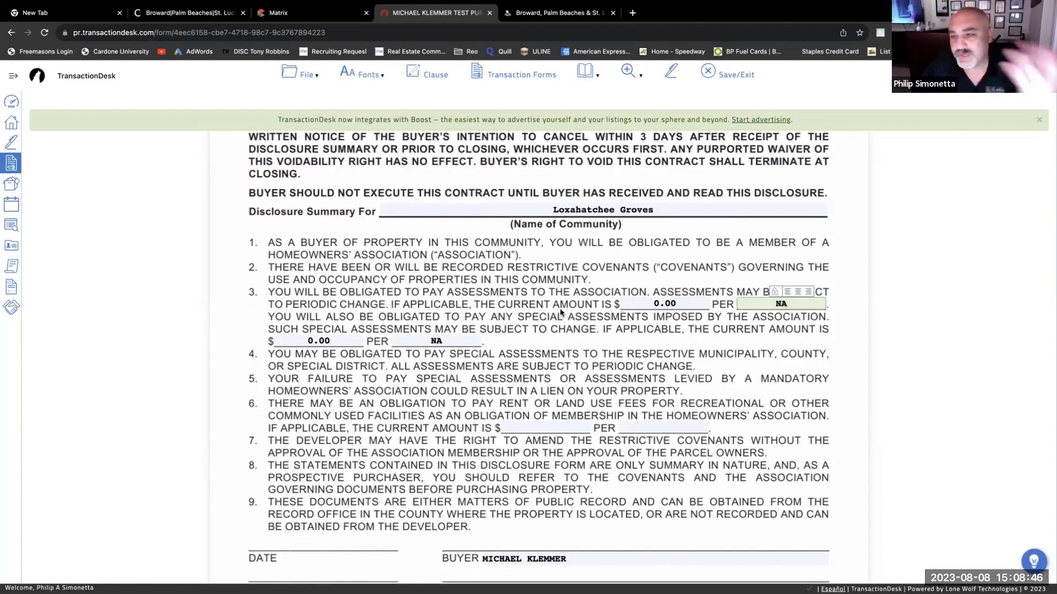
- Enter 0.00 per NA for item 6's recreational fee, then scroll down to Part B
scroll(548, 317, "down", 1)
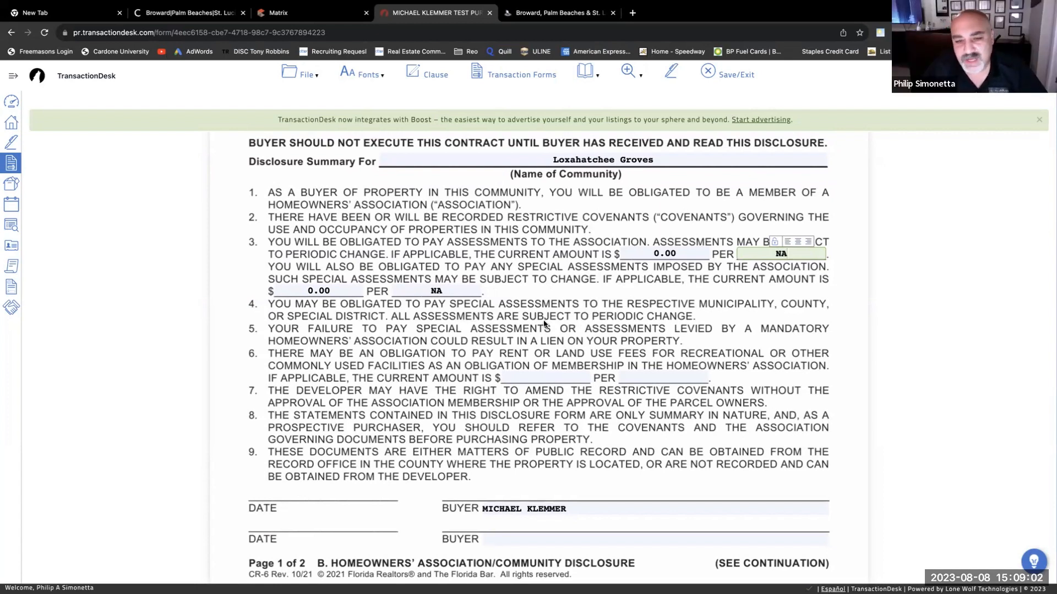
scroll(548, 358, "down", 1)
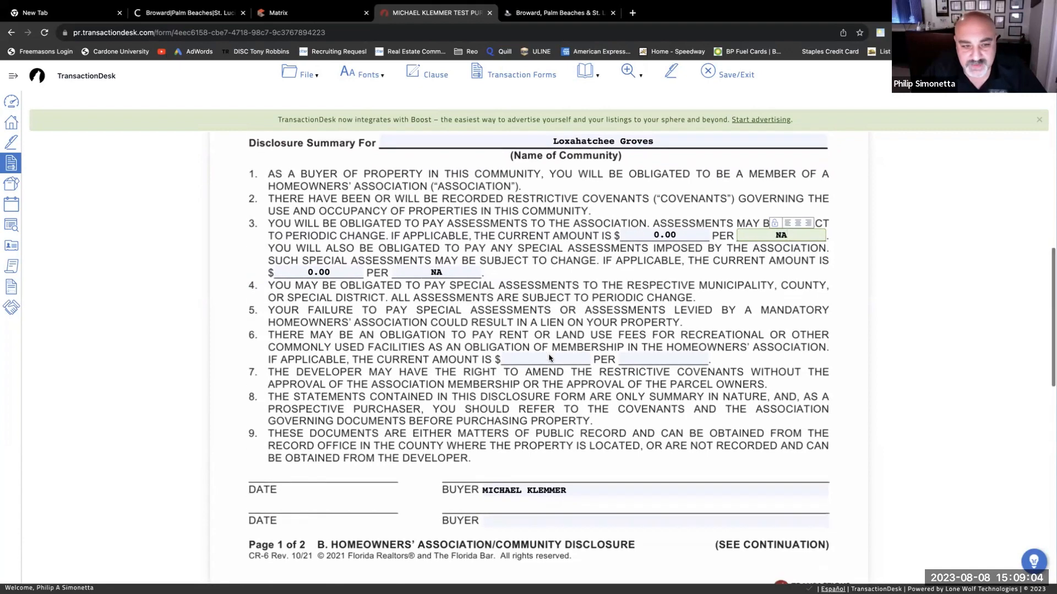
scroll(548, 358, "down", 1)
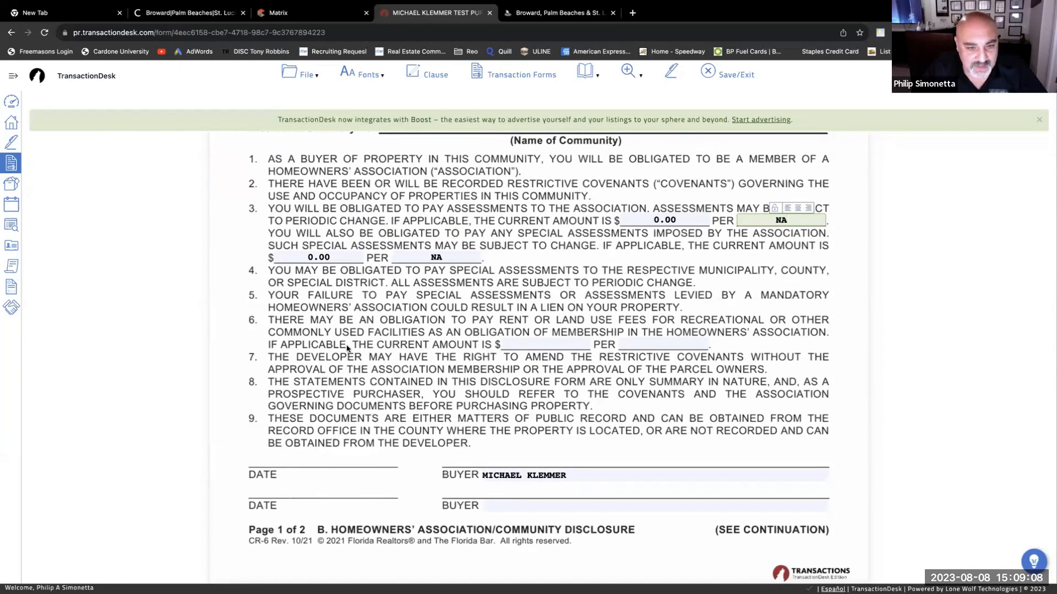
left_click(523, 345)
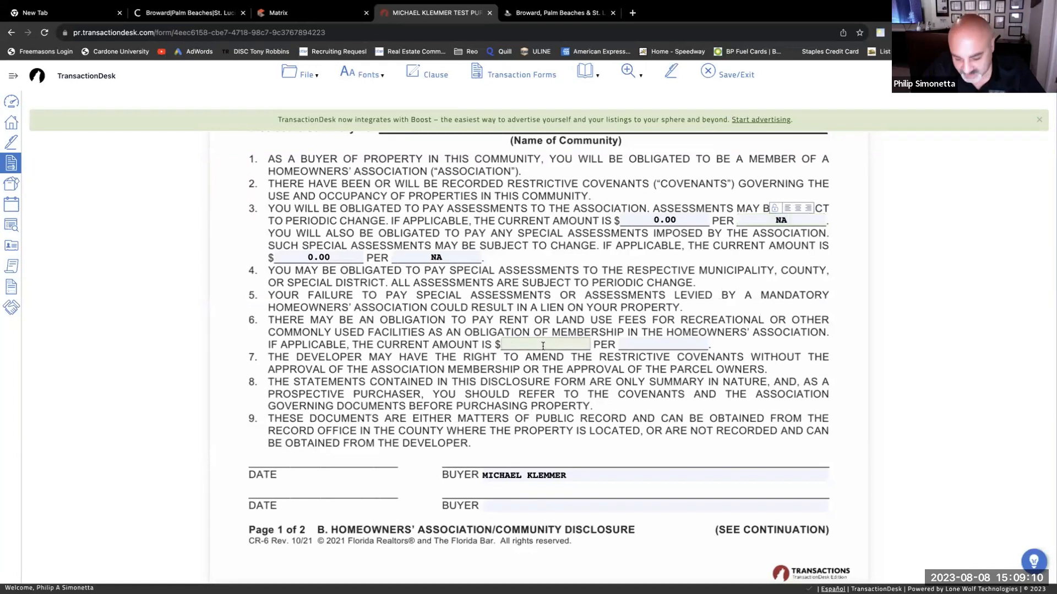
type("0")
left_click(632, 345)
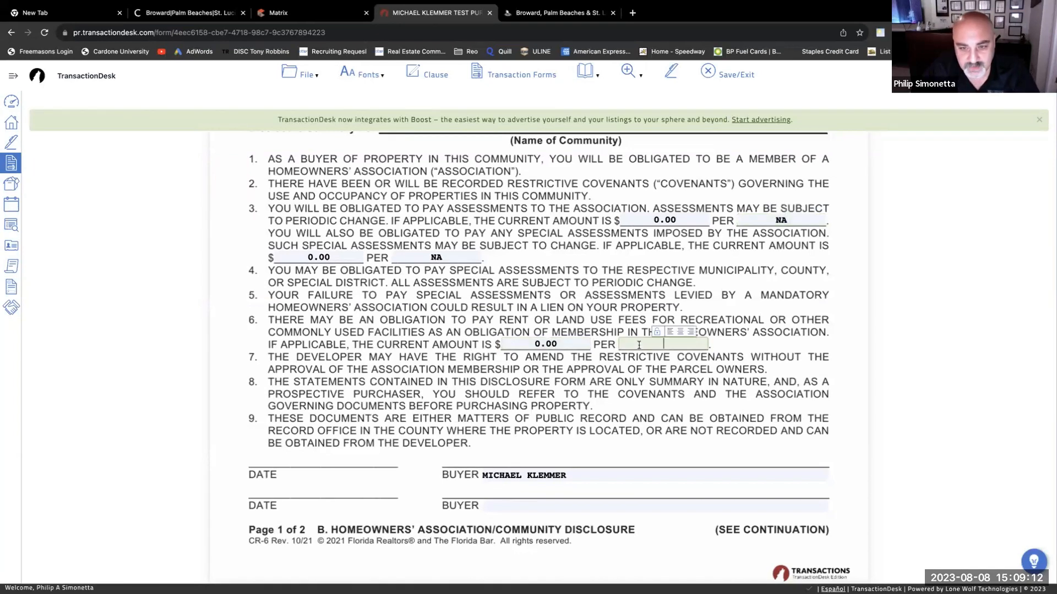
type("NA")
left_click(545, 374)
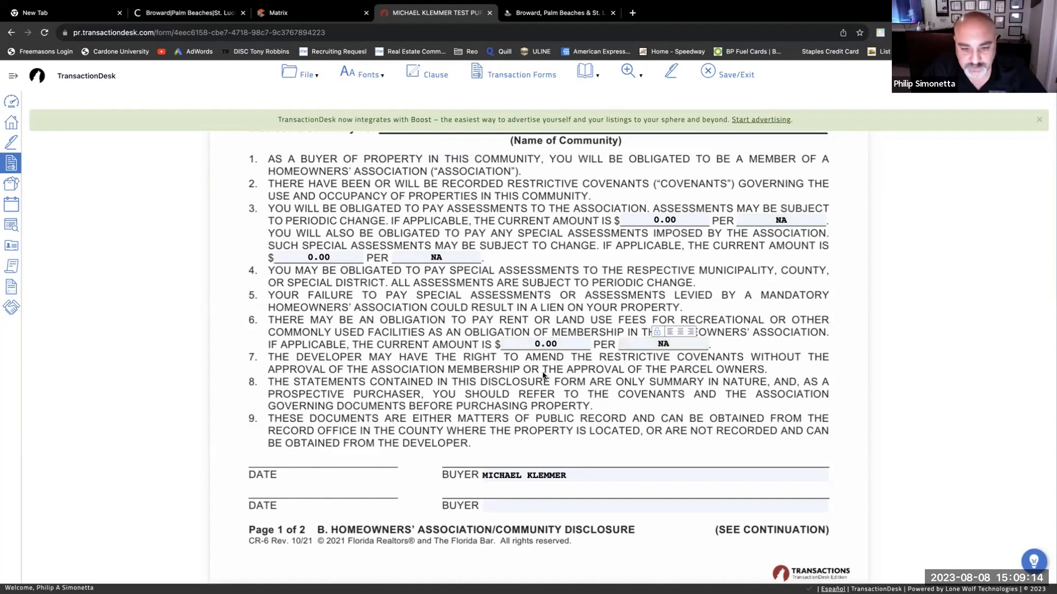
scroll(447, 360, "down", 1)
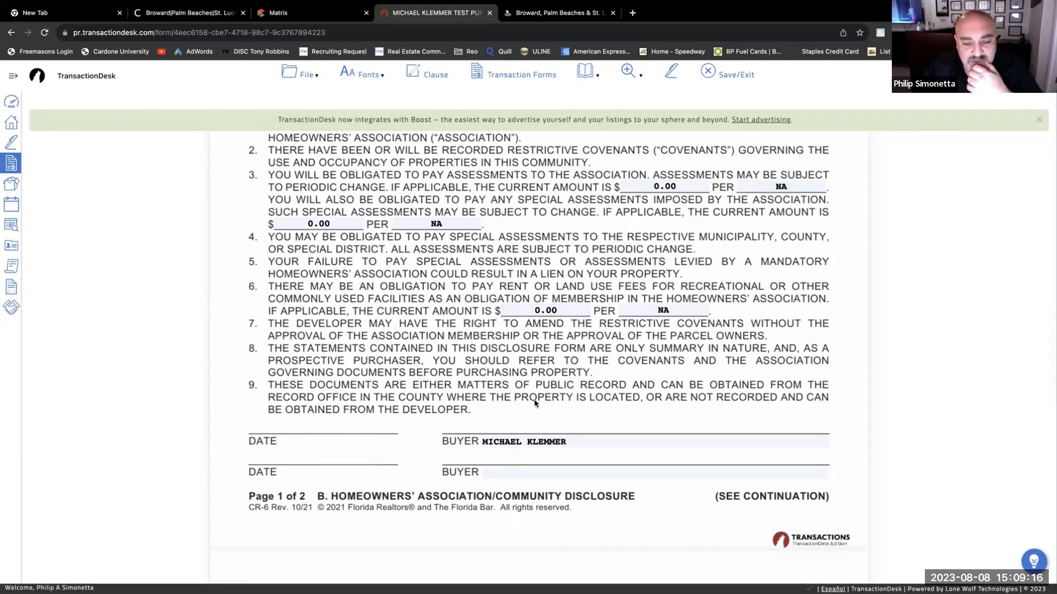
scroll(534, 404, "down", 1)
scroll(440, 396, "down", 6)
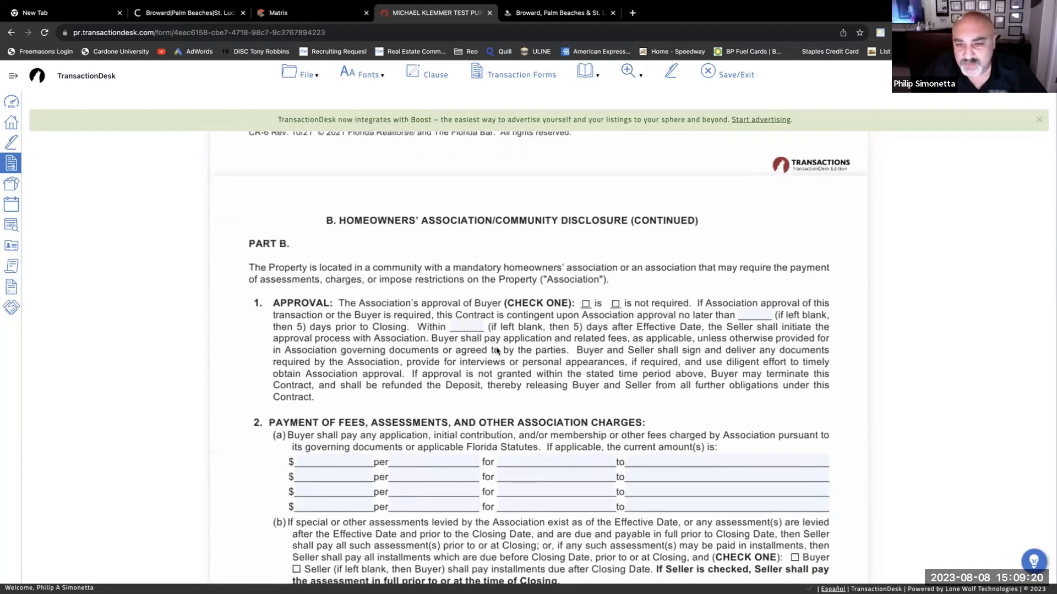
- Mark the buyer's association approval as required, with 5 days in both approval time blanks
scroll(495, 350, "down", 1)
left_click(586, 268)
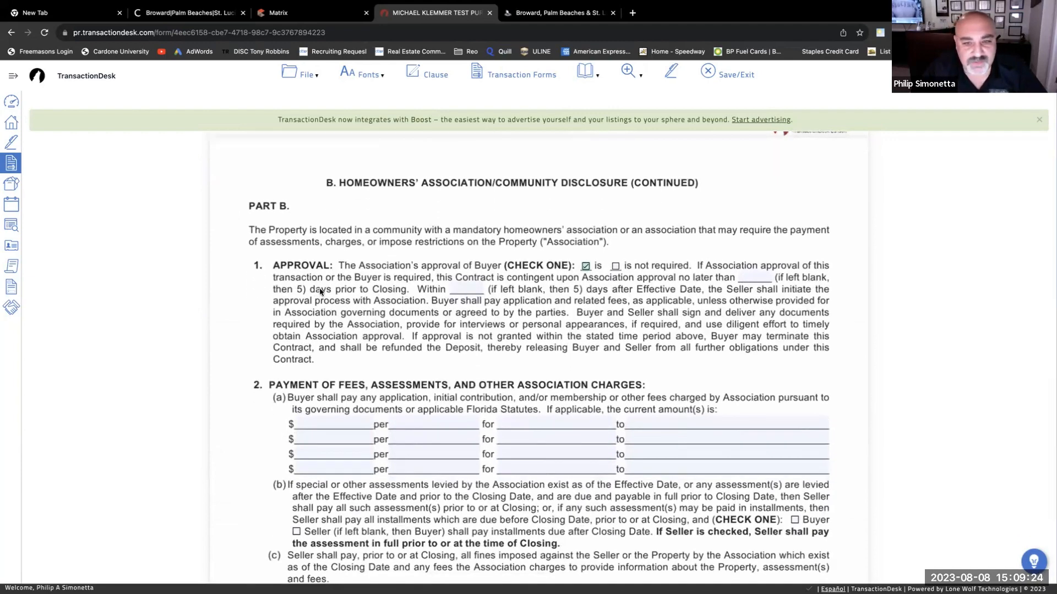
left_click(764, 280)
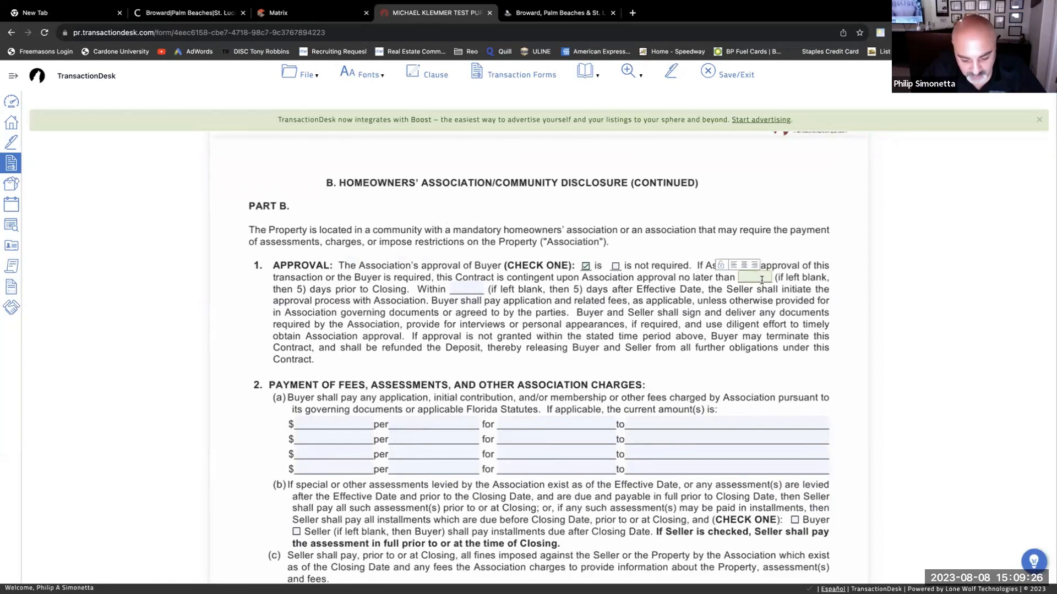
type("5")
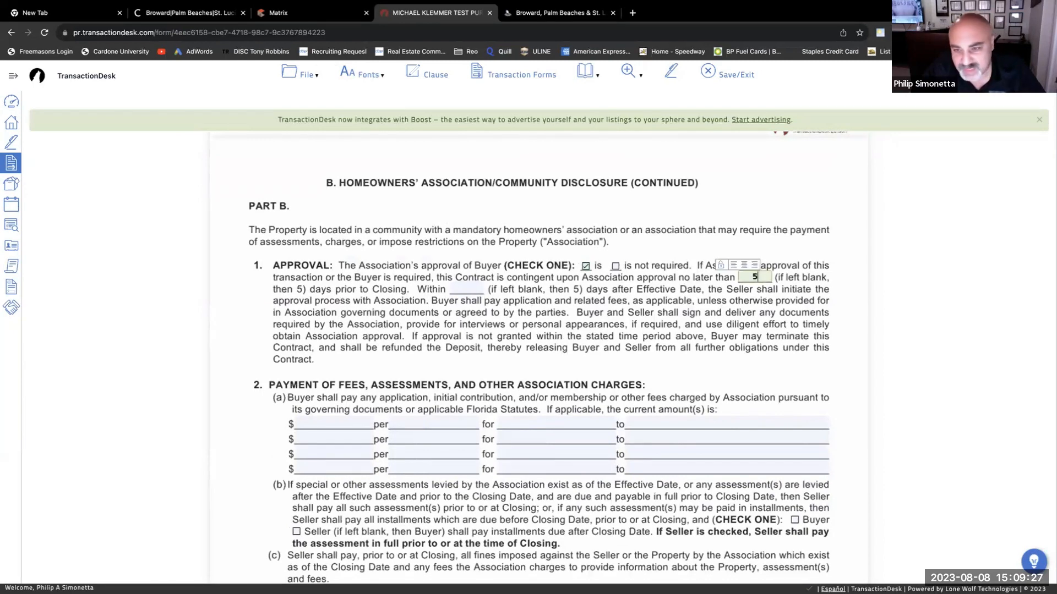
left_click(465, 287)
type("5")
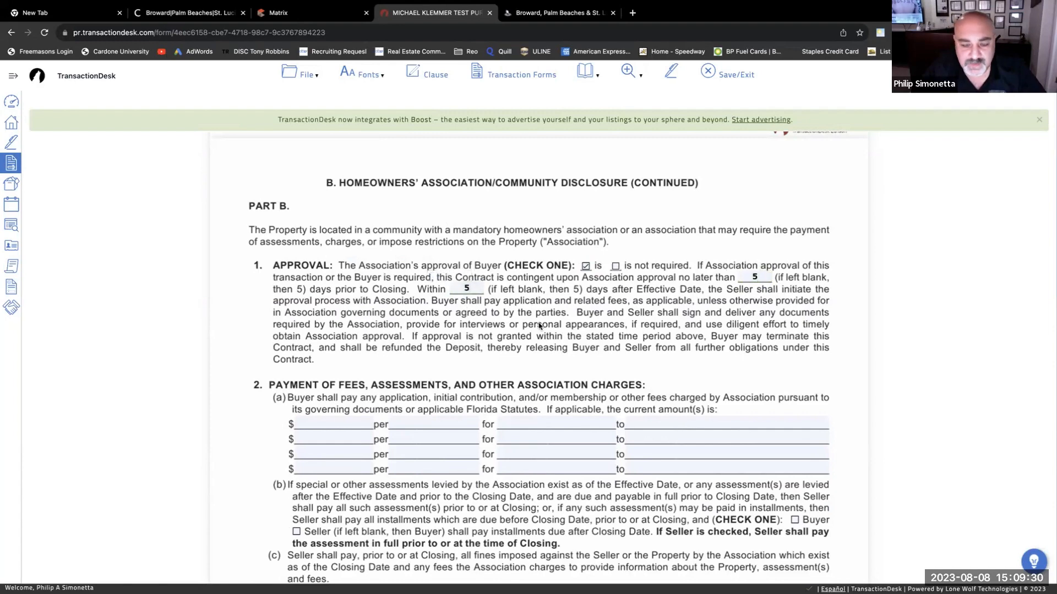
scroll(539, 326, "down", 1)
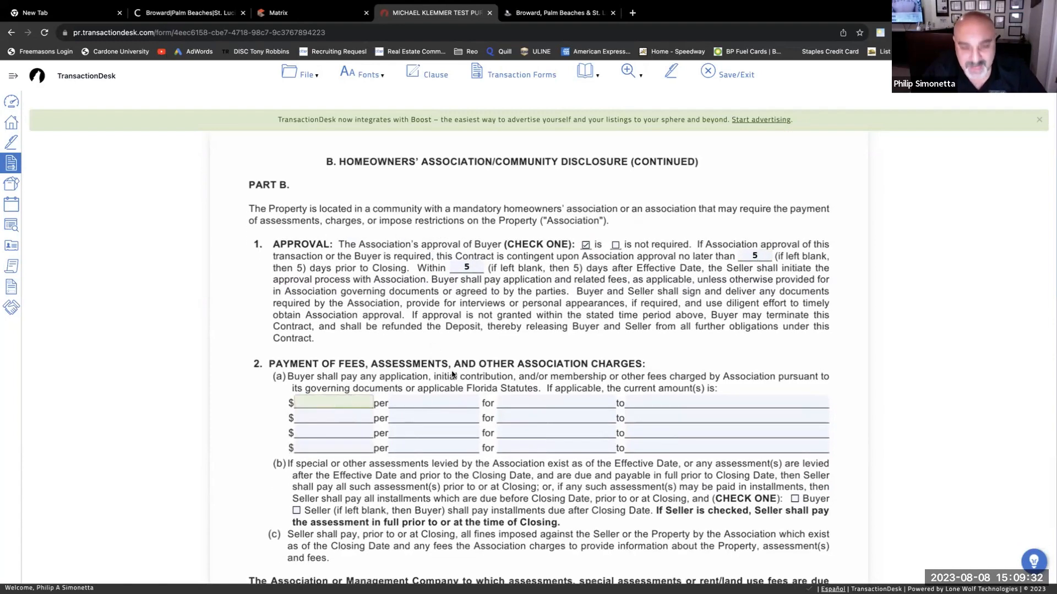
- Fill the first fee row: 100.00 ONE TIME for APPLICATION to ASSOCIATION
type("400")
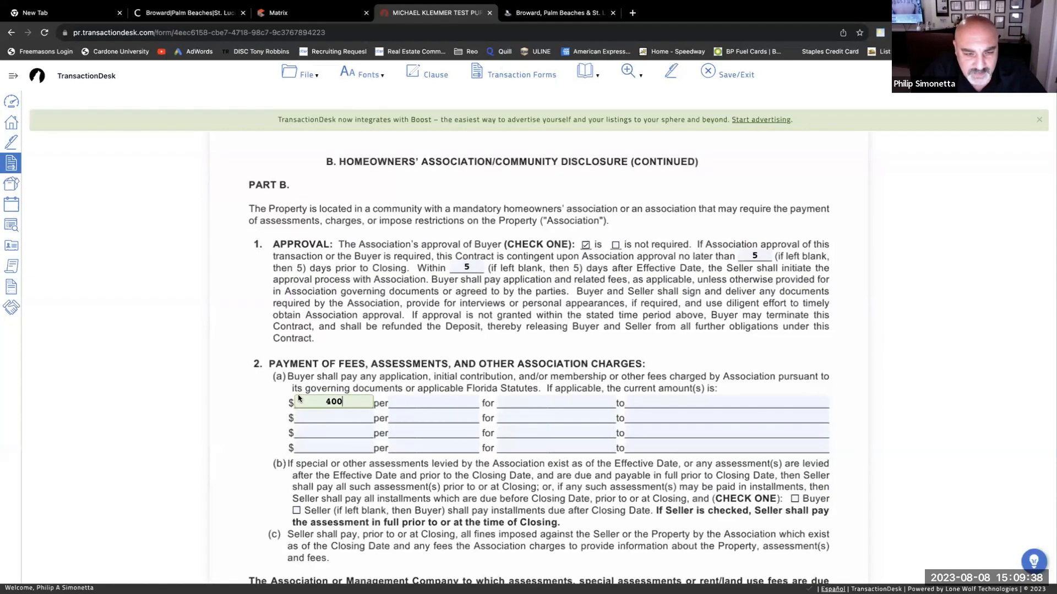
scroll(416, 391, "down", 1)
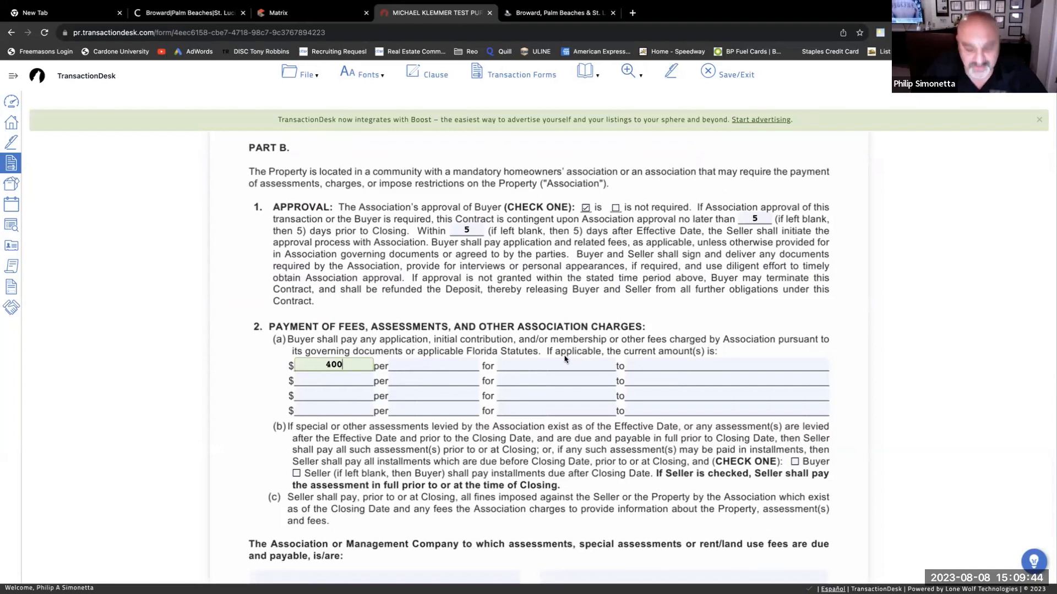
key("BackSpace")
key("BackSpace")
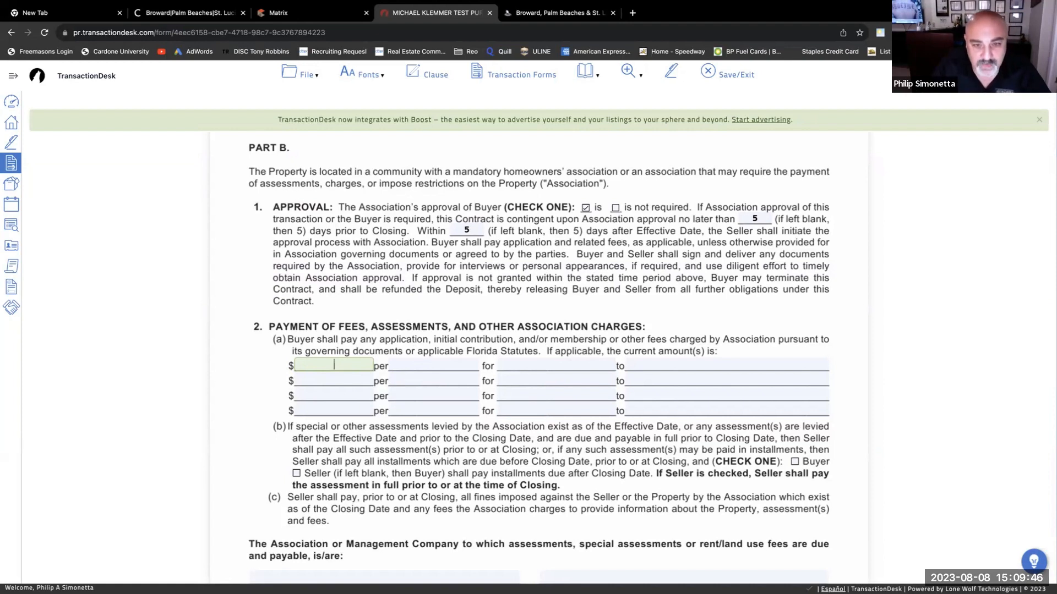
type("11")
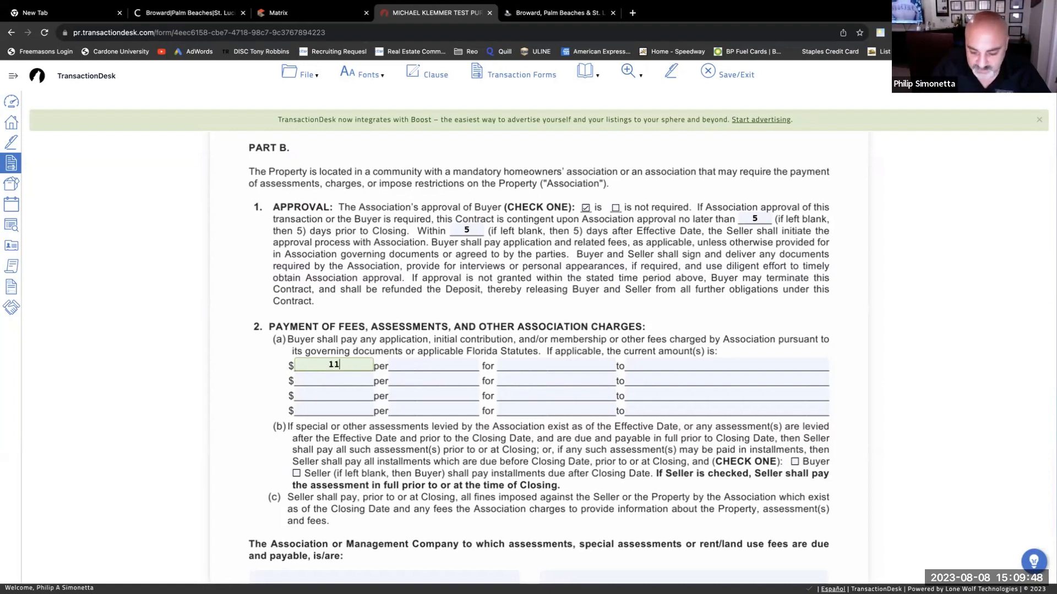
key("BackSpace")
type("001")
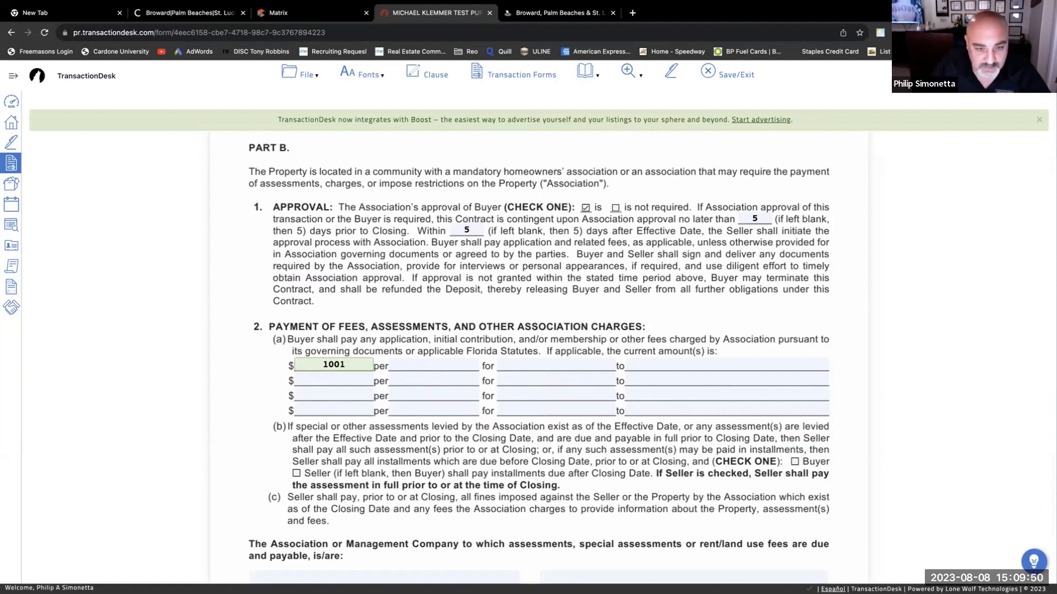
key("BackSpace")
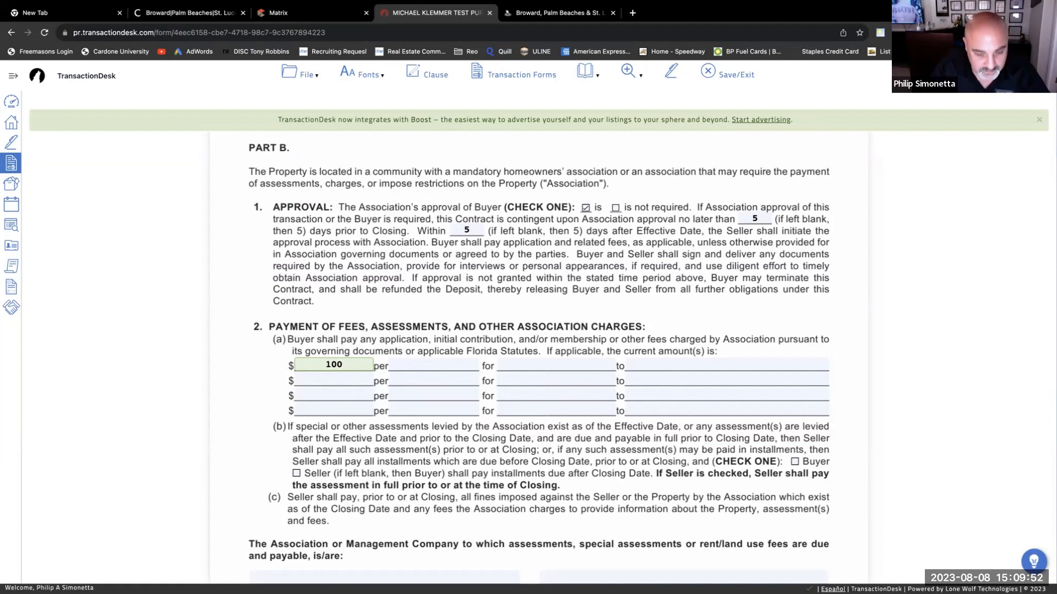
key("Tab")
type("ONE TIME")
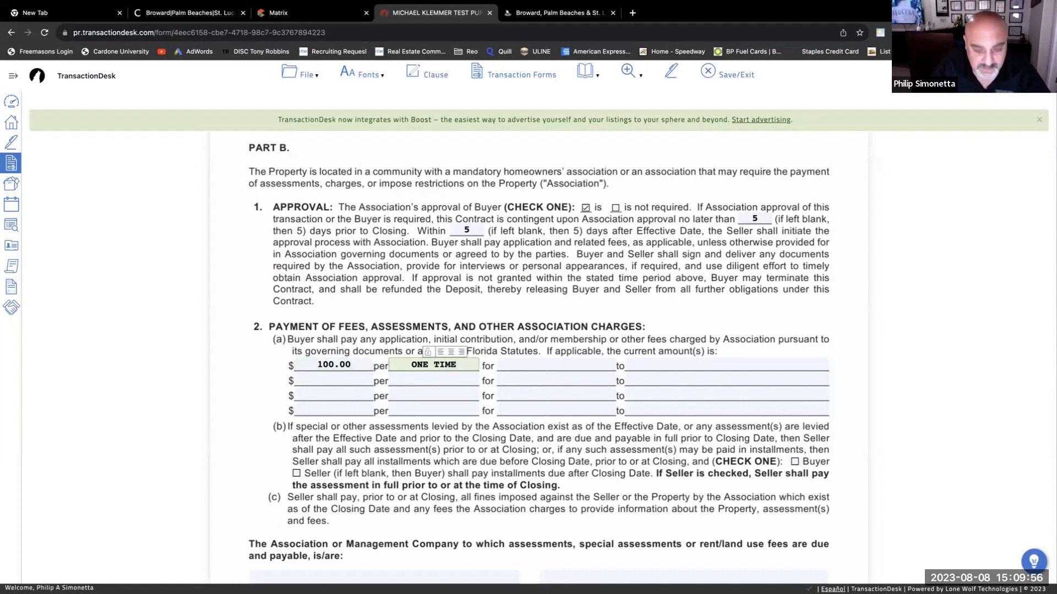
key("Tab")
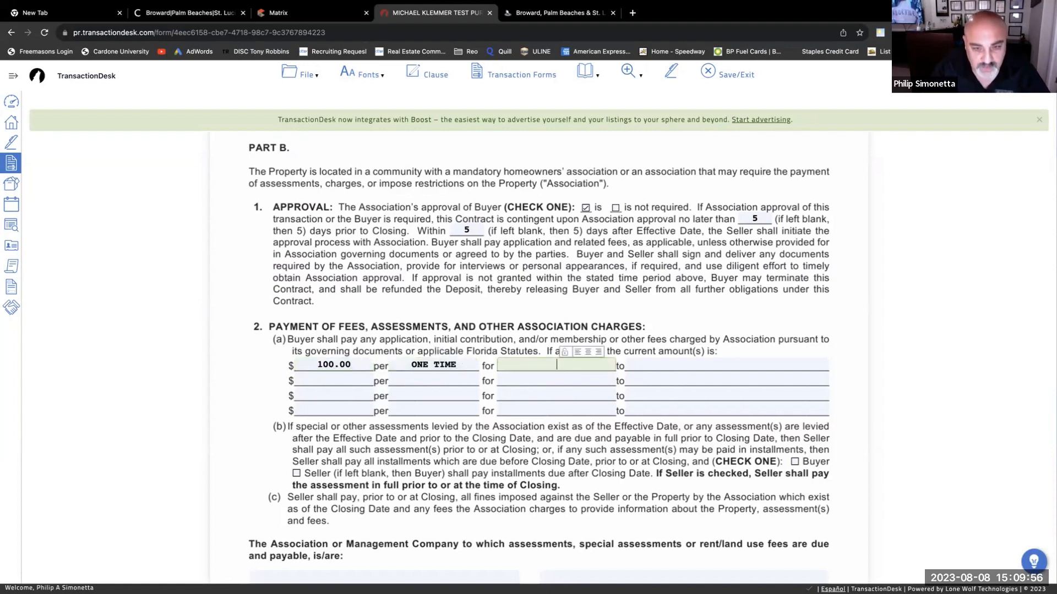
type("APPLI")
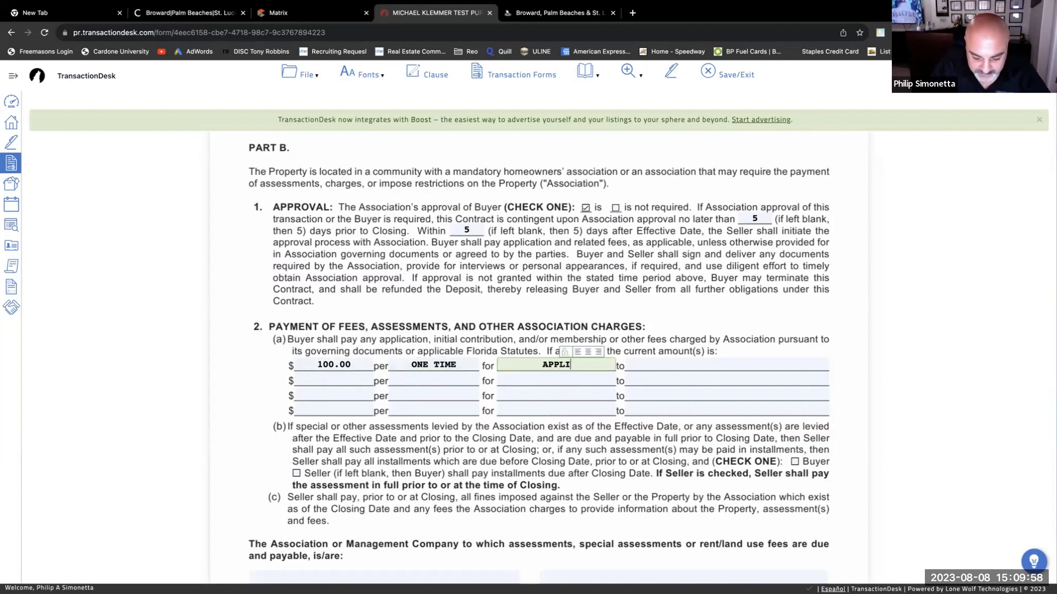
type("CATION")
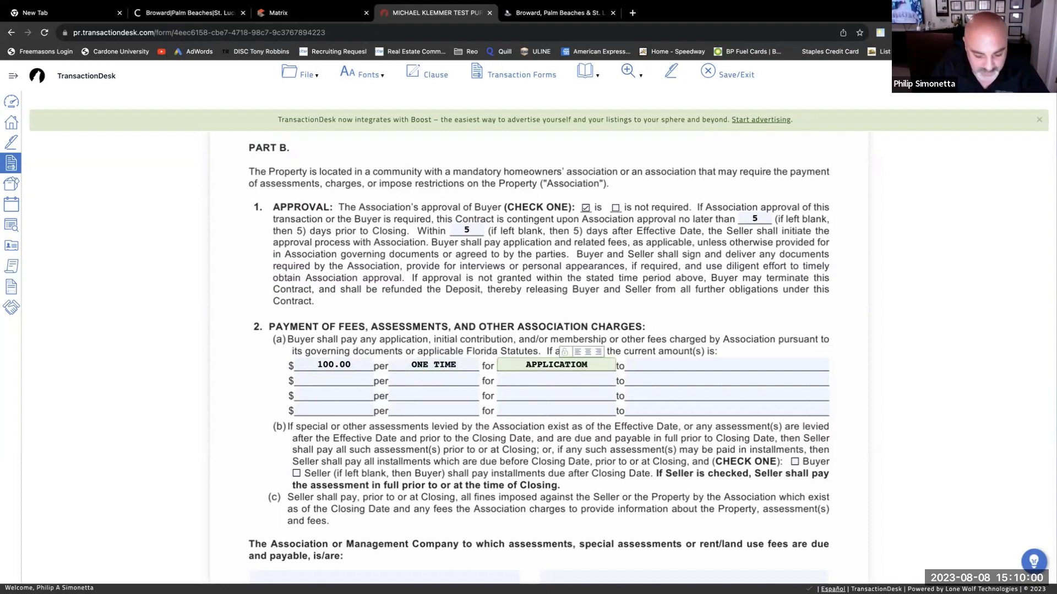
type("=")
key("BackSpace")
key("BackSpace")
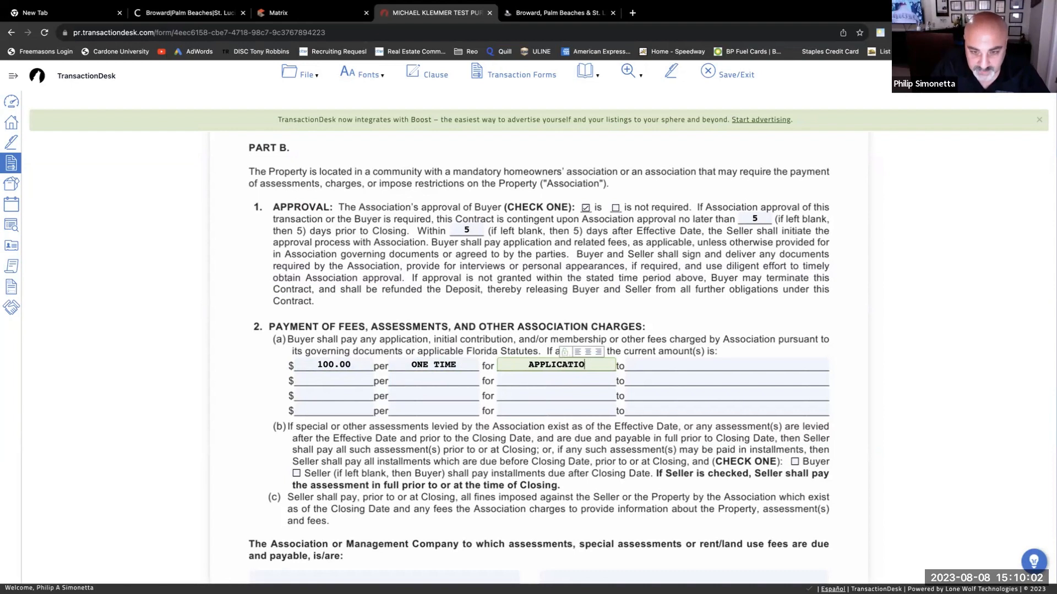
type("N")
key("Tab")
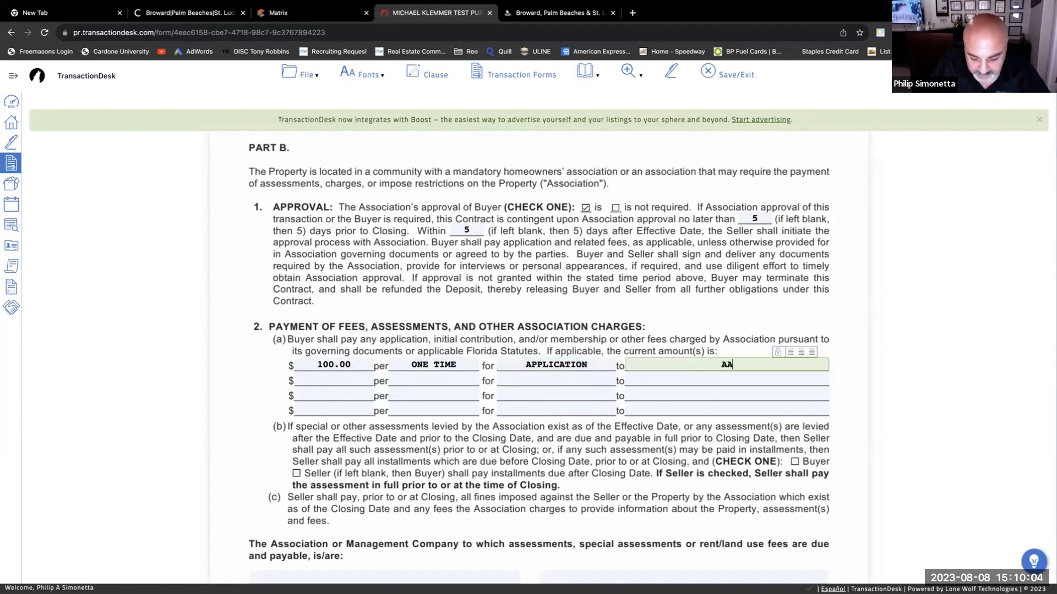
type("ASSP")
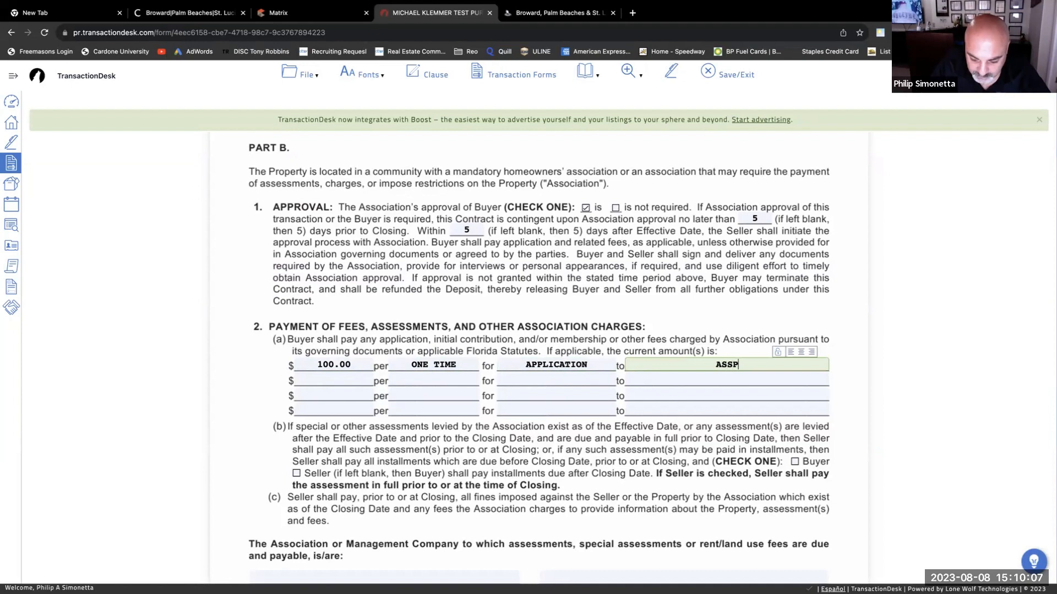
key("BackSpace")
type("OCIATION")
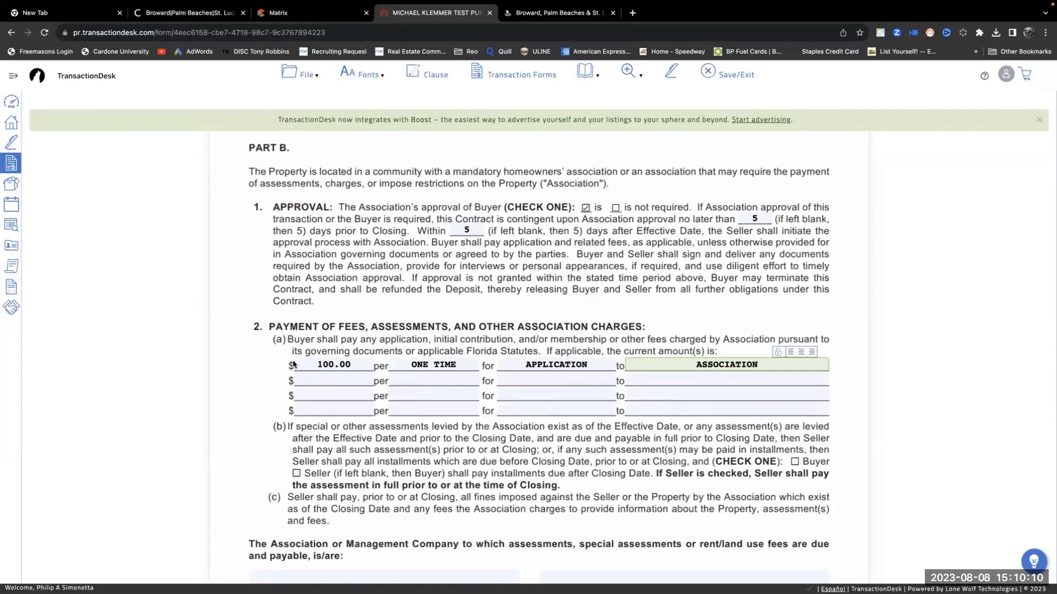
- Fill the second fee row: 200.00 per MONTH for FEES to ASSOCIATION
left_click(336, 376)
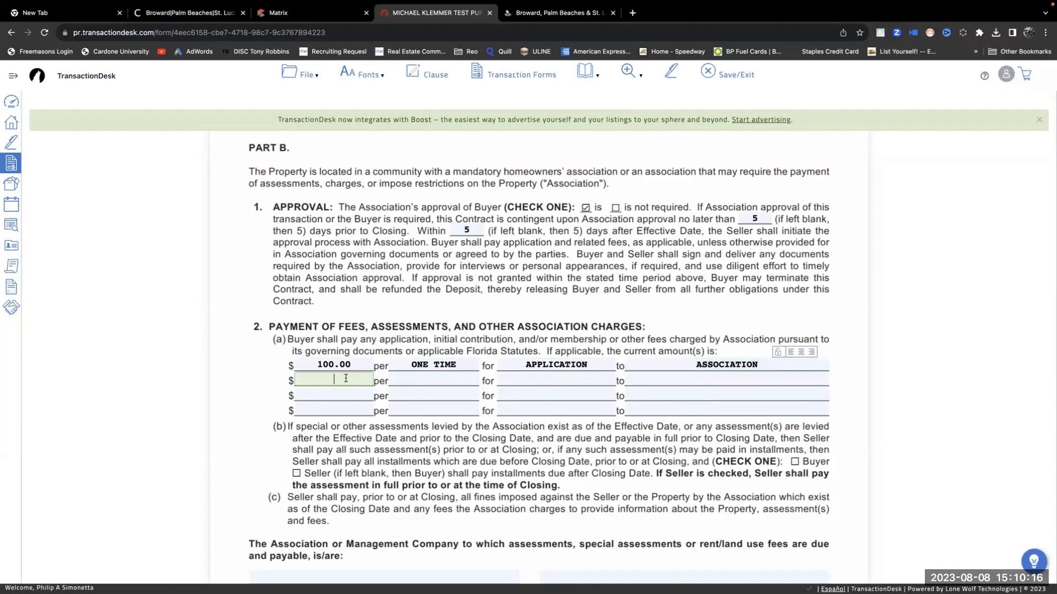
scroll(562, 366, "down", 5)
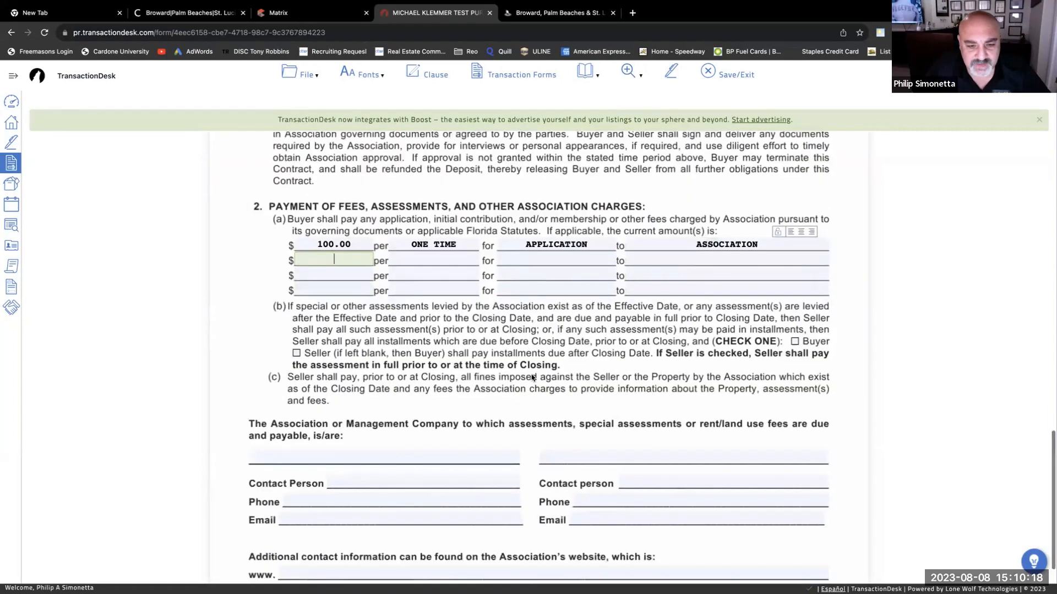
scroll(532, 378, "up", 3)
scroll(532, 378, "up", 7)
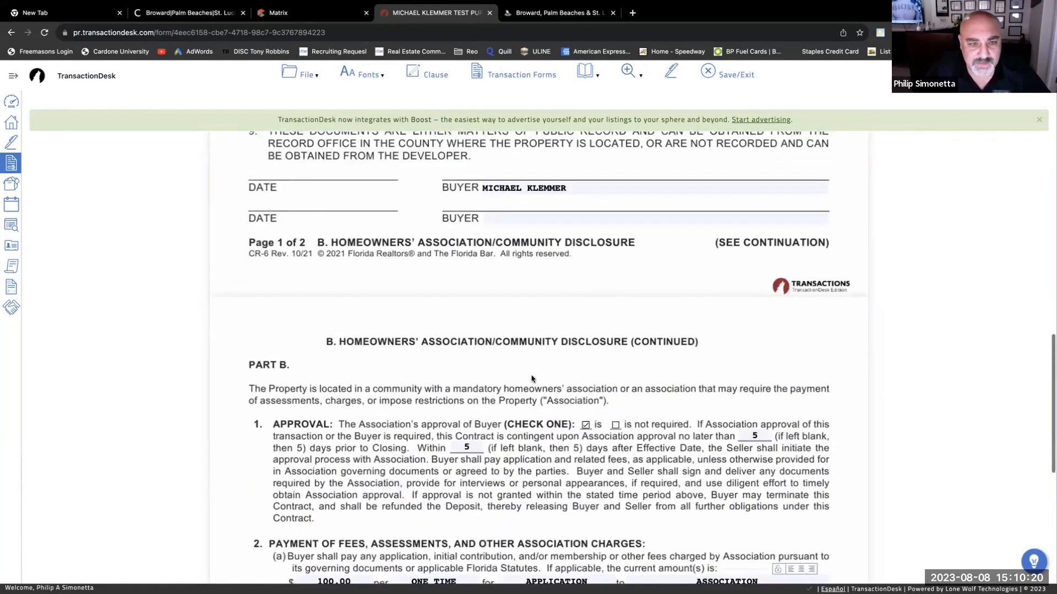
scroll(400, 365, "down", 5)
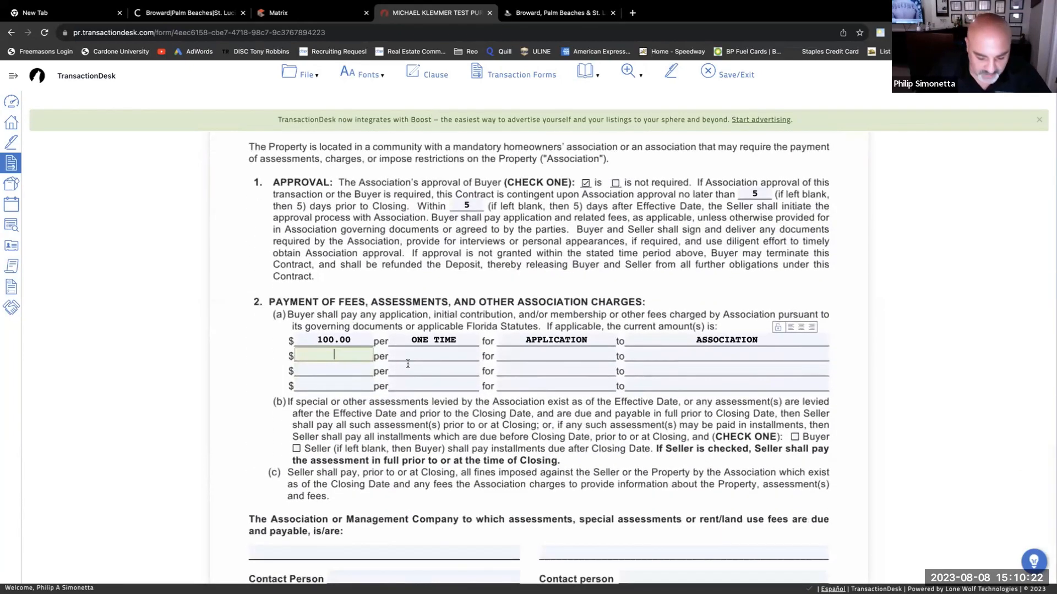
type("200")
key("Tab")
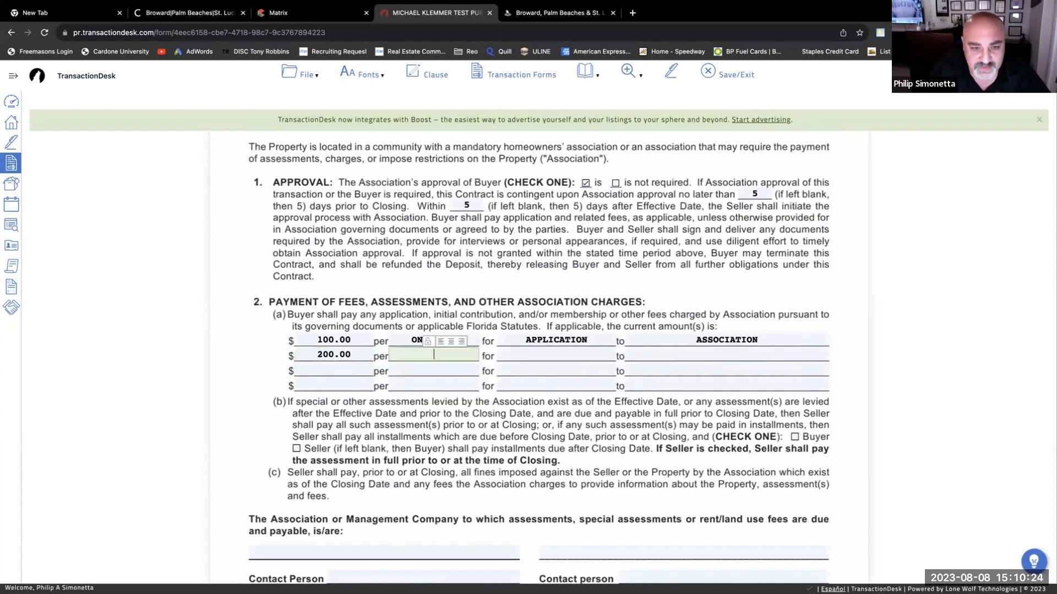
type("MONTH")
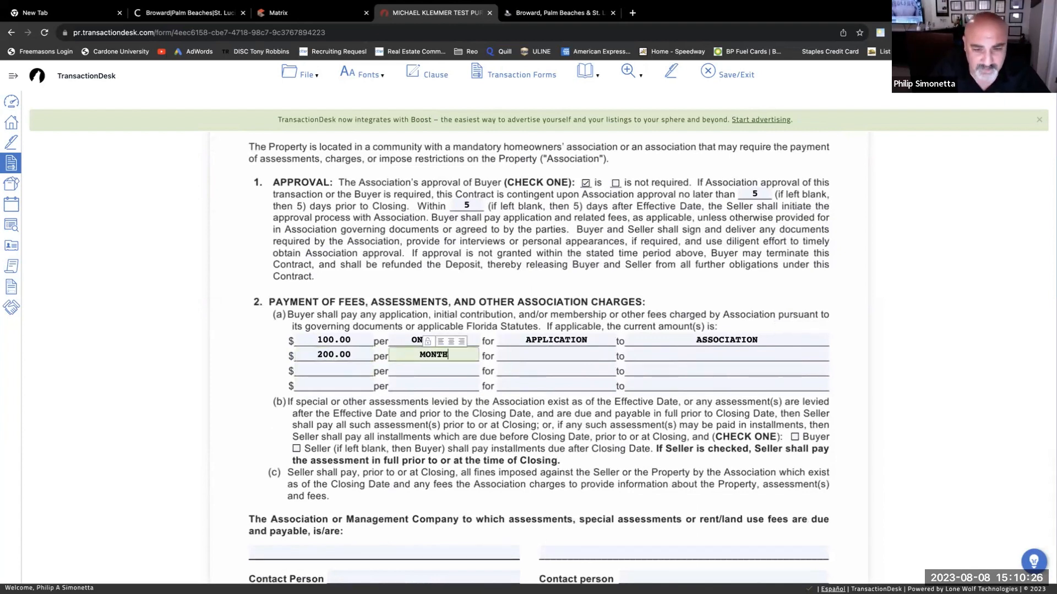
key("Tab")
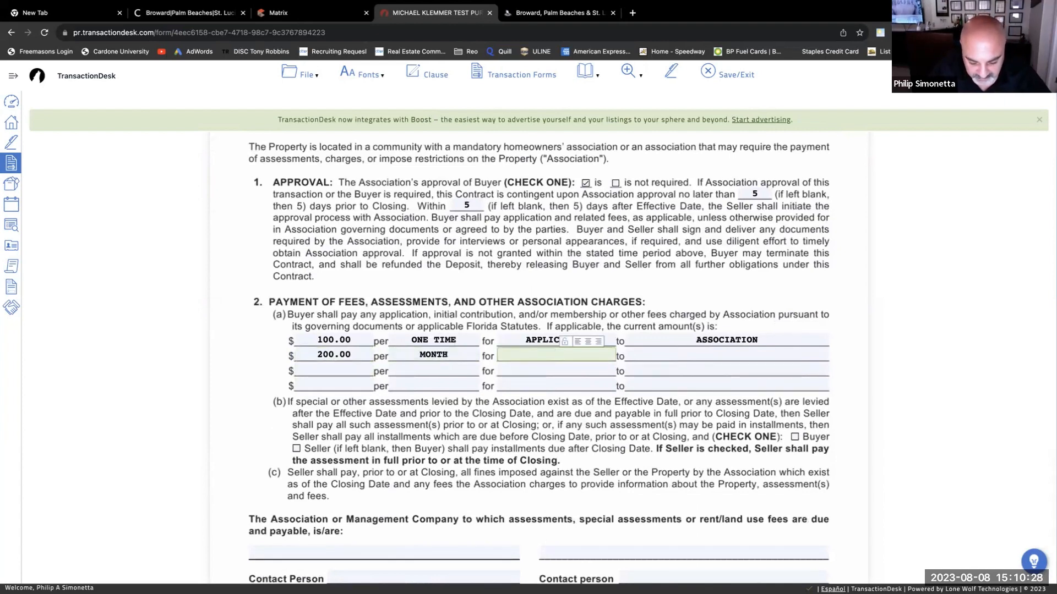
type("FEES")
key("Tab")
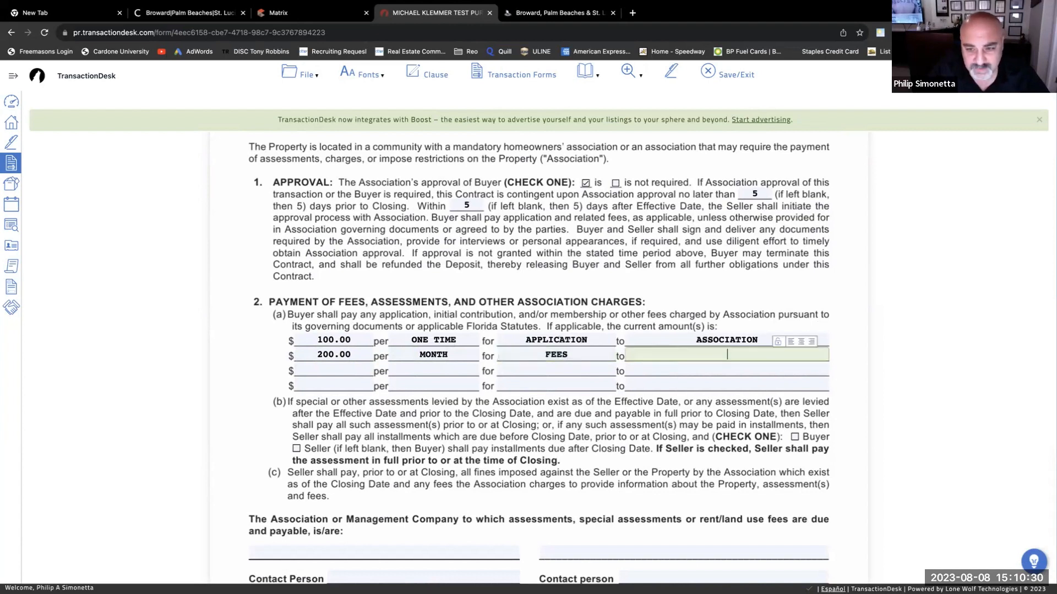
type("ASSOCIA")
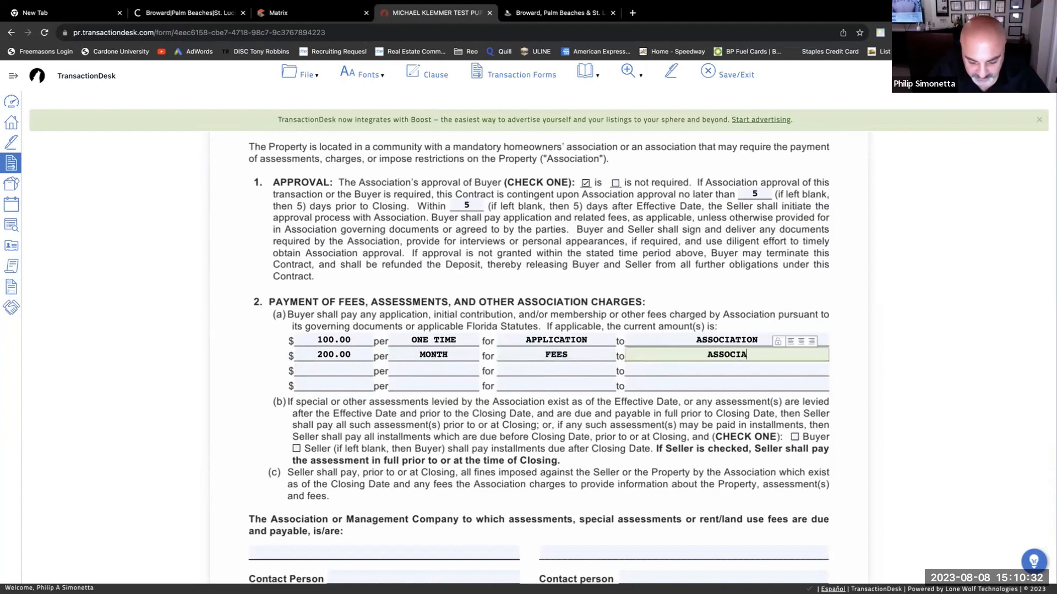
type("TION")
key("Tab")
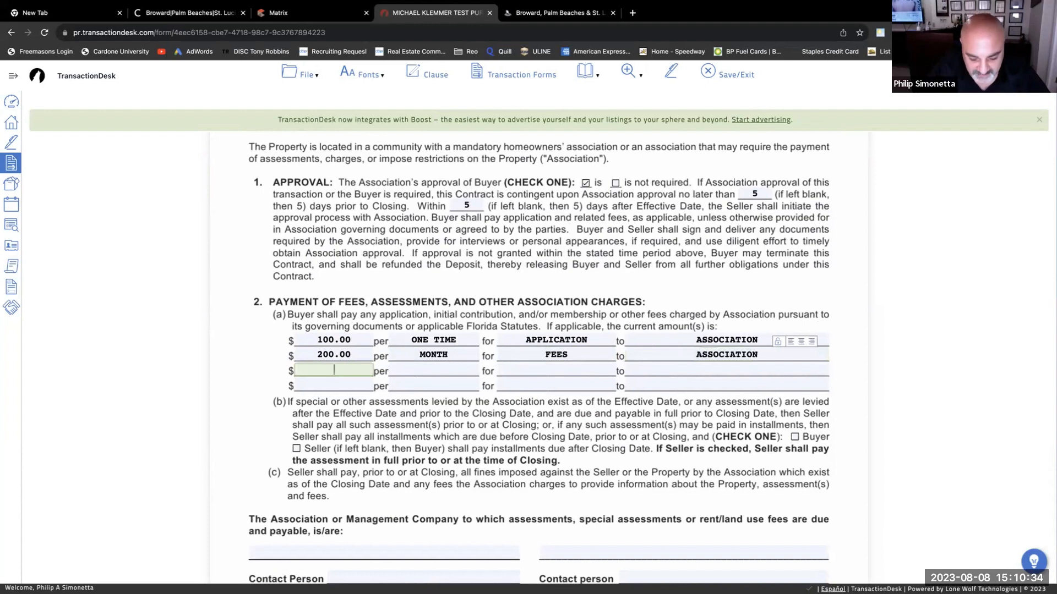
- Fill the third fee row: 50.00 ONETIME for BACKGROUND CHECK to ASSOCIATION
type("50")
key("Tab")
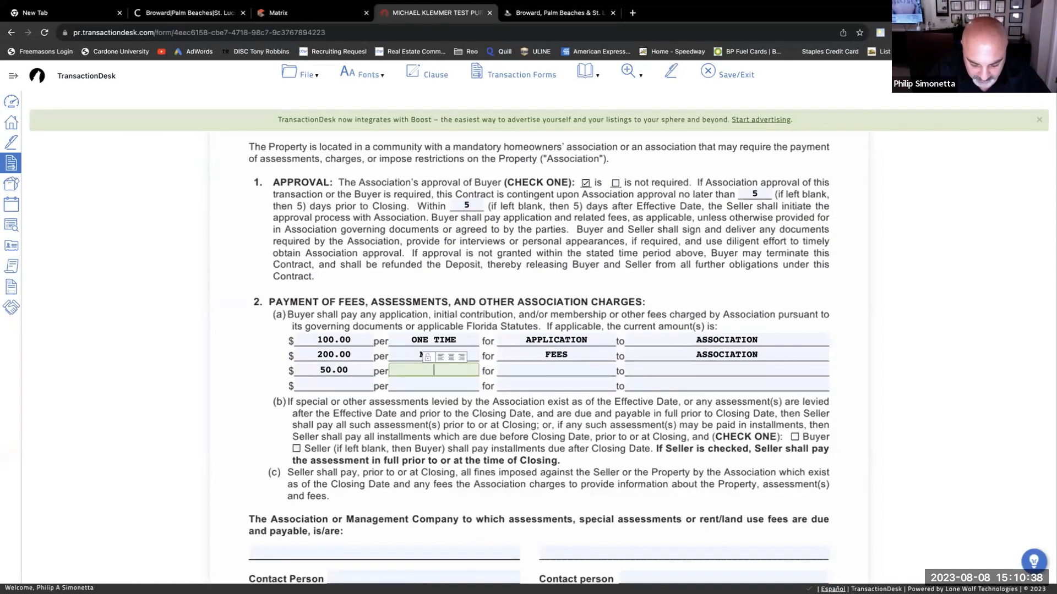
type("BAC")
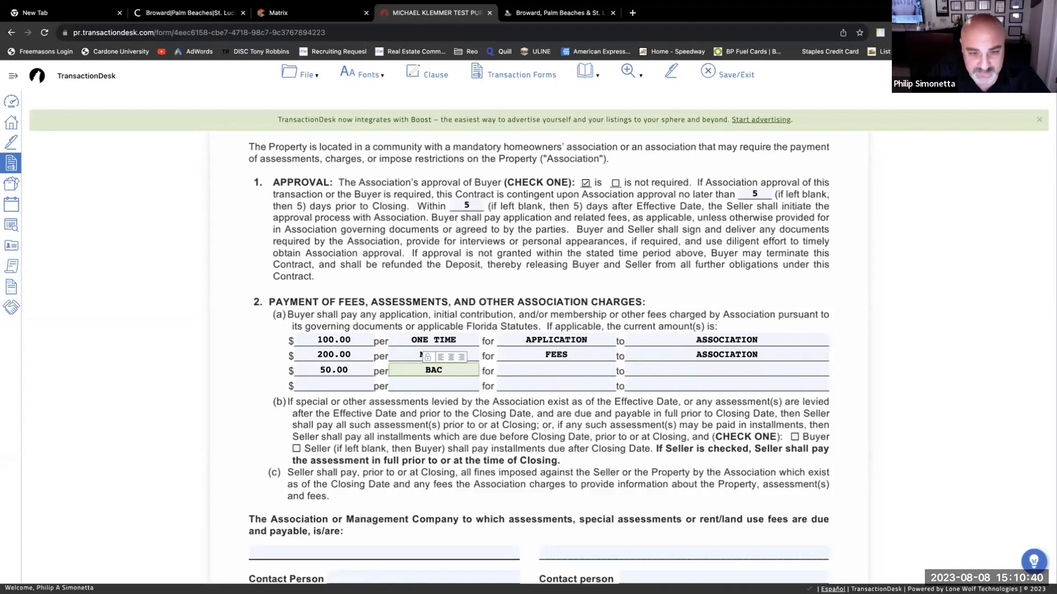
key("BackSpace")
key("BackSpace")
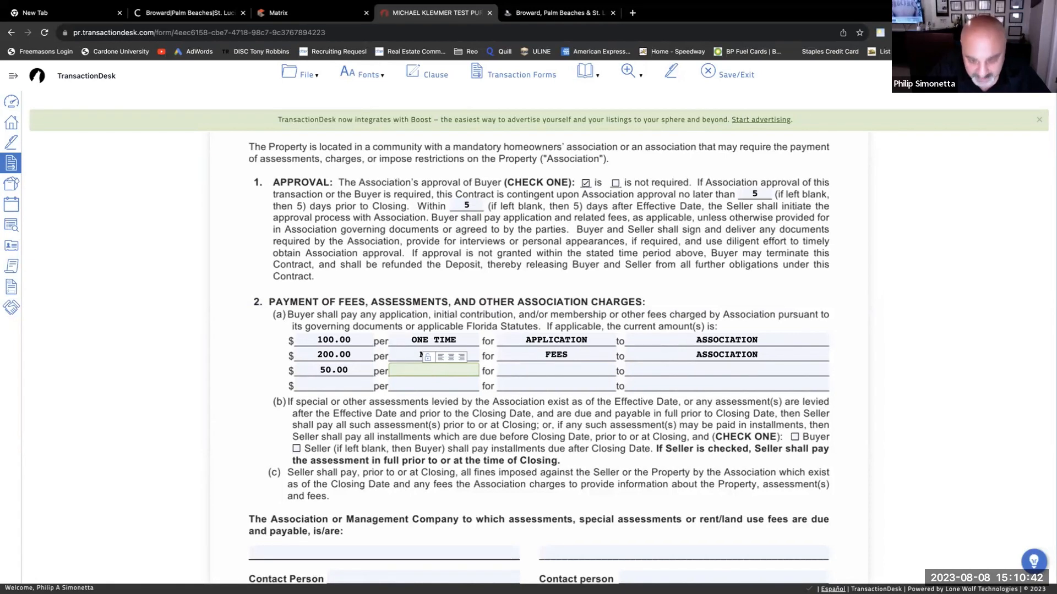
type("NETIME")
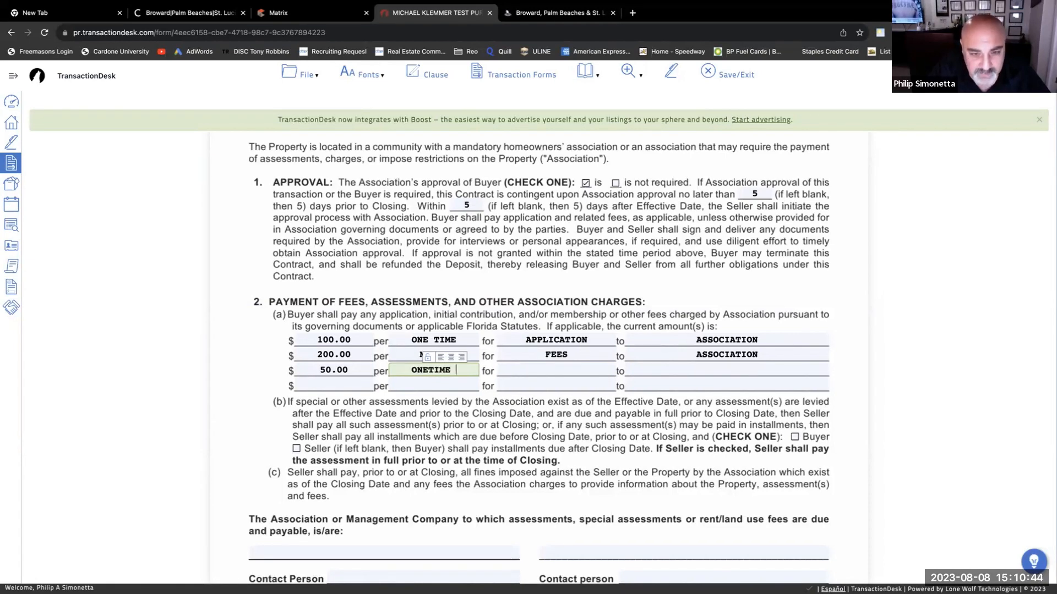
key("Tab")
type("BA")
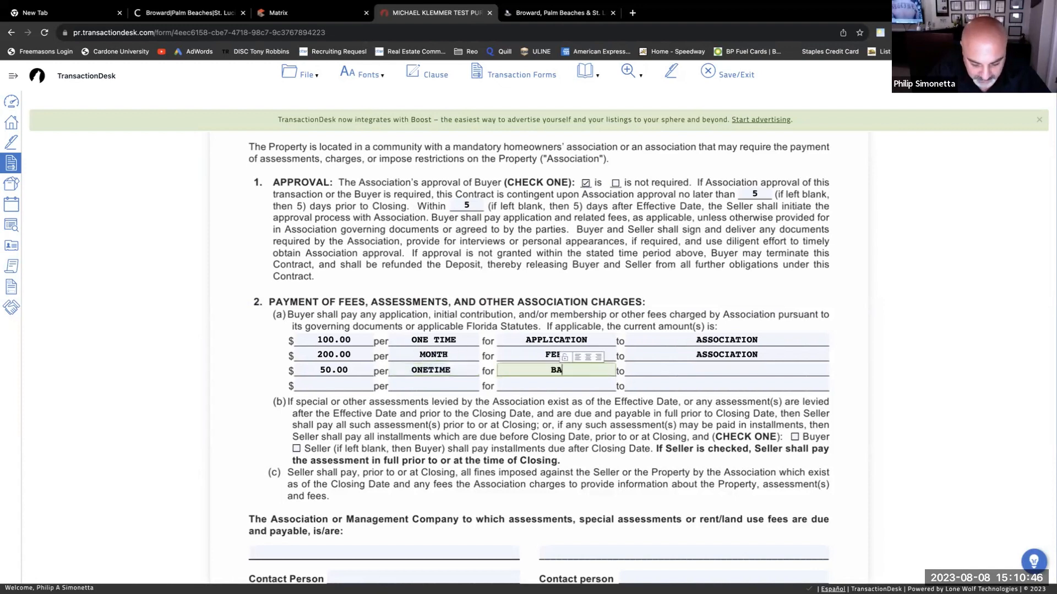
type("CKGRO")
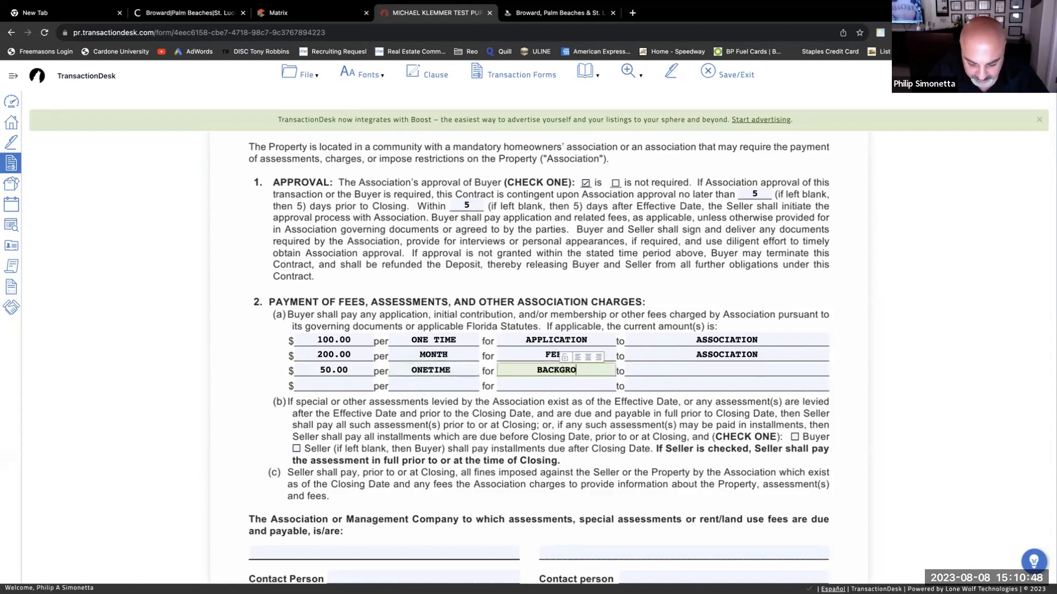
type("UND CHECK")
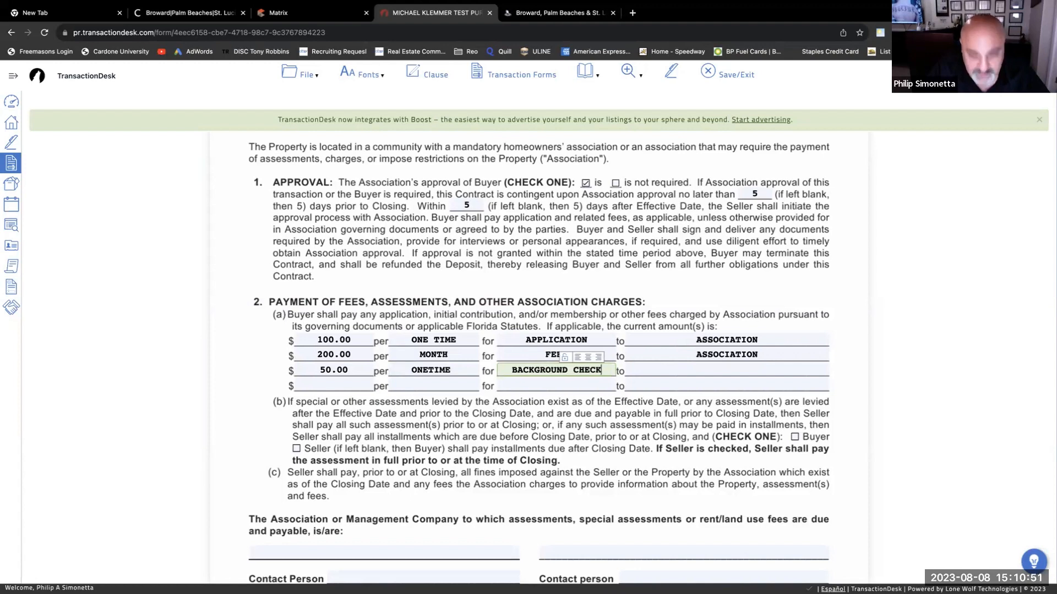
key("Tab")
type("ASSO")
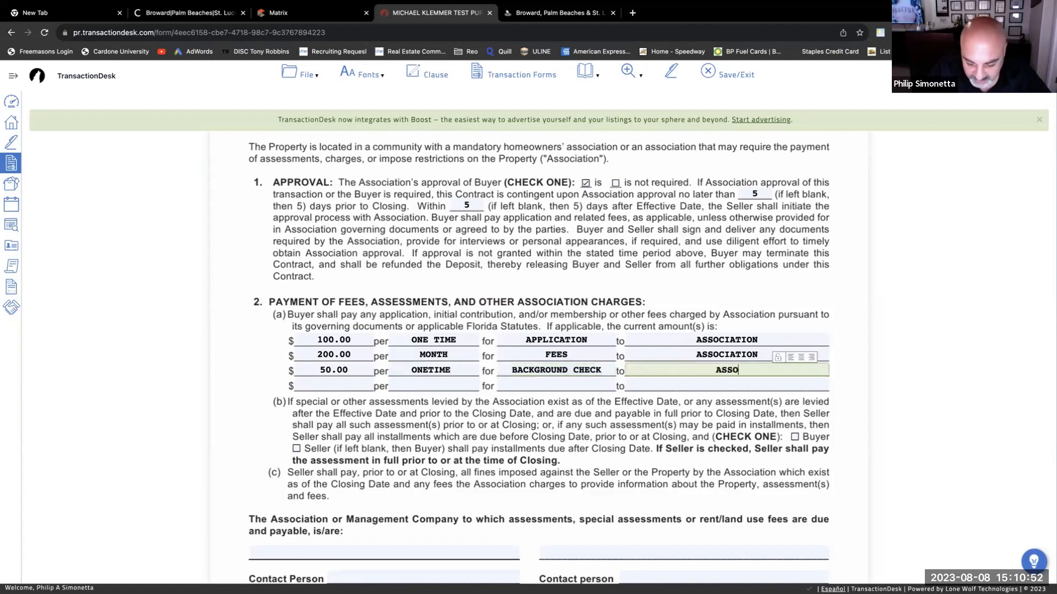
type("CI")
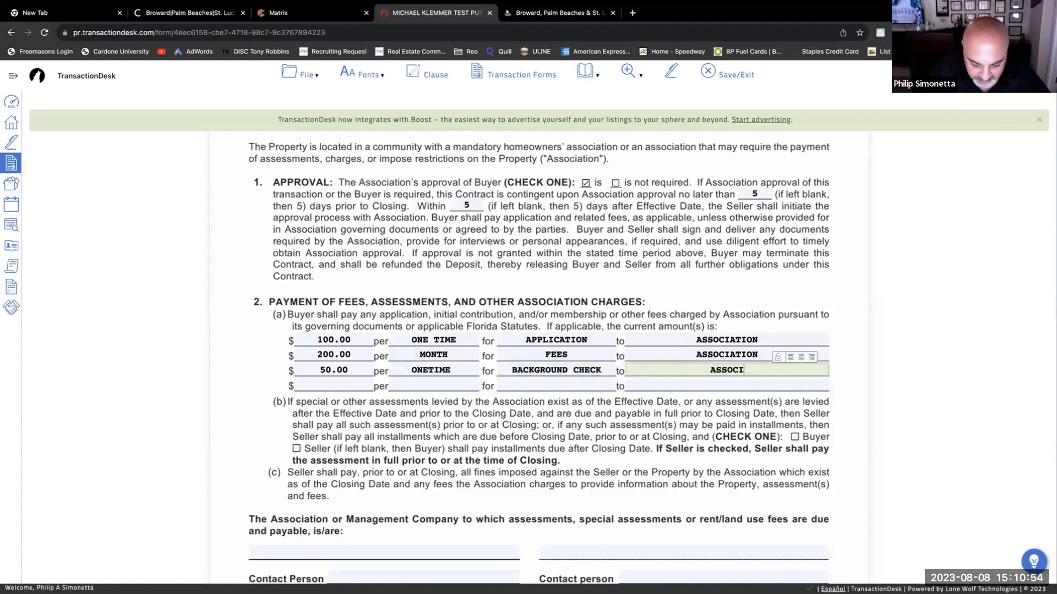
type("ATION")
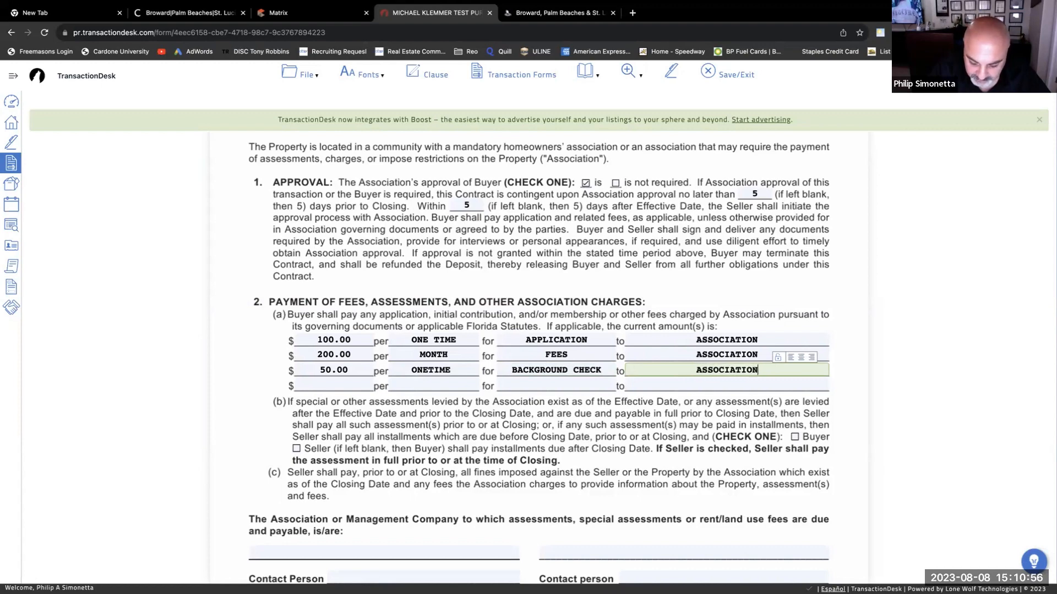
- Leave the fourth fee row empty and scroll on past the fee table
left_click(413, 388)
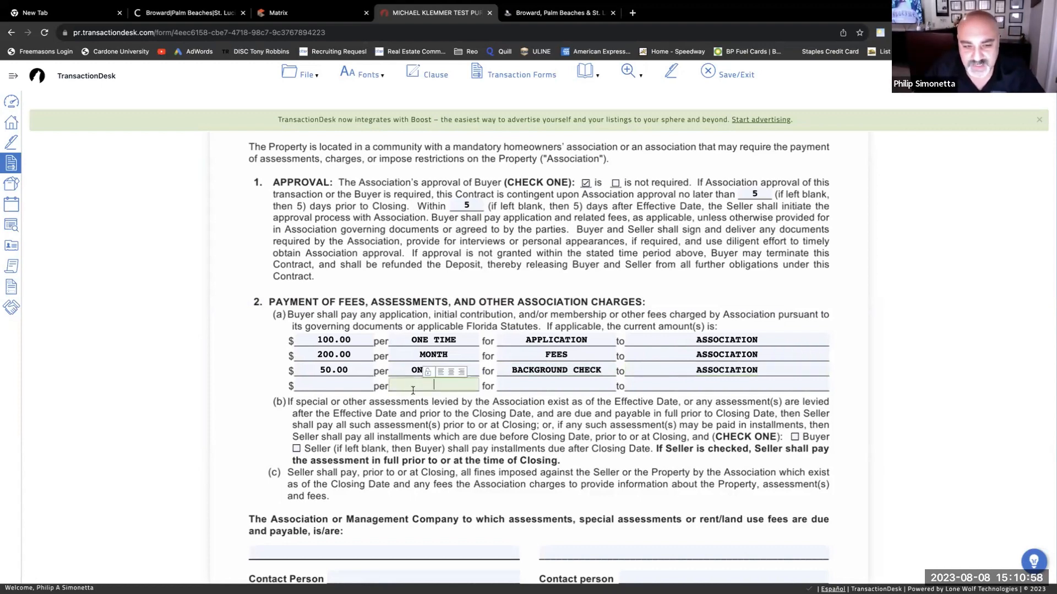
scroll(394, 408, "down", 1)
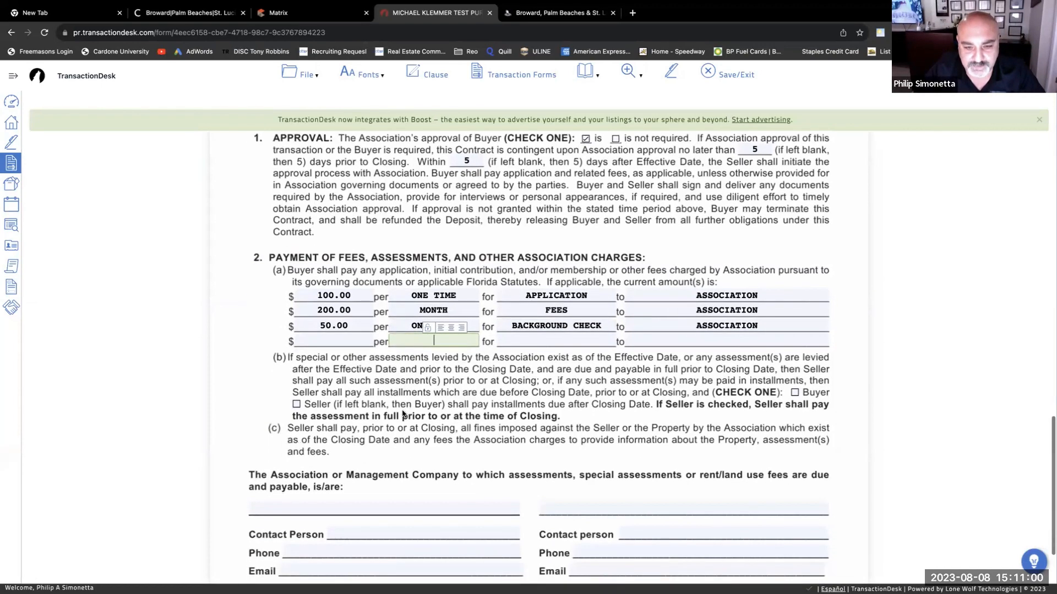
scroll(403, 414, "down", 1)
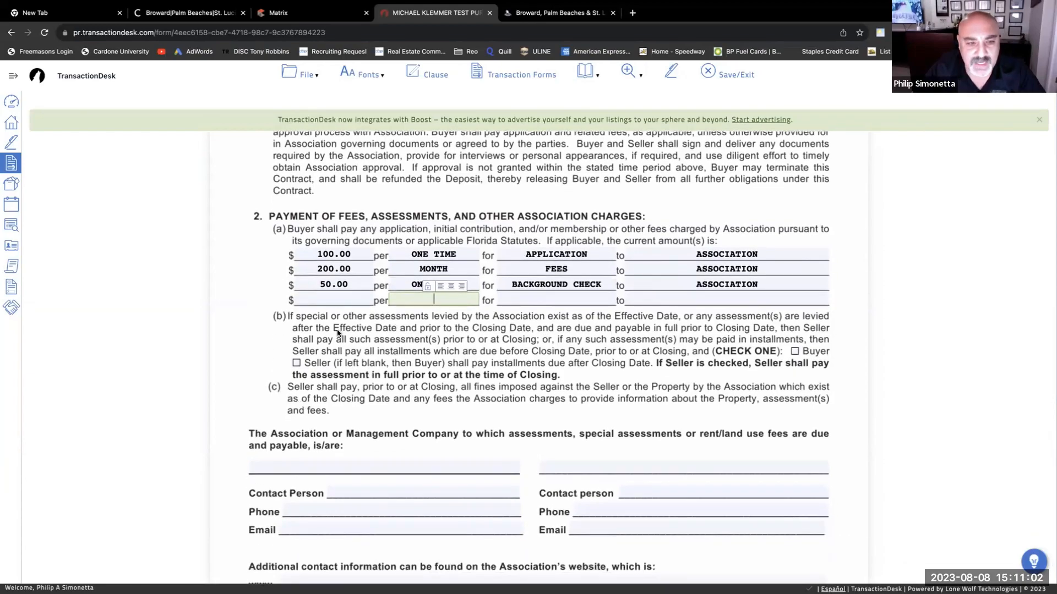
scroll(337, 332, "up", 15)
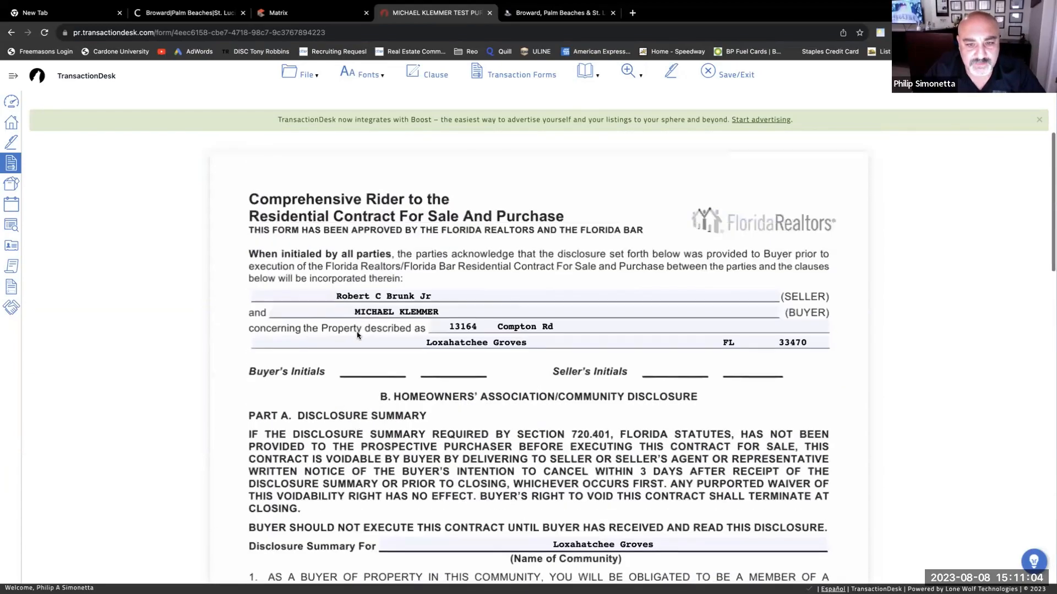
scroll(357, 335, "down", 10)
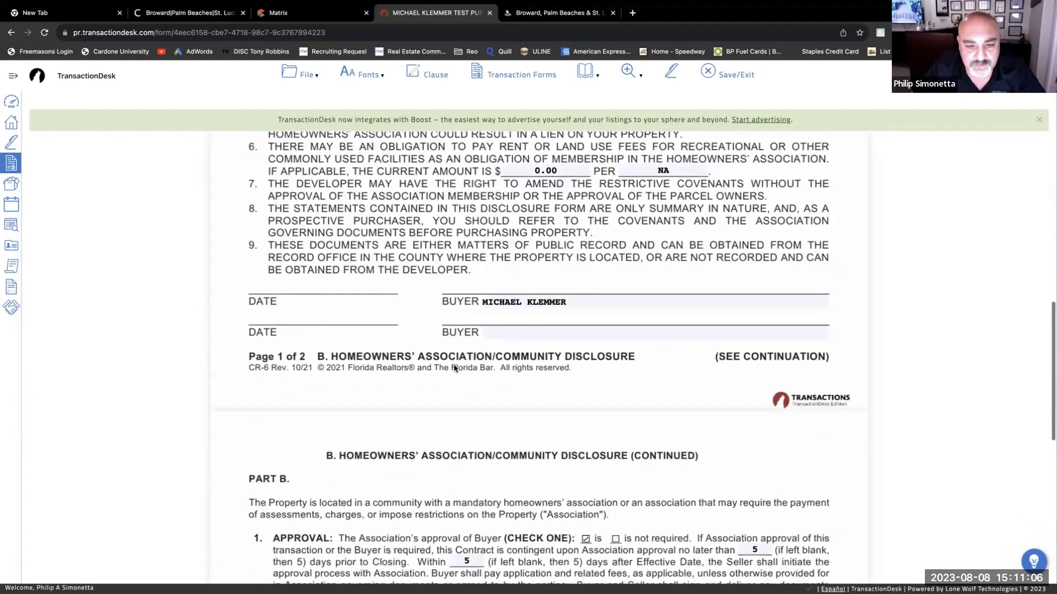
scroll(455, 368, "up", 10)
scroll(455, 368, "down", 3)
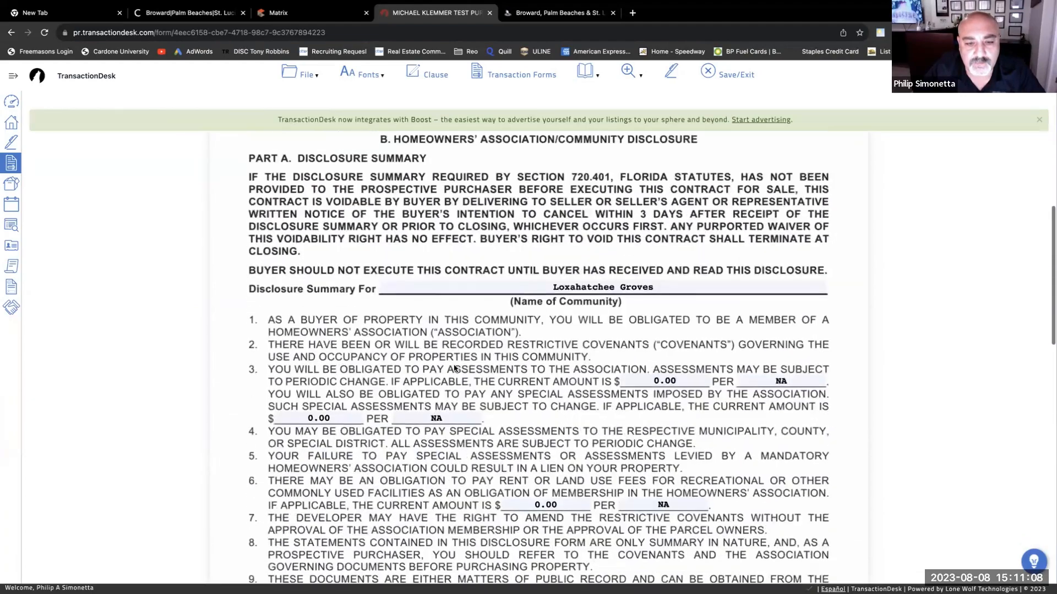
scroll(454, 369, "down", 10)
left_click(454, 366)
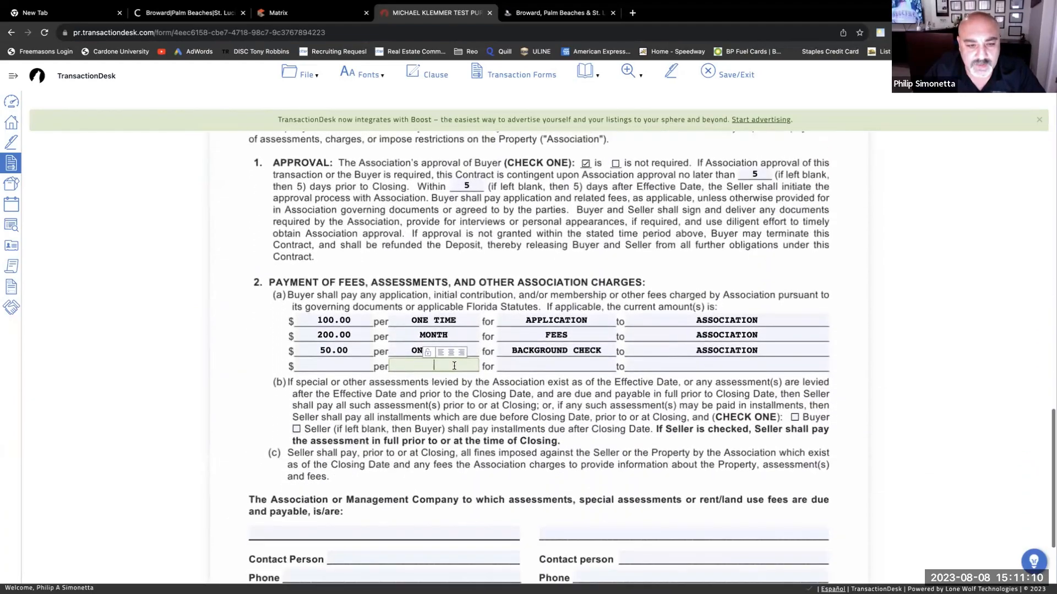
scroll(454, 366, "down", 3)
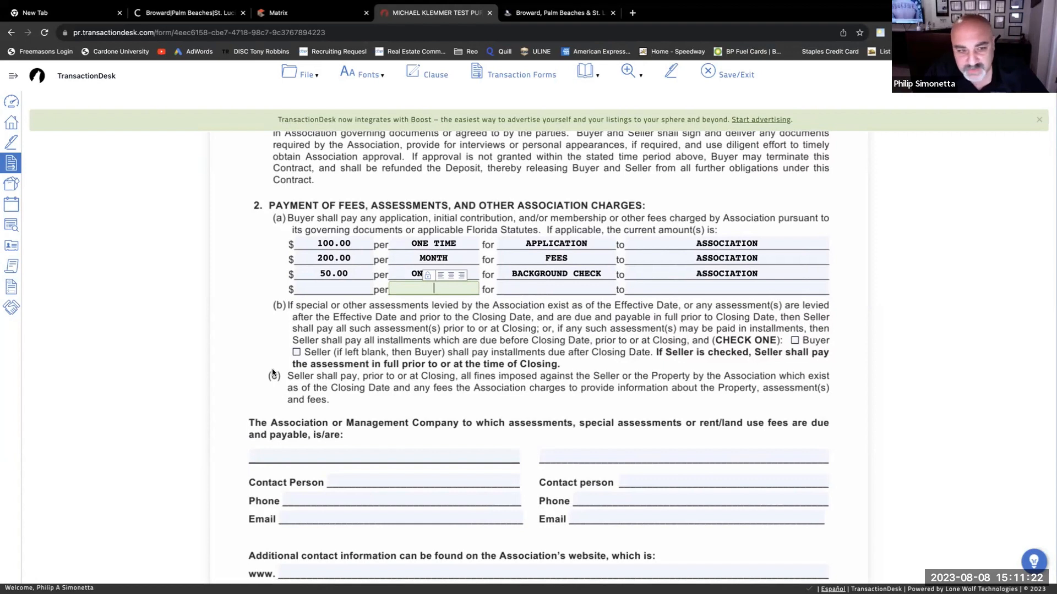
- Check Seller in item 2(b) to pay post-closing assessment installments, then scroll to the association contact fields
left_click(297, 353)
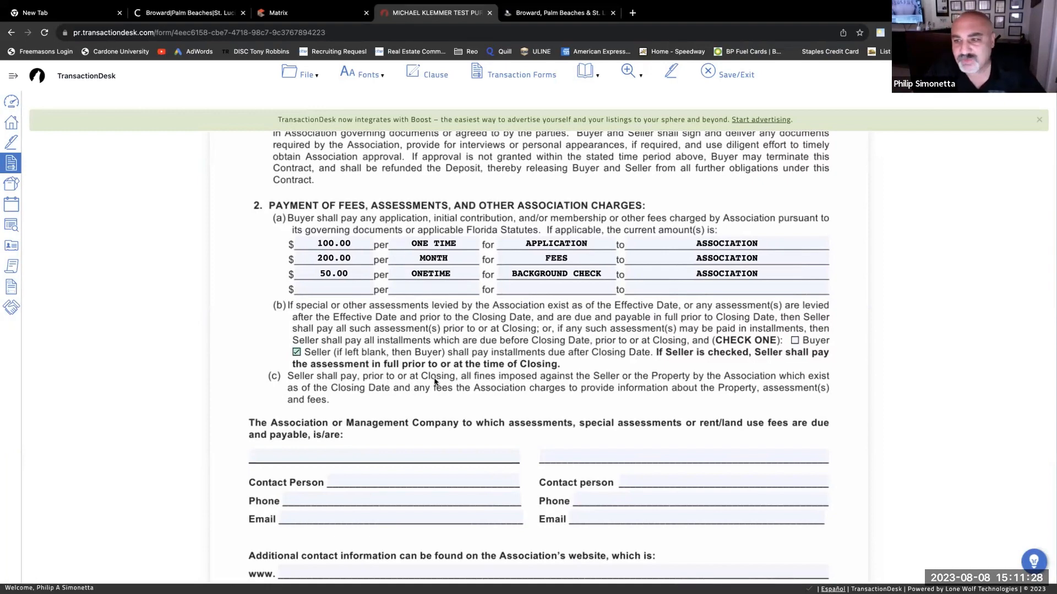
scroll(391, 394, "down", 3)
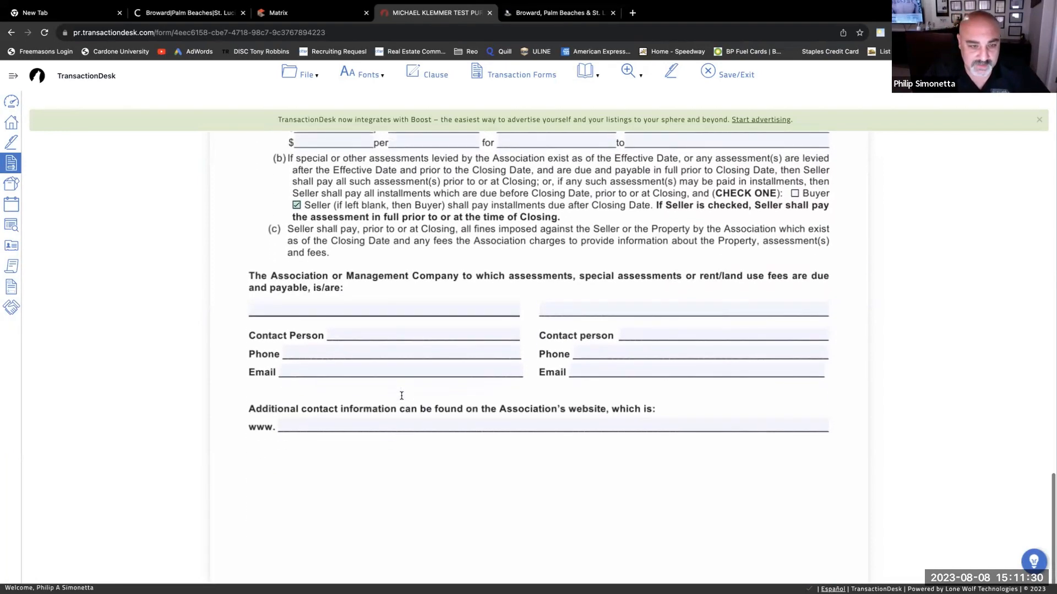
scroll(402, 397, "up", 3)
scroll(405, 401, "down", 2)
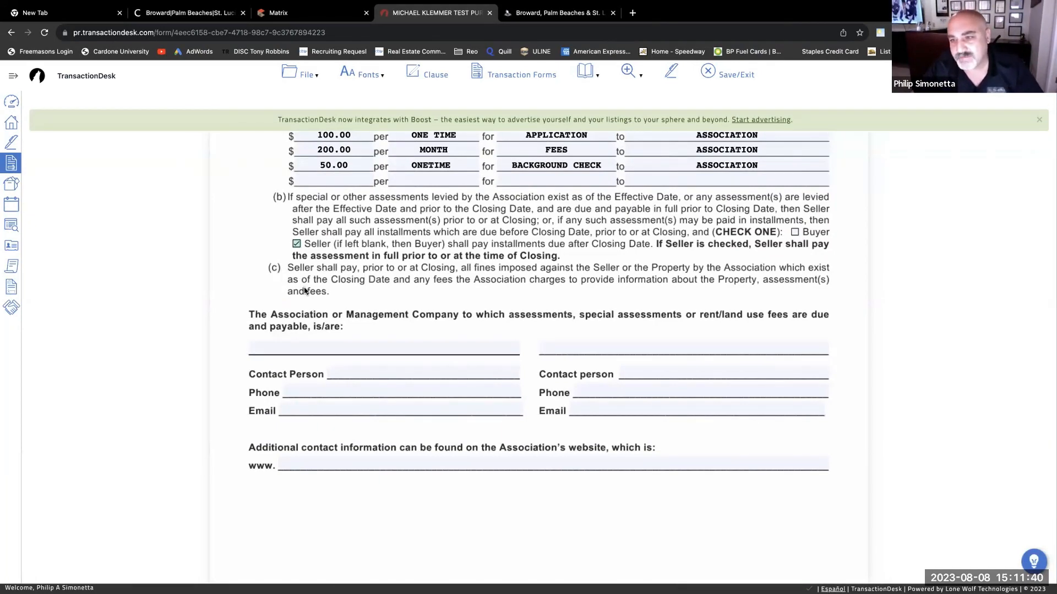
scroll(305, 290, "down", 3)
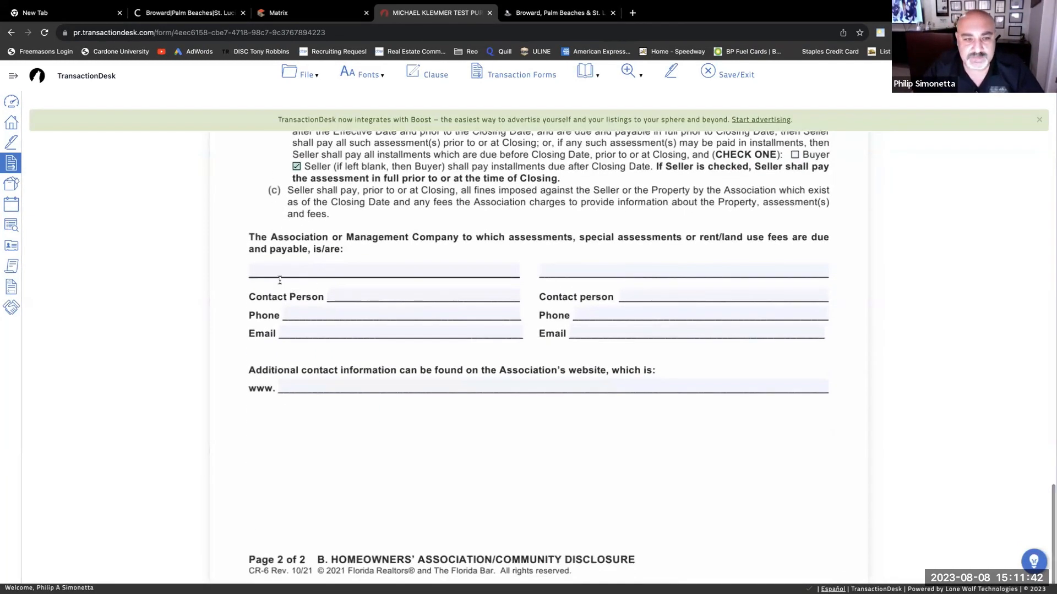
- Fill the association name, contact person, phone, email and website lines with placeholder test values
left_click(346, 272)
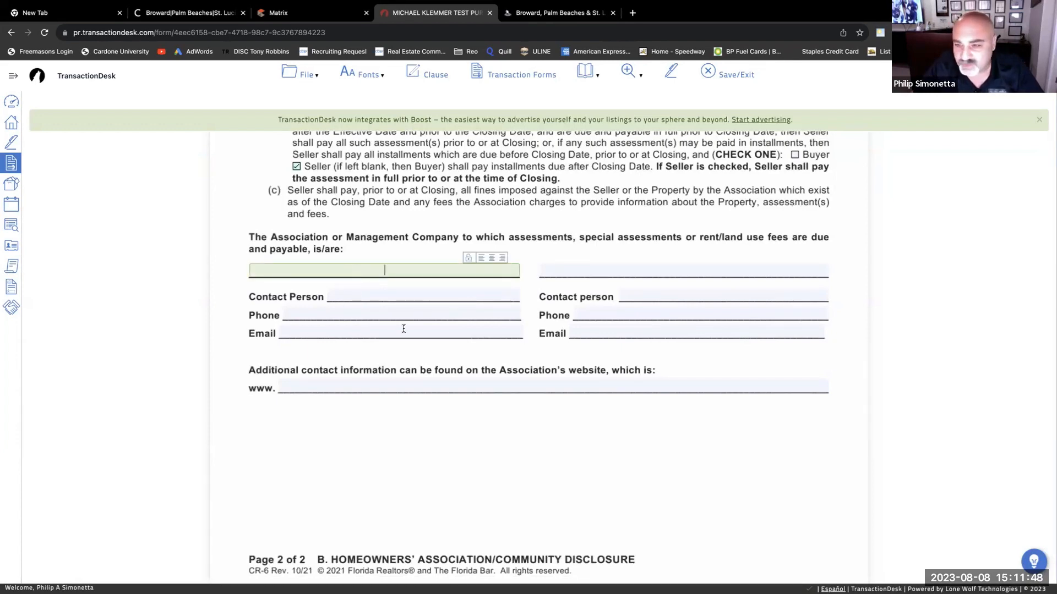
type("FDVVFDVFDV")
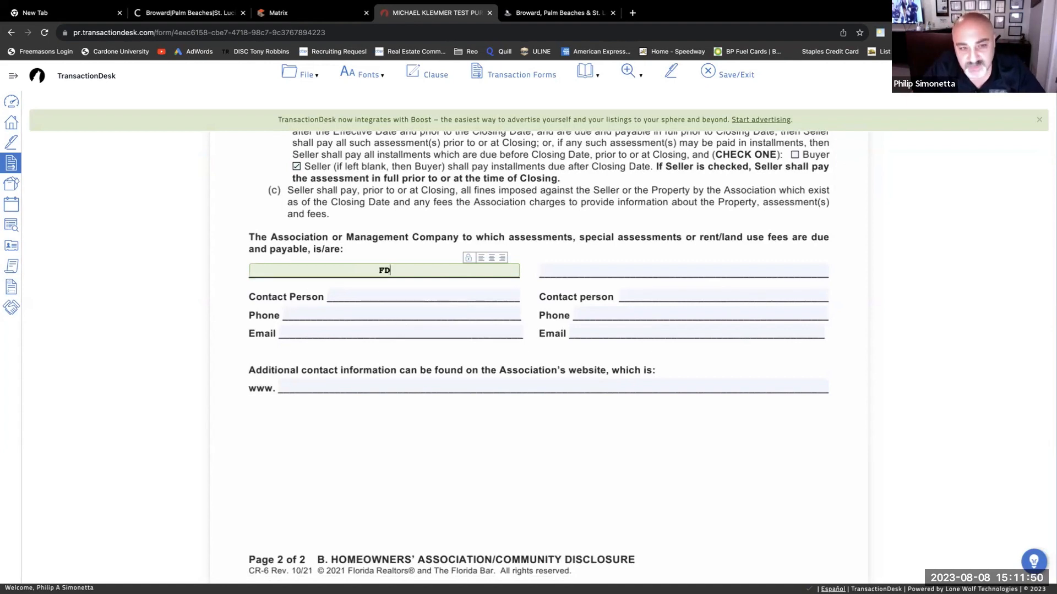
left_click(403, 297)
type("VFDVFDVDF")
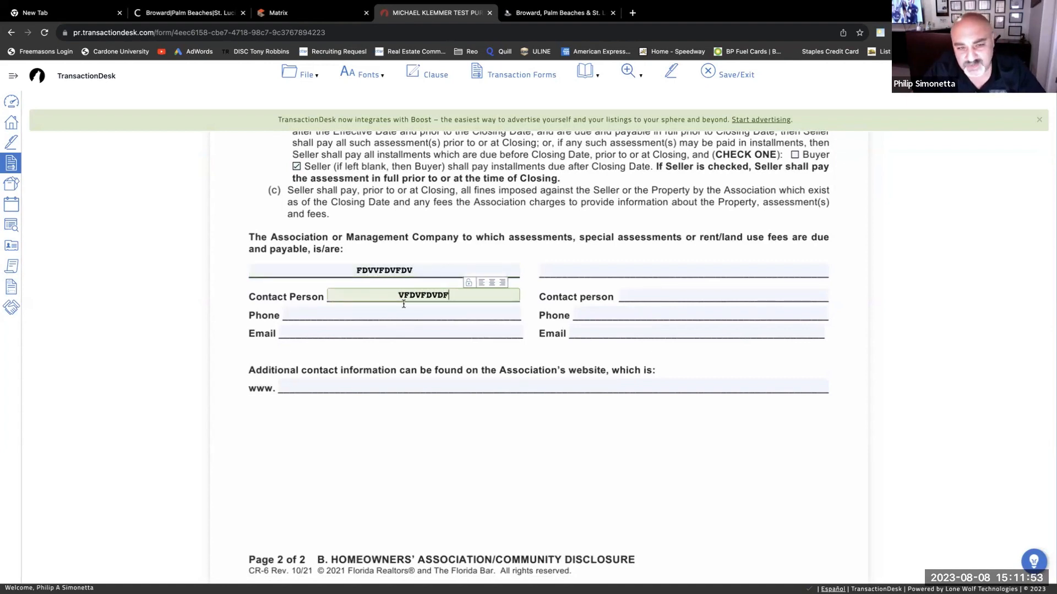
key("Tab")
type("22222222")
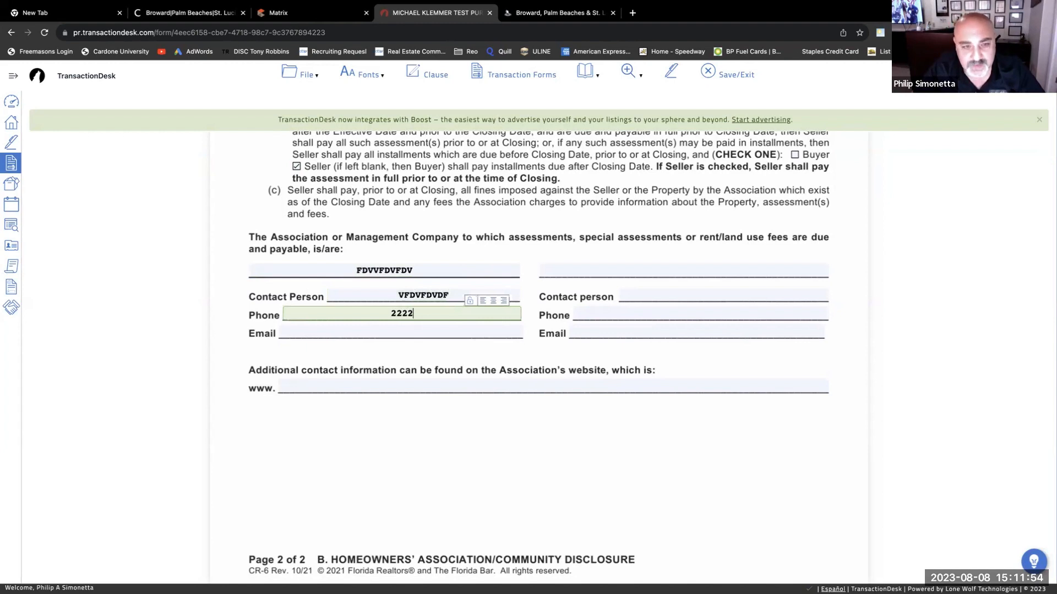
left_click(393, 329)
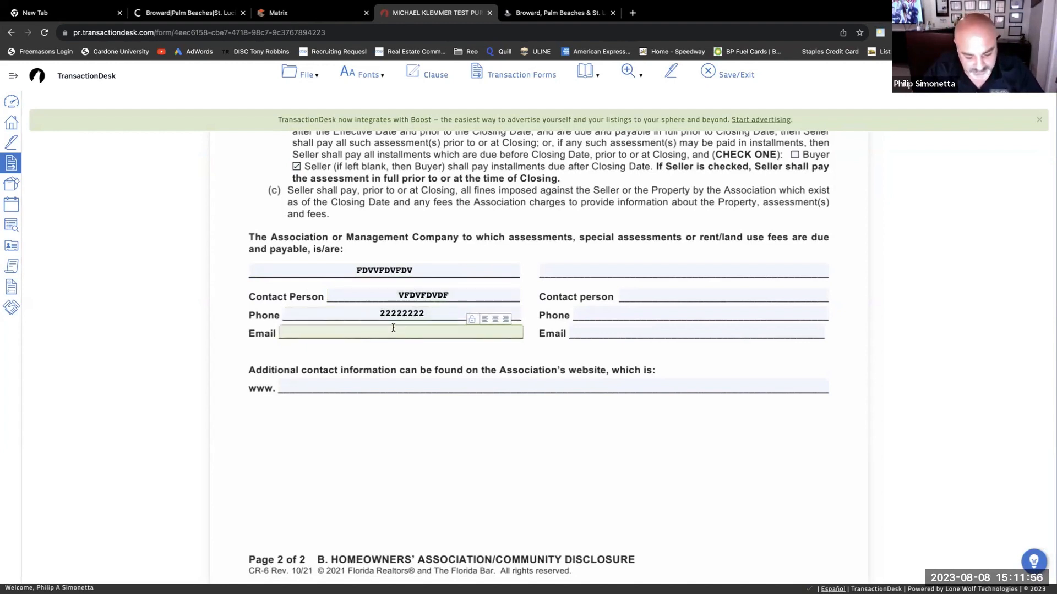
type("@GN")
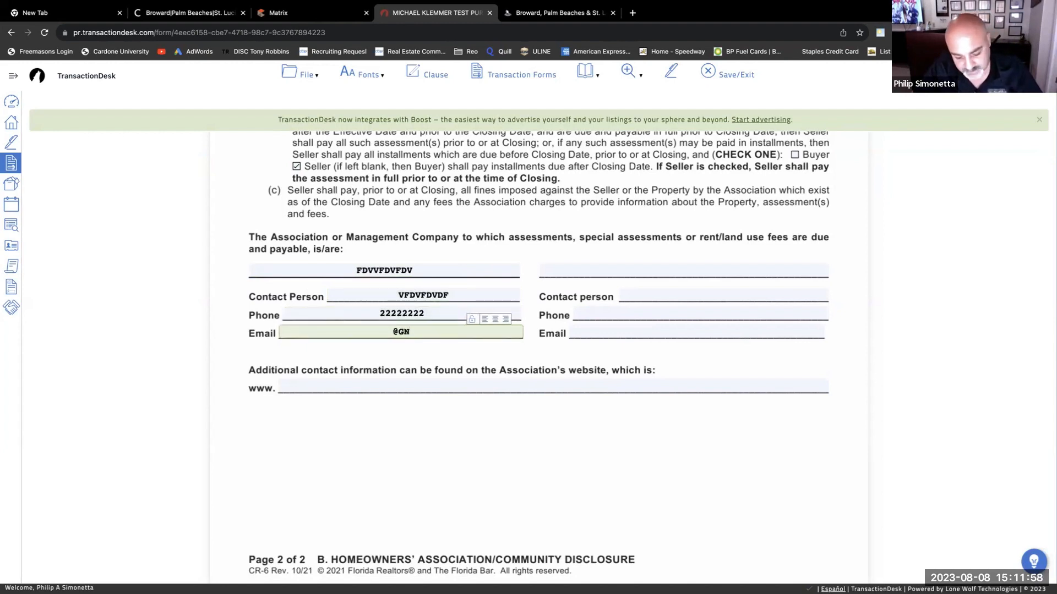
key("BackSpace")
type("MAIL")
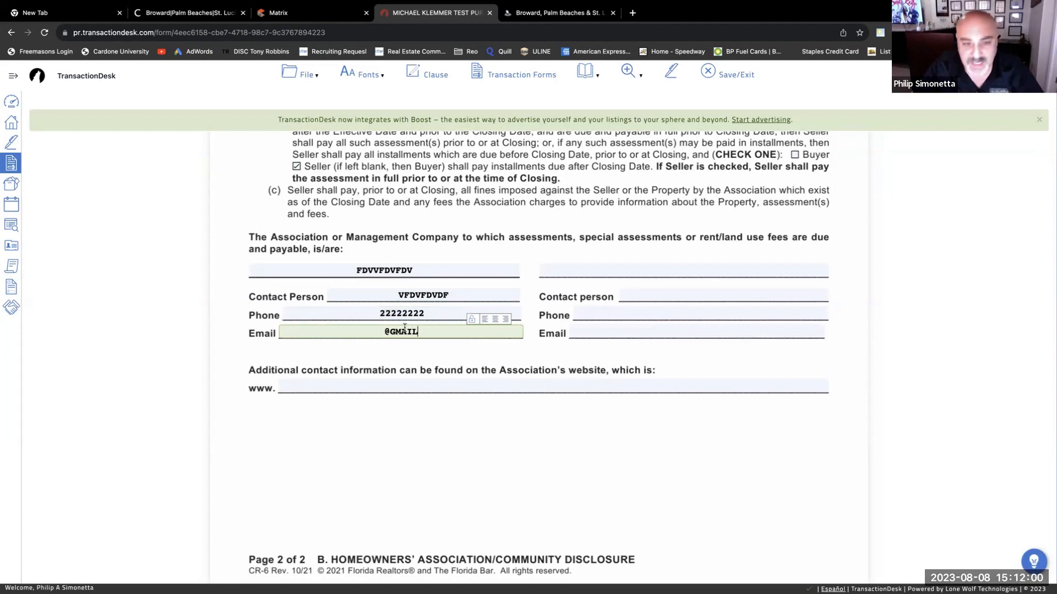
left_click(342, 388)
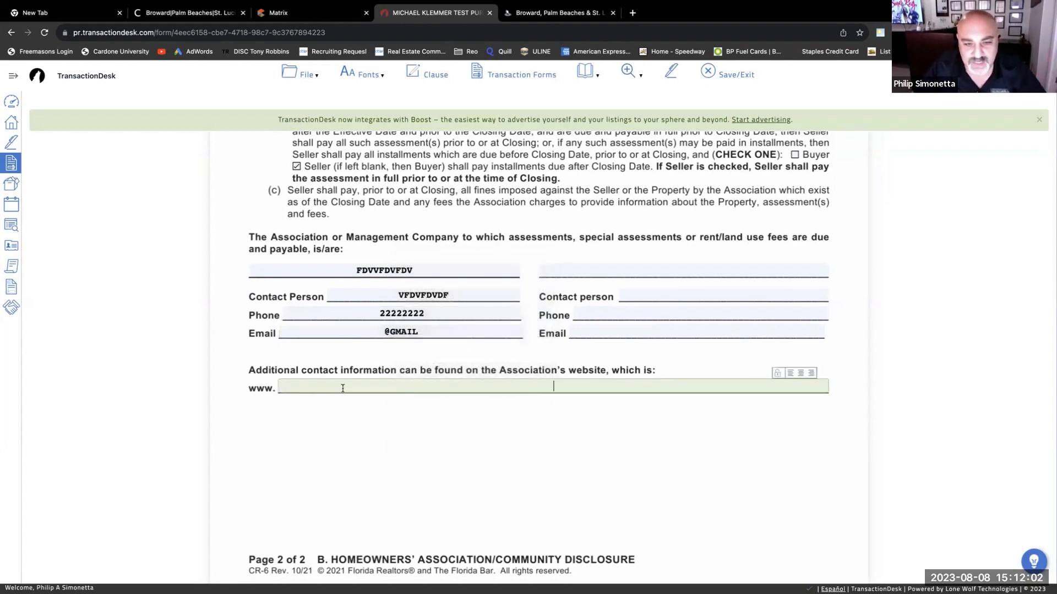
type("RFGDFSGVFDGDFFDVD")
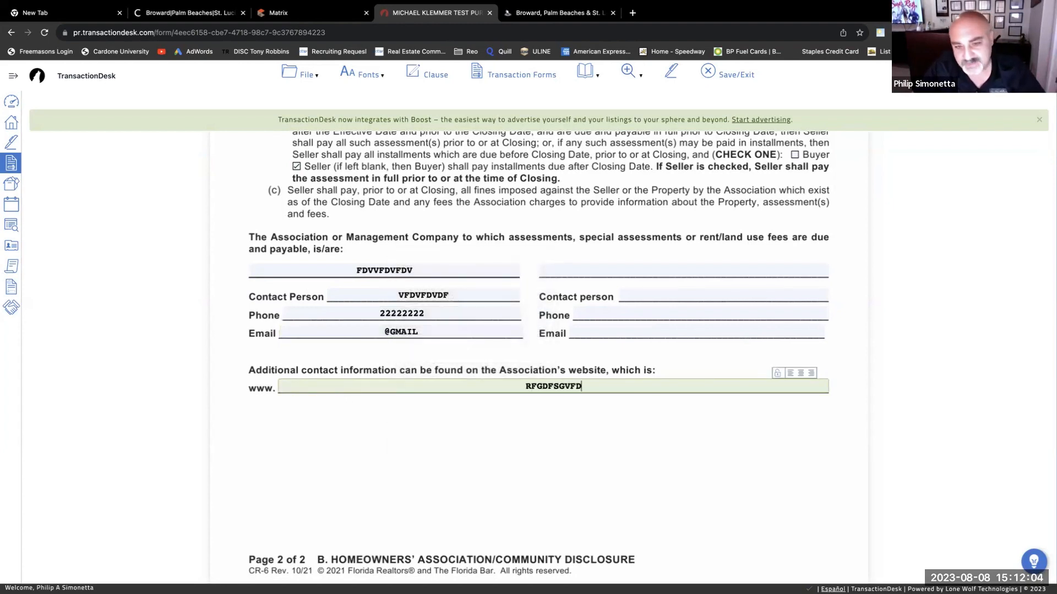
left_click(532, 444)
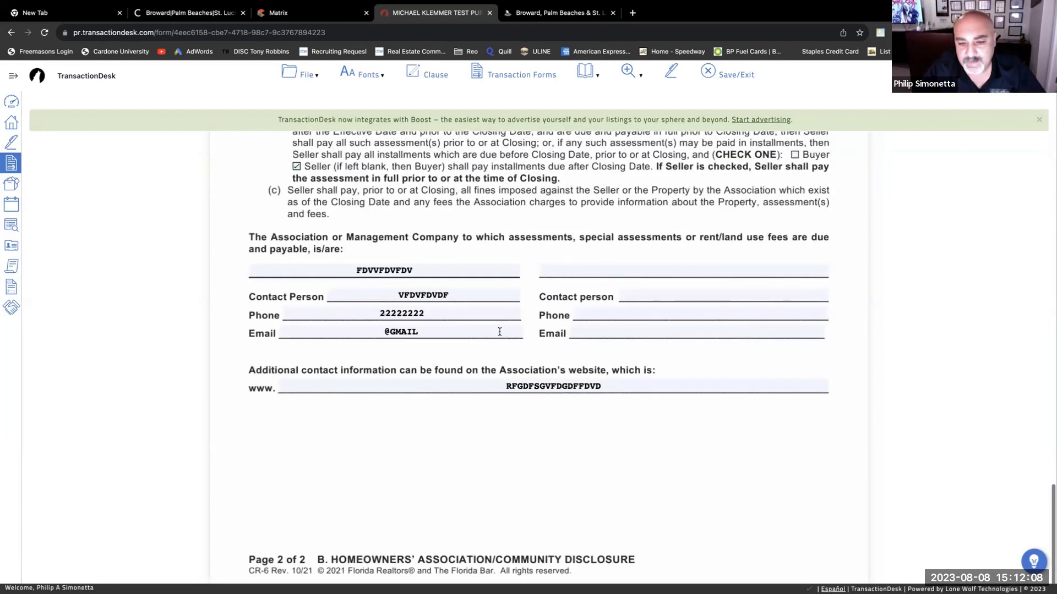
scroll(498, 336, "up", 15)
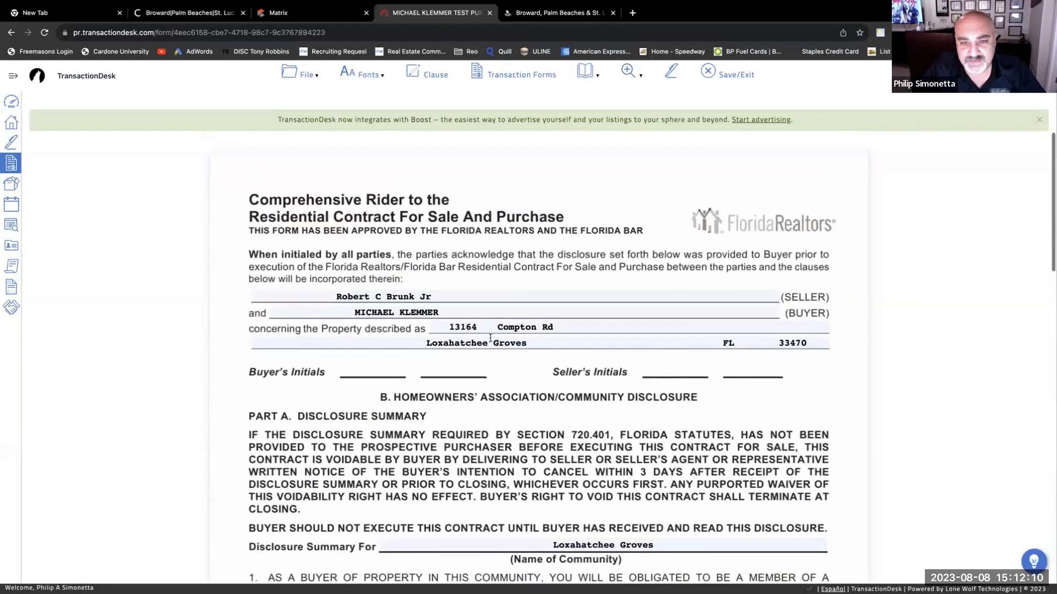
- Save the HOA rider and open the AS IS Residential Contract for Sale and Purchase
left_click(707, 72)
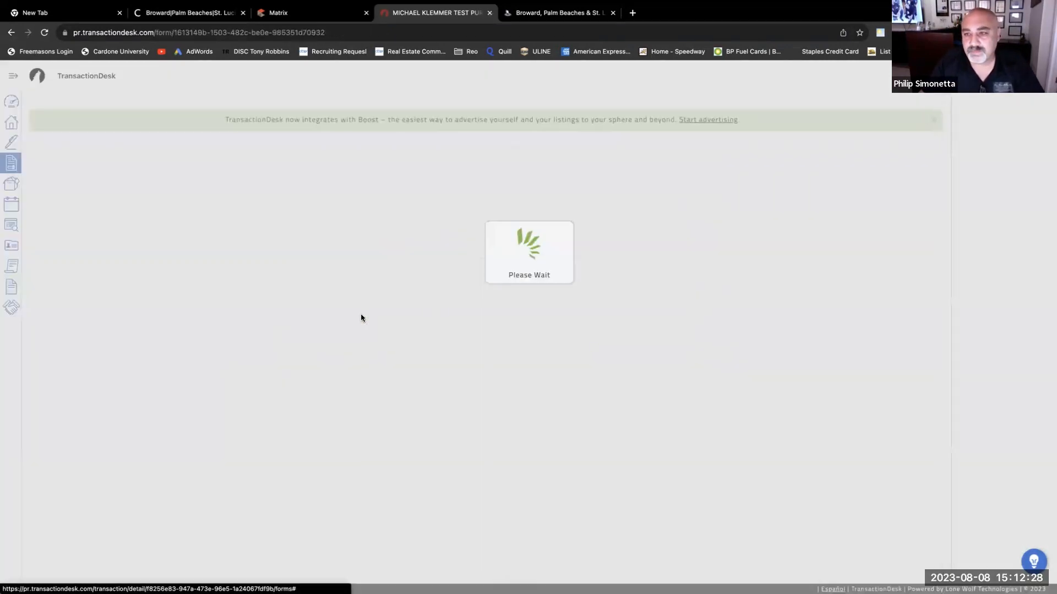
left_click(362, 319)
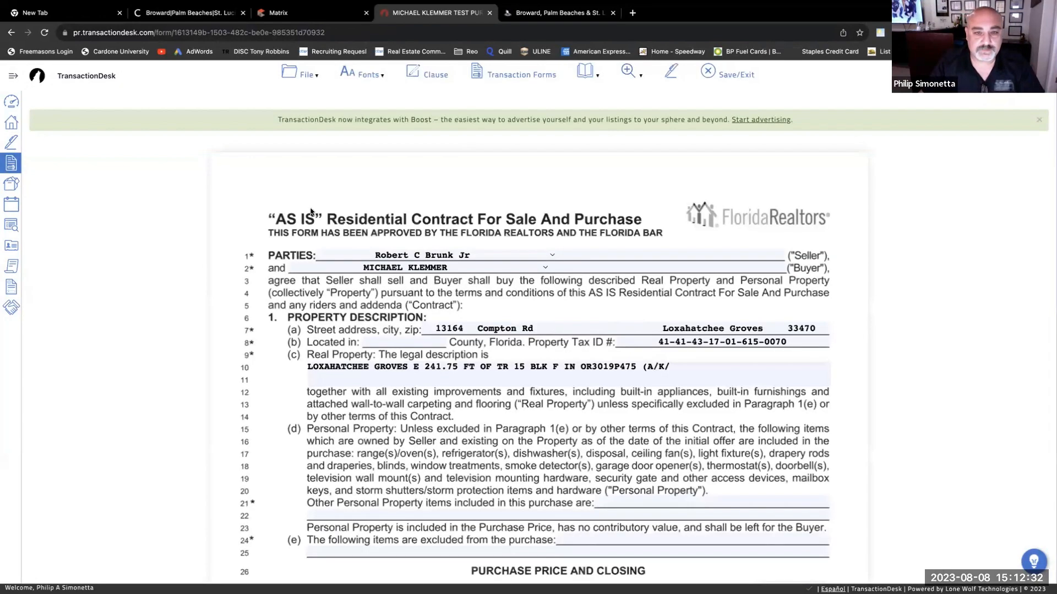
- Send the AS IS contract to a new Authentisign envelope and add the HOA, Lead-Based Paint and FHA/VA riders
left_click(672, 76)
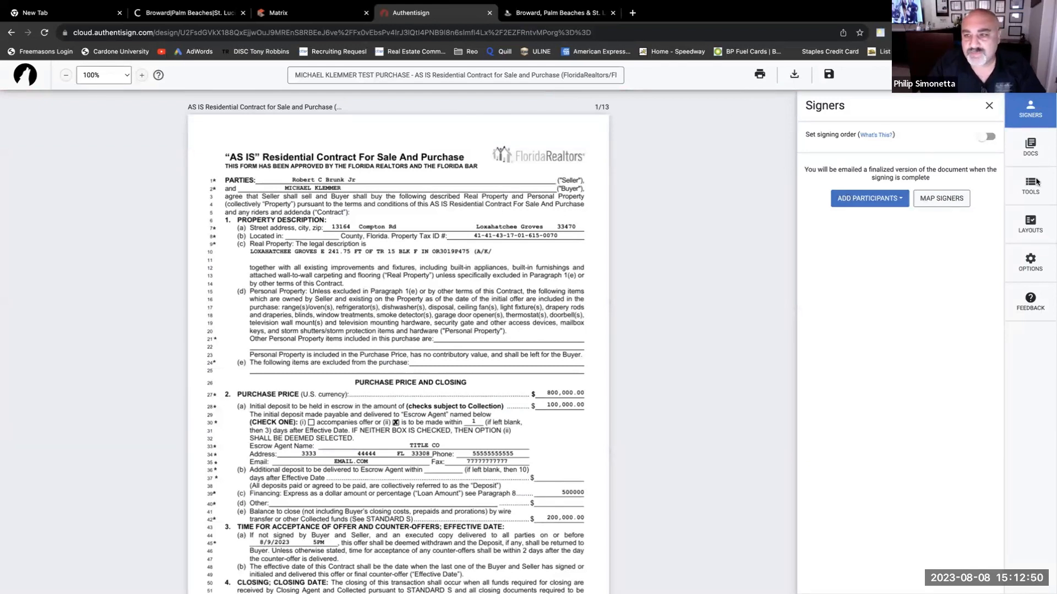
left_click(1033, 147)
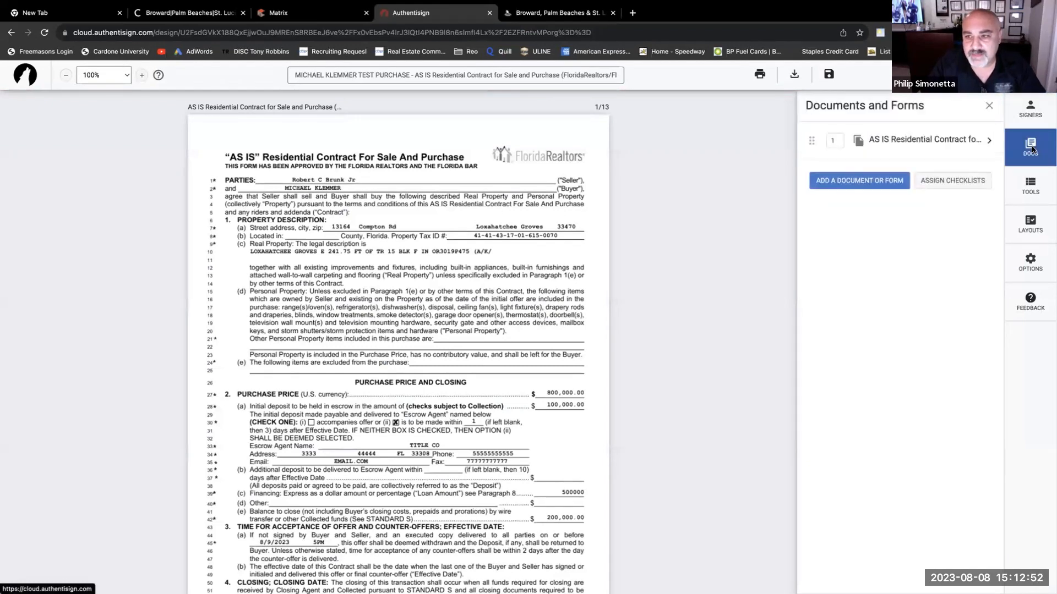
left_click(861, 184)
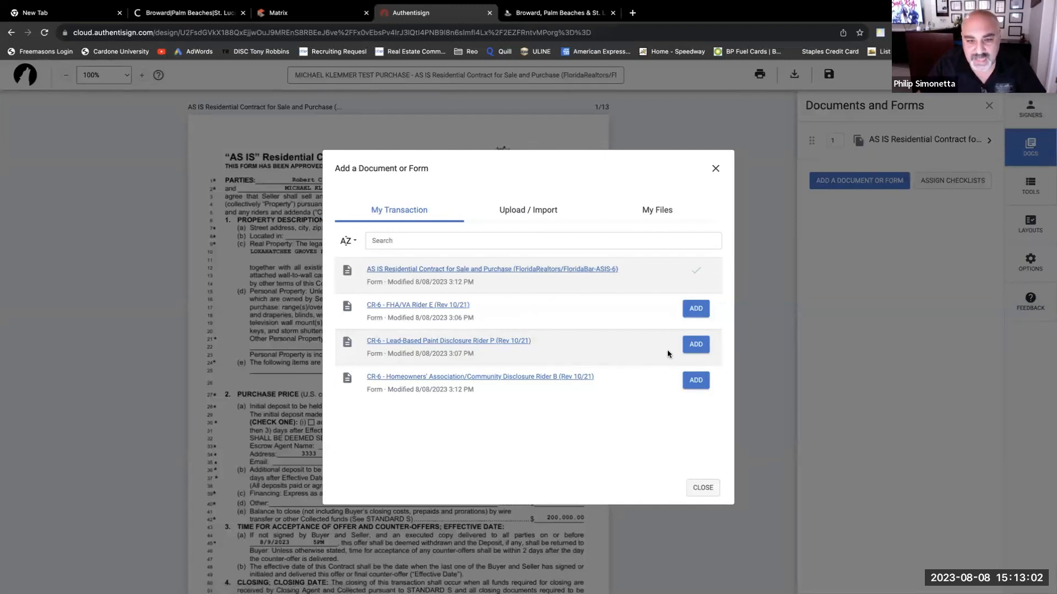
left_click(693, 381)
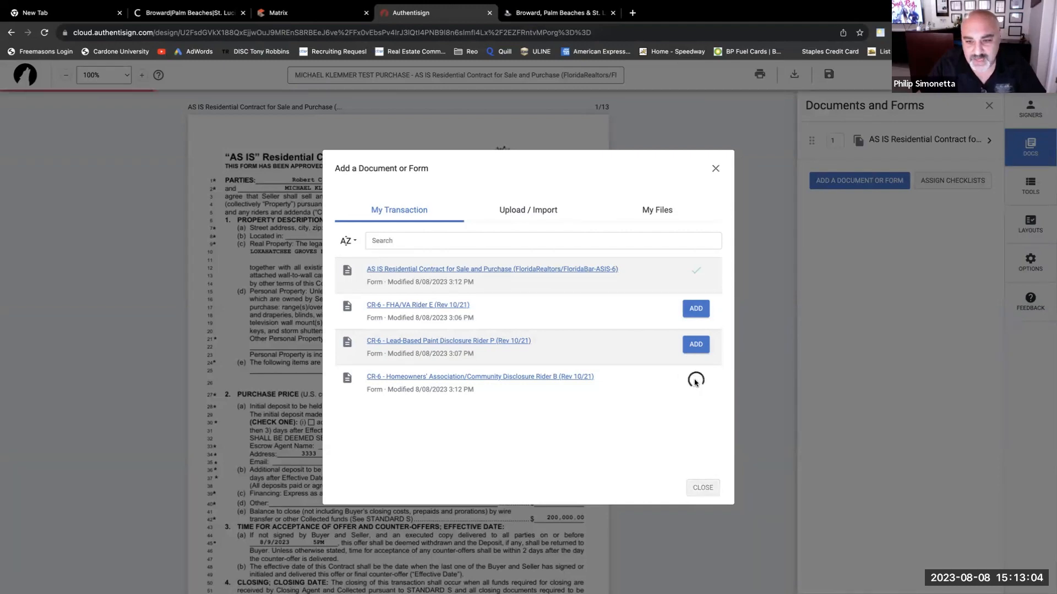
left_click(695, 353)
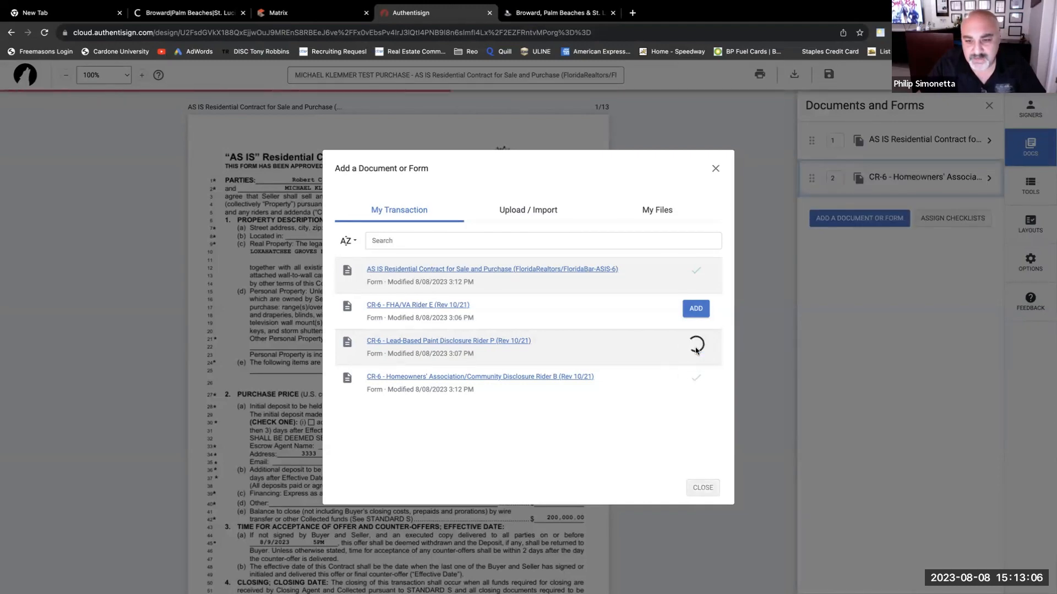
left_click(695, 310)
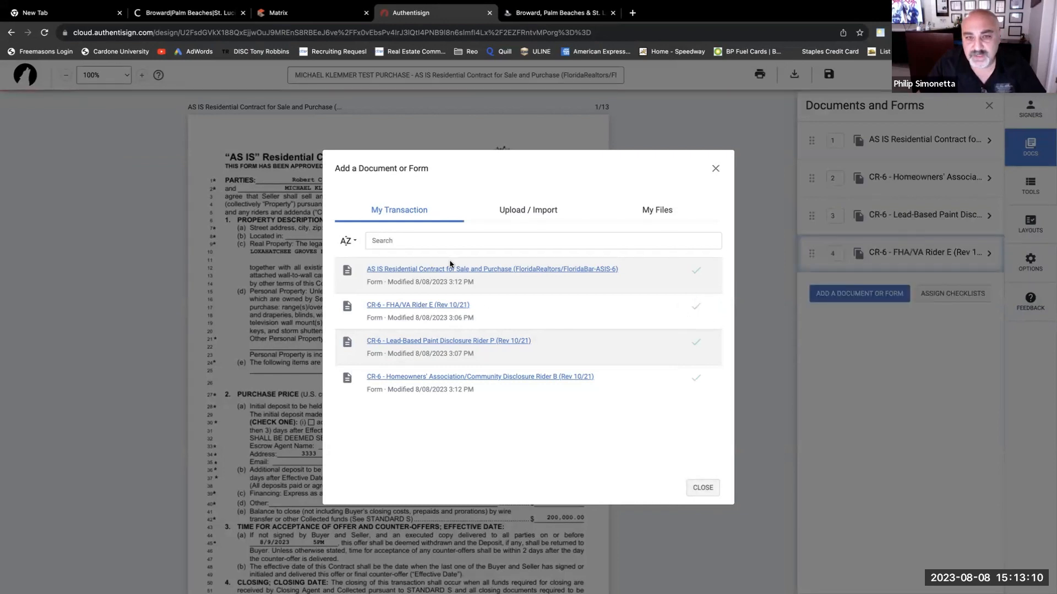
left_click(527, 214)
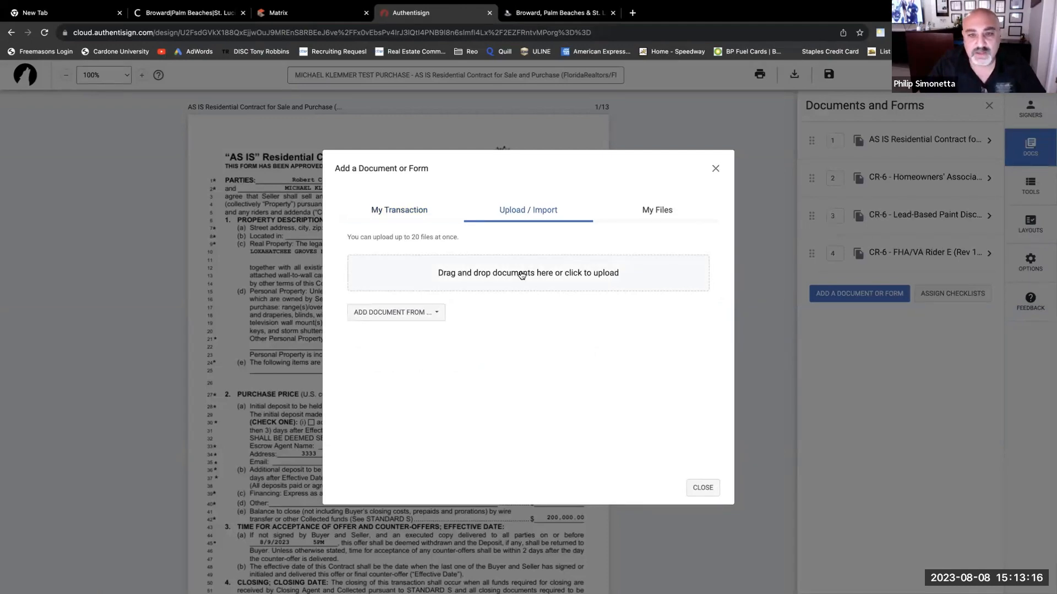
- Upload Transaction Fee Disc.pdf from the Pier 21 Agent Onboarding > Deal Forms folder into the envelope
left_click(521, 274)
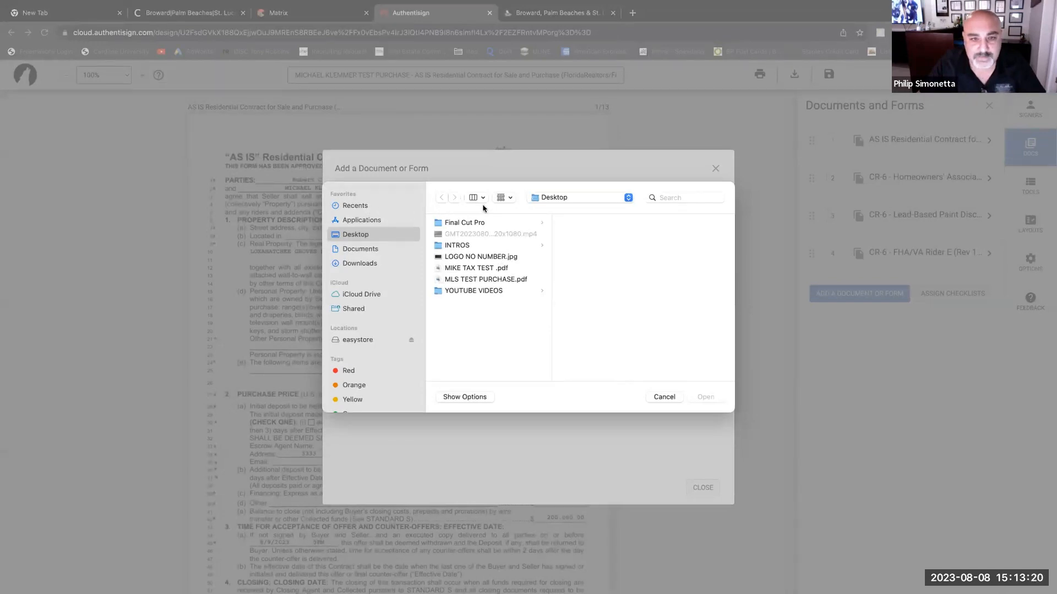
left_click(542, 198)
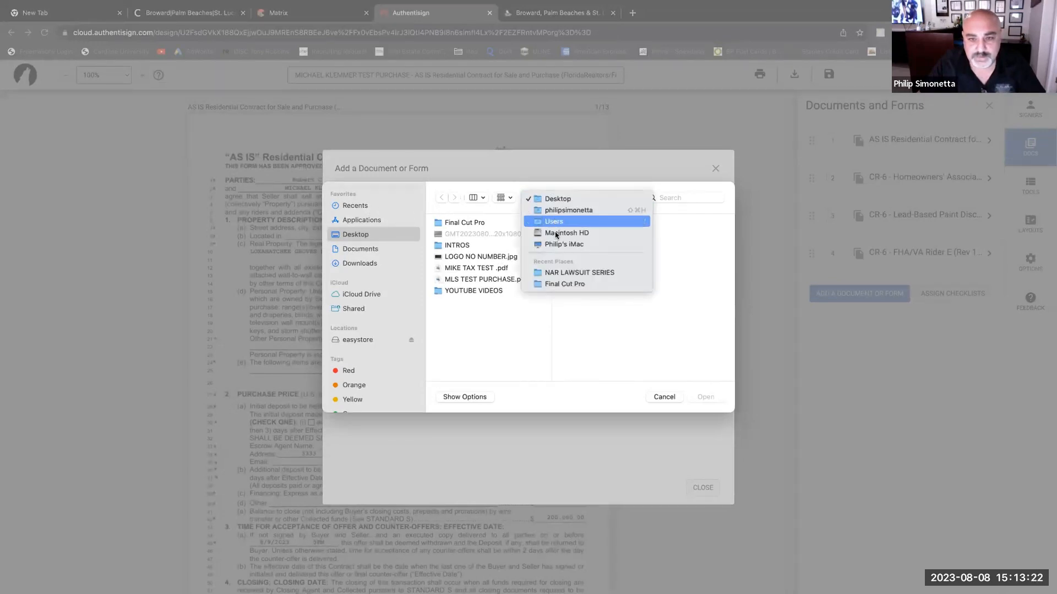
left_click(561, 204)
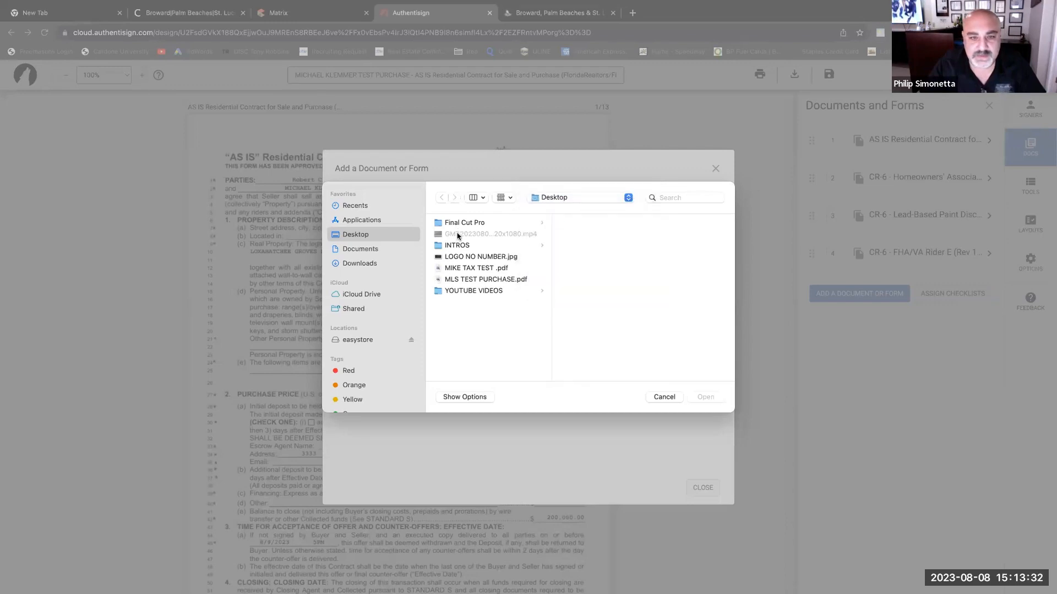
left_click(358, 340)
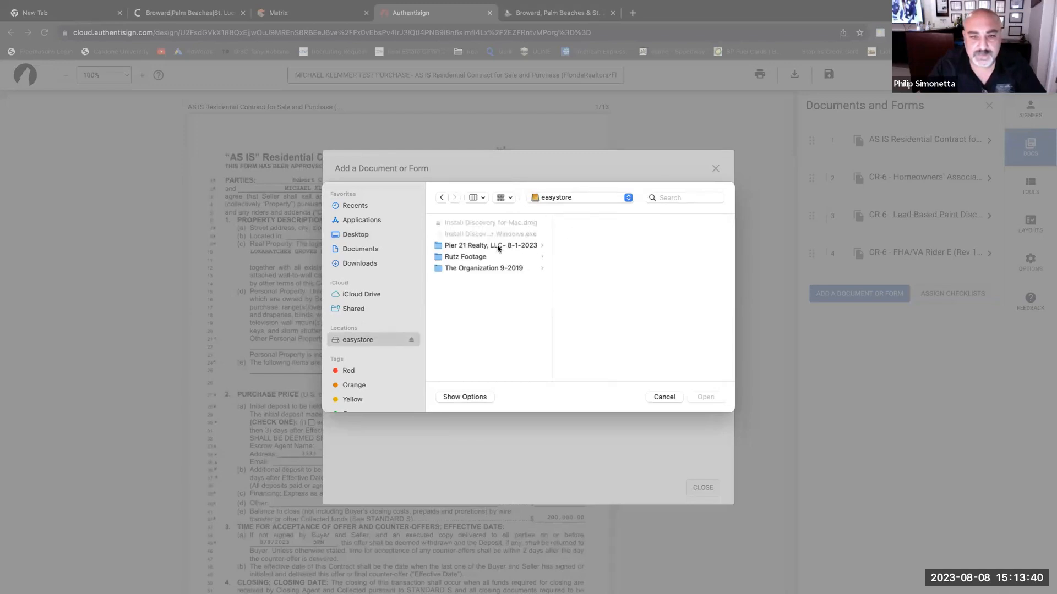
left_click(499, 246)
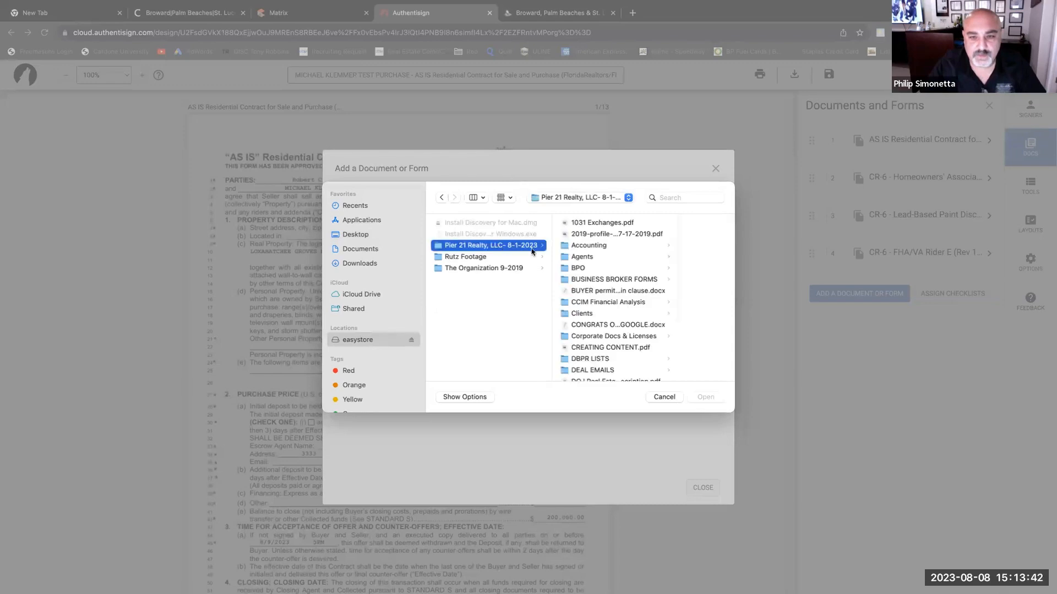
scroll(596, 291, "down", 5)
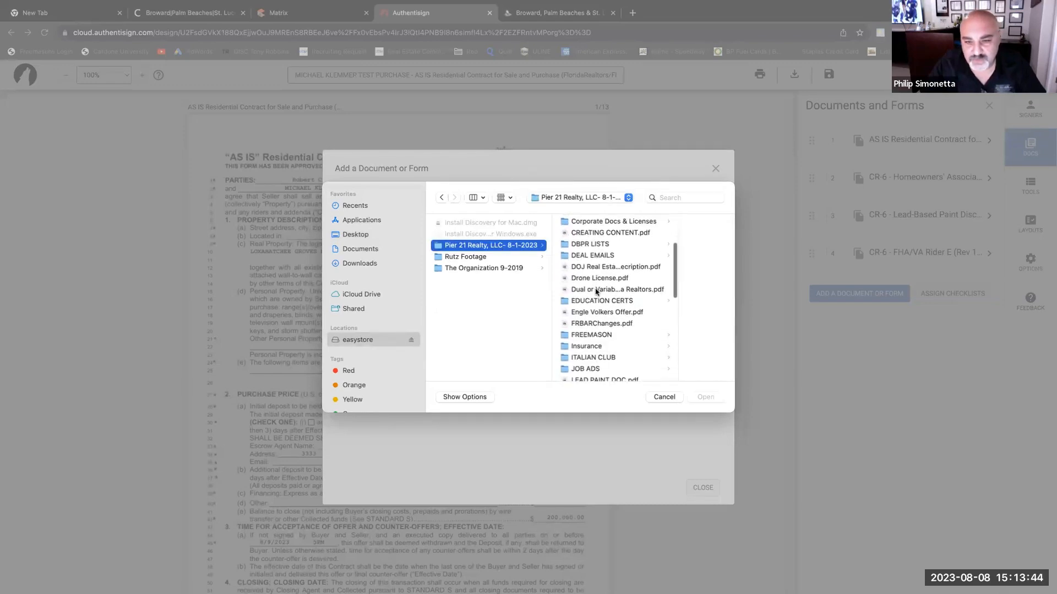
scroll(595, 291, "down", 8)
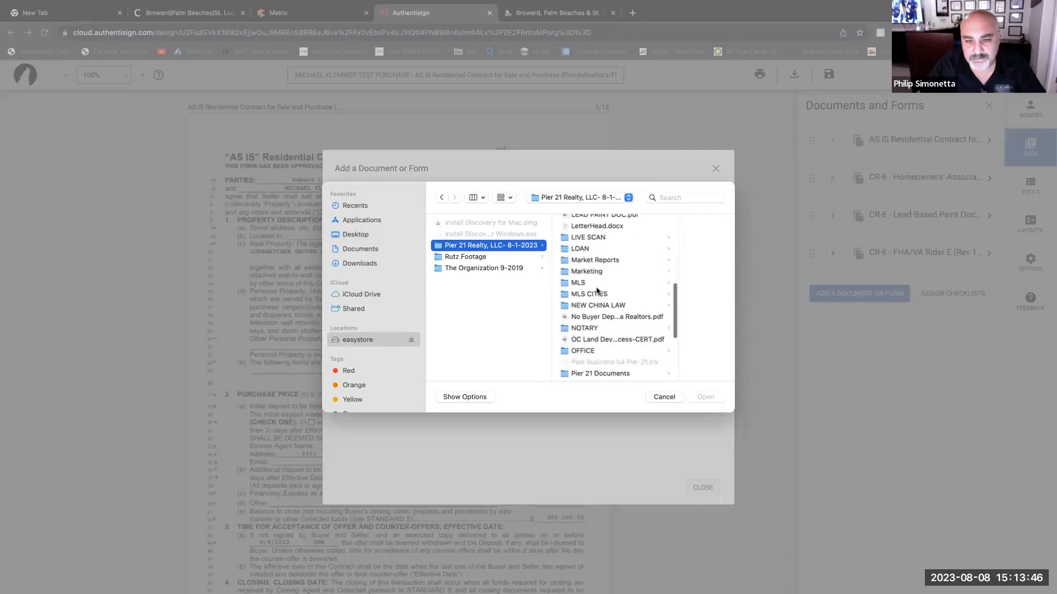
scroll(597, 291, "down", 4)
left_click(596, 285)
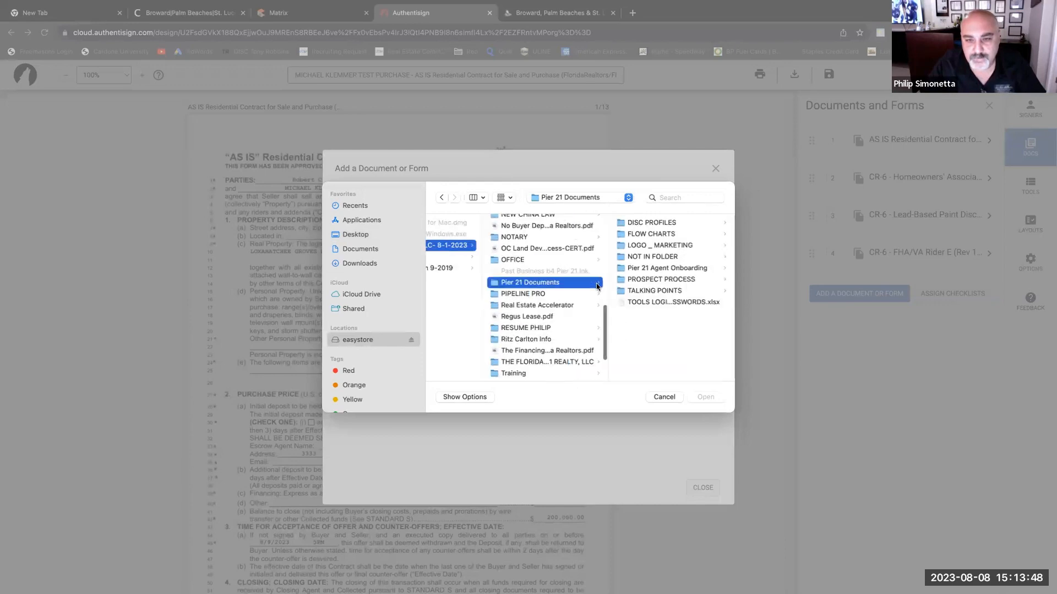
left_click(659, 269)
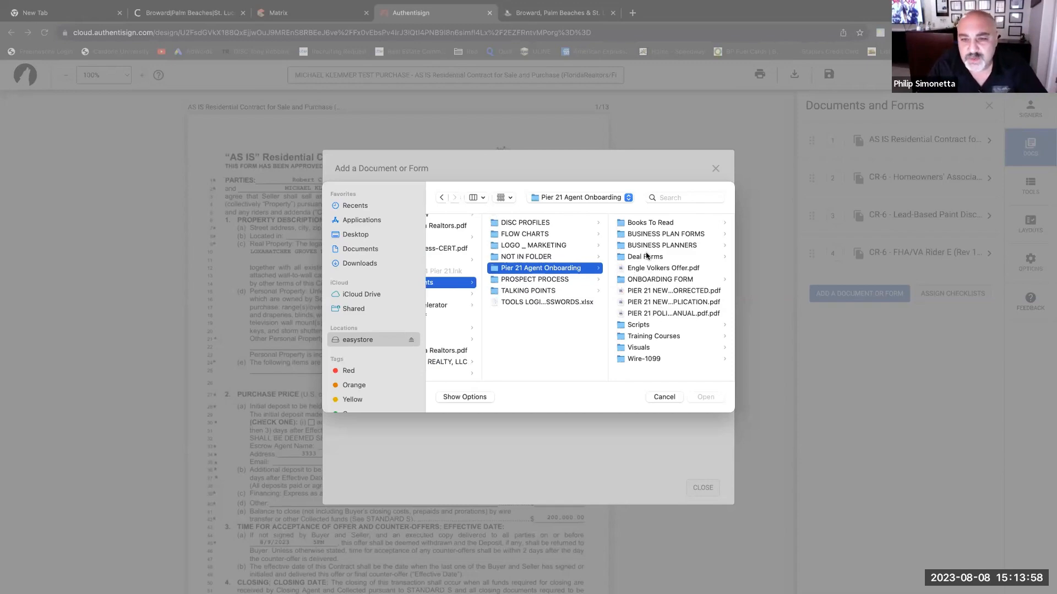
left_click(645, 256)
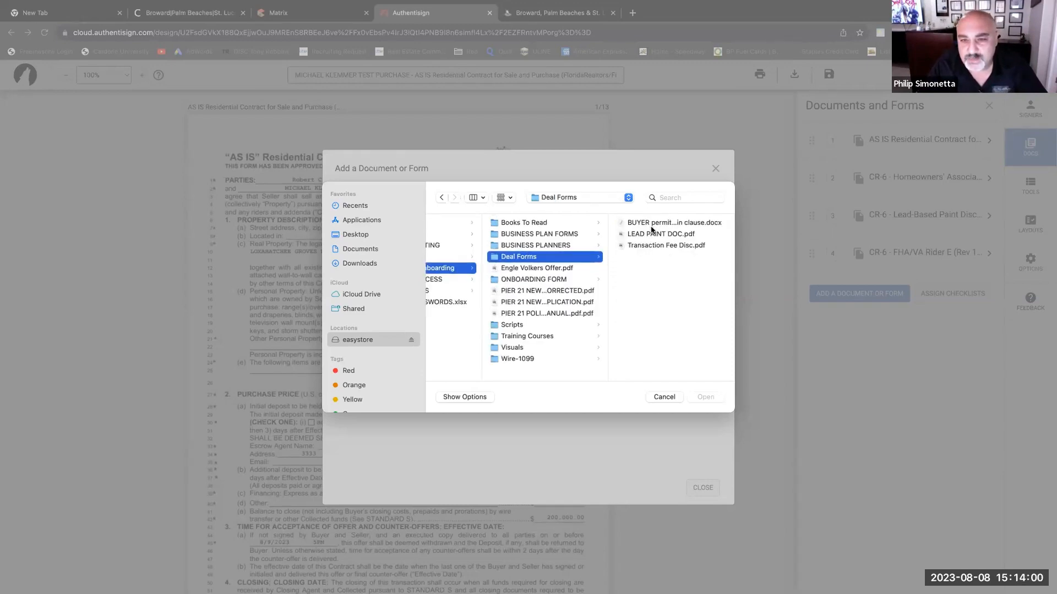
left_click(657, 248)
double_click(656, 248)
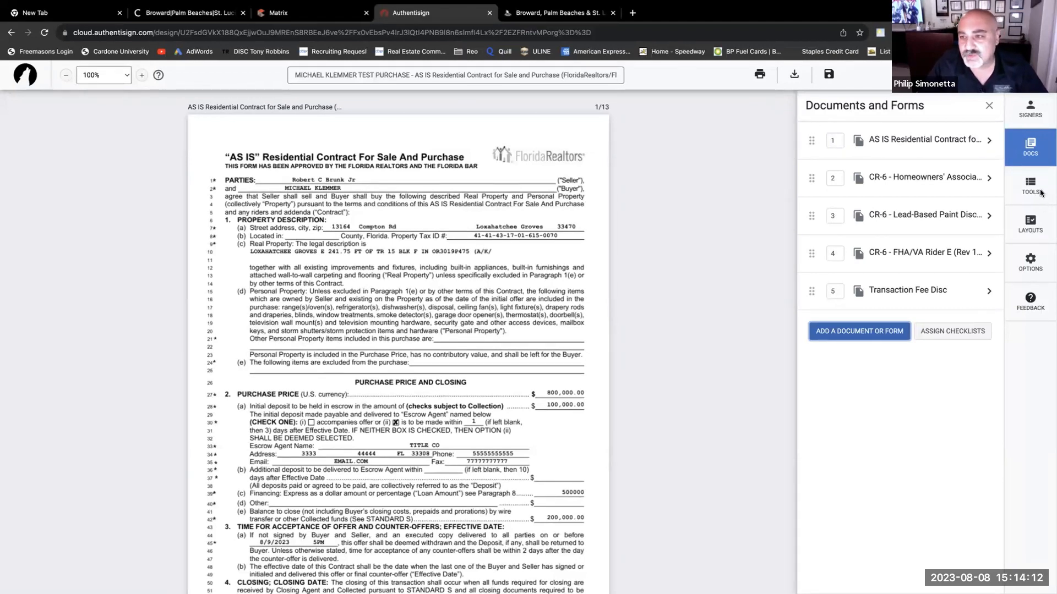
left_click(1037, 155)
left_click(1037, 155)
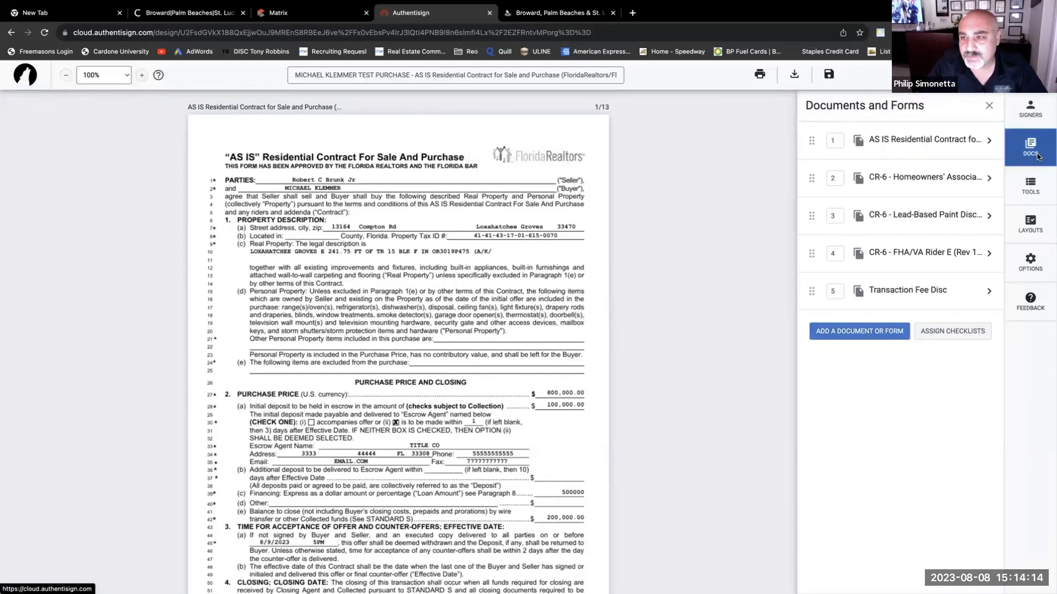
- Upload MLS TEST PURCHASE.pdf from the Desktop as the envelope's sixth document
left_click(857, 331)
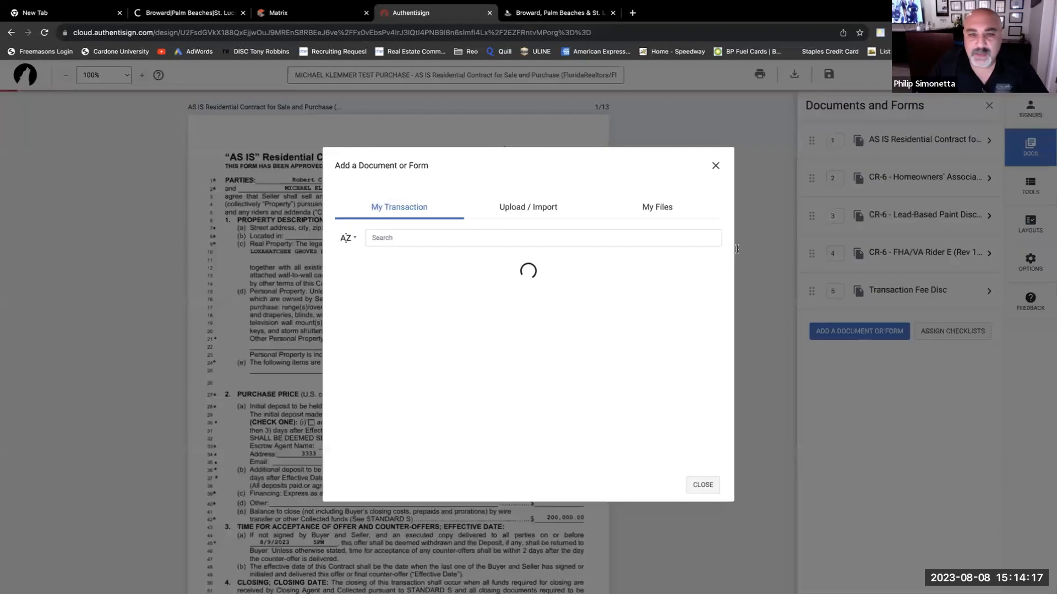
left_click(530, 214)
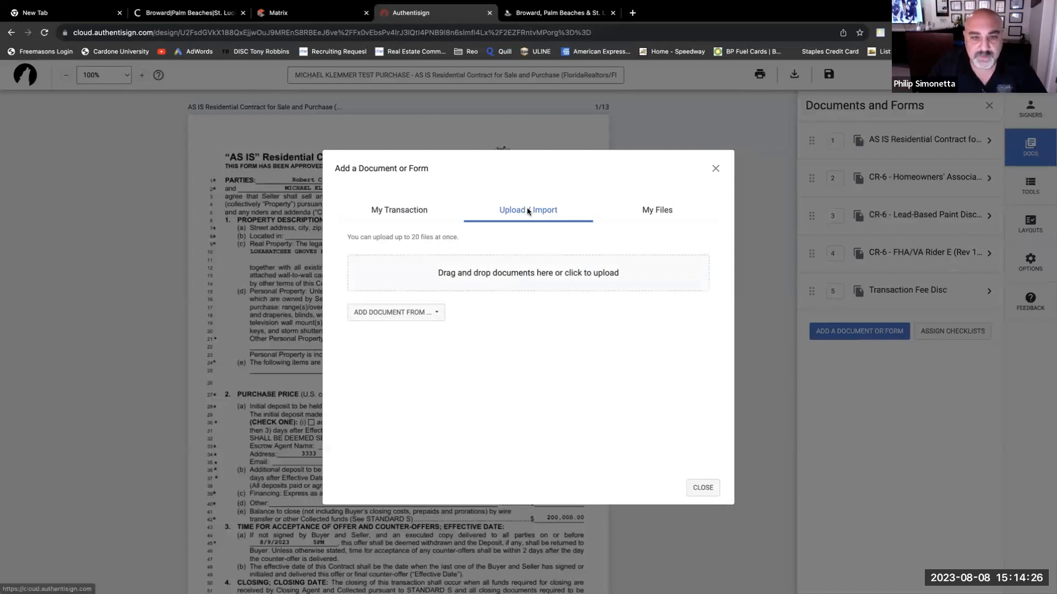
left_click(435, 312)
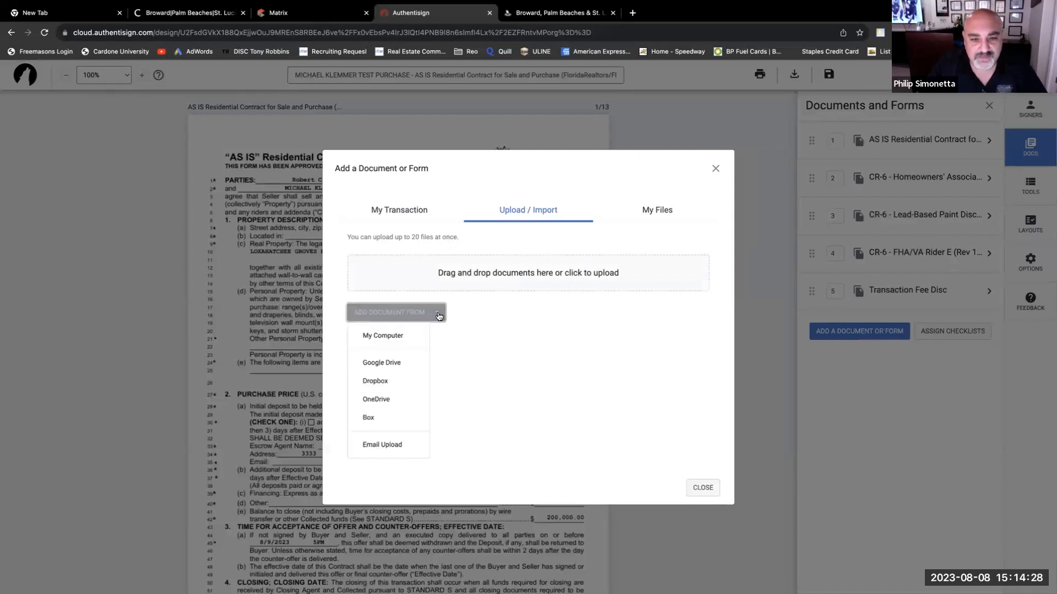
left_click(388, 337)
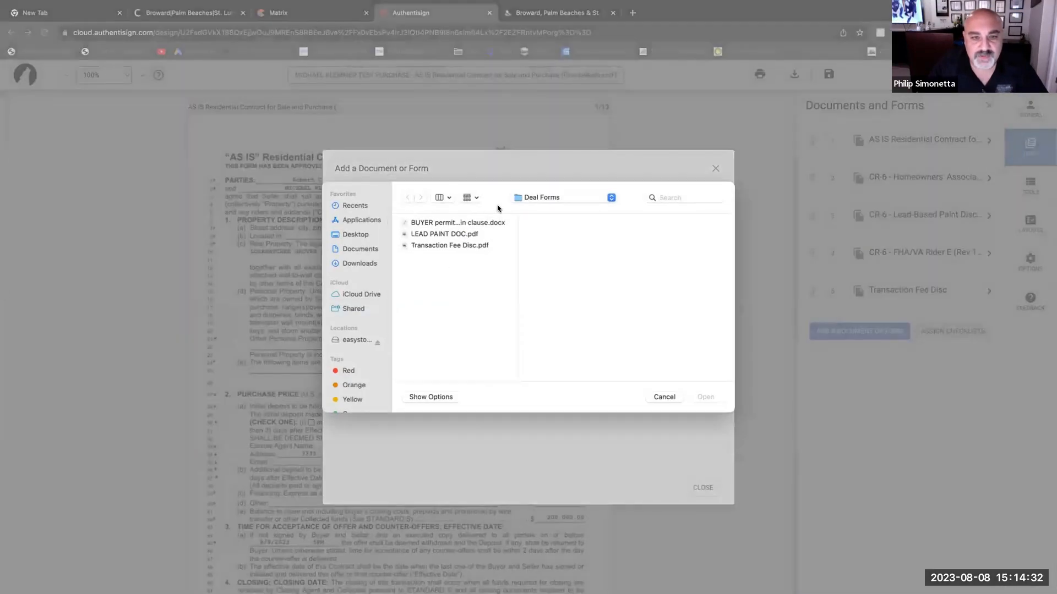
left_click(579, 199)
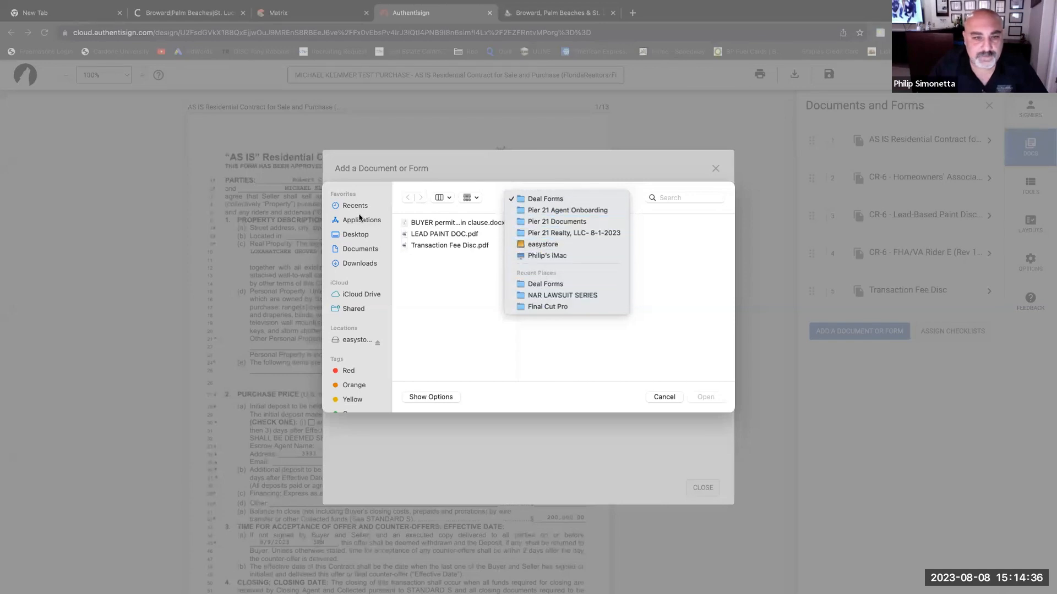
left_click(355, 236)
left_click(355, 235)
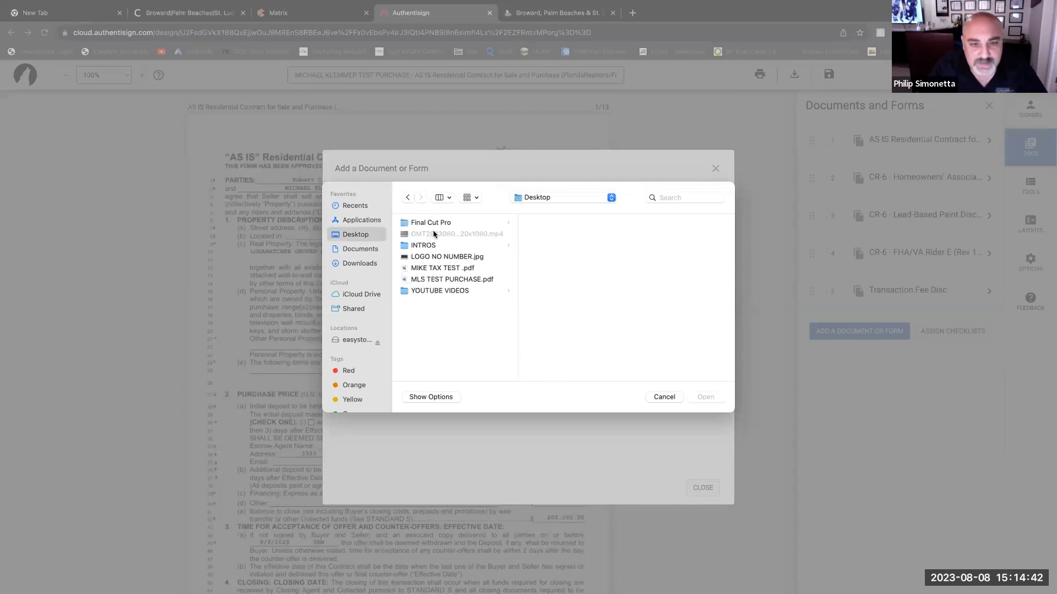
double_click(454, 279)
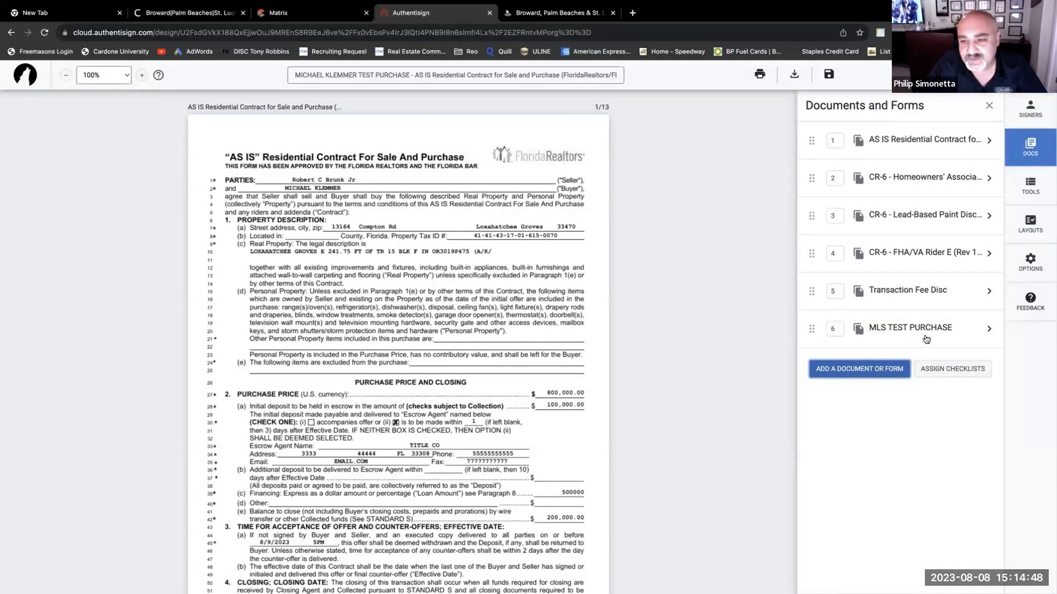
left_click(896, 374)
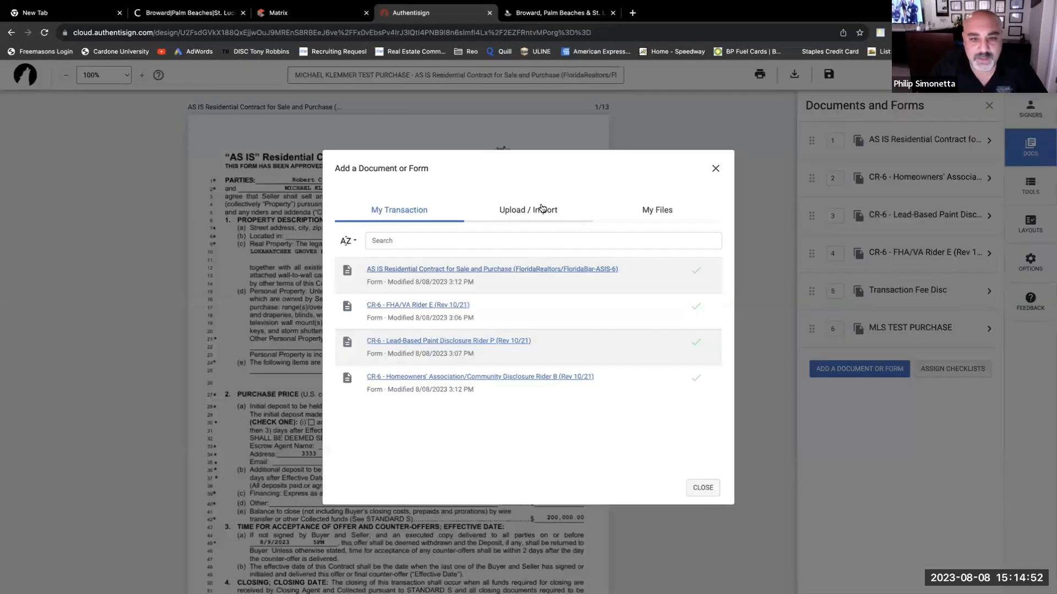
- Upload MIKE TAX TEST .pdf from the Desktop as the seventh document
left_click(542, 208)
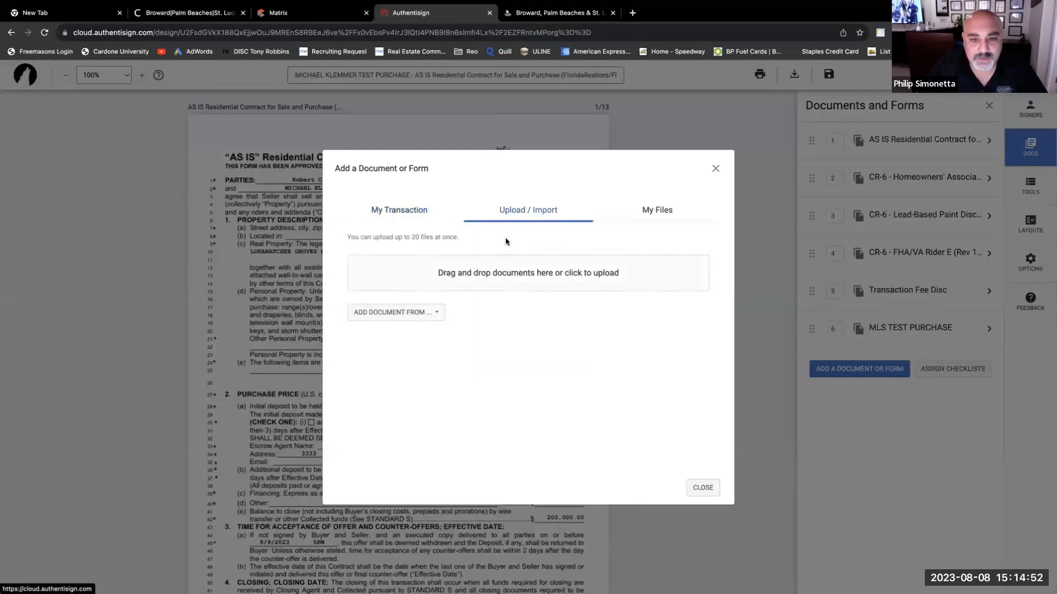
left_click(472, 279)
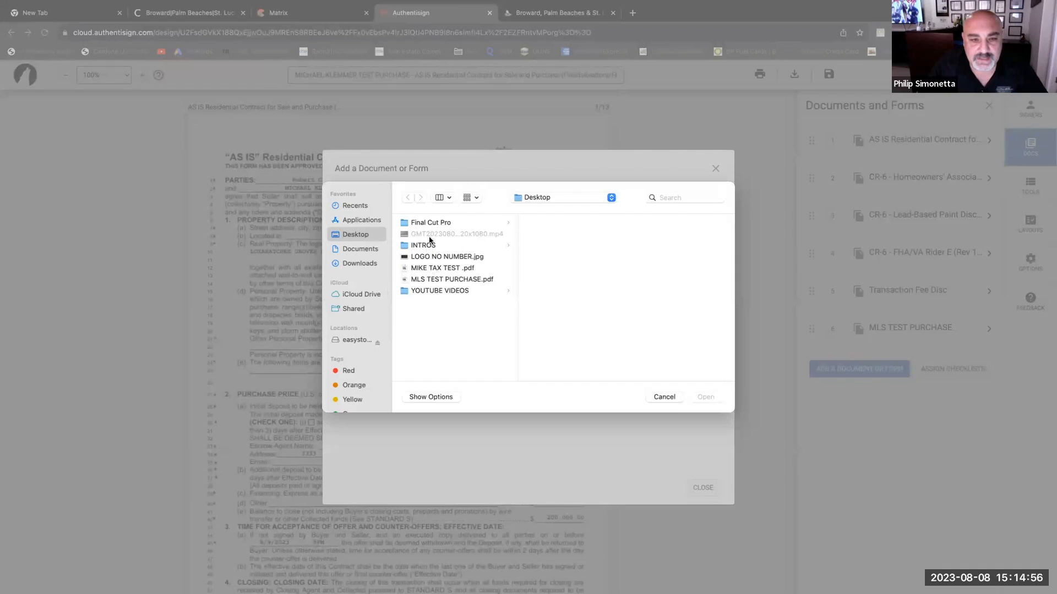
double_click(441, 272)
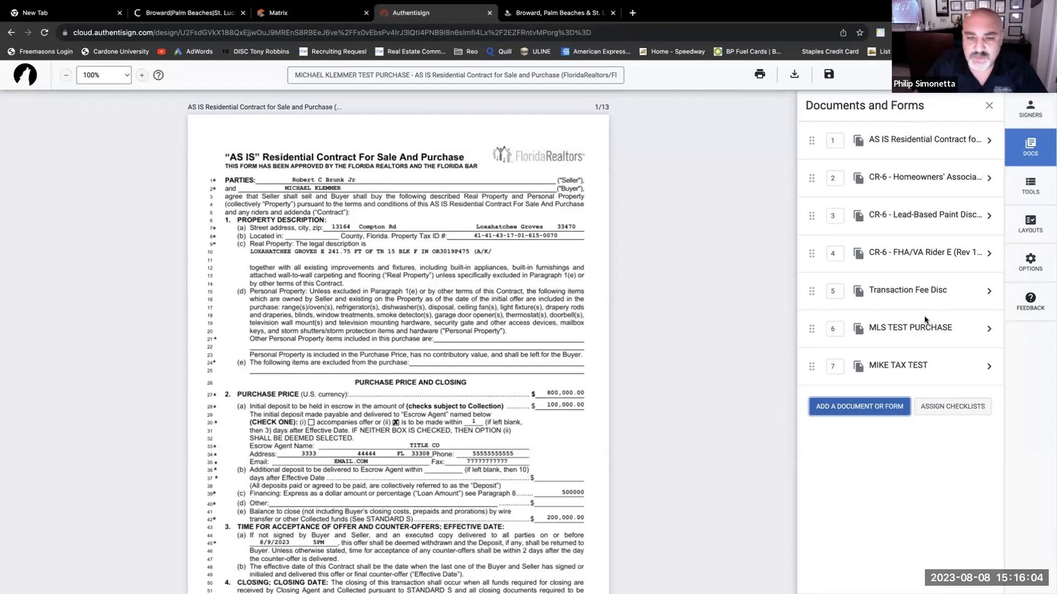
- Show the envelope's signers list and scroll through the combined contract package and back to the top
left_click(1027, 113)
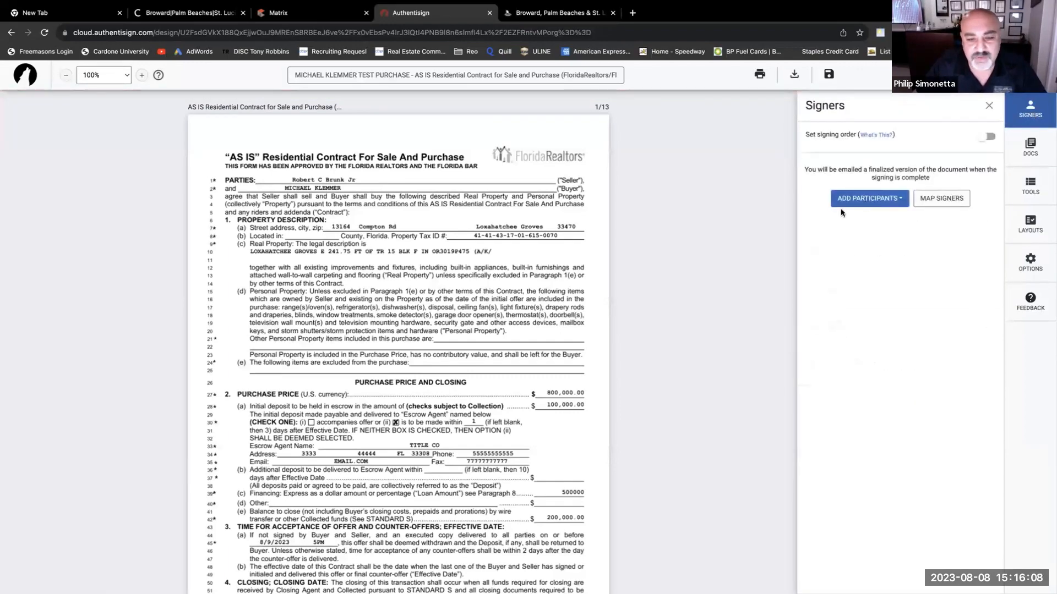
scroll(434, 338, "down", 20)
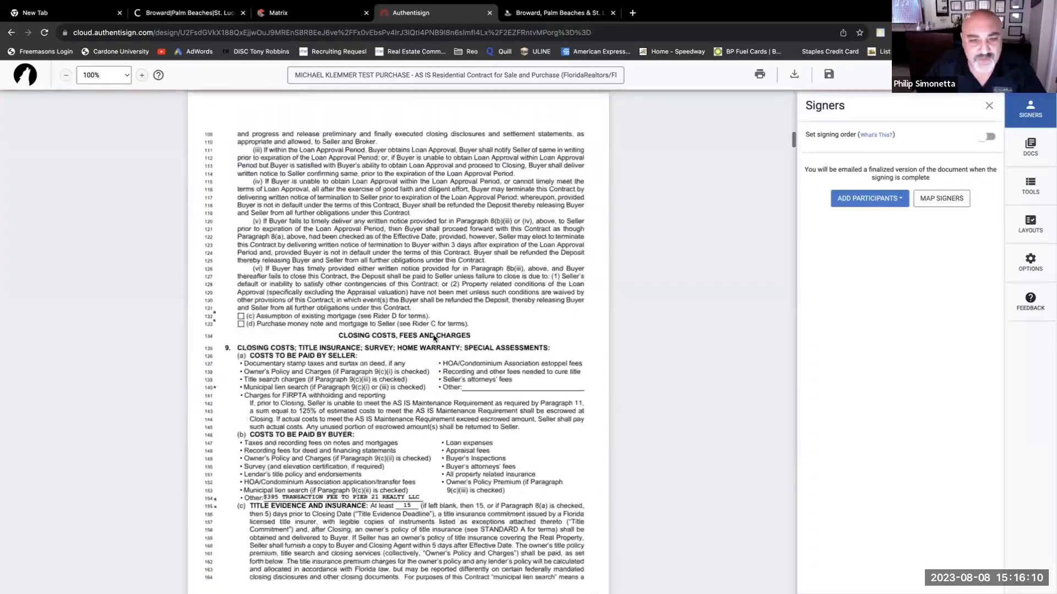
scroll(435, 338, "down", 20)
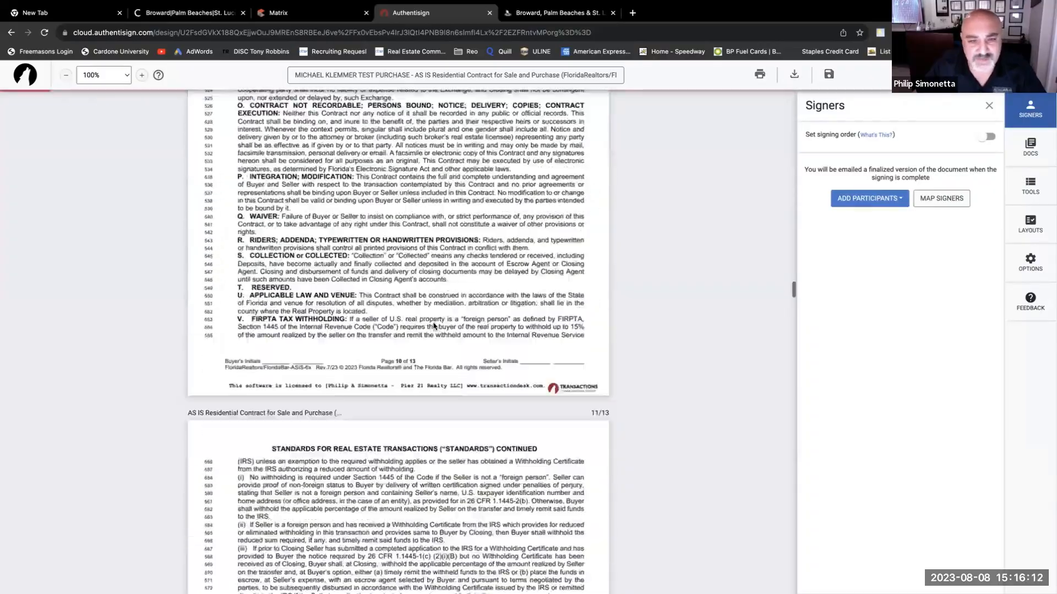
scroll(434, 326, "down", 20)
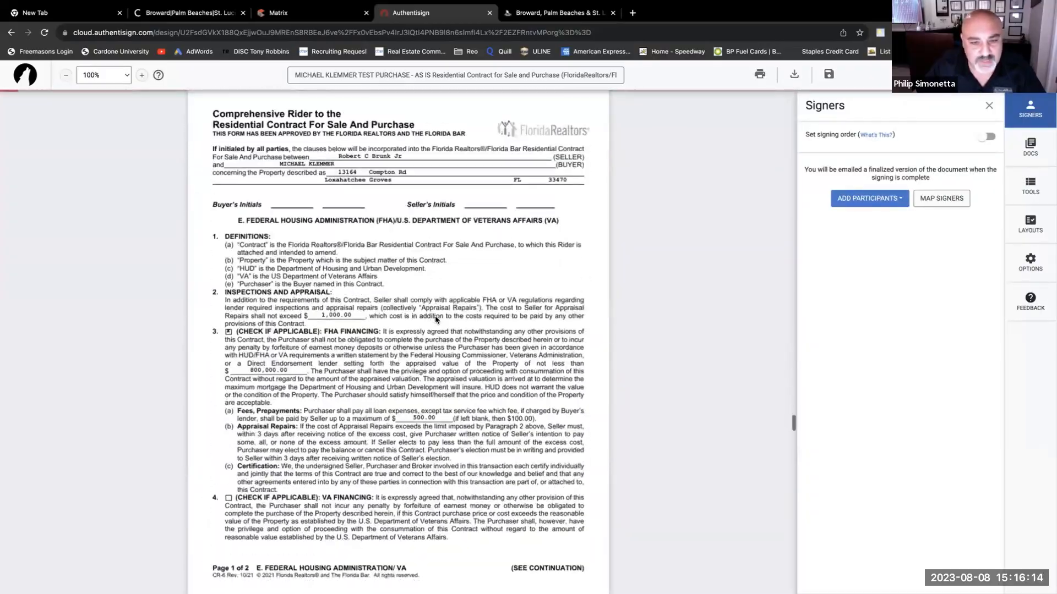
scroll(436, 320, "down", 20)
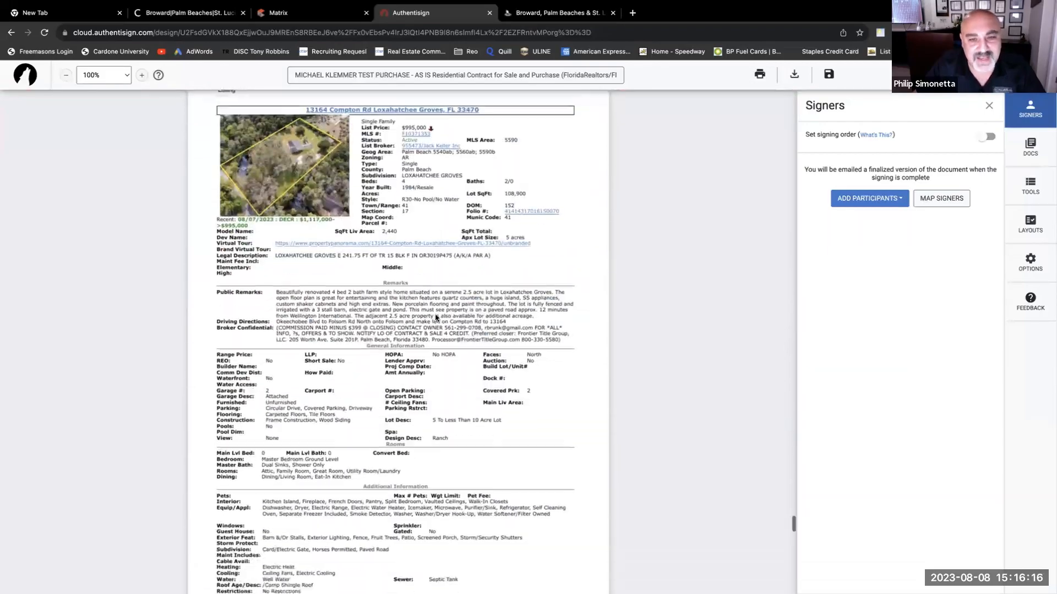
scroll(435, 319, "up", 20)
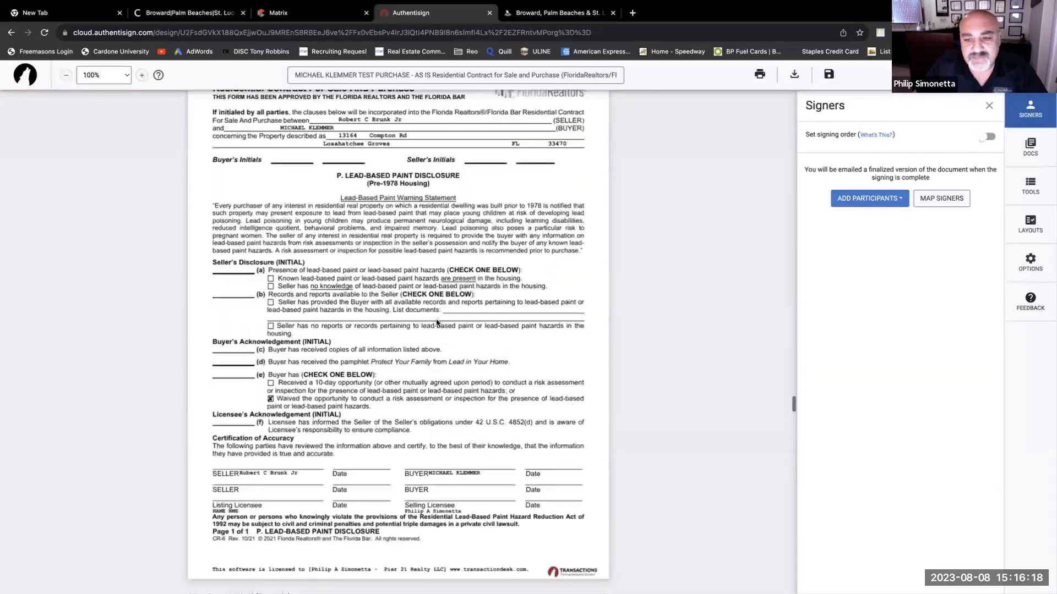
scroll(436, 322, "up", 20)
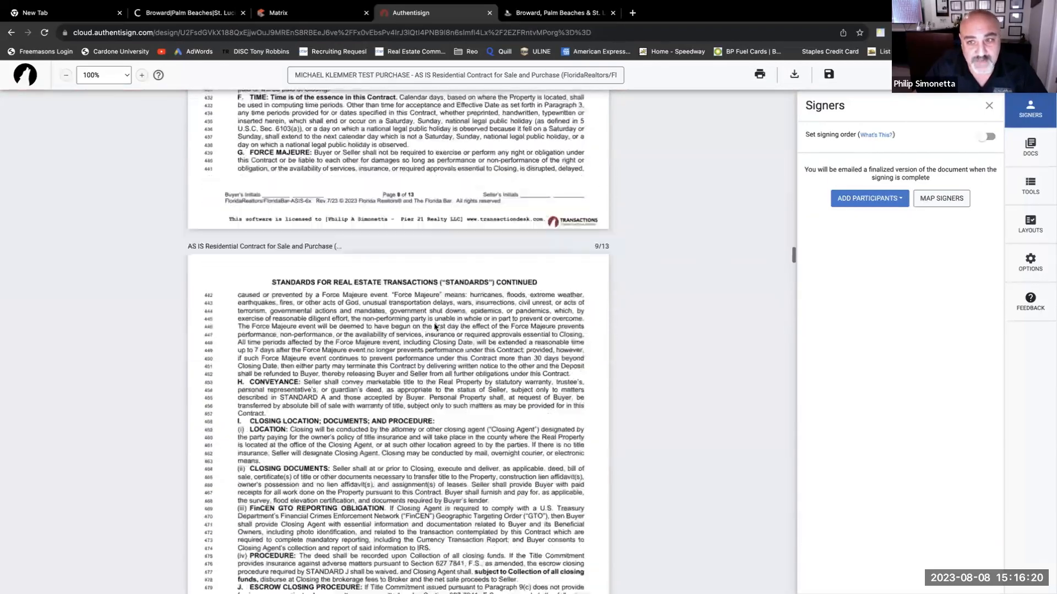
scroll(435, 327, "up", 20)
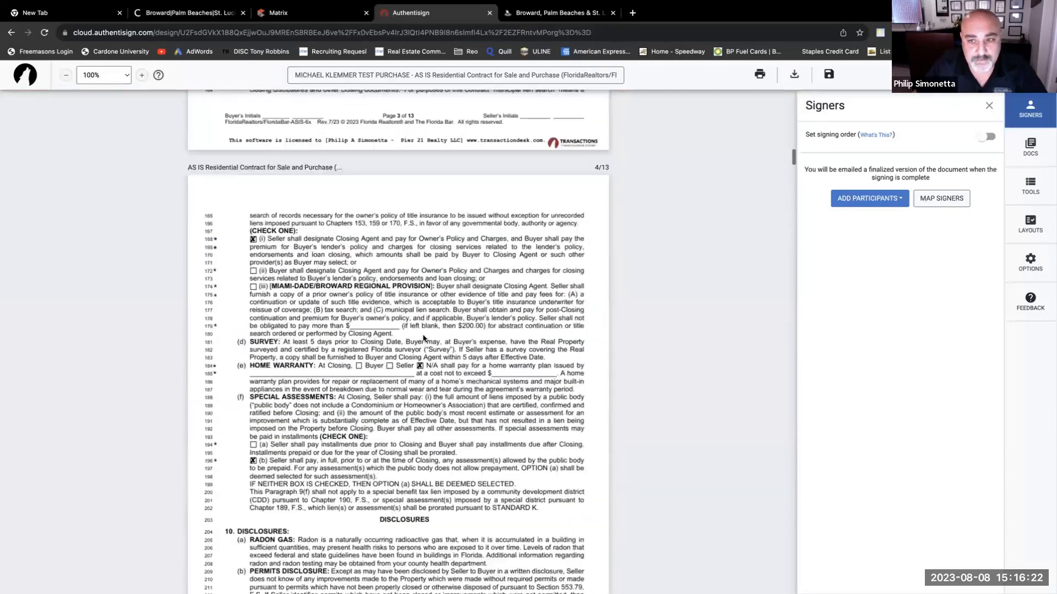
scroll(423, 338, "up", 20)
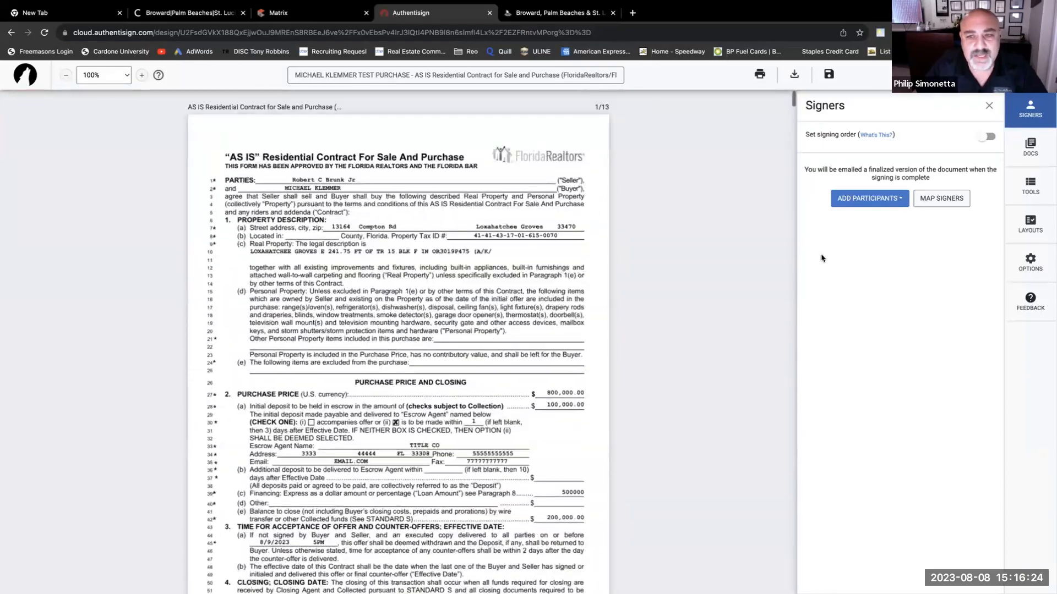
- Add yourself as a remote signer and edit the signer's middle initial
left_click(890, 204)
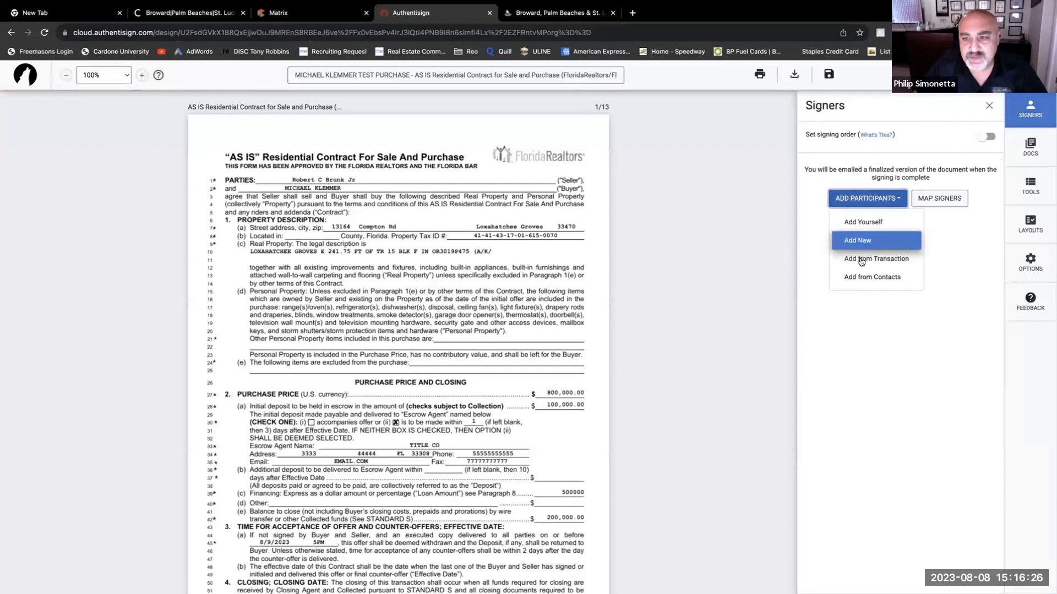
left_click(875, 225)
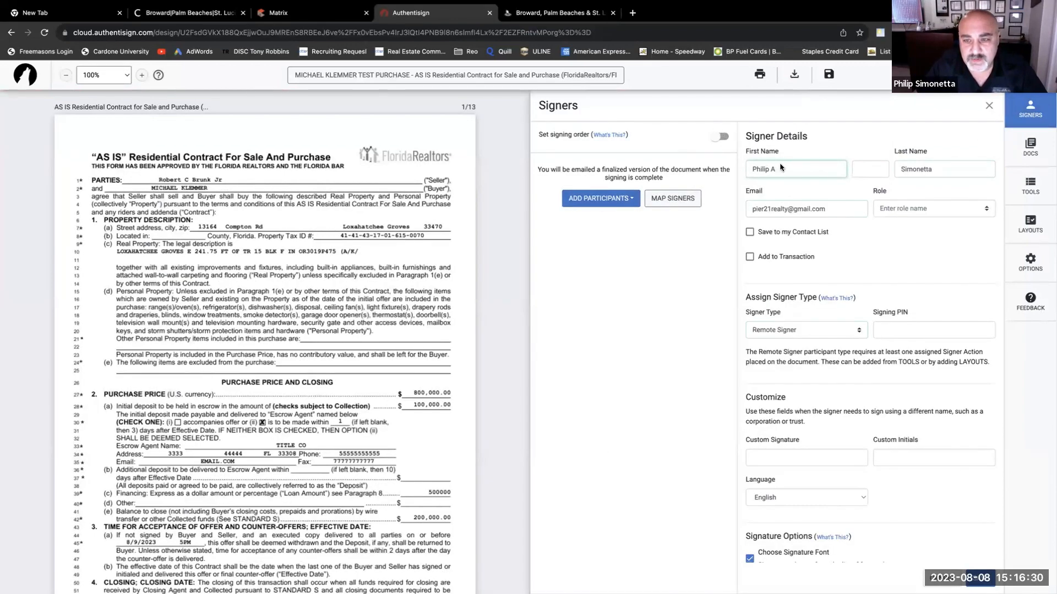
left_click(865, 169)
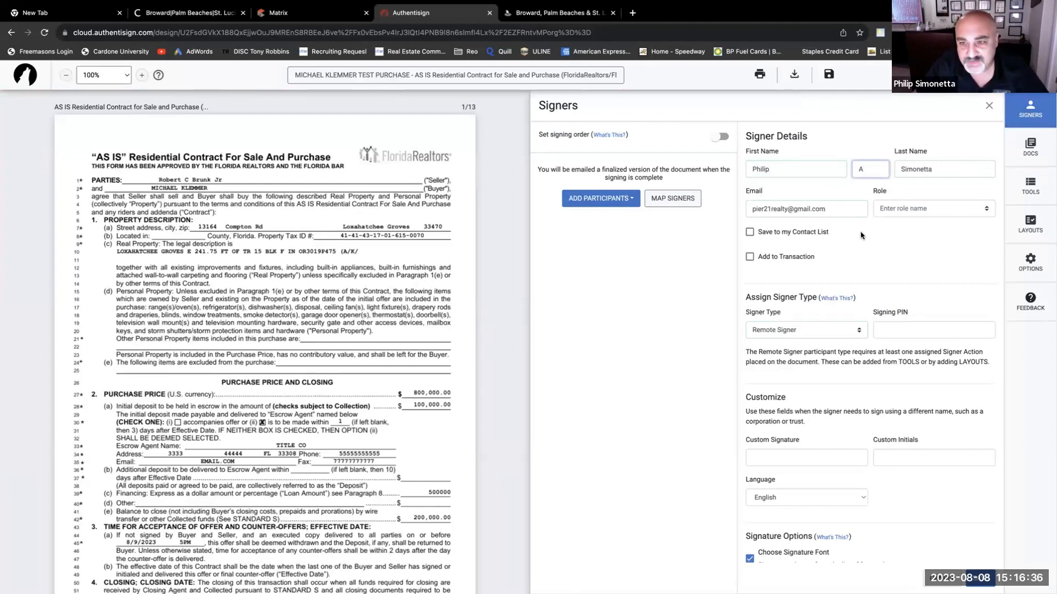
left_click(873, 239)
- Change the signer's role from Listing Broker to Listing Agent
left_click(945, 209)
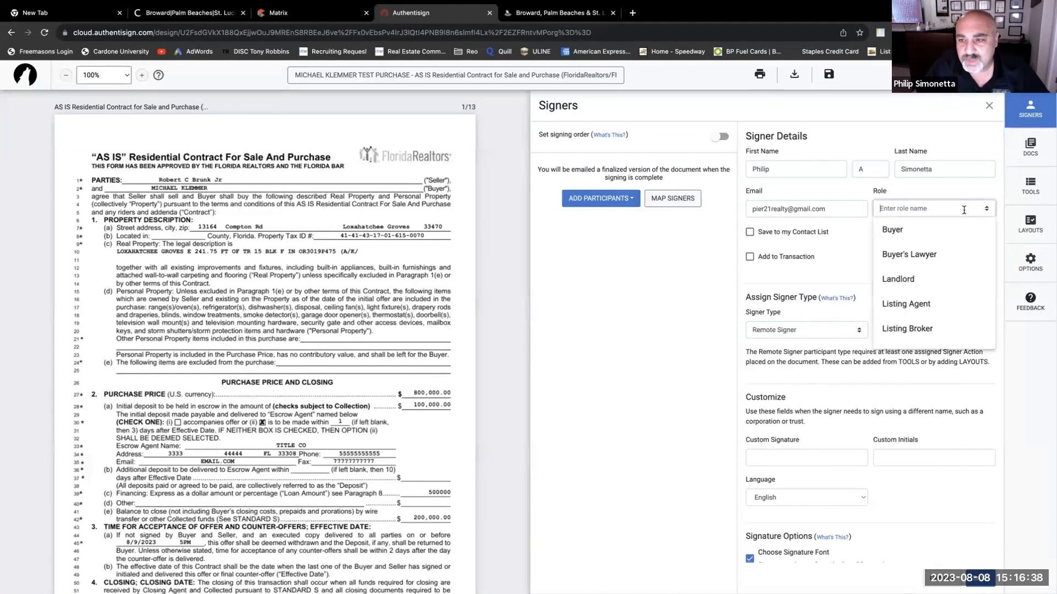
left_click(904, 332)
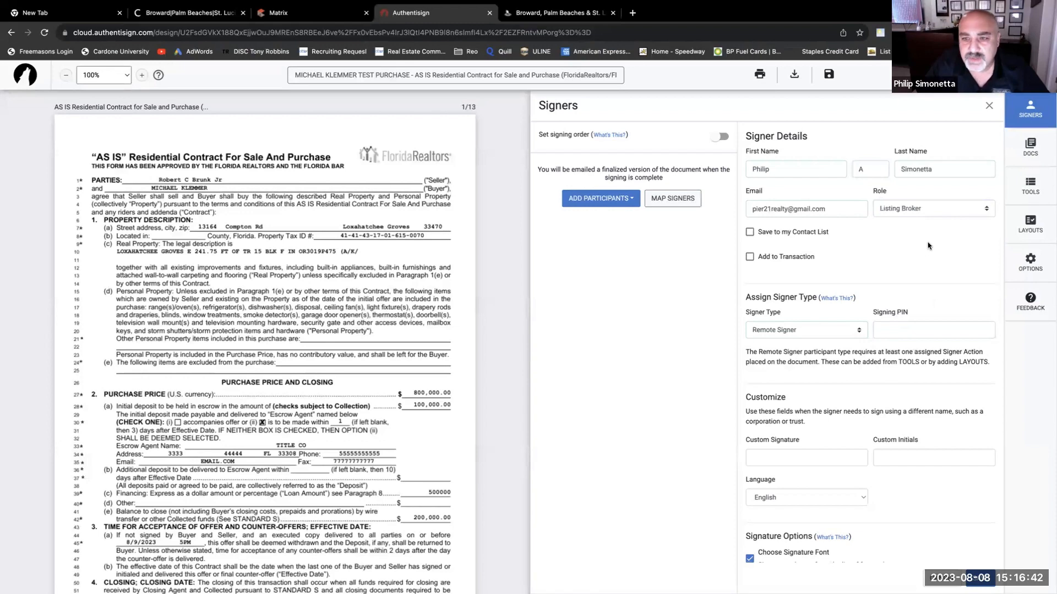
left_click(938, 209)
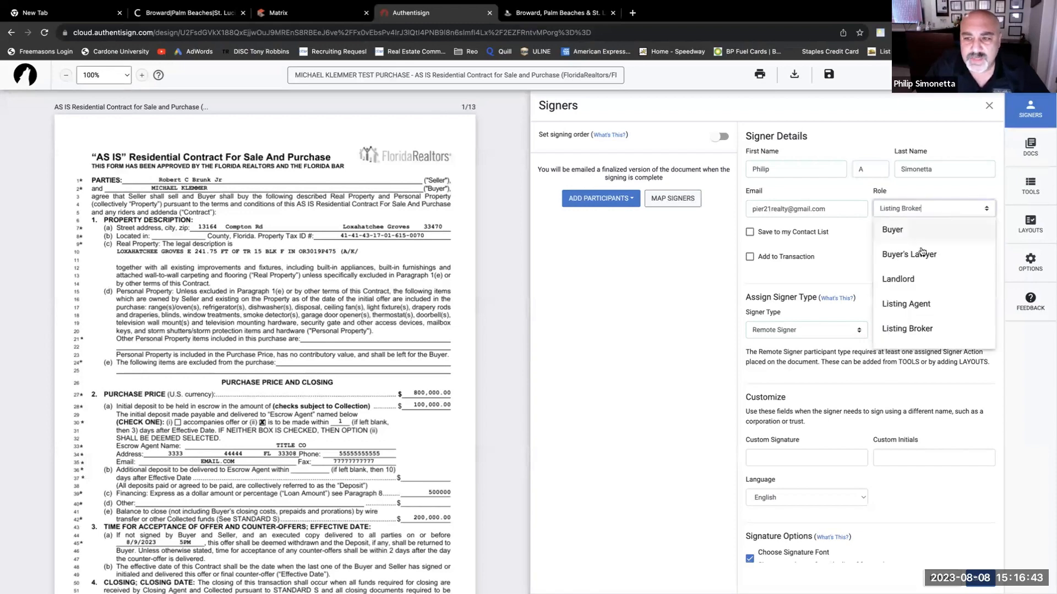
left_click(912, 309)
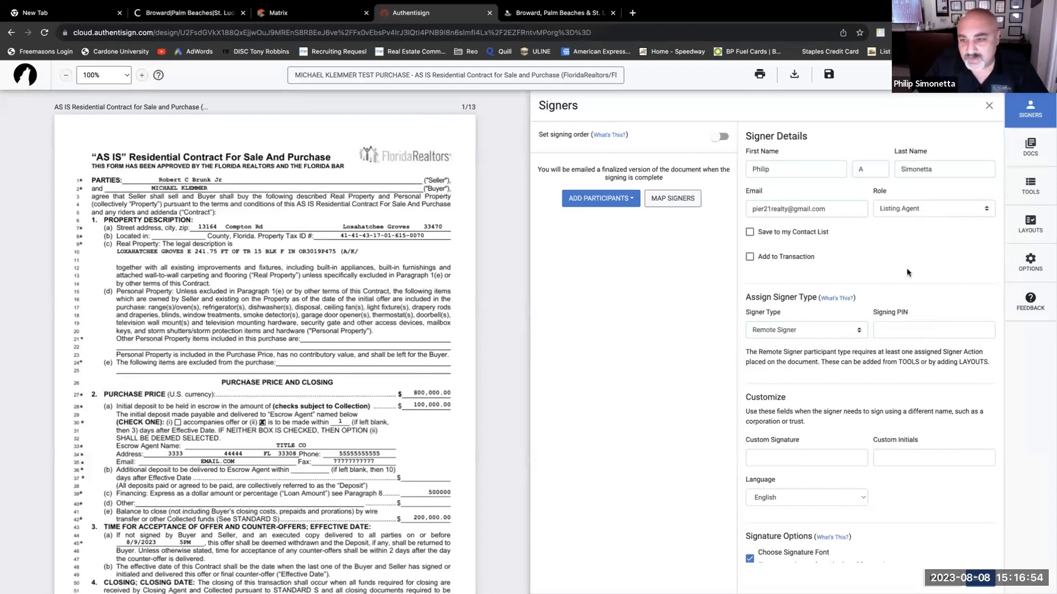
scroll(908, 258, "down", 1)
scroll(907, 257, "up", 1)
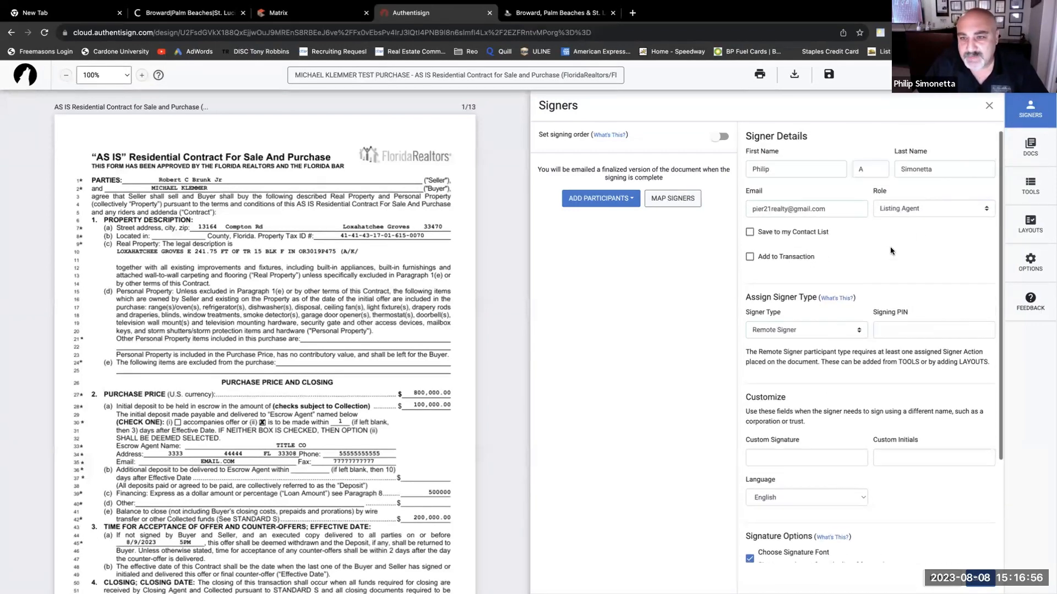
scroll(897, 251, "down", 2)
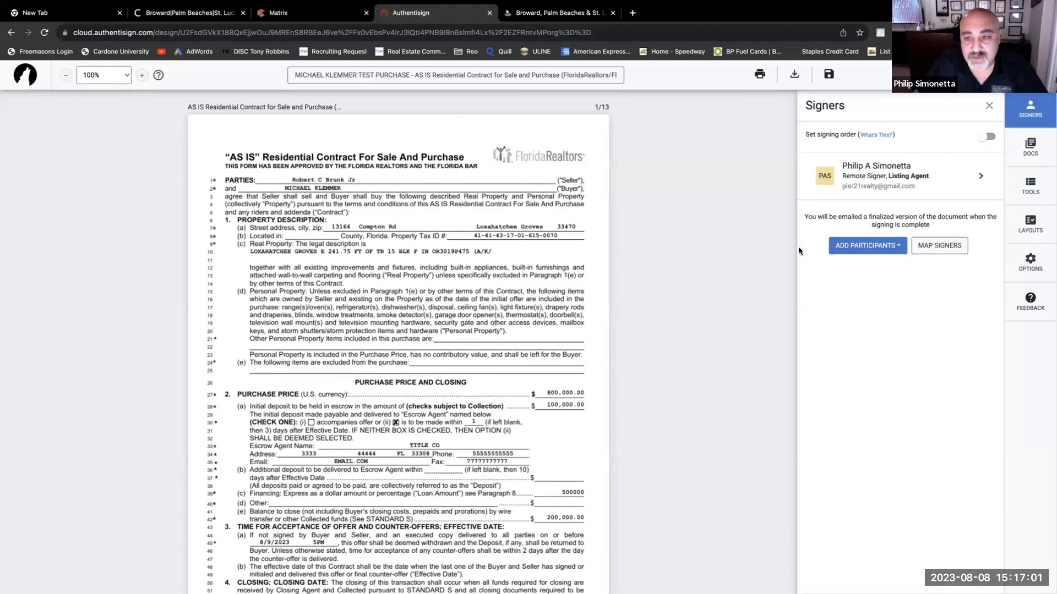
- Add the buyer from the linked transaction as a second remote signer
left_click(889, 247)
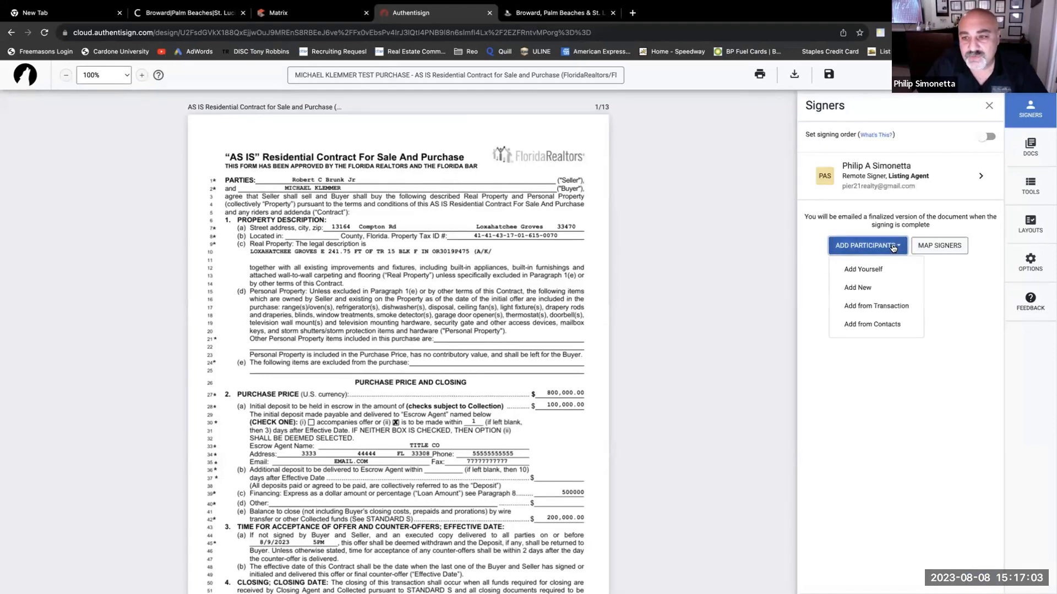
left_click(875, 306)
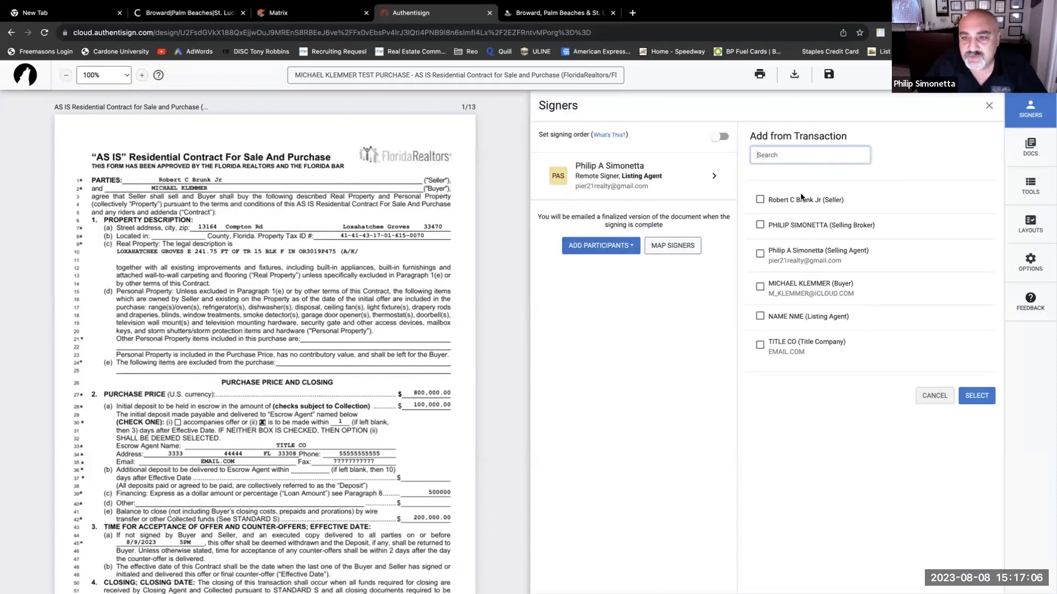
left_click(760, 287)
left_click(977, 396)
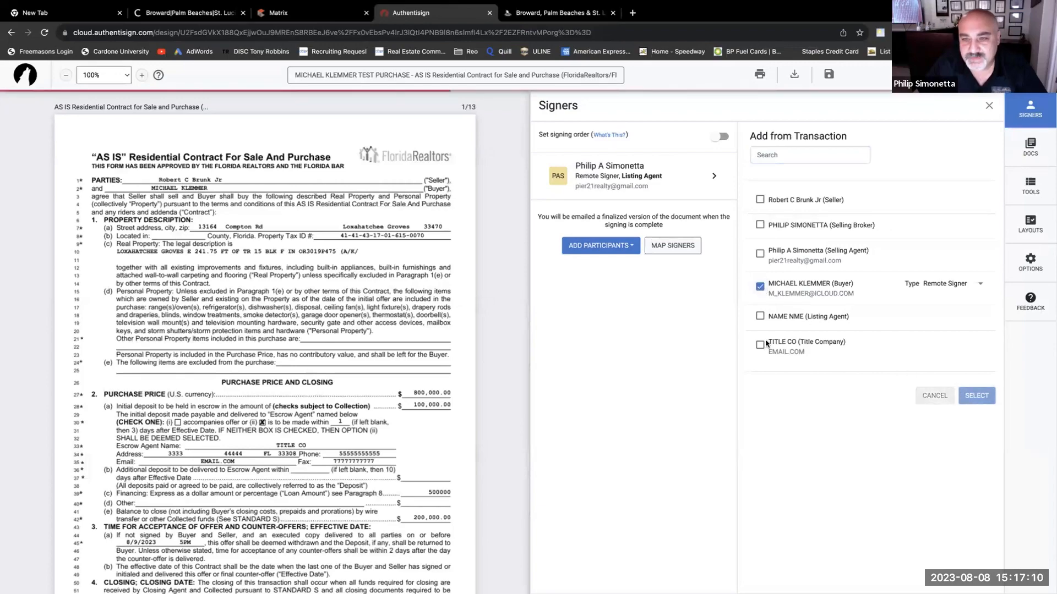
- Review the MK and PAS fields on the lead-based paint rider, FHA/VA rider and Transaction Fee Disc
scroll(286, 330, "down", 9)
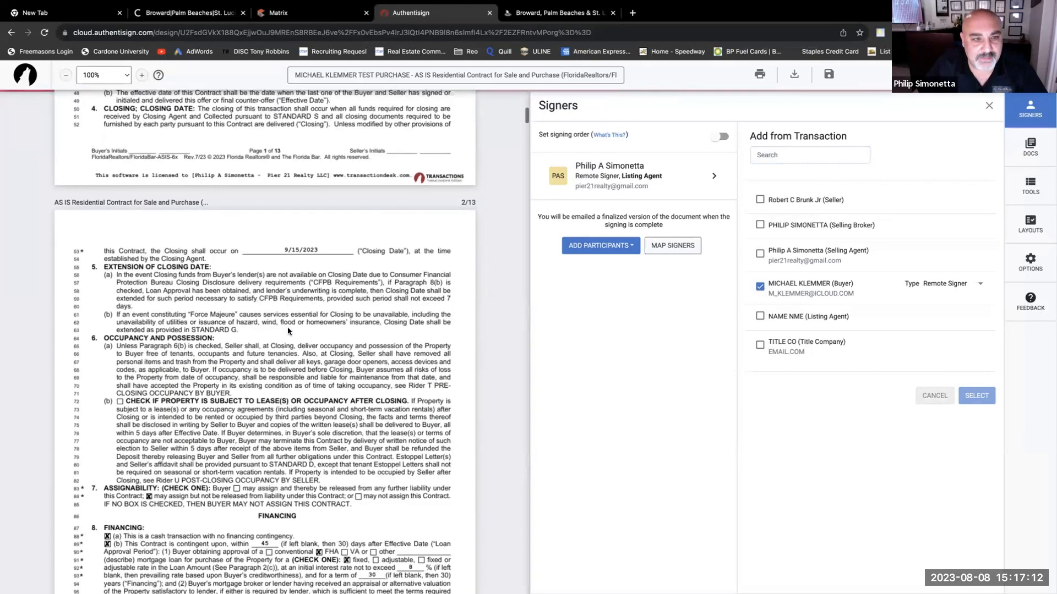
scroll(287, 330, "up", 2)
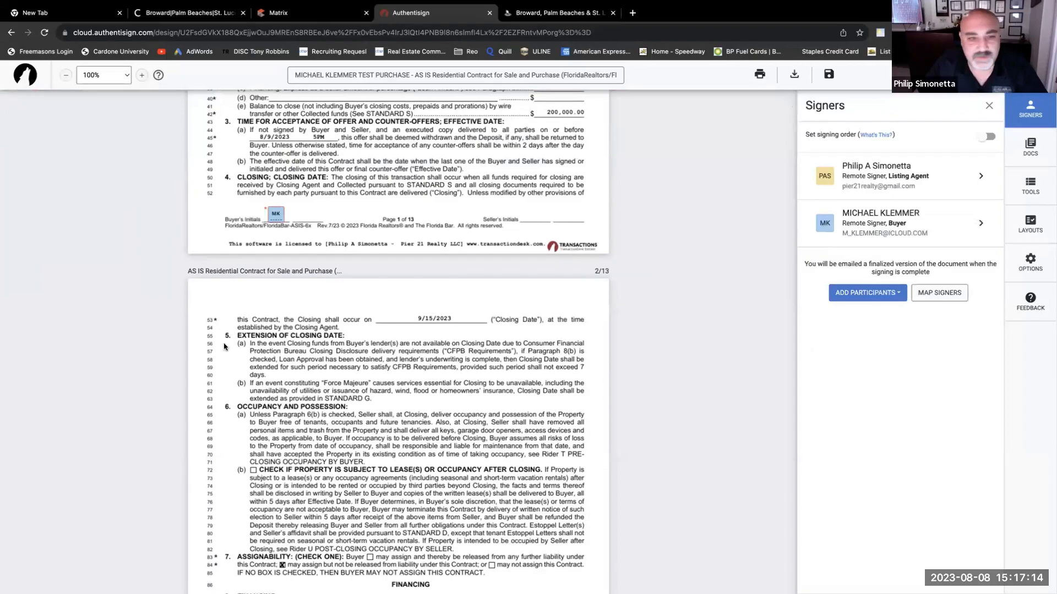
scroll(271, 226, "up", 9)
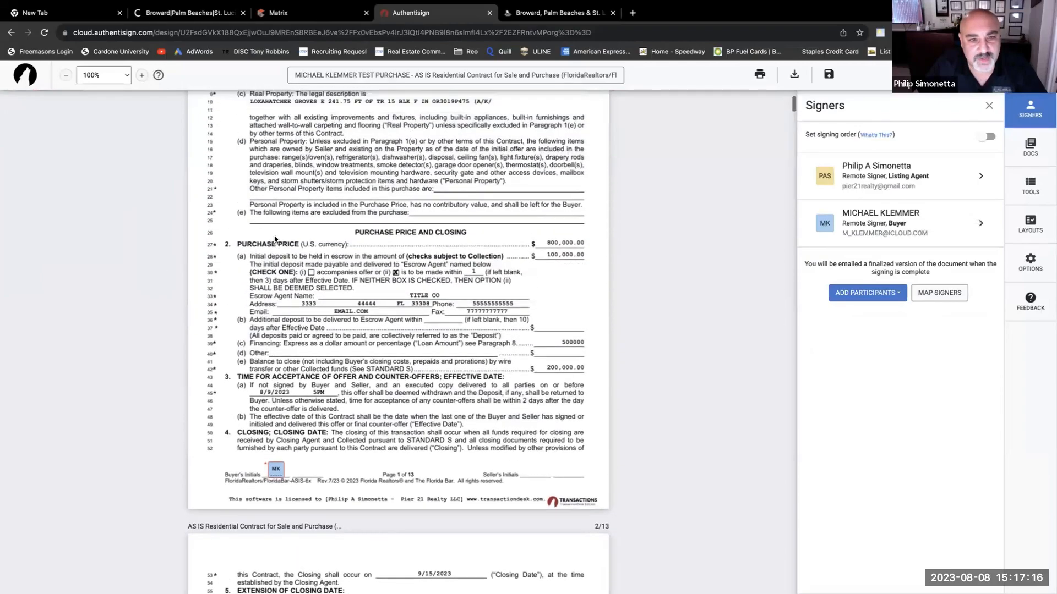
scroll(278, 249, "down", 10)
scroll(278, 250, "down", 20)
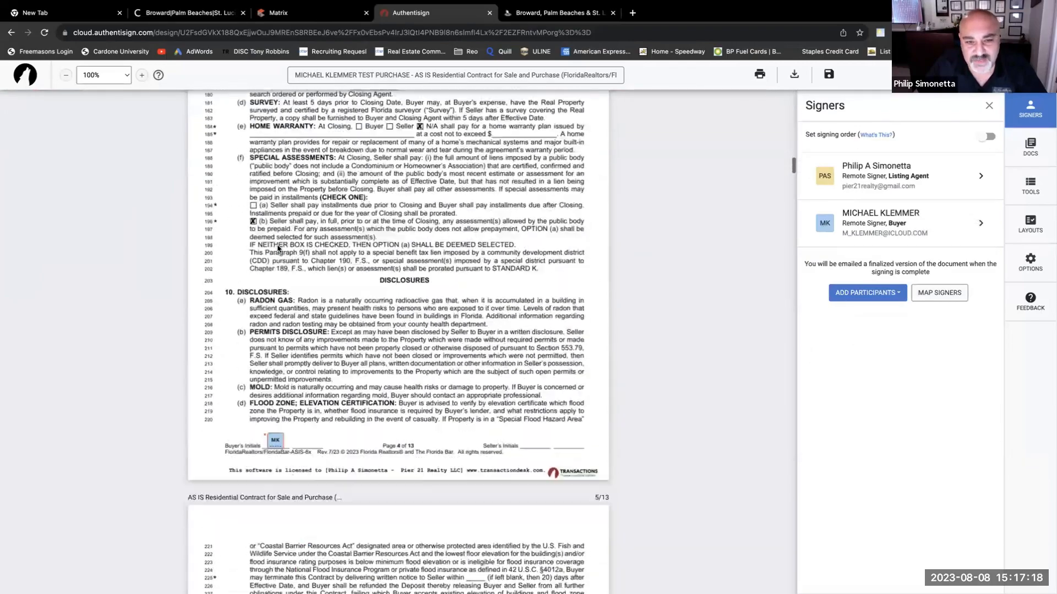
scroll(277, 249, "down", 7)
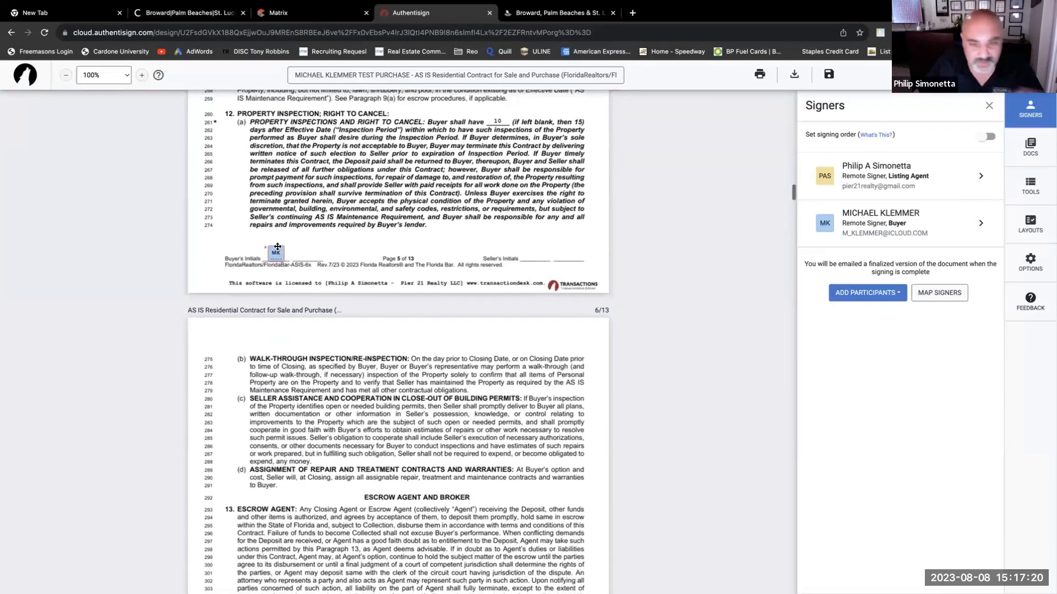
scroll(278, 248, "down", 3)
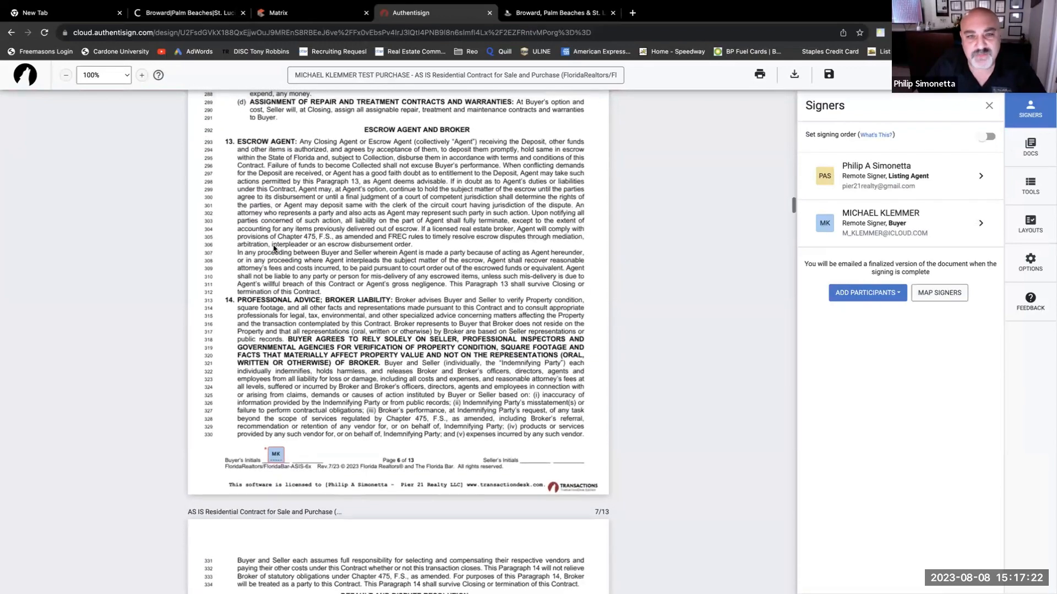
scroll(266, 251, "down", 3)
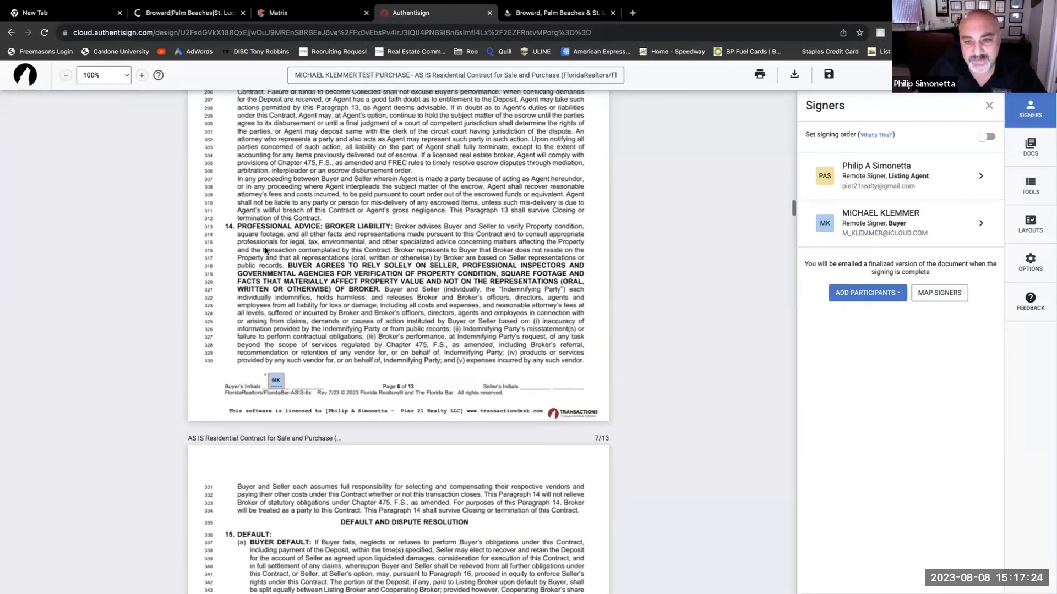
scroll(264, 252, "up", 20)
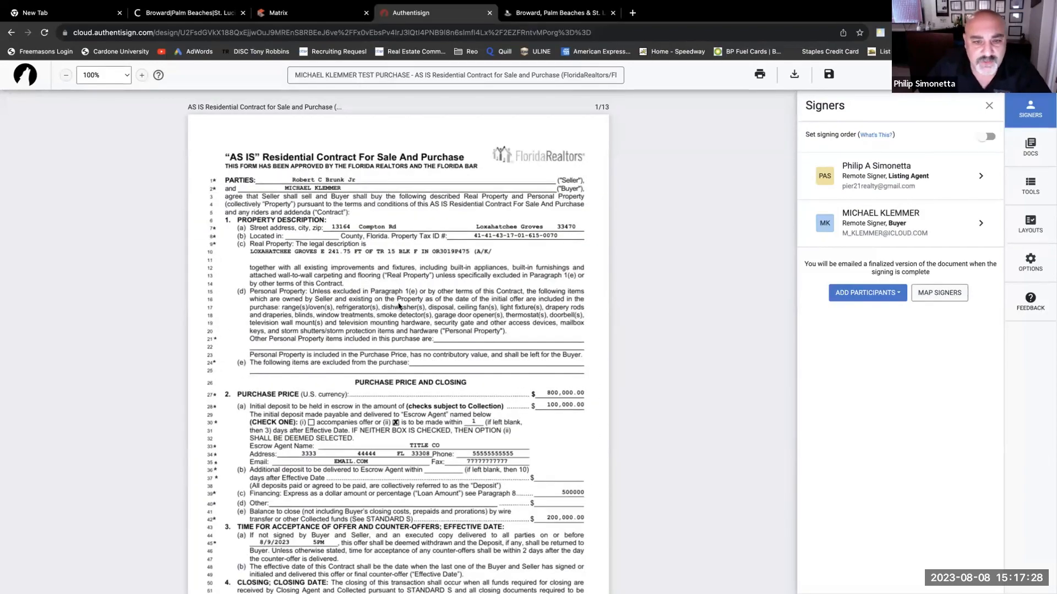
scroll(399, 307, "down", 12)
scroll(507, 318, "down", 18)
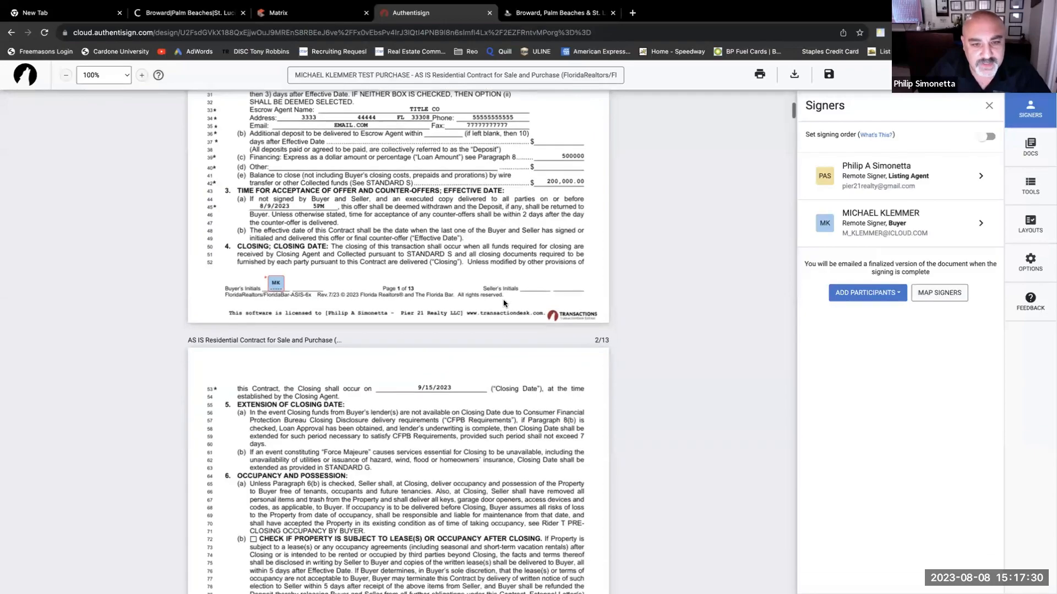
scroll(436, 324, "down", 20)
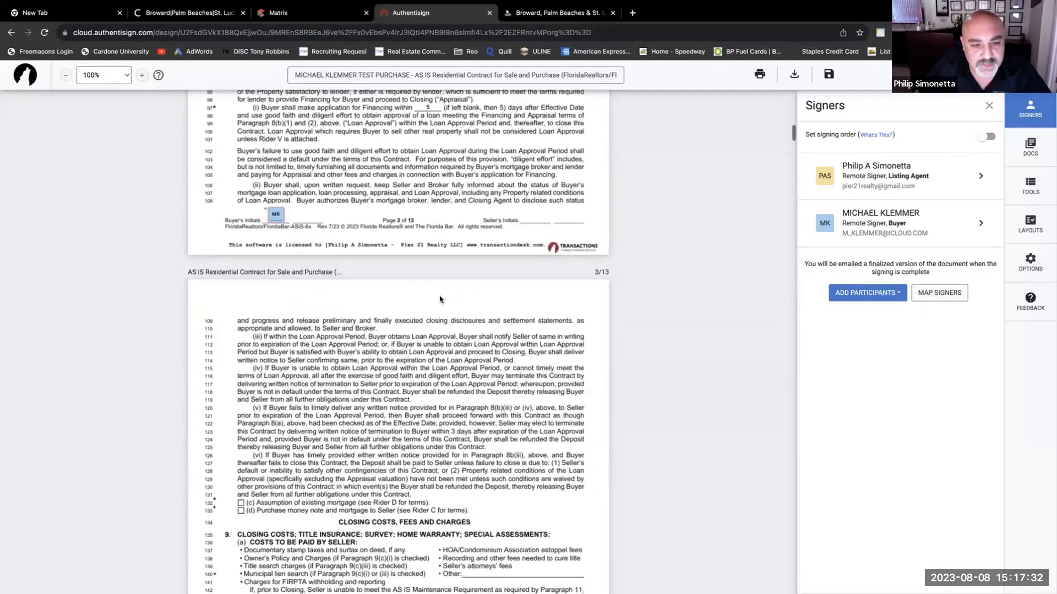
scroll(344, 279, "down", 20)
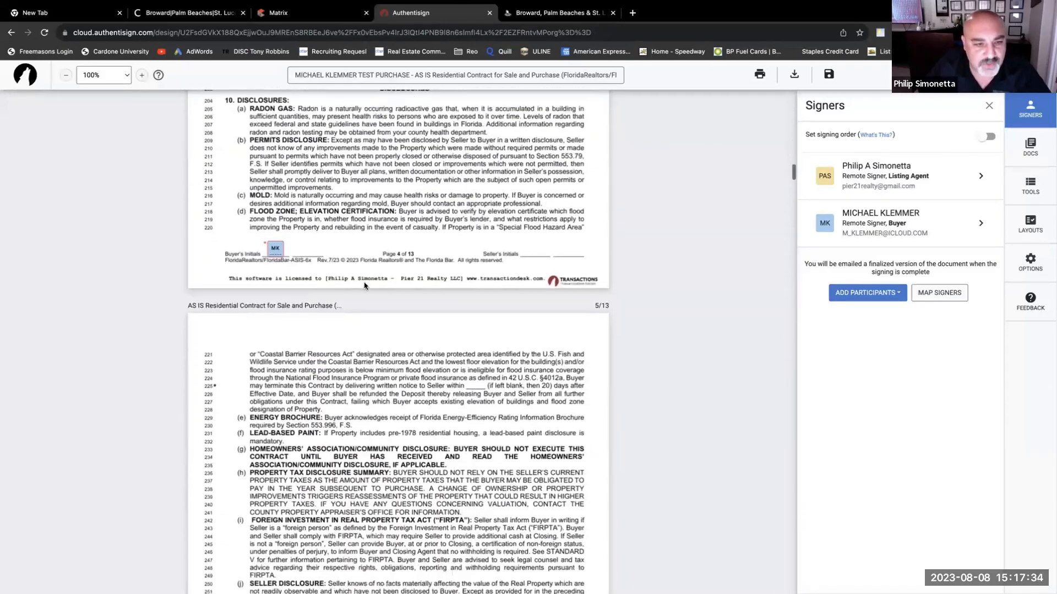
scroll(363, 283, "down", 15)
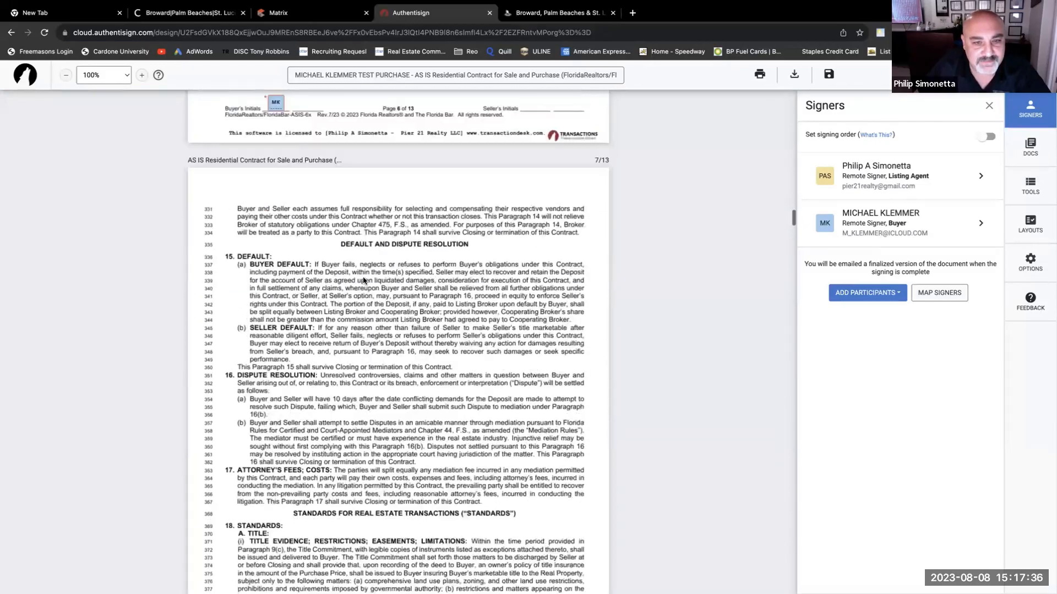
scroll(363, 281, "down", 20)
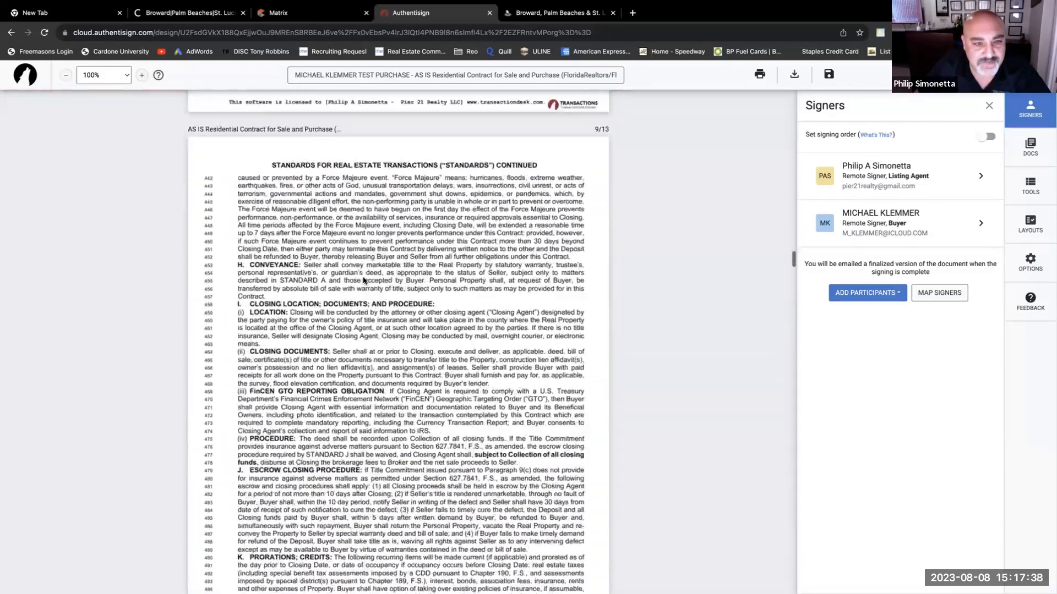
scroll(363, 280, "down", 10)
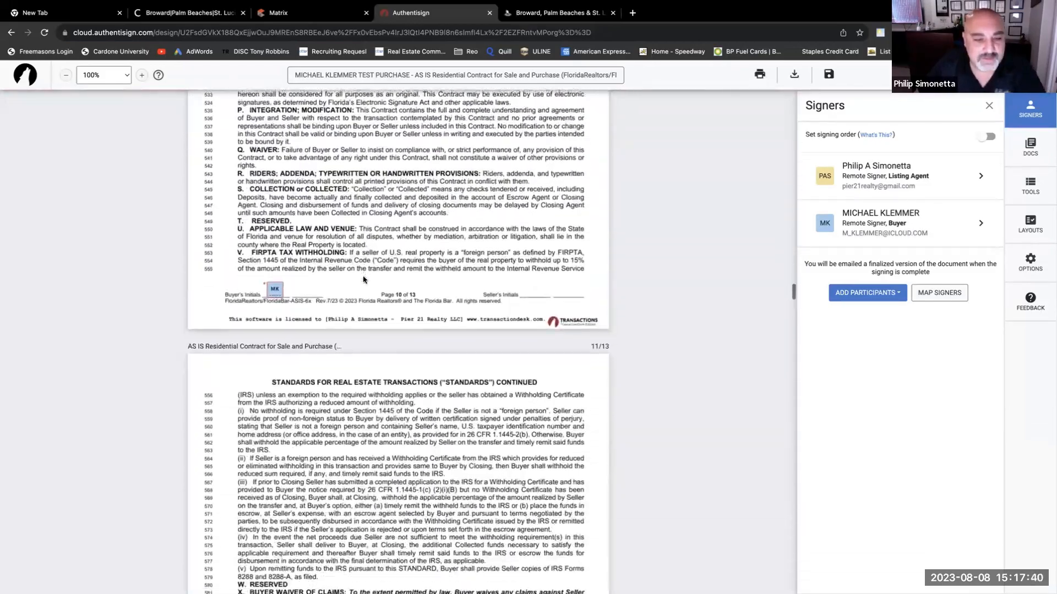
scroll(362, 278, "down", 15)
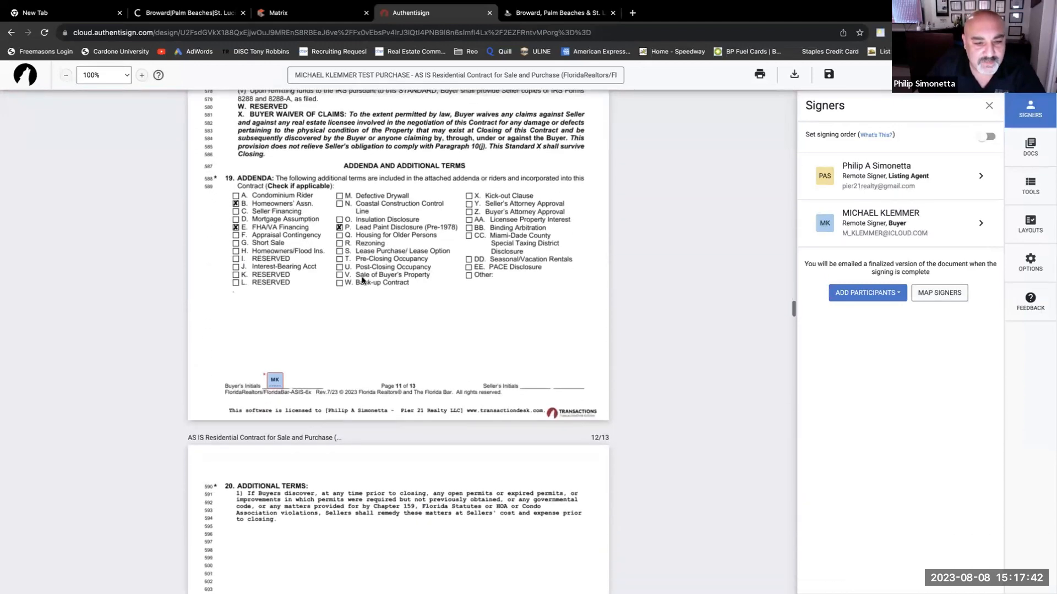
scroll(363, 280, "down", 4)
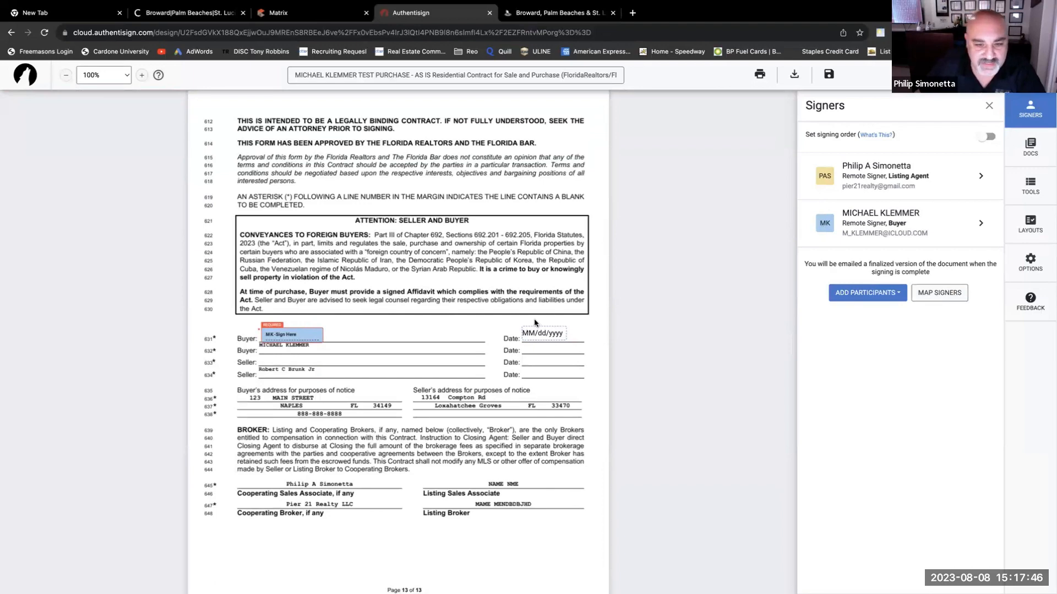
scroll(385, 330, "down", 3)
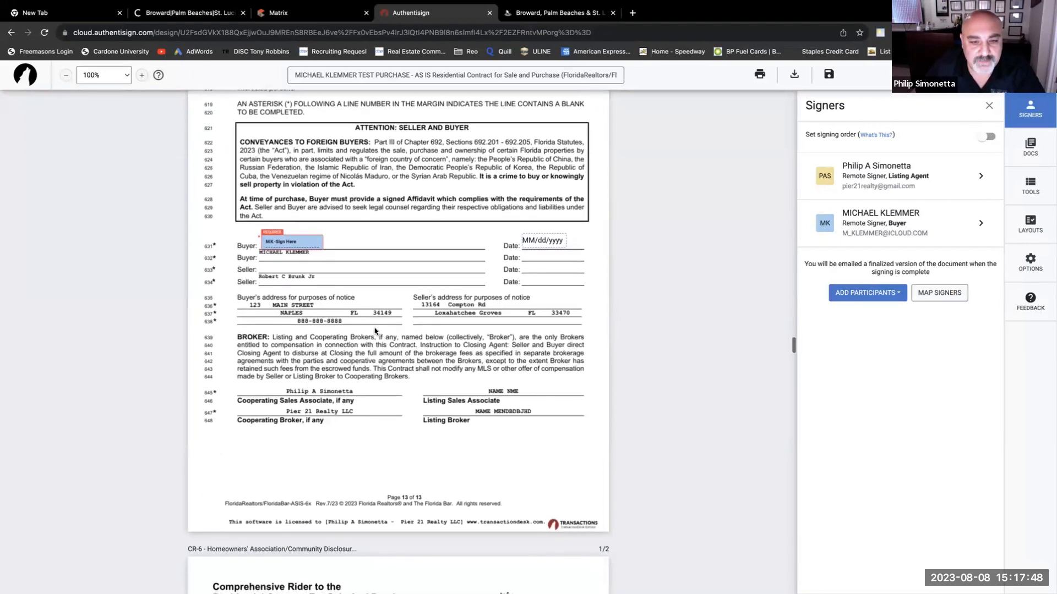
scroll(375, 330, "down", 6)
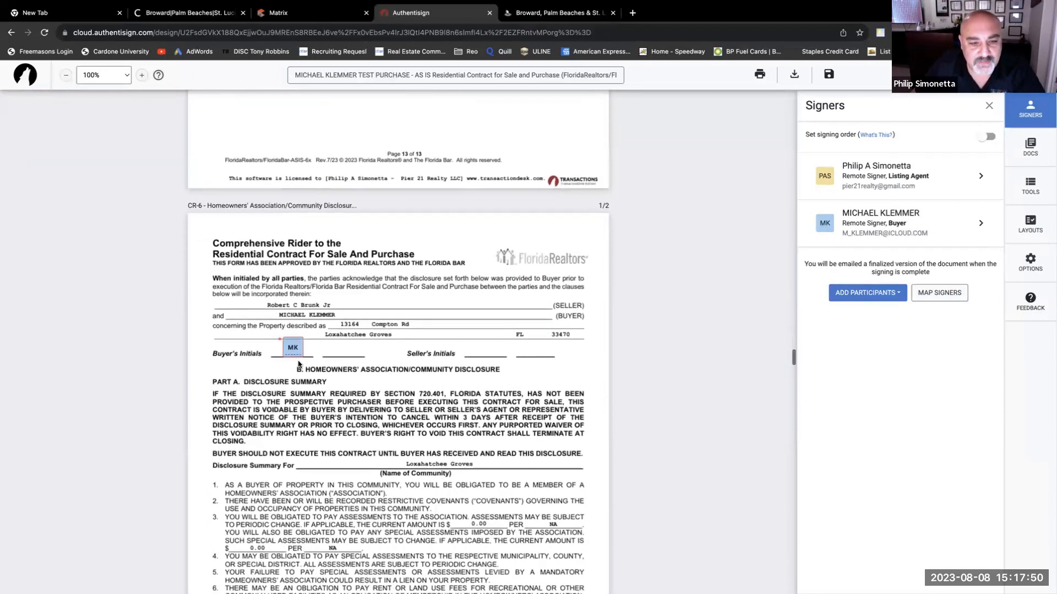
scroll(330, 408, "down", 4)
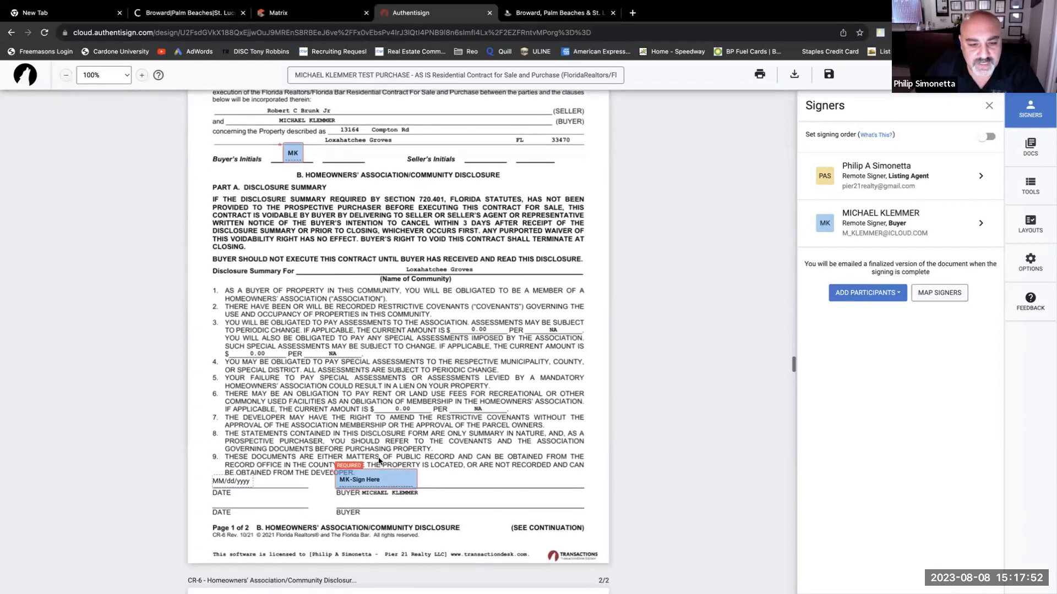
scroll(394, 411, "down", 10)
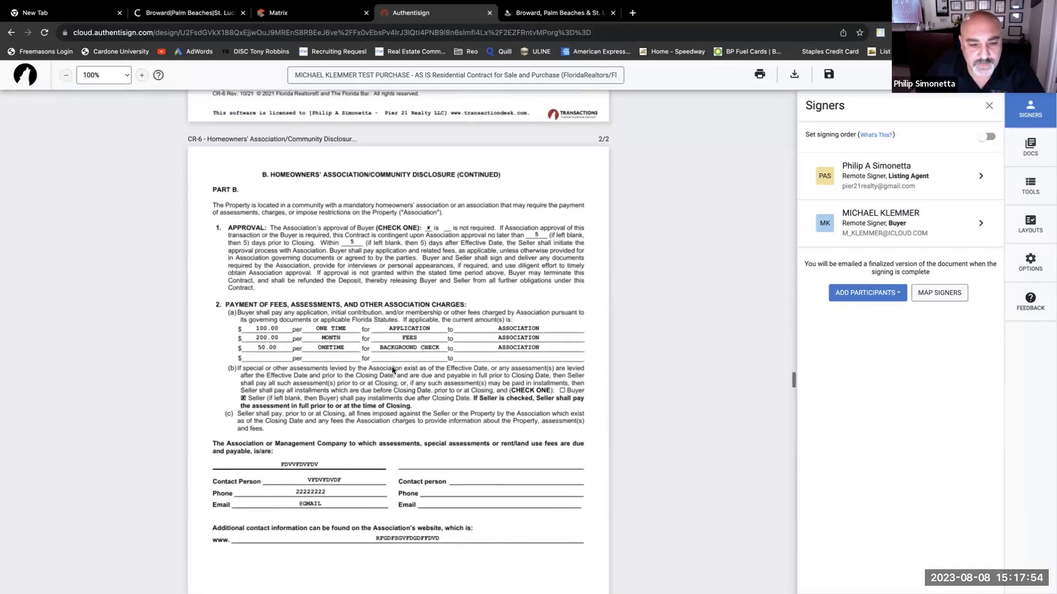
scroll(394, 370, "down", 1)
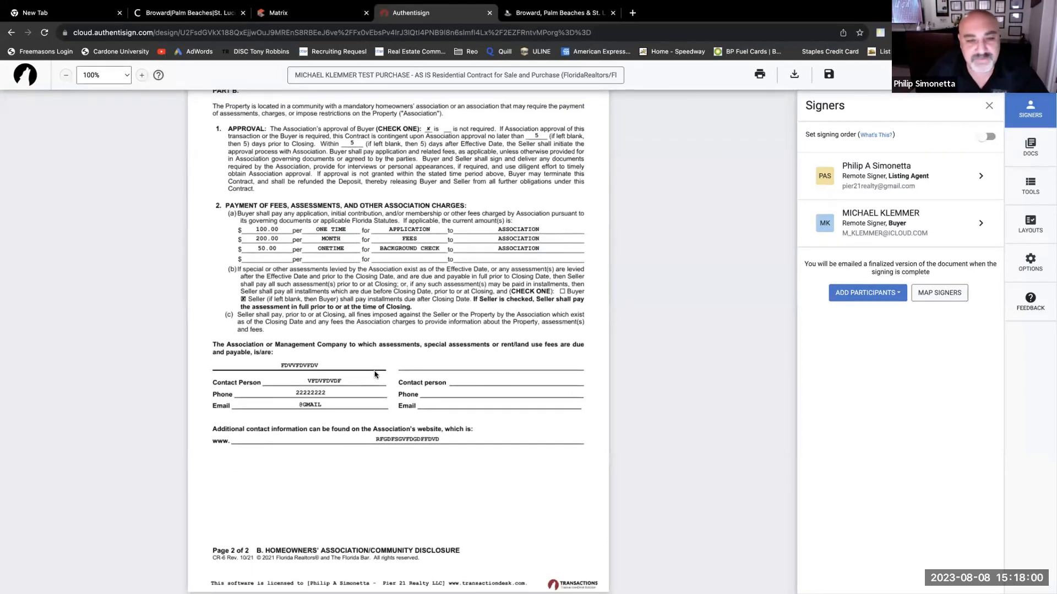
scroll(377, 371, "down", 1)
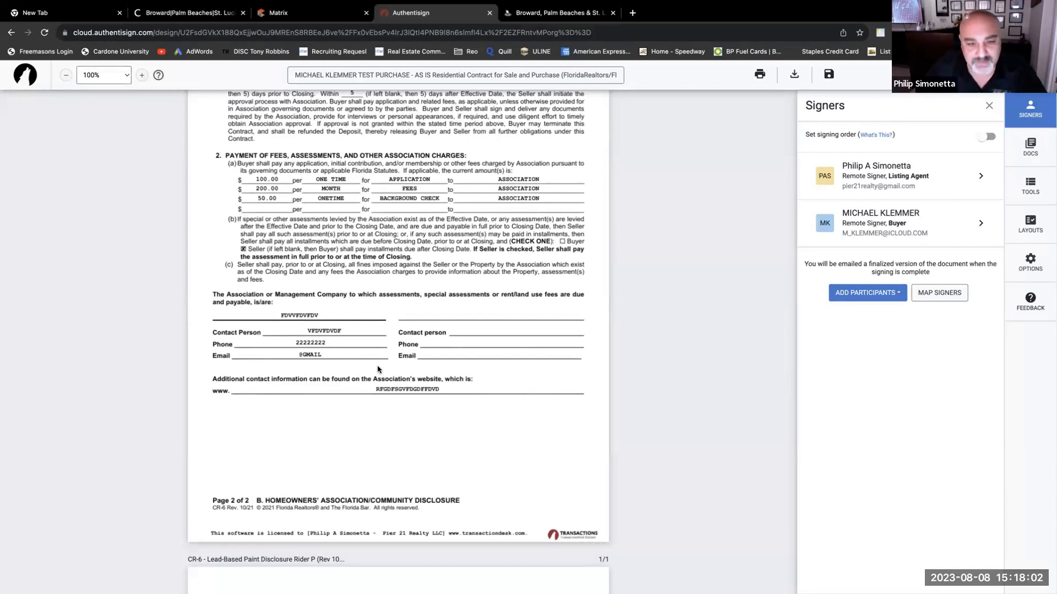
scroll(377, 369, "down", 7)
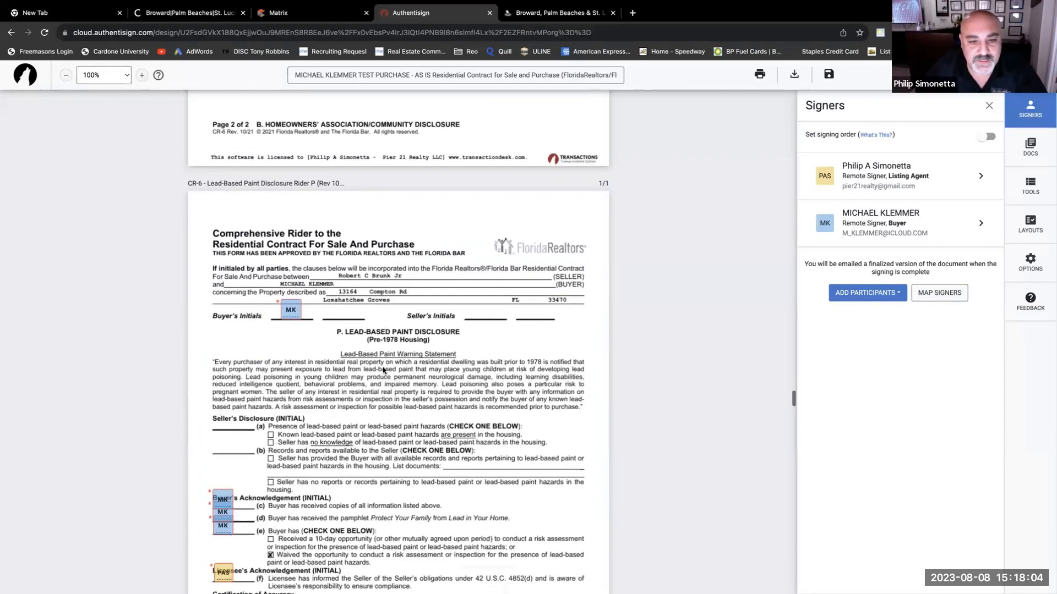
scroll(384, 371, "down", 2)
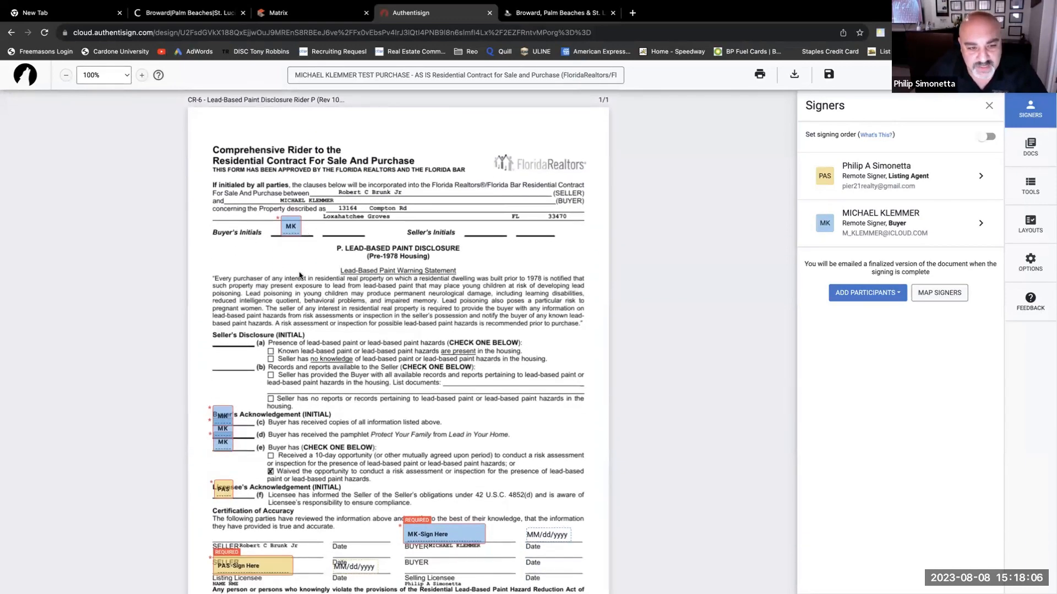
scroll(299, 275, "down", 3)
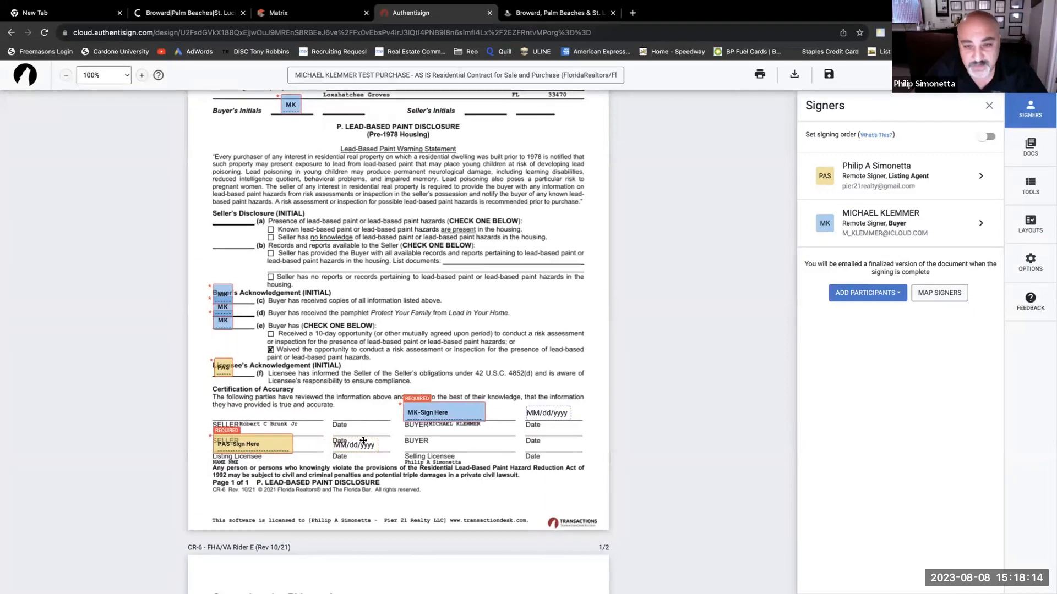
scroll(414, 455, "down", 8)
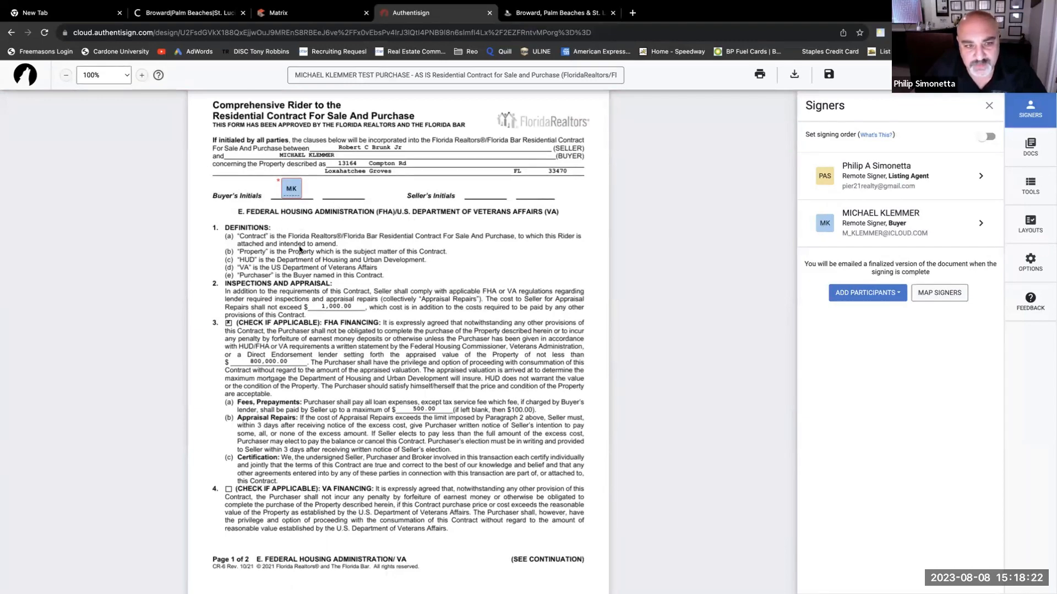
scroll(371, 335, "down", 10)
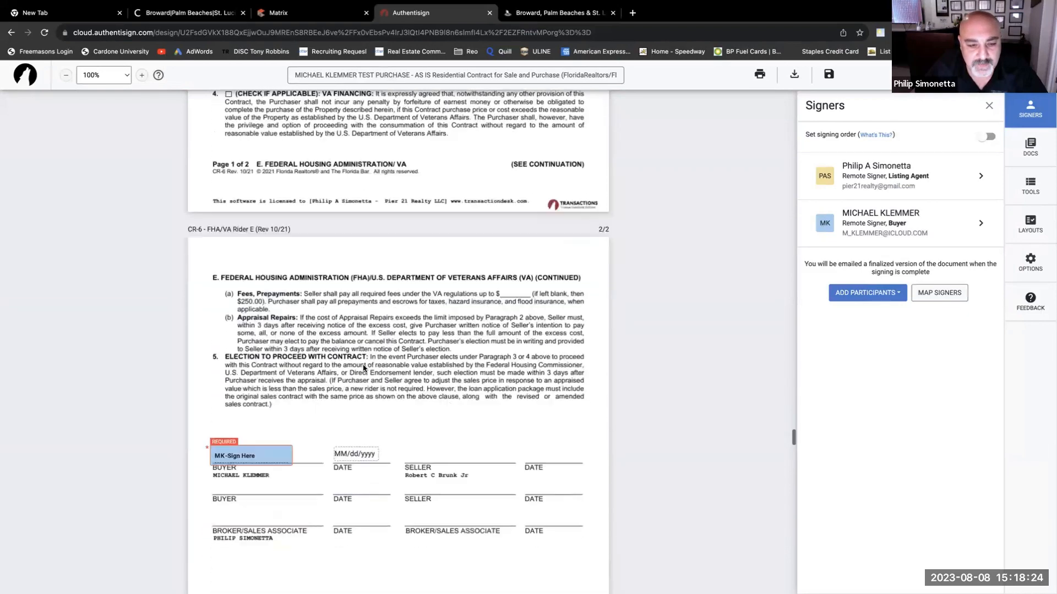
scroll(363, 368, "down", 3)
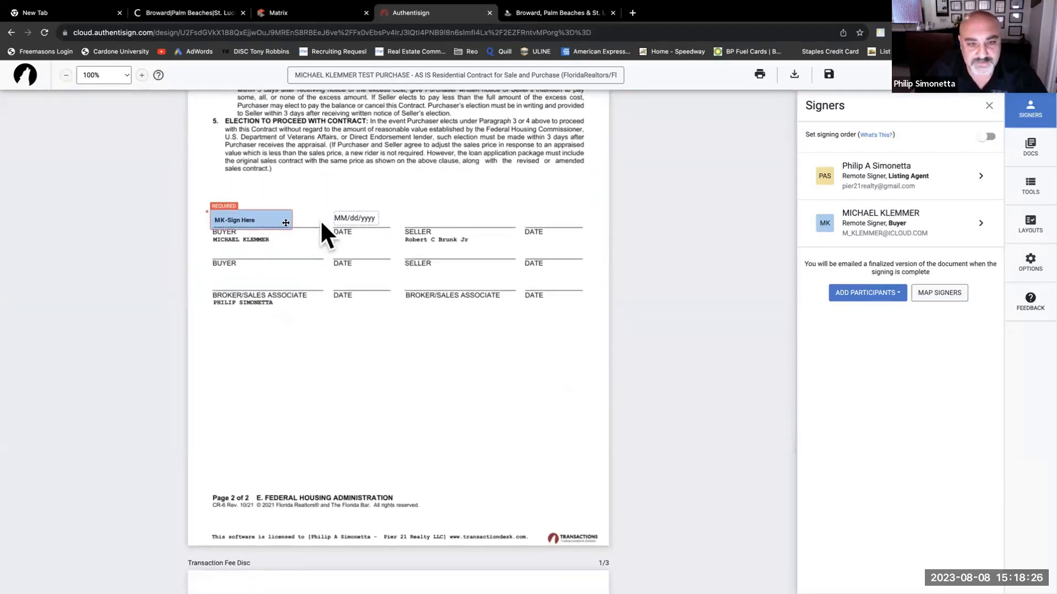
scroll(385, 338, "down", 8)
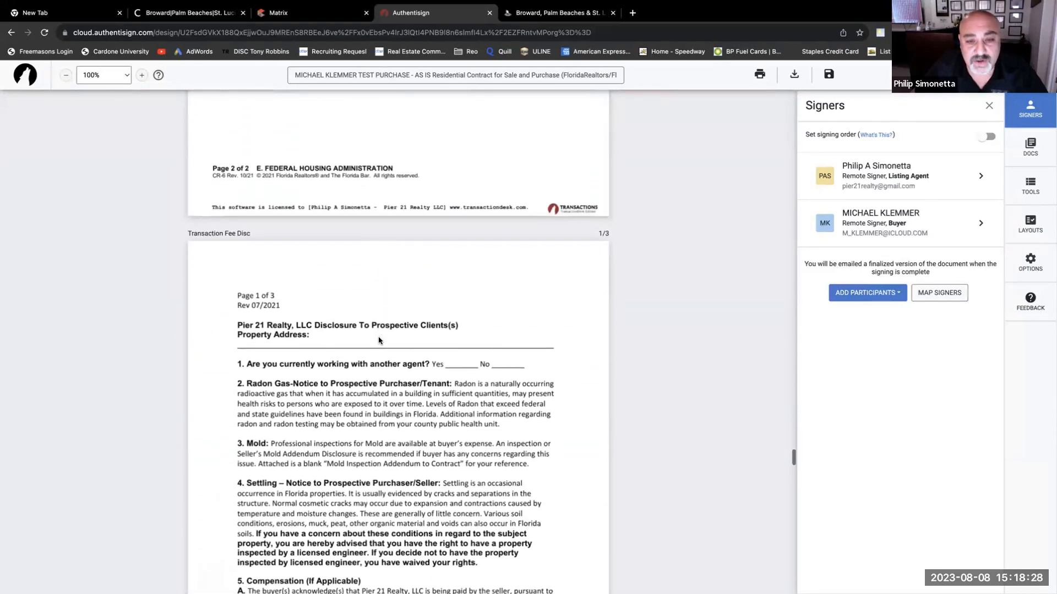
scroll(378, 340, "down", 1)
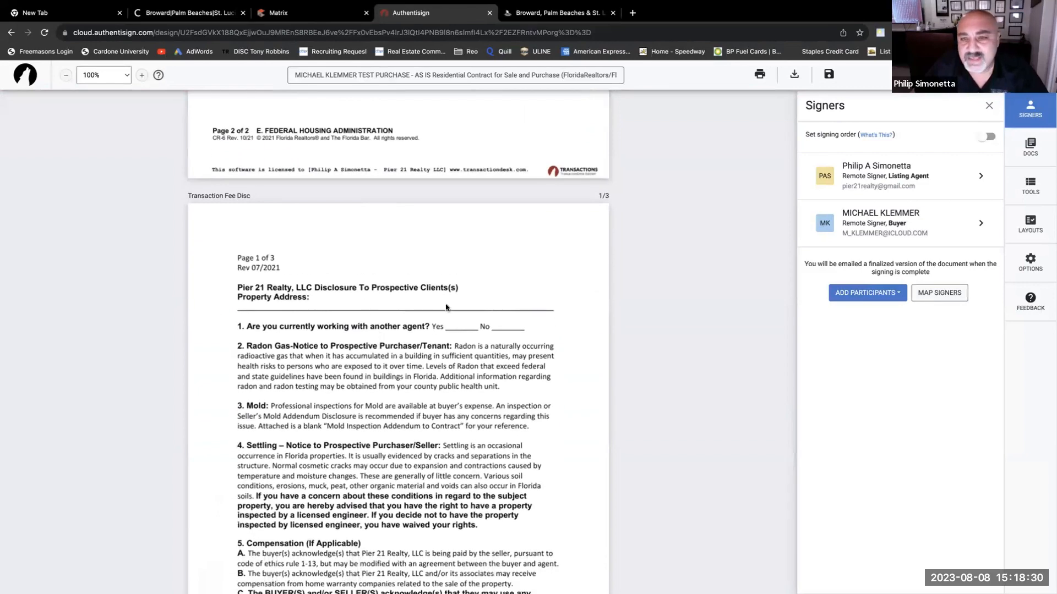
scroll(352, 342, "down", 1)
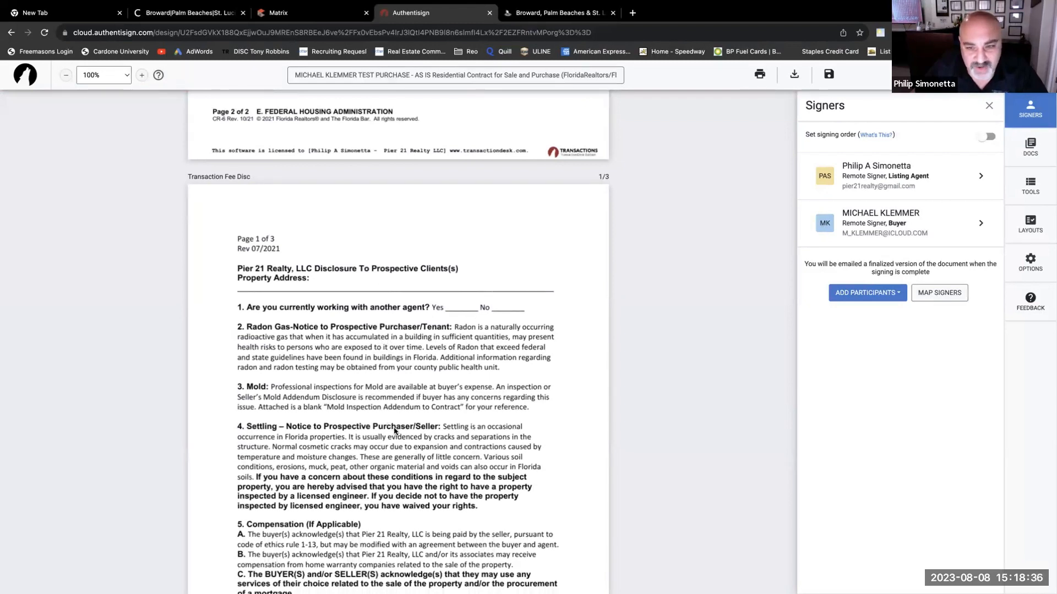
scroll(394, 431, "down", 2)
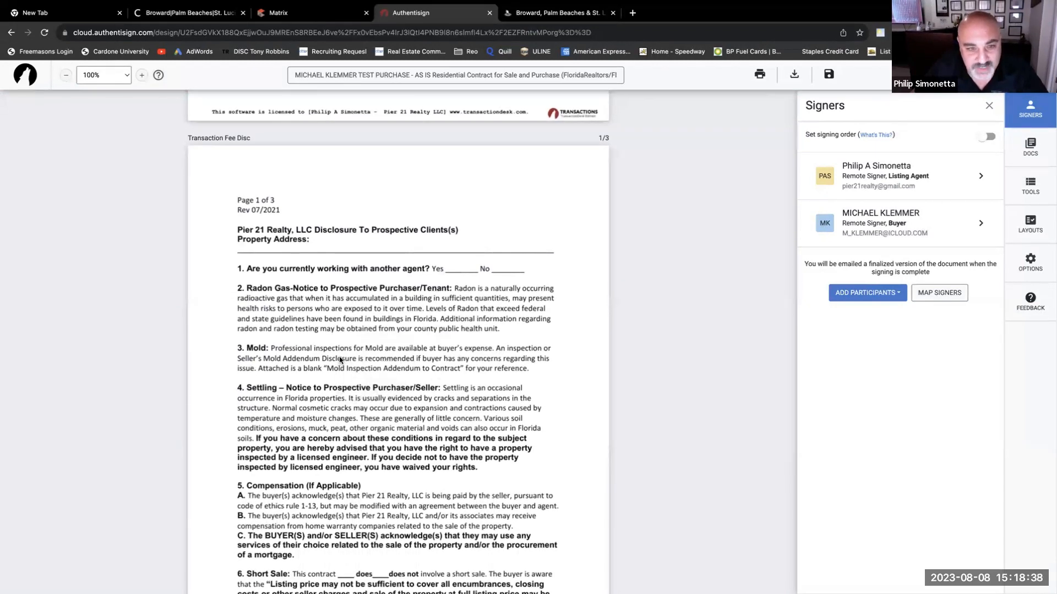
scroll(344, 359, "down", 15)
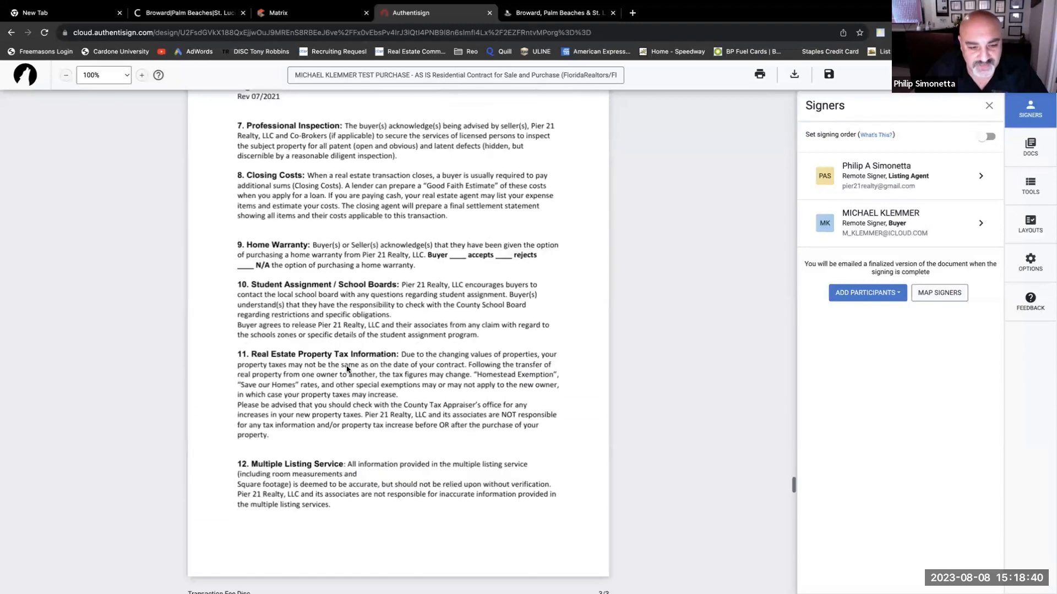
scroll(347, 369, "up", 1)
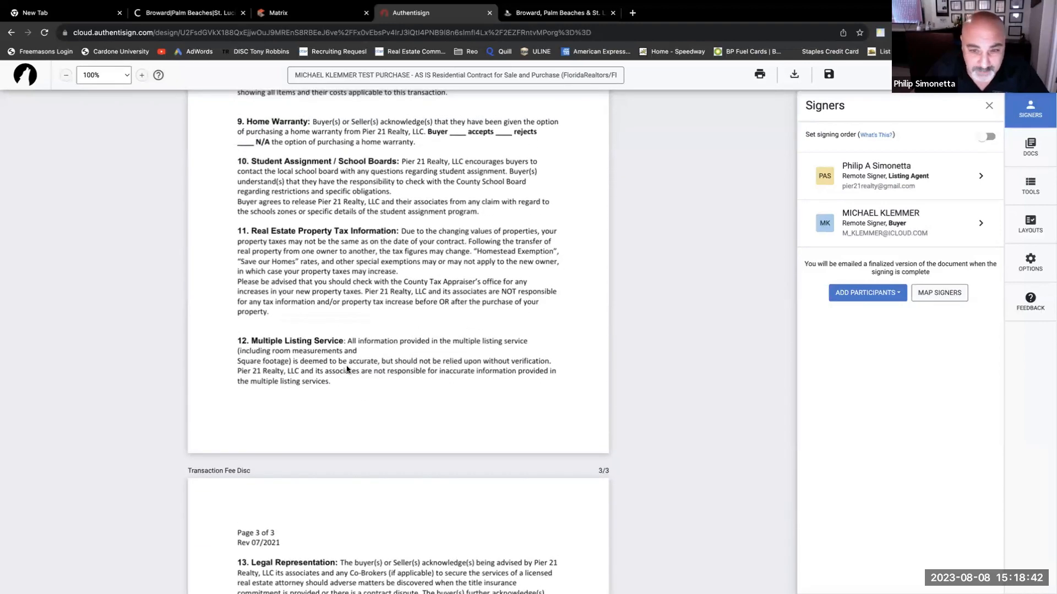
scroll(346, 370, "down", 9)
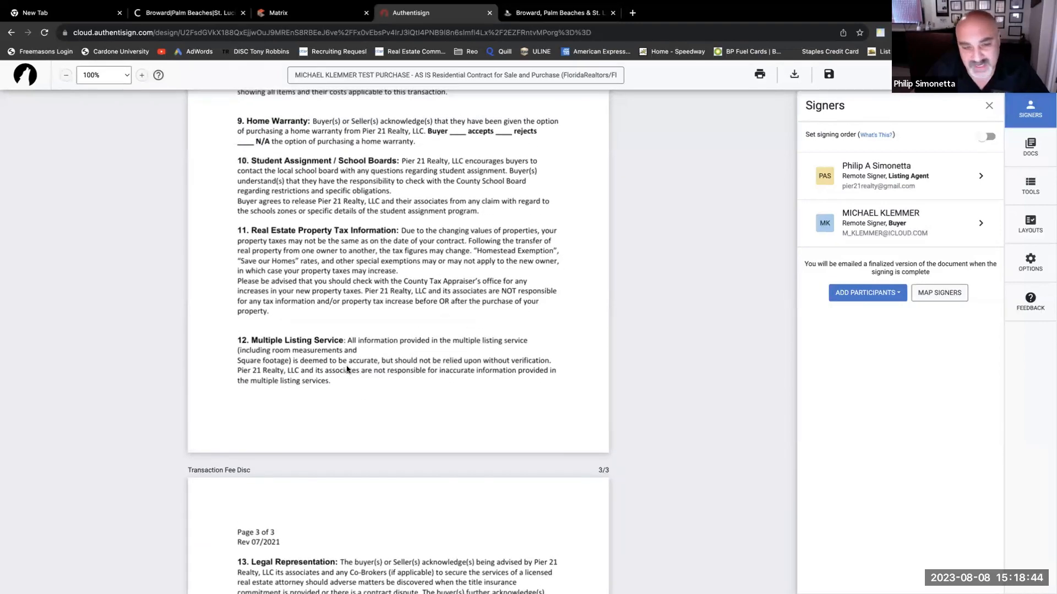
scroll(347, 370, "down", 15)
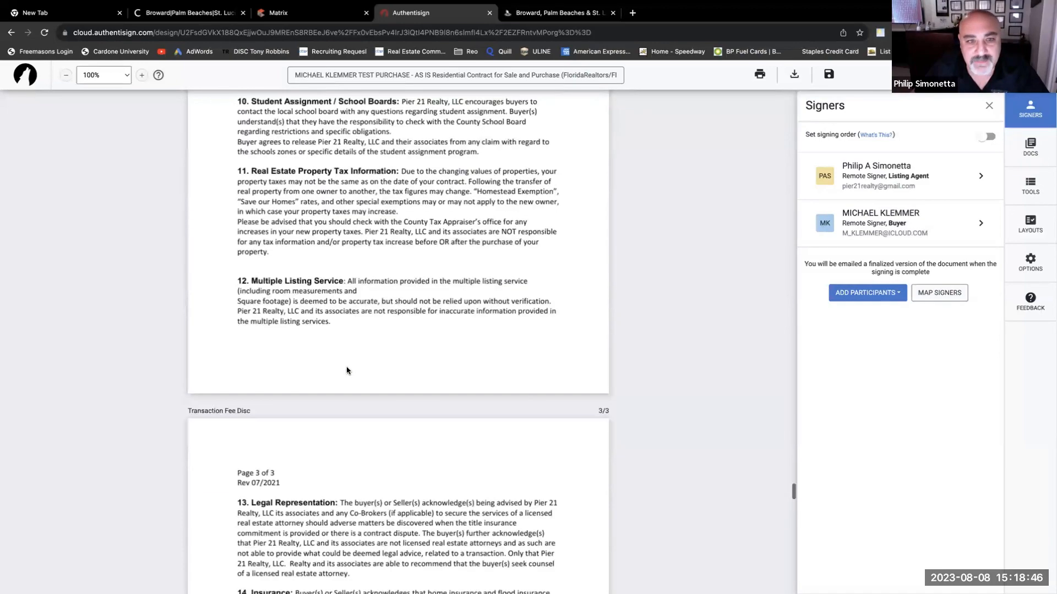
scroll(346, 372, "up", 10)
scroll(345, 372, "up", 2)
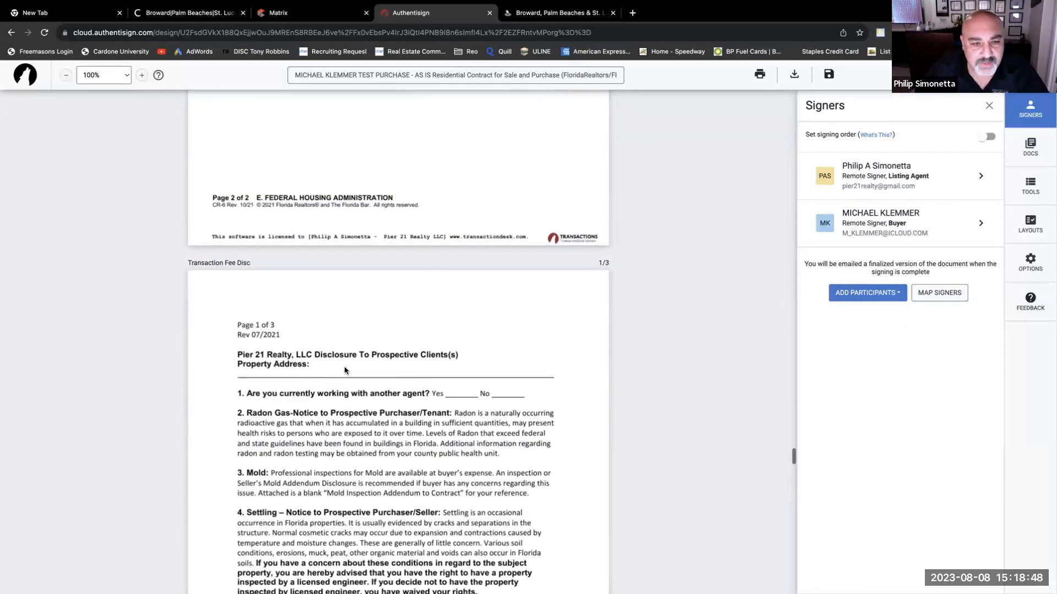
- Add a text box reading 'PROPERTY ADDRESS. JNFDJFRJFJFNEKFENWJ' on the disclosure's Property Address line
left_click(1031, 190)
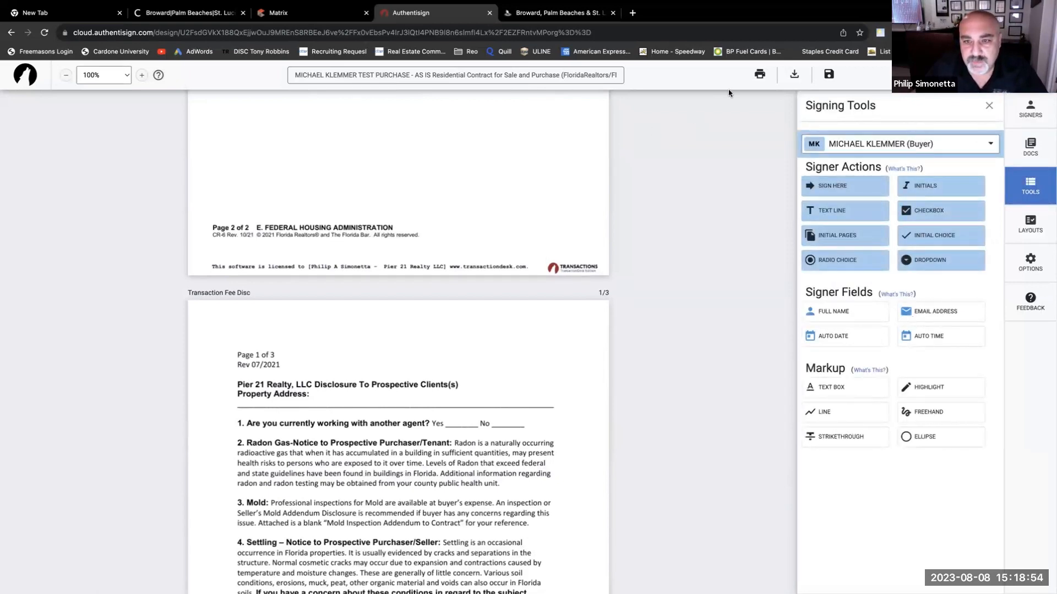
left_click_drag(837, 388, 488, 399)
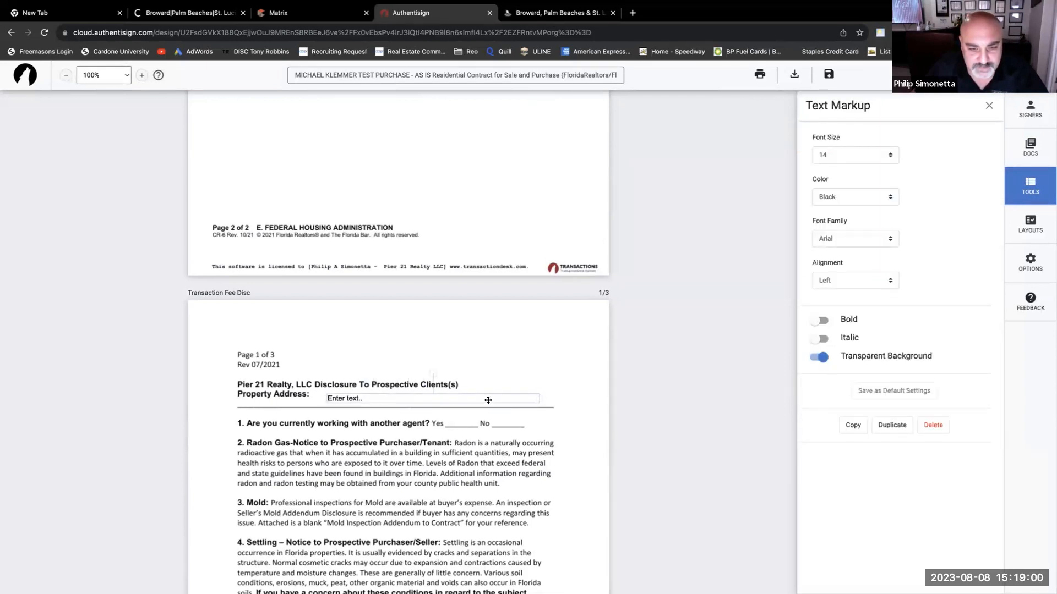
right_click(487, 396)
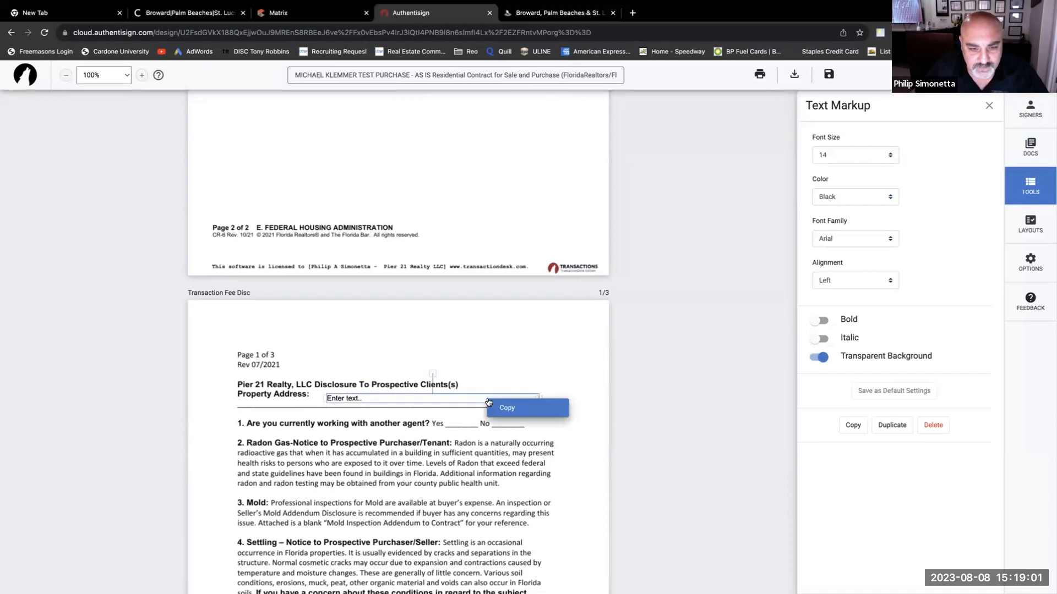
left_click(397, 396)
left_click(398, 396)
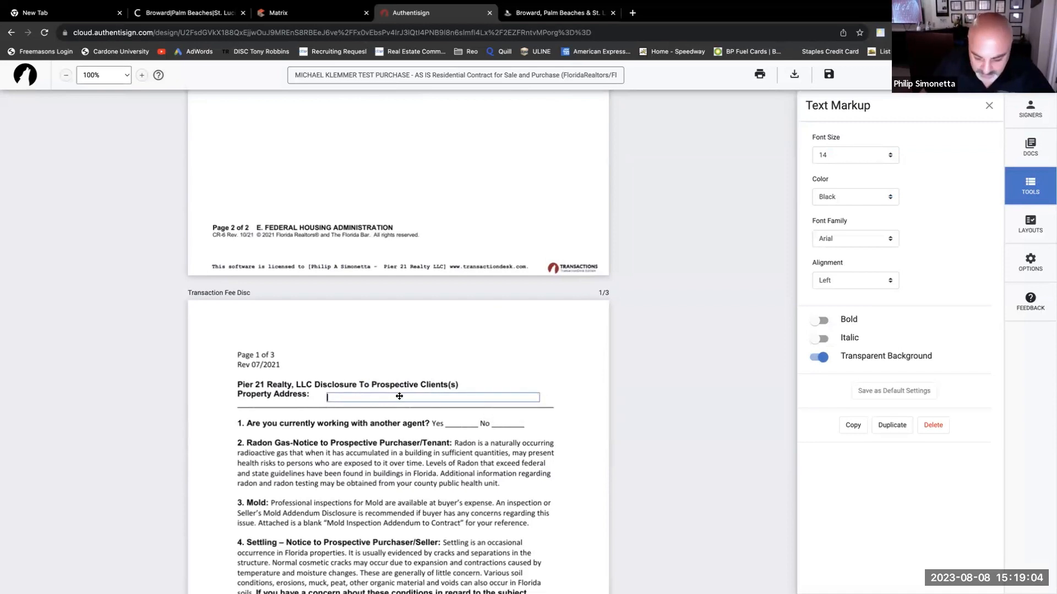
type("PROPERTY")
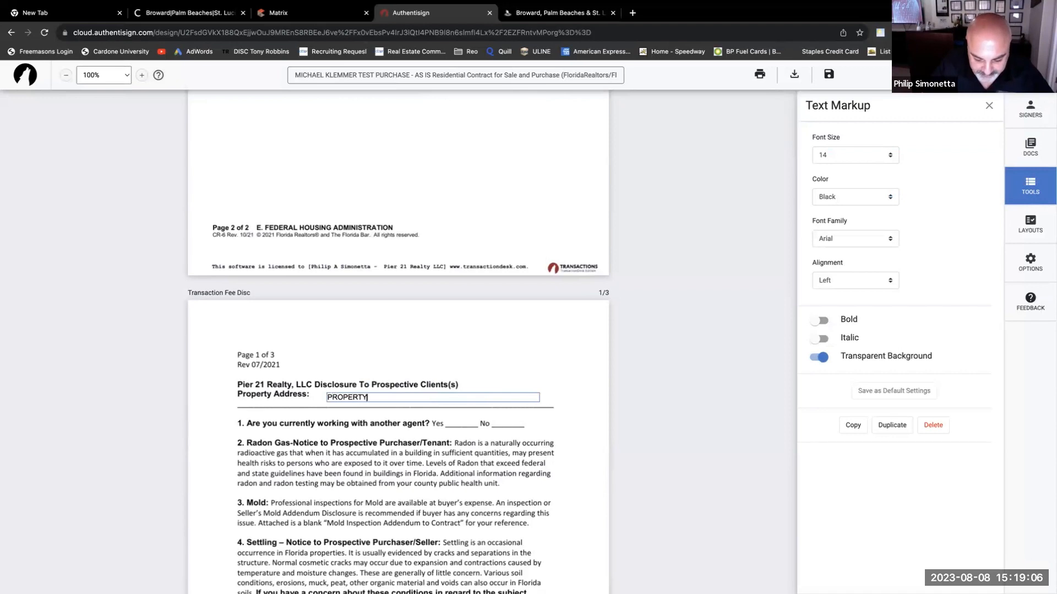
type(" ADDRES")
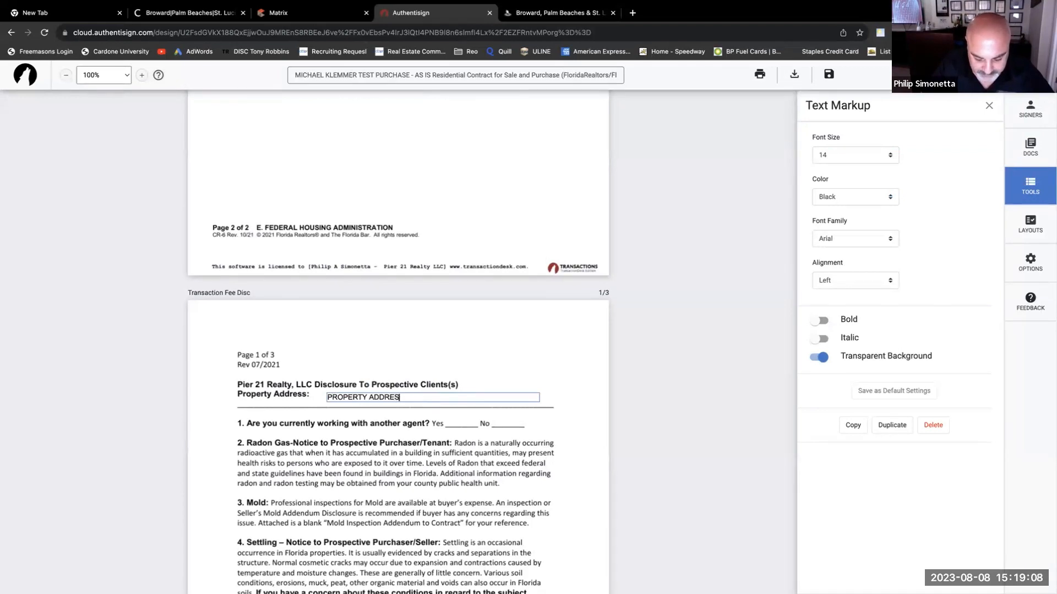
type("S. JNFDJFRJFJFNEKFENWJ")
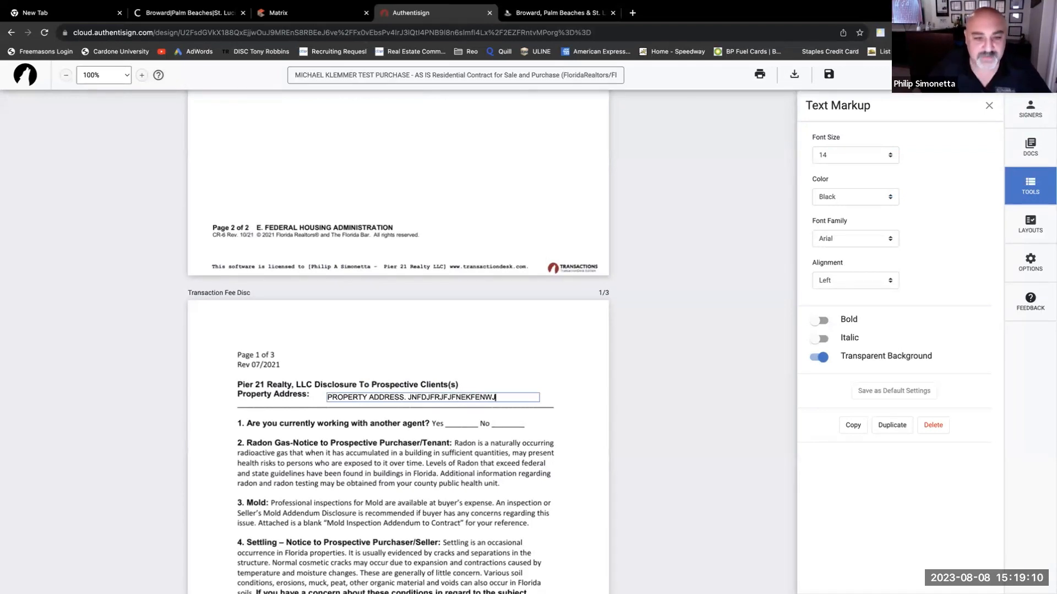
left_click(554, 437)
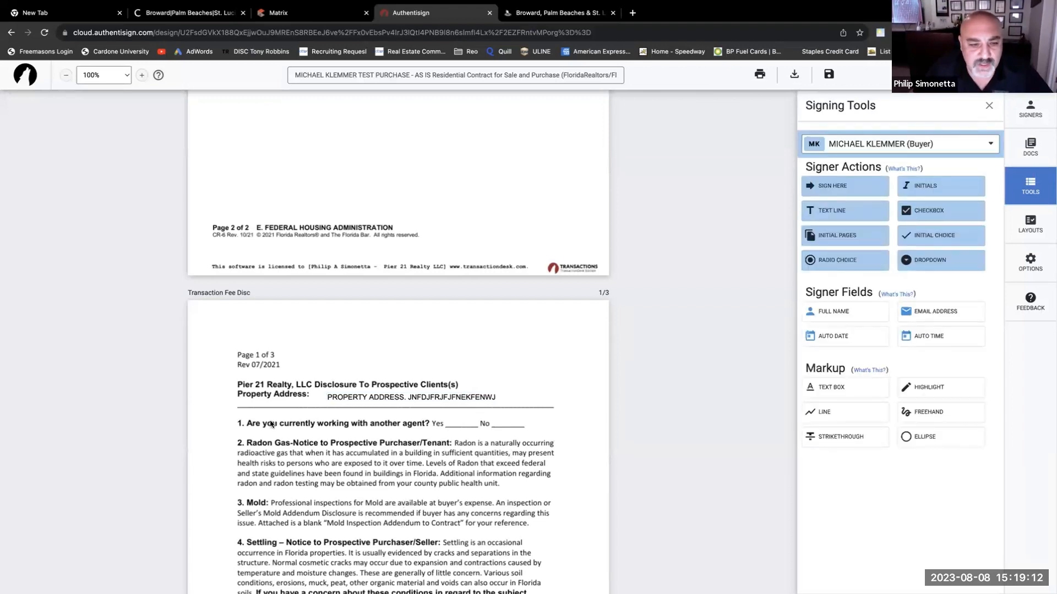
- Create a second text box containing X with a transparent background
scroll(384, 434, "down", 1)
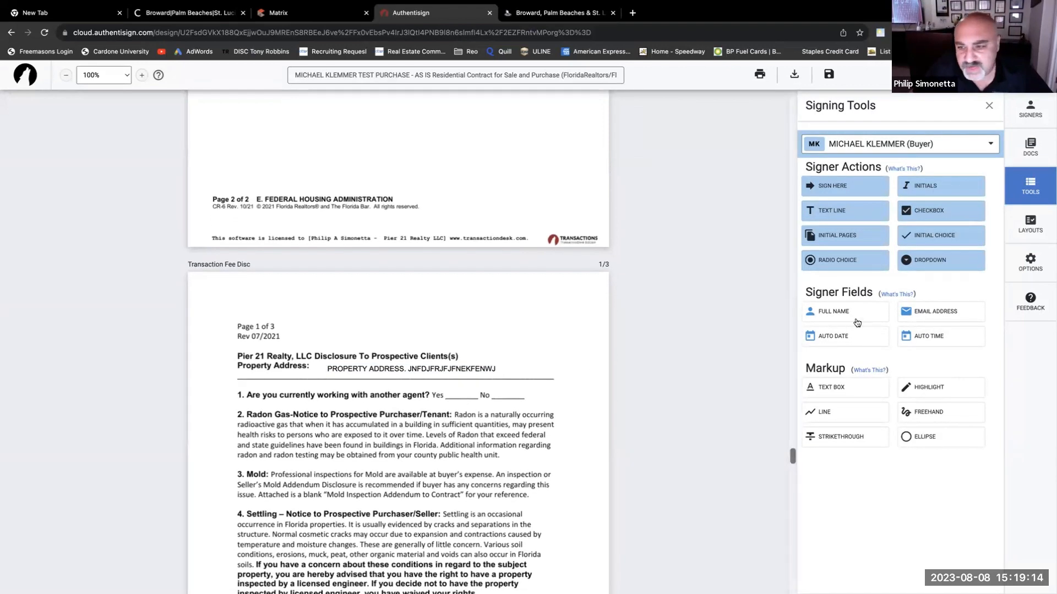
left_click(830, 387)
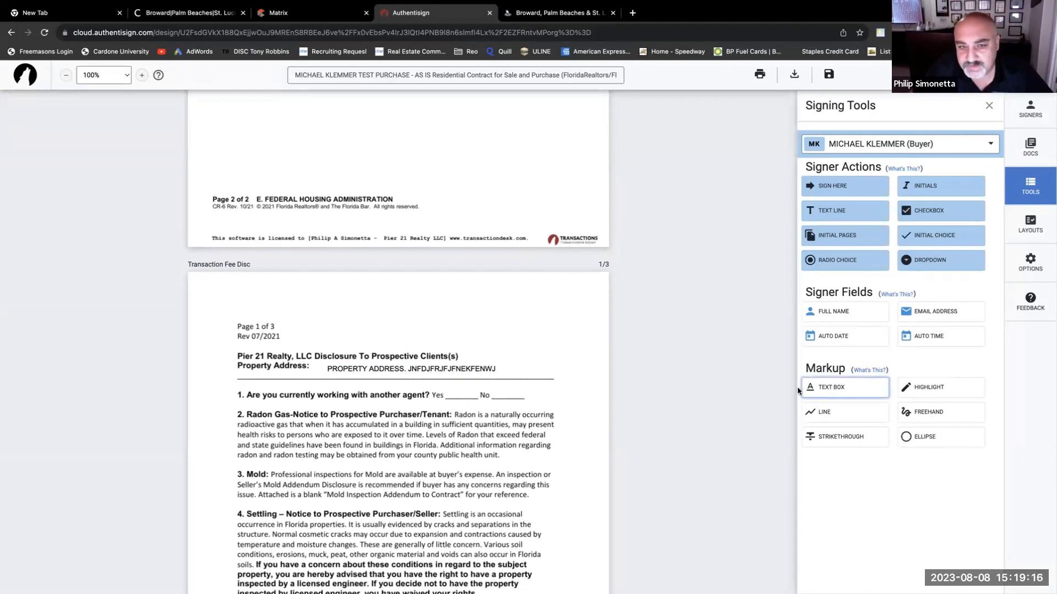
left_click(483, 335)
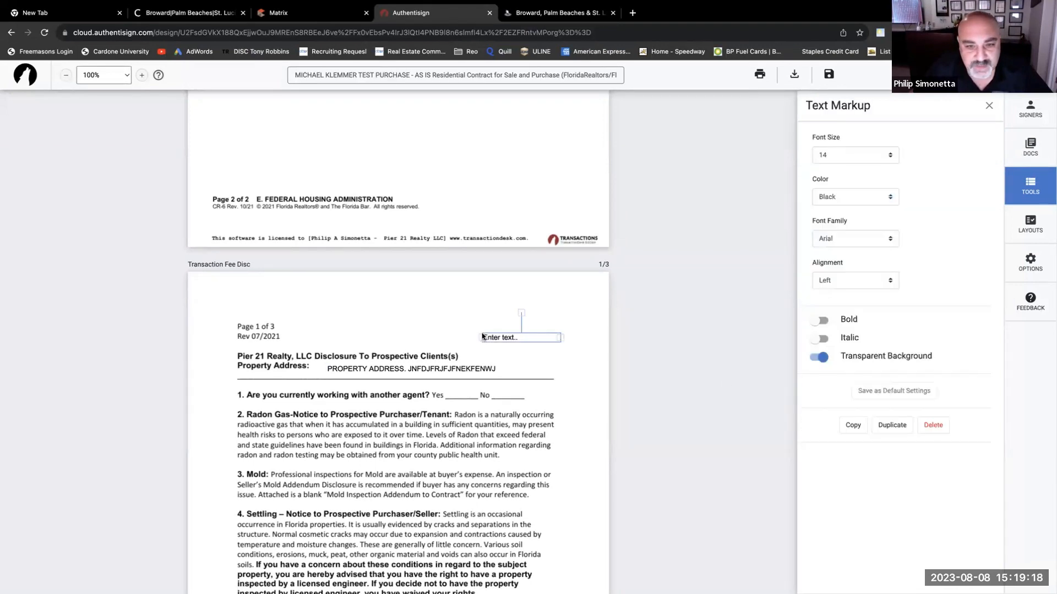
left_click(496, 336)
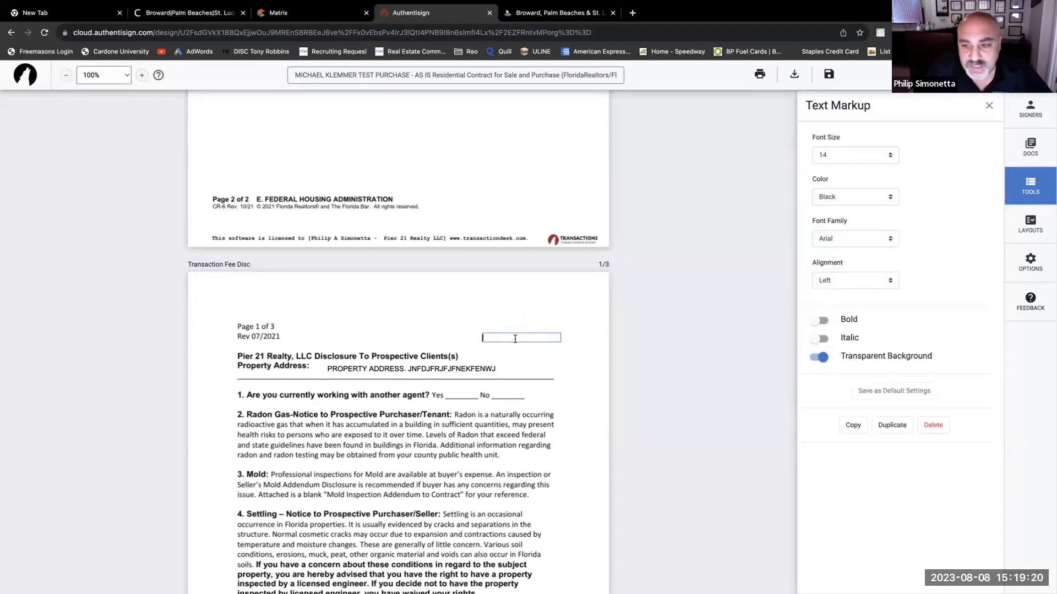
left_click(821, 356)
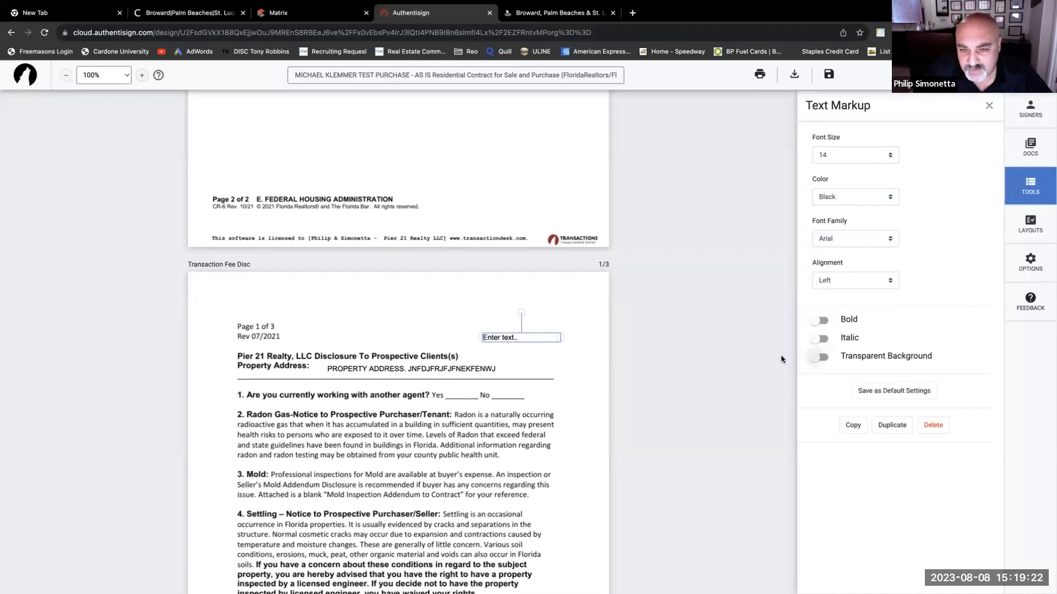
mouse_move(537, 346)
left_mouse_down()
mouse_move(491, 370)
mouse_move(491, 442)
mouse_move(540, 352)
left_mouse_up()
left_click(821, 356)
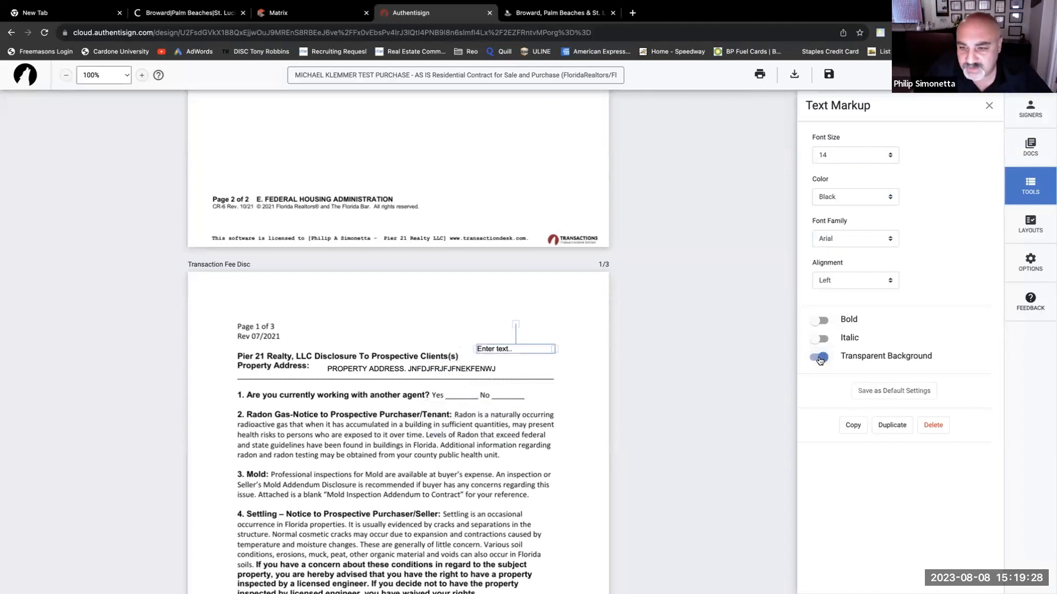
left_click(533, 351)
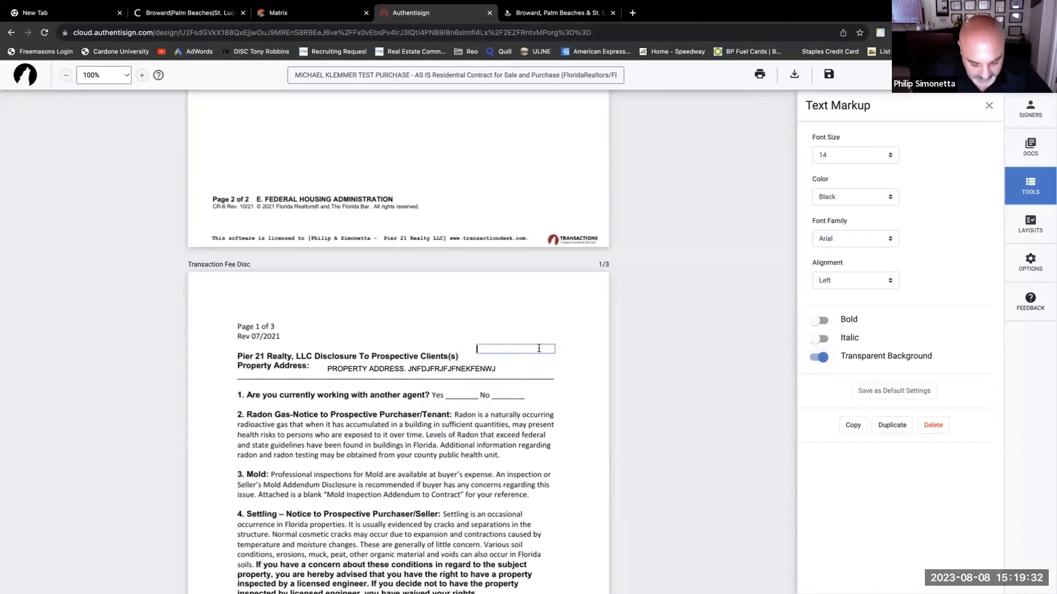
type("X")
left_click(548, 340)
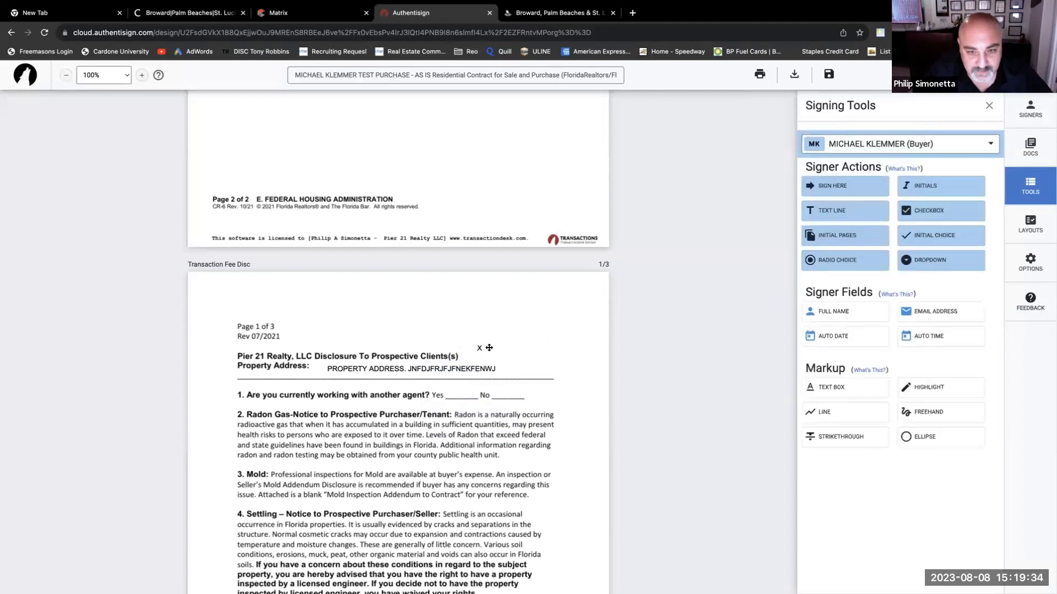
- Move and resize the X onto the No blank of question 1
left_click_drag(483, 350, 515, 391)
left_click_drag(583, 393, 534, 391)
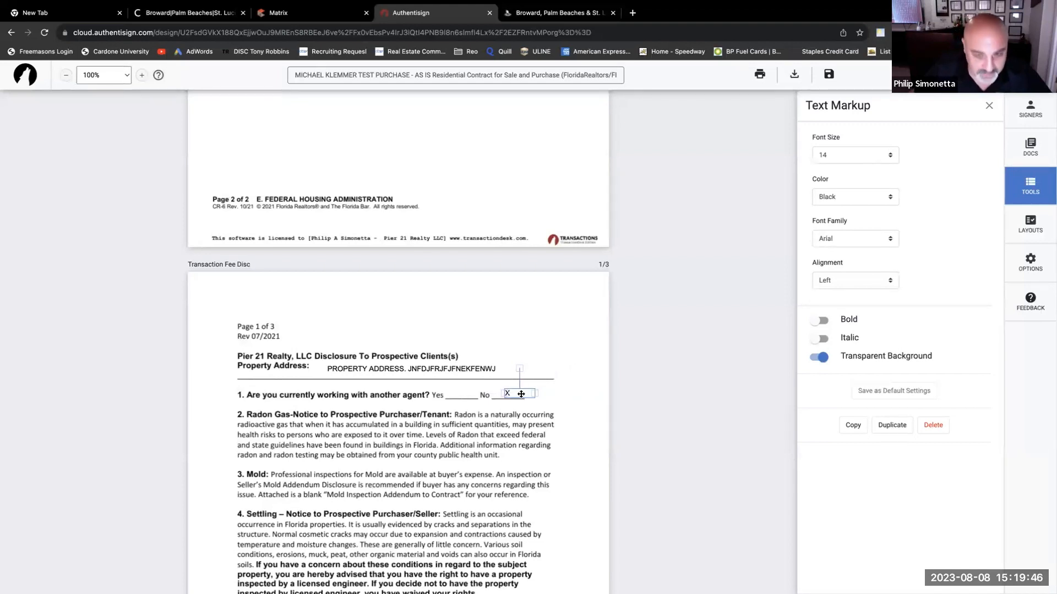
left_click_drag(521, 394, 522, 390)
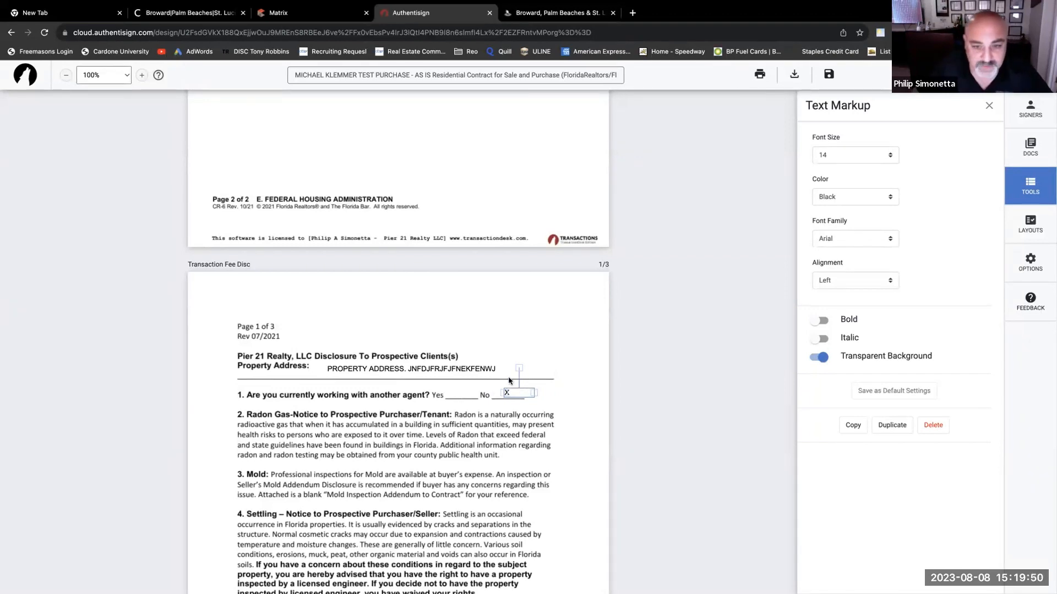
left_click(495, 368)
left_click(472, 353)
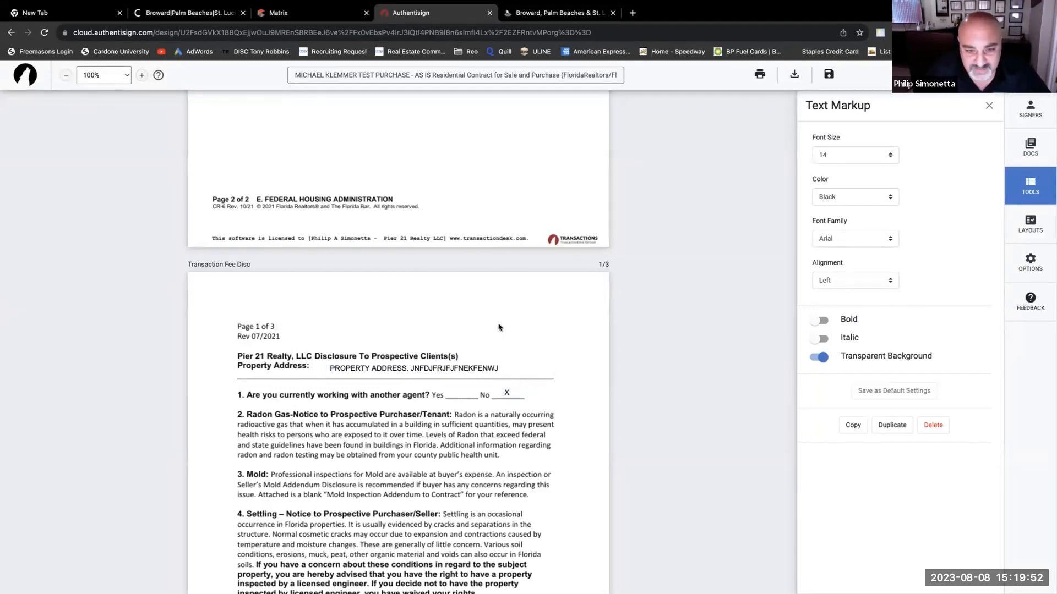
scroll(504, 325, "down", 2)
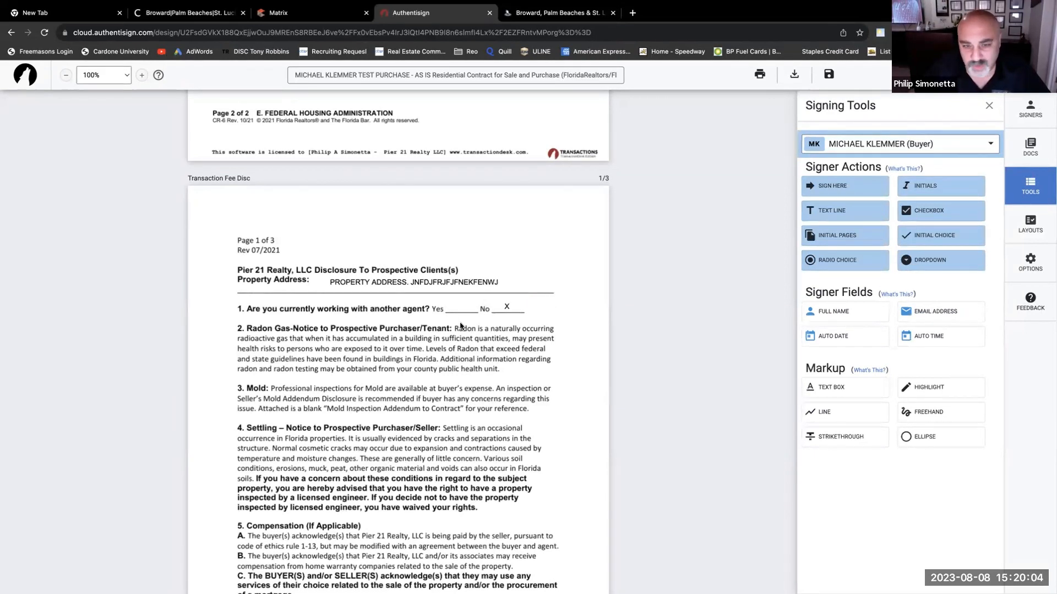
- Move page 2's Home Warranty x mark from Buyer accepts to N/A, then view page 3
scroll(434, 385, "down", 2)
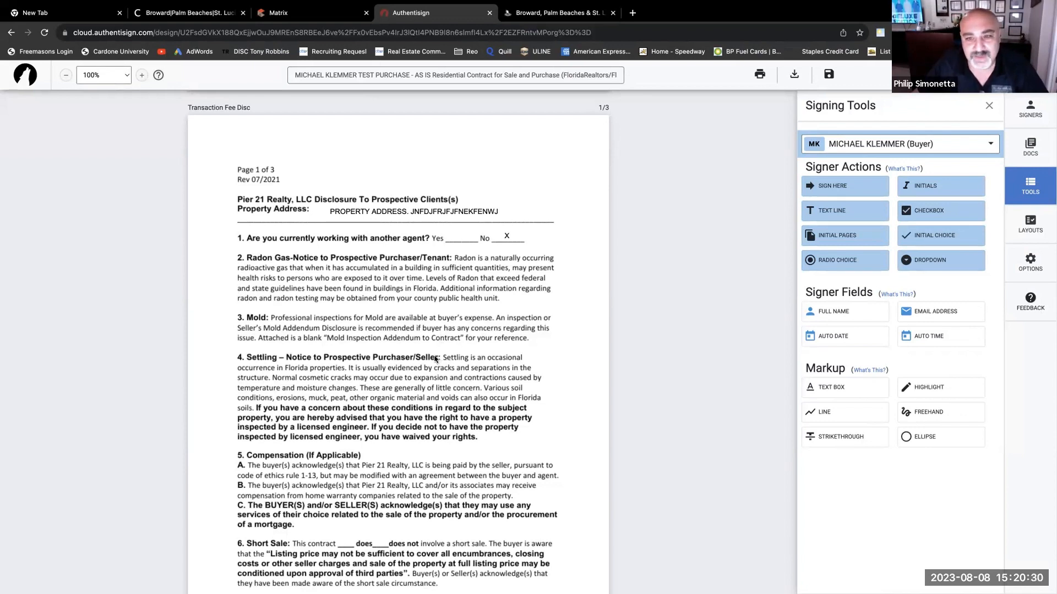
scroll(449, 350, "down", 1)
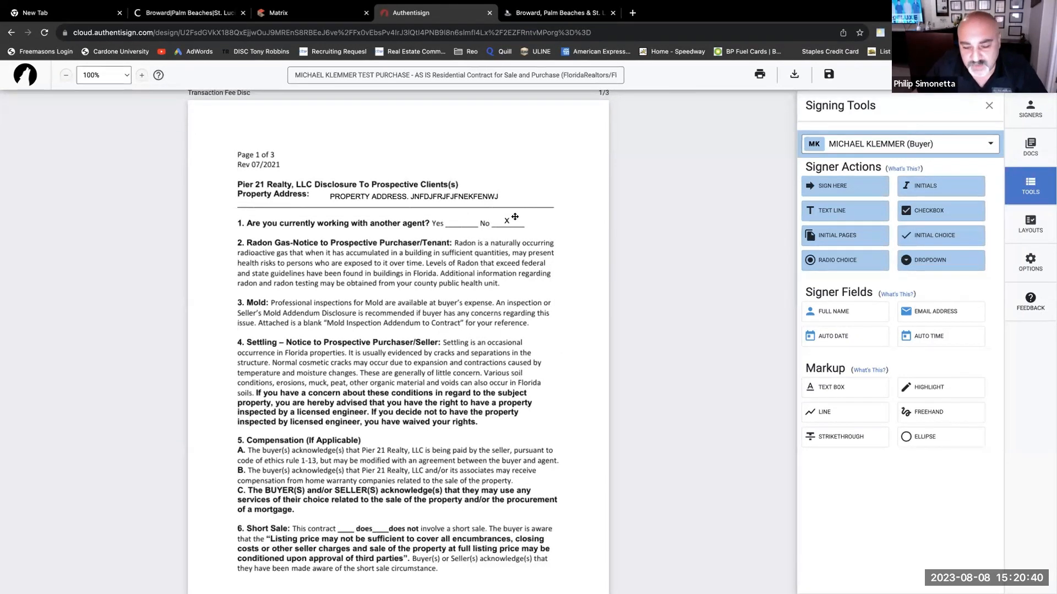
scroll(445, 352, "down", 1)
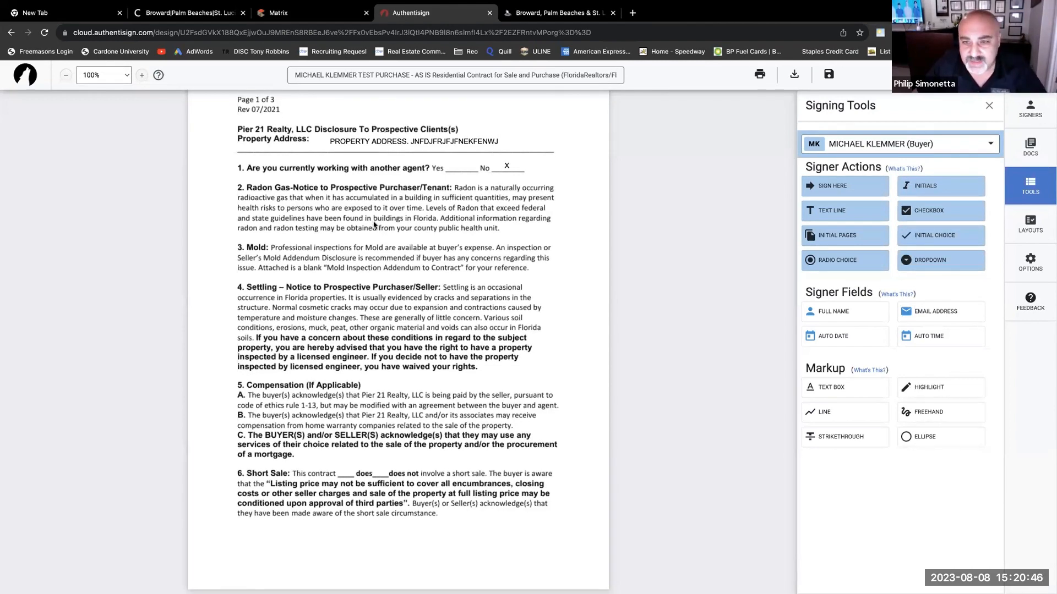
scroll(374, 224, "down", 4)
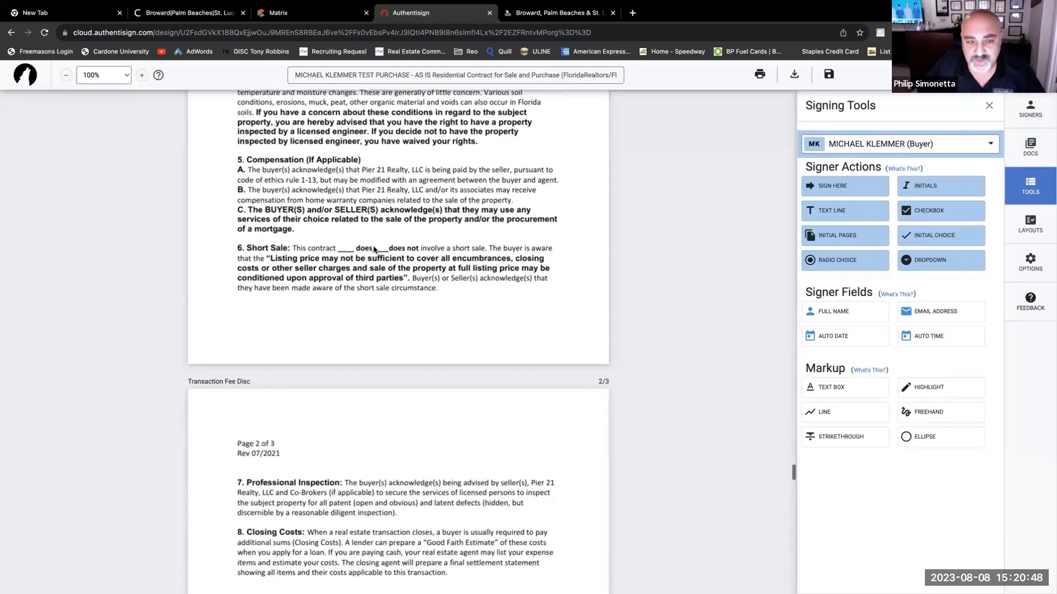
scroll(374, 250, "down", 2)
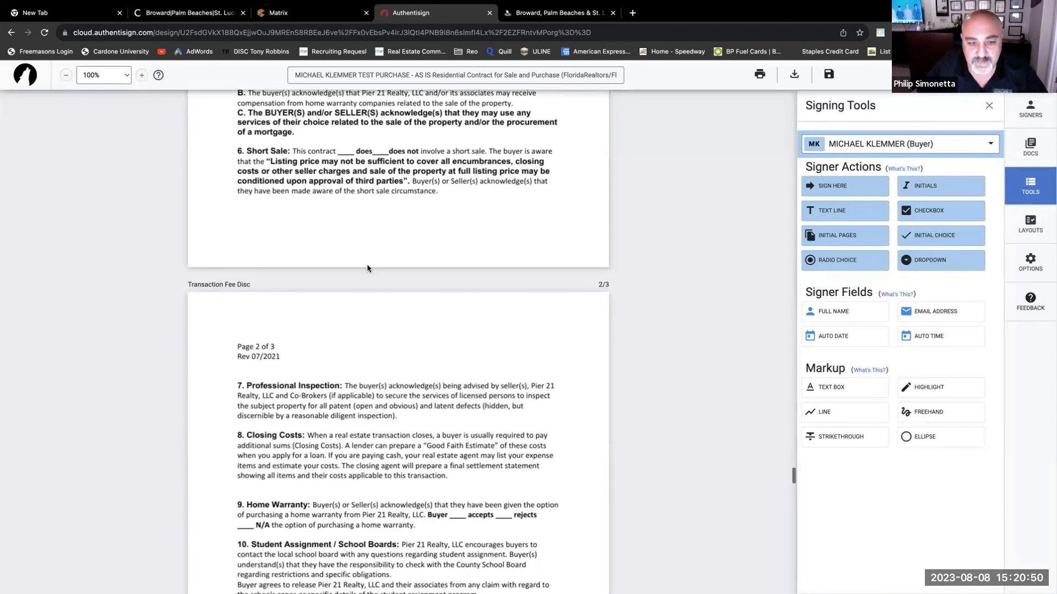
scroll(368, 269, "down", 4)
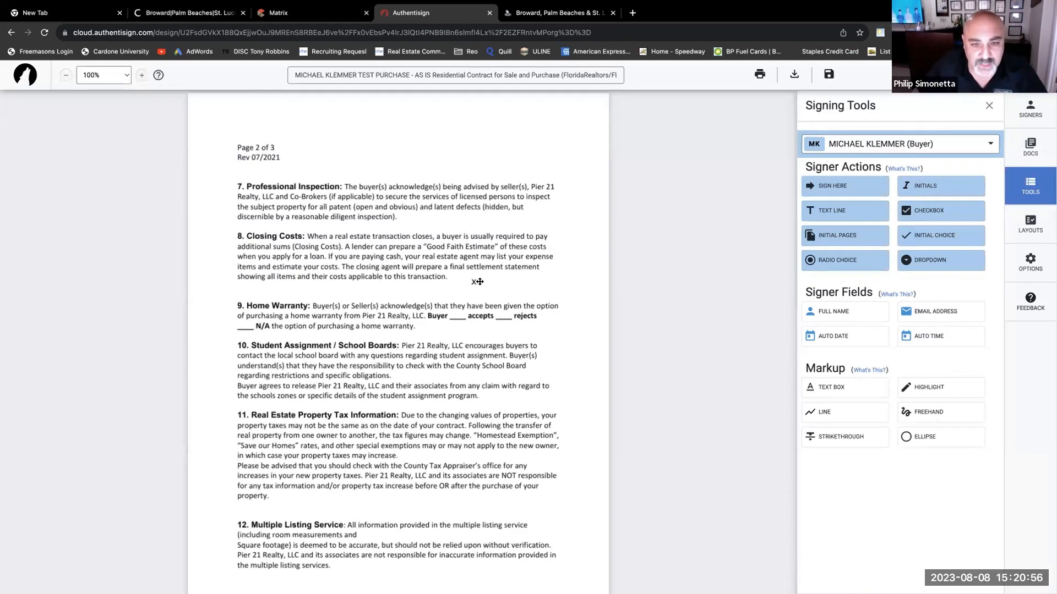
left_click_drag(466, 316, 250, 327)
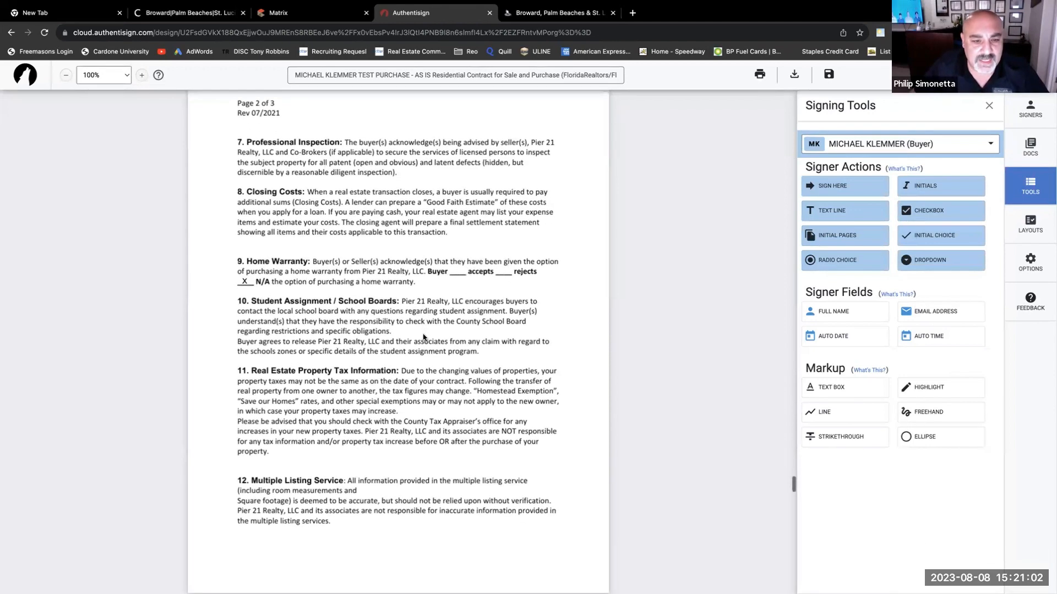
scroll(423, 319, "down", 3)
scroll(423, 305, "down", 6)
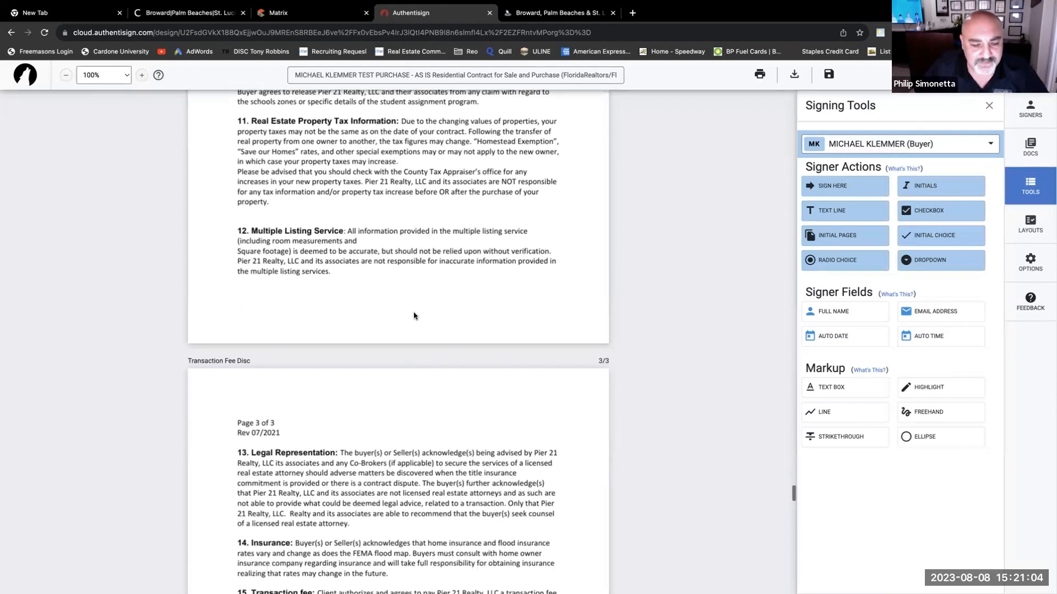
scroll(413, 318, "down", 3)
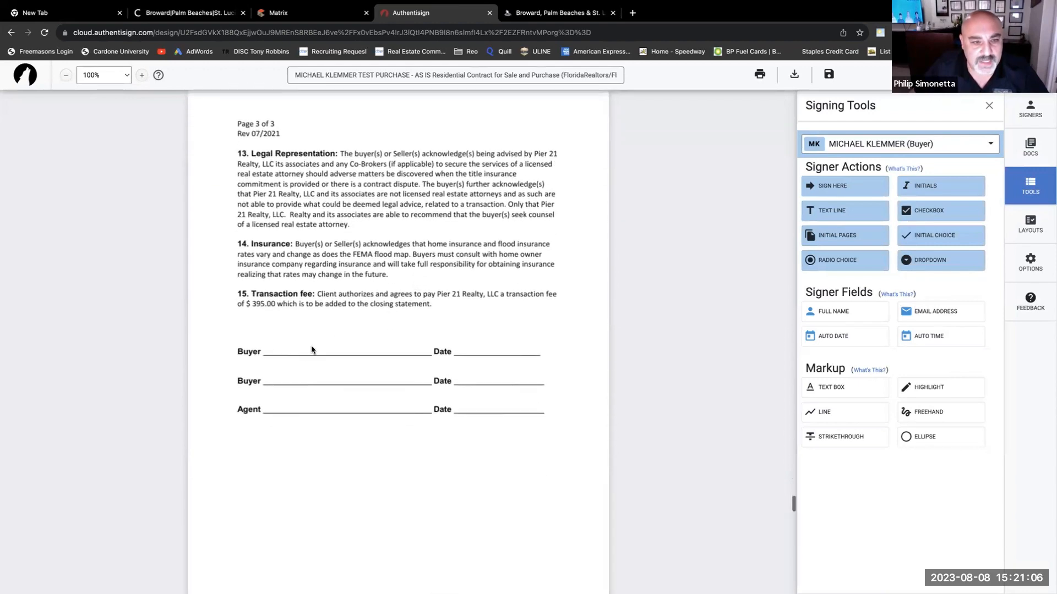
scroll(336, 256, "up", 1)
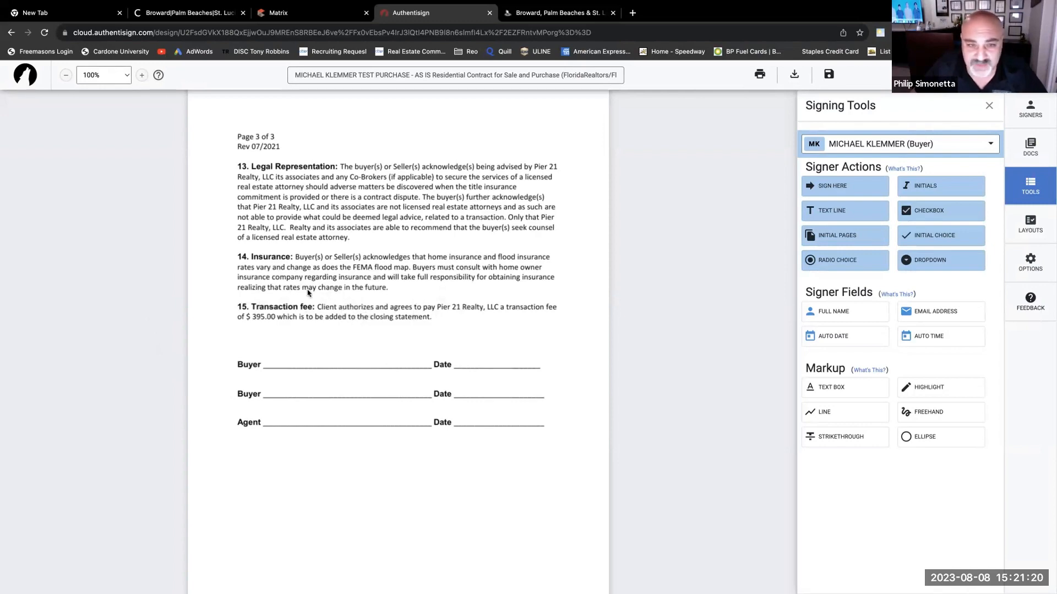
scroll(412, 310, "up", 1)
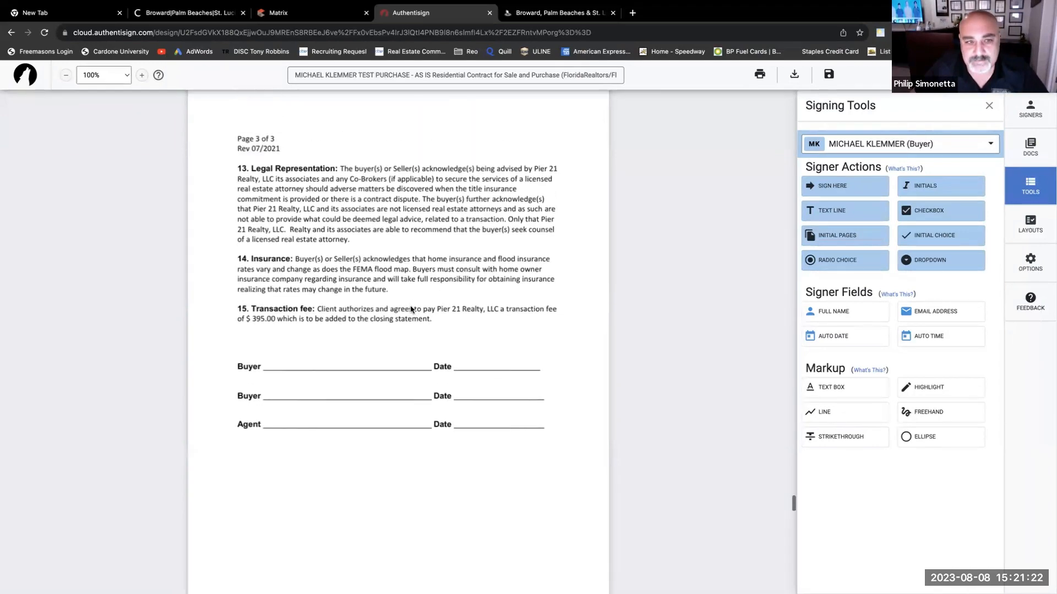
scroll(411, 310, "up", 8)
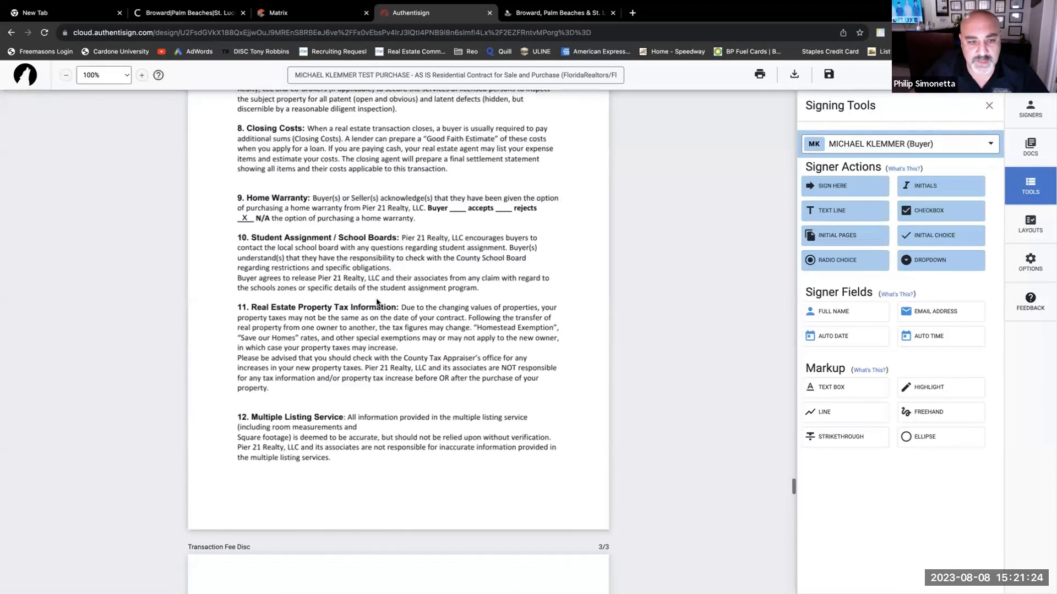
scroll(376, 302, "down", 4)
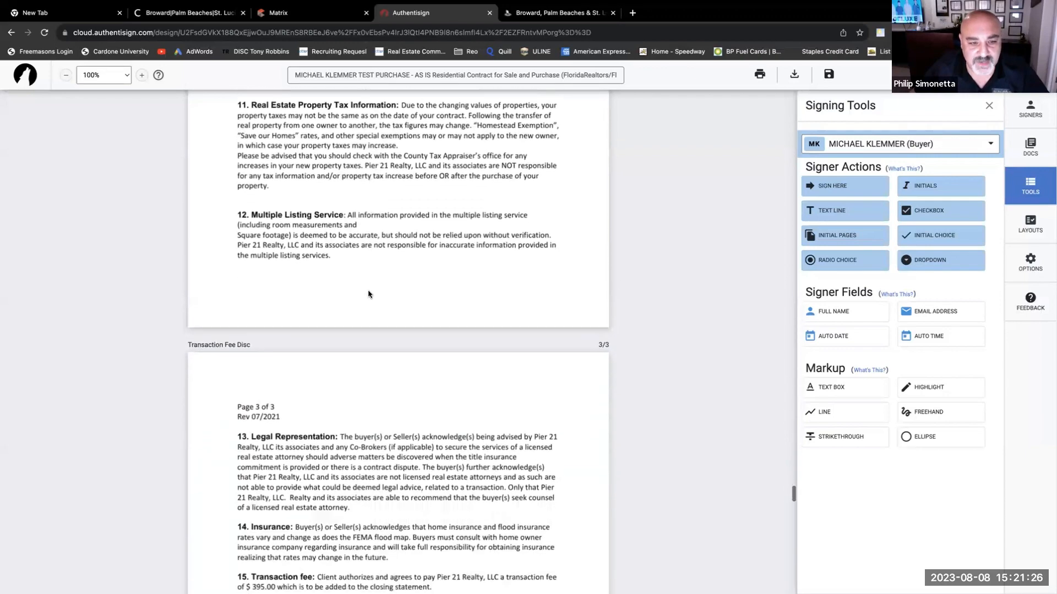
scroll(369, 295, "down", 6)
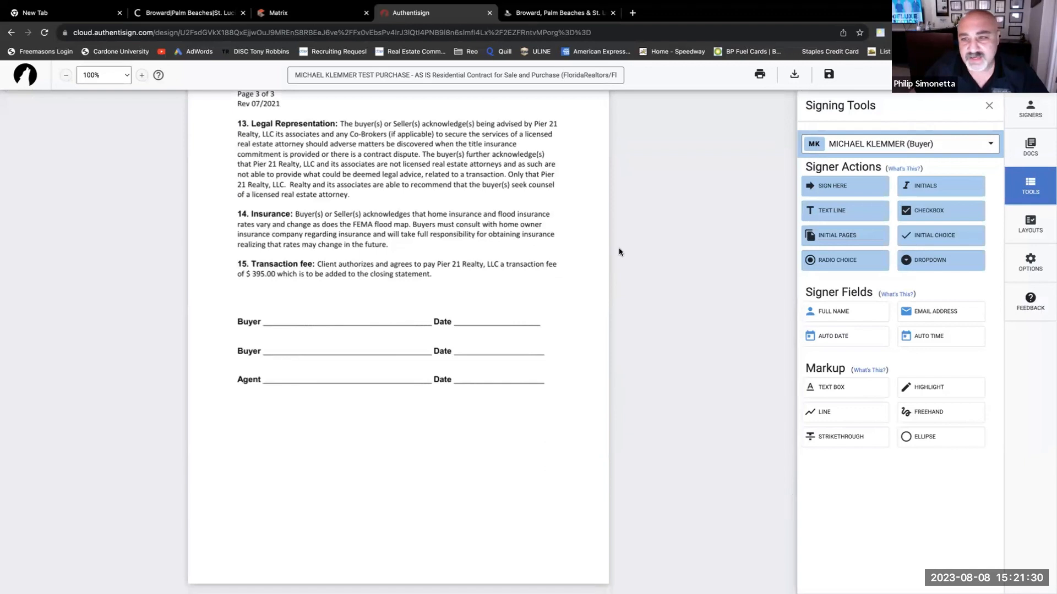
- Place the buyer's signature and date on the first Buyer line and the Listing Agent's signature on Agent
left_click_drag(837, 189, 282, 302)
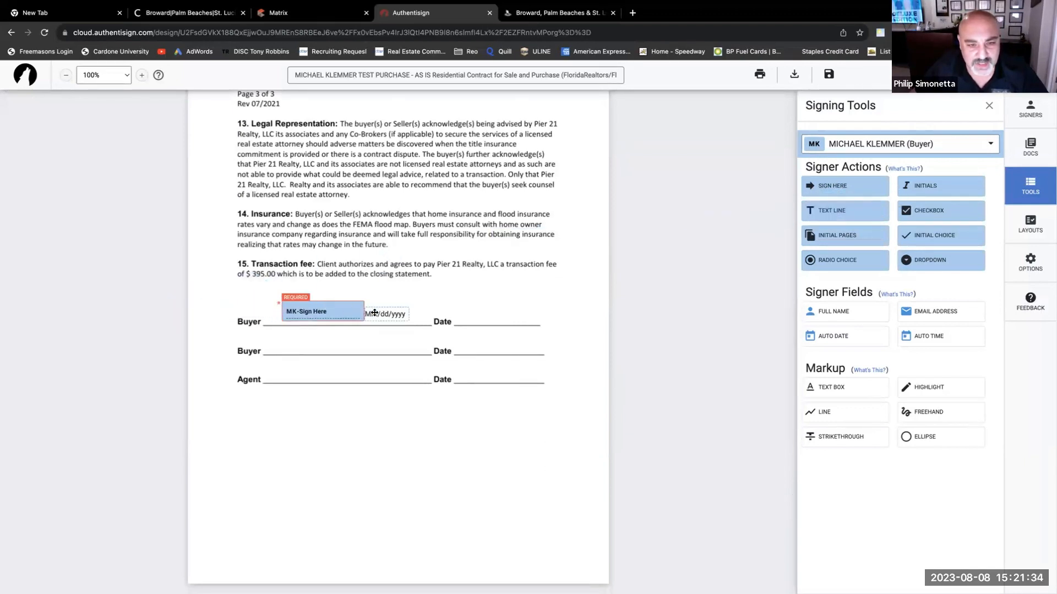
left_click_drag(375, 313, 480, 312)
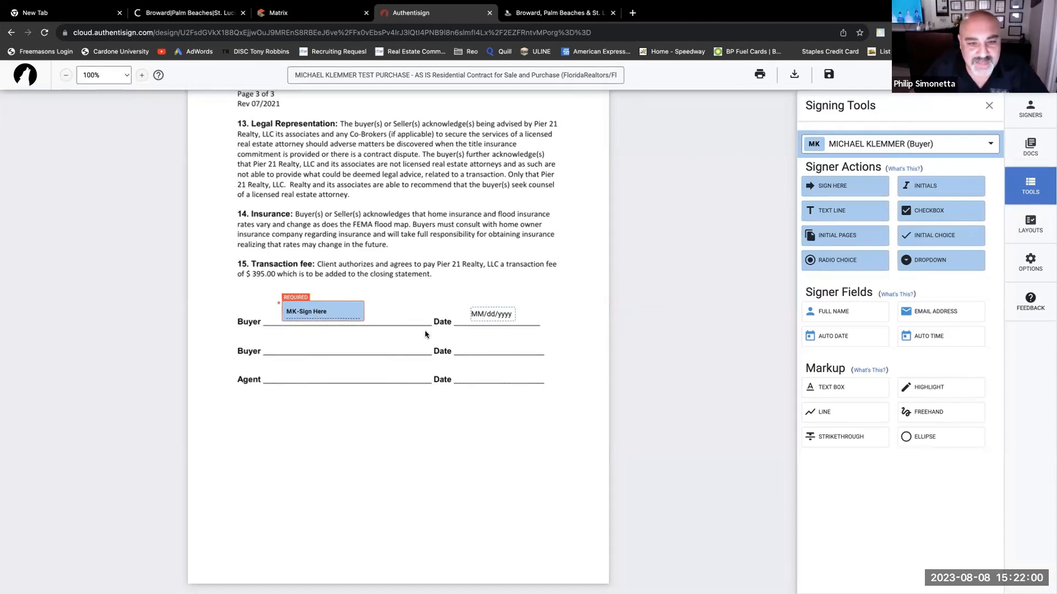
left_click(990, 146)
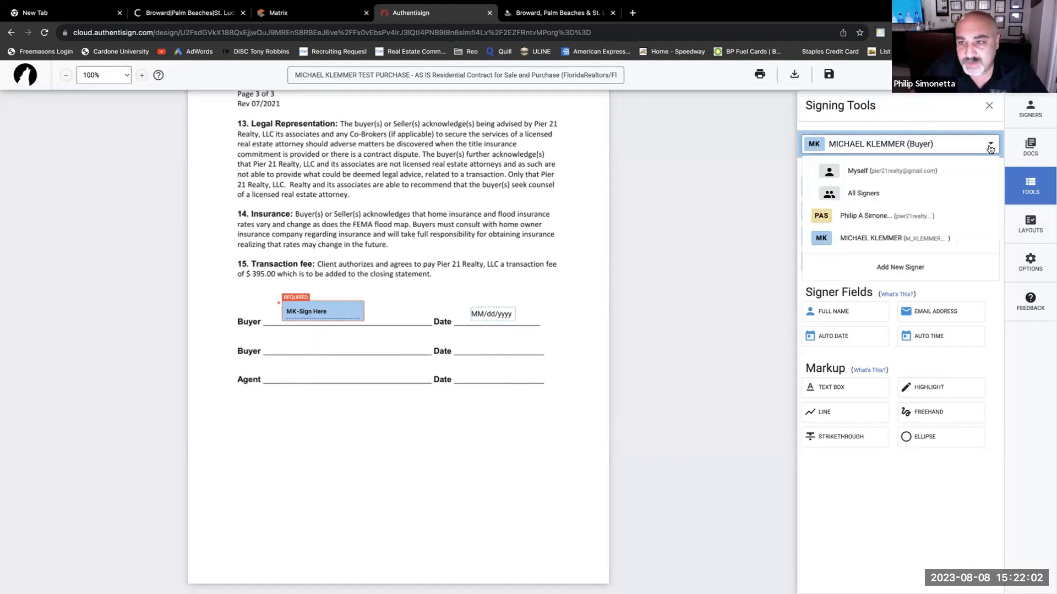
left_click(888, 219)
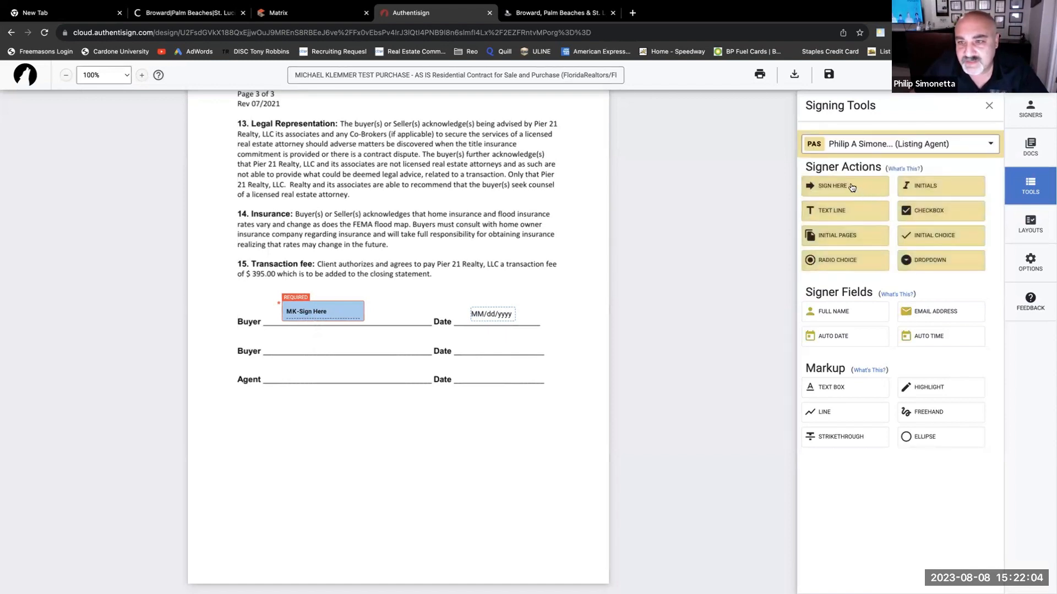
mouse_move(851, 187)
left_mouse_down()
mouse_move(663, 234)
mouse_move(385, 349)
mouse_move(363, 375)
mouse_move(485, 369)
left_mouse_up()
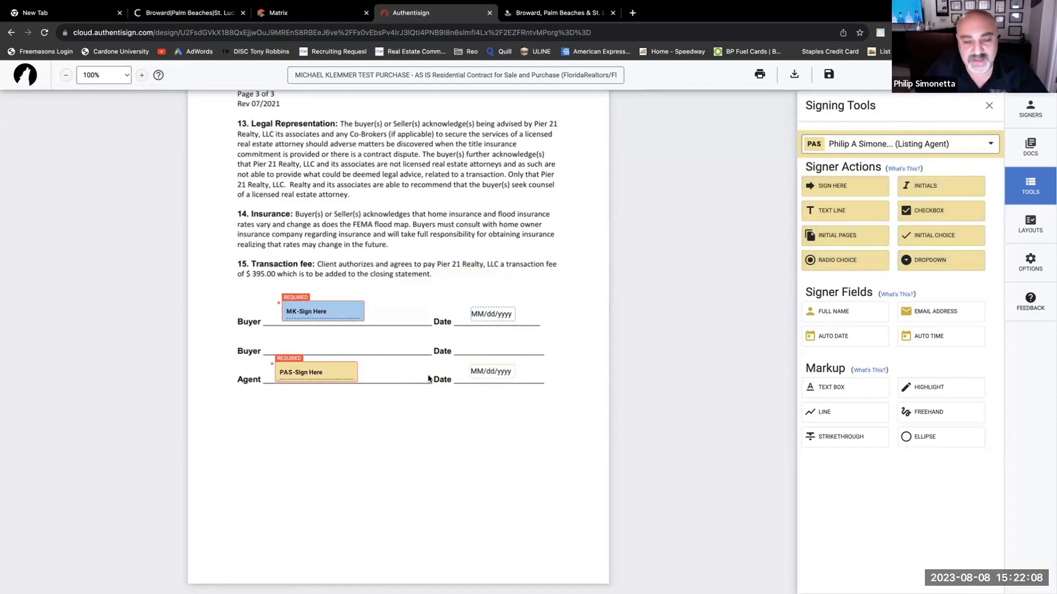
scroll(430, 376, "up", 1)
scroll(429, 374, "down", 1)
scroll(407, 350, "up", 10)
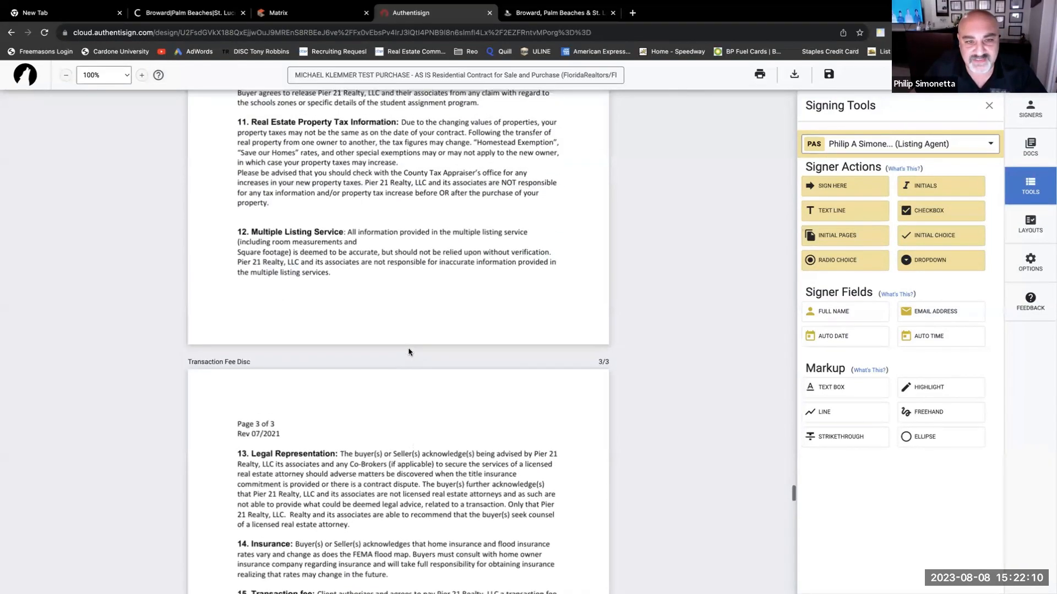
scroll(409, 351, "up", 15)
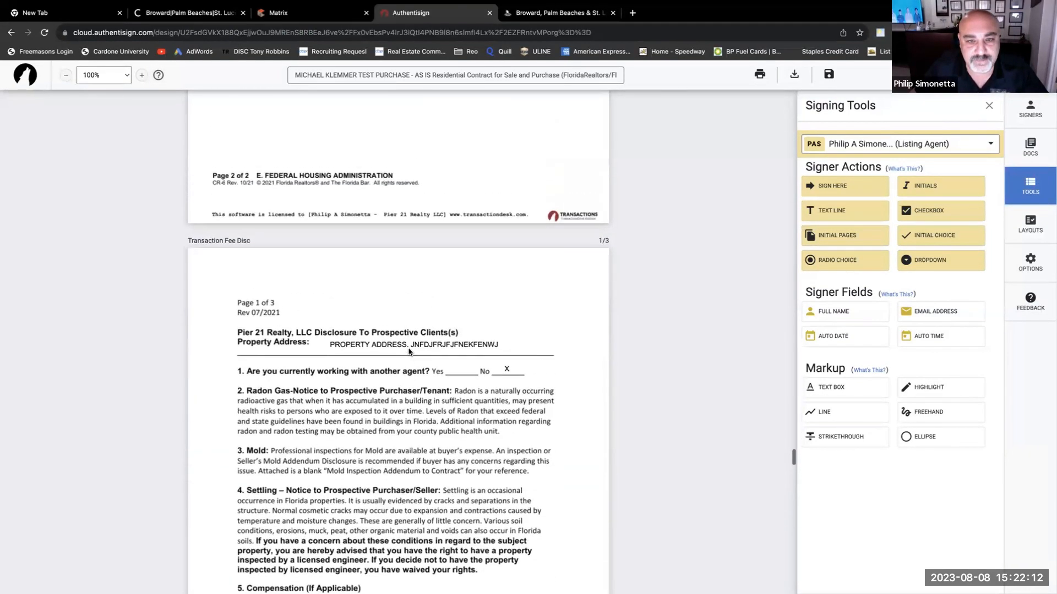
scroll(409, 352, "up", 15)
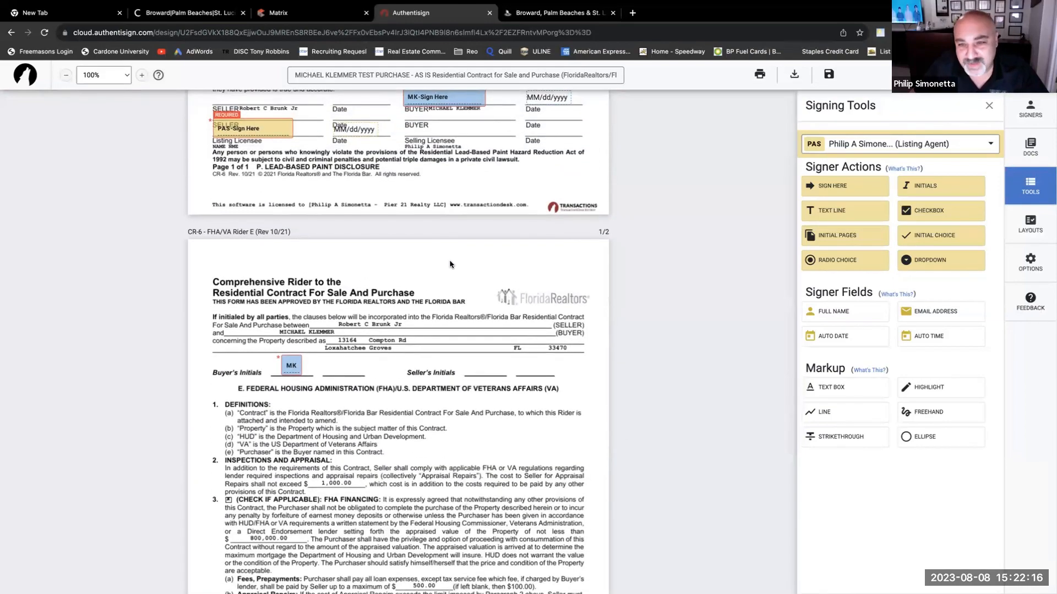
scroll(375, 268, "up", 7)
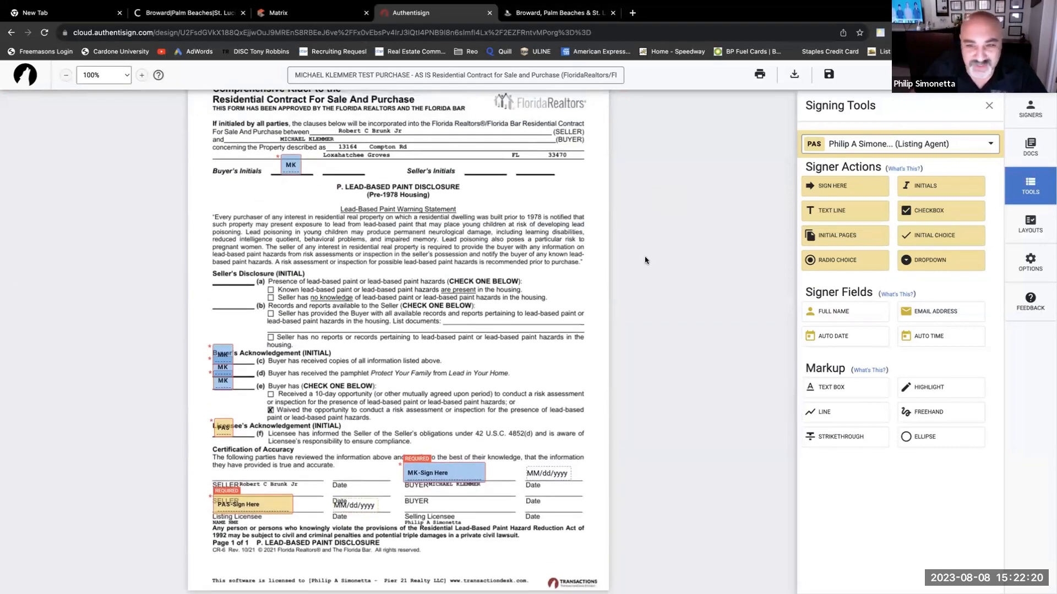
scroll(328, 289, "down", 12)
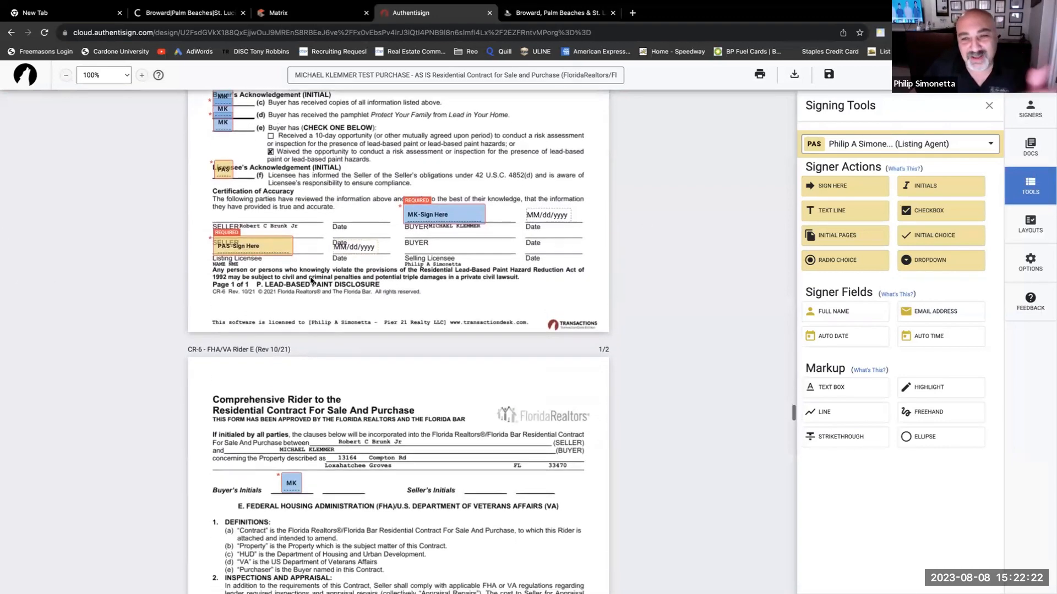
scroll(306, 282, "down", 9)
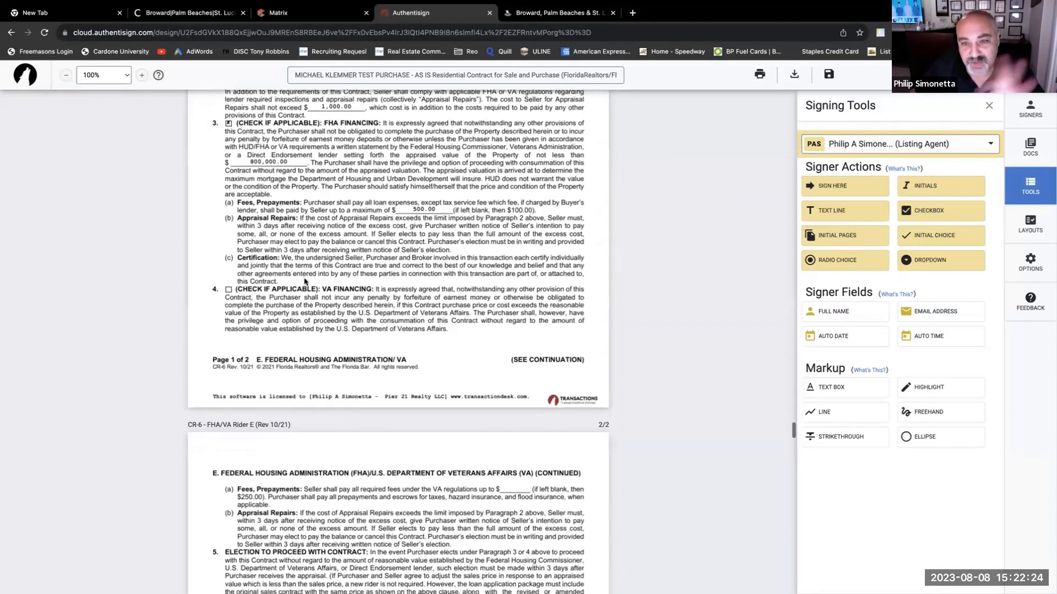
scroll(302, 281, "down", 8)
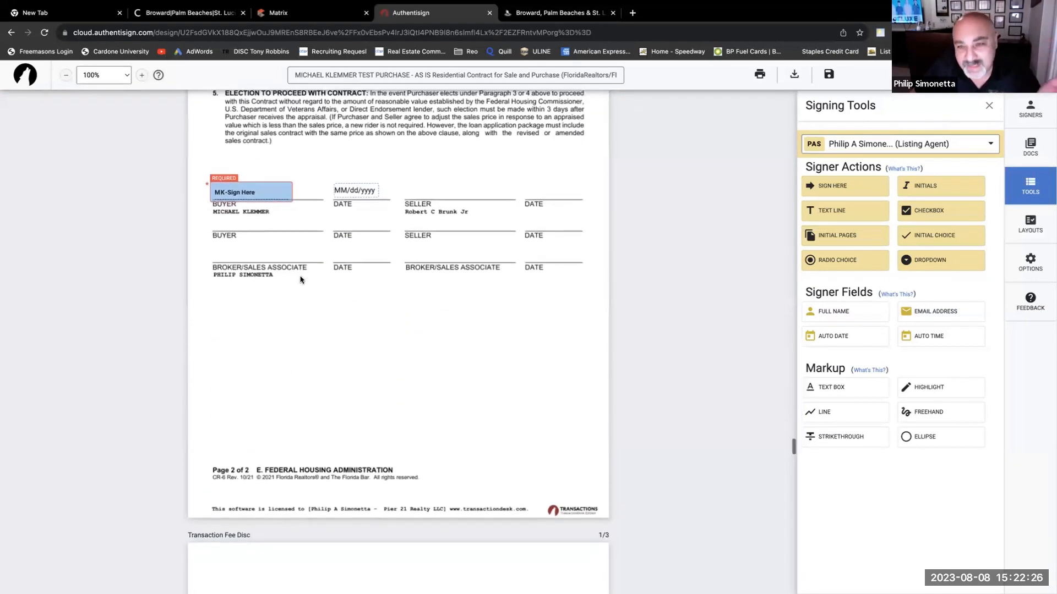
scroll(293, 277, "down", 3)
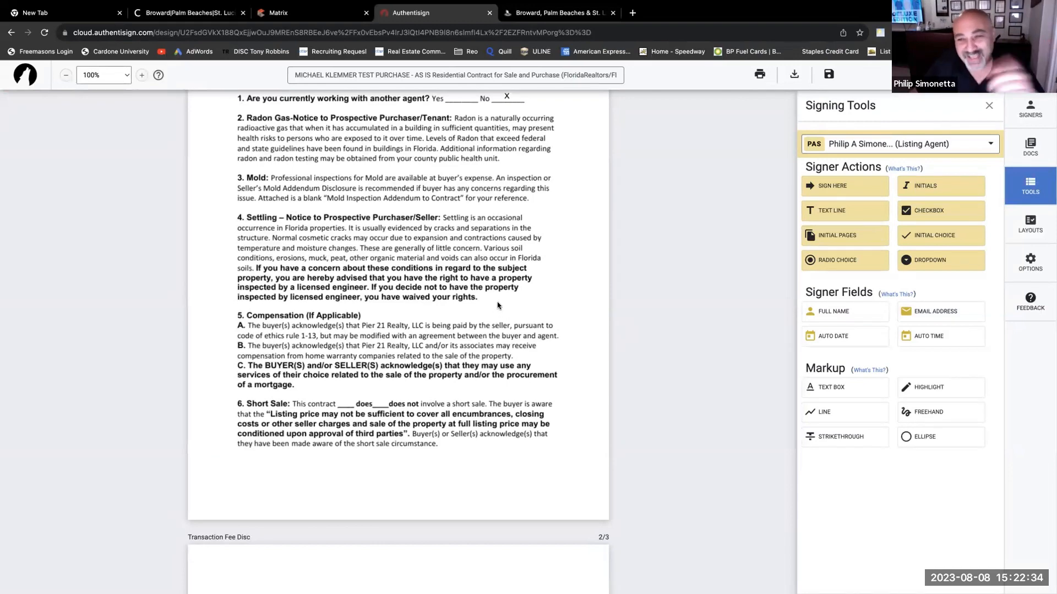
scroll(480, 318, "down", 5)
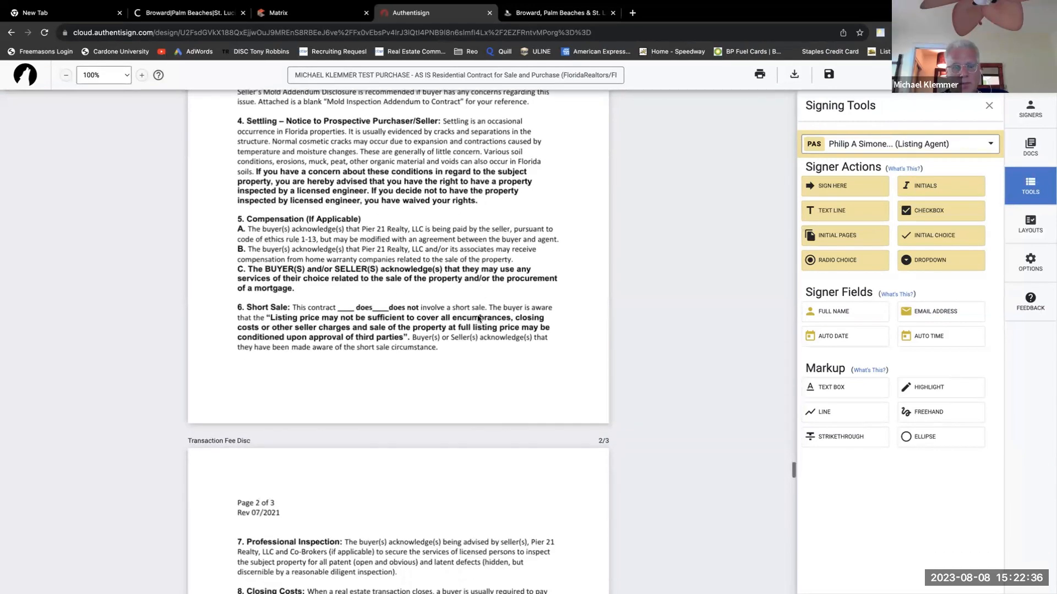
scroll(478, 318, "down", 5)
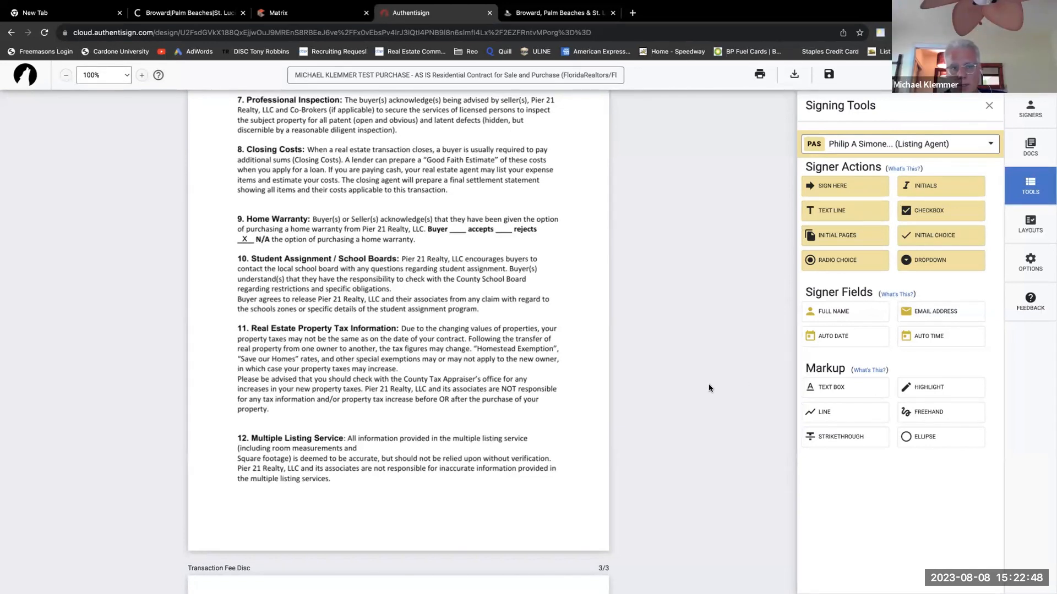
scroll(702, 391, "up", 3)
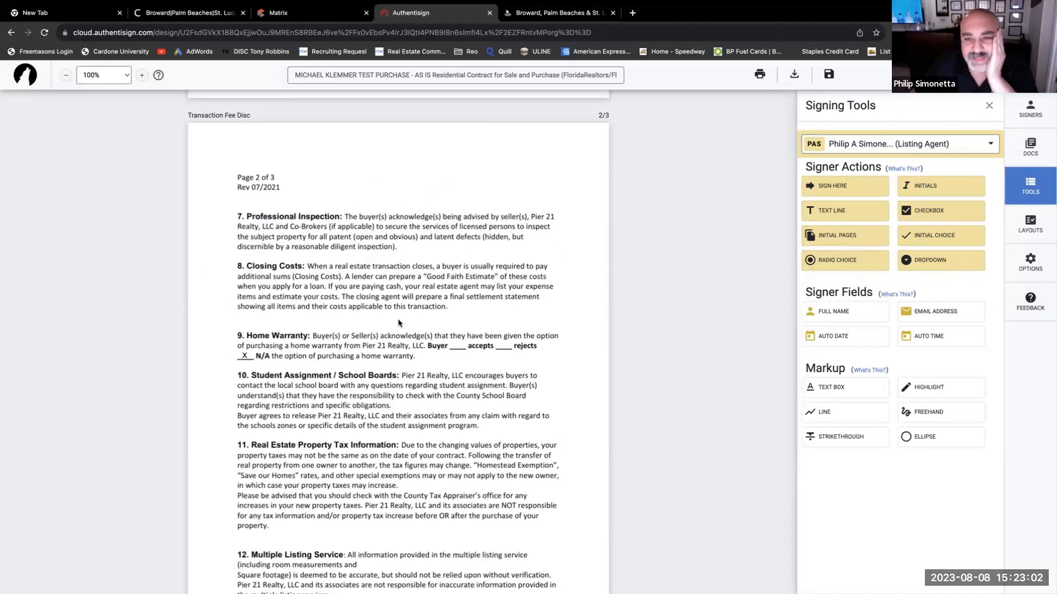
scroll(399, 316, "down", 2)
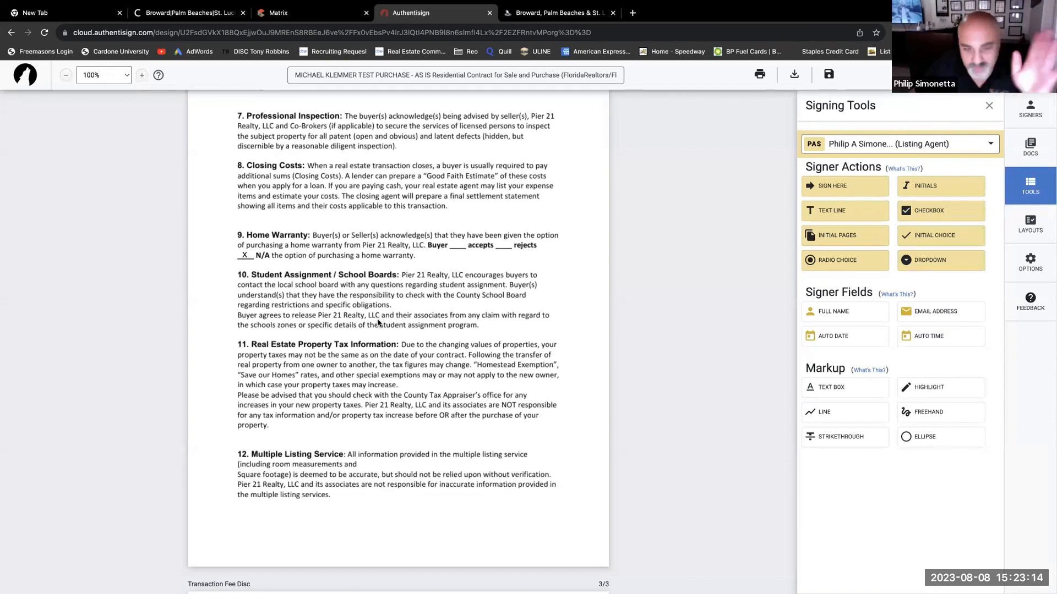
scroll(379, 323, "down", 1)
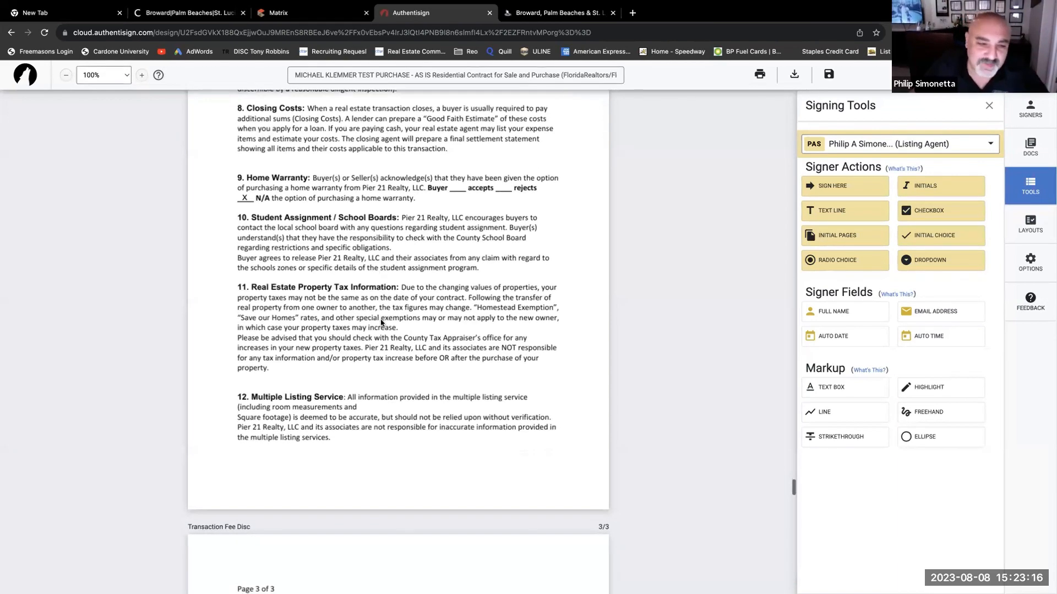
scroll(381, 323, "up", 3)
scroll(381, 323, "down", 2)
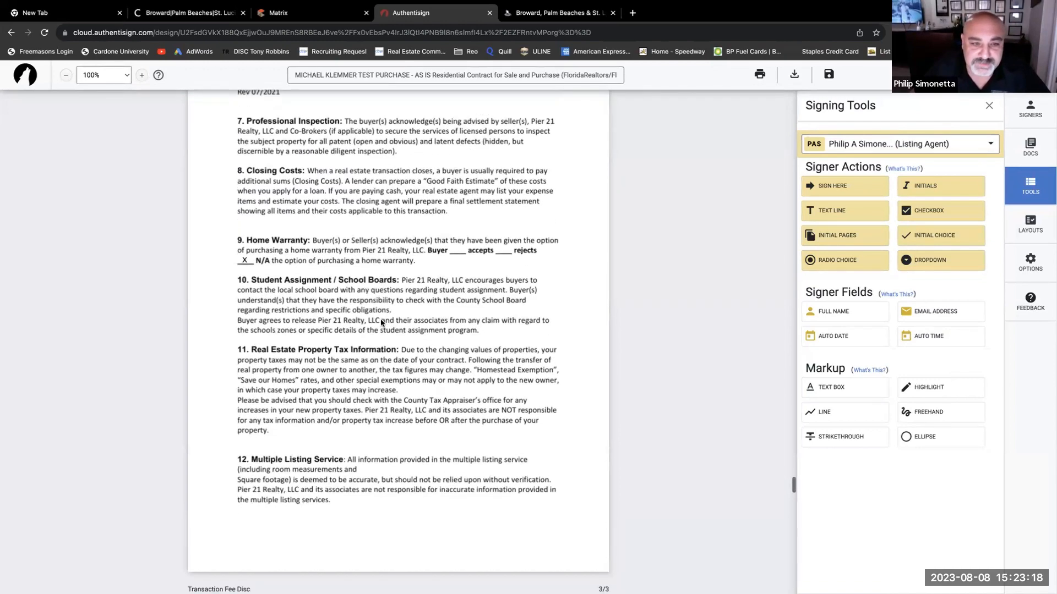
scroll(381, 323, "down", 6)
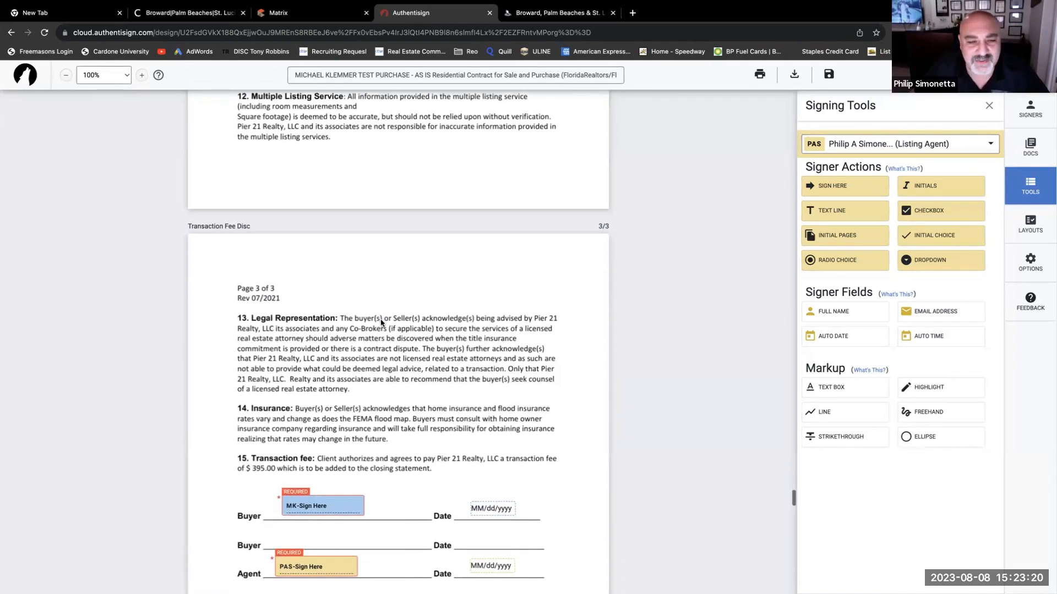
scroll(381, 324, "down", 5)
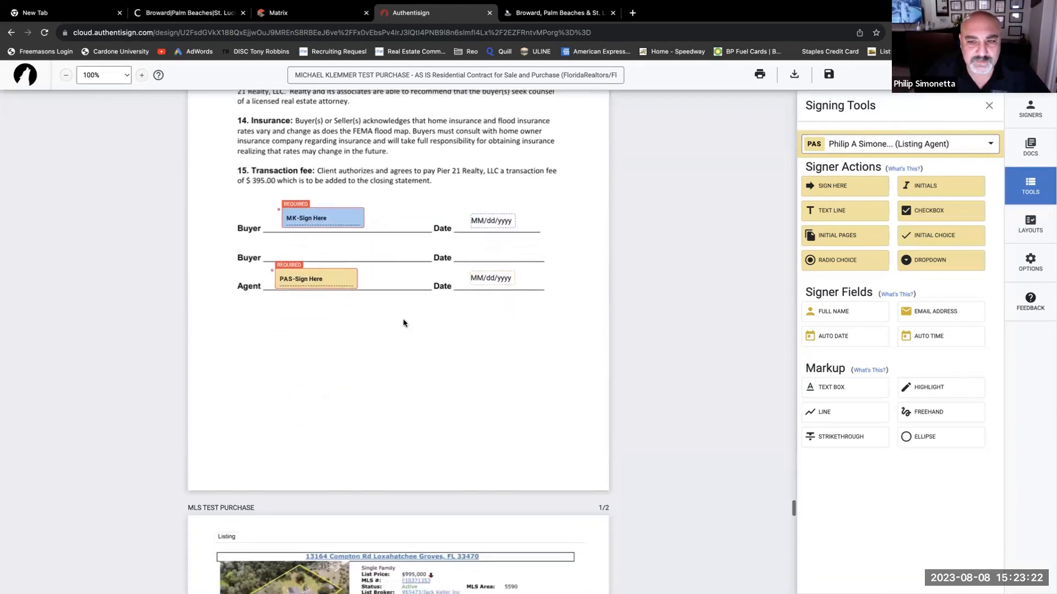
- Review the MLS and tax report pages, then save the envelope to reach Finalize Signing Setup
scroll(403, 323, "down", 6)
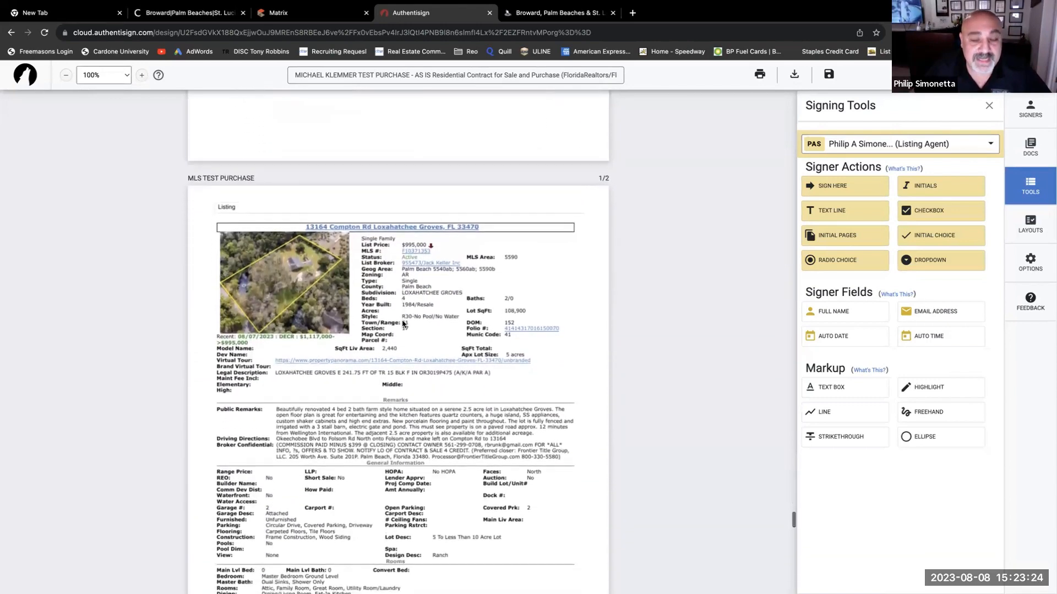
scroll(403, 324, "down", 1)
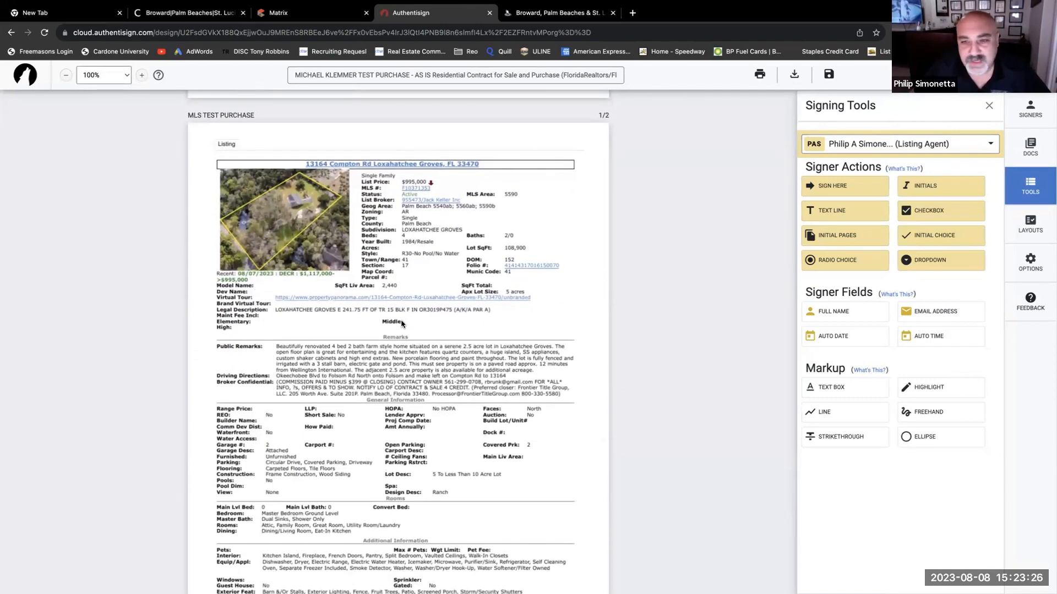
scroll(401, 324, "up", 5)
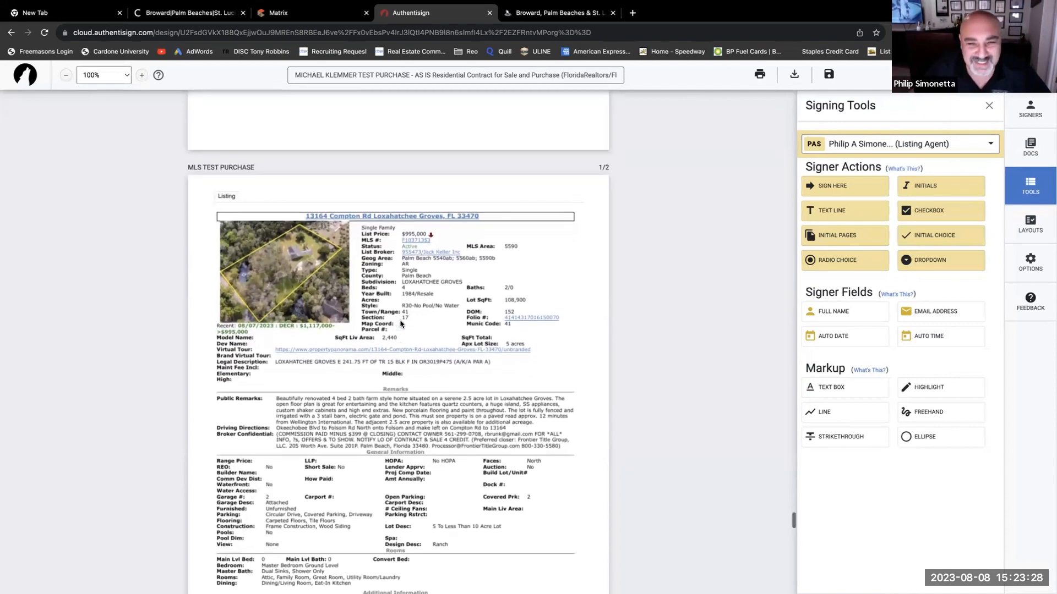
scroll(400, 324, "up", 9)
scroll(401, 324, "down", 6)
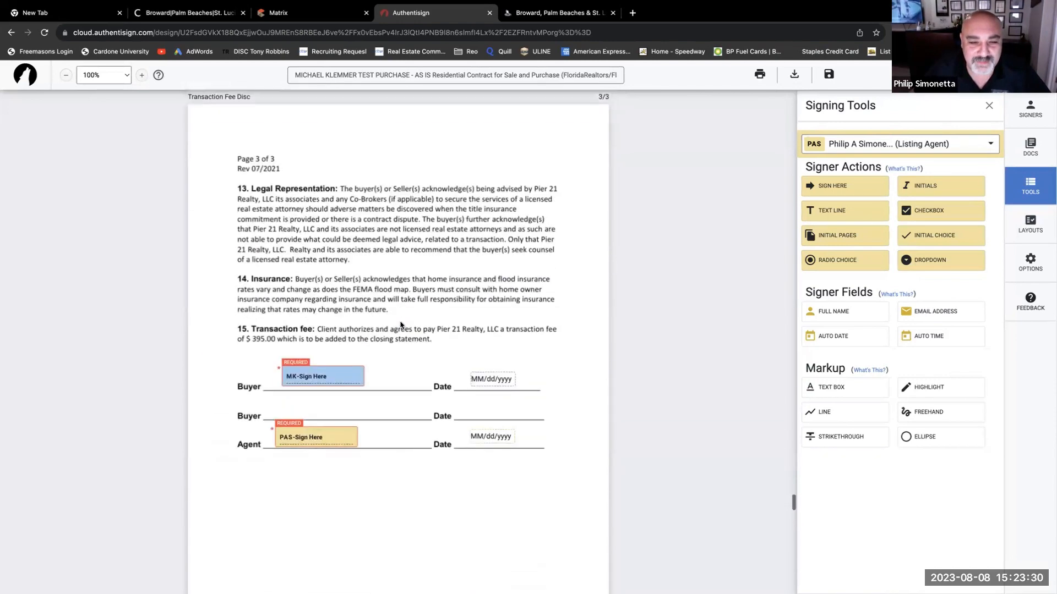
scroll(401, 325, "down", 7)
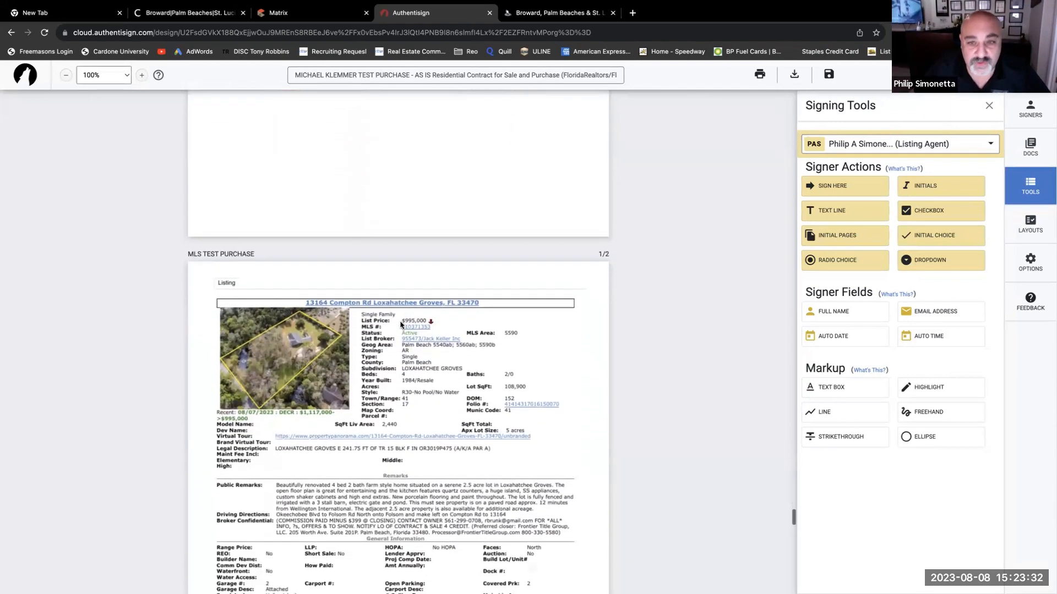
scroll(401, 325, "down", 13)
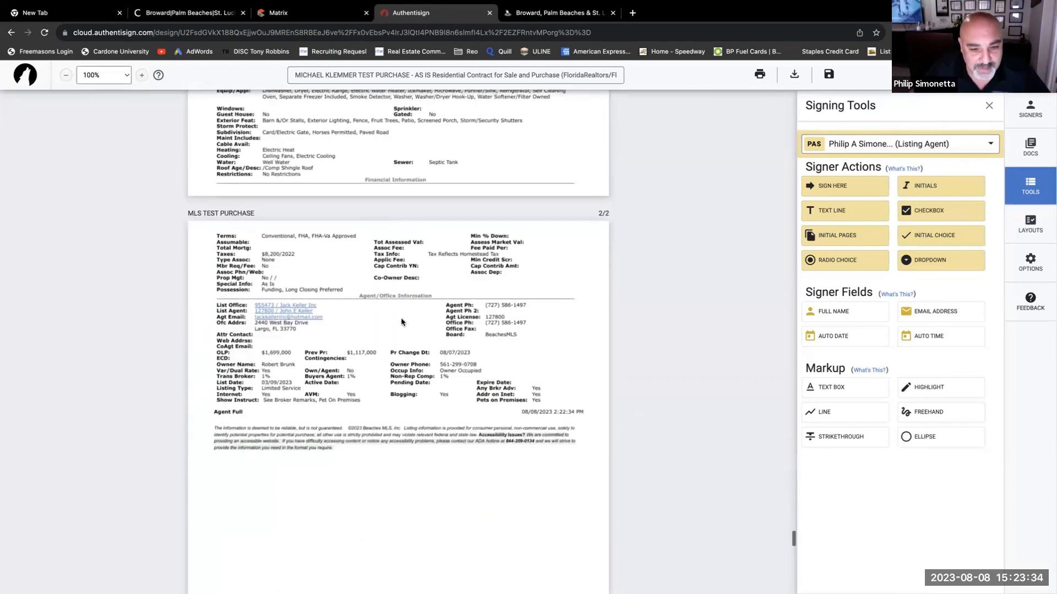
scroll(401, 322, "down", 14)
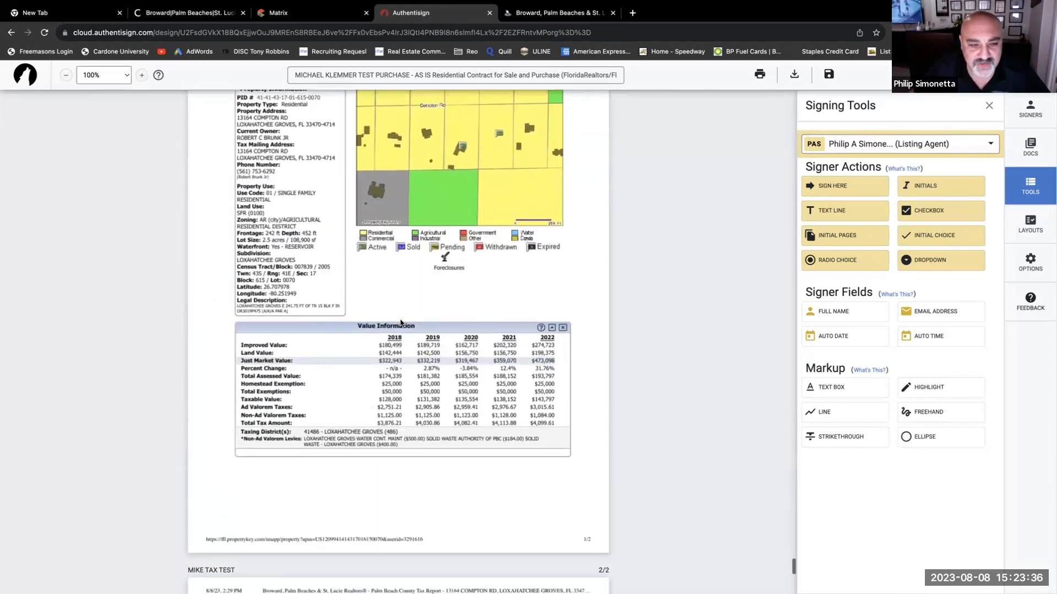
scroll(401, 323, "down", 6)
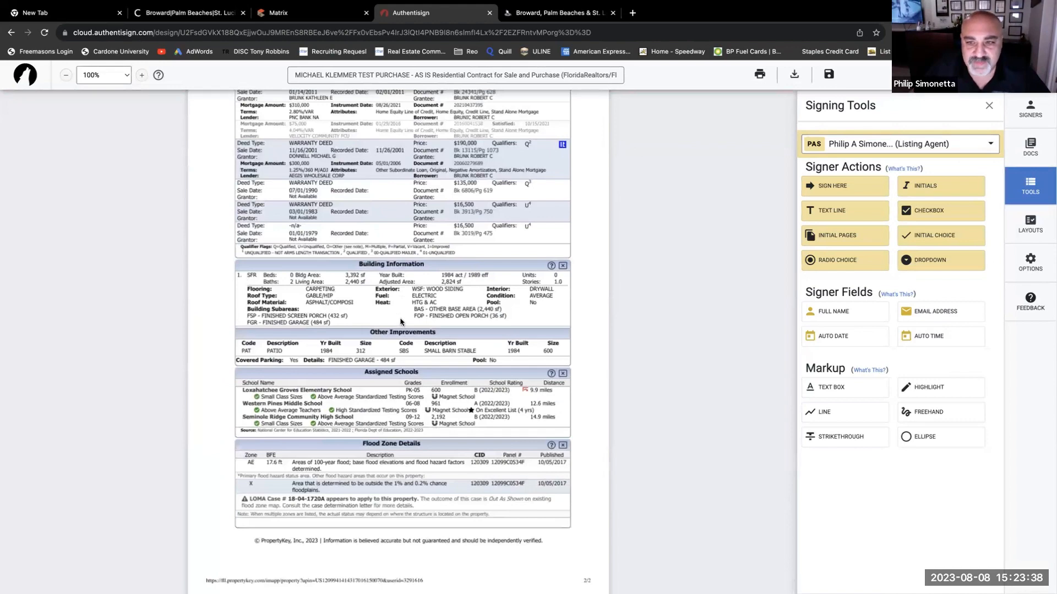
scroll(385, 320, "up", 20)
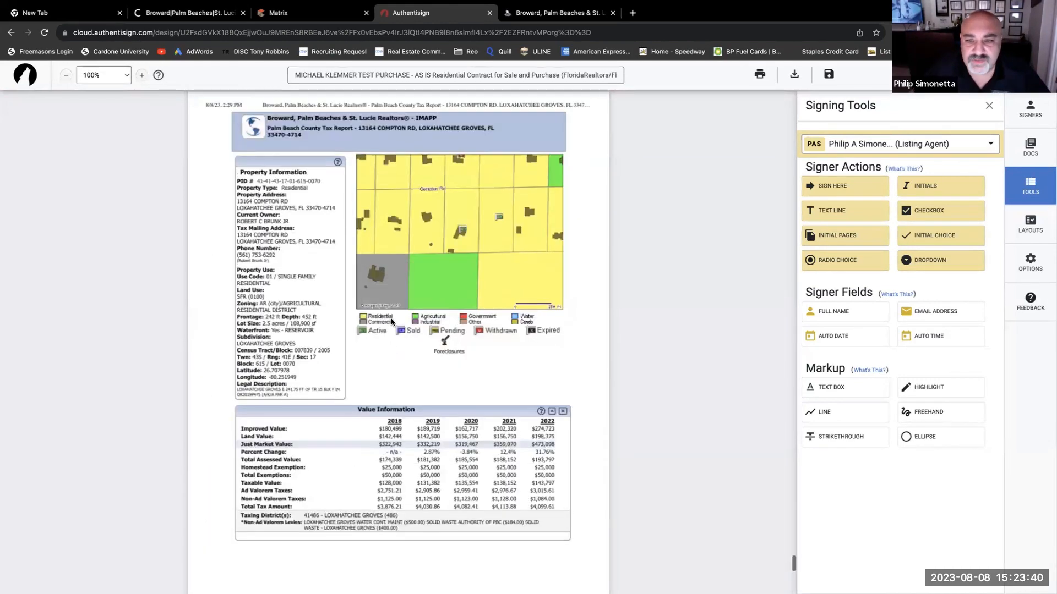
scroll(391, 322, "up", 7)
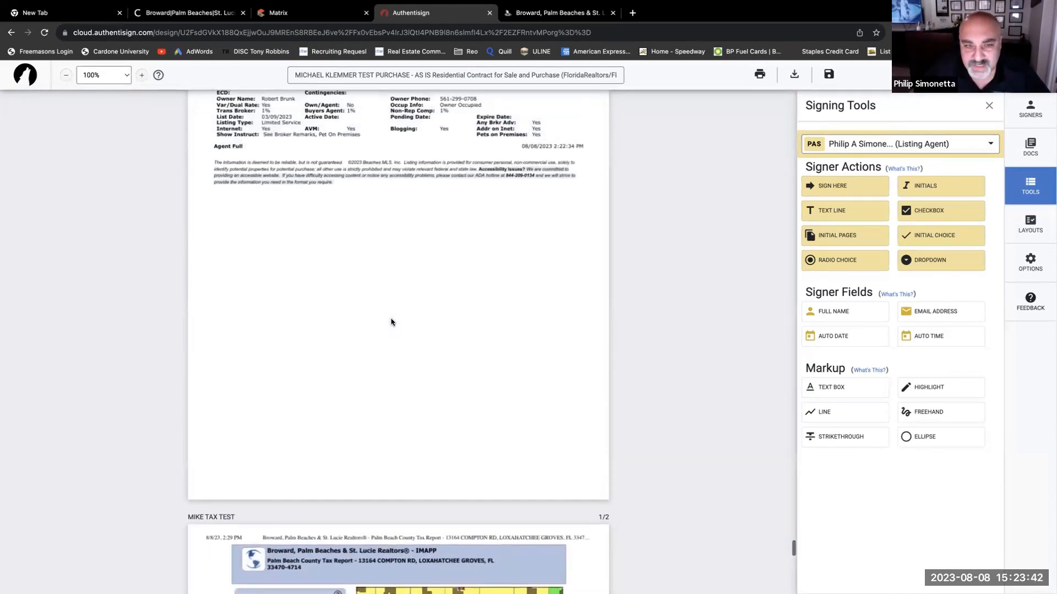
scroll(392, 322, "up", 20)
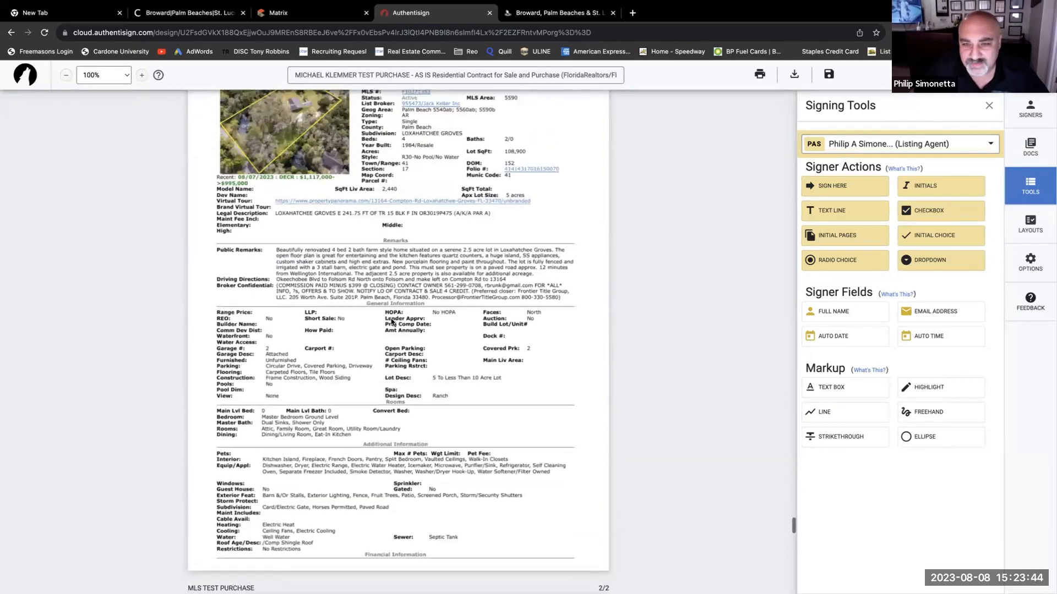
scroll(391, 322, "up", 20)
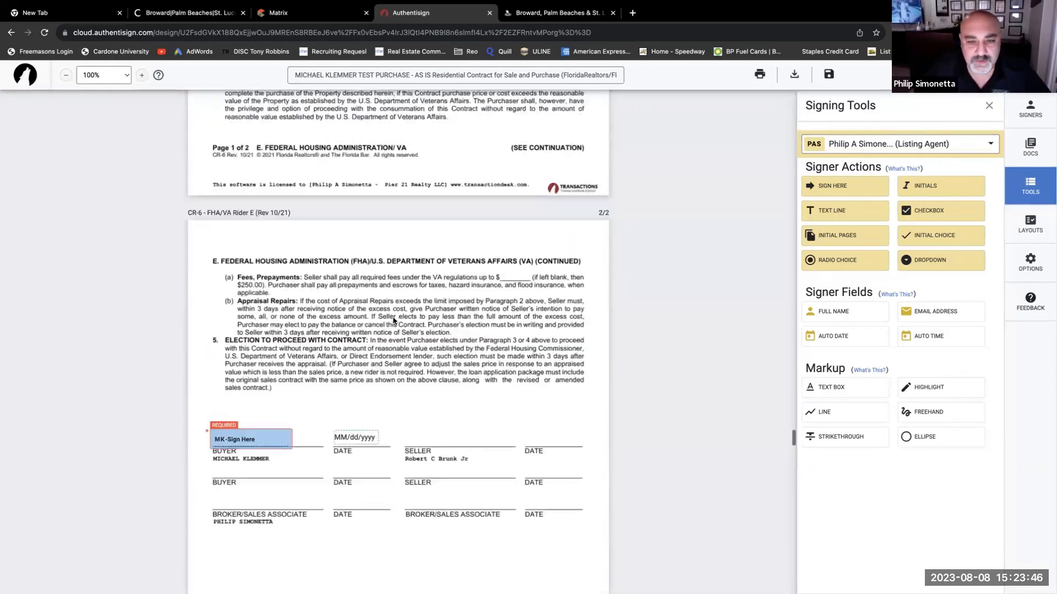
scroll(392, 322, "up", 15)
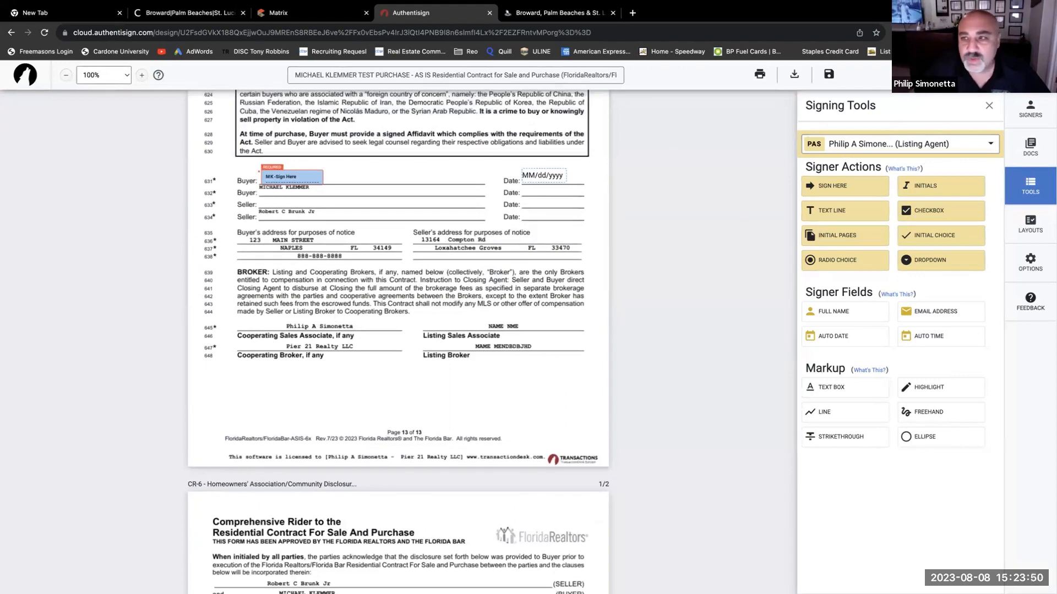
left_click(1012, 75)
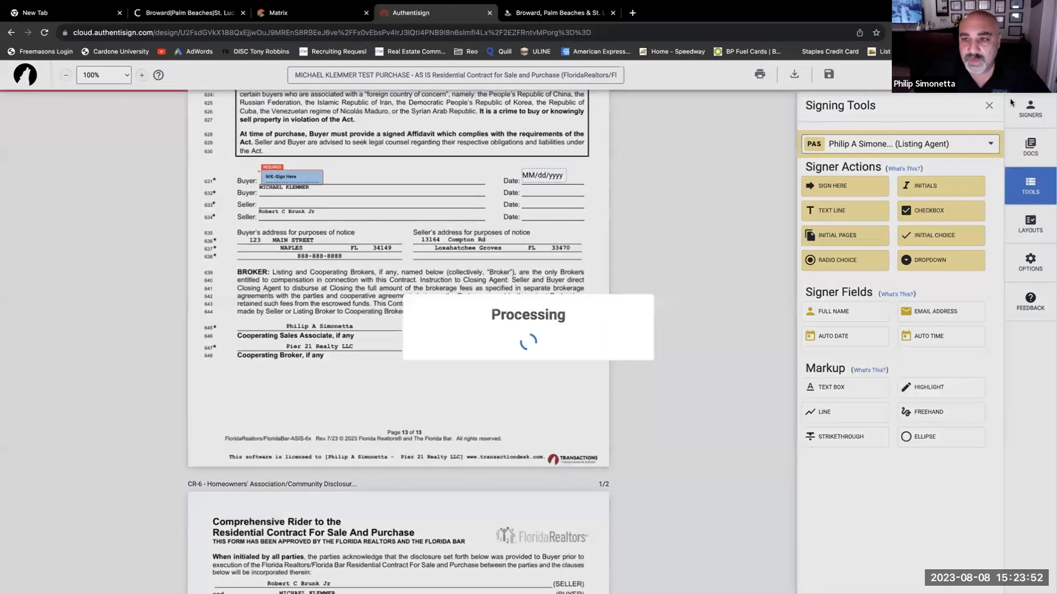
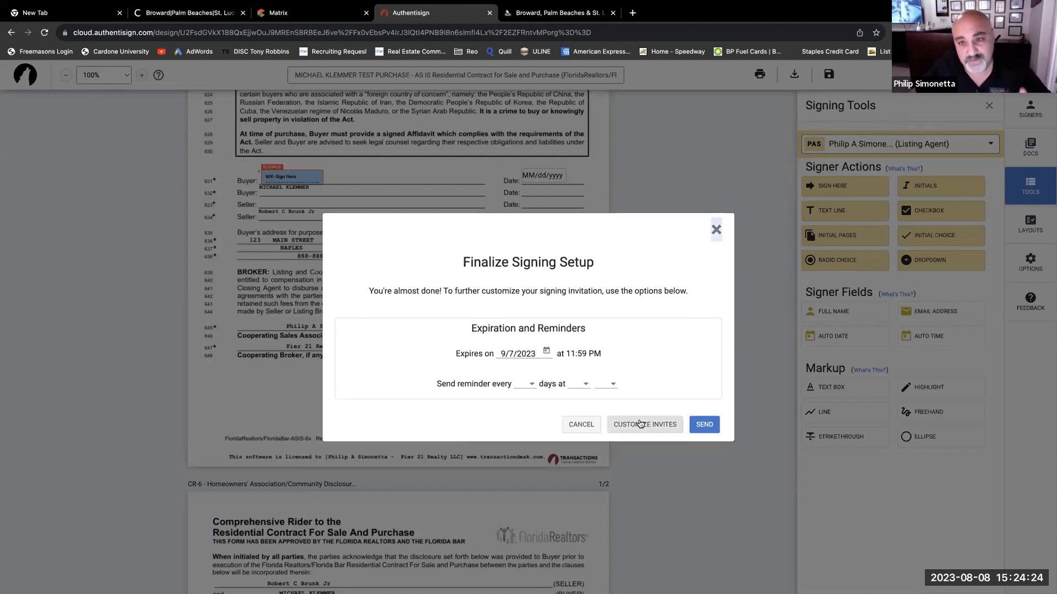
- Send the Authentisign signing invitation to both participants from Finalize Signing Setup
left_click(704, 427)
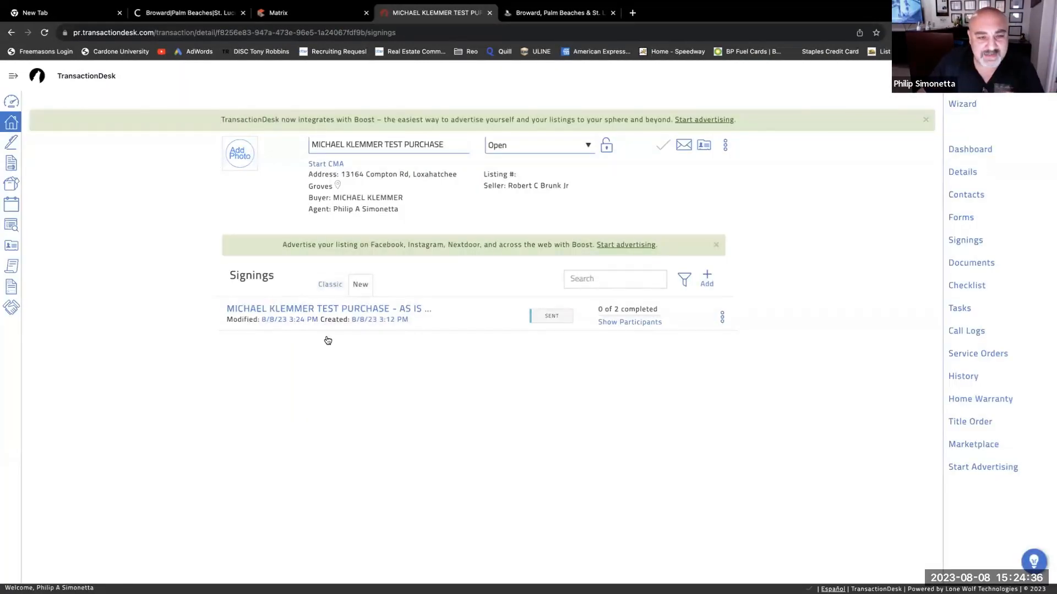
- Go to Gmail through the browser address bar
left_click(540, 19)
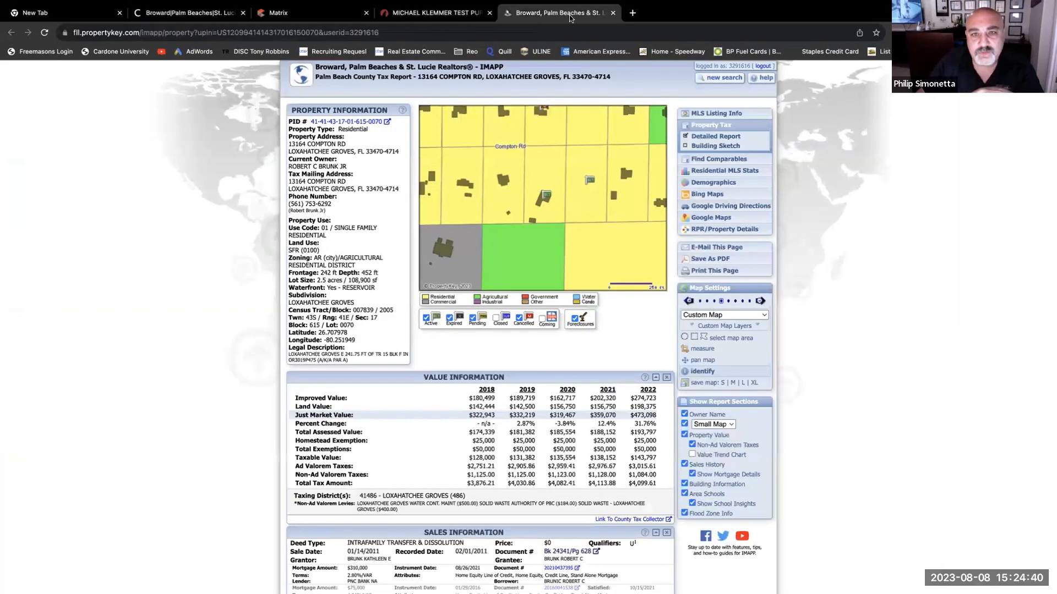
left_click(538, 28)
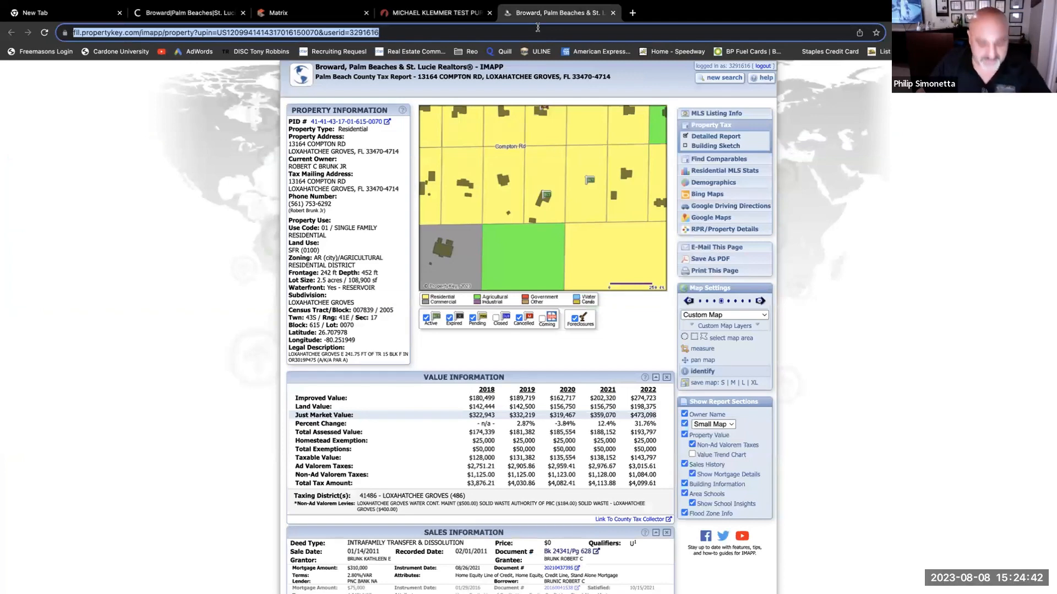
type("GM")
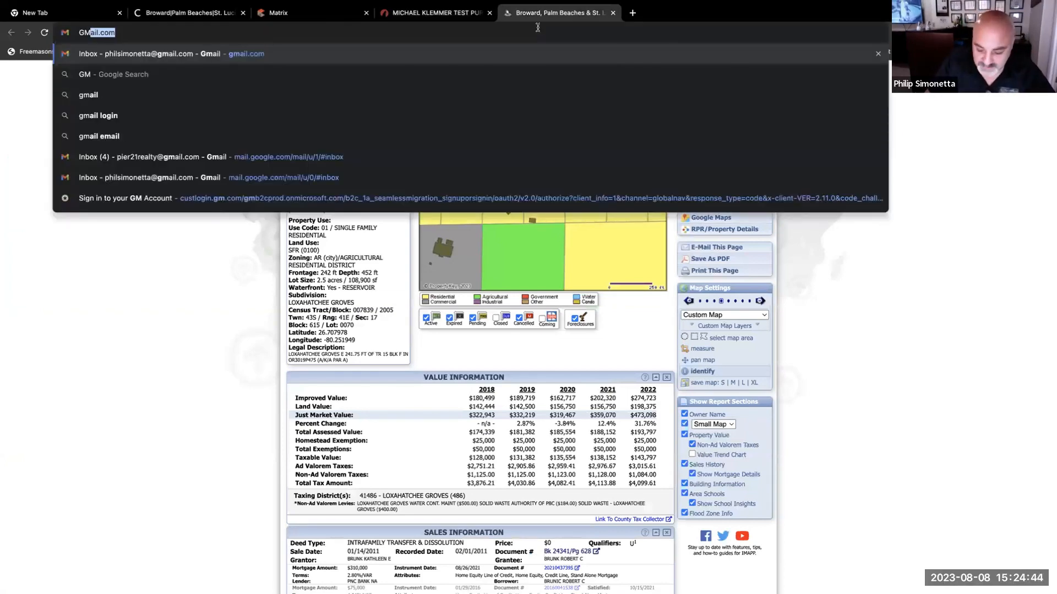
key("Return")
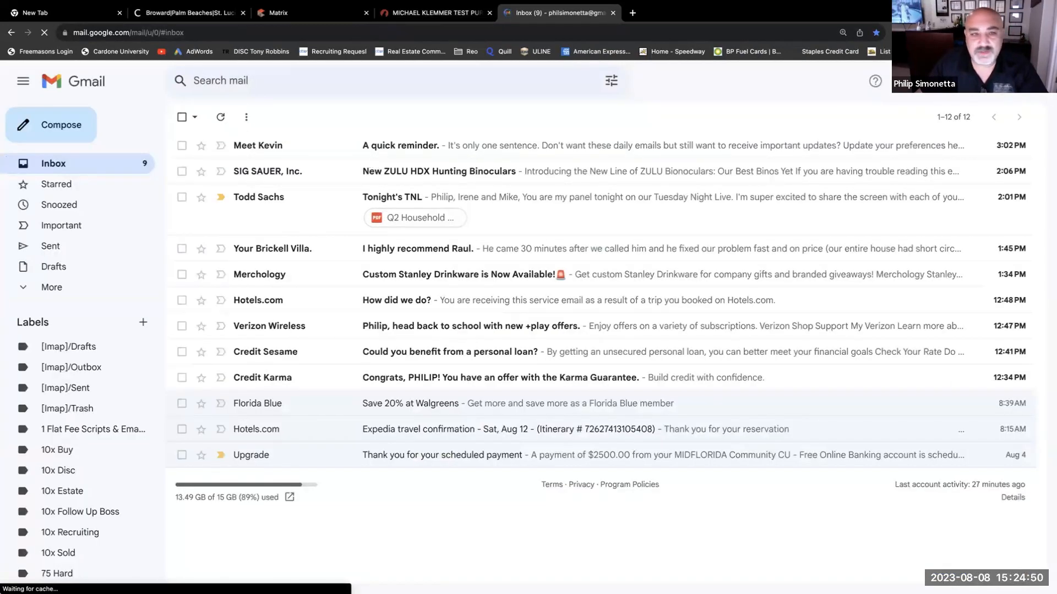
- Open the second Google account's inbox in a new tab using the account switcher
left_click(1035, 81)
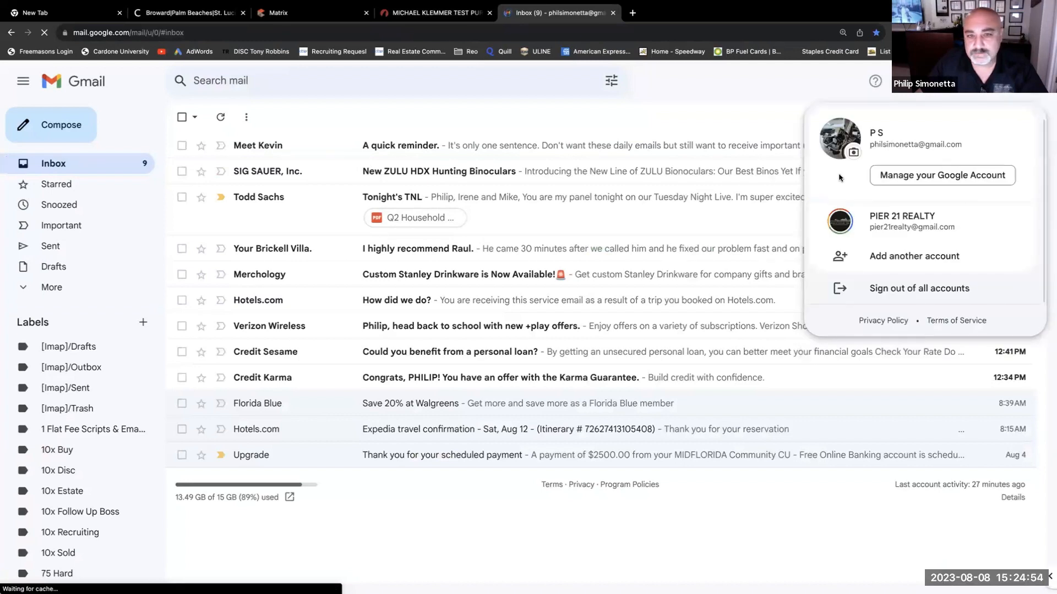
left_click(892, 216)
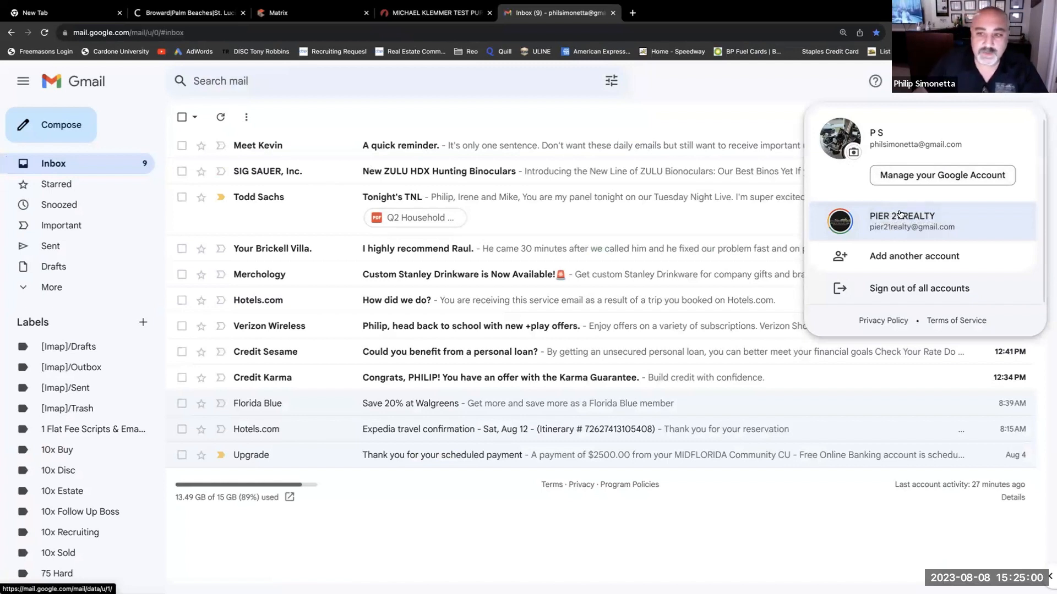
left_click(904, 221)
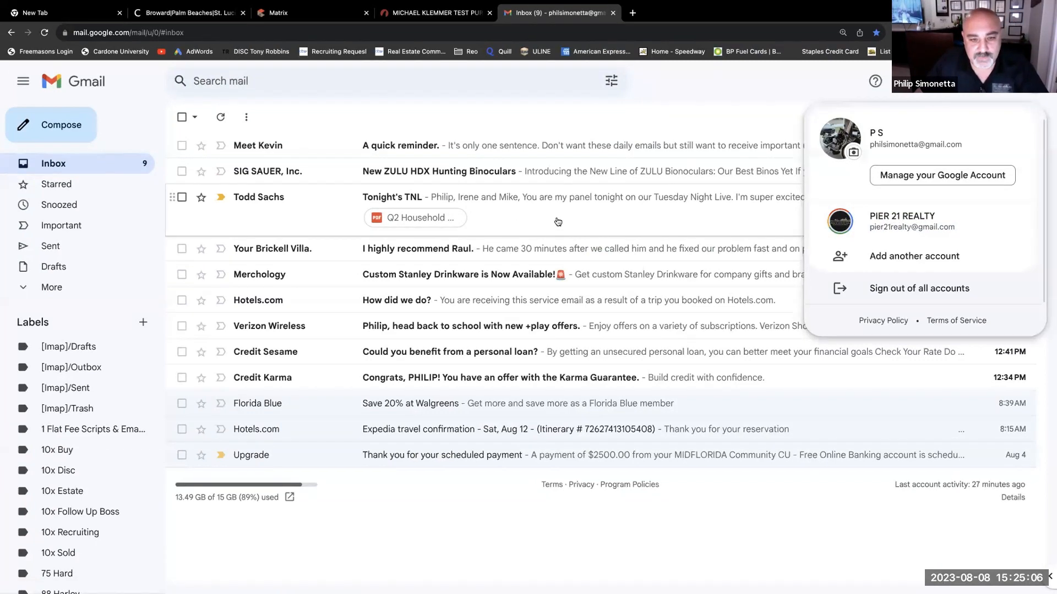
left_click(893, 229)
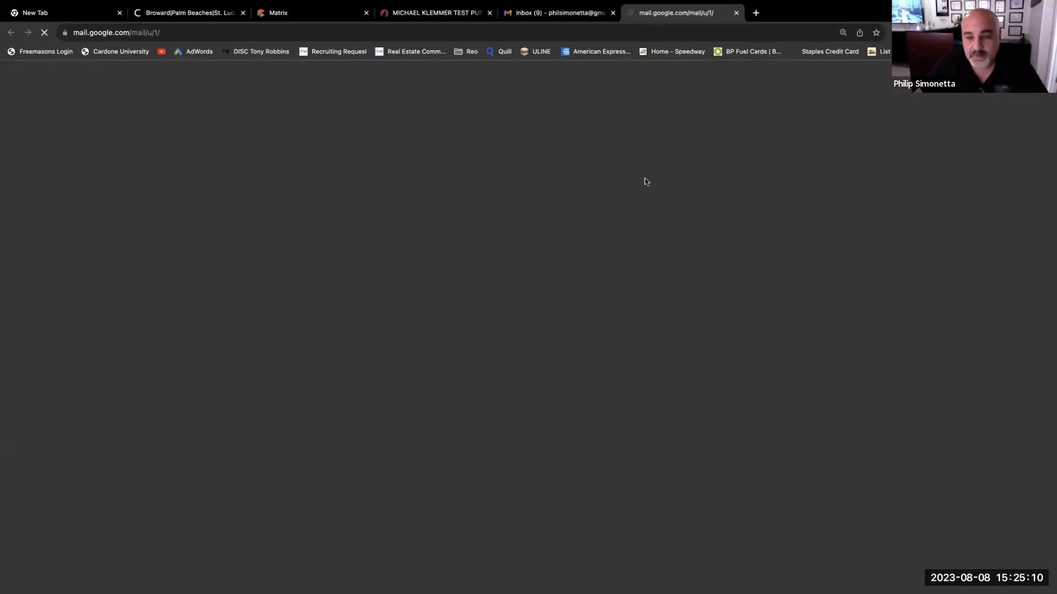
- Reload the first Gmail inbox and return to the TransactionDesk signings page
left_click(606, 13)
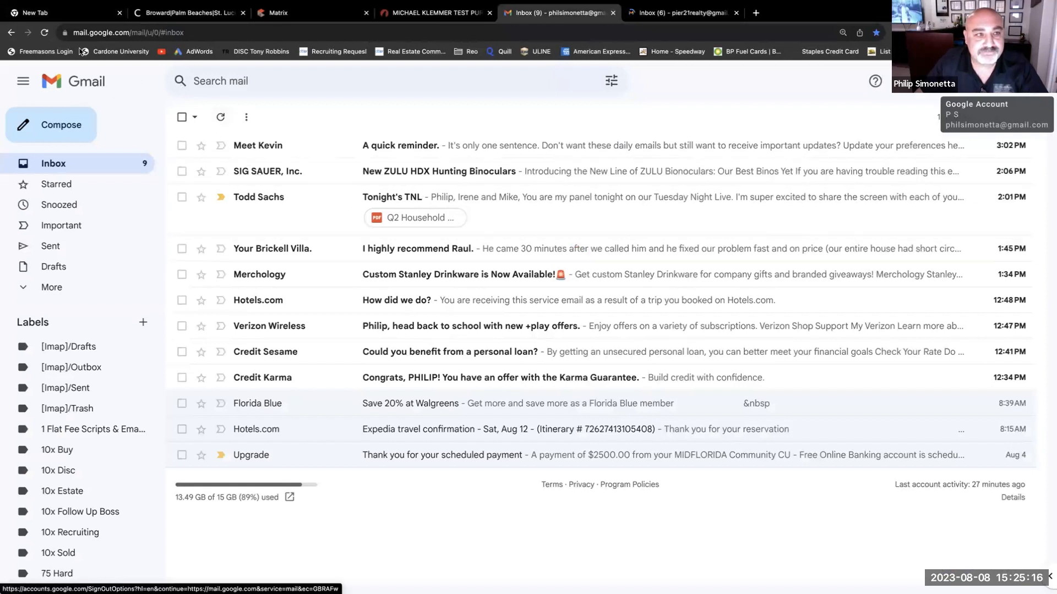
left_click(46, 34)
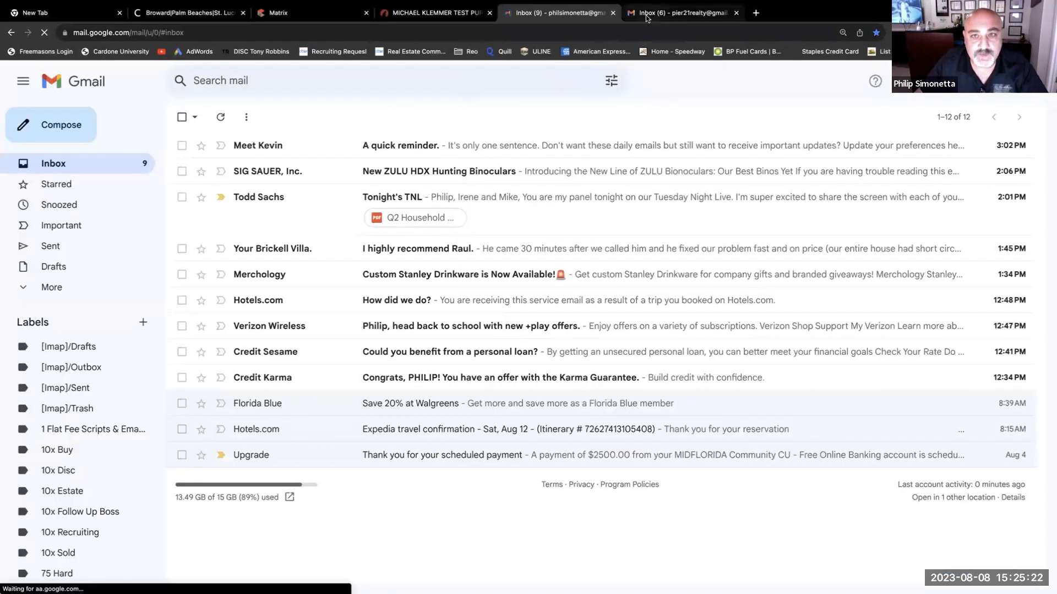
left_click(460, 15)
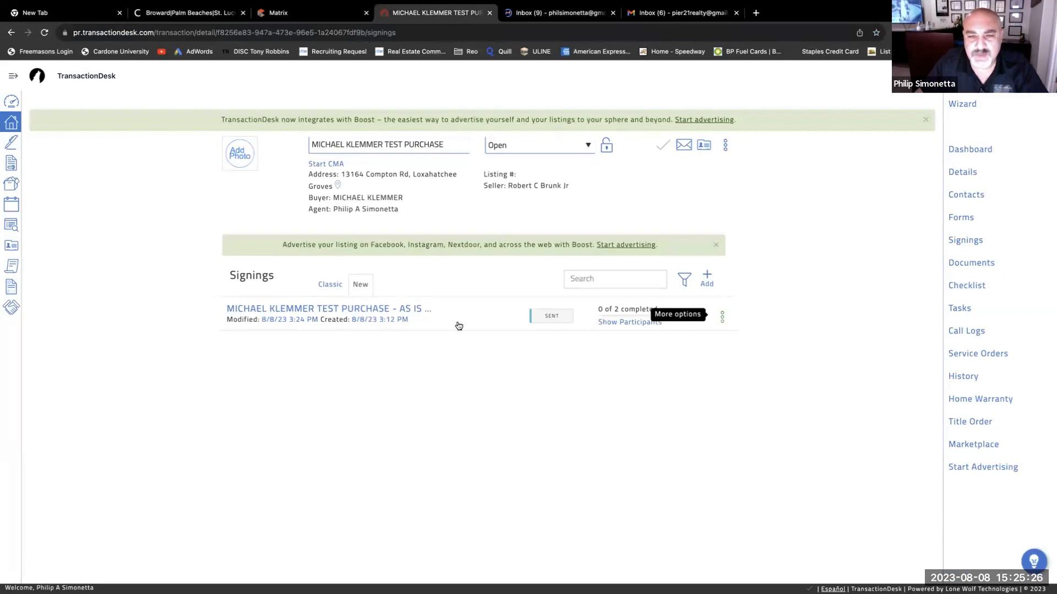
- List the signing's participants and attempt a resend, which the five-minute resend limit refuses
left_click(605, 325)
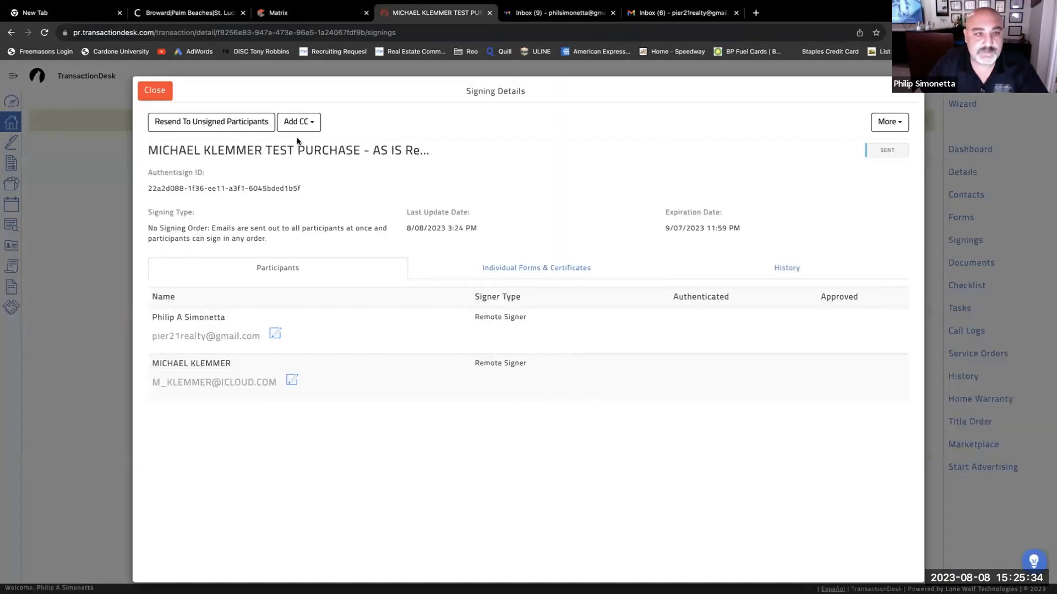
left_click(225, 126)
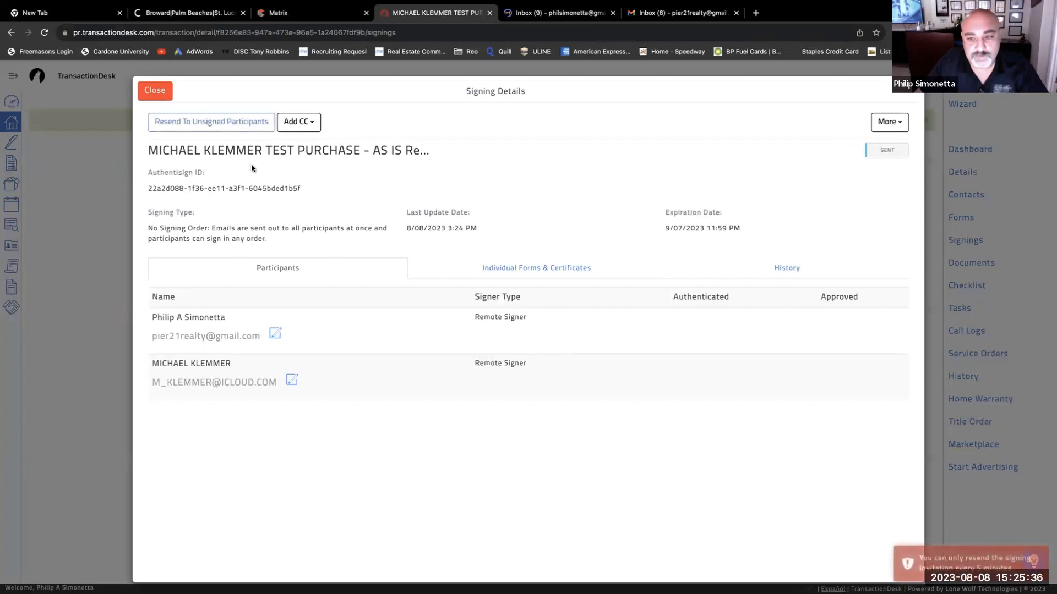
left_click(682, 13)
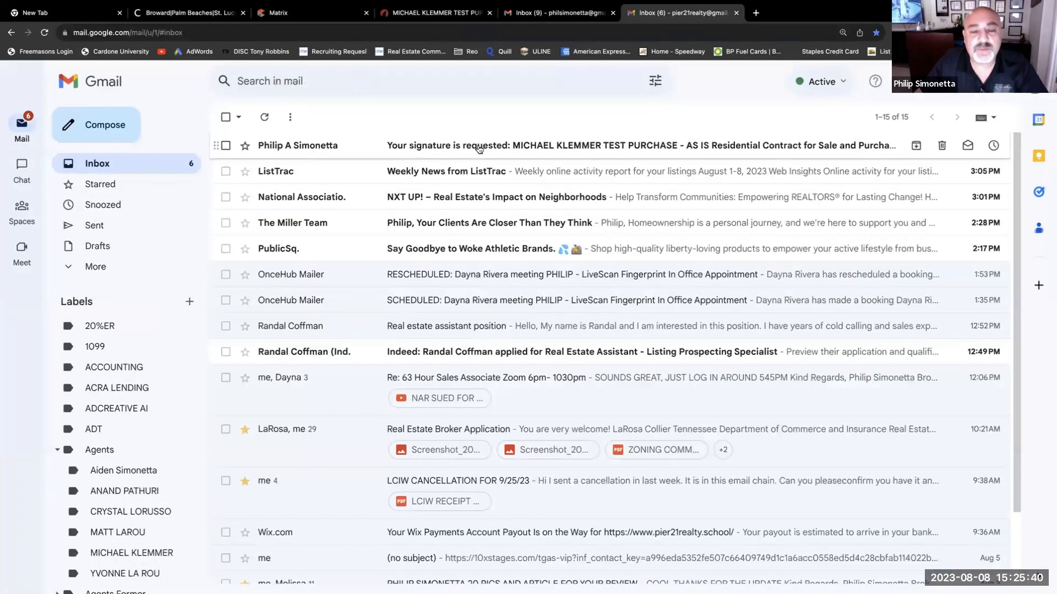
- Open the 'Your signature is requested' email and start the signing session
left_click(569, 150)
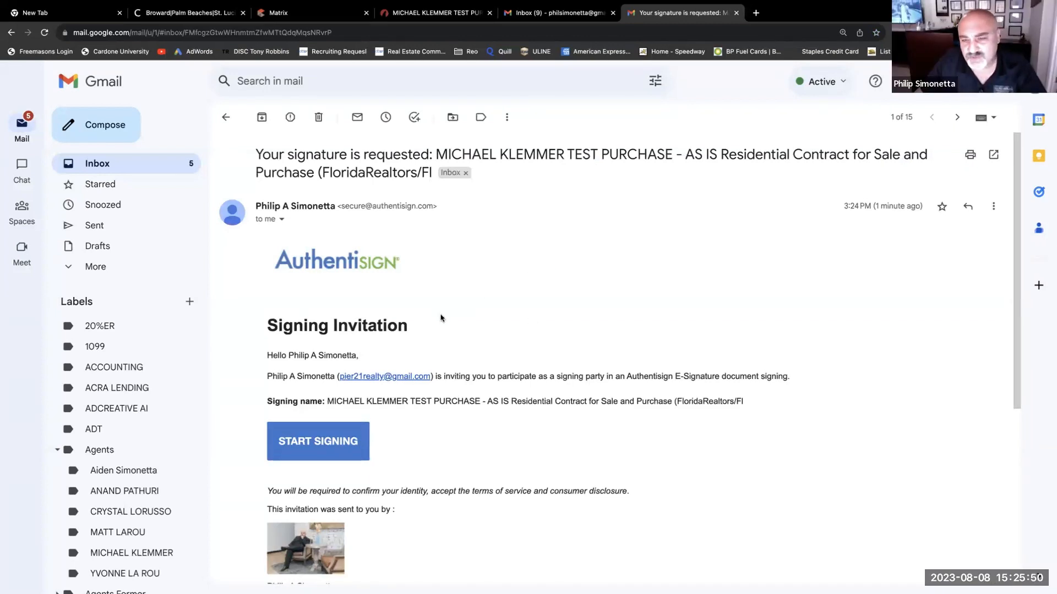
left_click(315, 444)
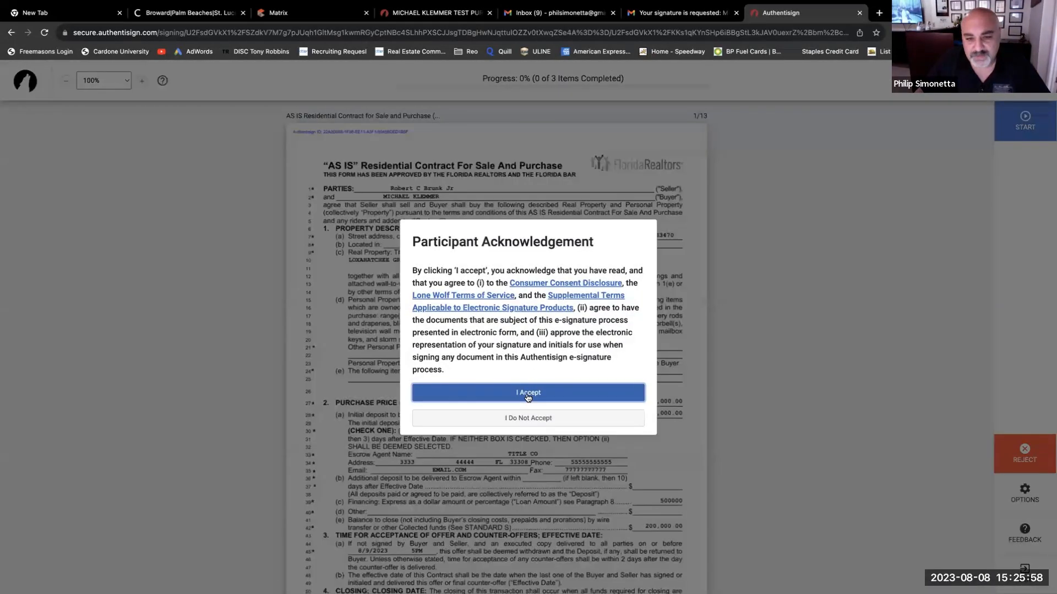
- Accept the terms, add licensee initials plus lead-paint and addendum Agent signatures, then complete signing
left_click(528, 392)
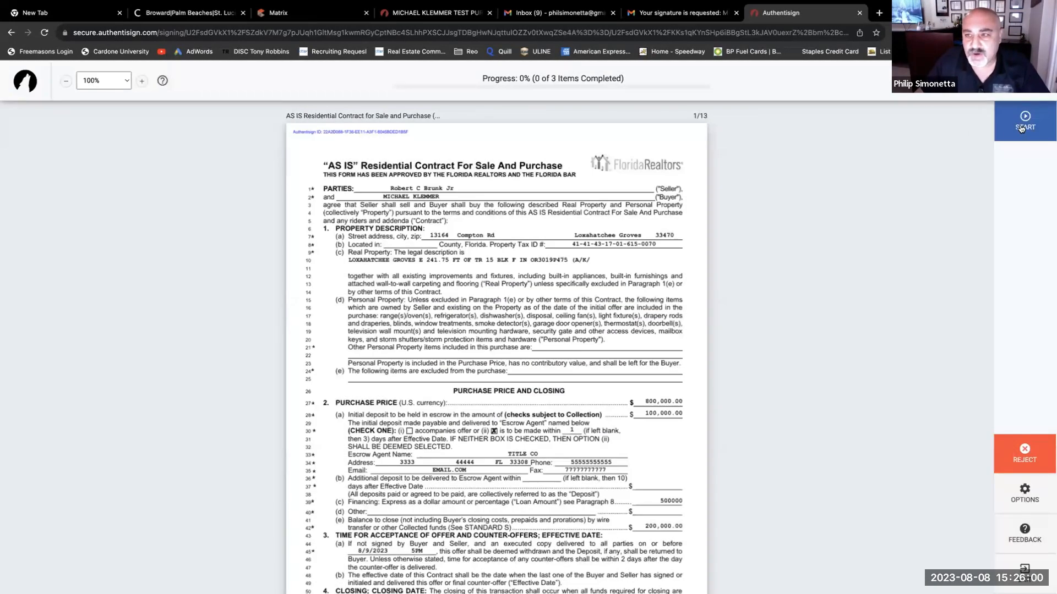
left_click(1019, 129)
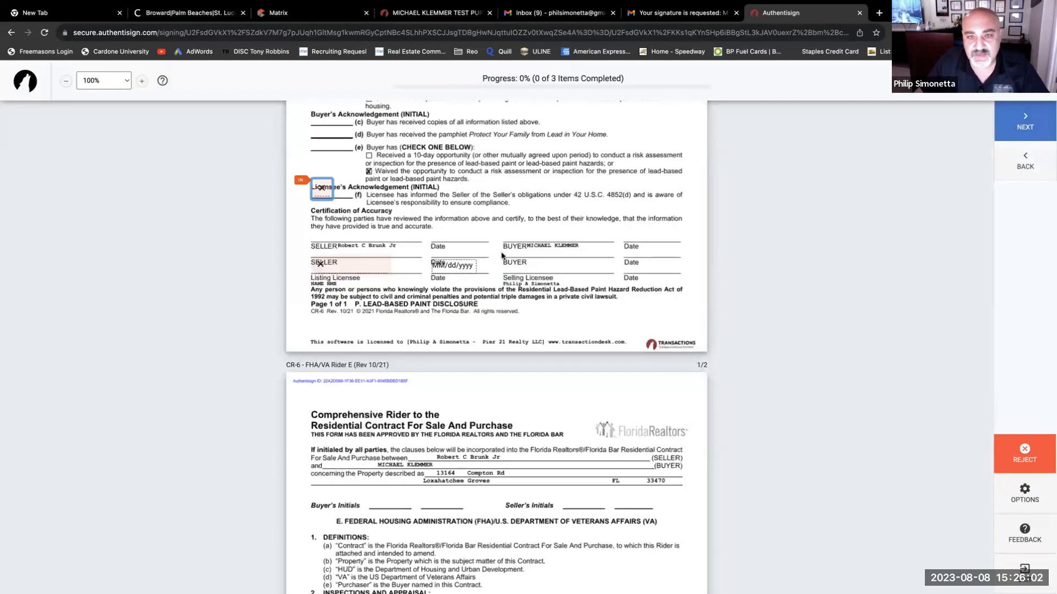
left_click(320, 191)
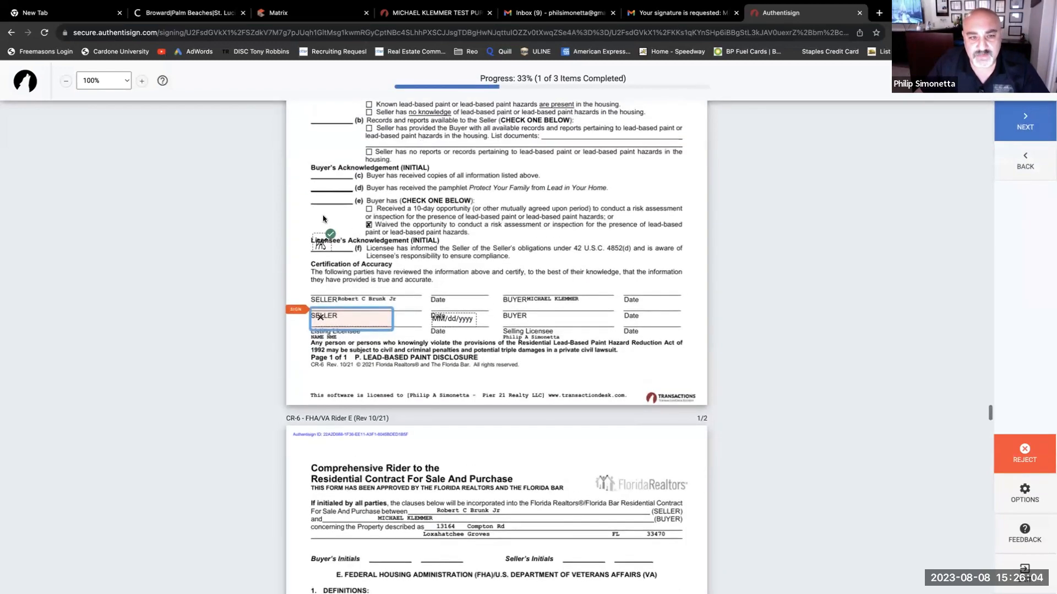
left_click(334, 316)
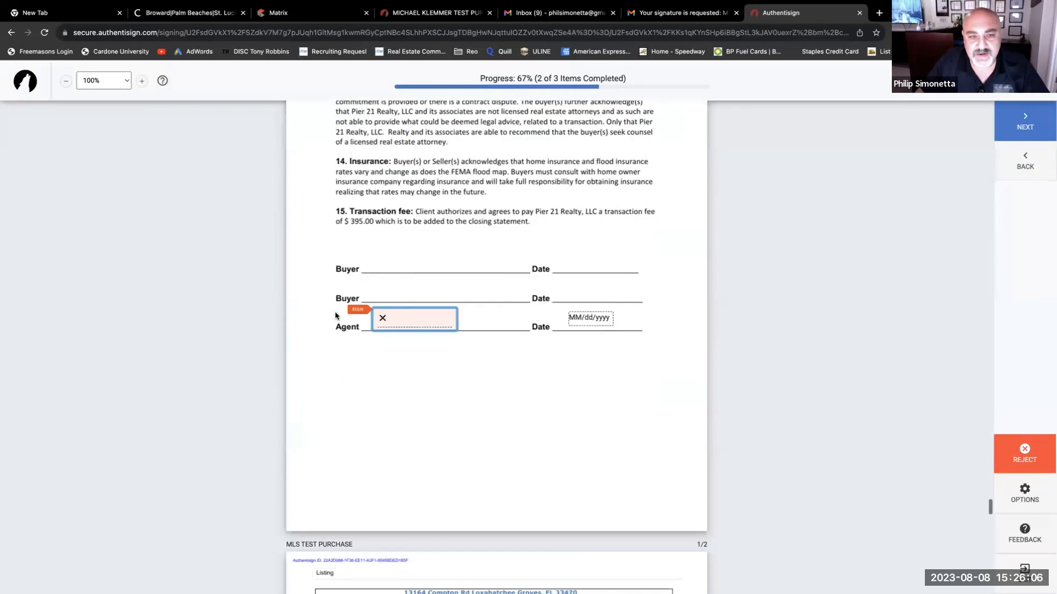
left_click(405, 322)
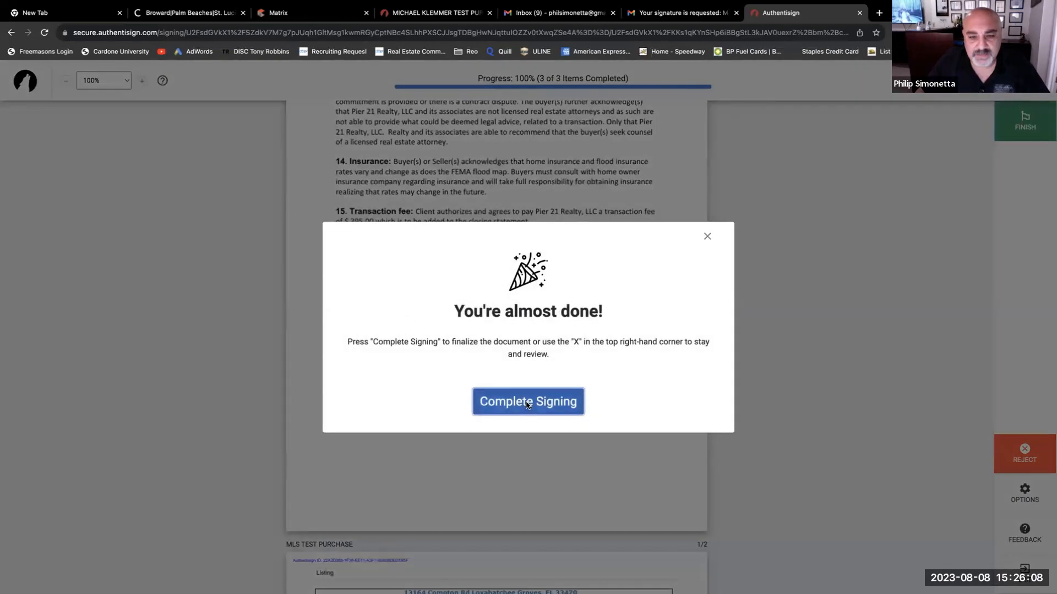
left_click(527, 405)
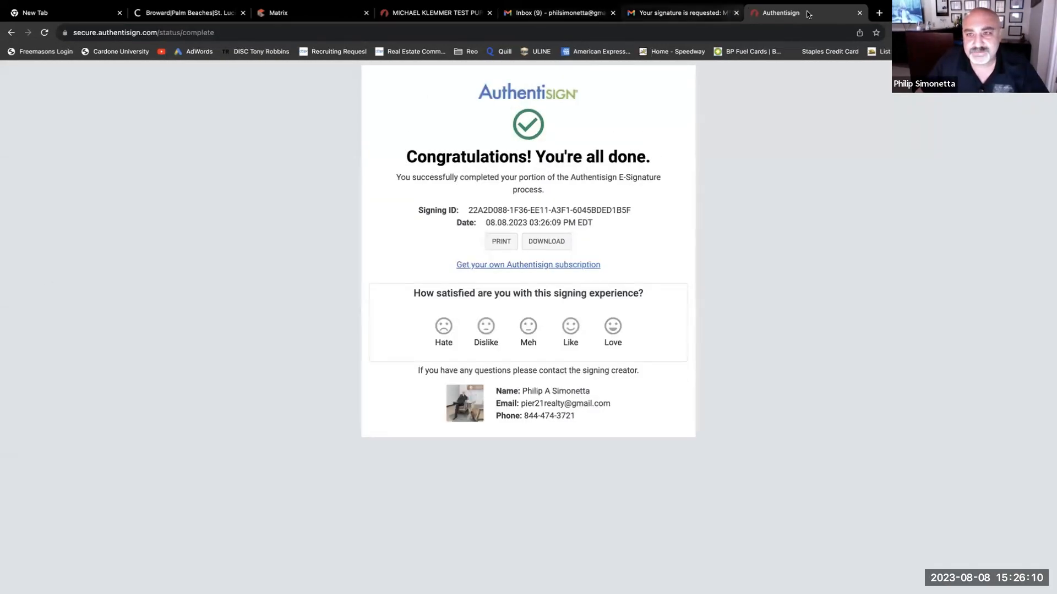
left_click(859, 13)
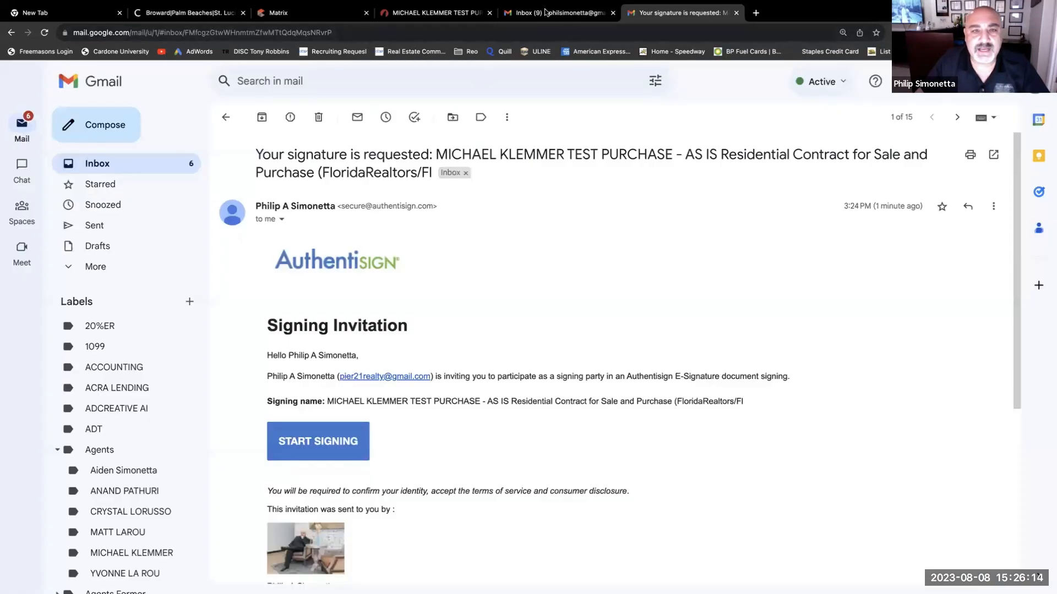
- Refresh TransactionDesk to confirm the AS IS signing is 1 of 2 completed, then return to the Gmail inbox
left_click(435, 13)
left_click(153, 93)
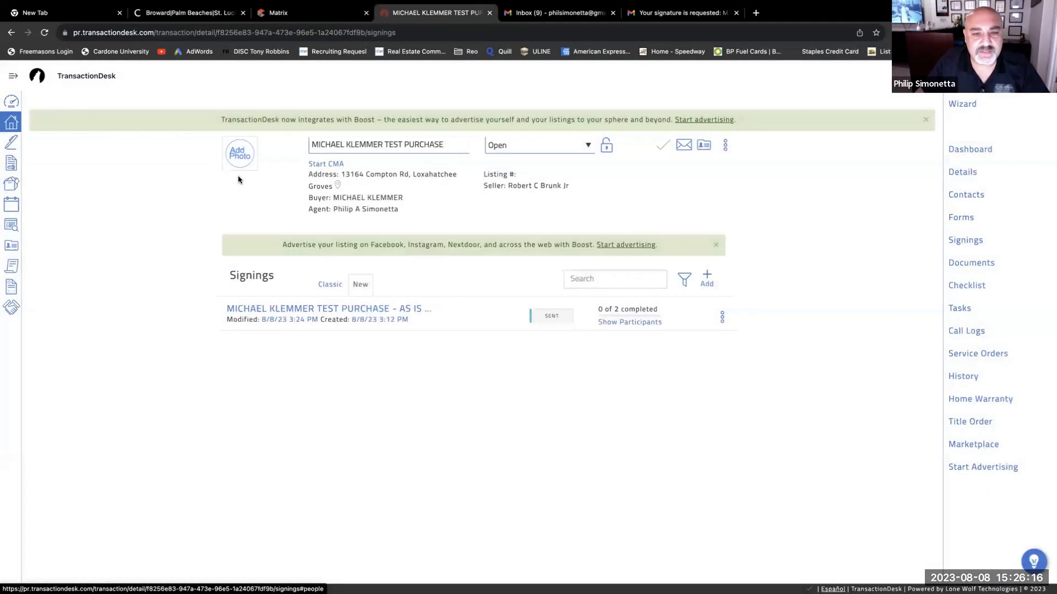
left_click(44, 32)
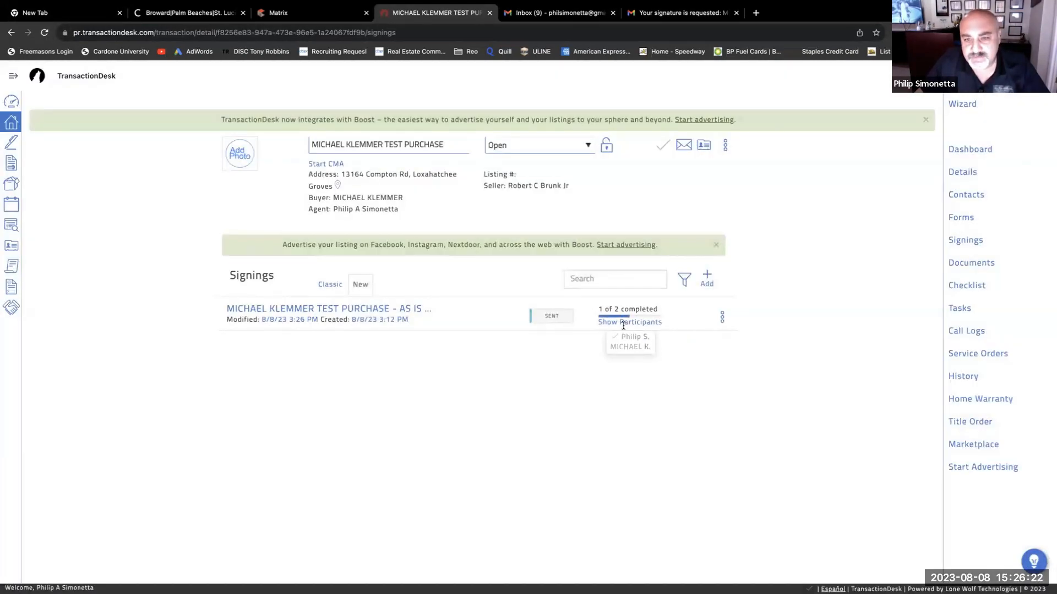
mouse_move(624, 326)
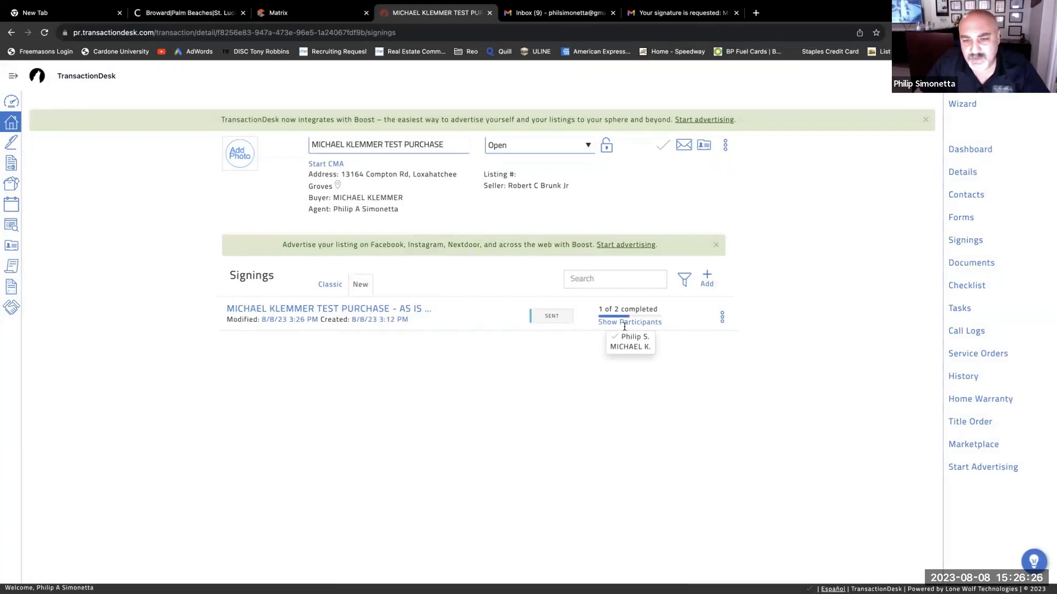
left_click(394, 308)
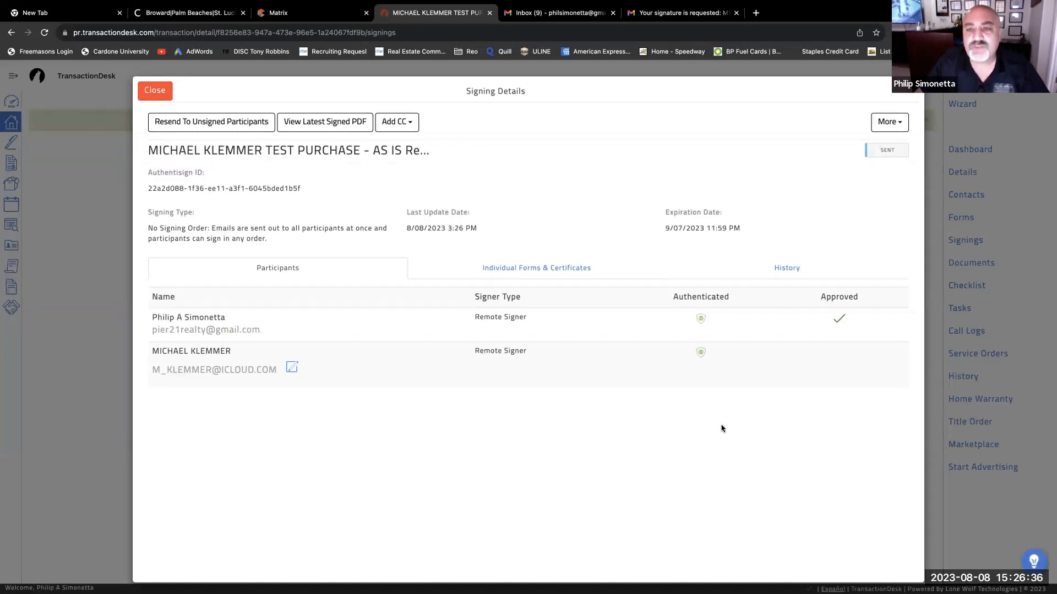
left_click(156, 91)
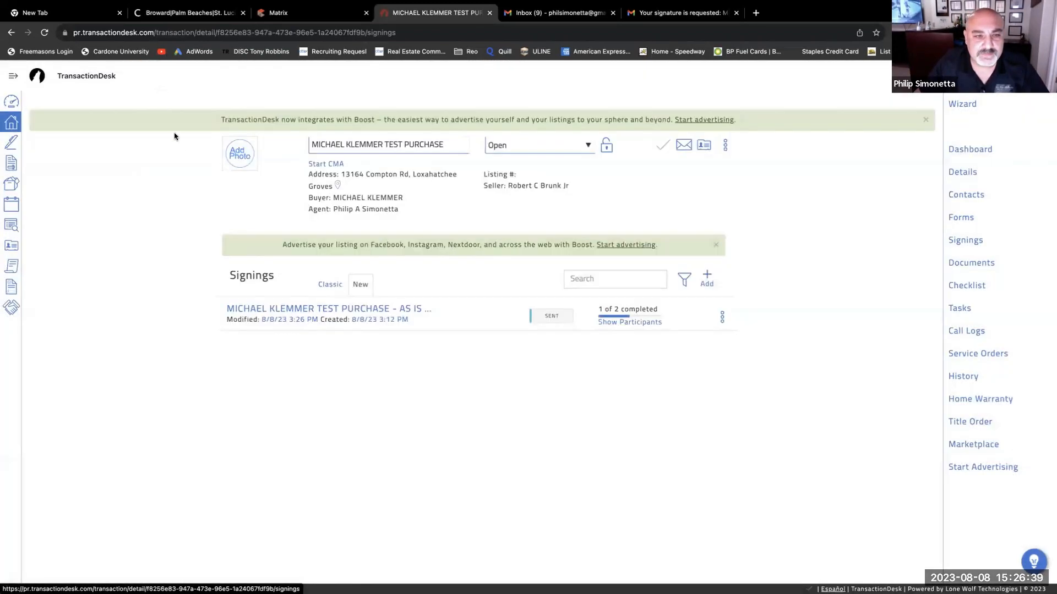
left_click(655, 8)
left_click(109, 162)
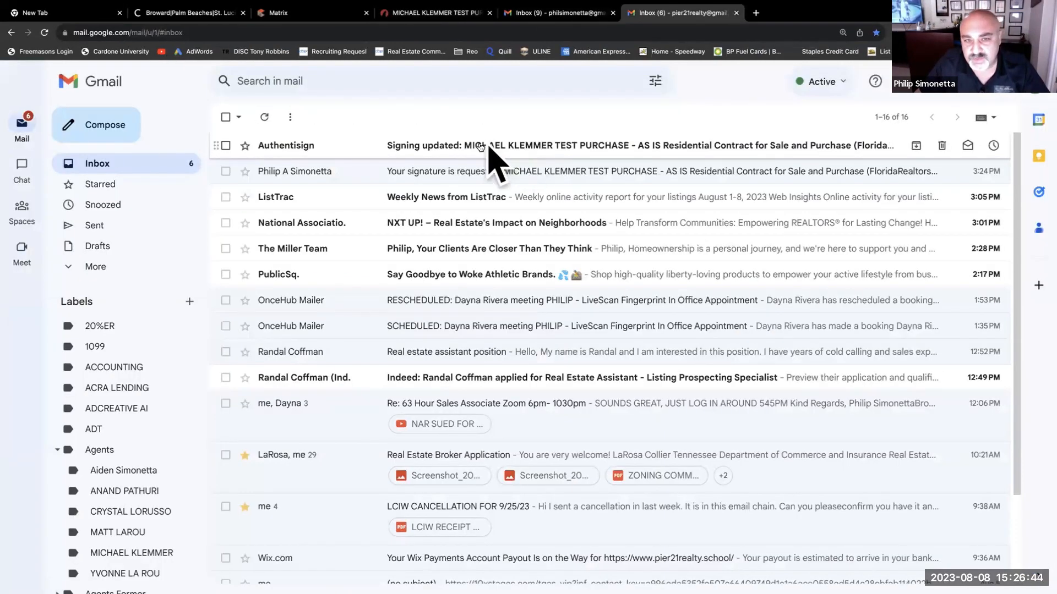
- Delete the Signing updated and signature request emails
left_click(226, 145)
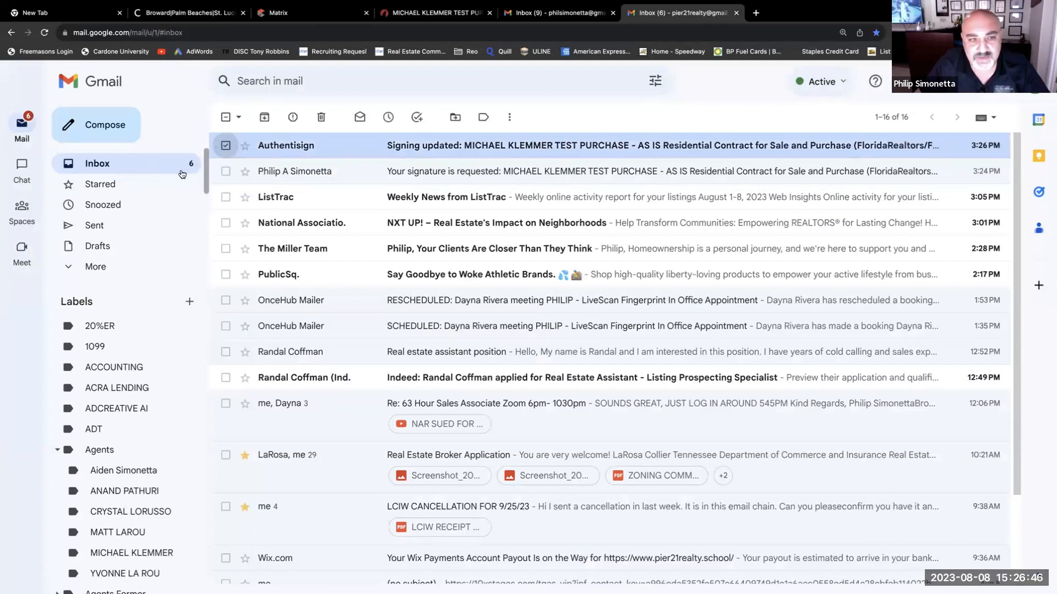
left_click(226, 171)
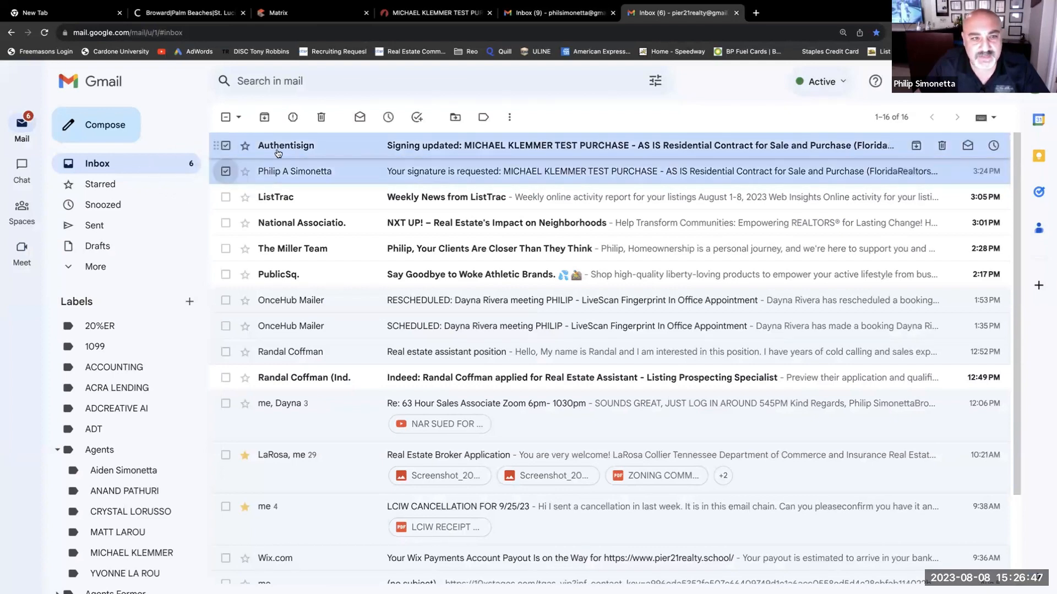
left_click(320, 118)
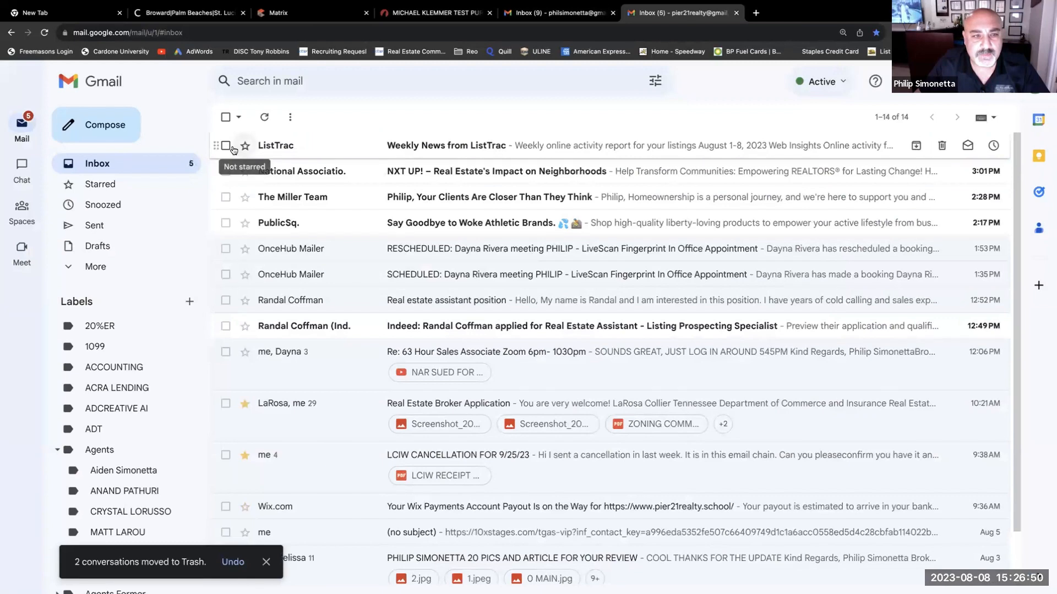
- Delete the ListTrac, National Association, Miller Team and PublicSq emails
left_click(226, 145)
left_click(226, 171)
left_click(226, 197)
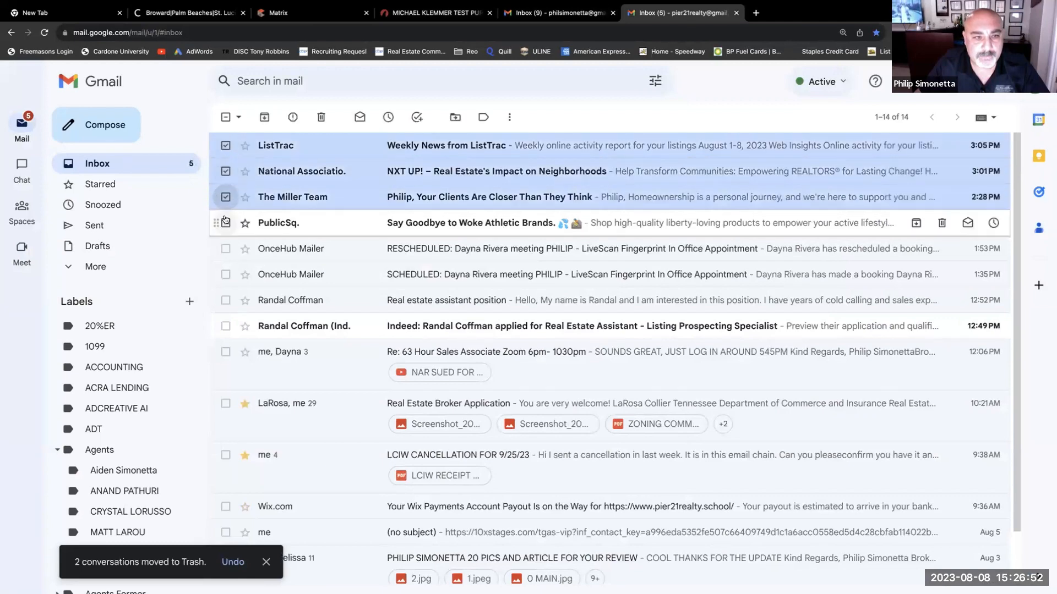
left_click(225, 223)
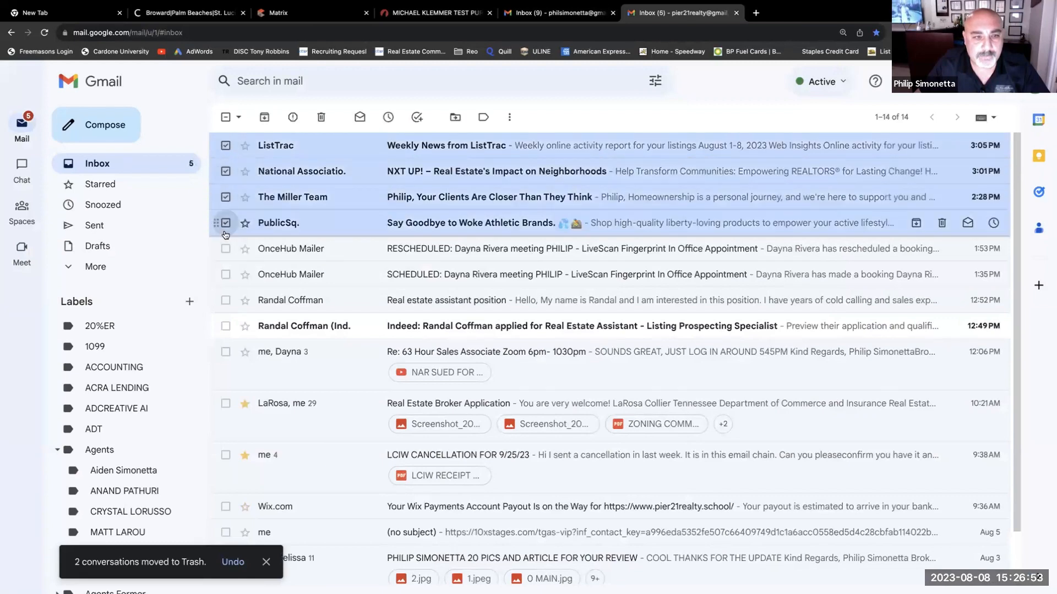
left_click(325, 116)
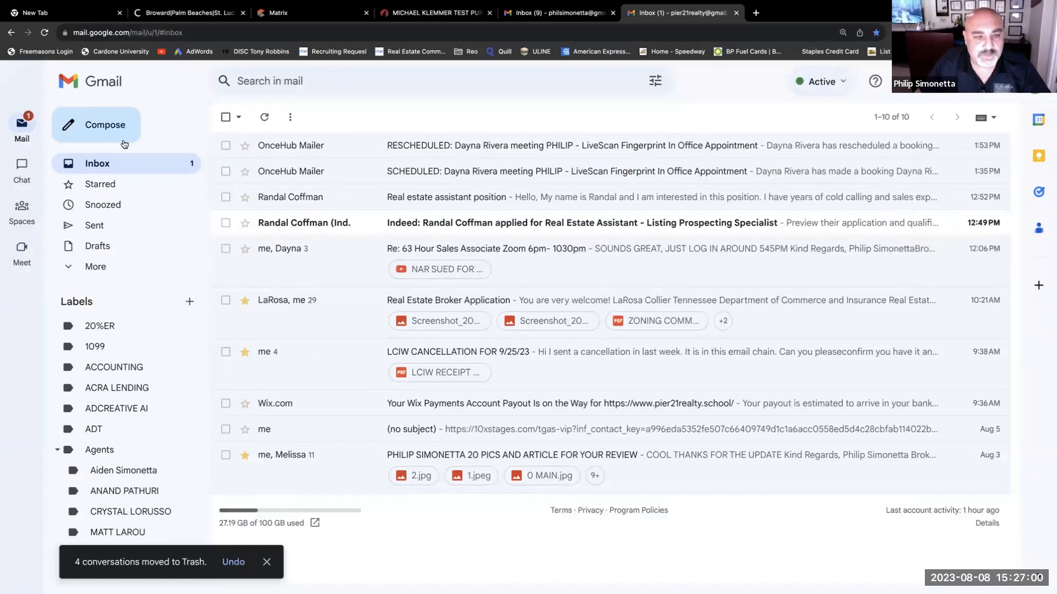
- Close the other Gmail inbox tab and go back to the TransactionDesk signings page
left_click(545, 12)
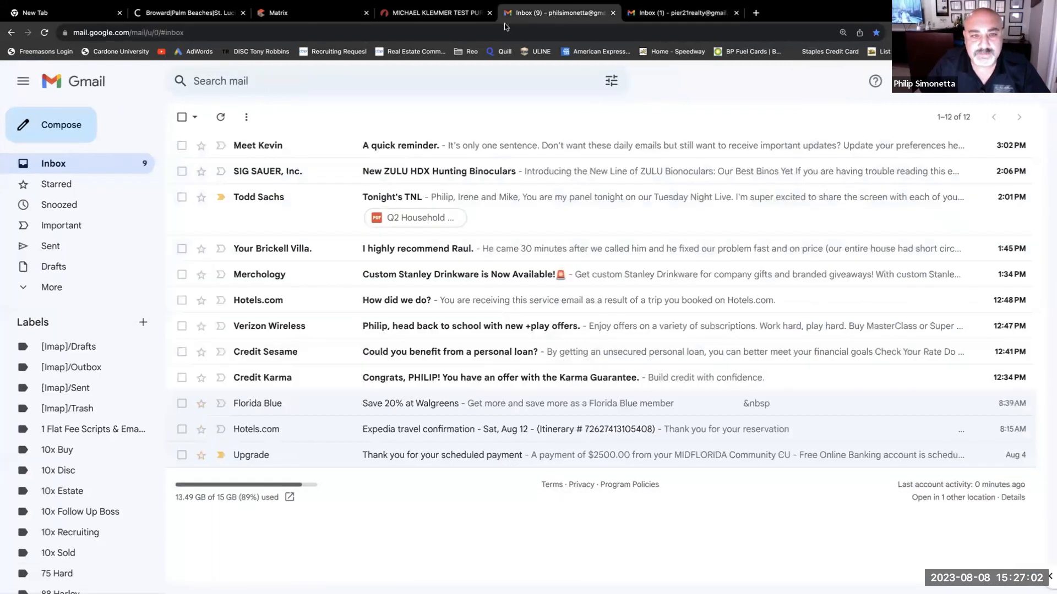
left_click(612, 13)
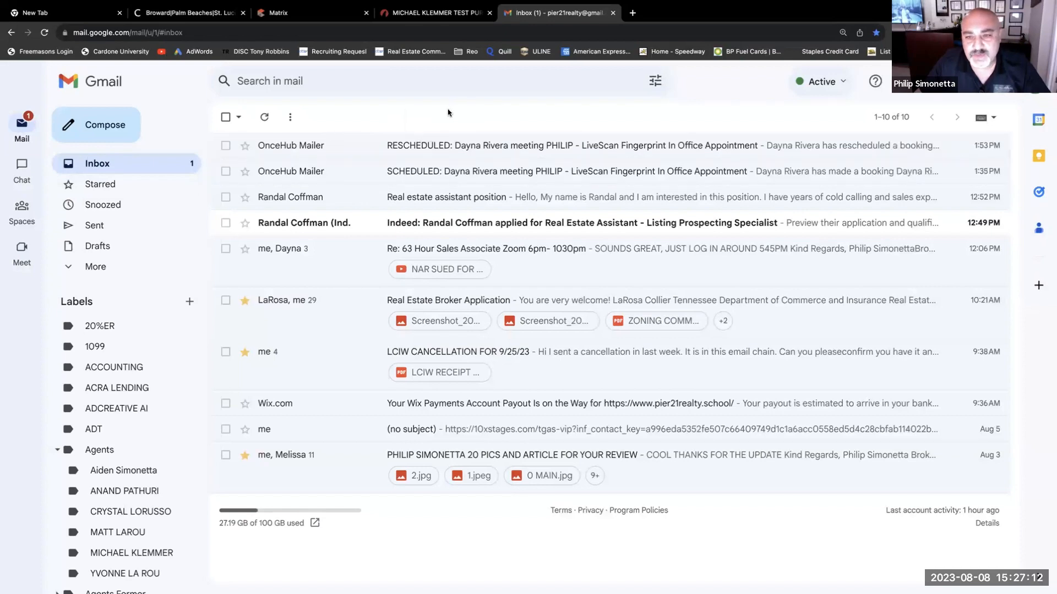
left_click(435, 12)
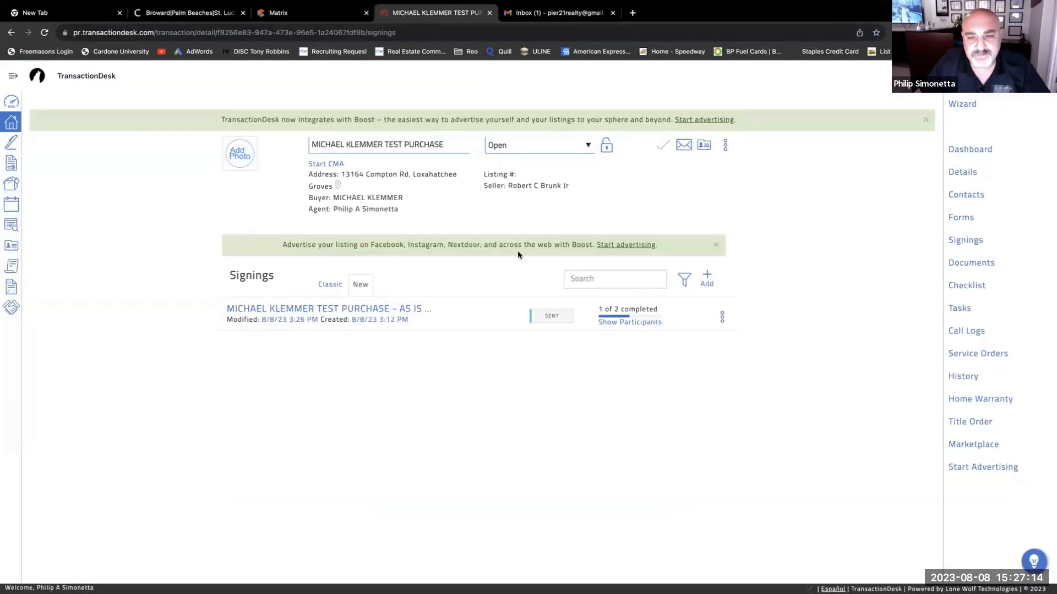
- Reload the Signings page until the AS IS signing shows Completed, 2 of 2
left_click(46, 33)
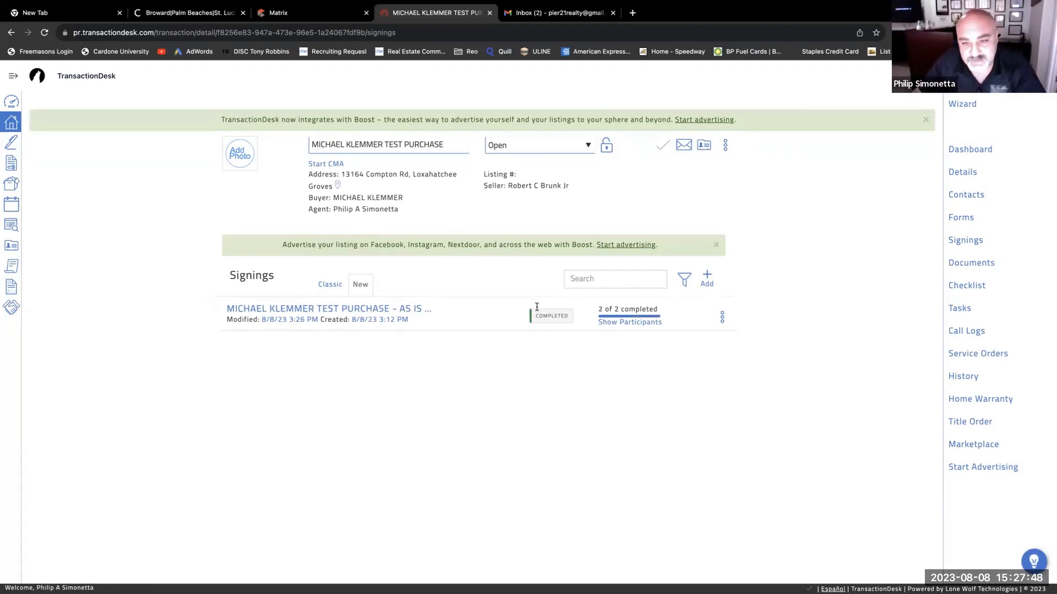
- Read the Signing updated email, then open the new Signing complete email for the AS IS contract
left_click(537, 17)
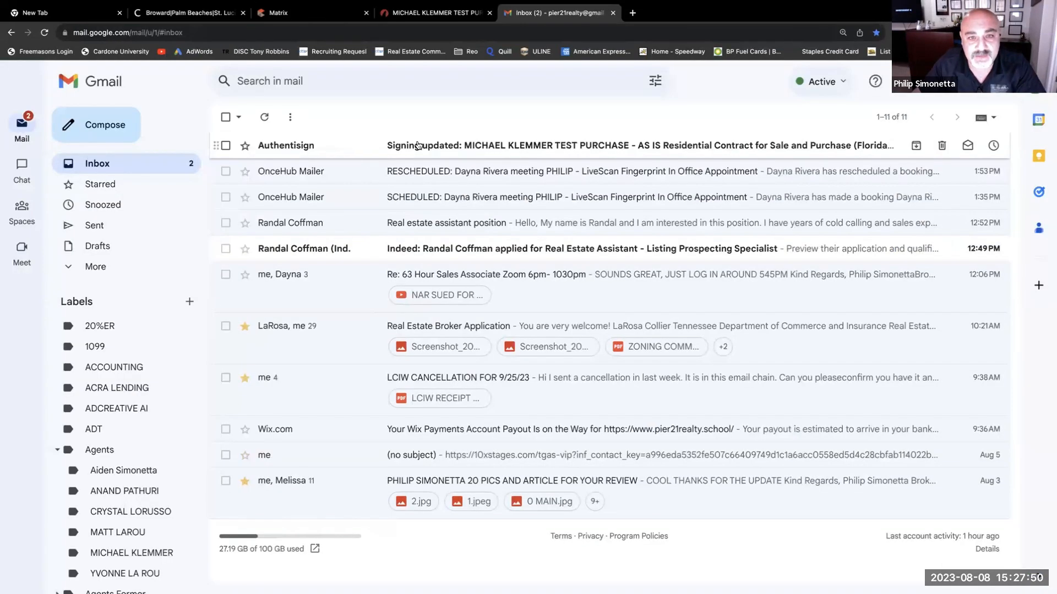
left_click(592, 150)
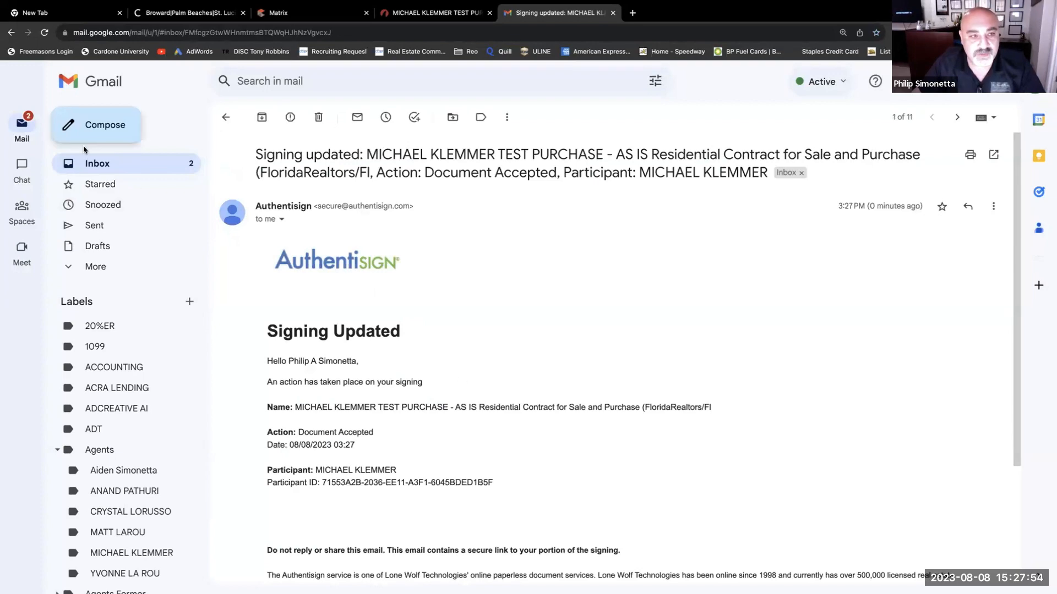
scroll(337, 286, "down", 3)
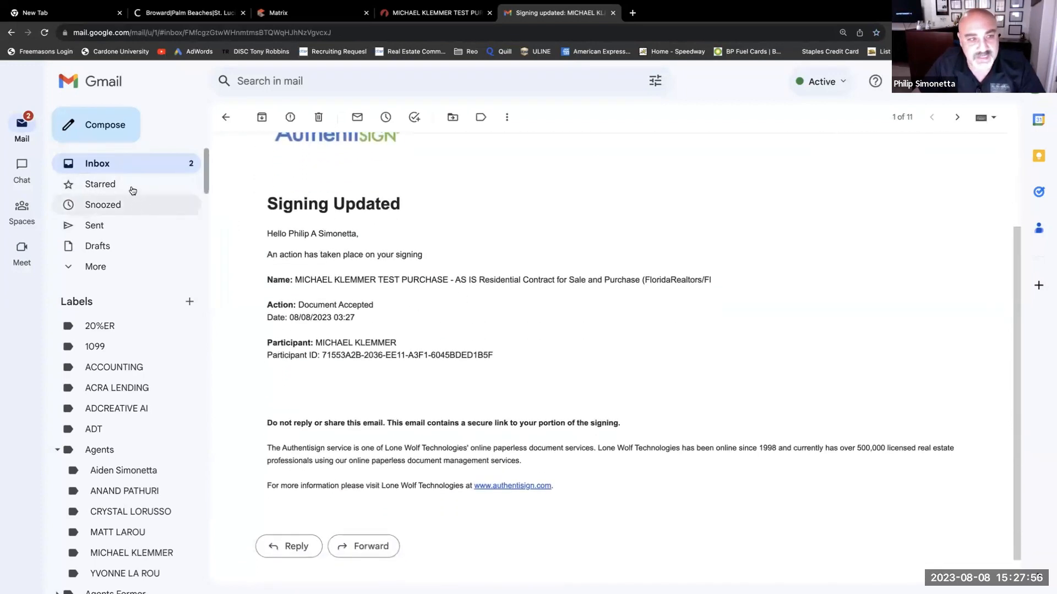
left_click(108, 168)
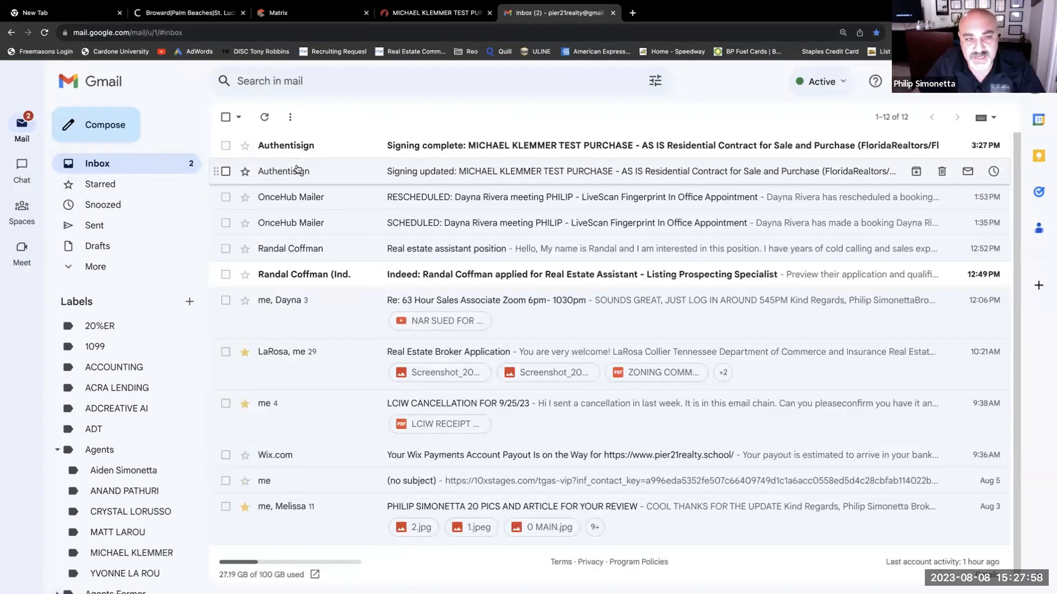
left_click(494, 146)
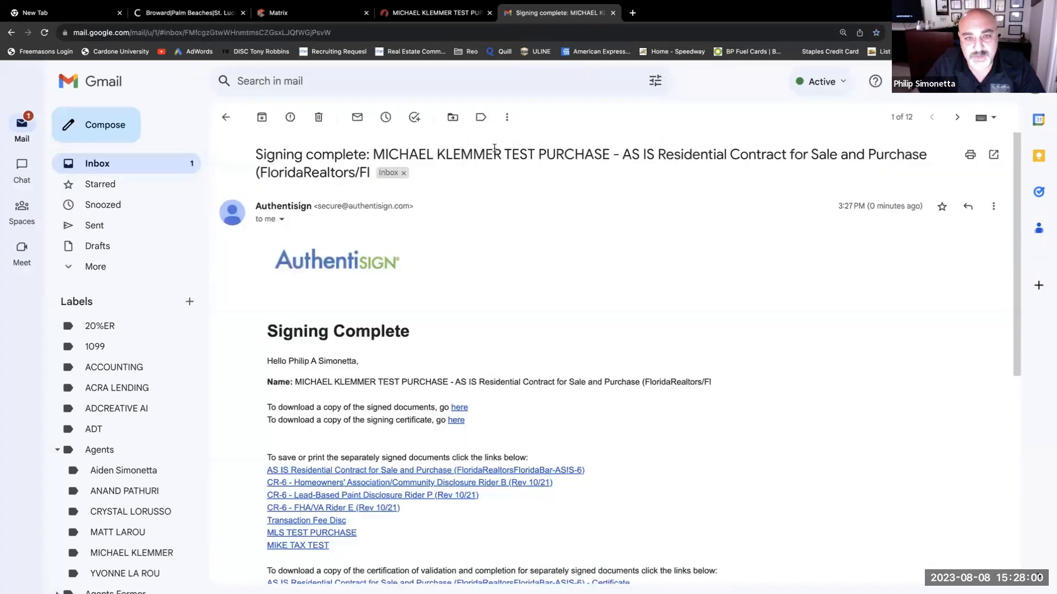
left_click(465, 408)
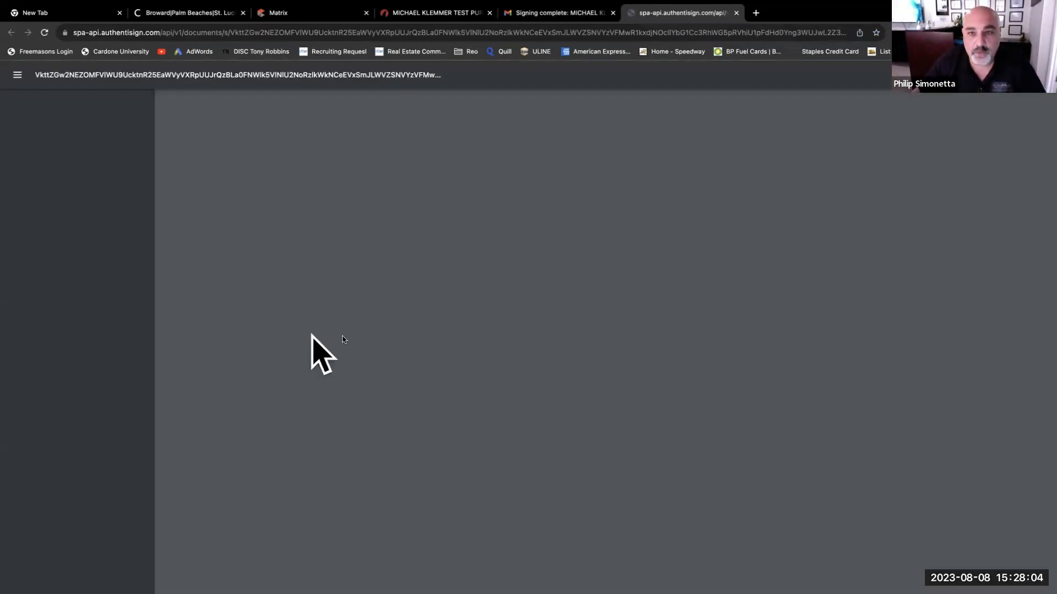
scroll(516, 401, "down", 5)
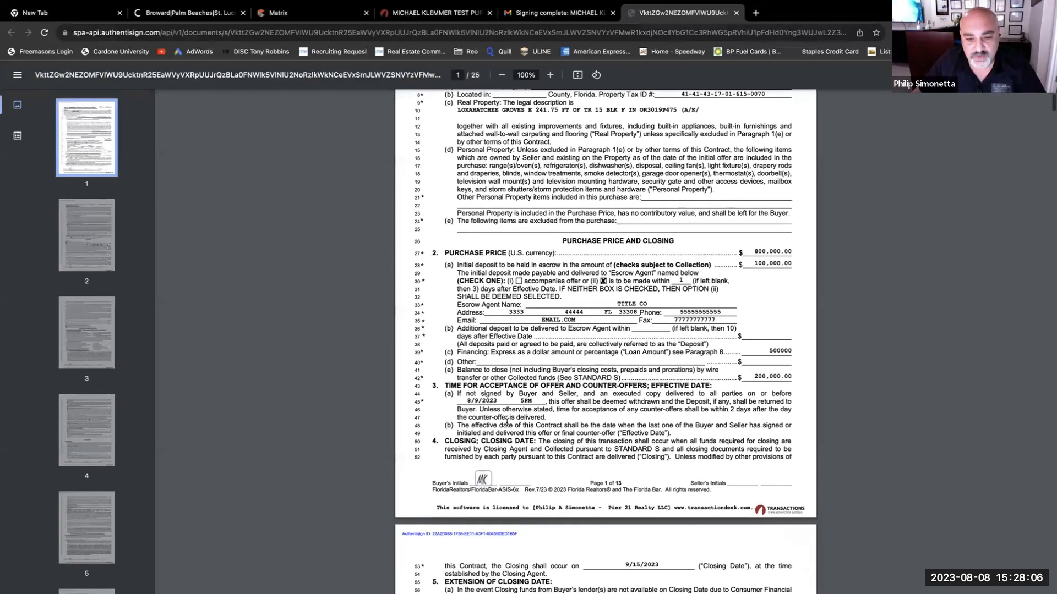
scroll(516, 403, "down", 15)
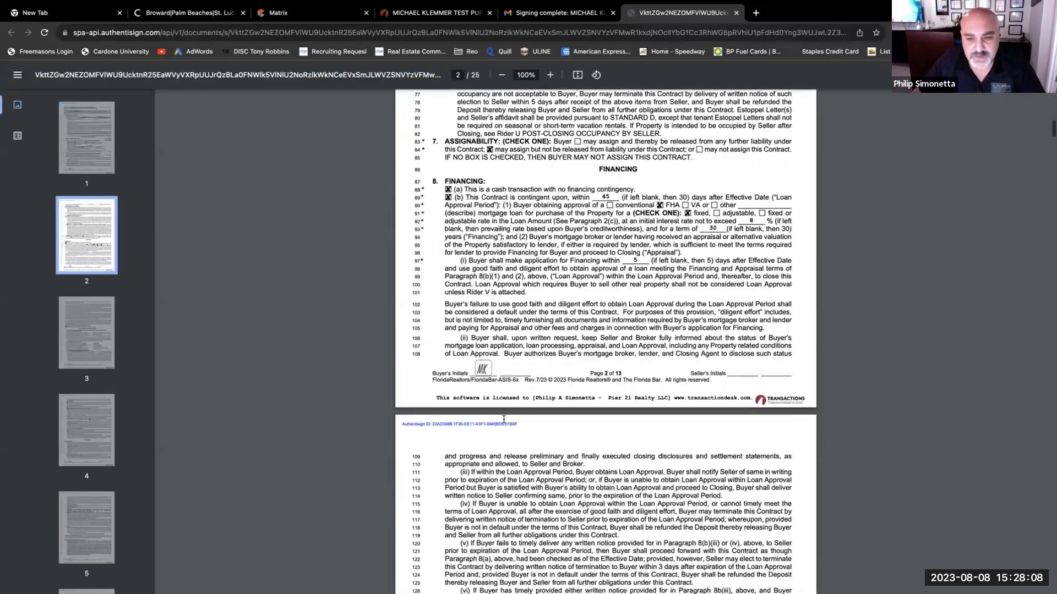
scroll(504, 419, "down", 20)
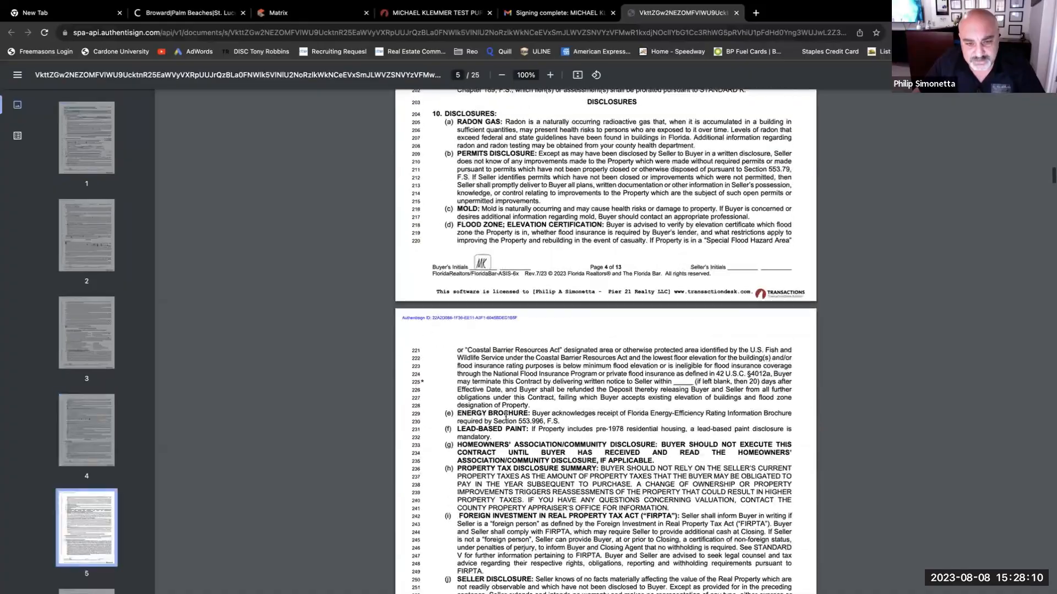
scroll(505, 417, "down", 20)
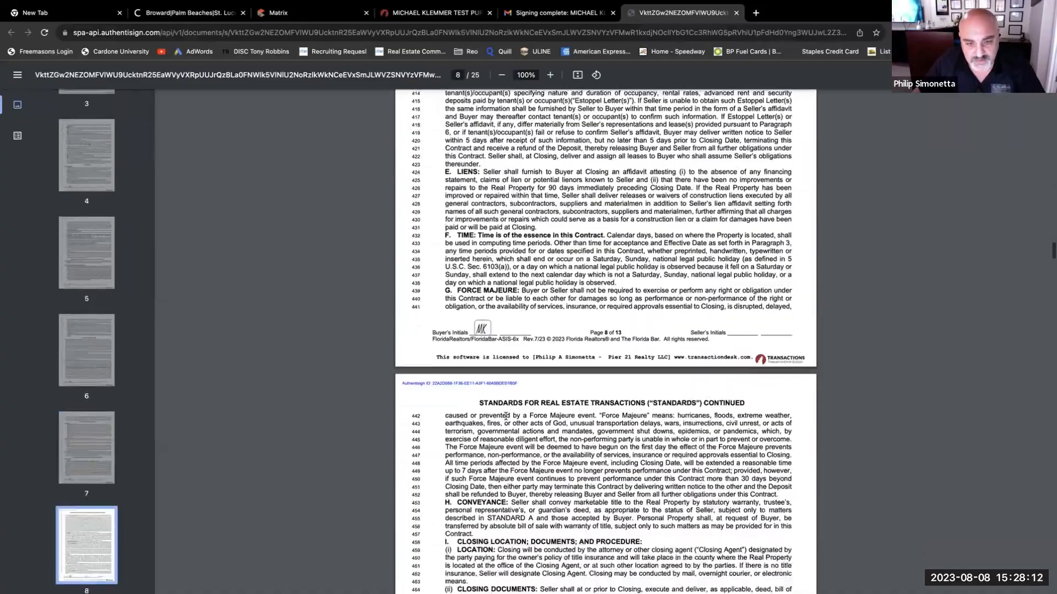
scroll(505, 416, "down", 20)
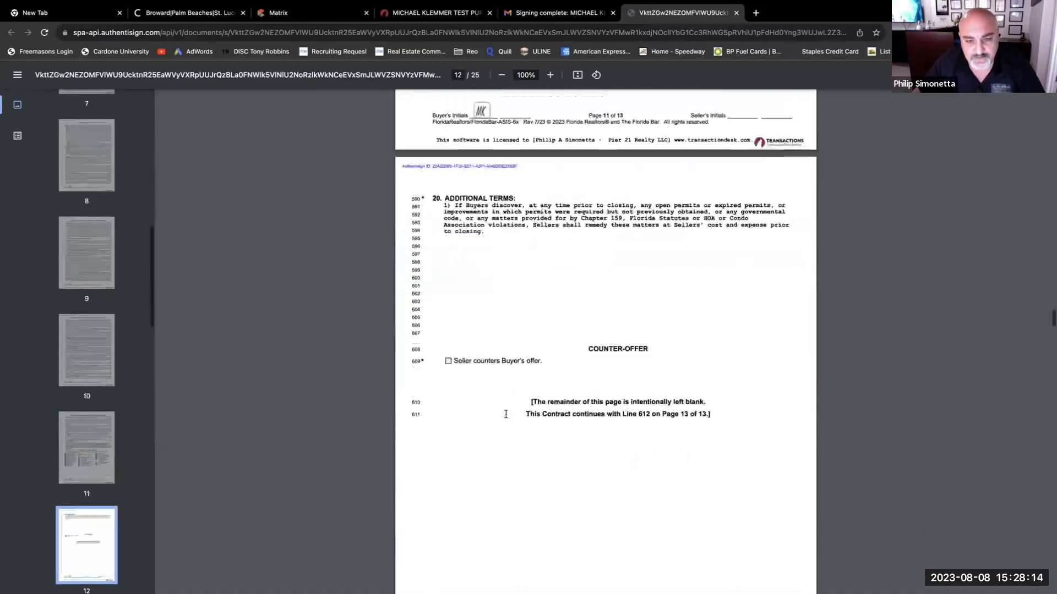
scroll(505, 419, "up", 12)
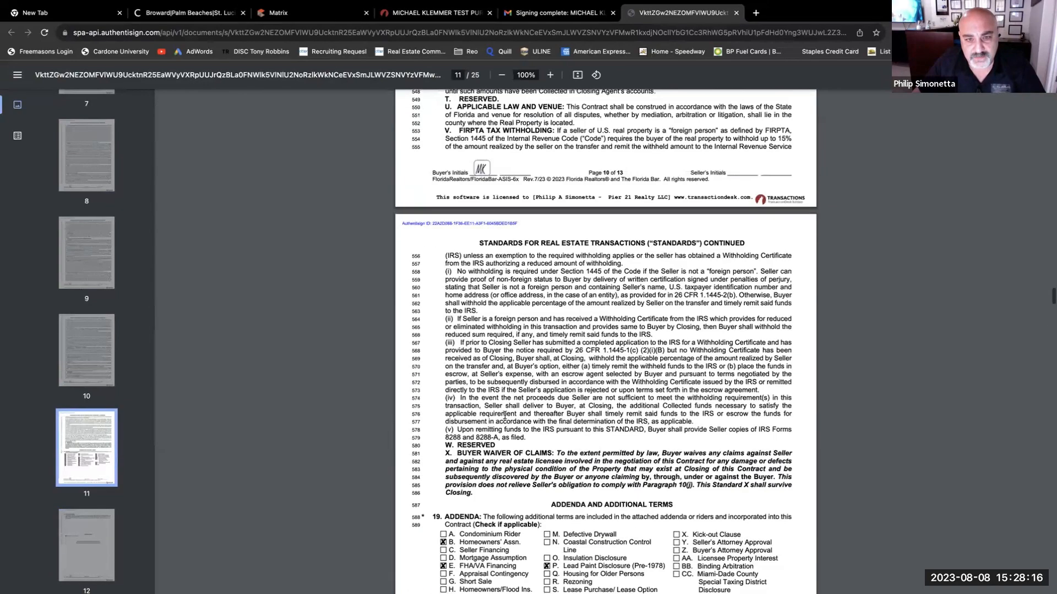
scroll(505, 415, "down", 15)
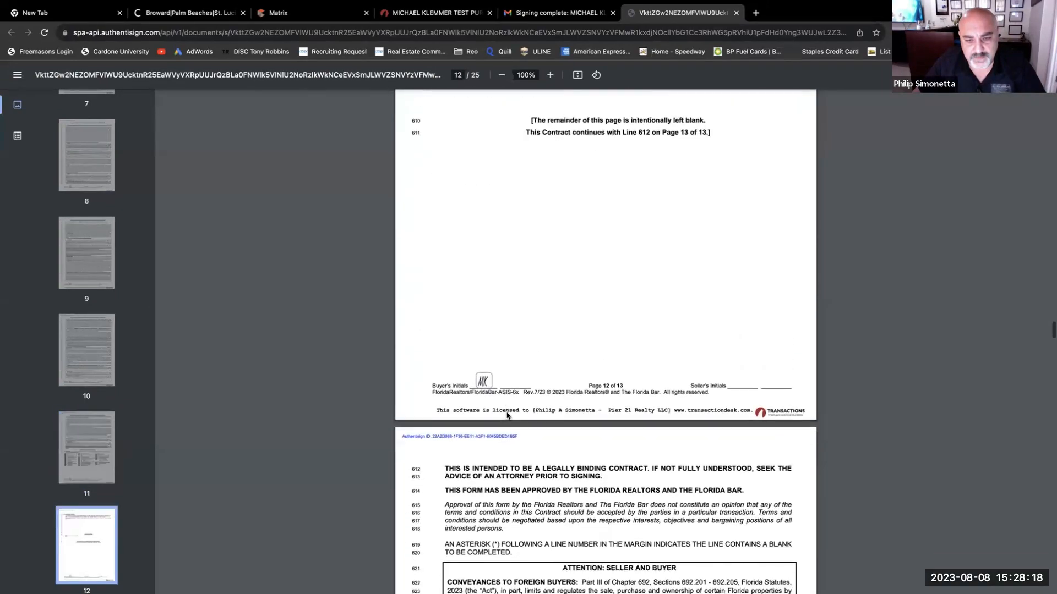
scroll(506, 412, "down", 6)
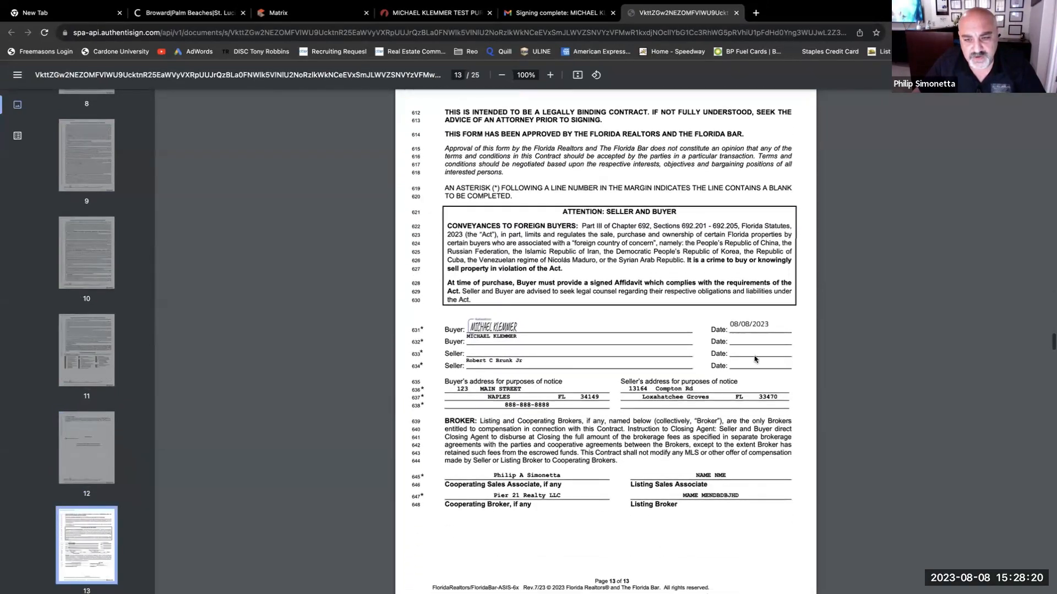
scroll(568, 429, "down", 10)
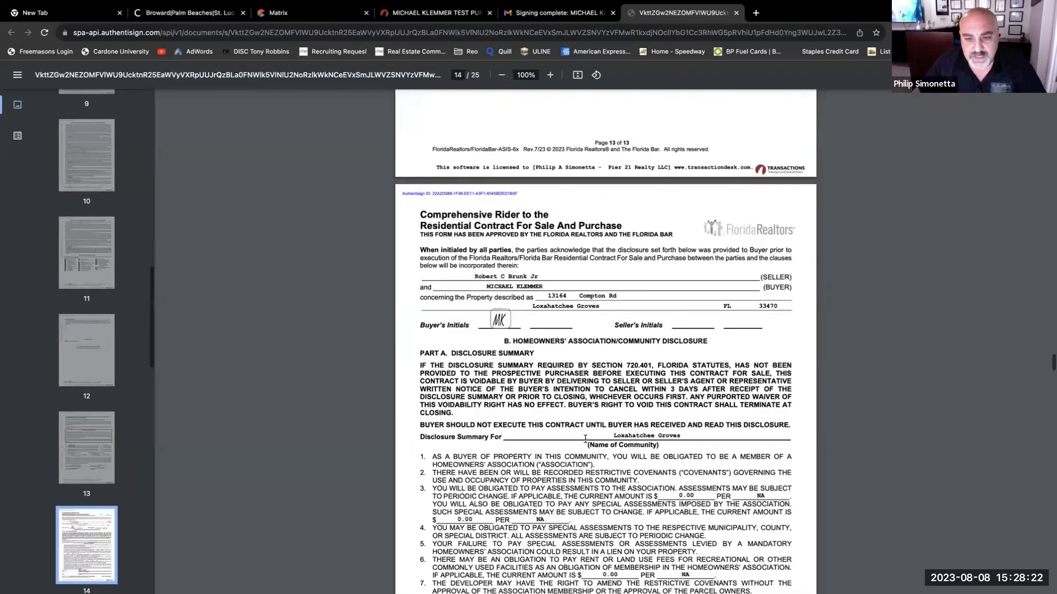
scroll(585, 439, "down", 15)
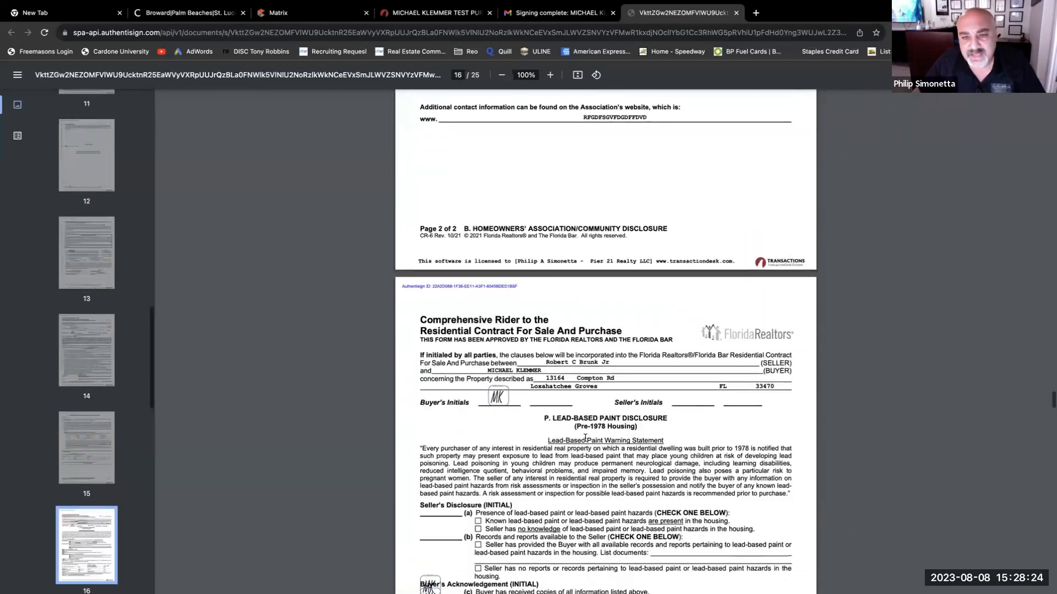
scroll(585, 441, "down", 8)
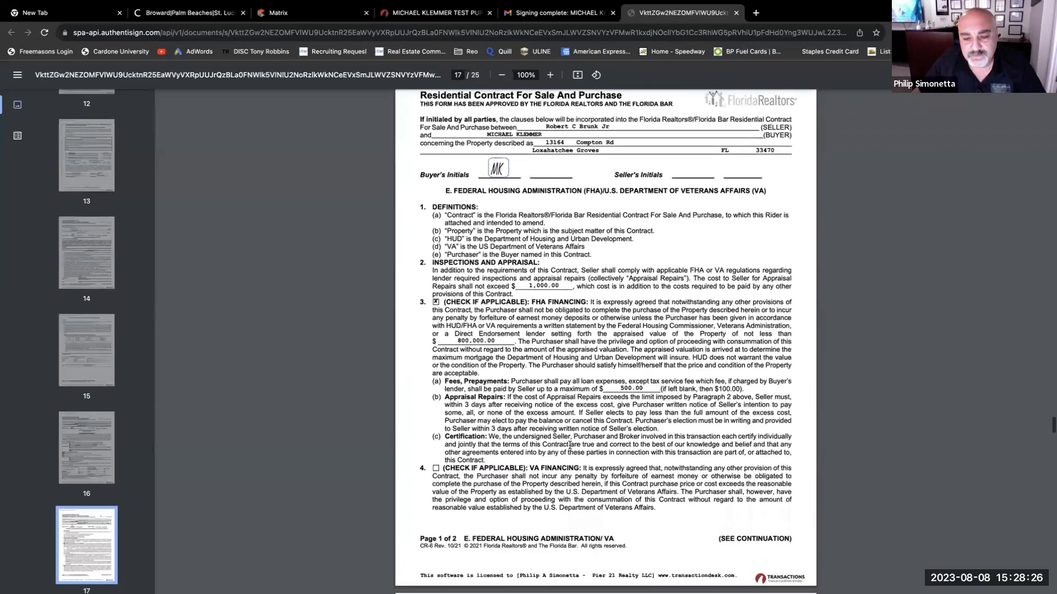
scroll(570, 445, "down", 11)
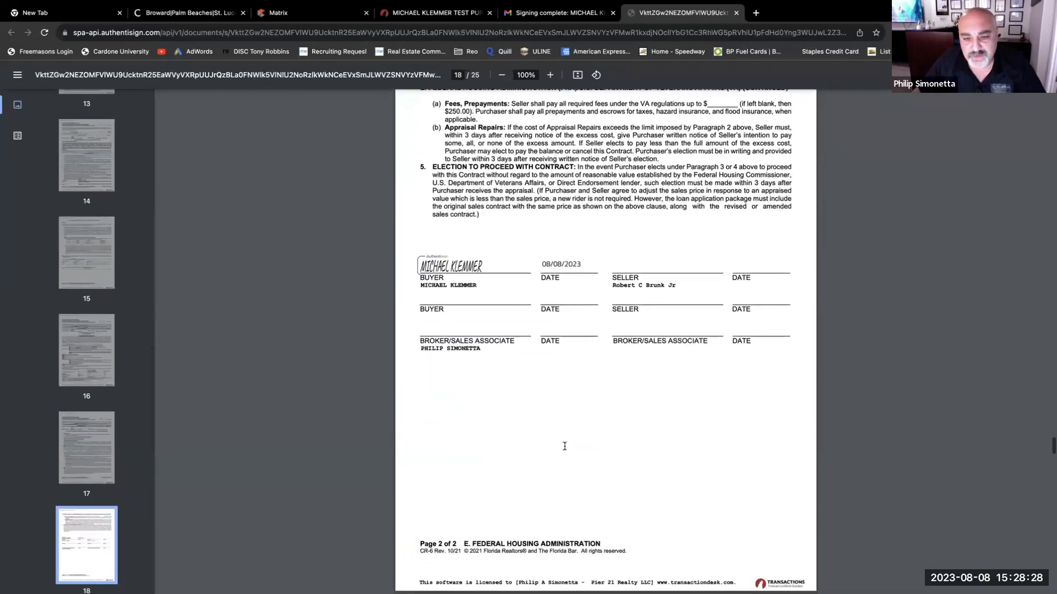
scroll(564, 445, "down", 8)
scroll(563, 445, "up", 5)
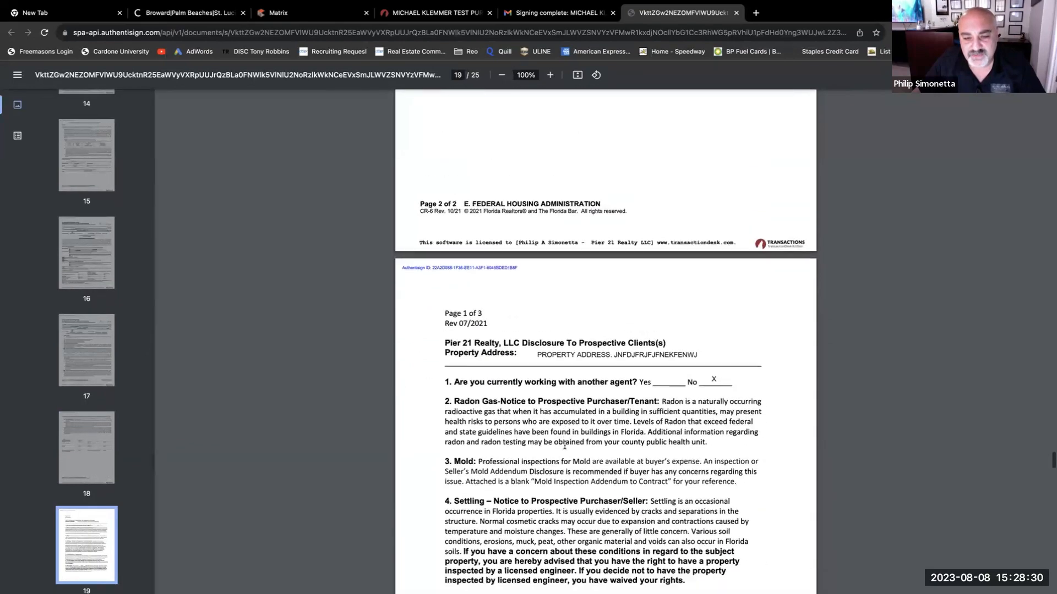
scroll(564, 445, "down", 5)
scroll(564, 445, "down", 13)
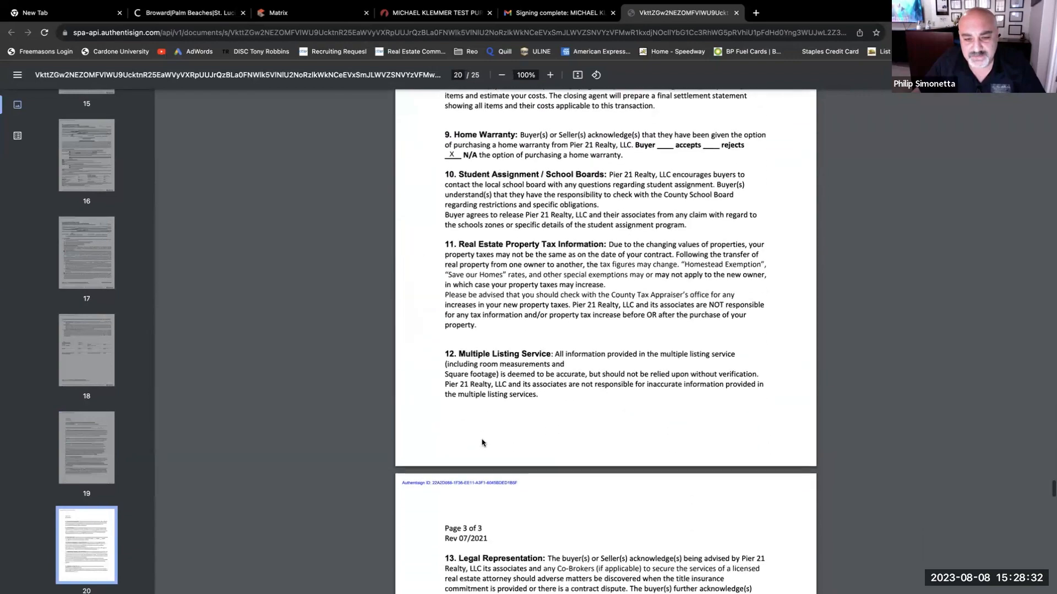
scroll(586, 437, "down", 5)
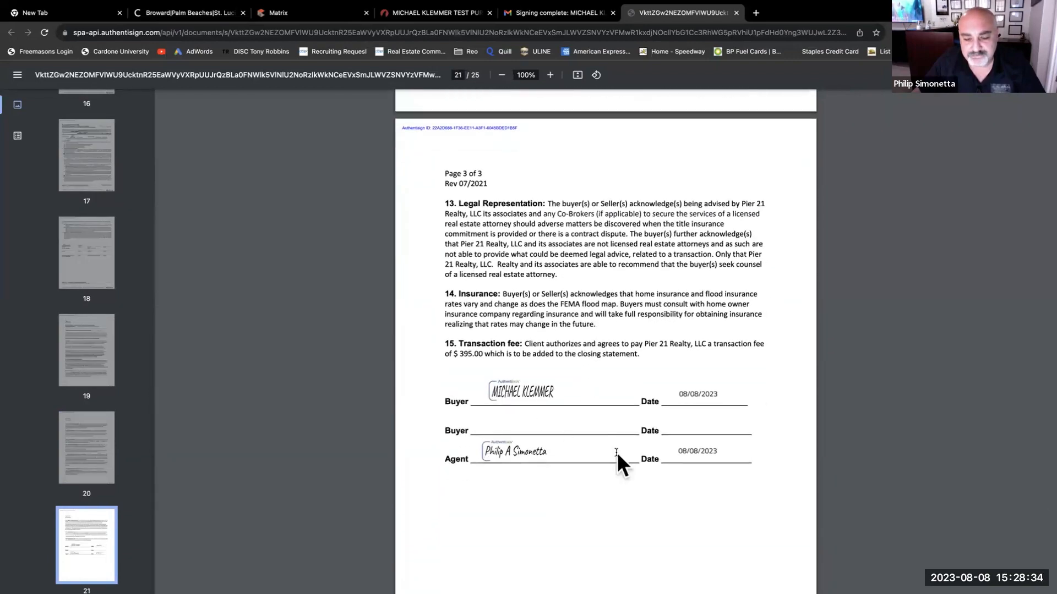
scroll(566, 432, "down", 3)
scroll(566, 433, "down", 12)
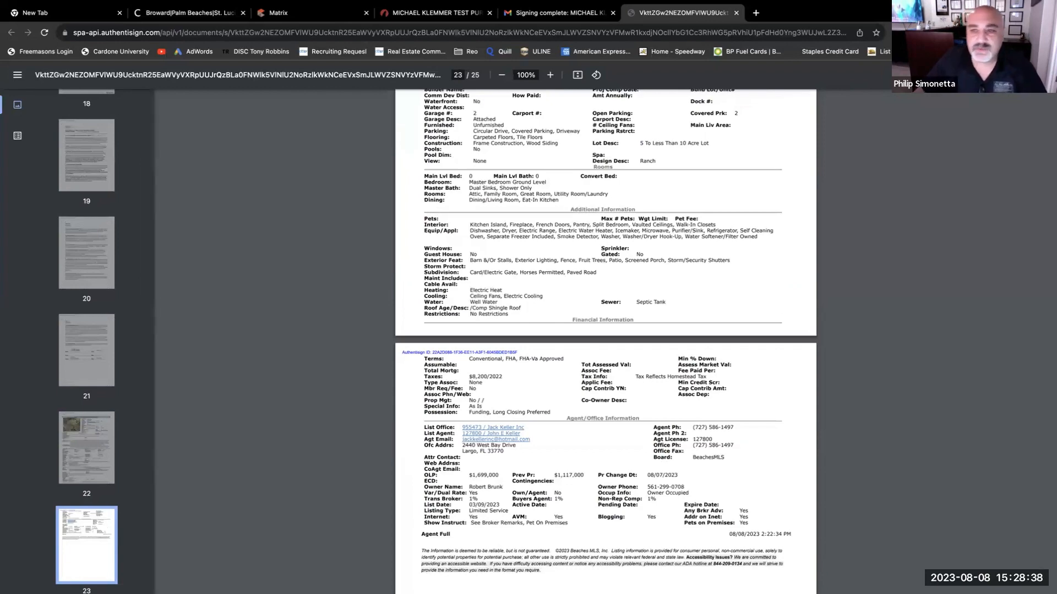
- Save the signed contract PDF to the Desktop with Cmd+S and exit full screen
key("super+s")
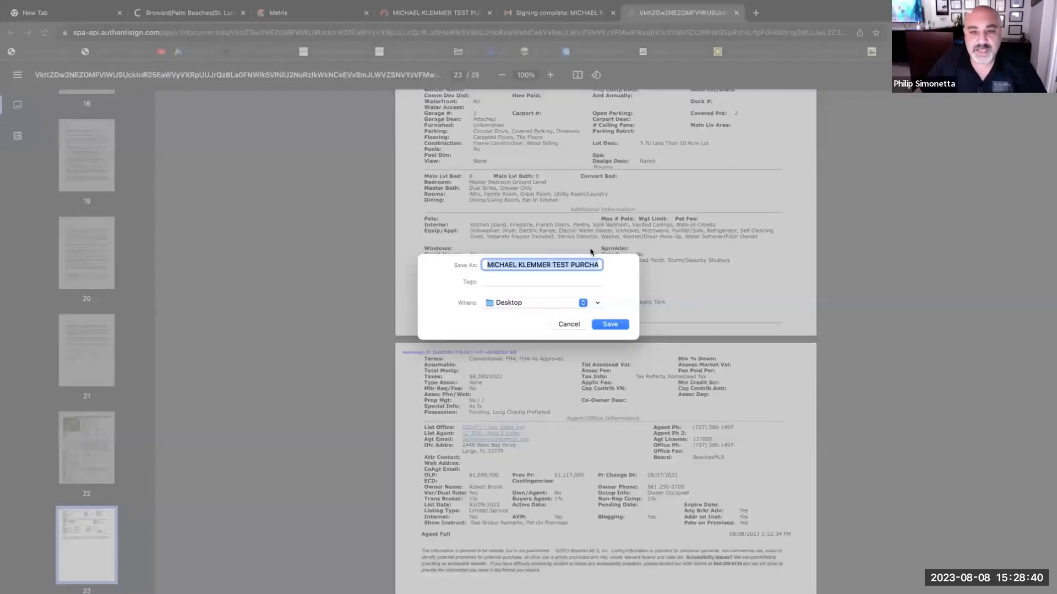
left_click(609, 324)
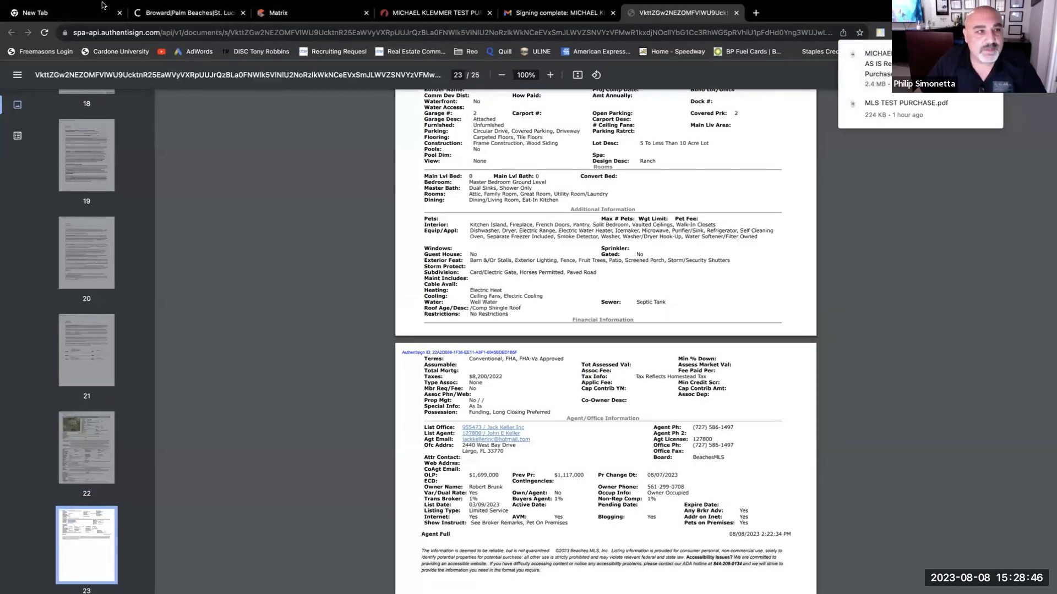
mouse_move(114, 6)
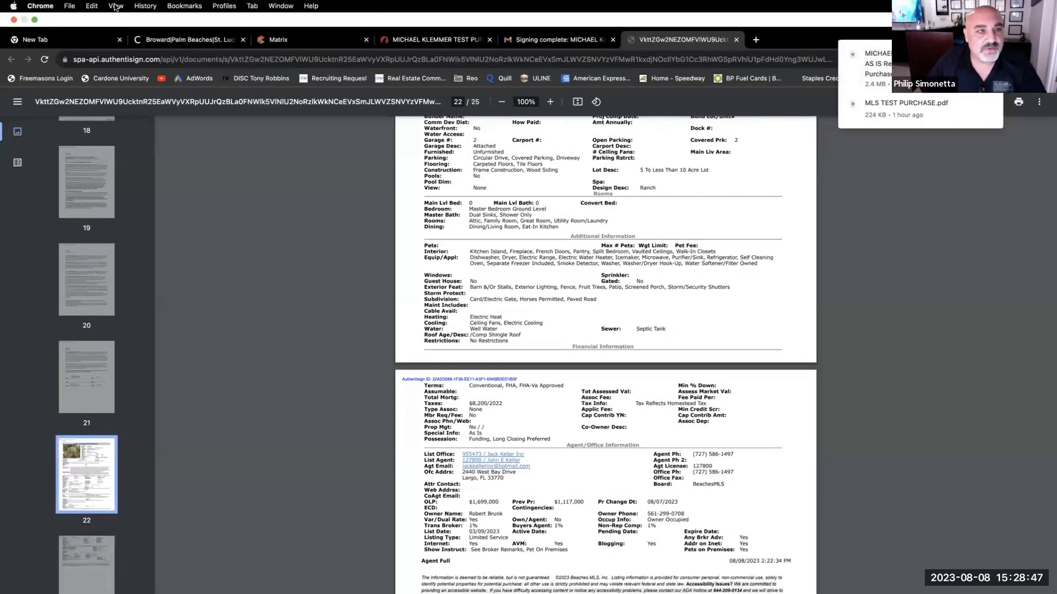
left_click(35, 20)
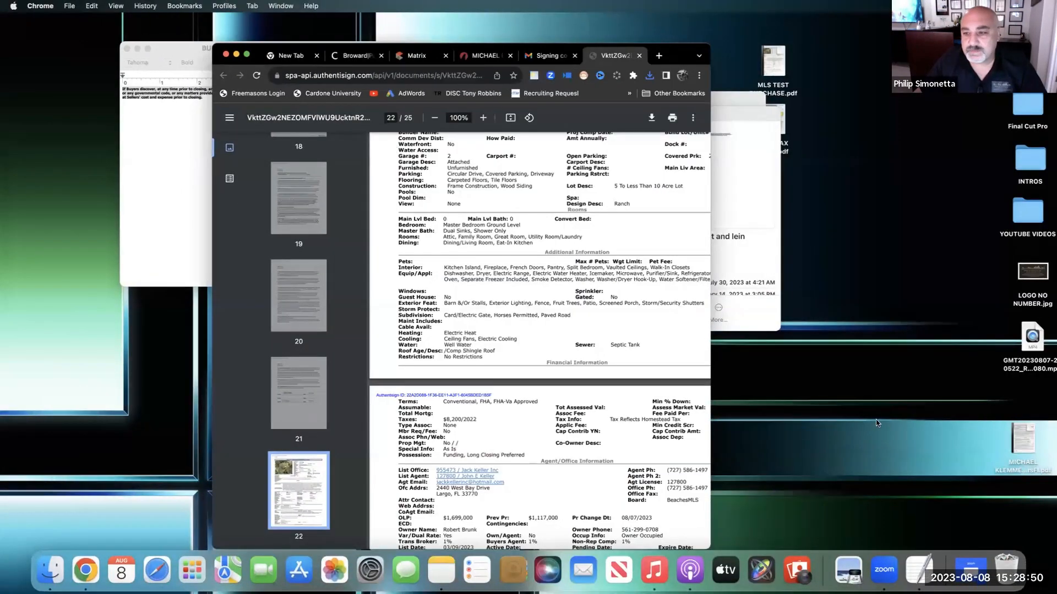
- Move the saved contract PDF near the other desktop PDFs and shift Chrome aside
left_click_drag(1023, 441, 826, 78)
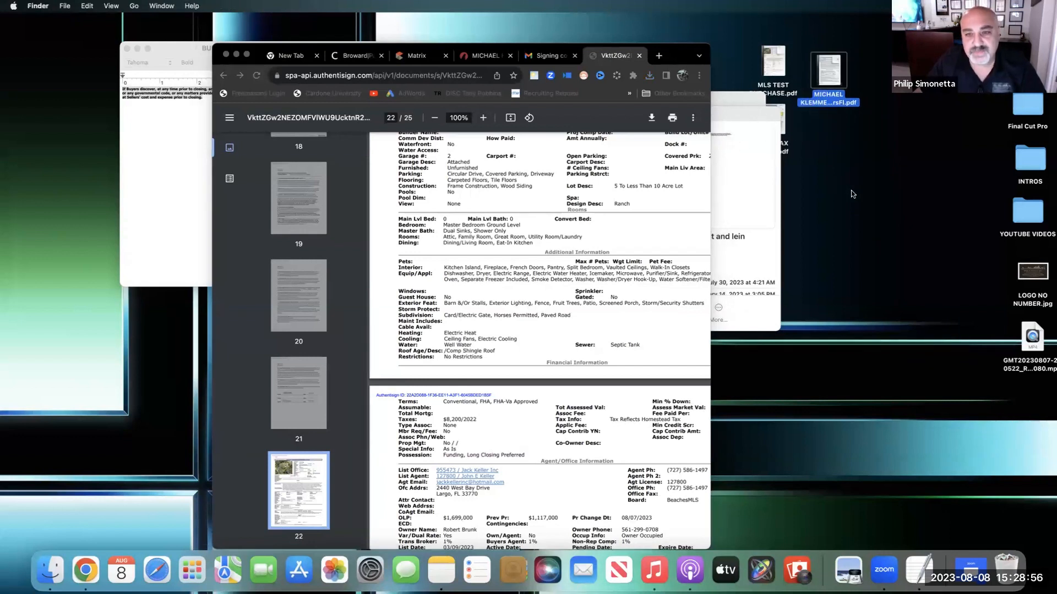
left_click(127, 48)
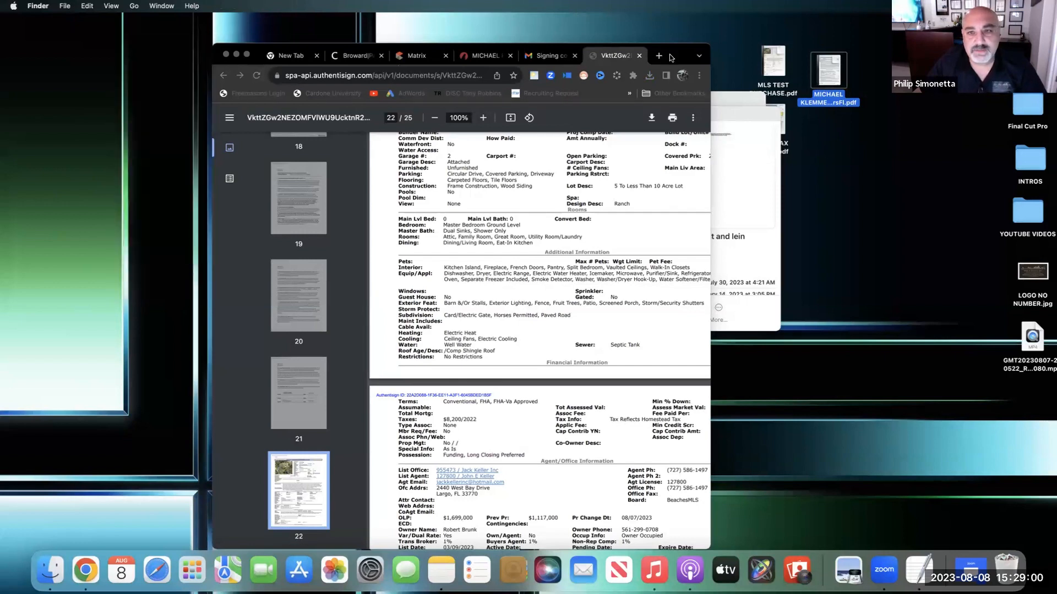
left_click_drag(671, 57, 417, 57)
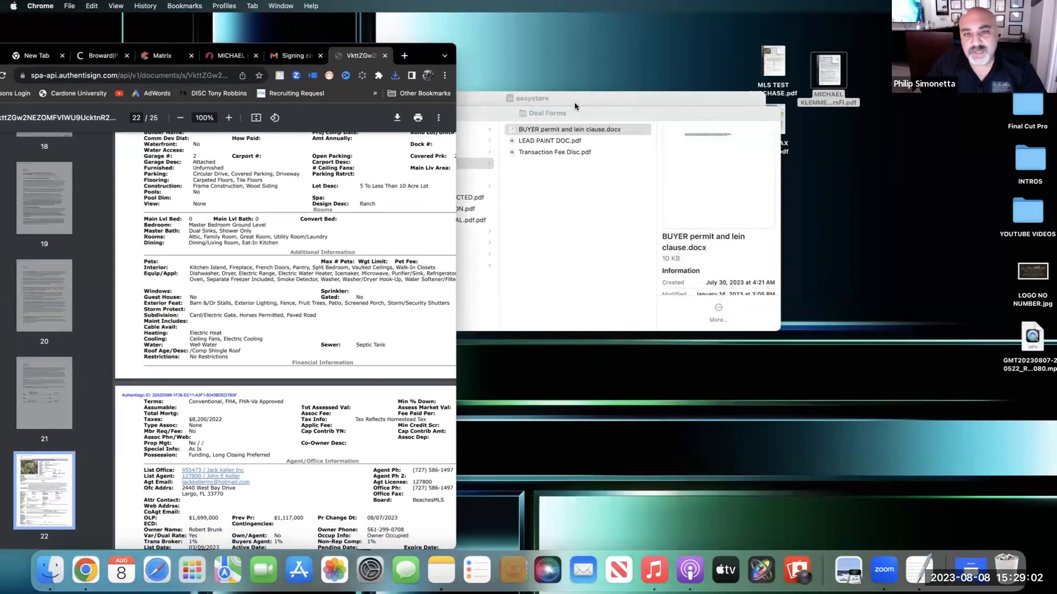
- Close the easystore and Deal Forms Finder windows, then nudge the contract PDF into place
left_click(574, 105)
left_click_drag(570, 106, 469, 109)
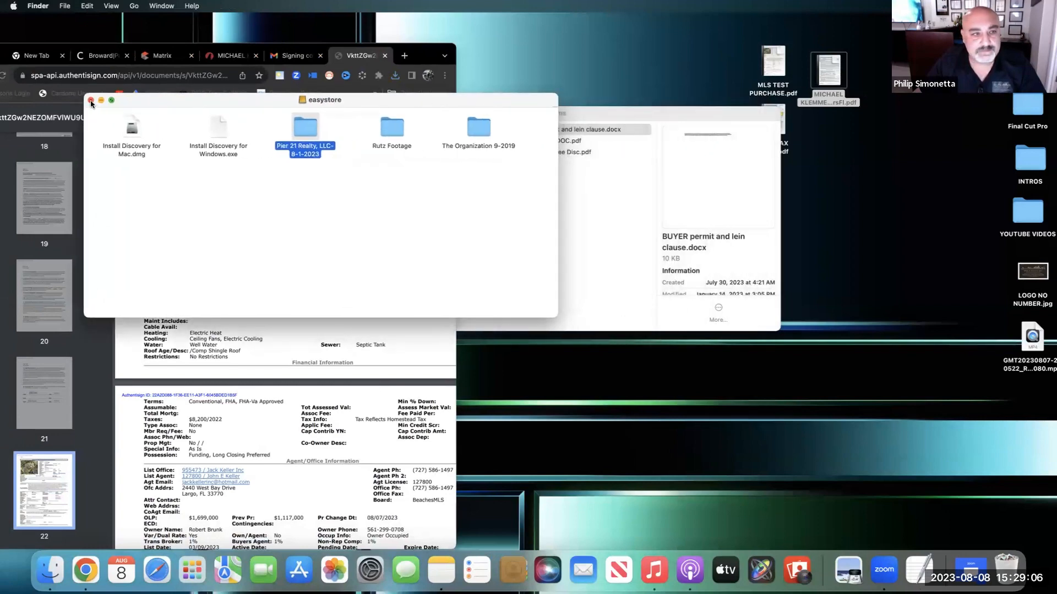
left_click(92, 101)
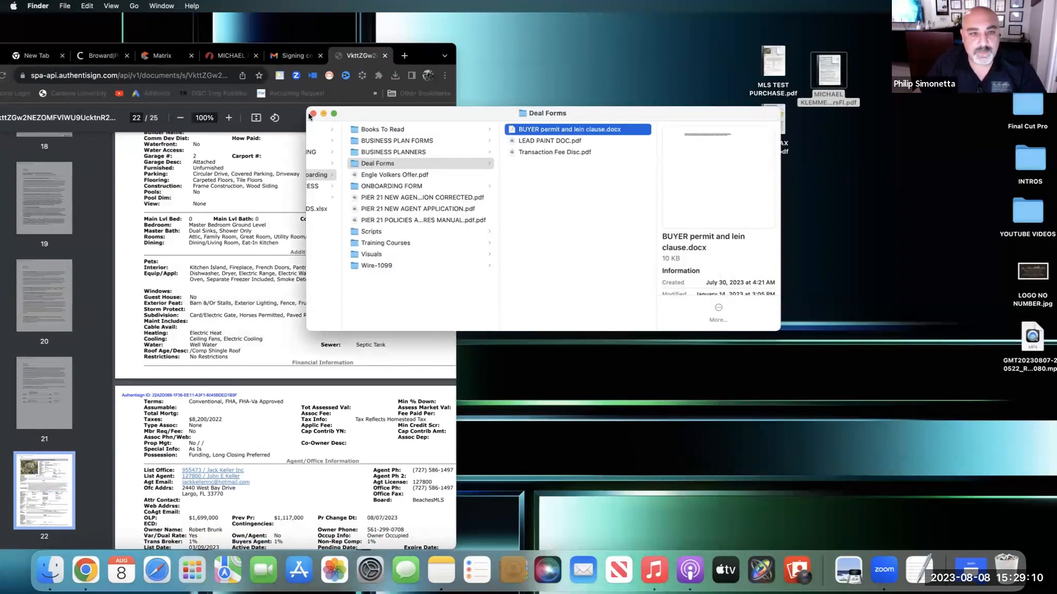
left_click(313, 114)
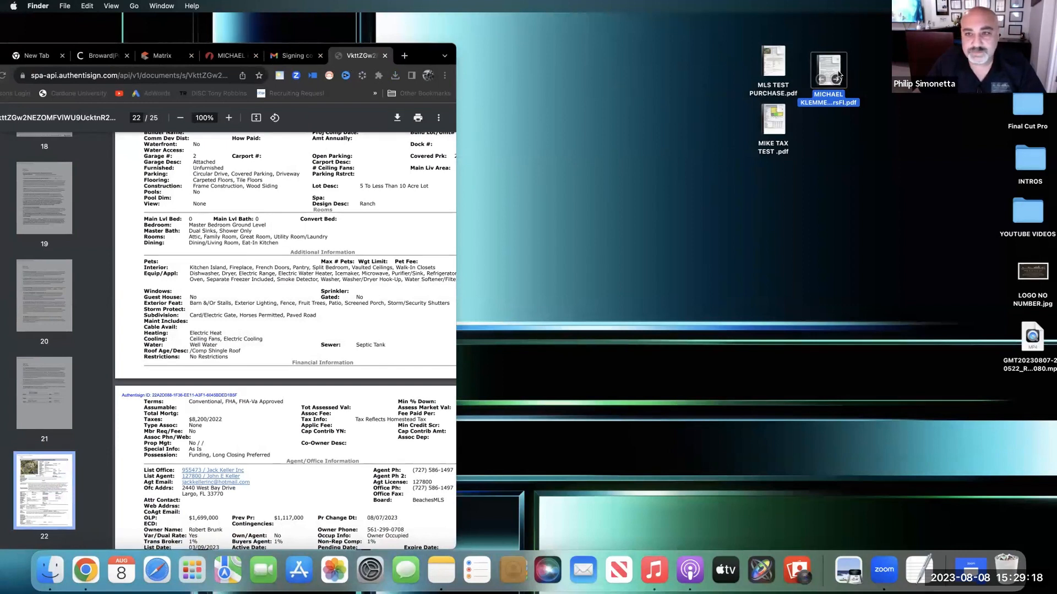
left_click_drag(834, 73, 858, 75)
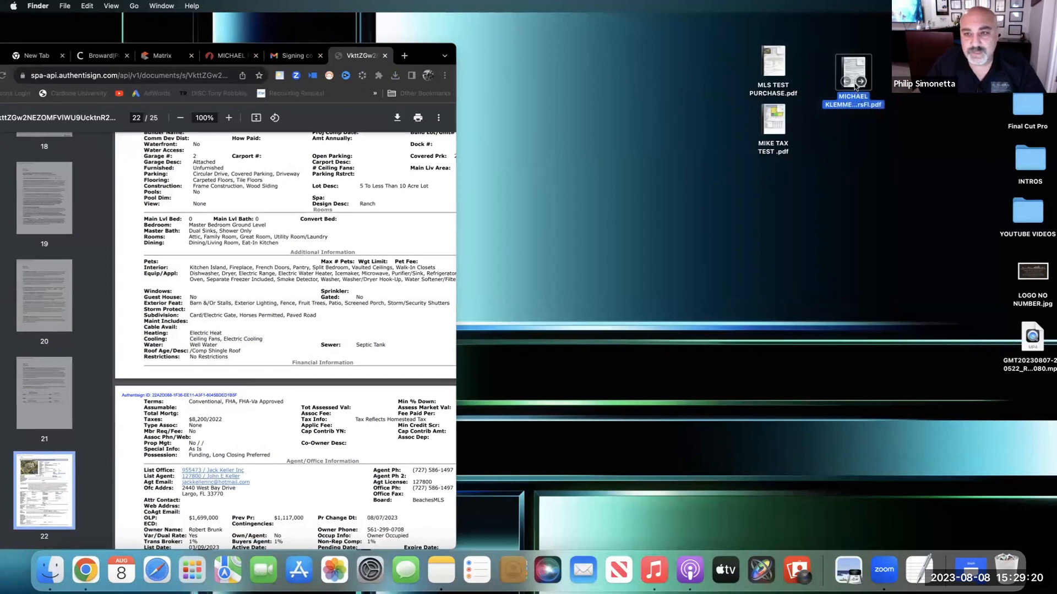
- Open the signed contract PDF in Preview and page through to the MLS listing, page 22 of 25
double_click(853, 74)
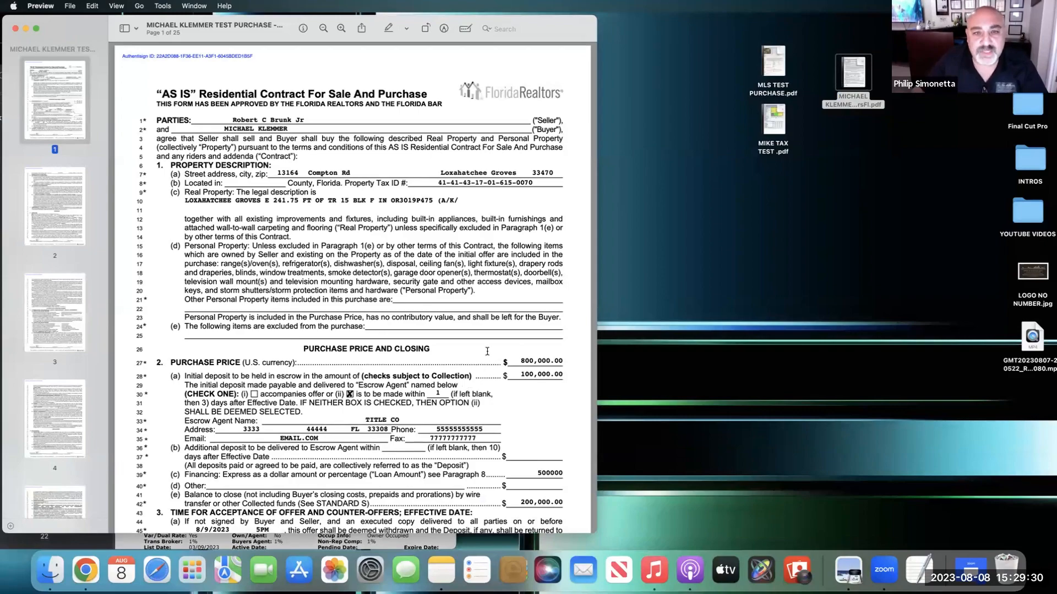
scroll(417, 283, "down", 3)
scroll(442, 300, "down", 10)
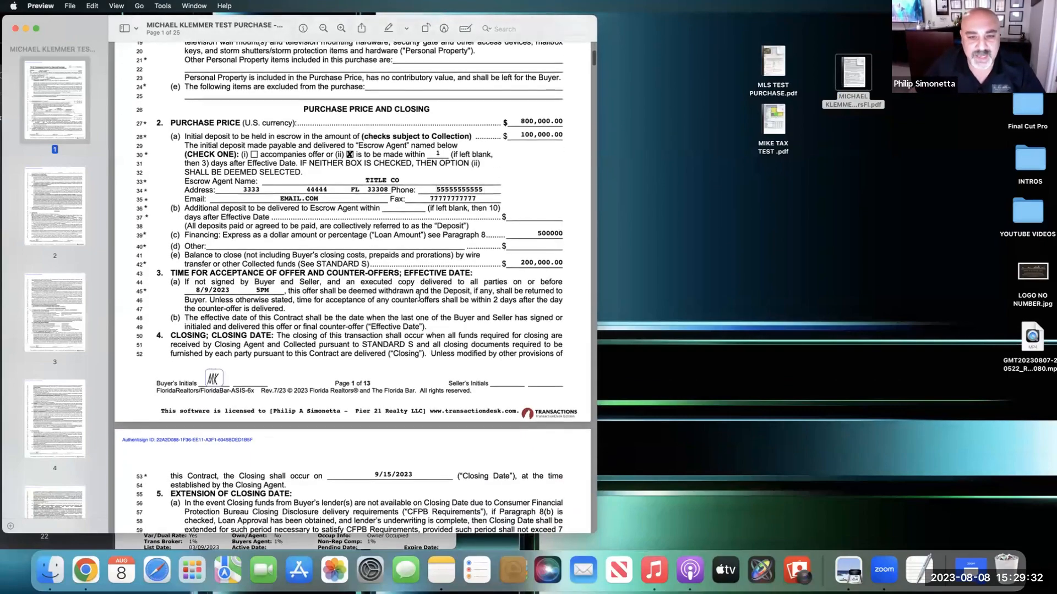
scroll(420, 296, "down", 20)
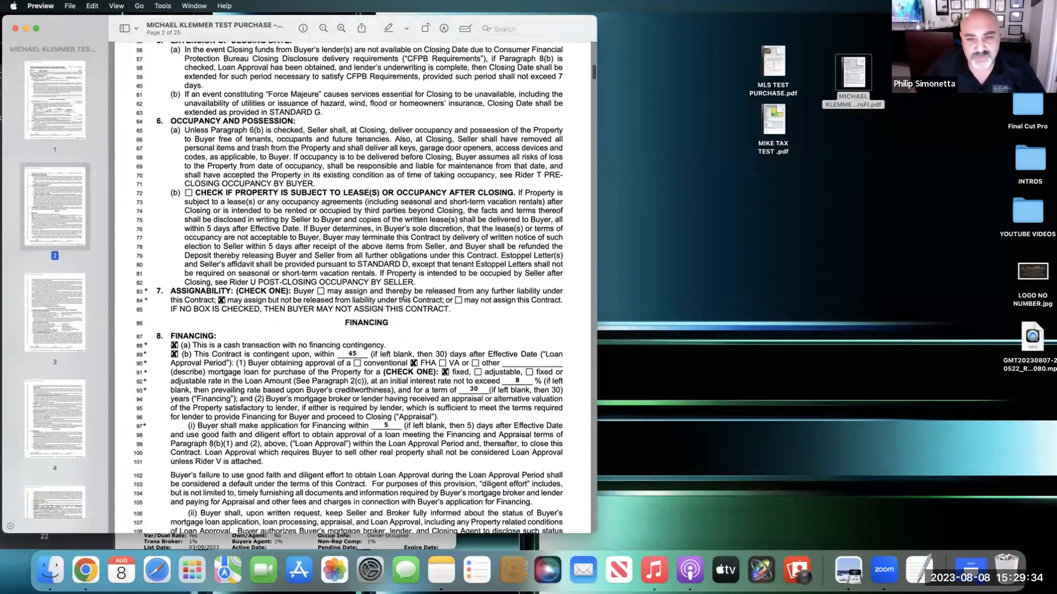
scroll(402, 298, "down", 20)
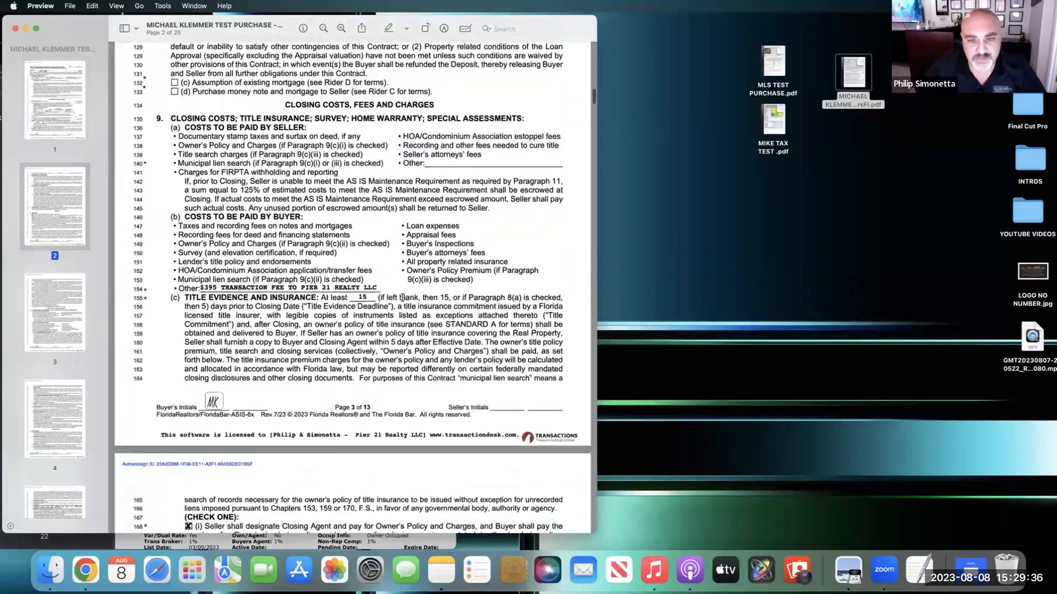
scroll(402, 298, "down", 20)
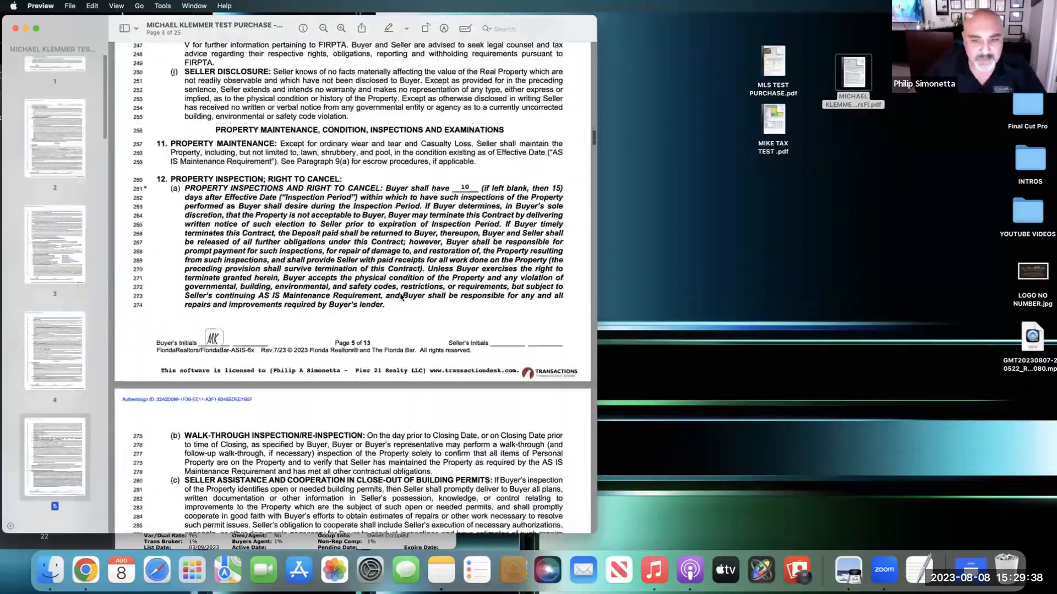
scroll(399, 297, "down", 20)
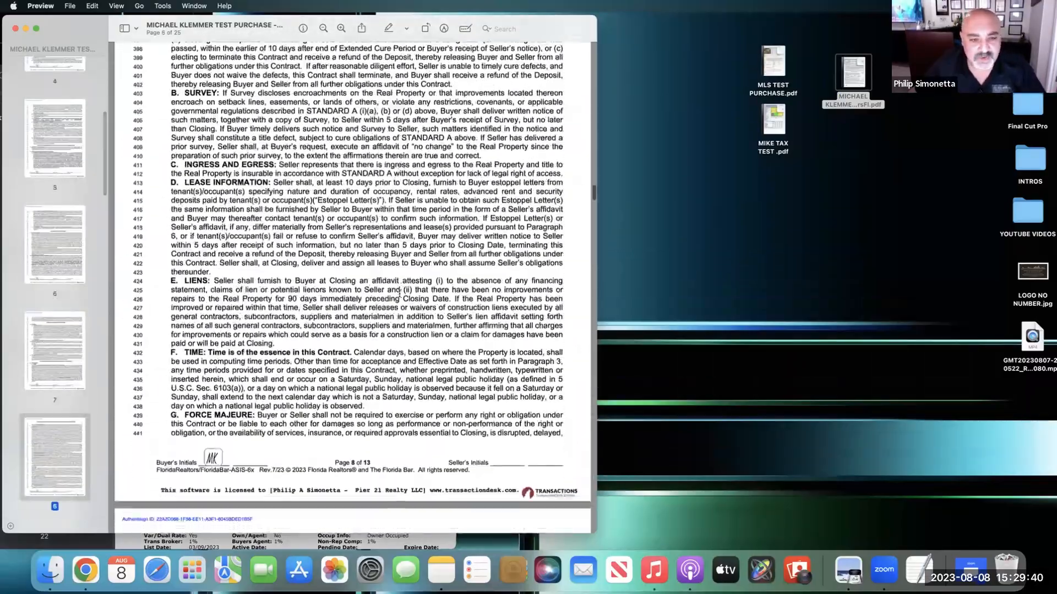
scroll(399, 295, "down", 20)
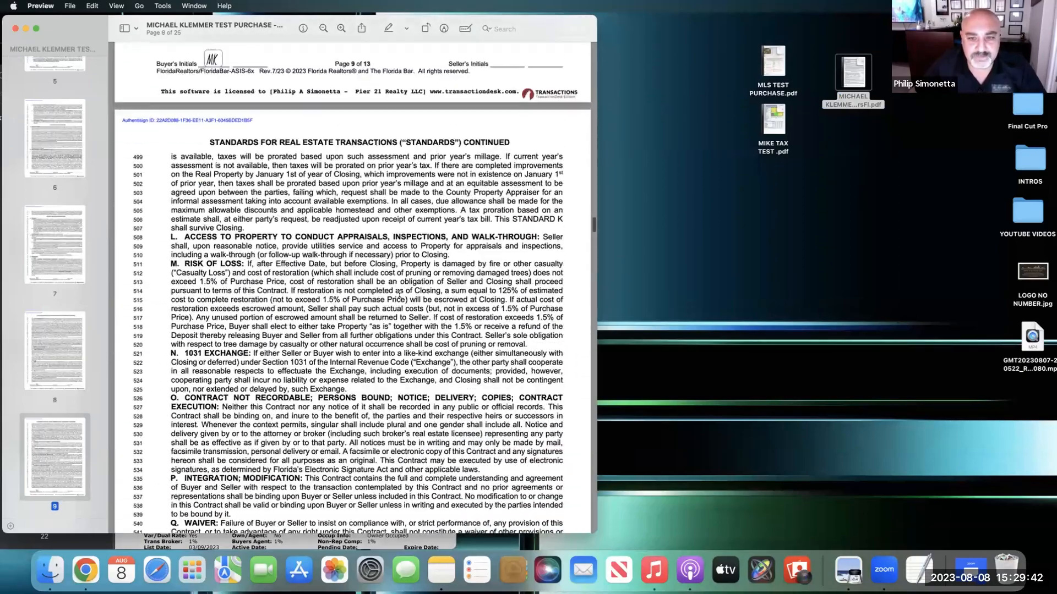
scroll(352, 296, "down", 2)
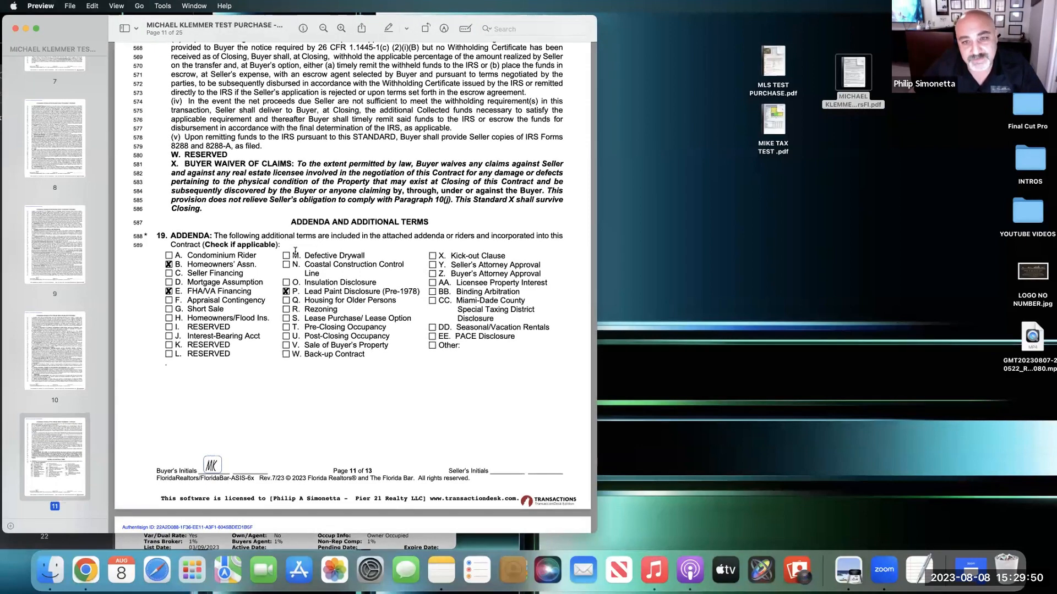
scroll(301, 283, "down", 20)
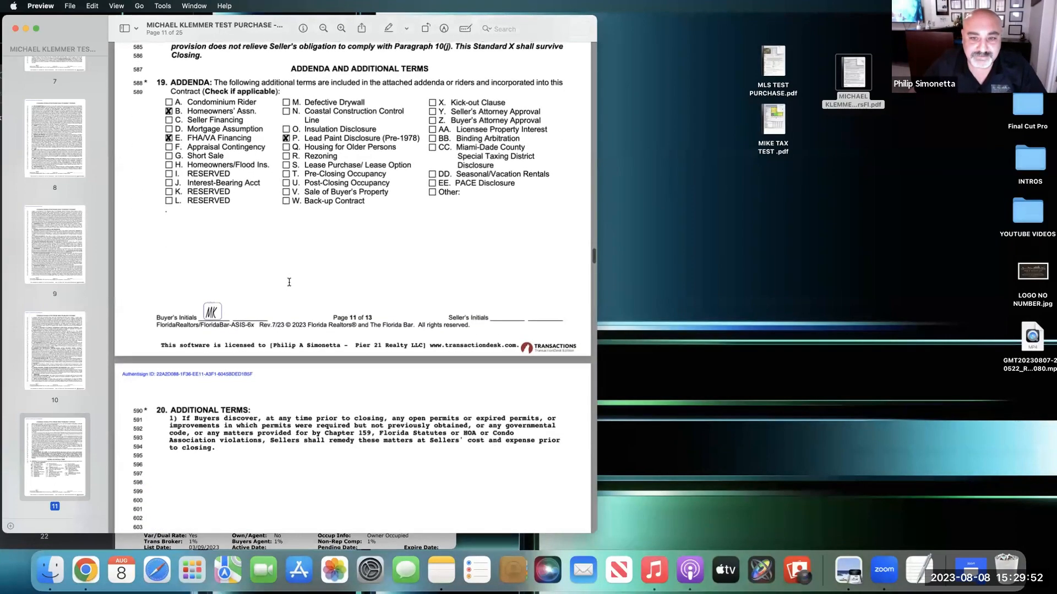
scroll(290, 282, "down", 20)
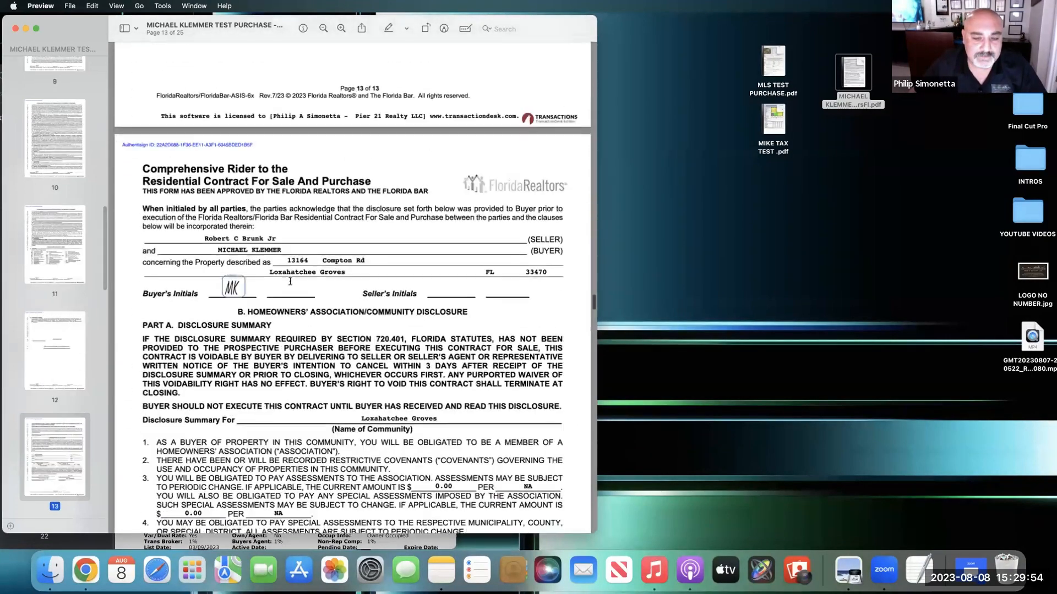
scroll(290, 278, "down", 20)
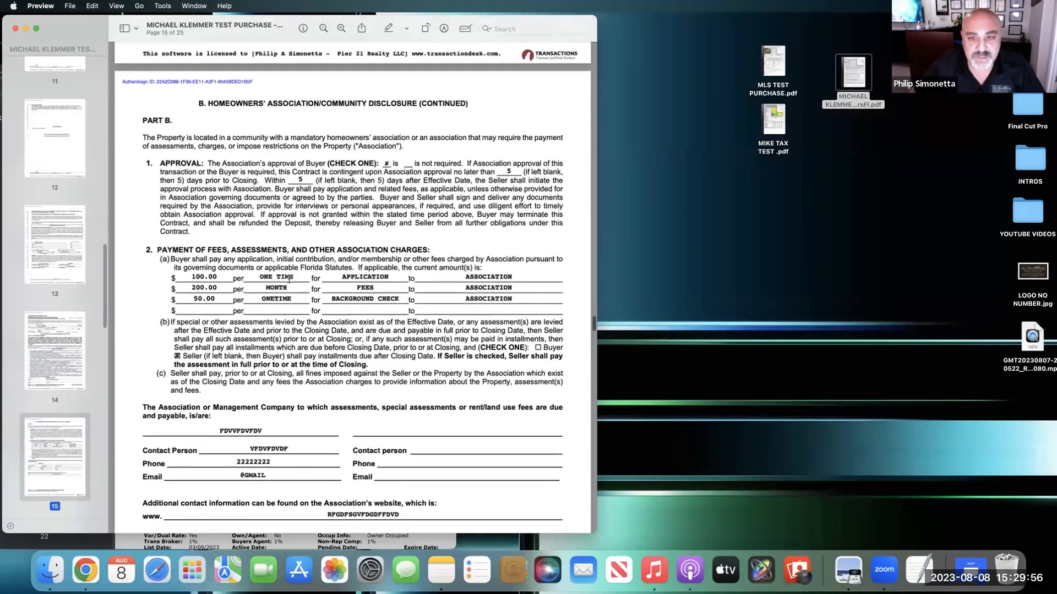
scroll(288, 278, "down", 20)
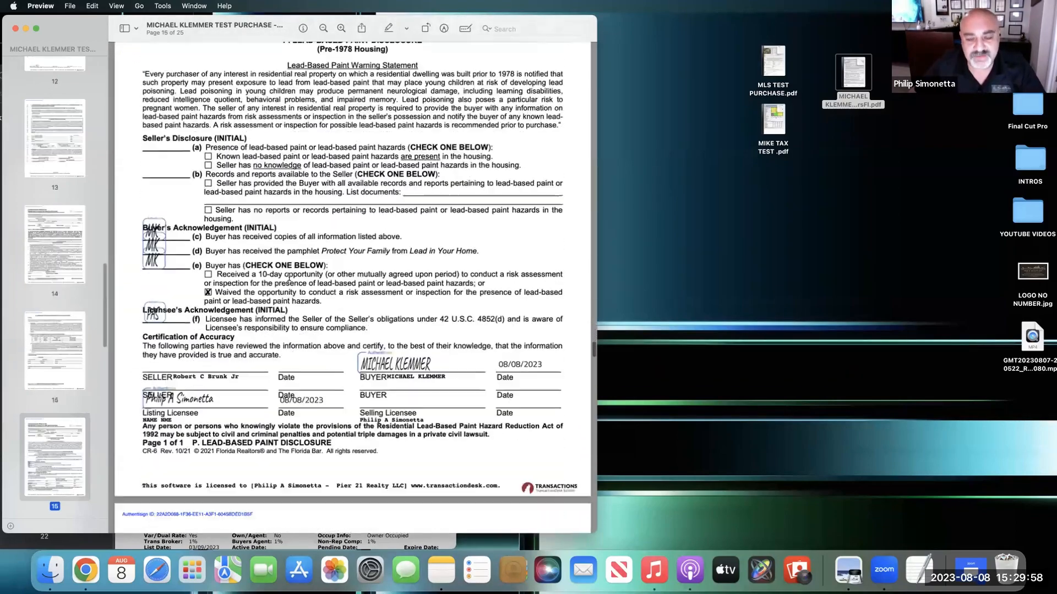
scroll(309, 300, "down", 20)
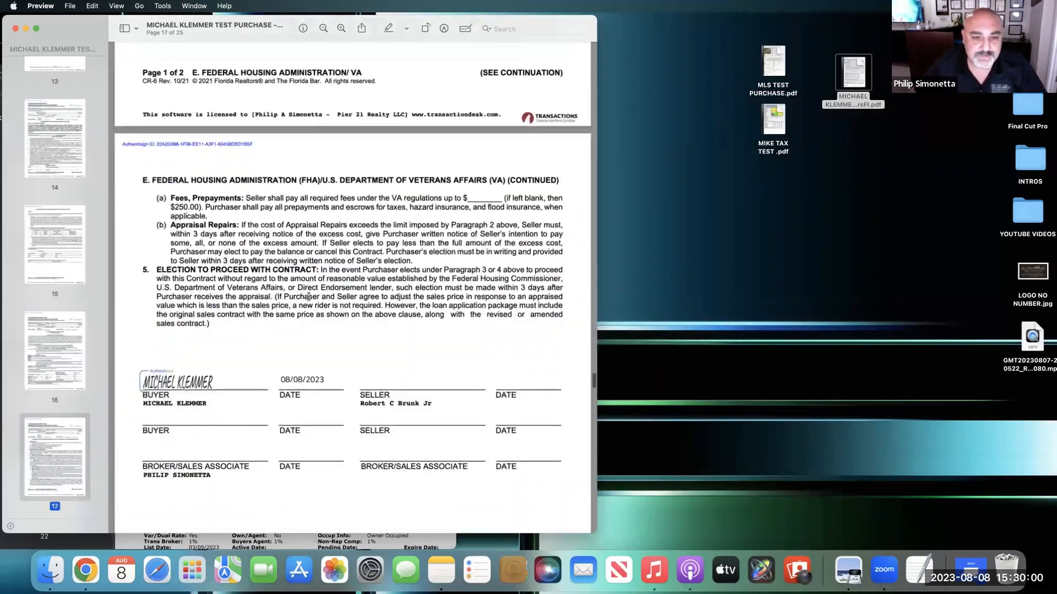
scroll(307, 296, "down", 20)
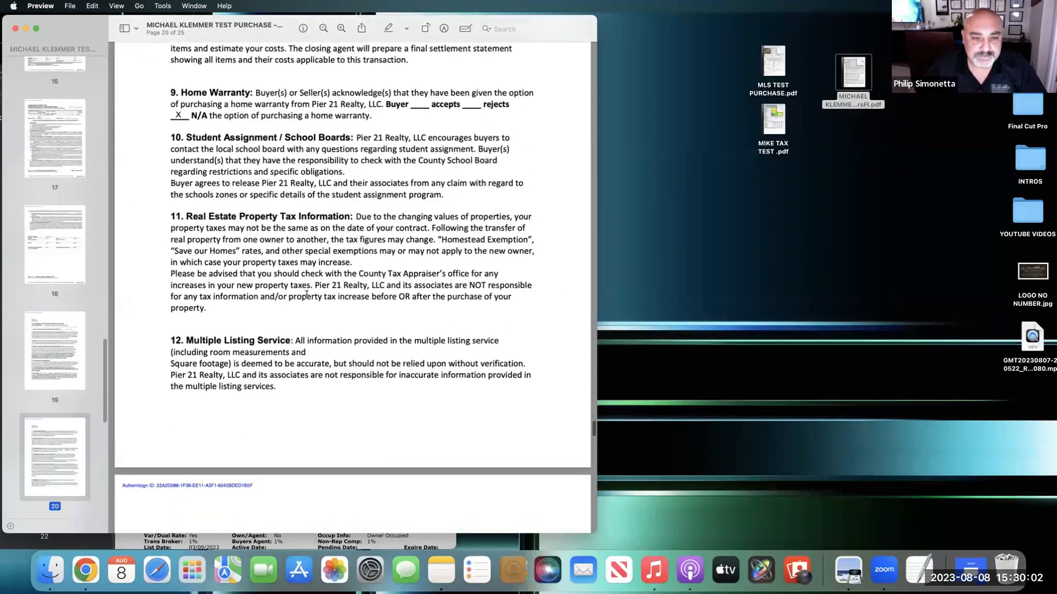
scroll(306, 297, "down", 10)
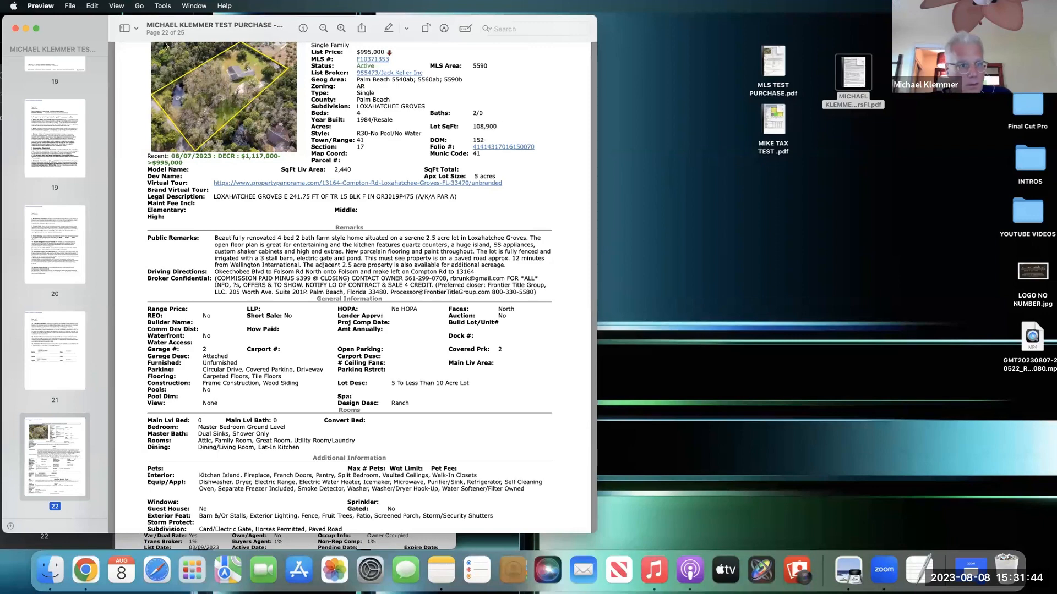
- Drag the Preview contract window right to partly uncover the Chrome window behind it
left_click(491, 32)
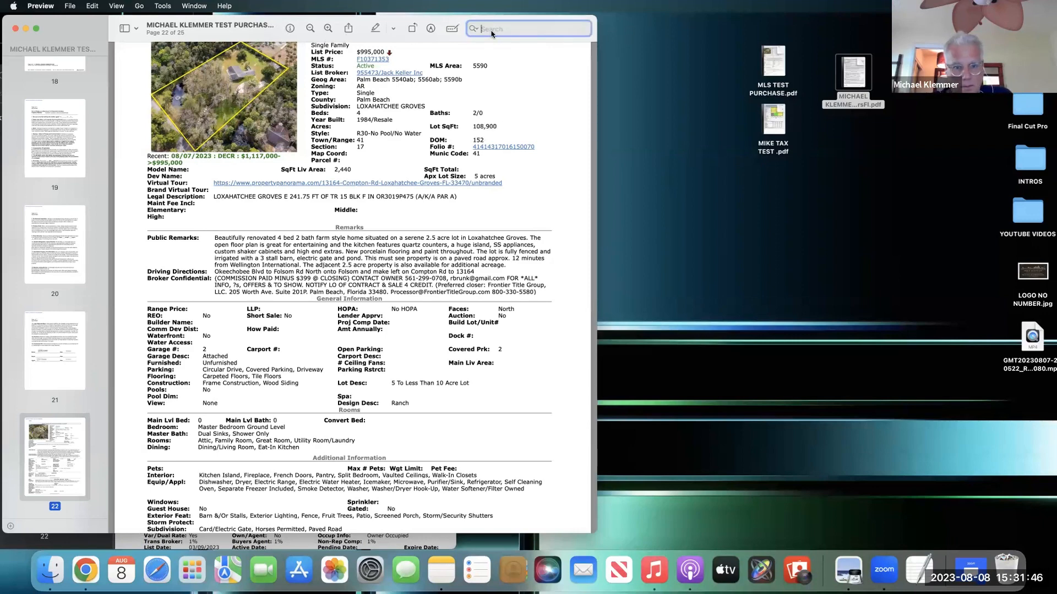
left_click_drag(61, 34, 208, 41)
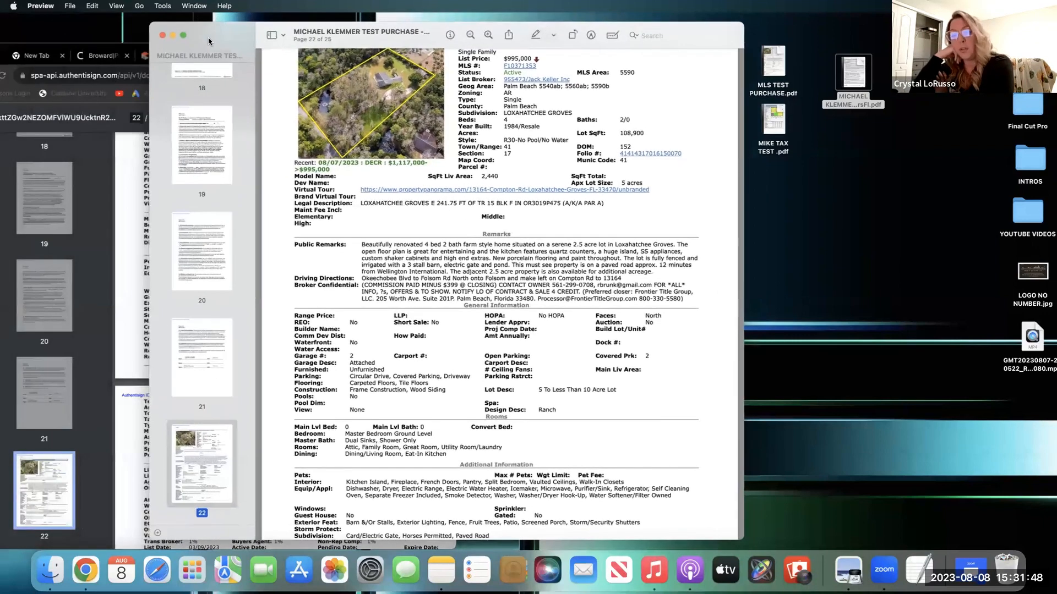
- Close Preview, confirm TransactionDesk shows 2 of 2 signings completed, then close Chrome
left_click(163, 35)
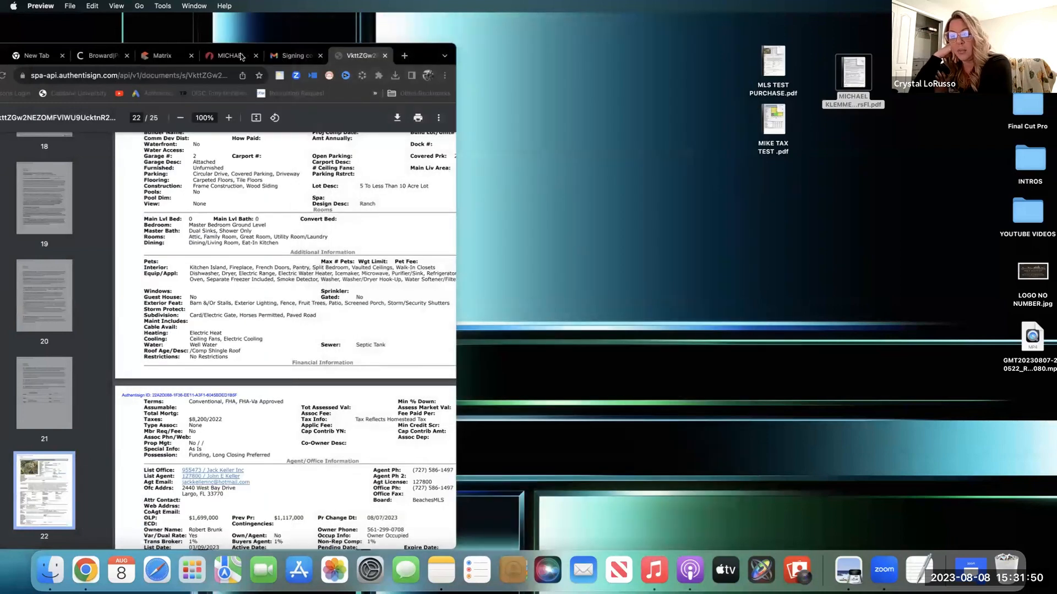
left_click_drag(240, 56, 297, 56)
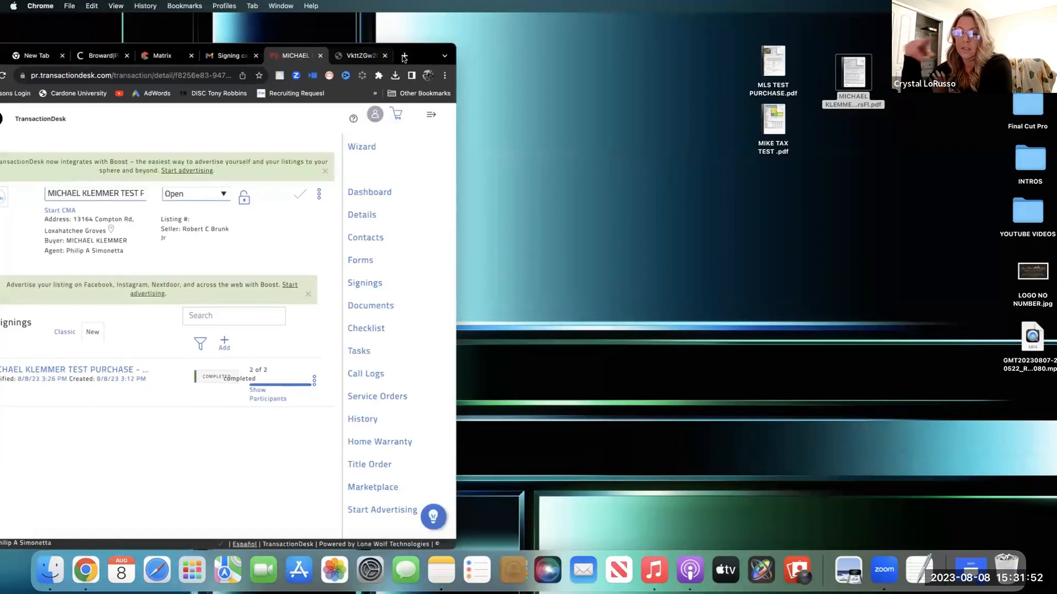
left_click_drag(404, 58, 614, 58)
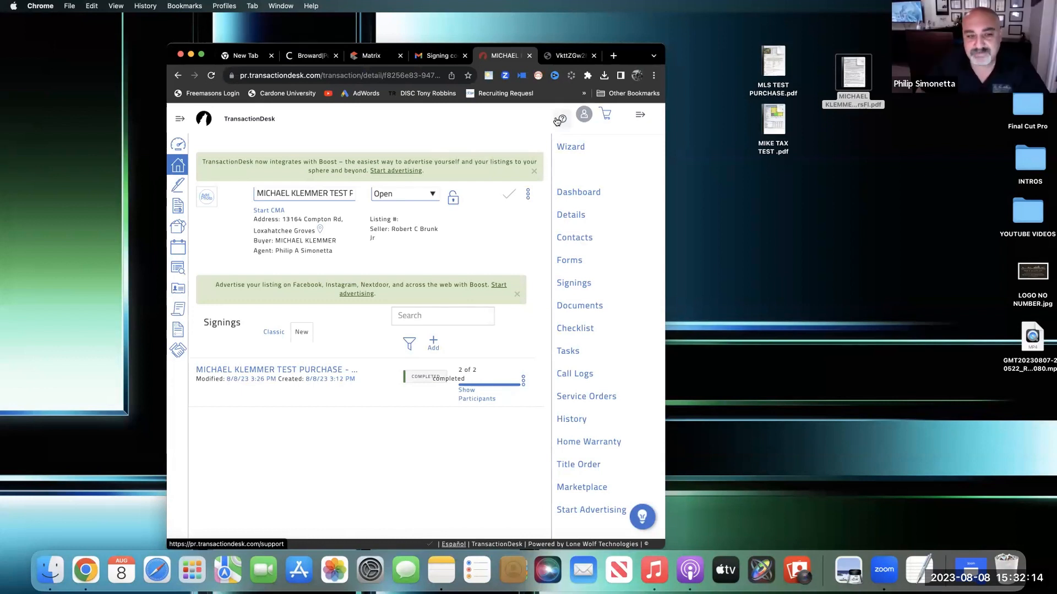
left_click(180, 56)
- Stack MLS TEST PURCHASE.pdf over MIKE TAX TEST .pdf at top right, placing the contract PDF beside them
mouse_move(847, 81)
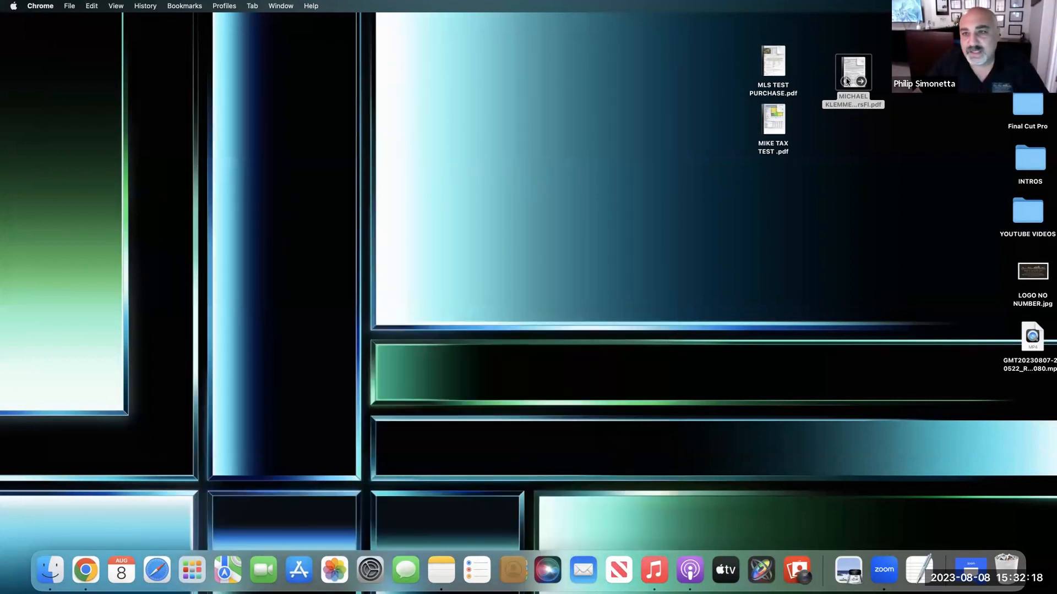
left_click_drag(847, 82, 667, 52)
left_click_drag(786, 65, 883, 47)
left_click_drag(773, 119, 884, 98)
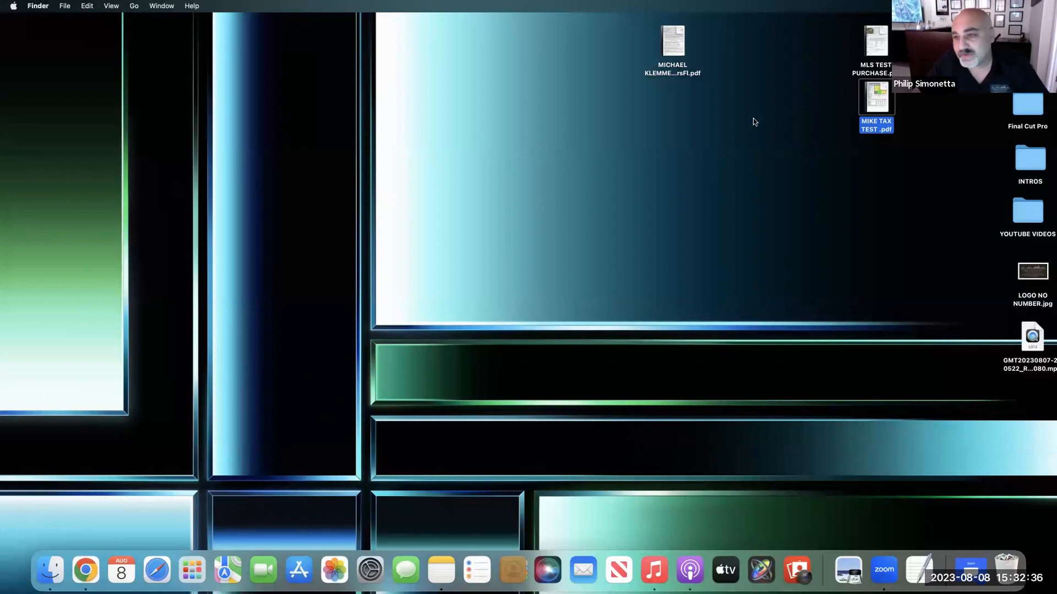
left_click_drag(670, 55, 824, 55)
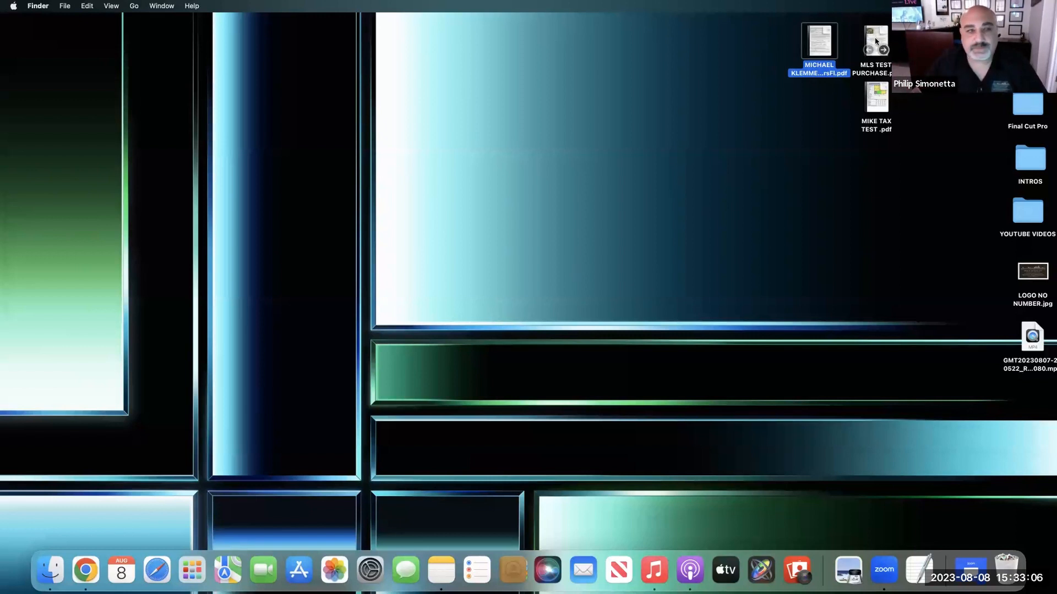
left_click_drag(819, 44, 750, 46)
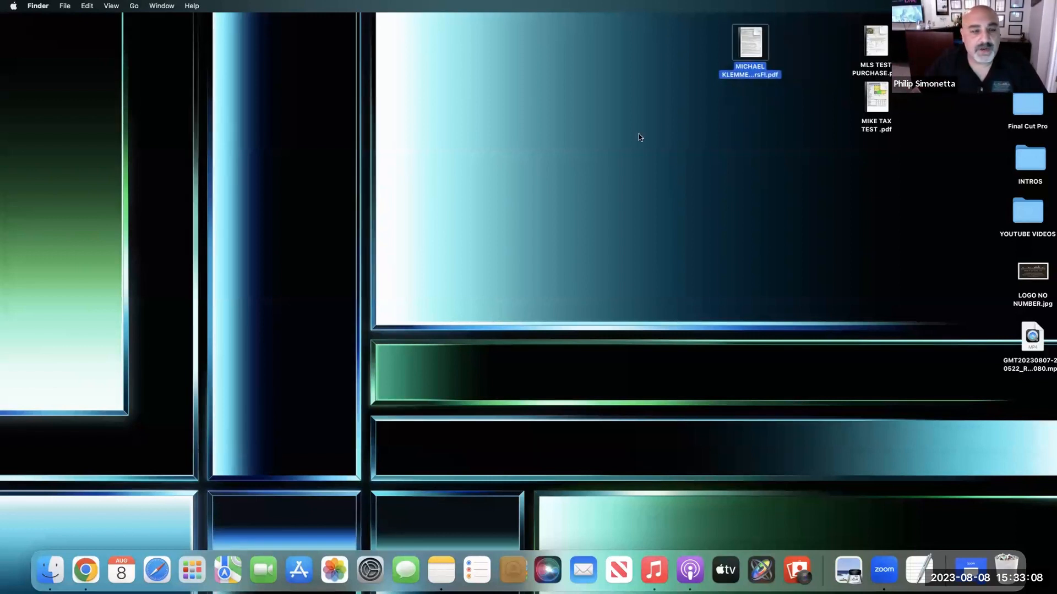